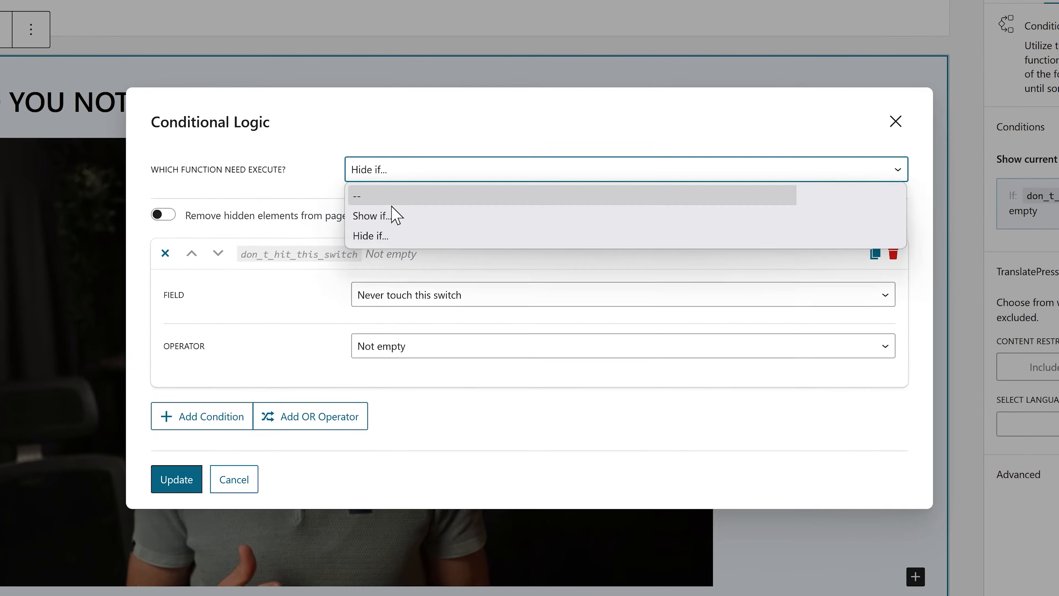
click(412, 229)
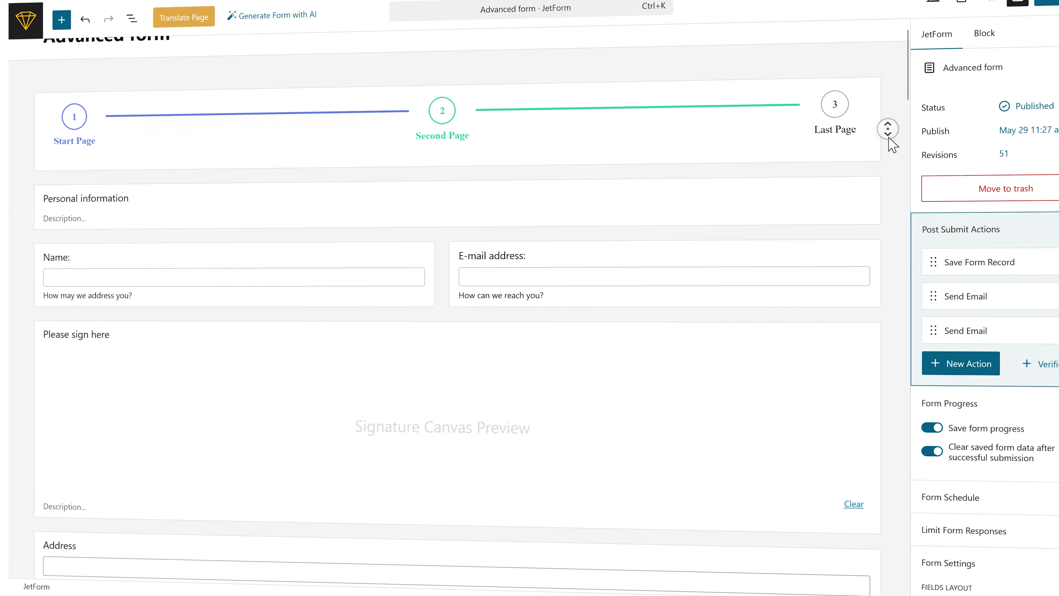
scroll(890, 140, down, 5)
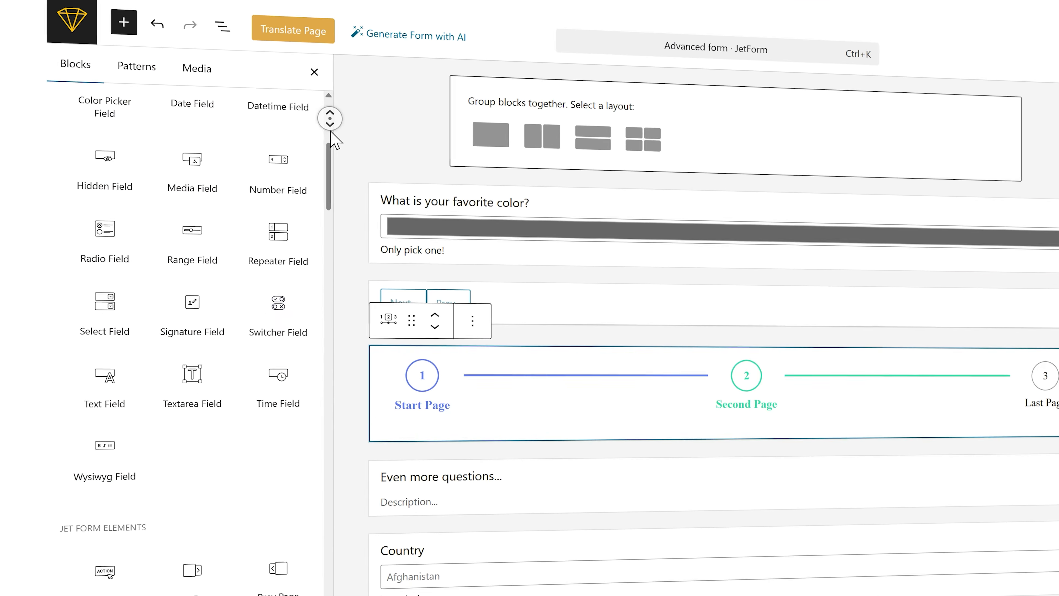
scroll(333, 140, down, 10)
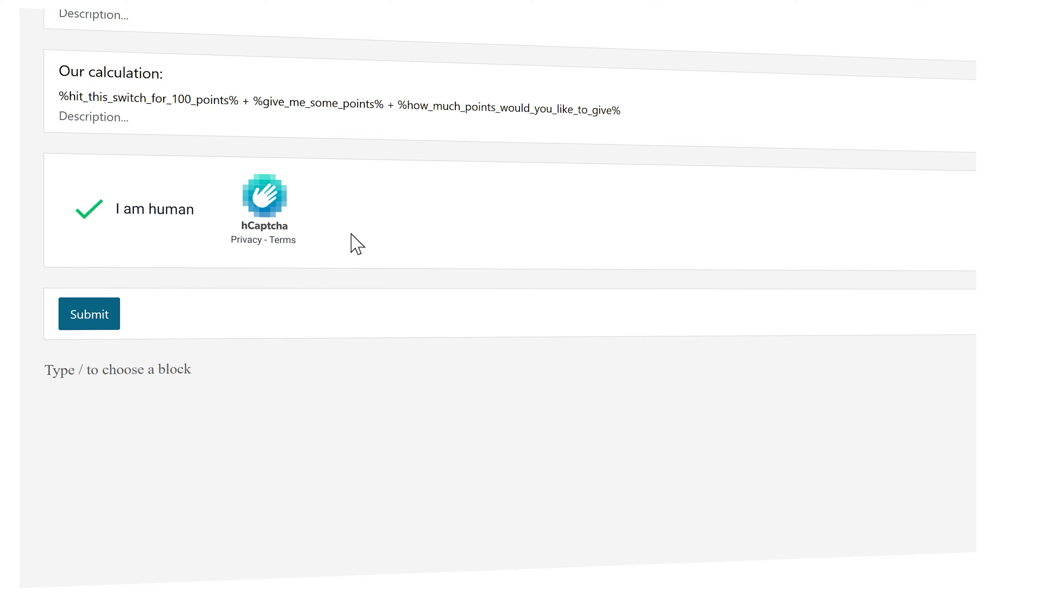
click(355, 244)
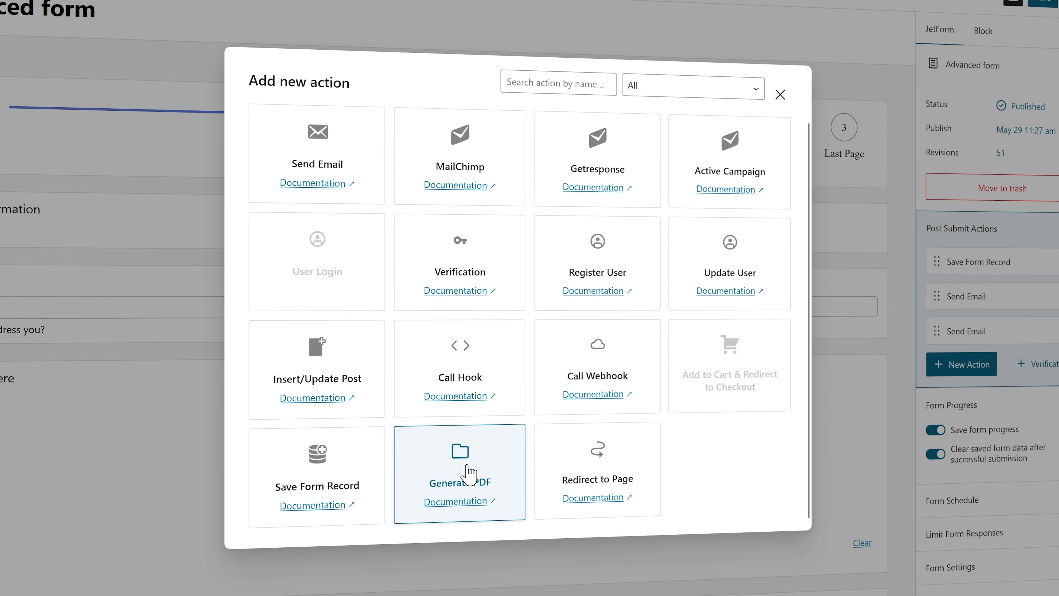
click(466, 404)
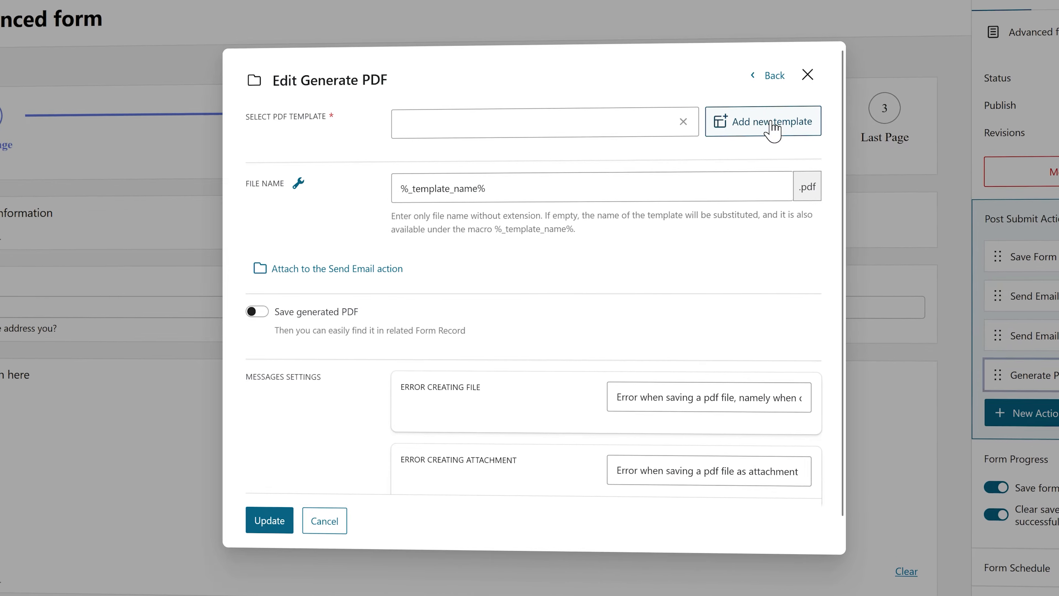
Step: Select the existing sample template dated 6/2/2025, 3:09:12 PM as the PDF template for the Generate PDF action
click(658, 123)
click(558, 145)
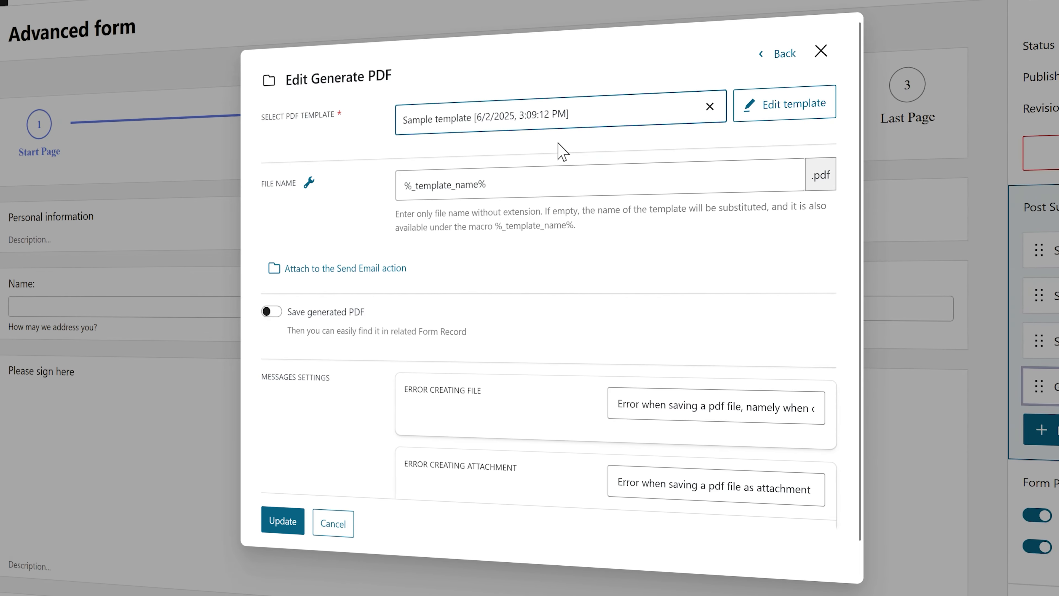
Step: Enter 22 as the amount of points to give on the form's calculation page
middle_click(780, 178)
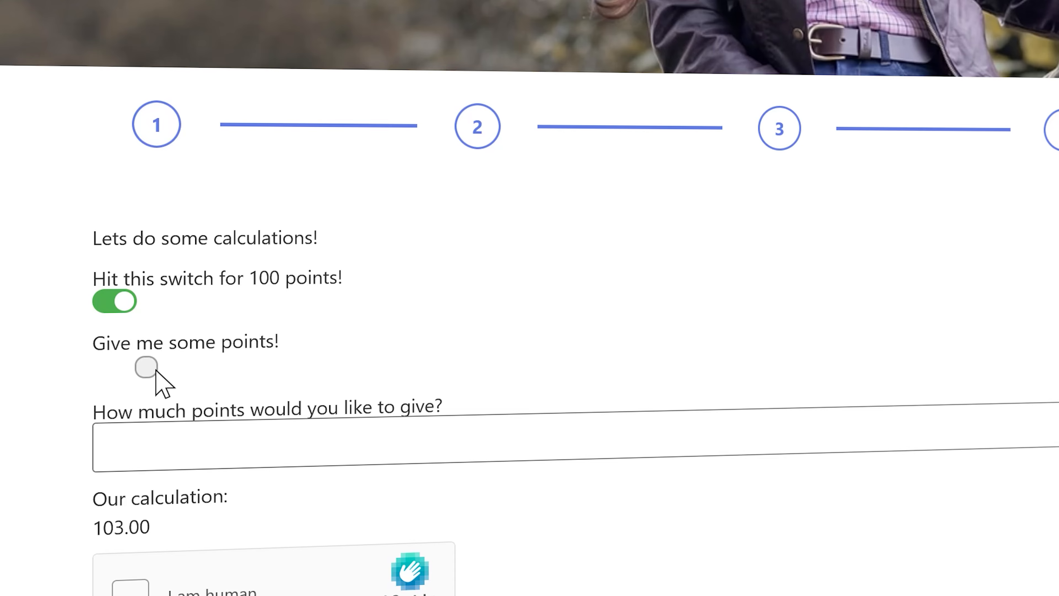
click(301, 422)
text(22)
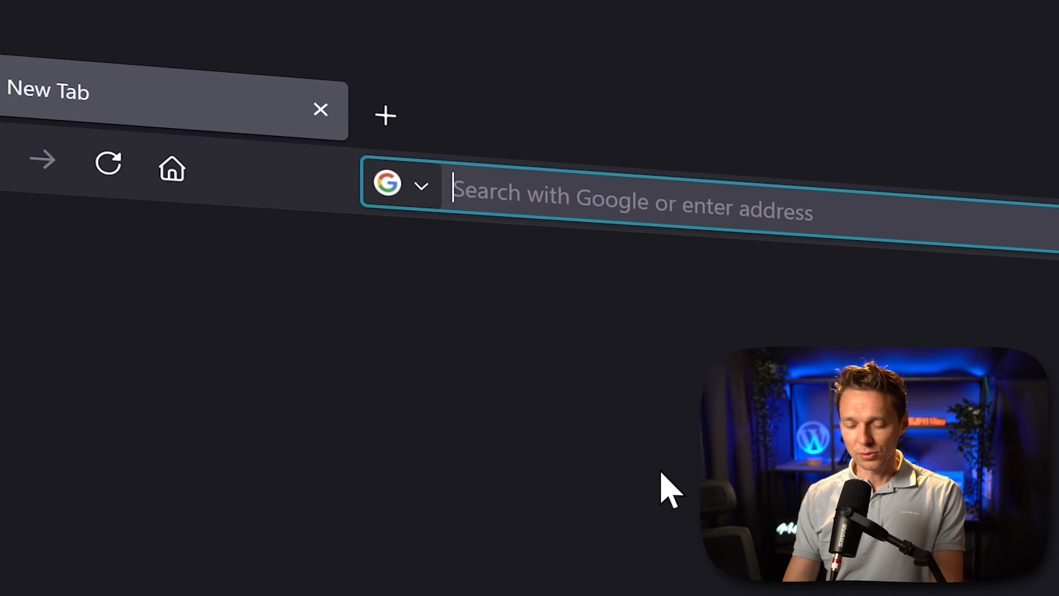
Step: Open wp.discount/jetformbuilder and review the JetFormBuilder pricing plans with their included addons and features
text(wp.discount/)
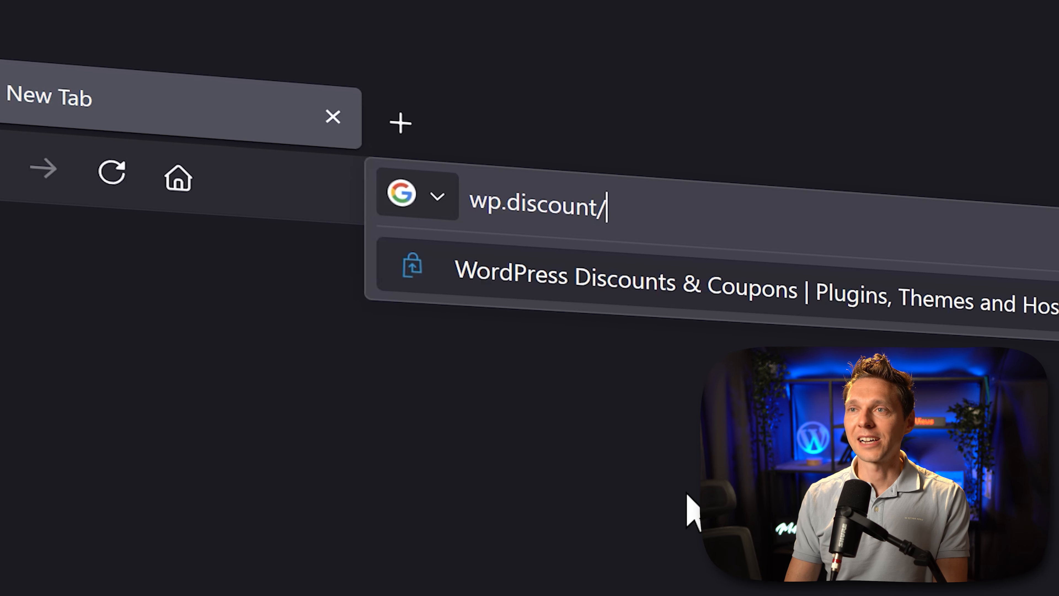
text(jetformbuilder)
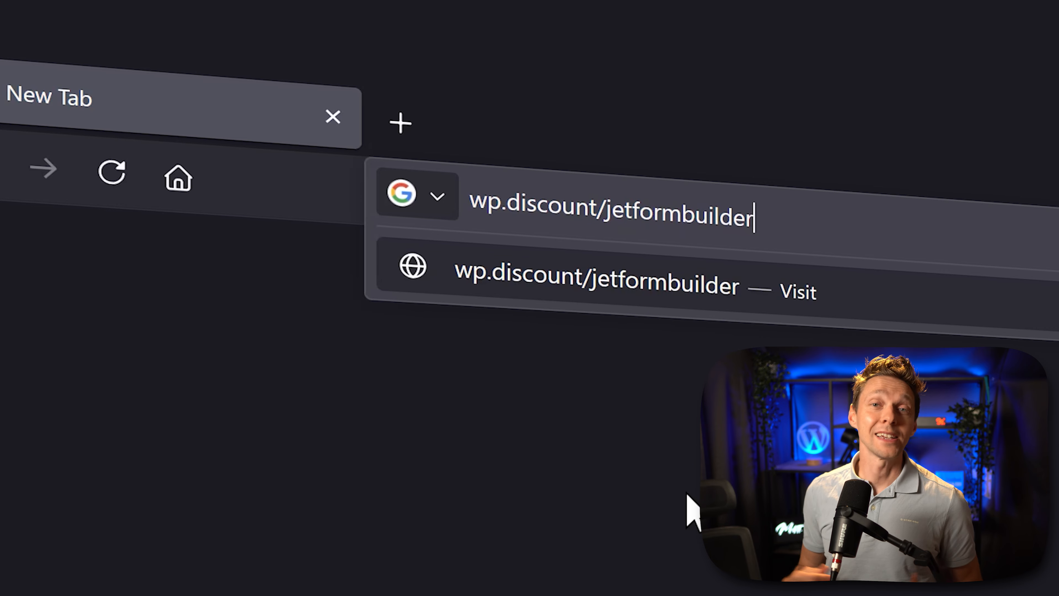
key(Return)
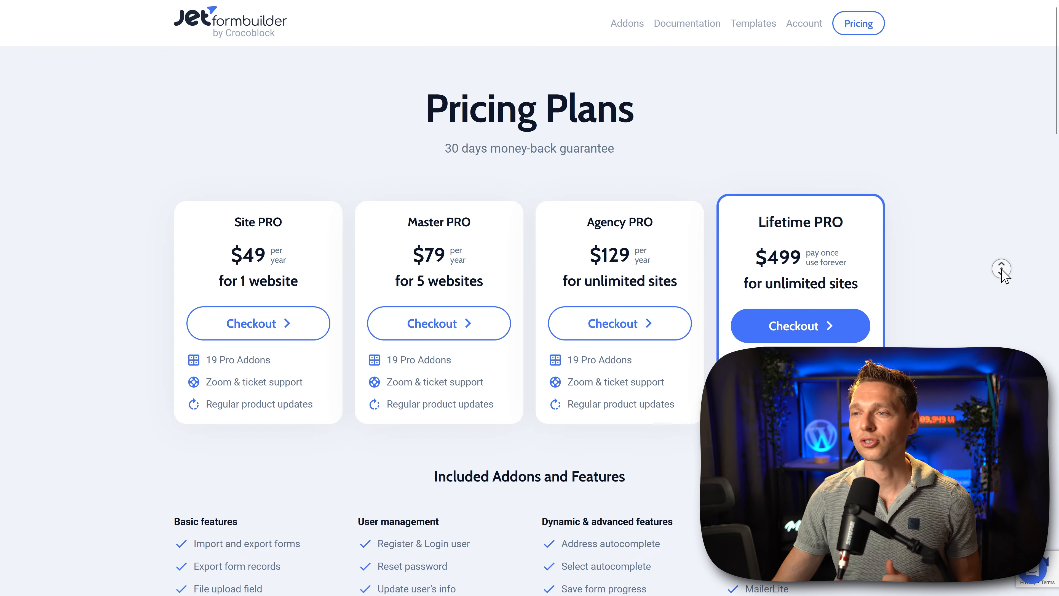
scroll(1005, 276, down, 8)
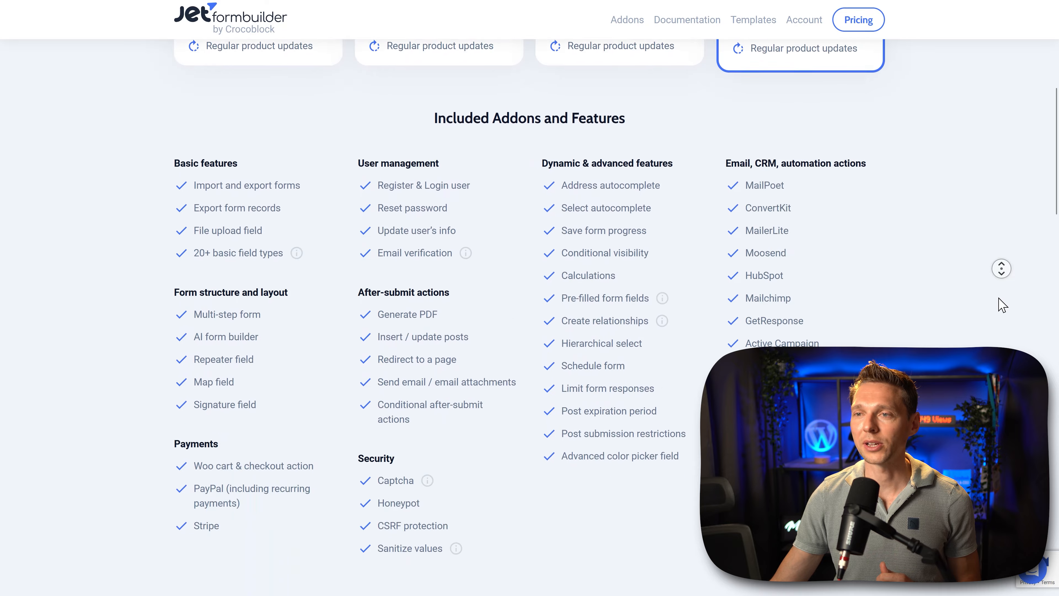
scroll(999, 298, down, 20)
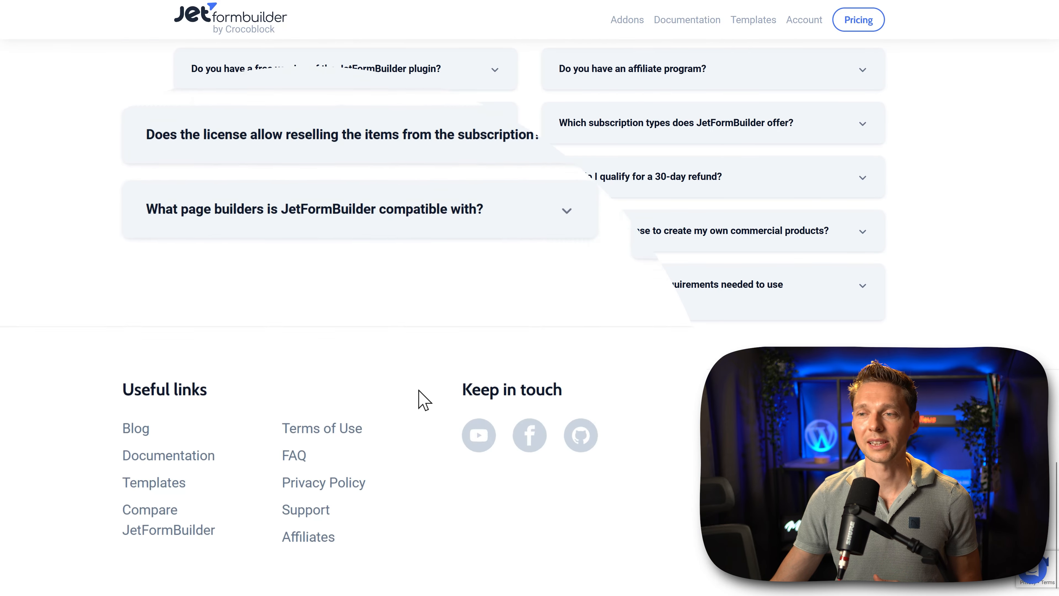
Step: Open the JetFormBuilder FAQ and follow the WordPress.org link in the free trial answer
click(288, 445)
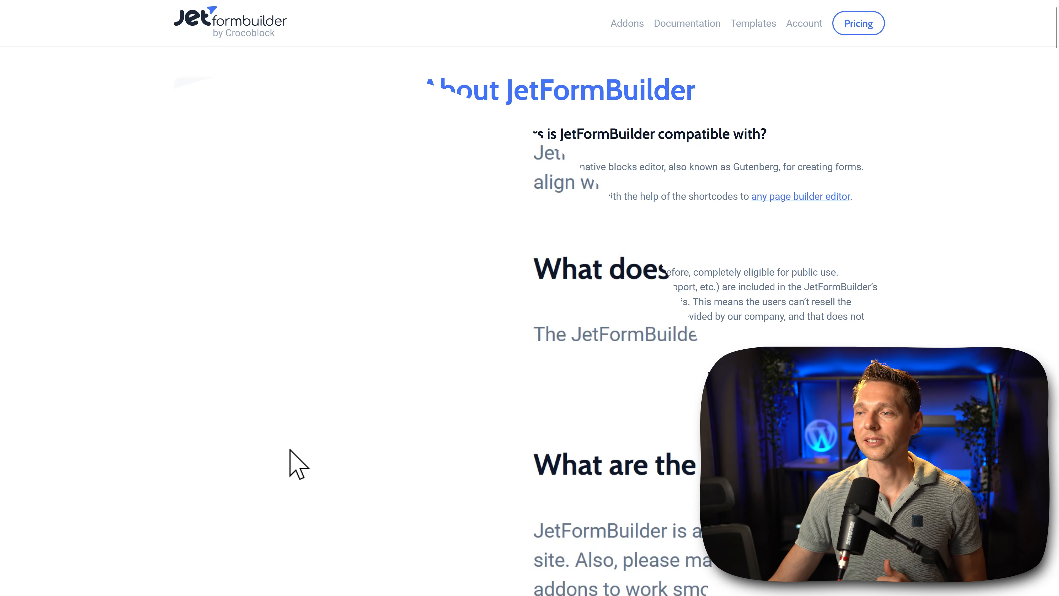
middle_click(953, 210)
scroll(952, 210, down, 7)
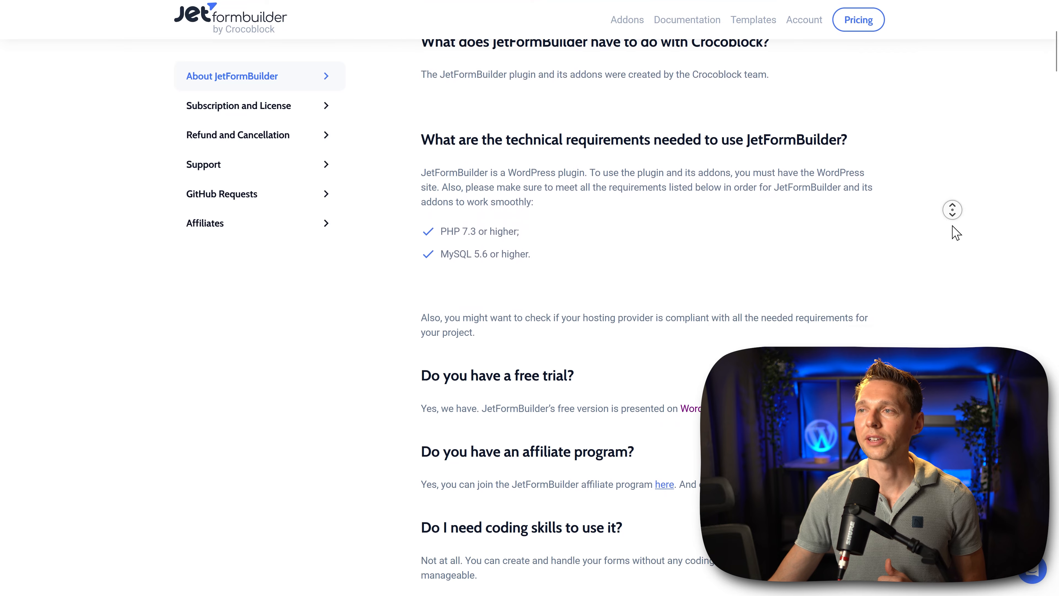
scroll(952, 226, down, 5)
middle_click(953, 225)
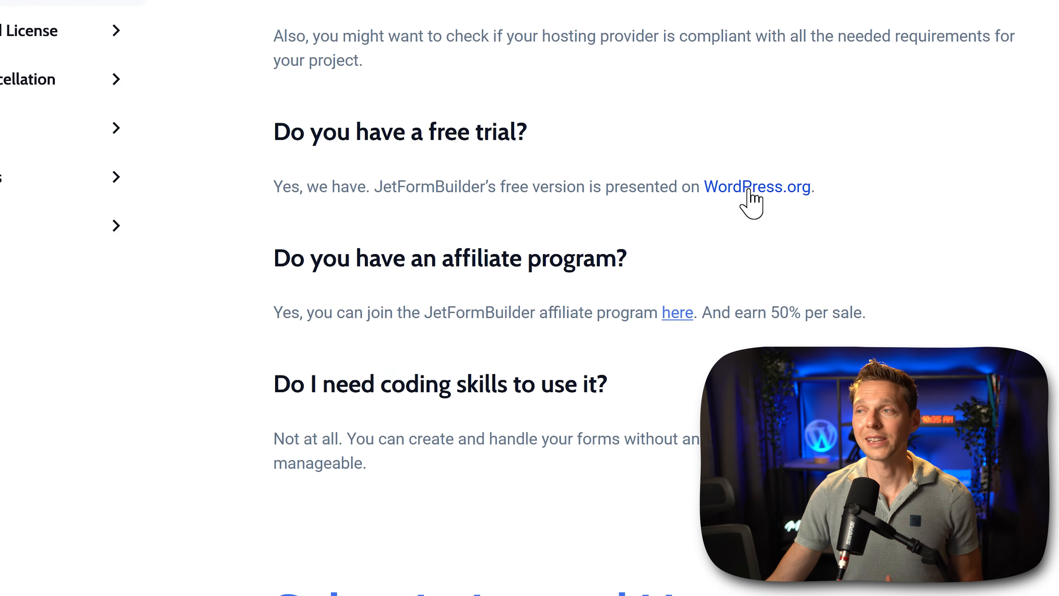
click(762, 186)
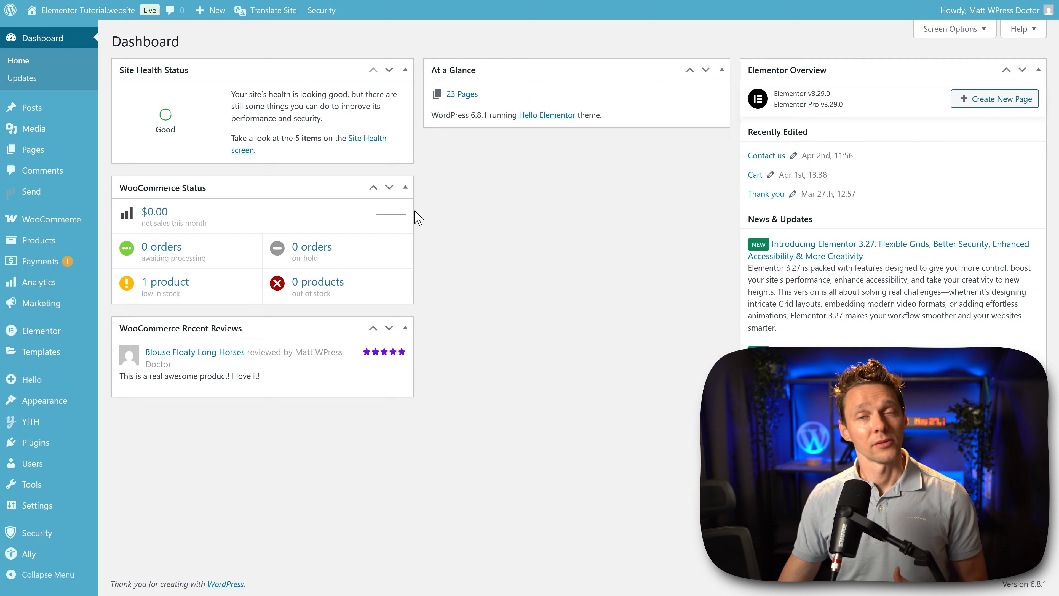
Step: Upload jetformbuilder.3.5.0.zip to the WordPress site, then install and activate the plugin
mouse_move(55, 420)
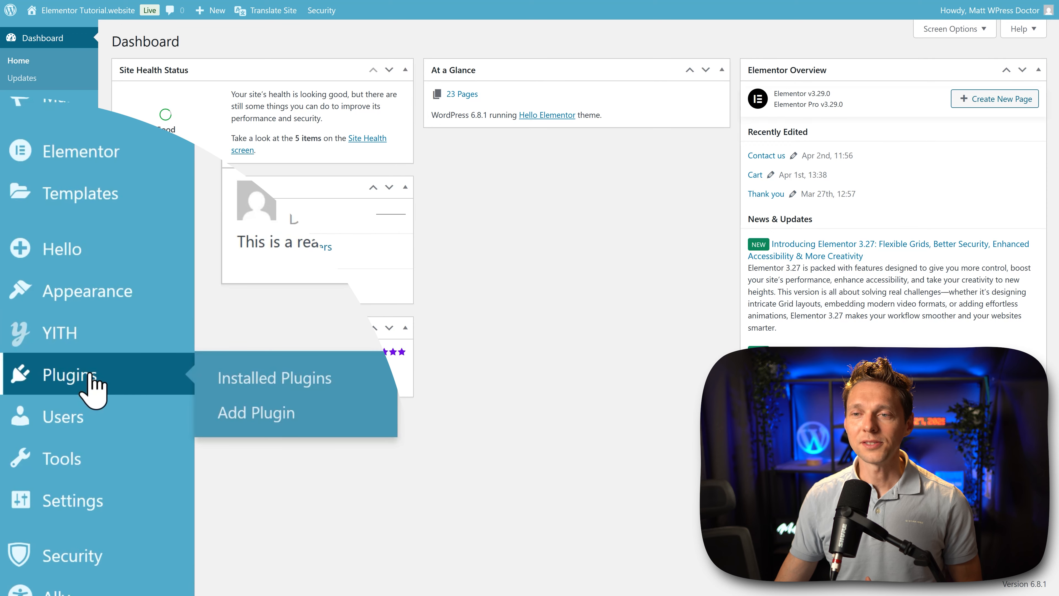
click(325, 415)
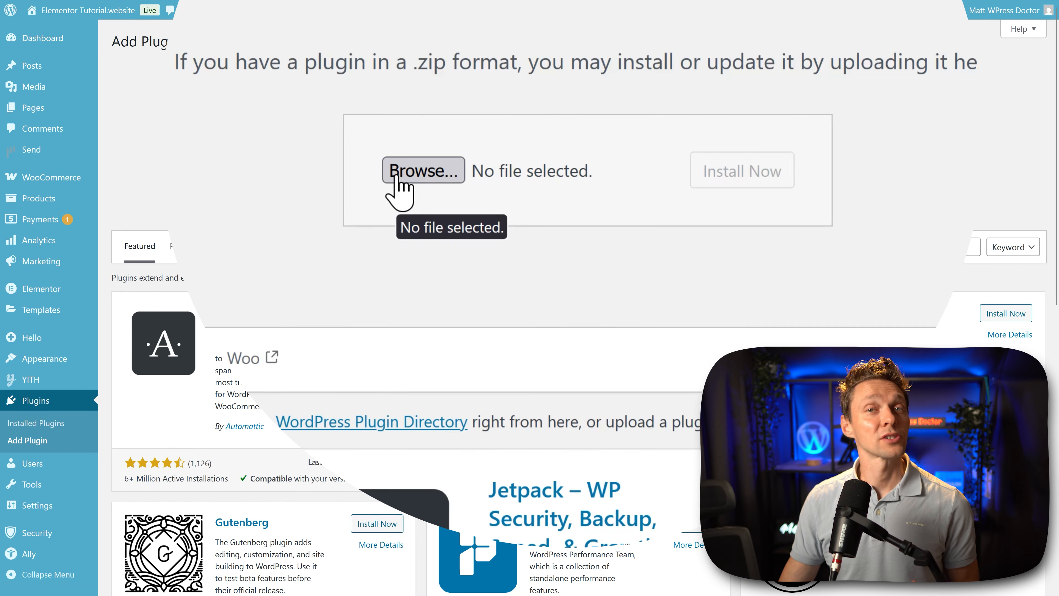
click(396, 177)
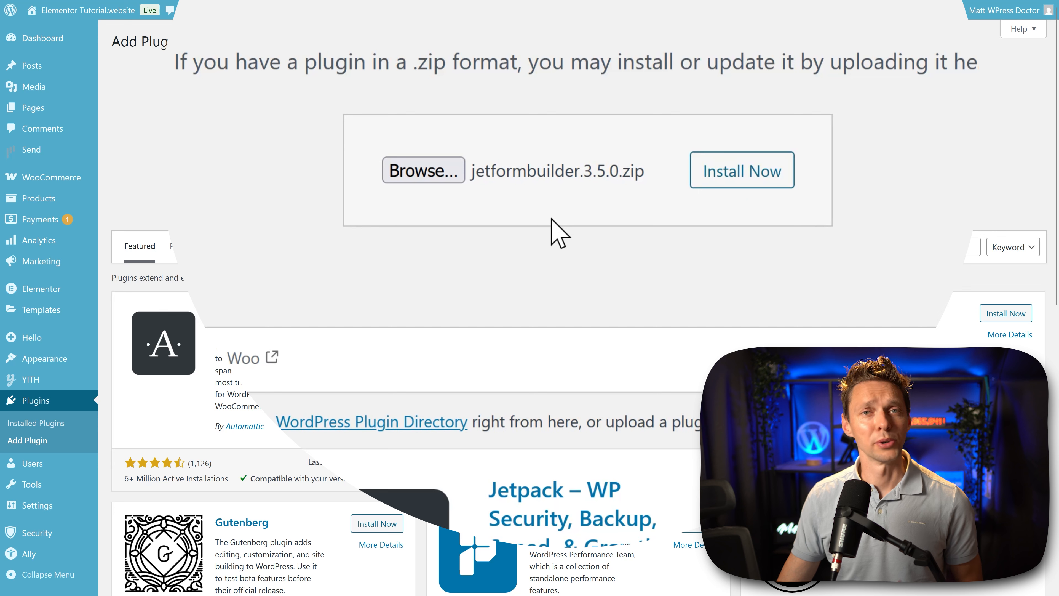
click(752, 184)
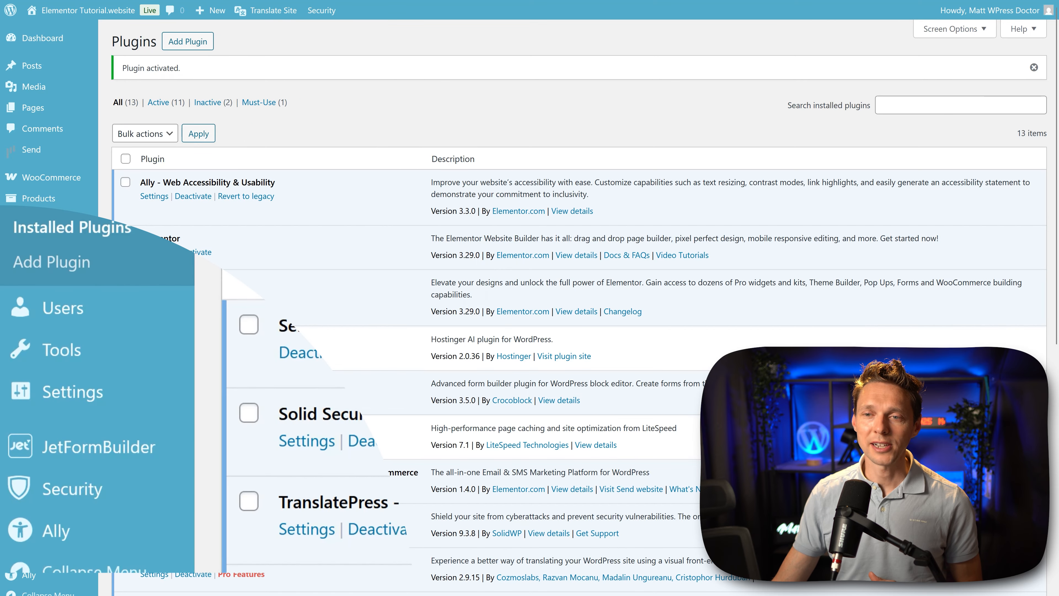
Step: Create a new JetFormBuilder form titled "Contact form" from scratch, replacing the existing form settings and blocks
mouse_move(88, 457)
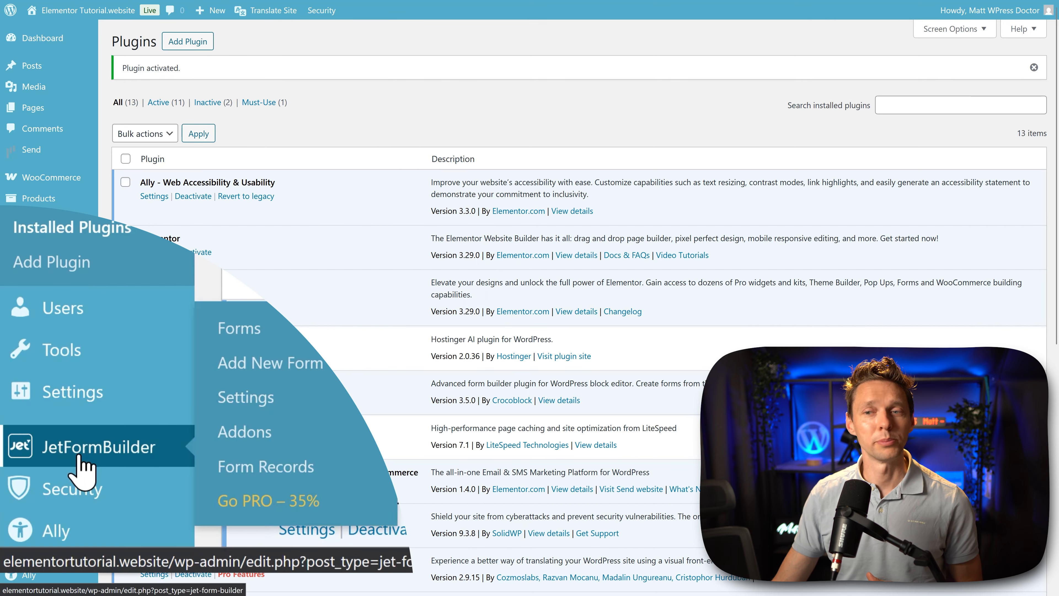
click(81, 457)
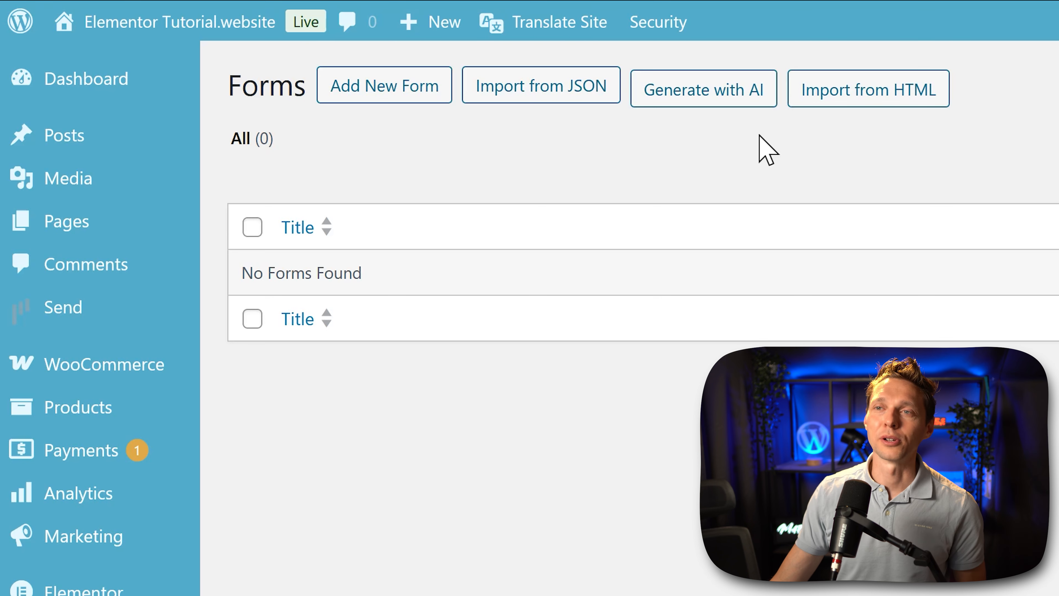
click(369, 93)
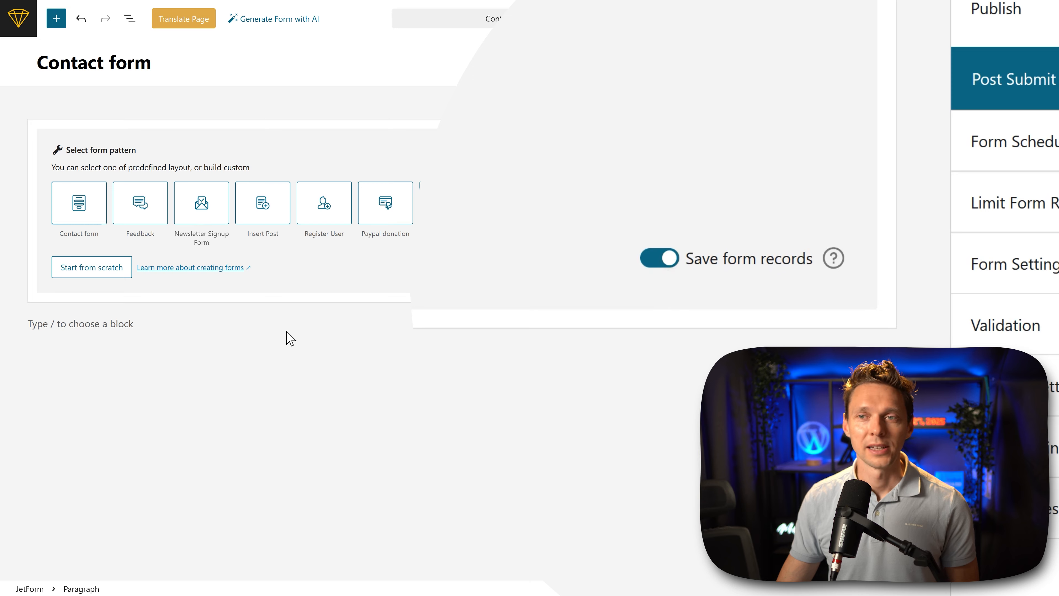
click(107, 272)
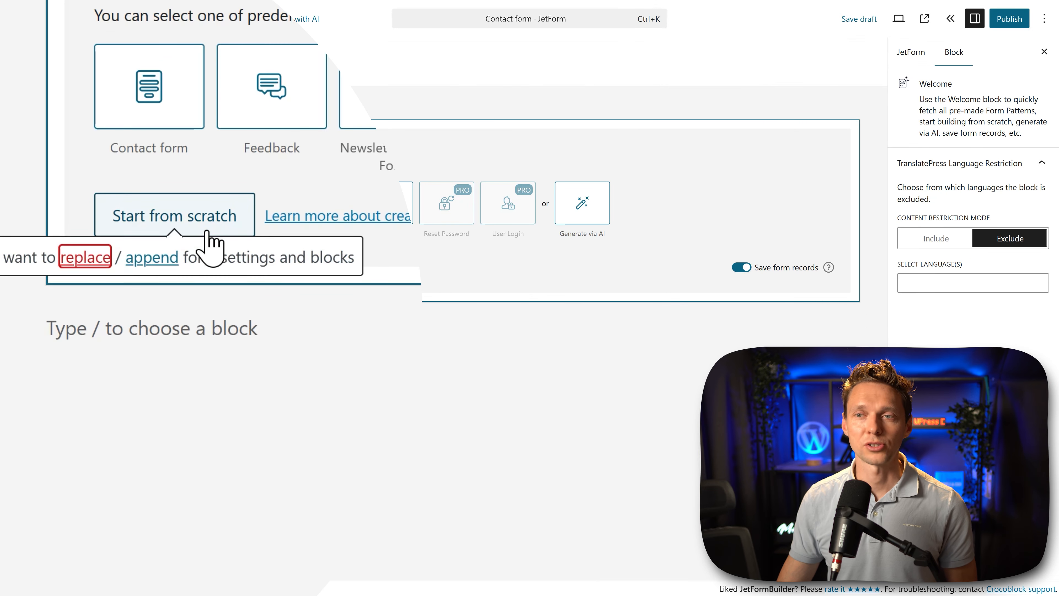
click(92, 262)
Step: Delete the hidden post_id field and the default Text field, keeping the Submit button
click(171, 145)
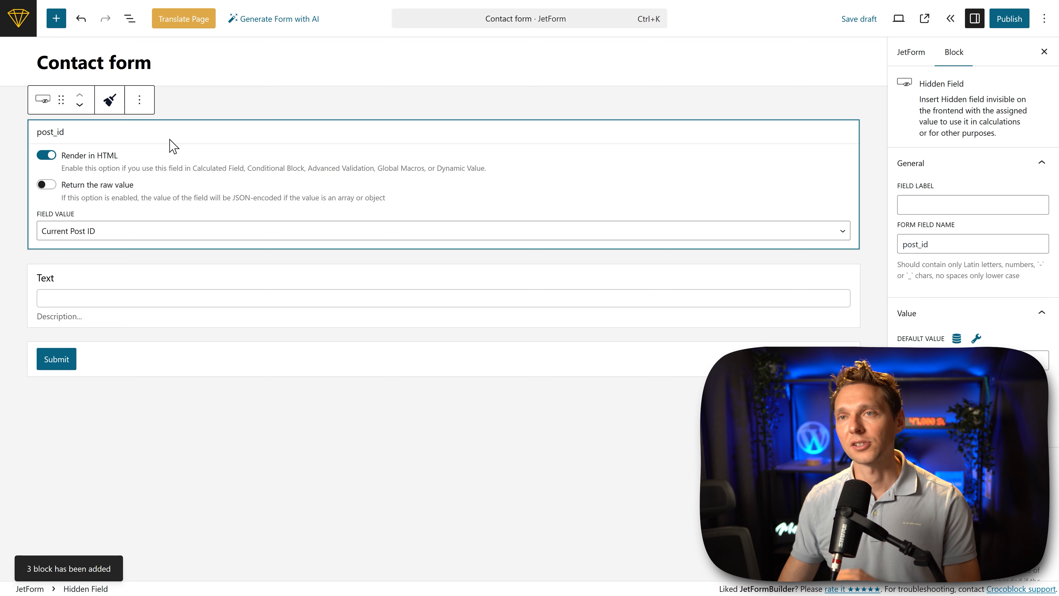
click(140, 100)
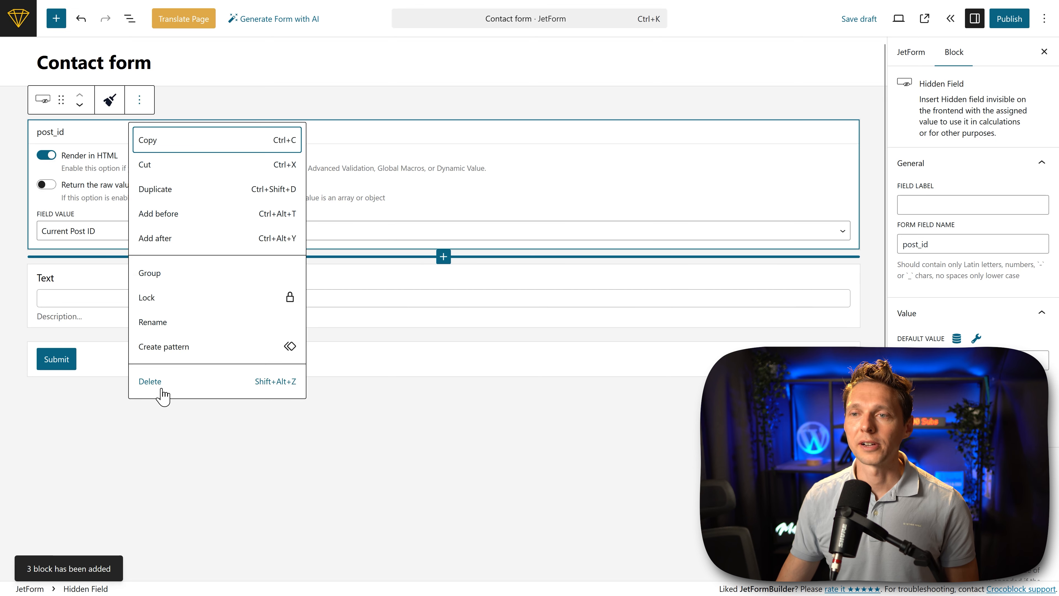
click(150, 384)
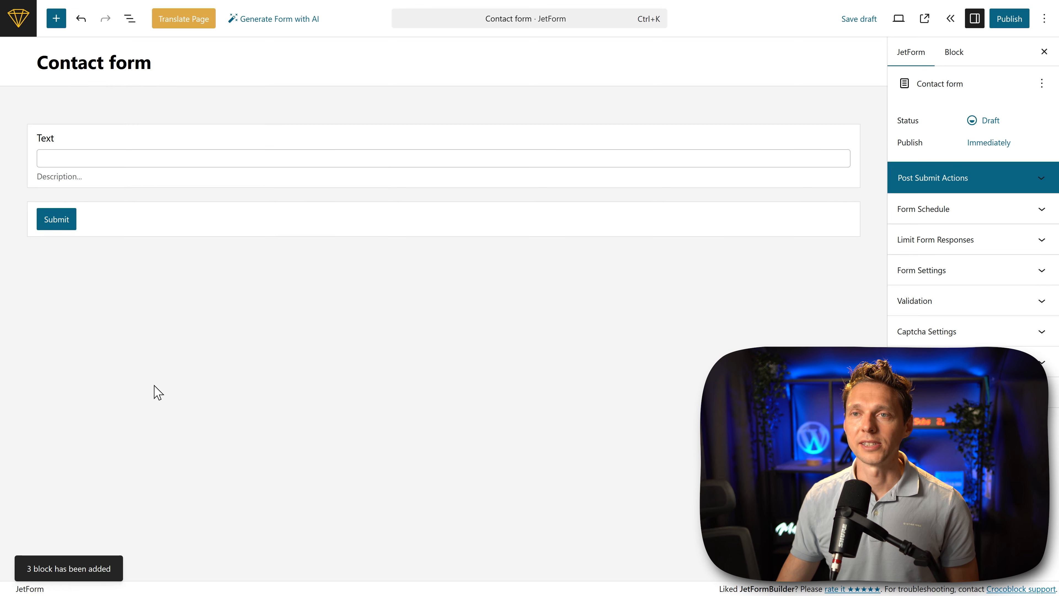
click(128, 142)
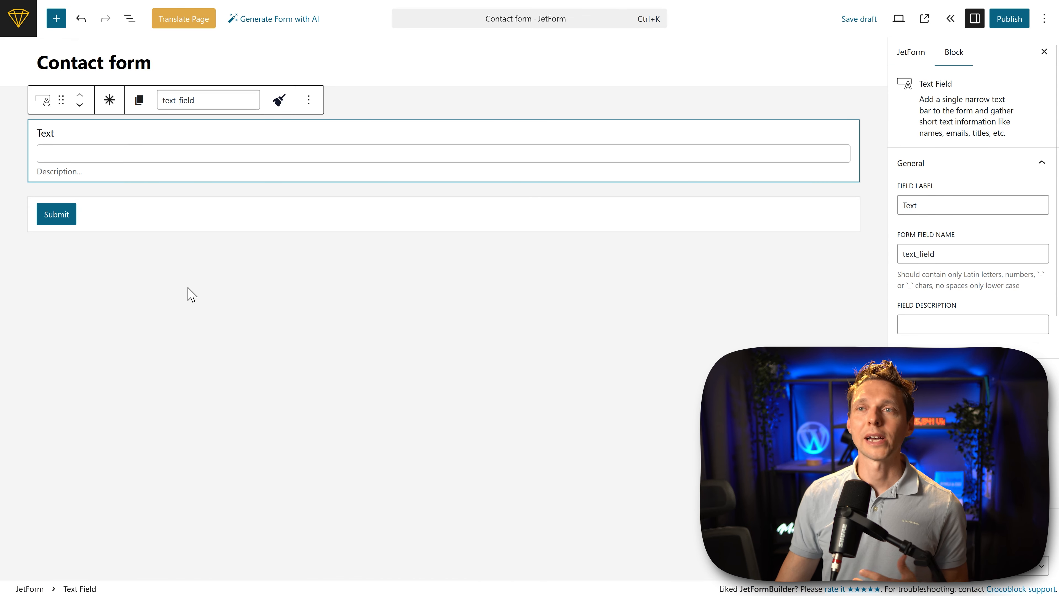
click(308, 100)
click(327, 381)
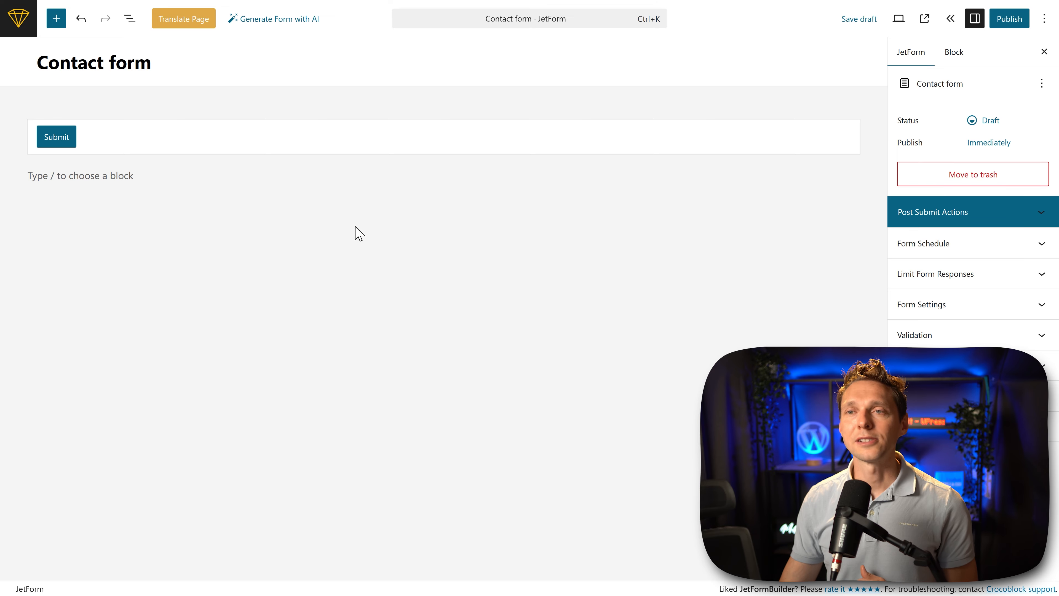
Step: Add a Columns block with a 50 / 50 layout below the Submit button
click(438, 183)
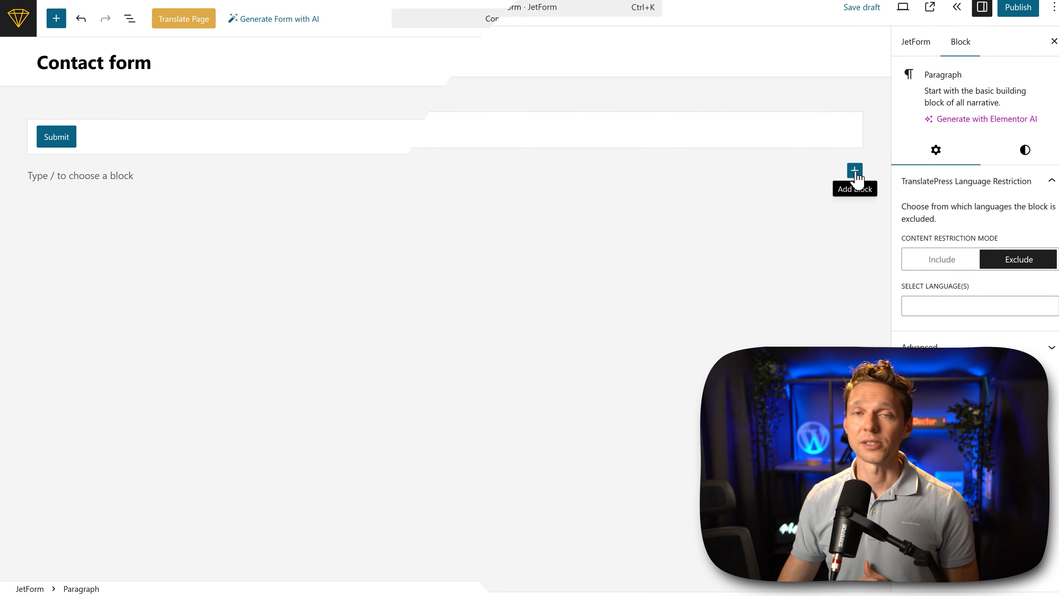
click(853, 174)
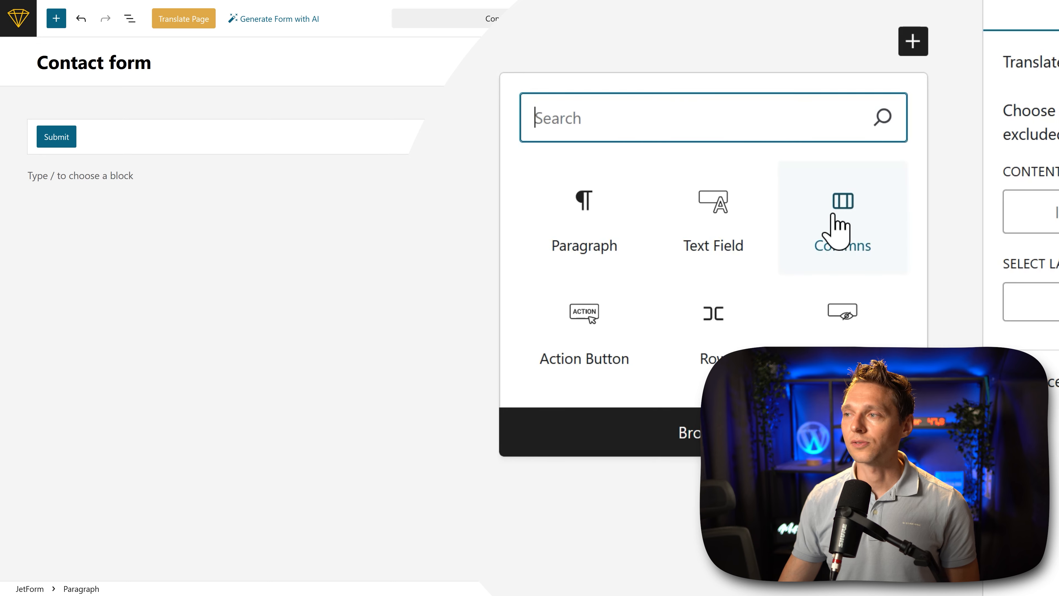
click(844, 234)
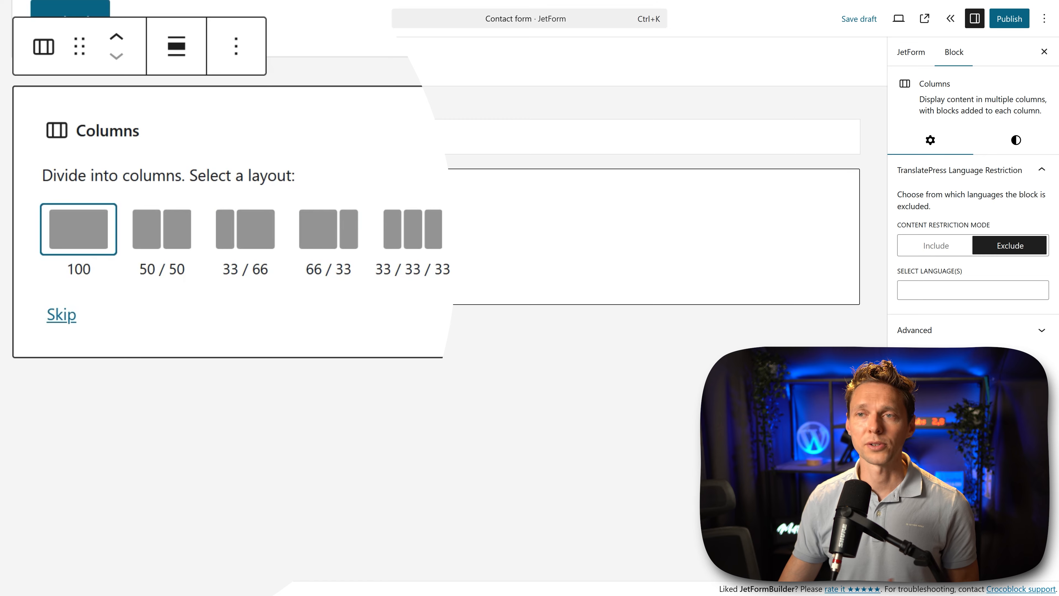
click(148, 244)
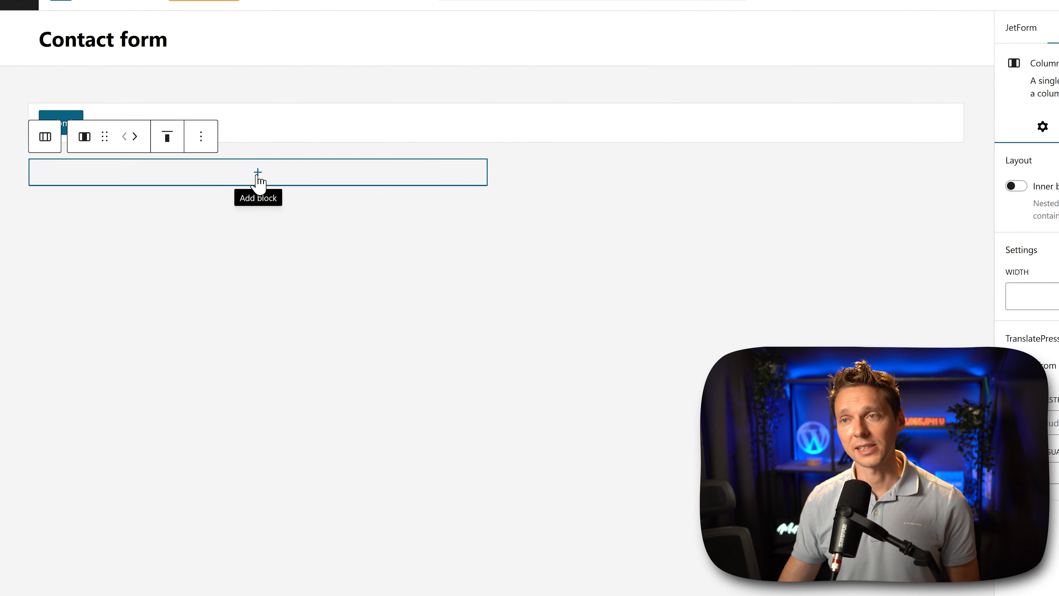
Step: Add a Text Field to the first column with the label "Name:" and the description "How may we address you?"
click(232, 184)
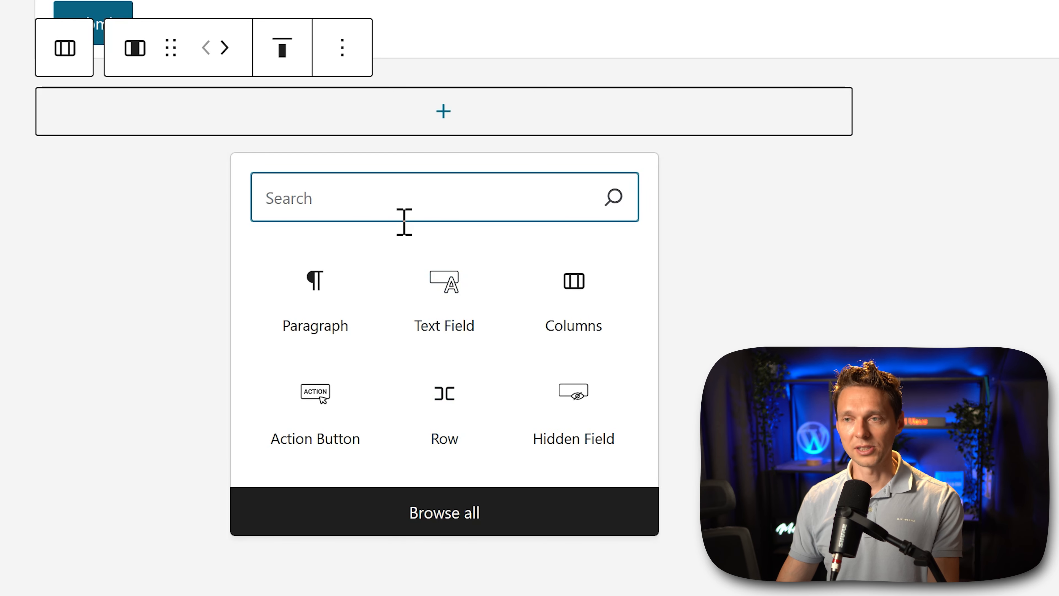
text(text)
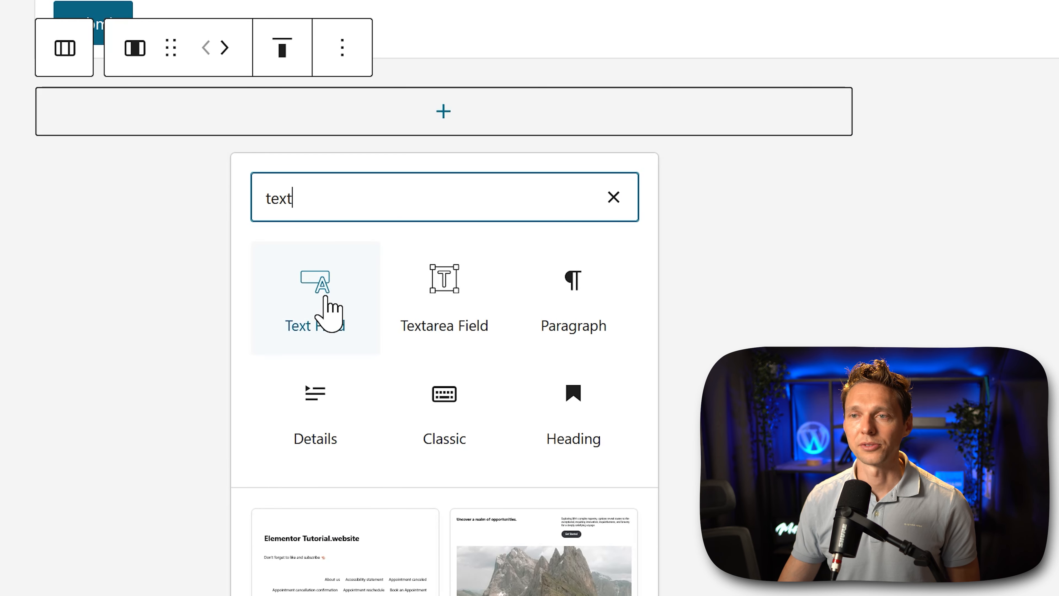
click(329, 313)
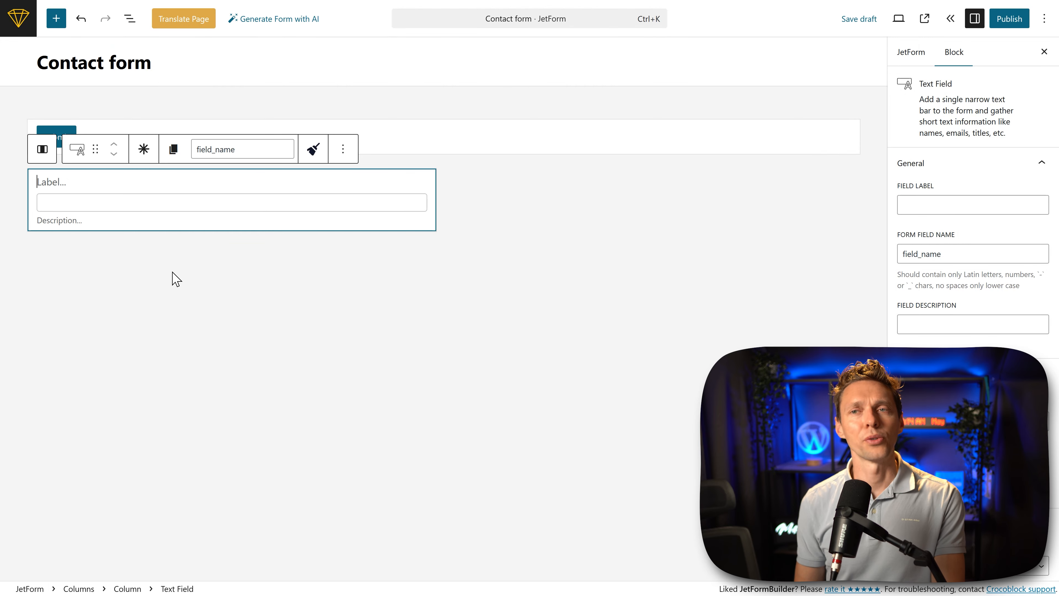
text(Name:)
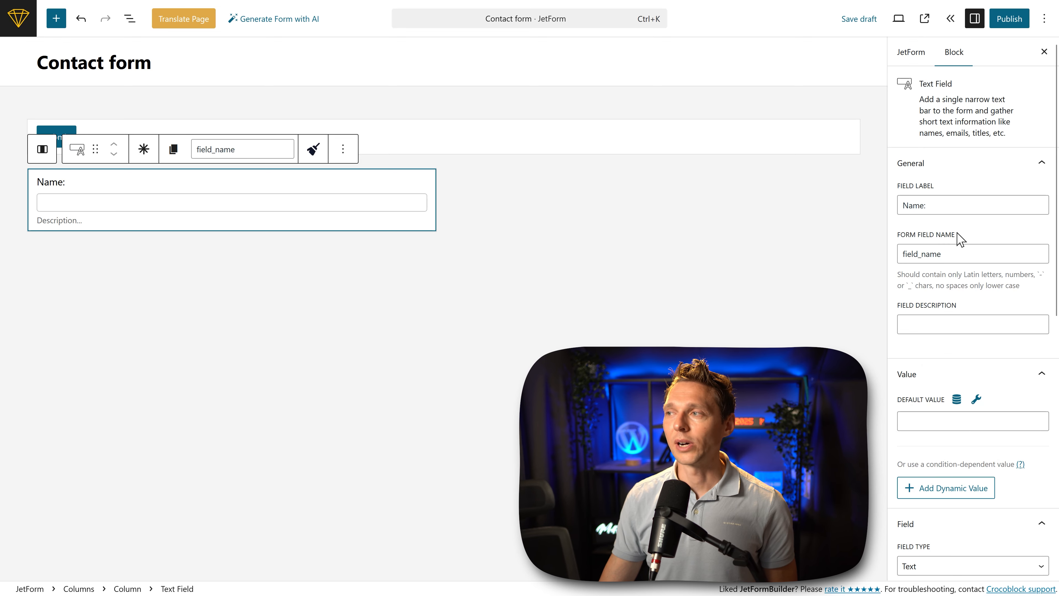
click(951, 206)
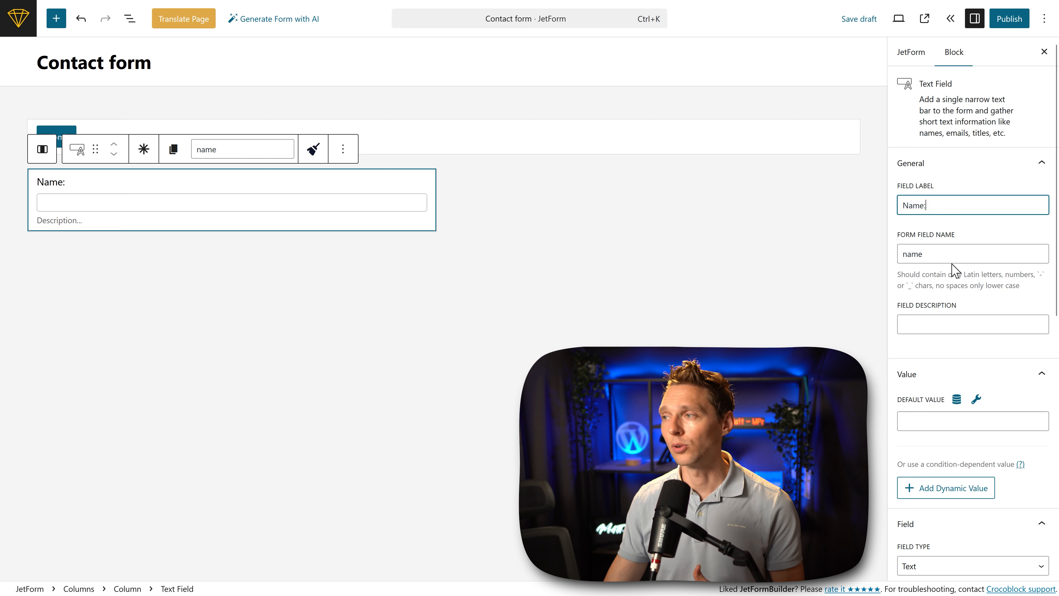
click(936, 325)
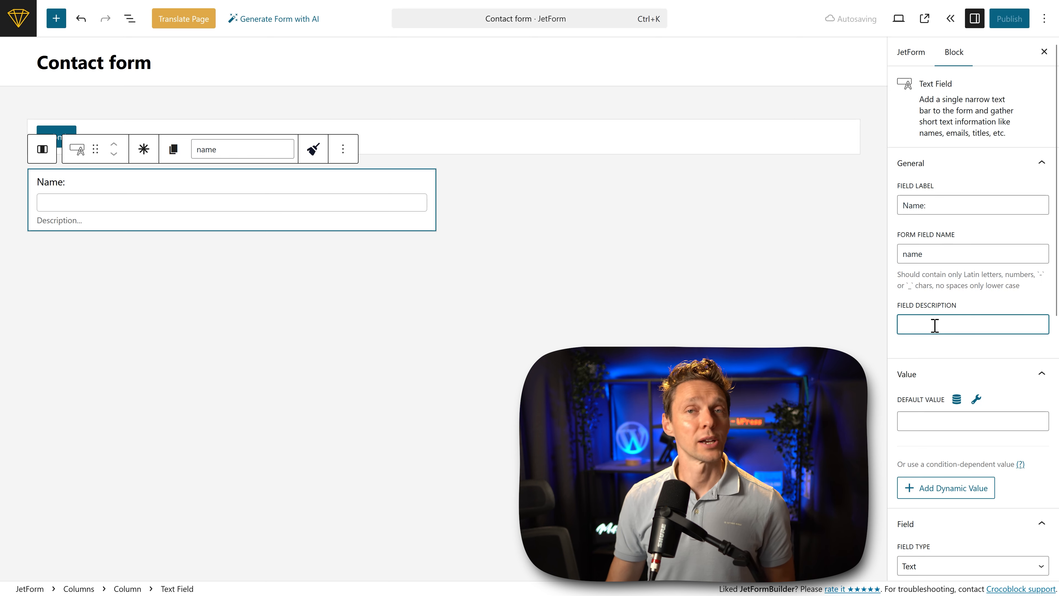
text(How may we address you?)
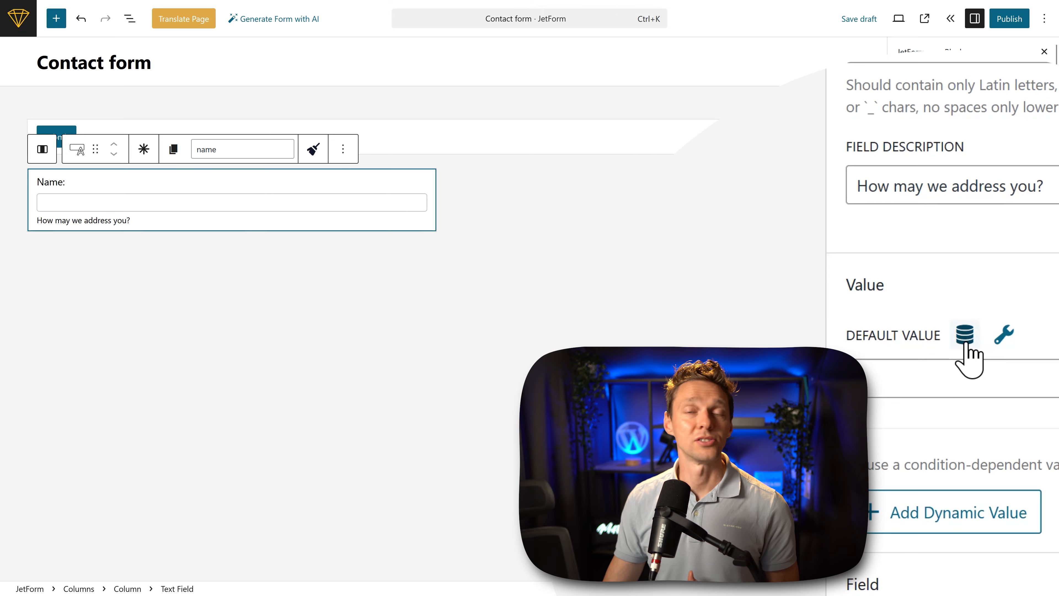
Step: Preset the Name field's default value from source User, Current user, user field First Name, and save the draft
click(964, 336)
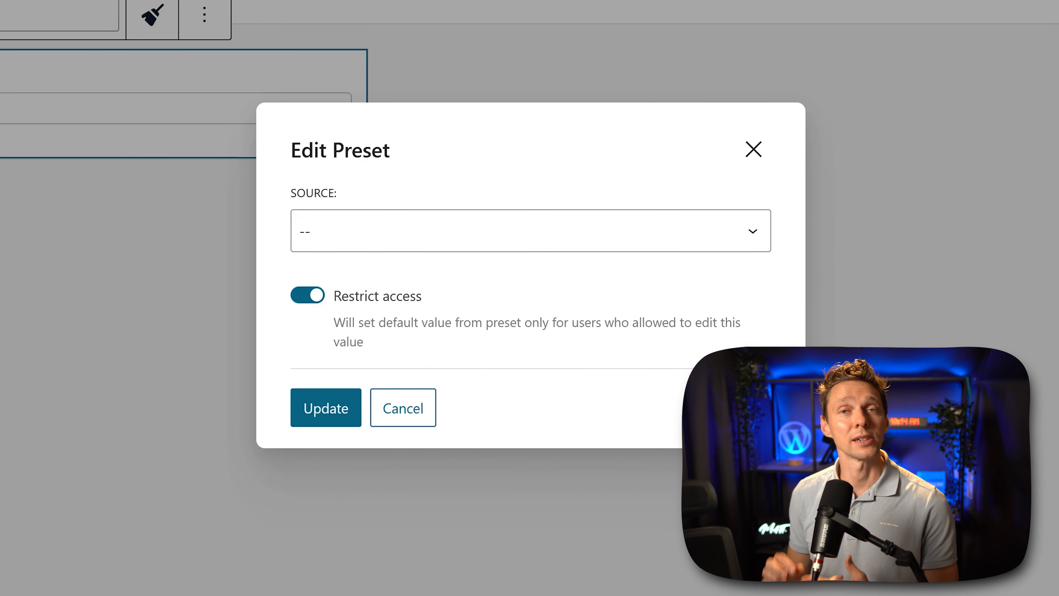
click(430, 241)
click(352, 197)
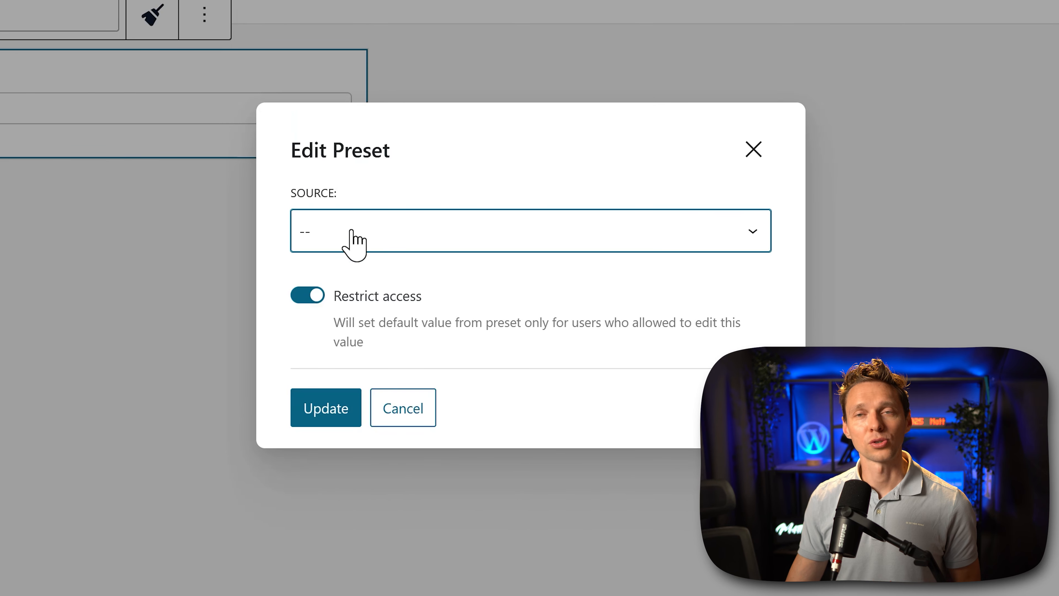
click(352, 240)
click(338, 330)
click(355, 246)
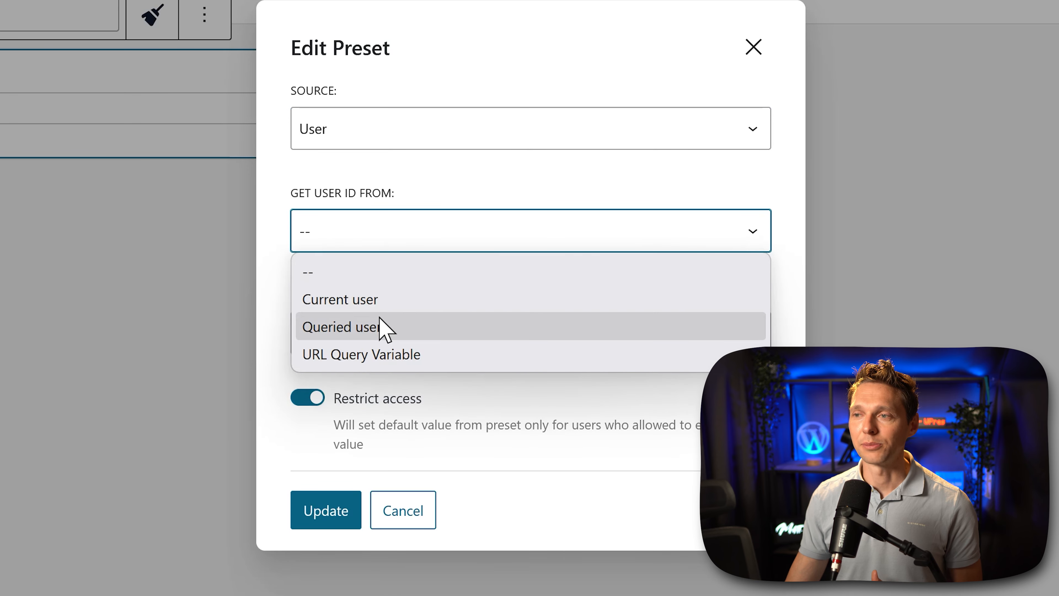
click(375, 300)
click(403, 348)
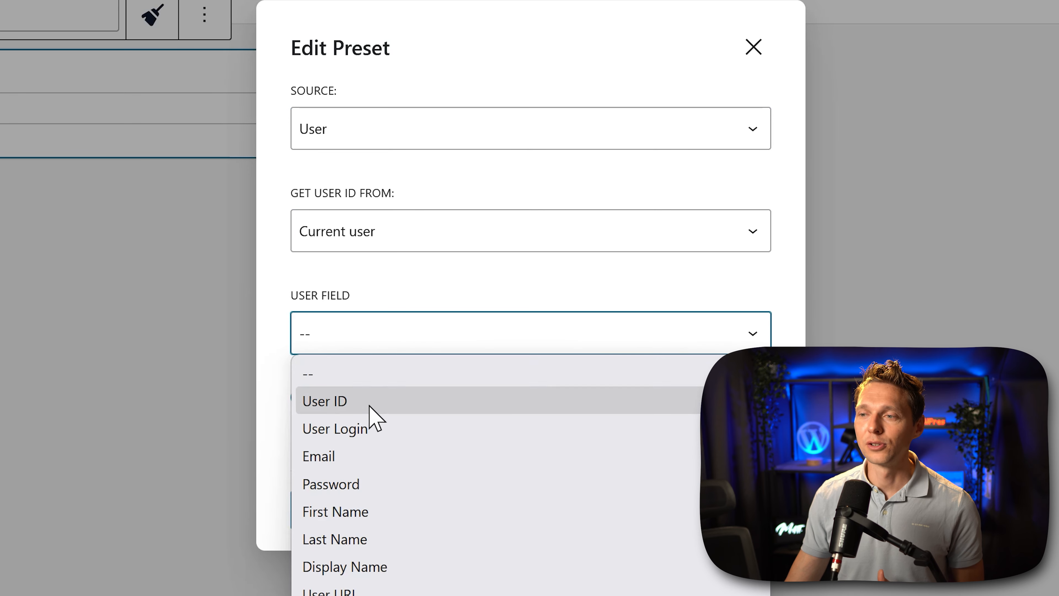
click(366, 516)
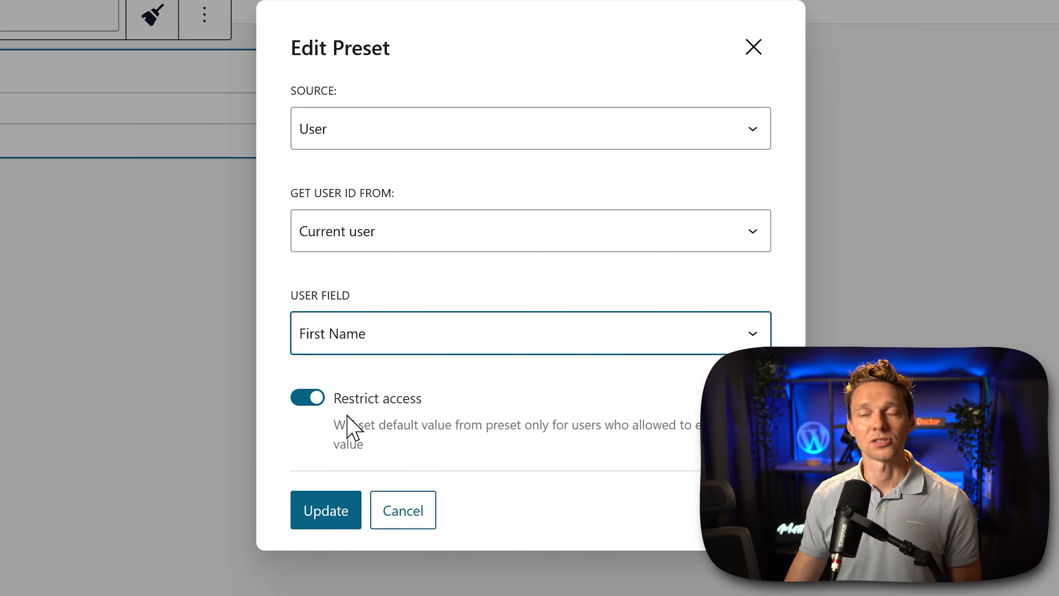
click(346, 519)
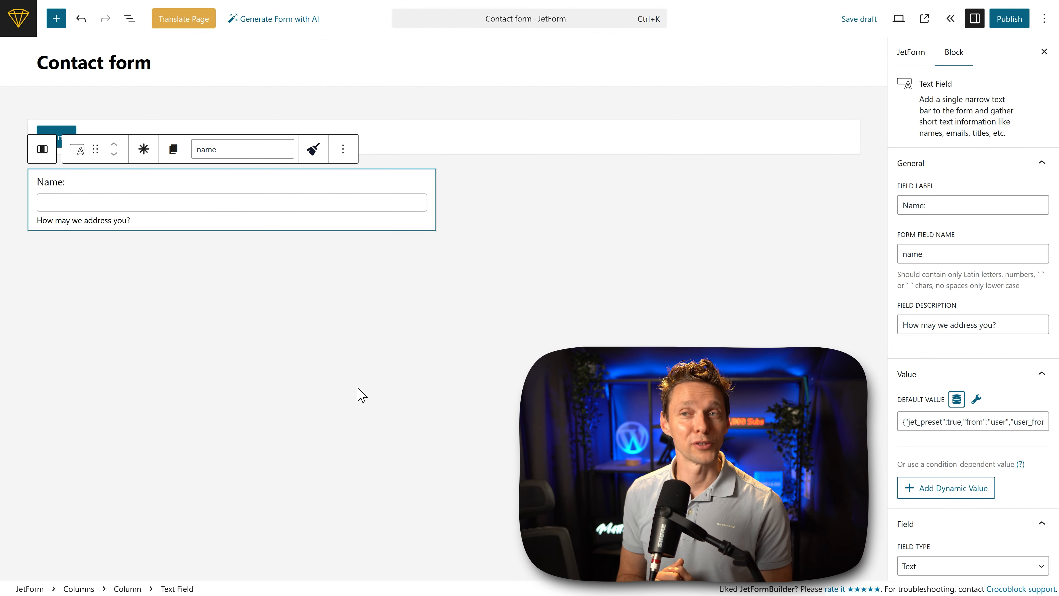
key(ctrl+s)
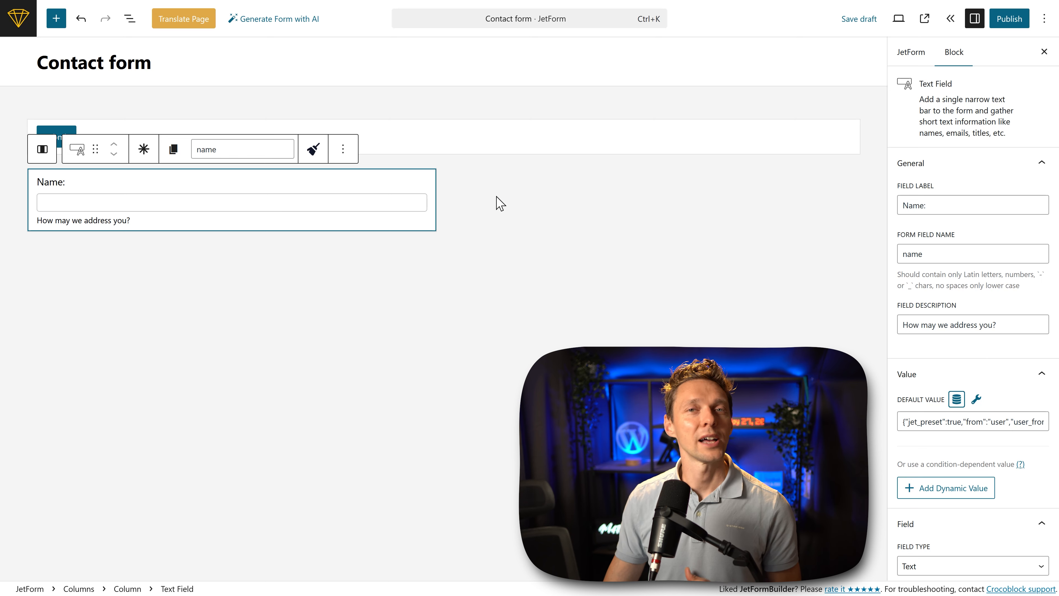
Step: Search the full block library for "email" and add a Text Field to the empty second column
click(561, 199)
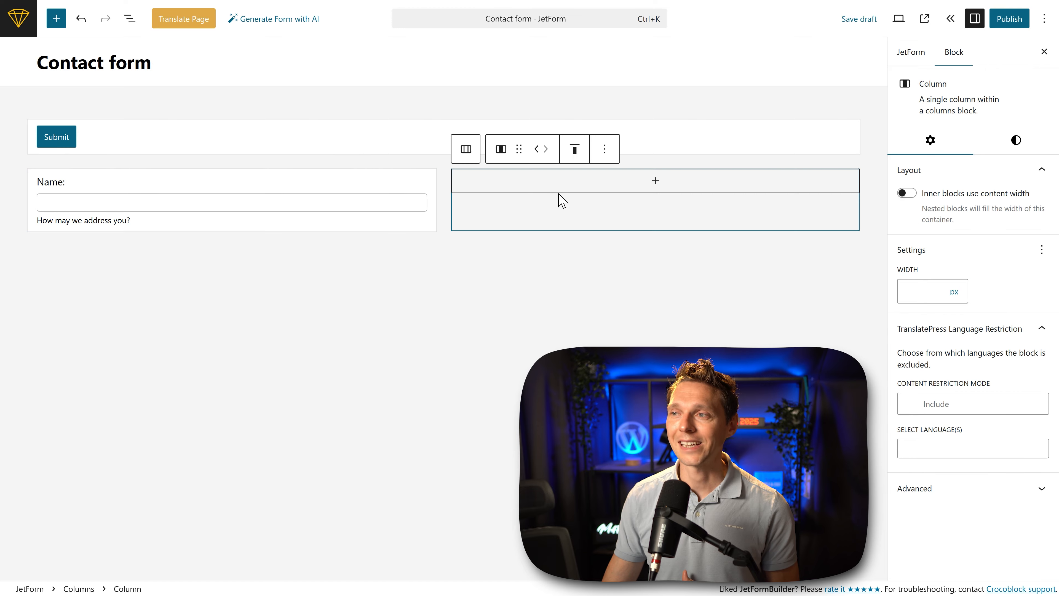
click(554, 152)
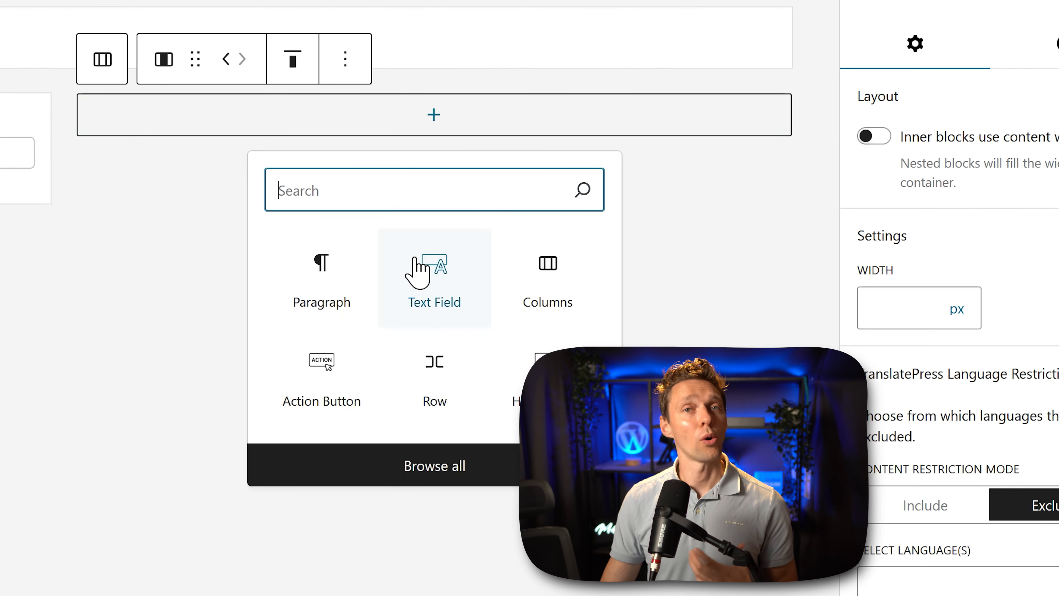
click(430, 471)
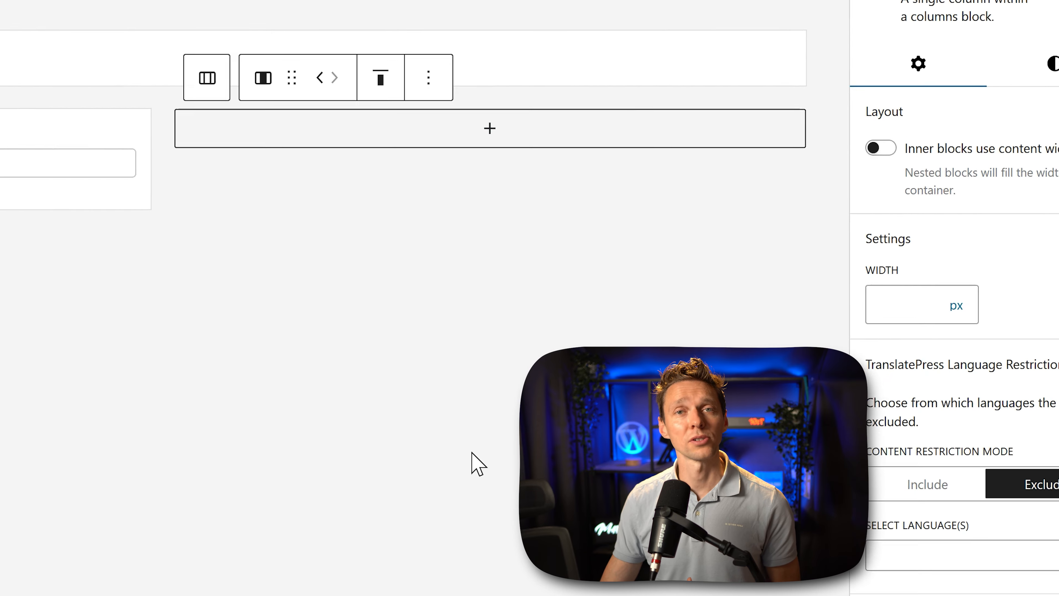
middle_click(209, 105)
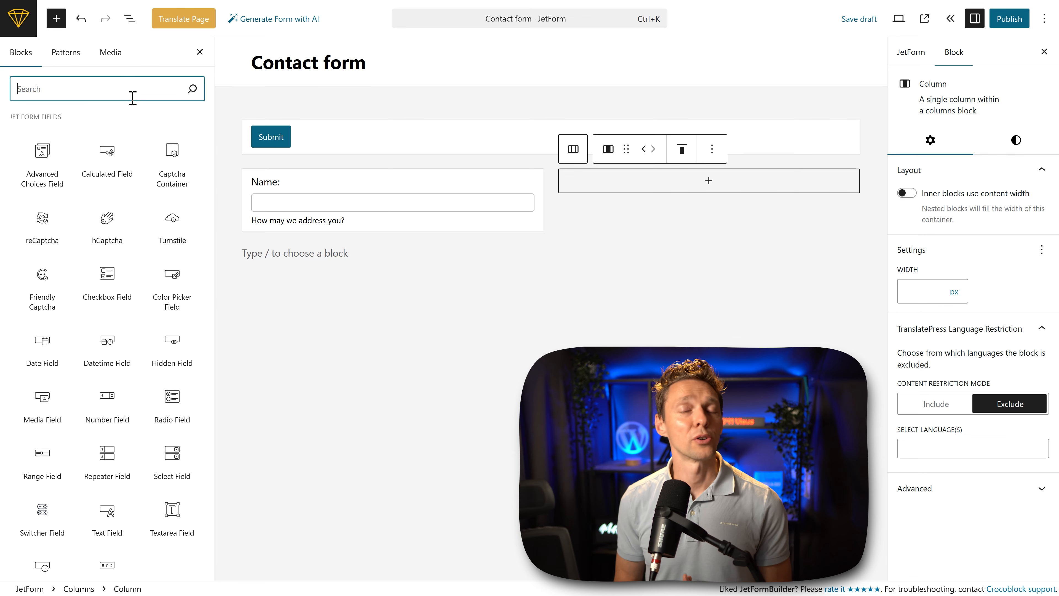
text(e)
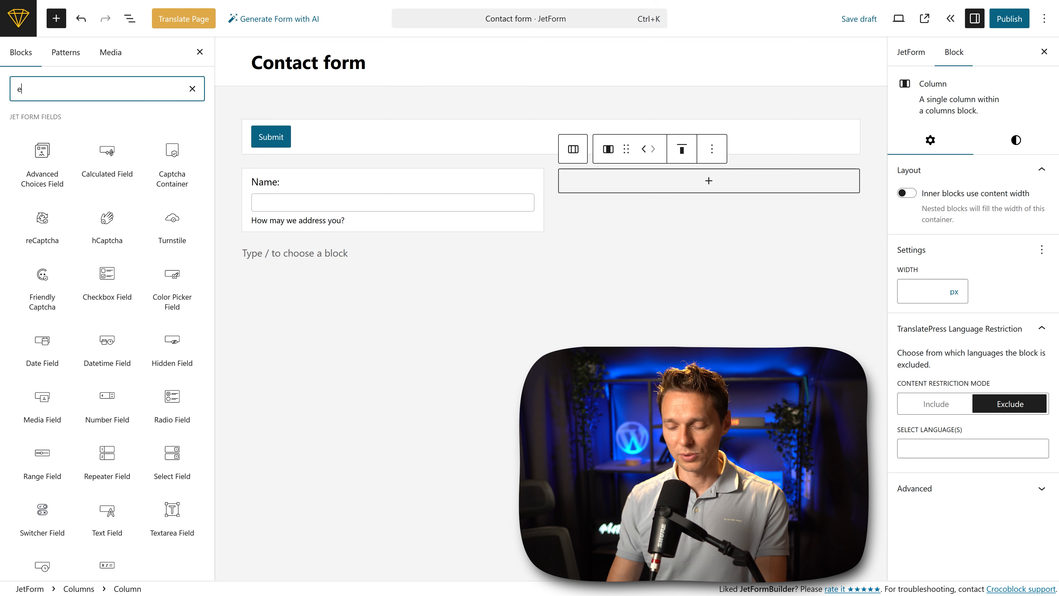
text(mail)
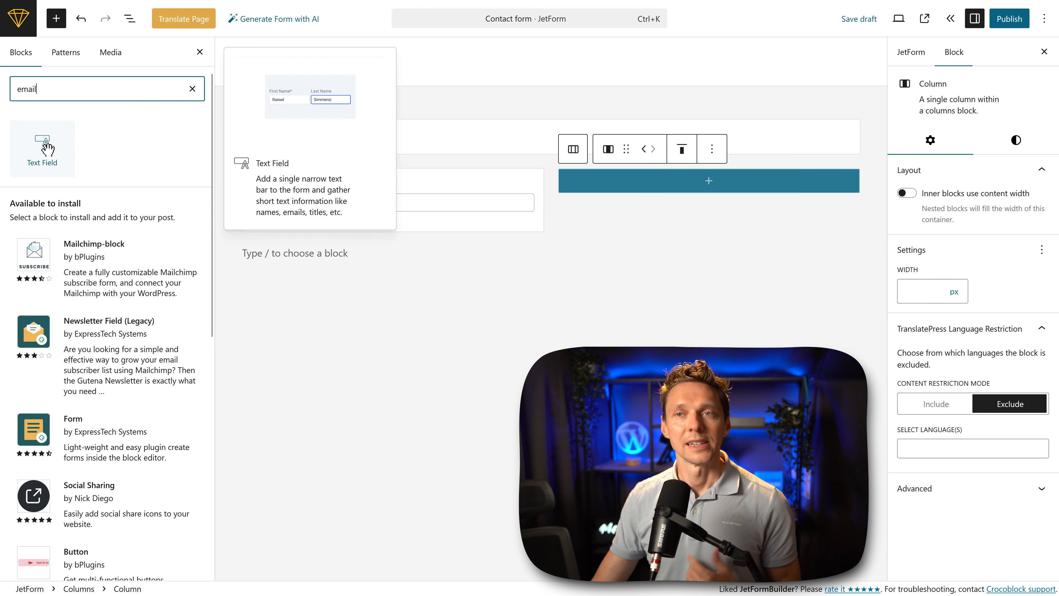
click(36, 148)
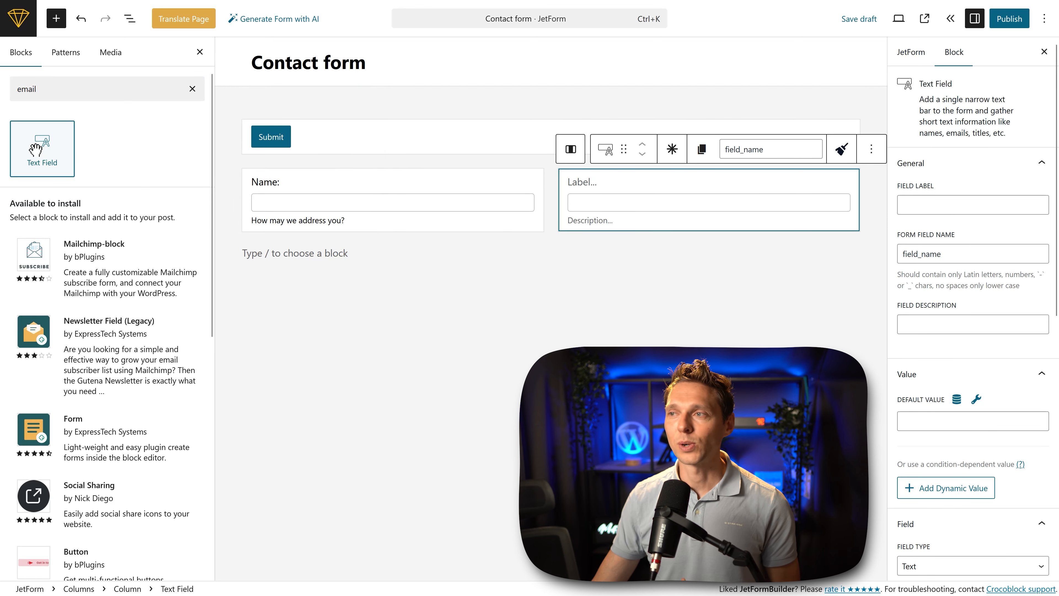
Step: Label the second column's text field "E-mail address:" with the form field name e_mail_address
click(940, 203)
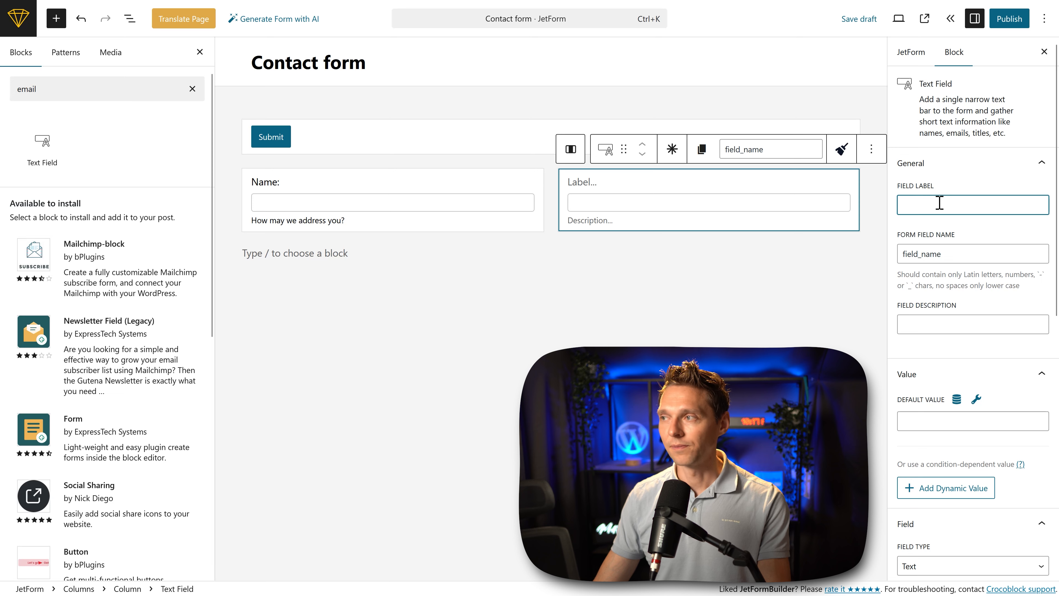
text(e-mail address)
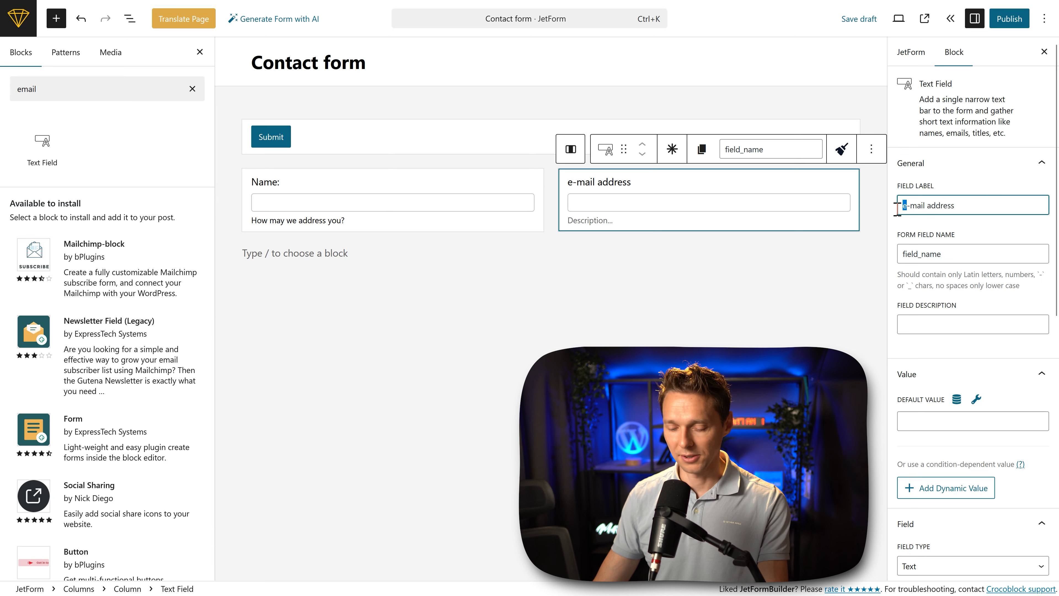
text(E)
click(1000, 205)
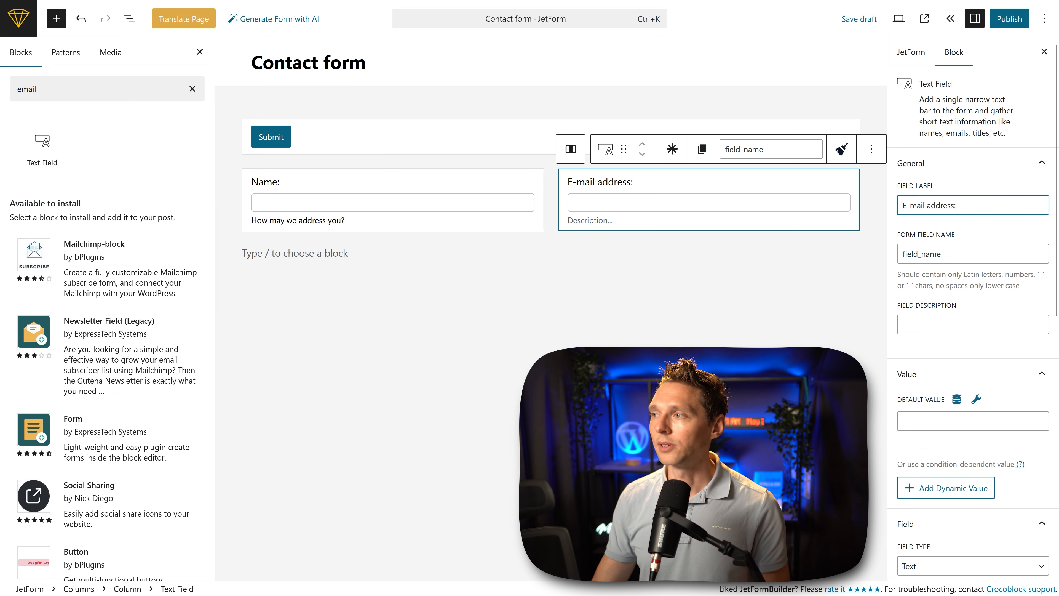
click(1010, 250)
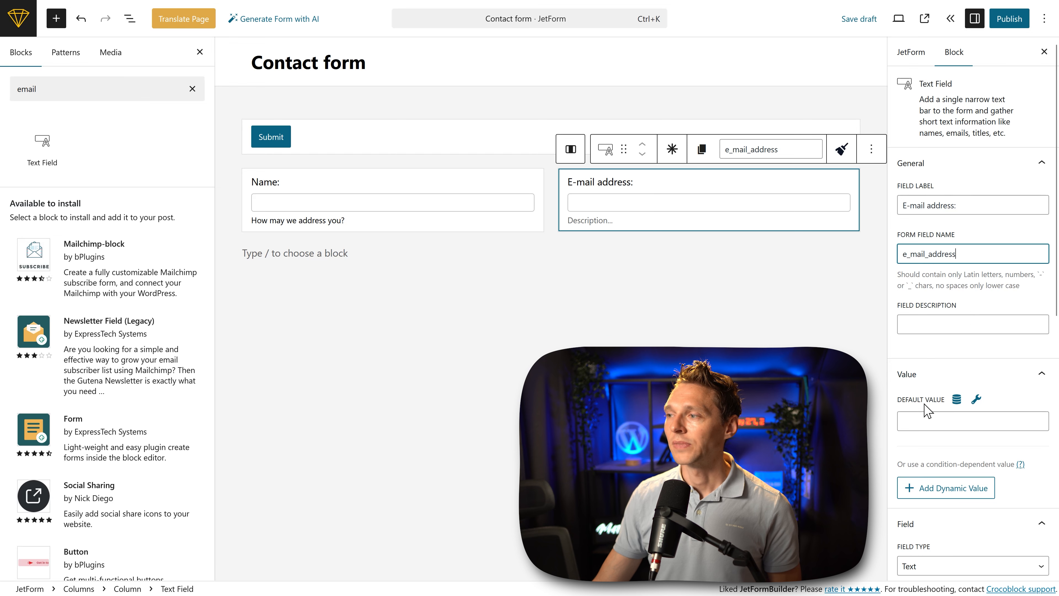
Step: Preset the e-mail field's default value from source User, Current user, user field Email
click(926, 414)
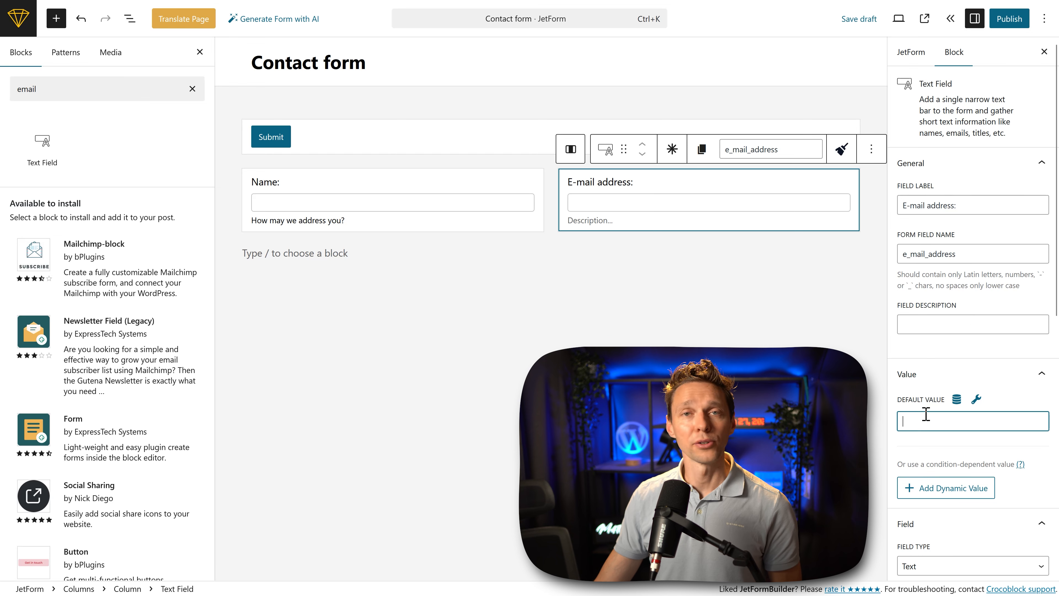
click(957, 399)
click(451, 271)
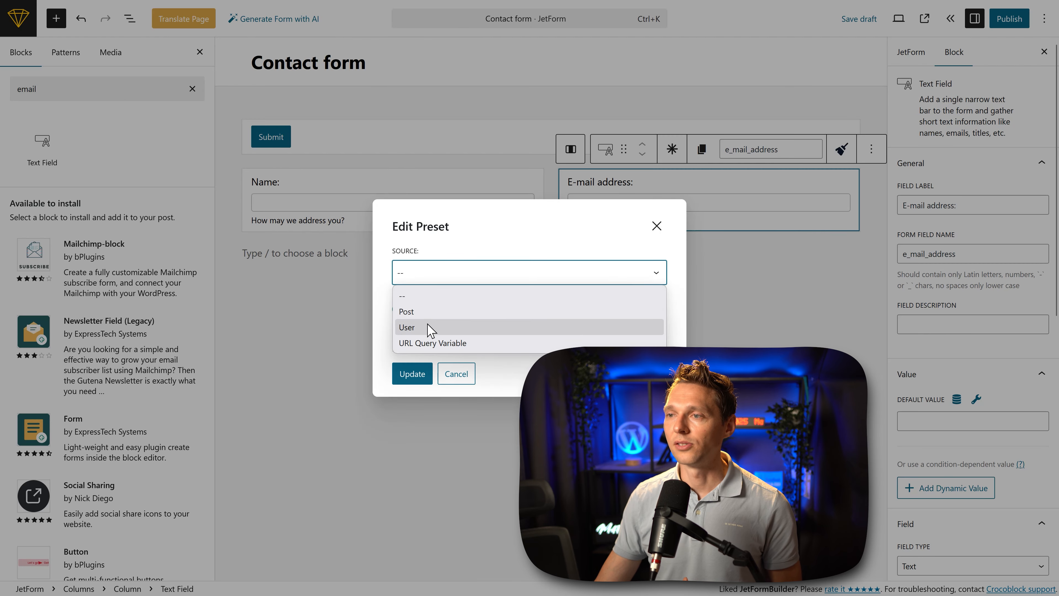
click(430, 327)
click(449, 276)
click(439, 313)
click(466, 332)
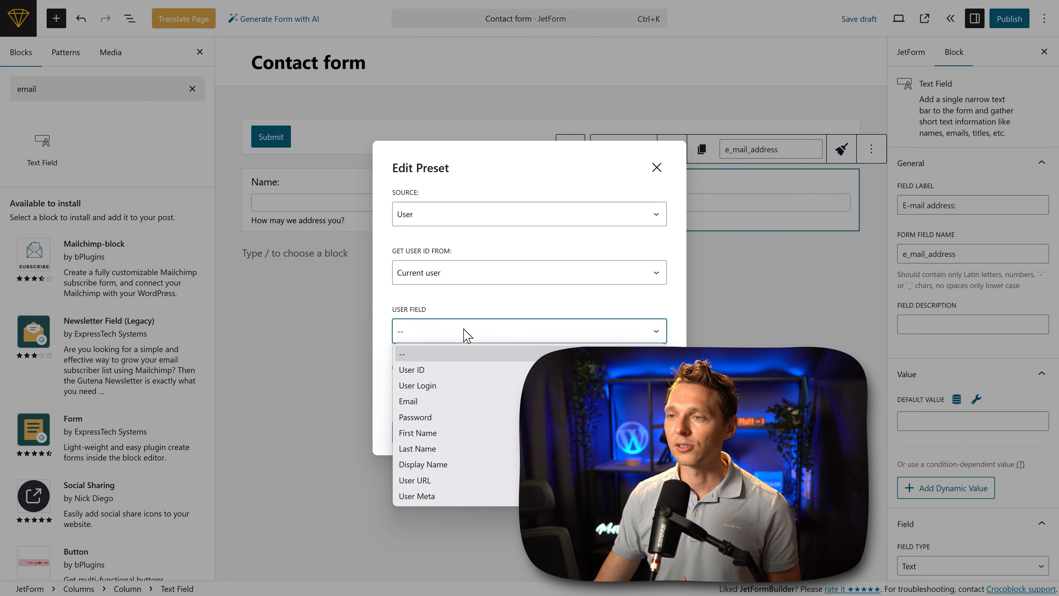
click(445, 400)
click(412, 433)
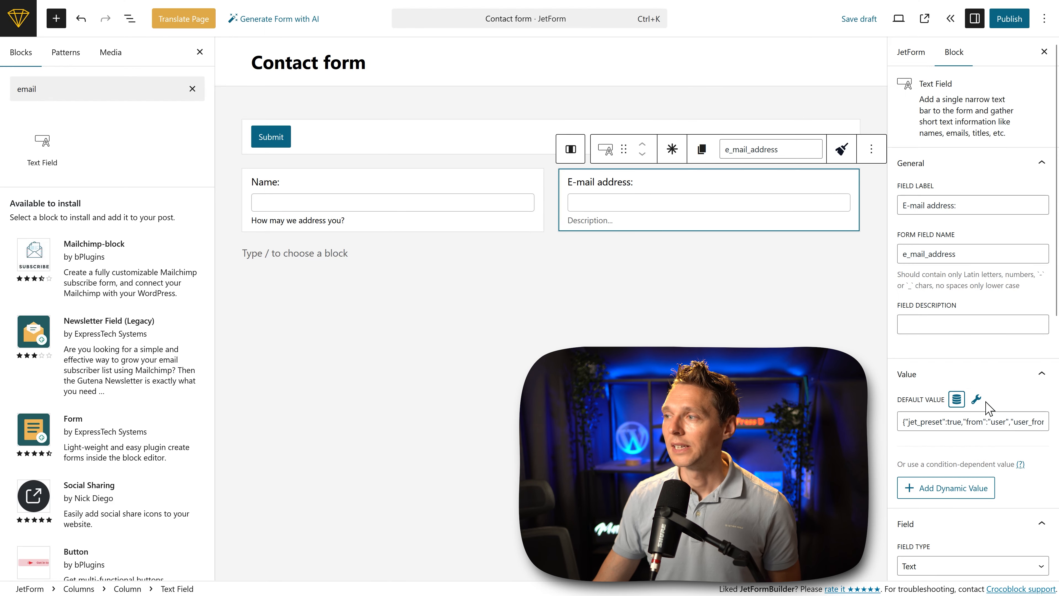
Step: Give the e-mail field the description "How can we reach you?" and set its field type to Email
click(941, 328)
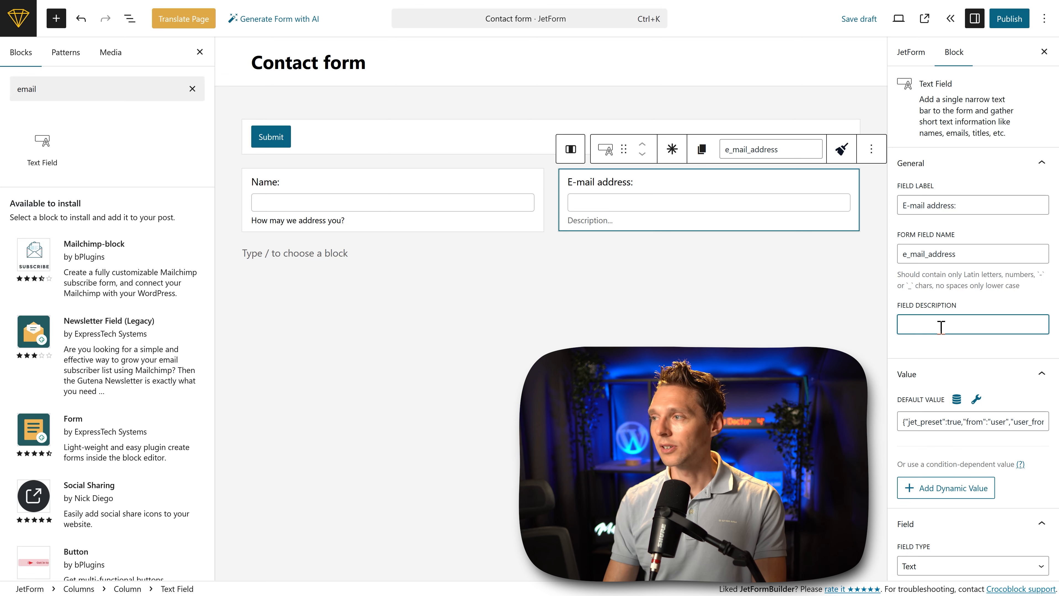
text(How can we reach you?)
click(981, 356)
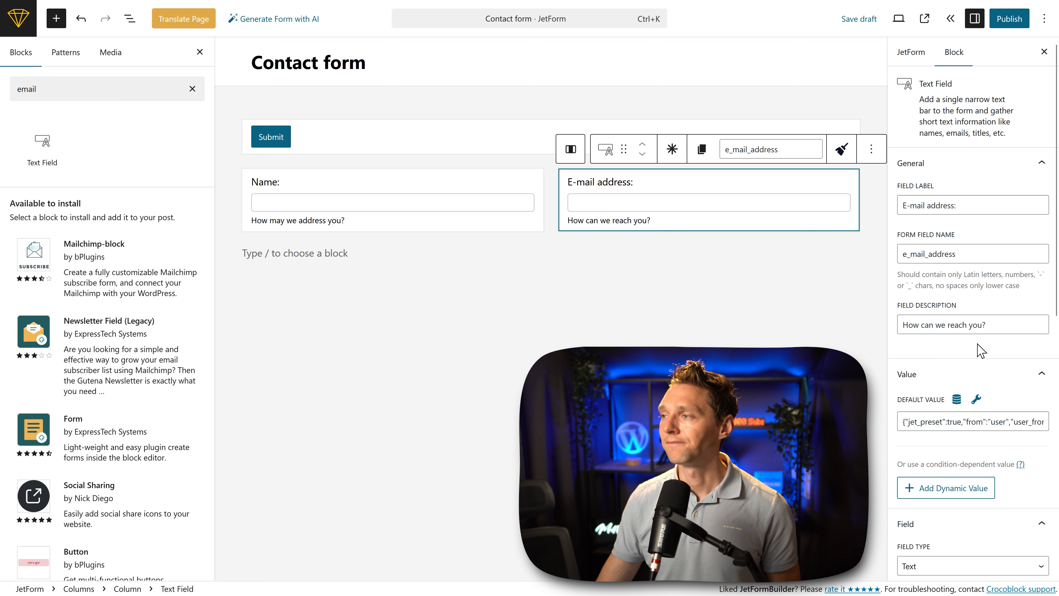
scroll(999, 346, down, 5)
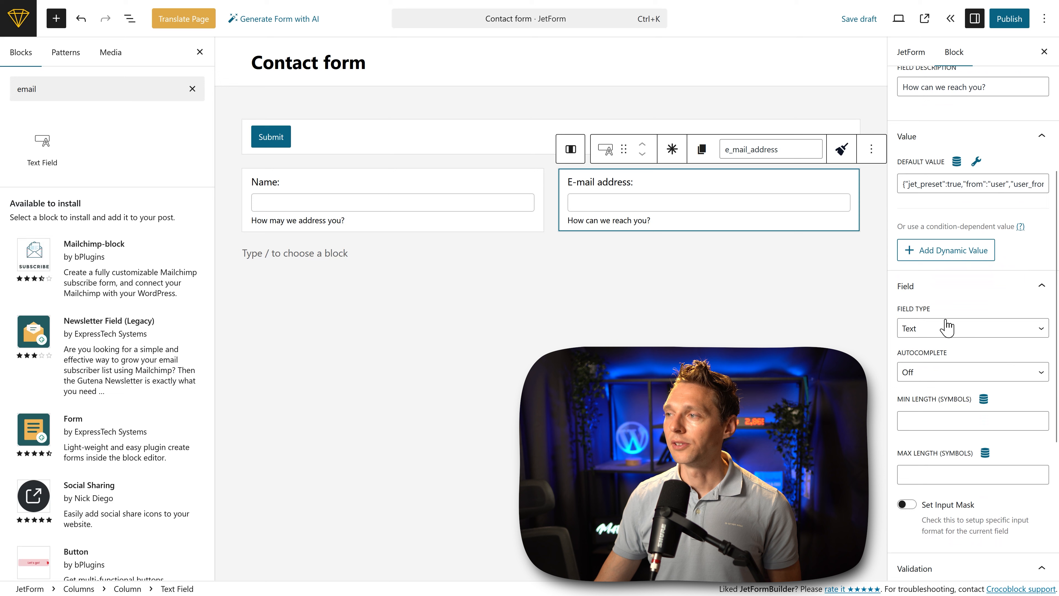
click(922, 332)
click(931, 369)
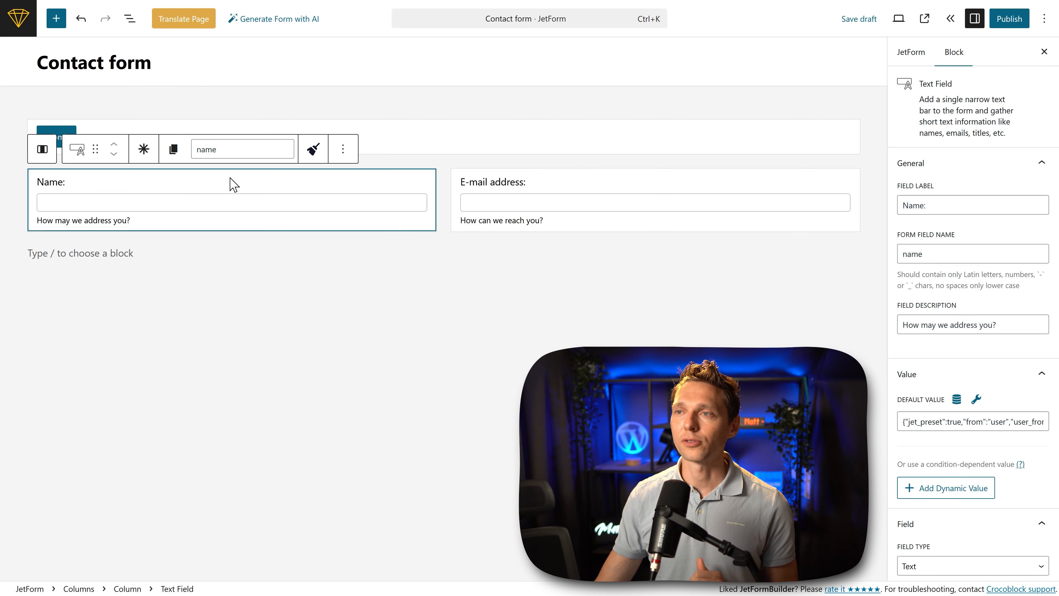
Step: Move the Submit button block below the columns containing the name and e-mail fields
click(404, 147)
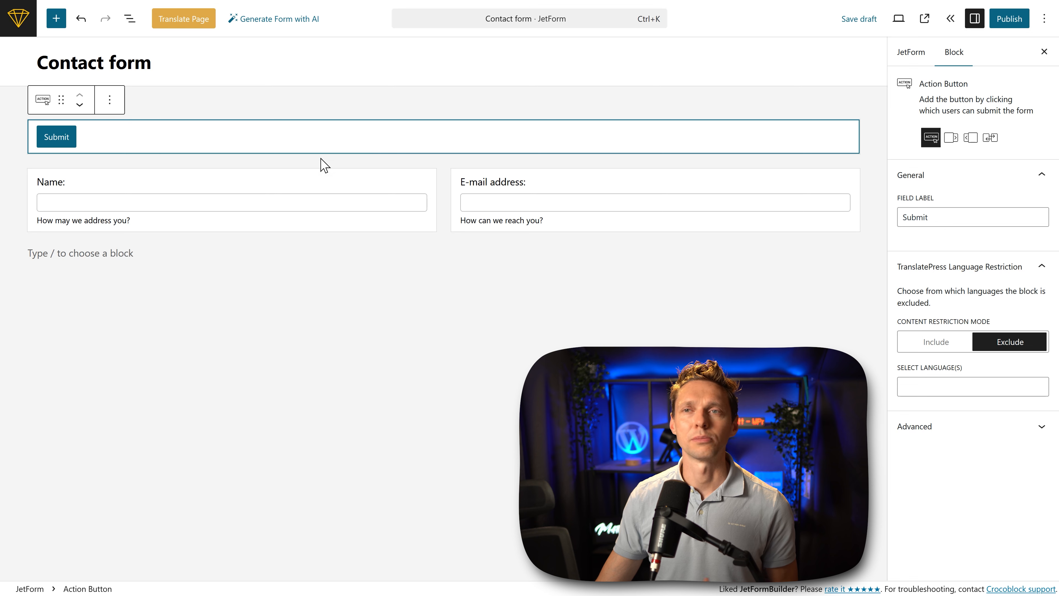
drag(60, 100, 66, 274)
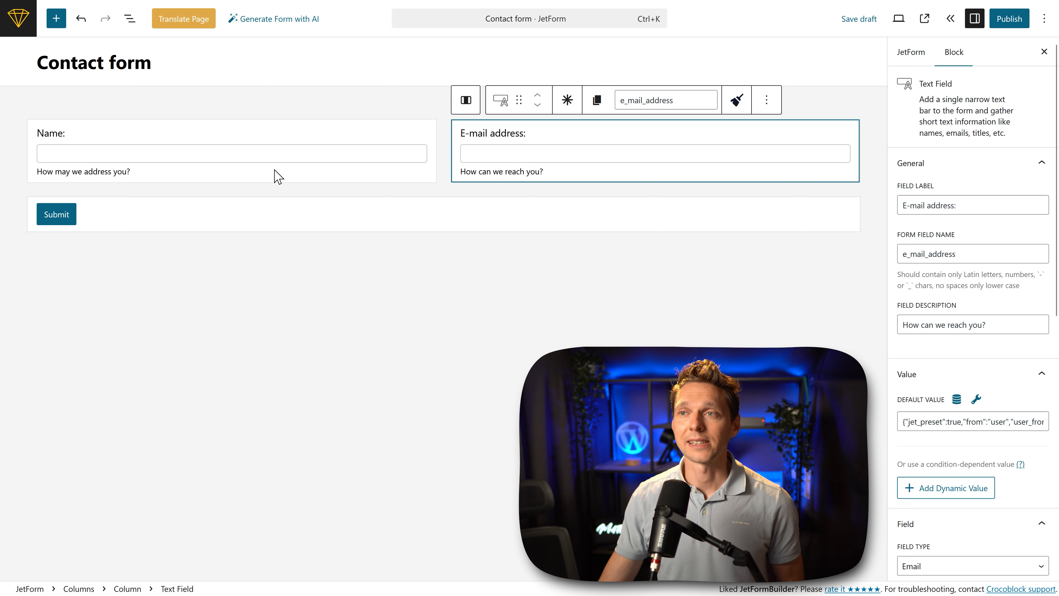
Step: Duplicate the Name text field and delete the copy
click(273, 142)
click(343, 100)
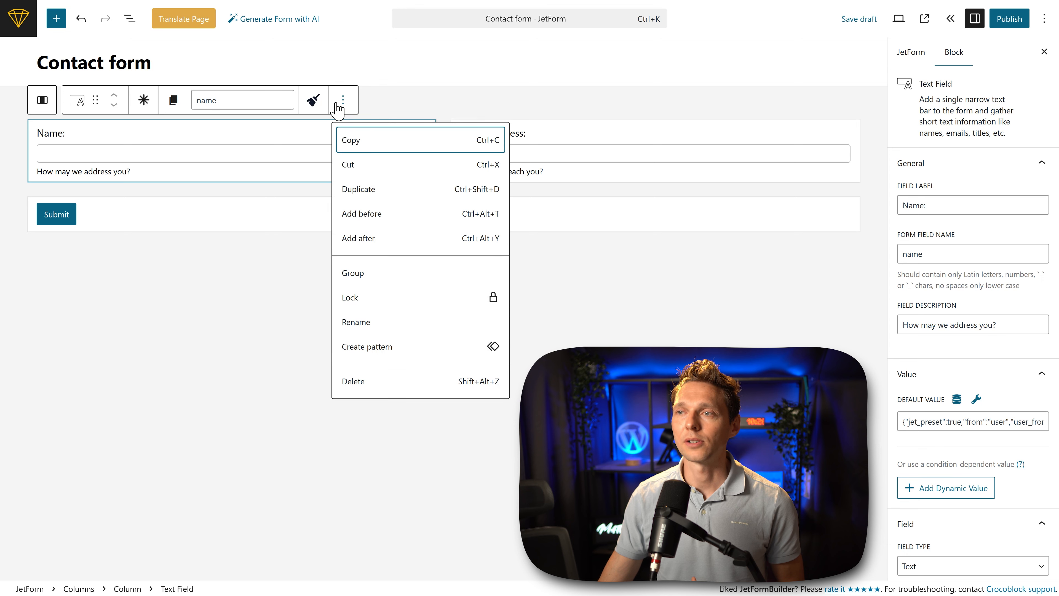
click(375, 197)
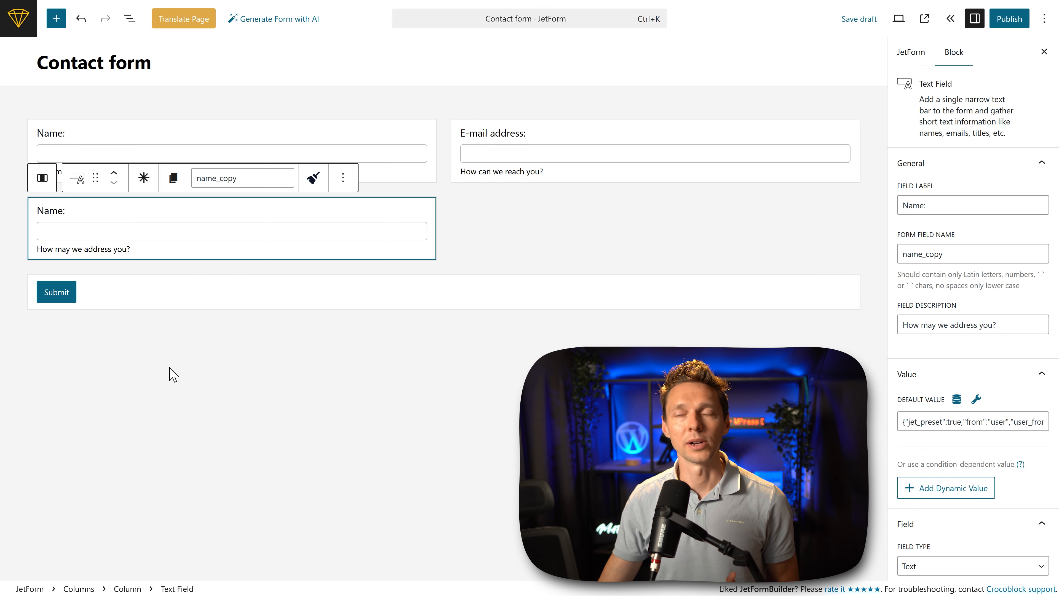
click(343, 177)
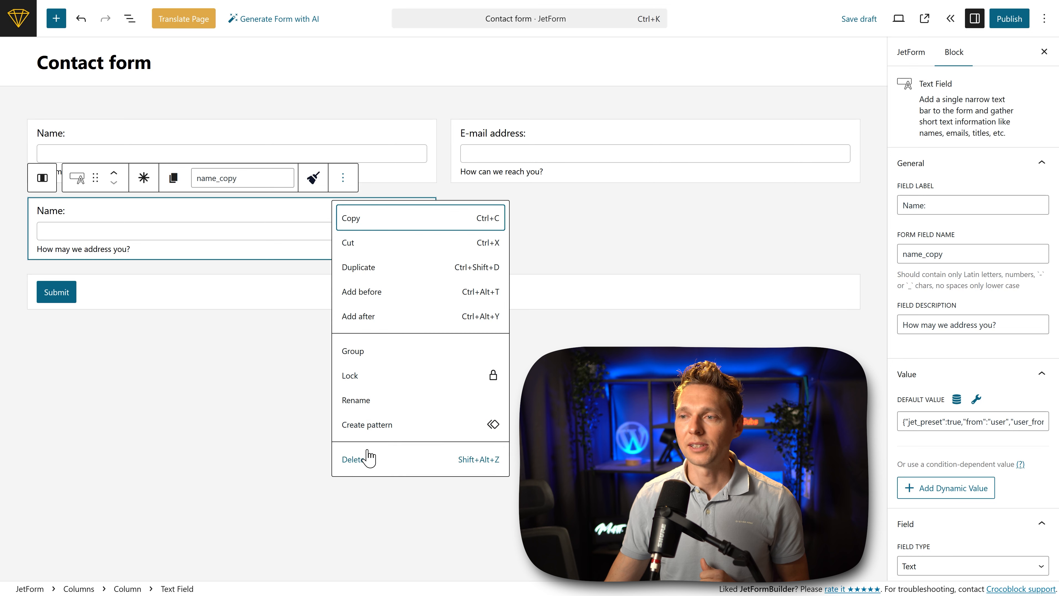
click(369, 458)
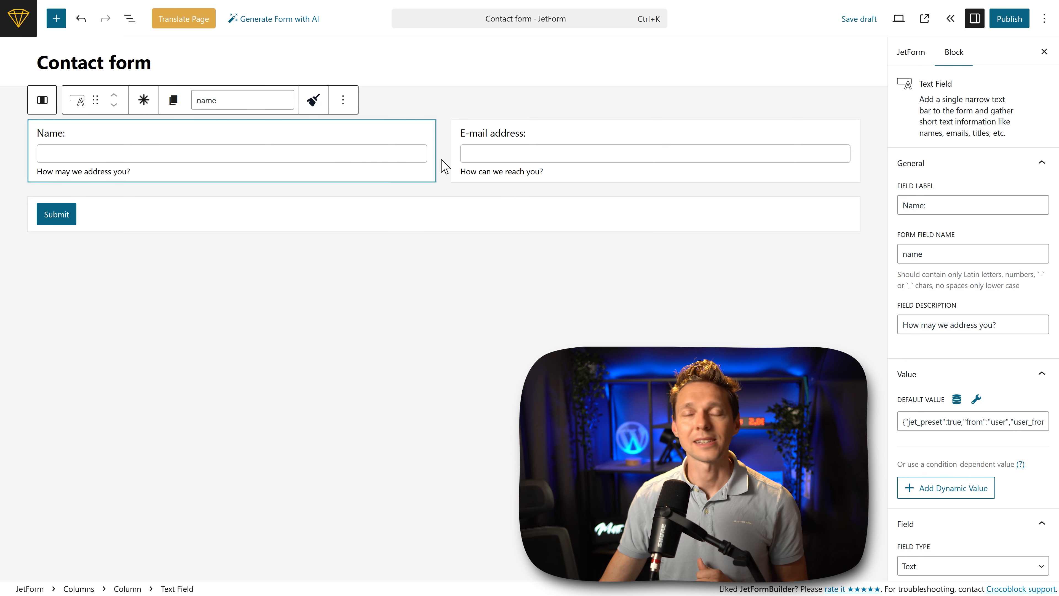
Step: Add a Columns block with a 50 / 50 layout below the Submit button
click(457, 265)
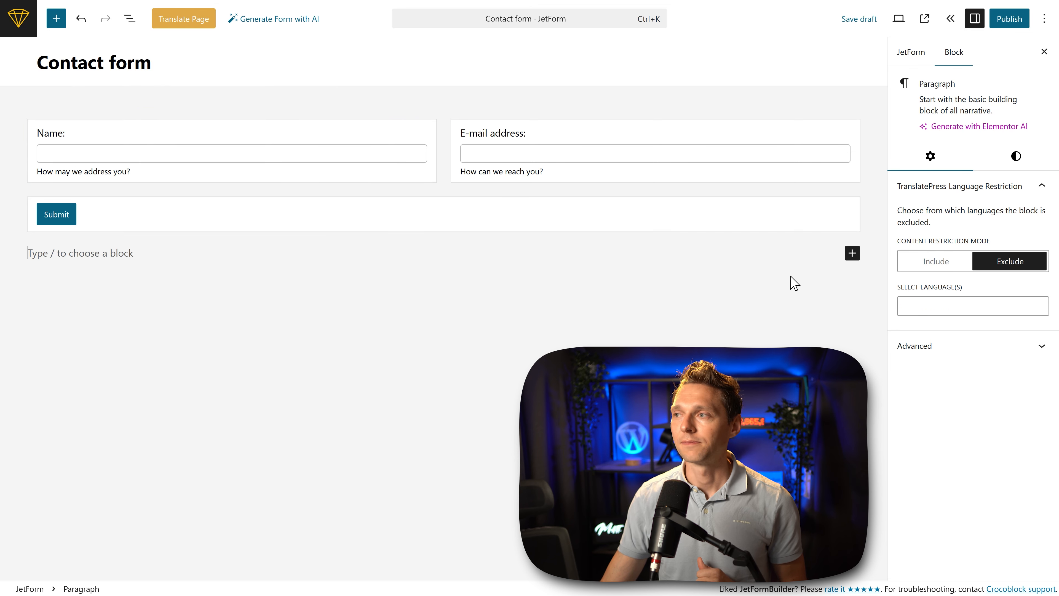
click(853, 253)
click(818, 333)
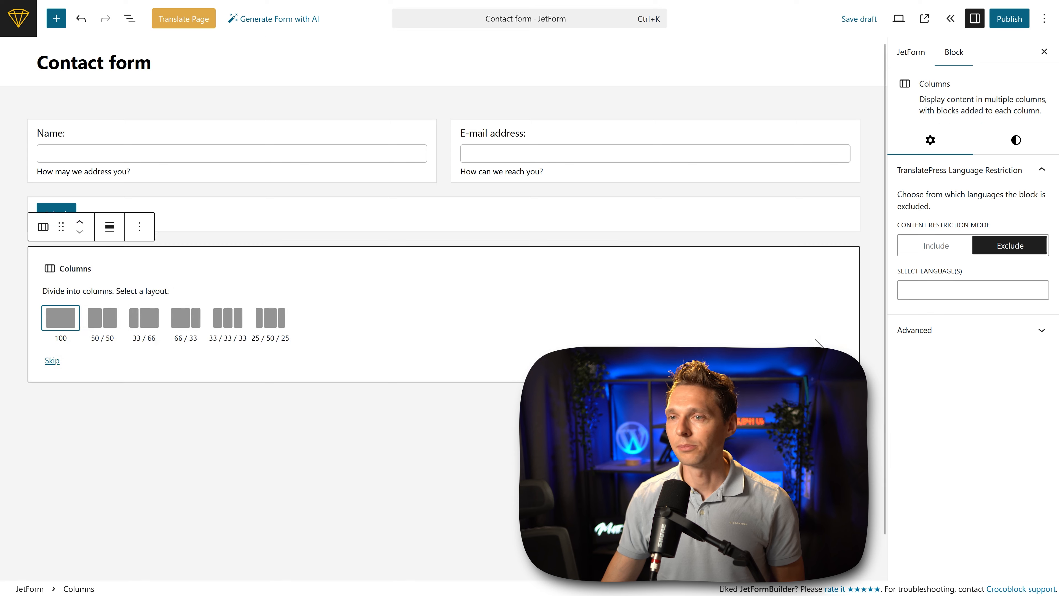
click(105, 328)
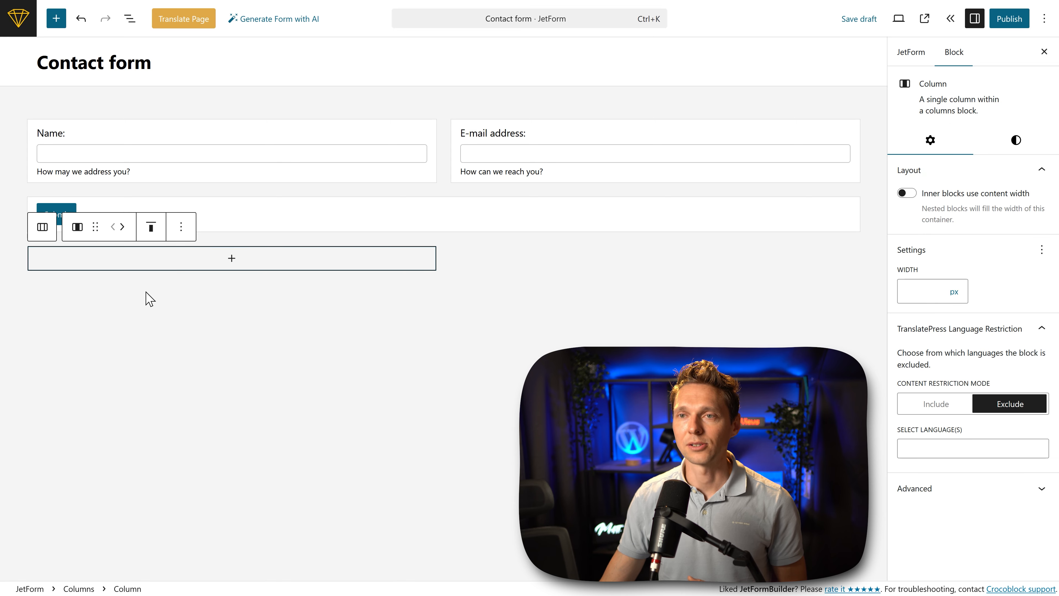
Step: Search the block library for text and add a Text Field to the first column of the new columns block
click(235, 264)
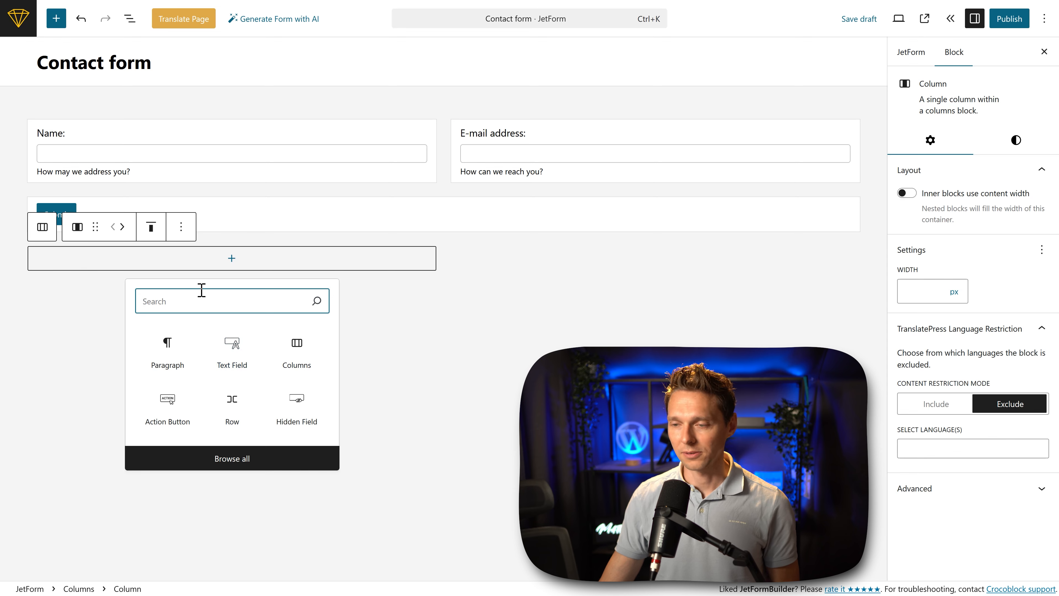
click(230, 461)
click(55, 88)
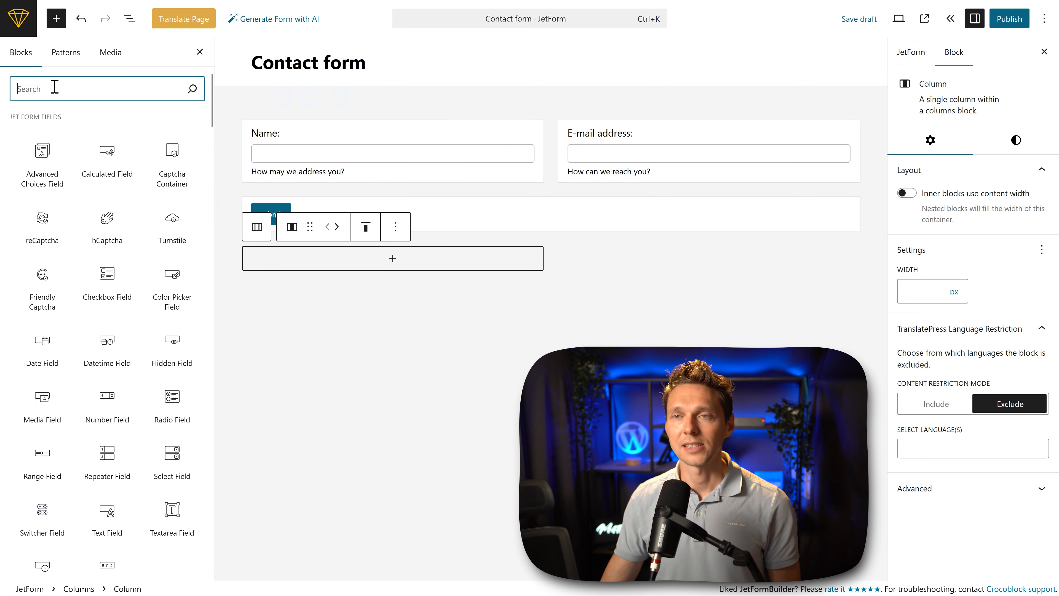
text(phone)
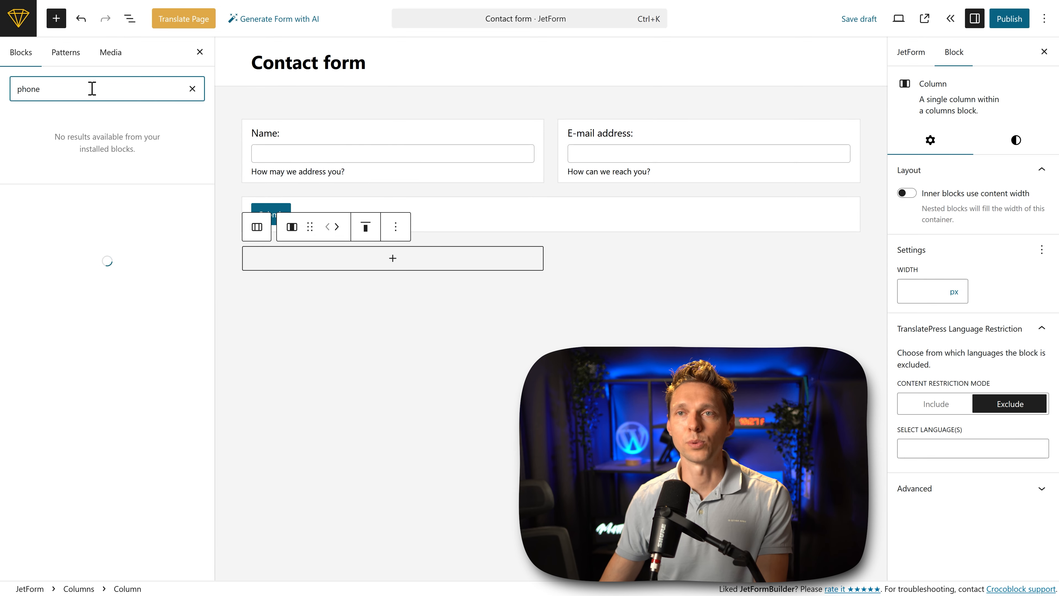
double_click(46, 88)
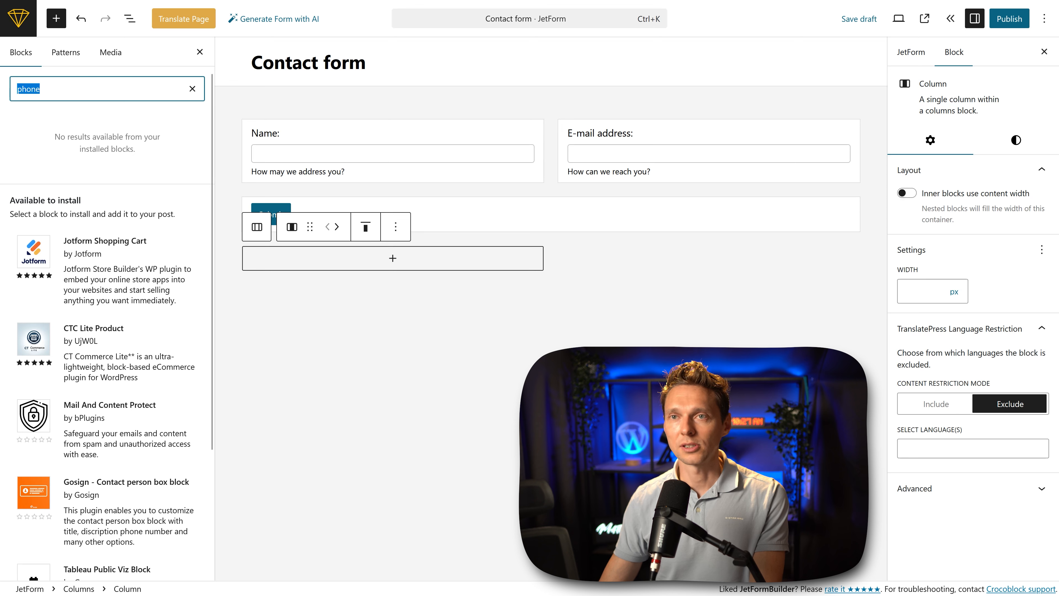
text(text)
click(42, 144)
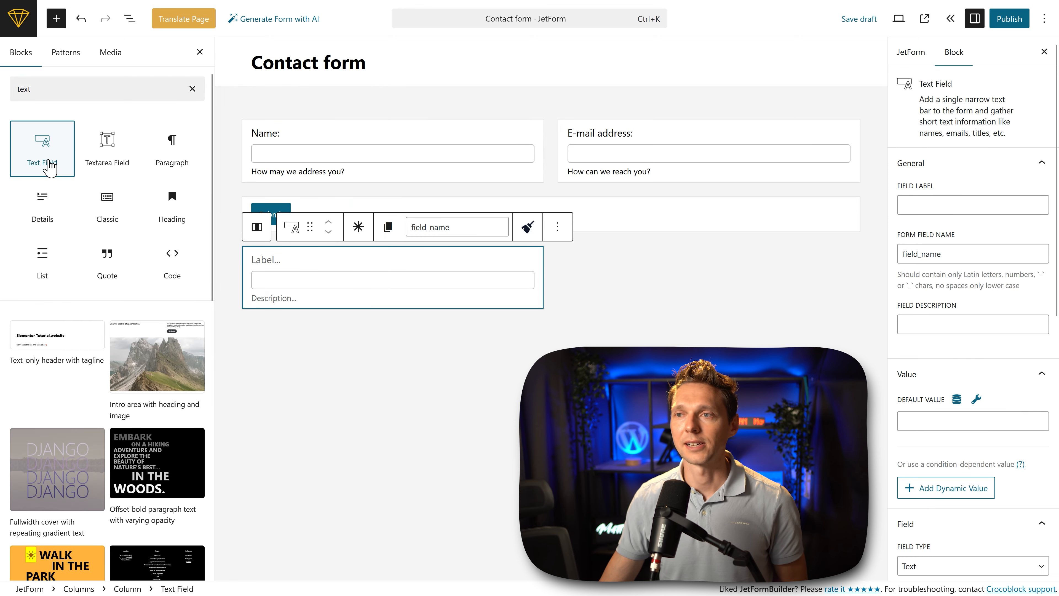
Step: Label the new text field "Phone number:" and give it the description "How can we talk to you?"
click(970, 207)
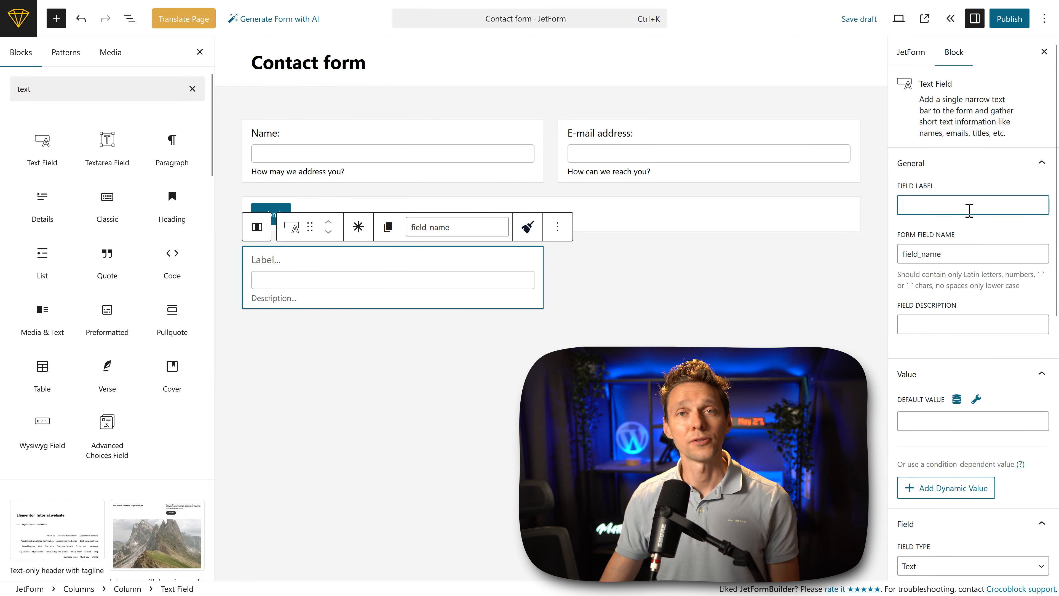
text(Phone number:)
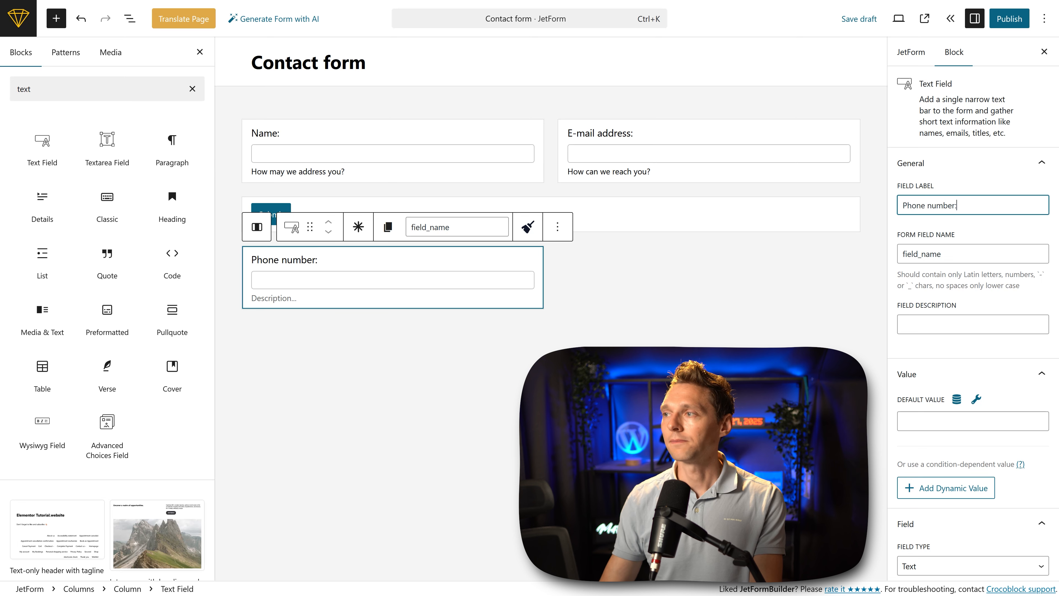
click(960, 322)
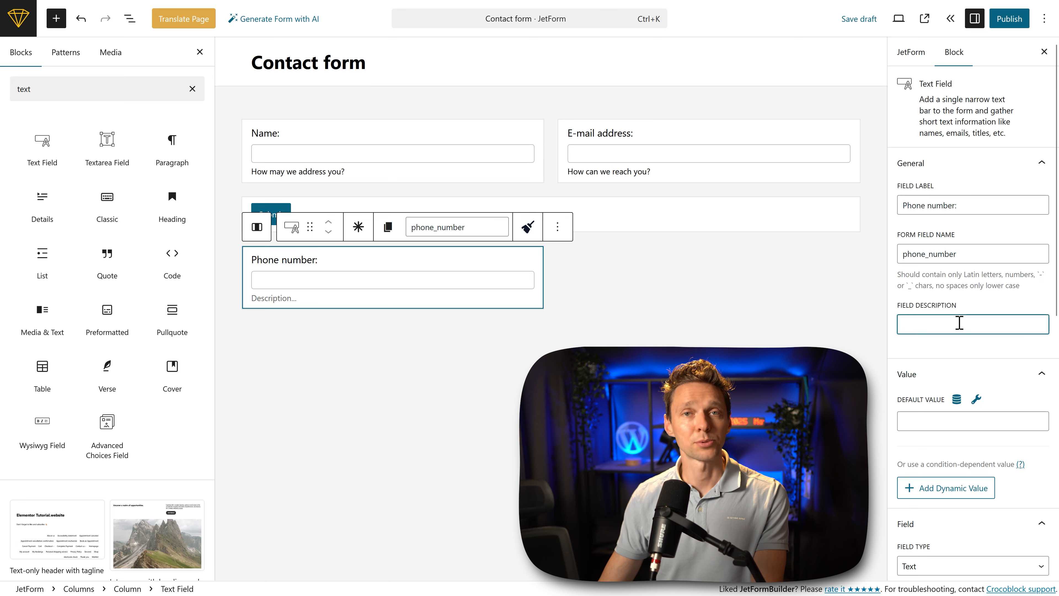
text(How can we talk to you?)
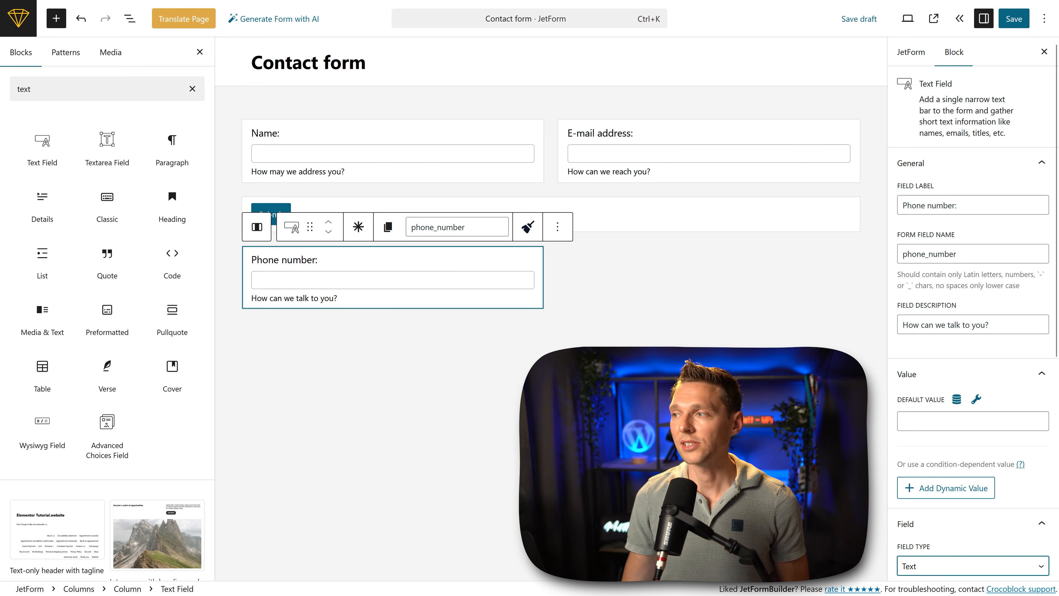
Step: Set the phone number field's type to Tel
middle_click(972, 287)
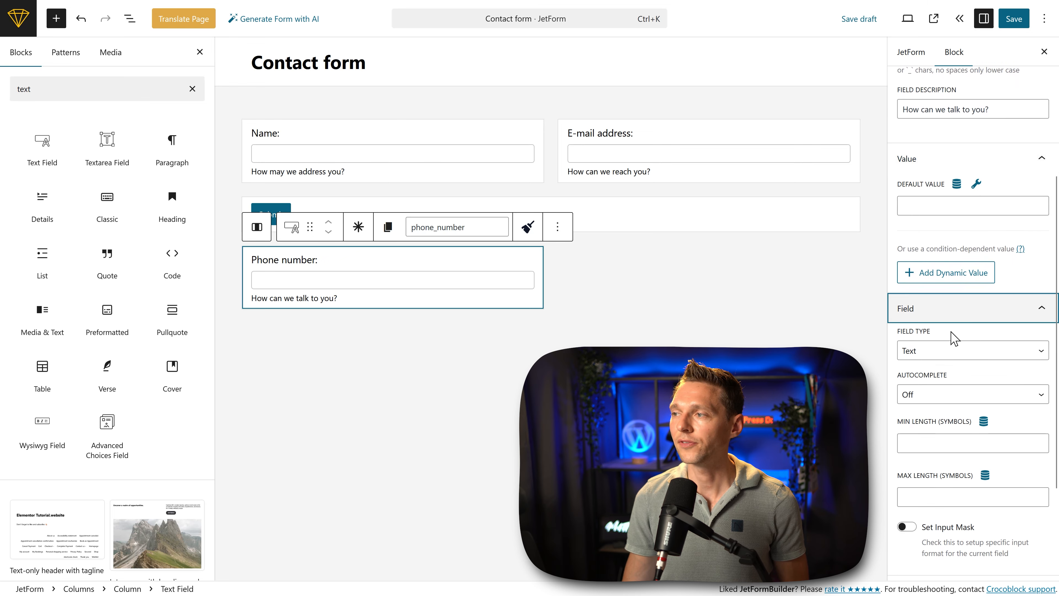
click(946, 353)
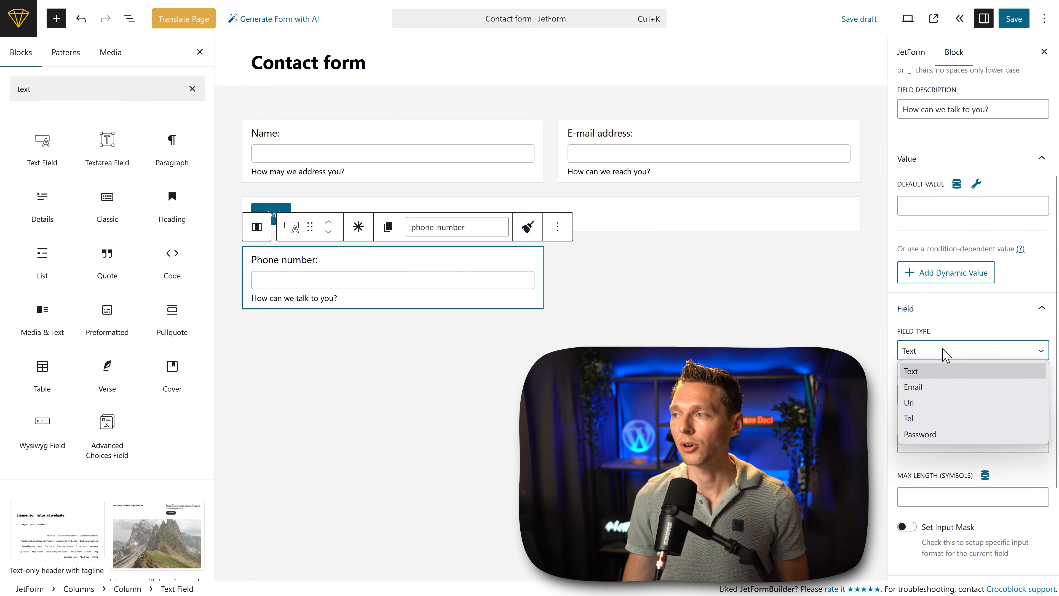
click(924, 418)
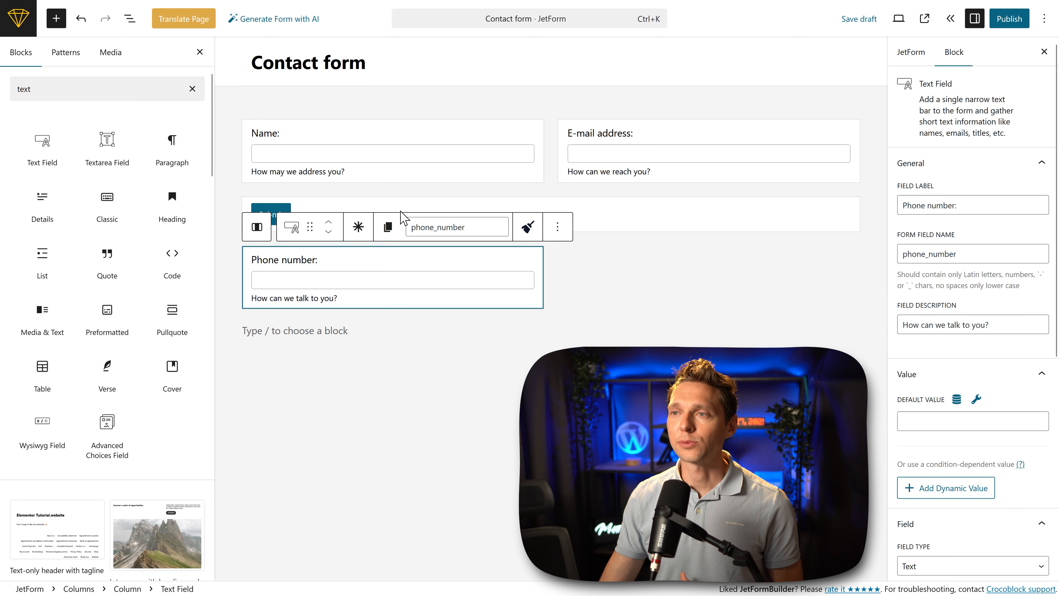
Step: Move the Submit button block below the columns containing the phone number field
click(397, 216)
click(294, 198)
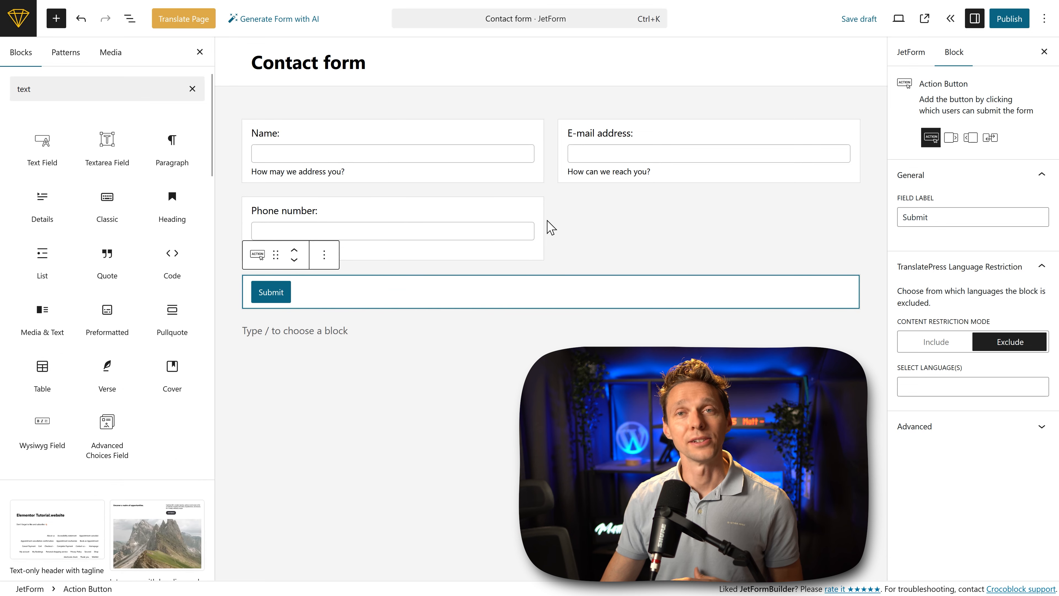
Step: Add a Text Field beside the phone number, labelled "Order number:" with the description "Add in your order number so we can help you"
click(588, 225)
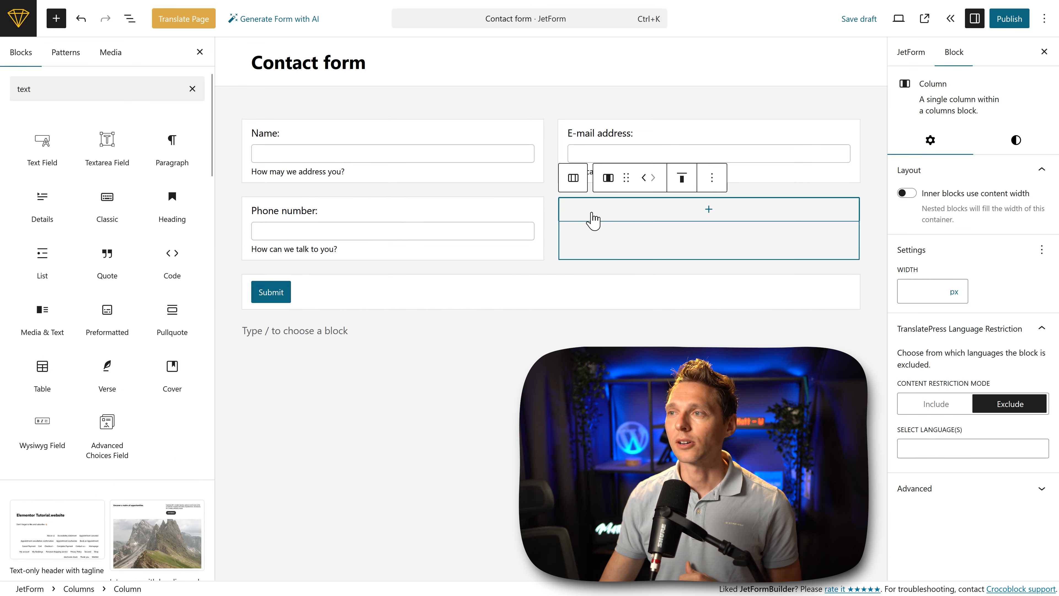
click(709, 209)
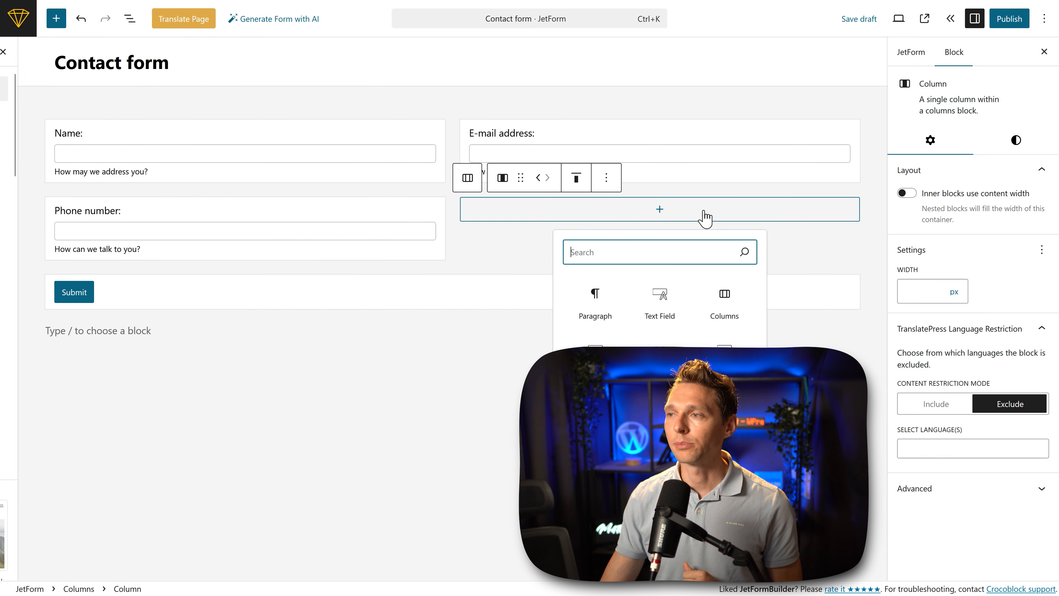
click(651, 304)
click(938, 209)
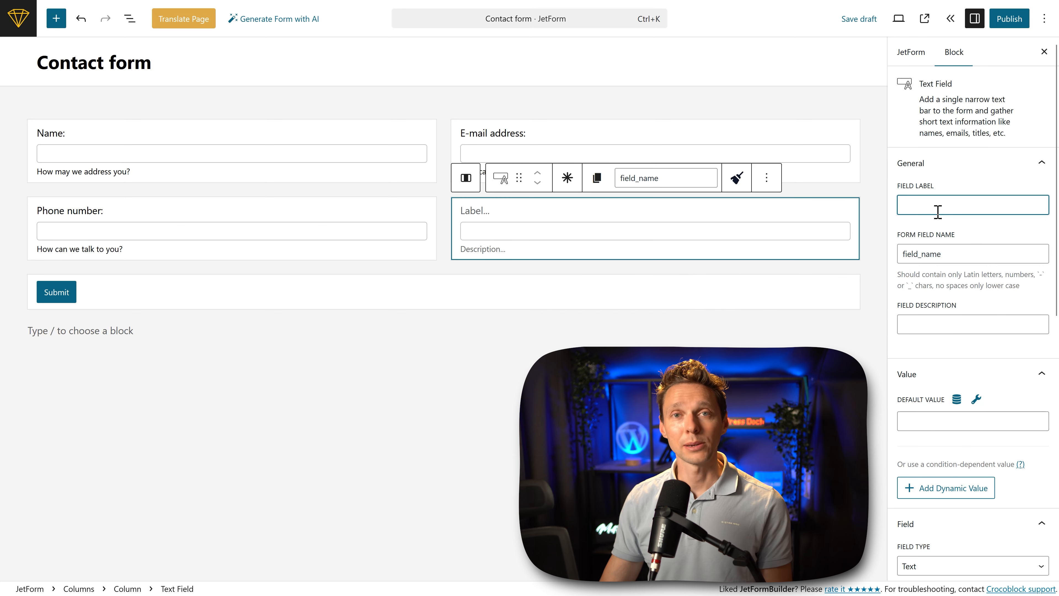
text(Order number:)
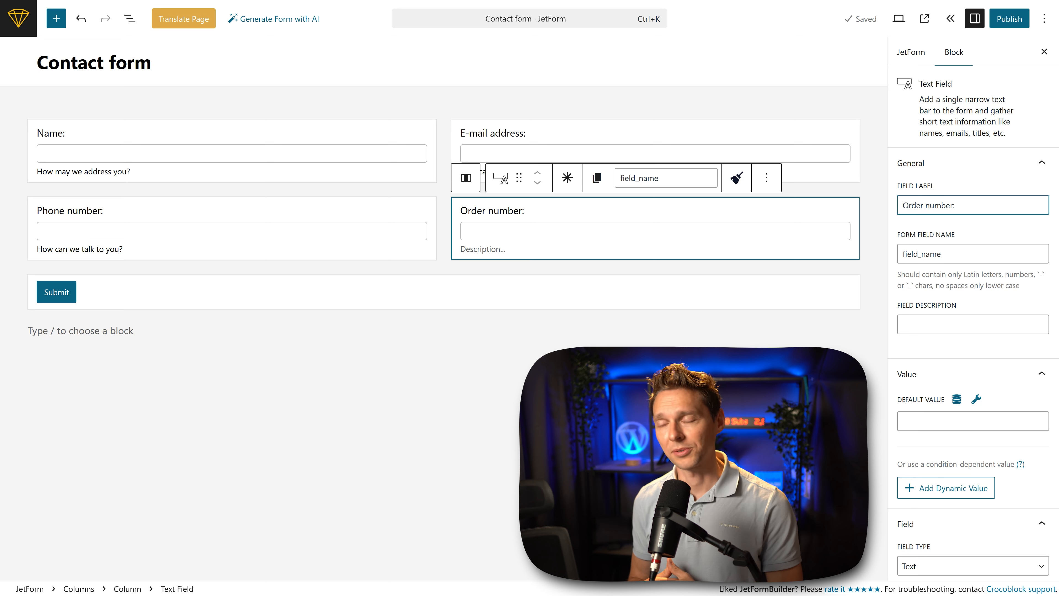
click(956, 329)
text(Add in your order number so we can help you)
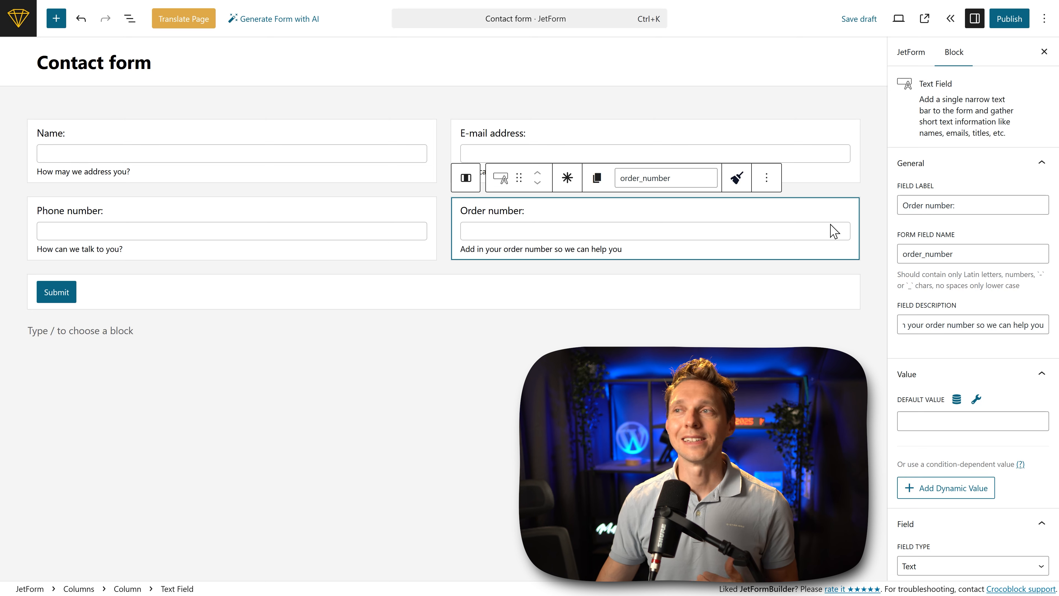
Step: Make the Name and E-mail address fields required, leaving the Phone number and Order number fields optional
click(354, 141)
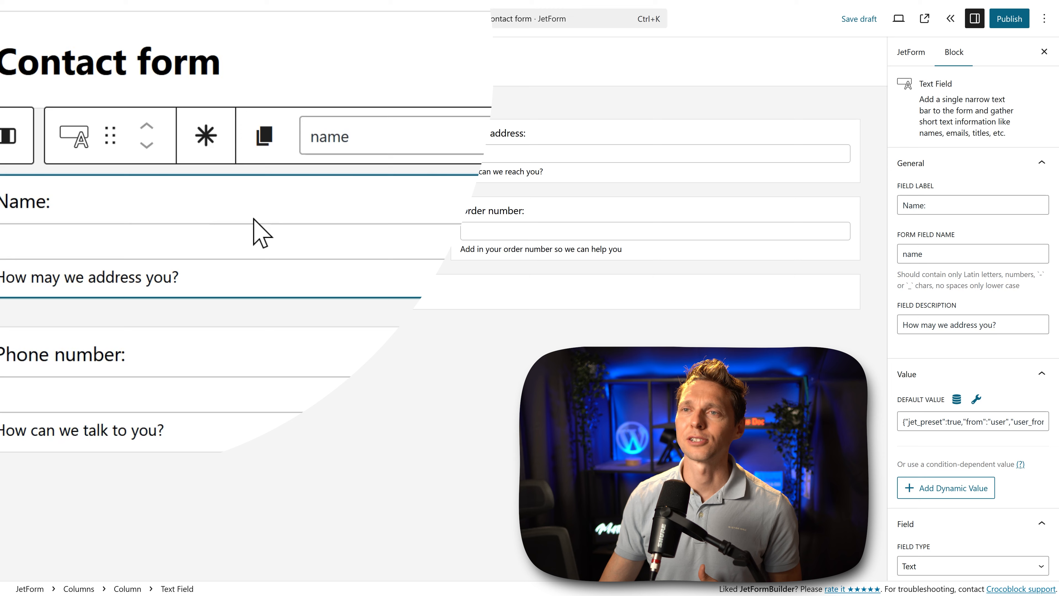
click(207, 153)
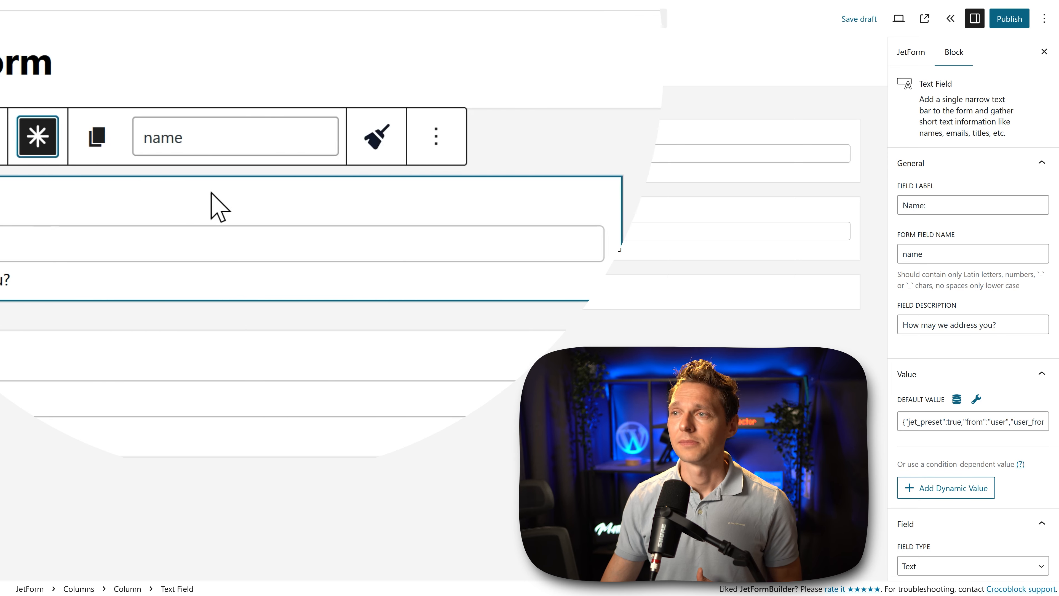
click(530, 133)
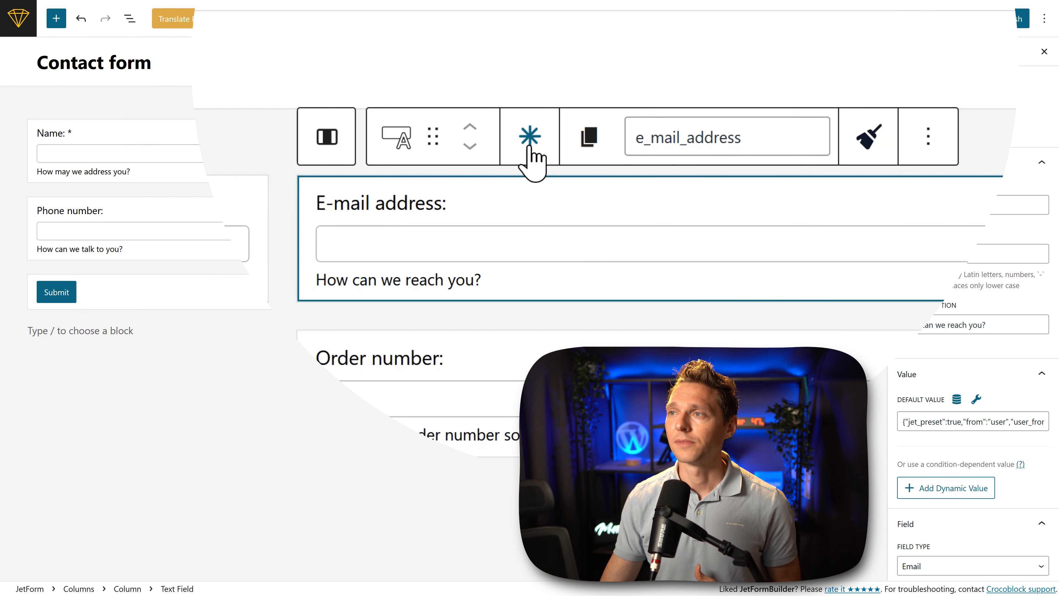
click(531, 147)
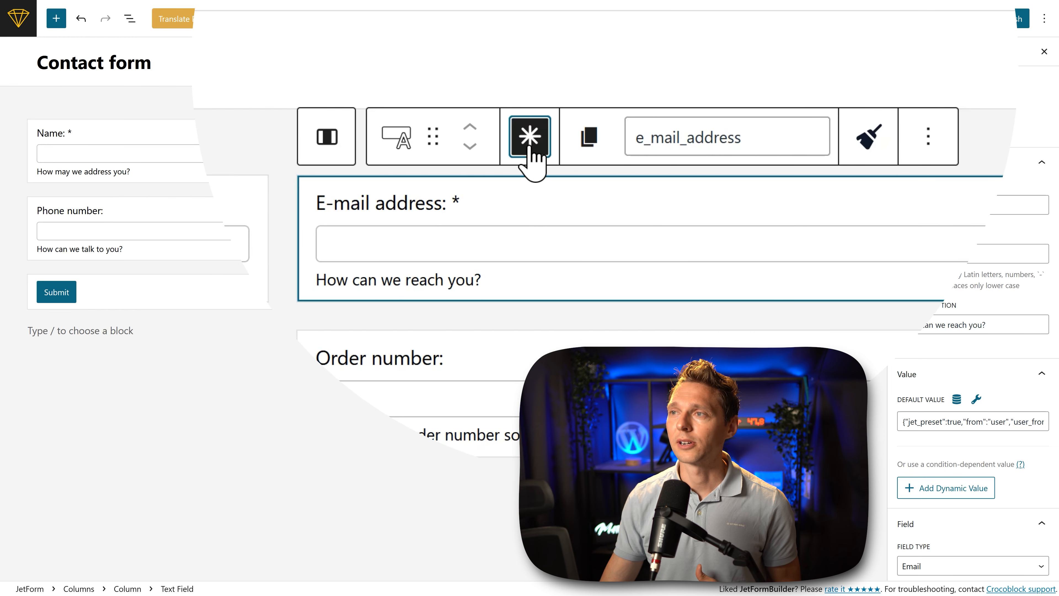
click(303, 222)
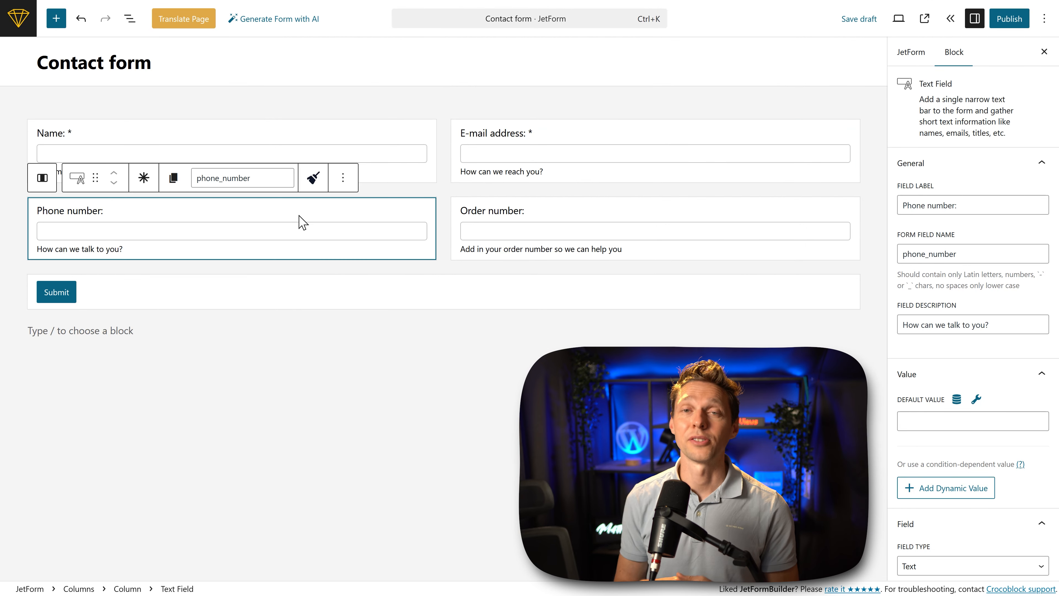
click(532, 205)
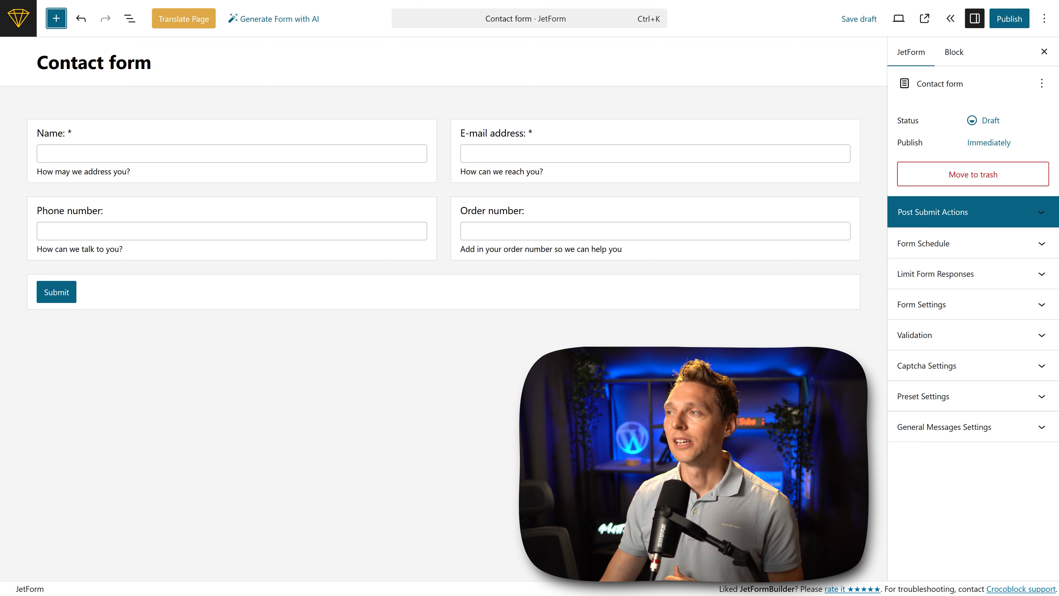
Step: Search the blocks for text and add a Textarea Field below the Submit button
click(594, 329)
click(850, 331)
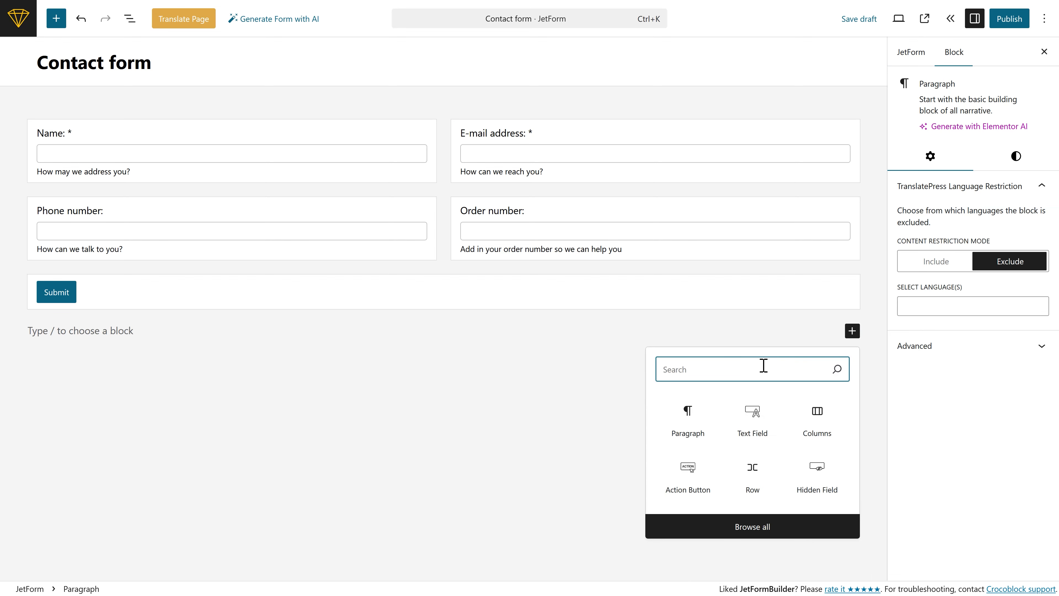
text(text)
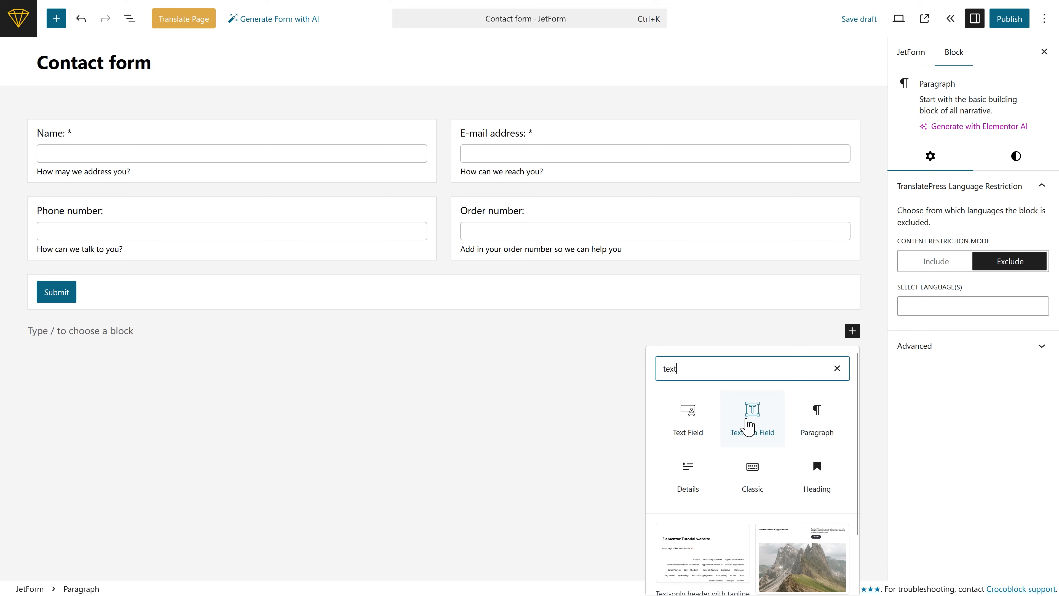
click(751, 426)
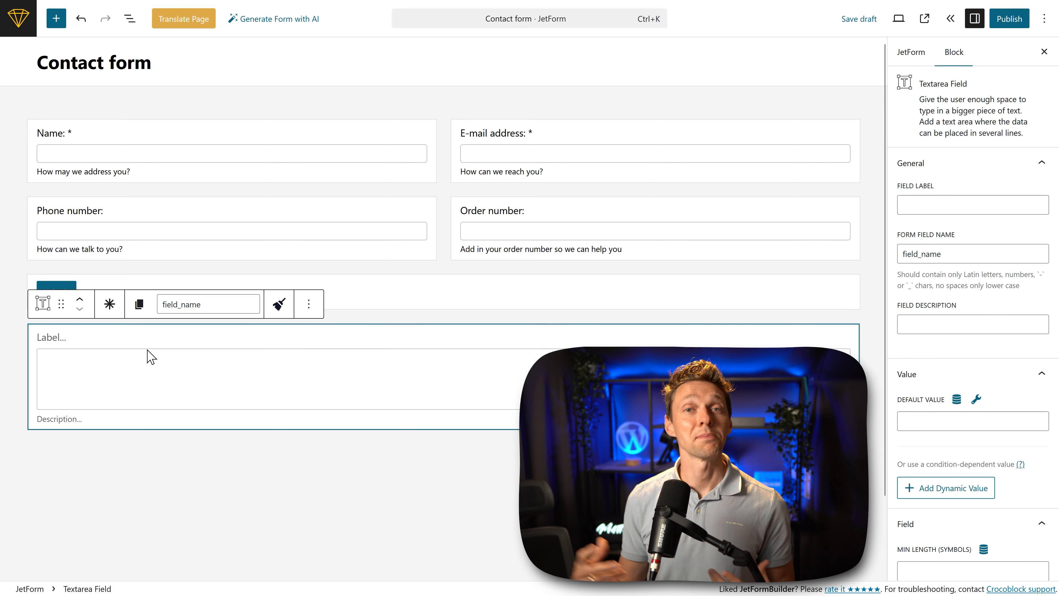
Step: Label the textarea field "Your question:" and give it the description "Be as thorough as you can be so we can help you!"
click(943, 209)
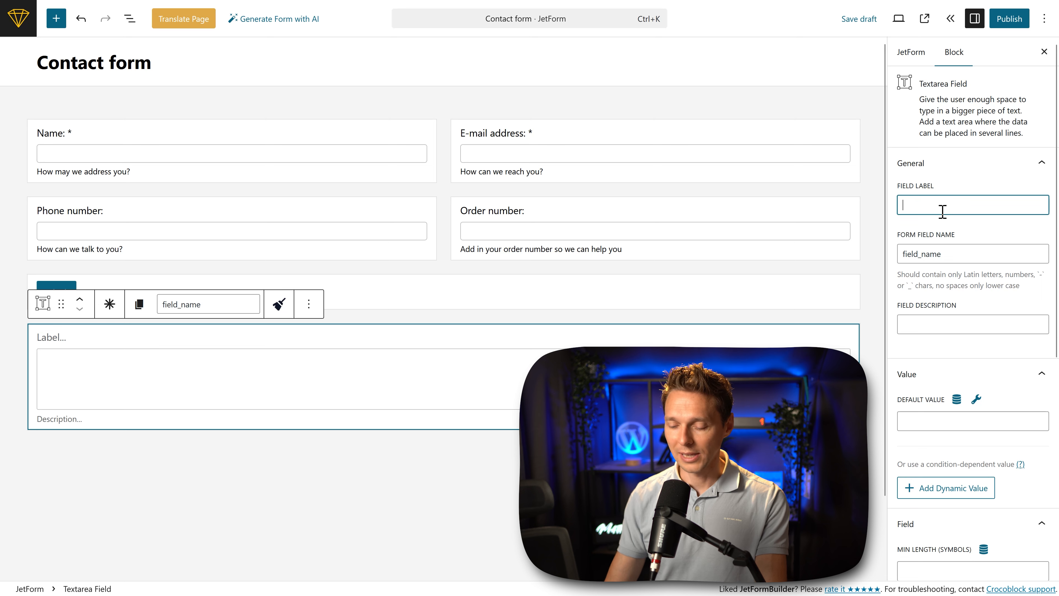
text(your)
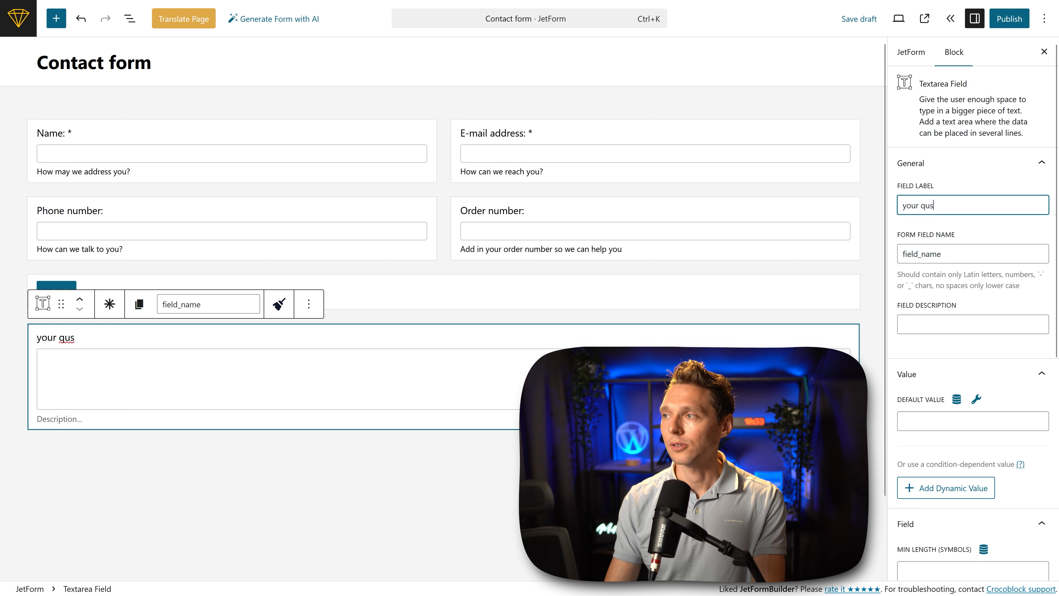
text( question:)
click(942, 325)
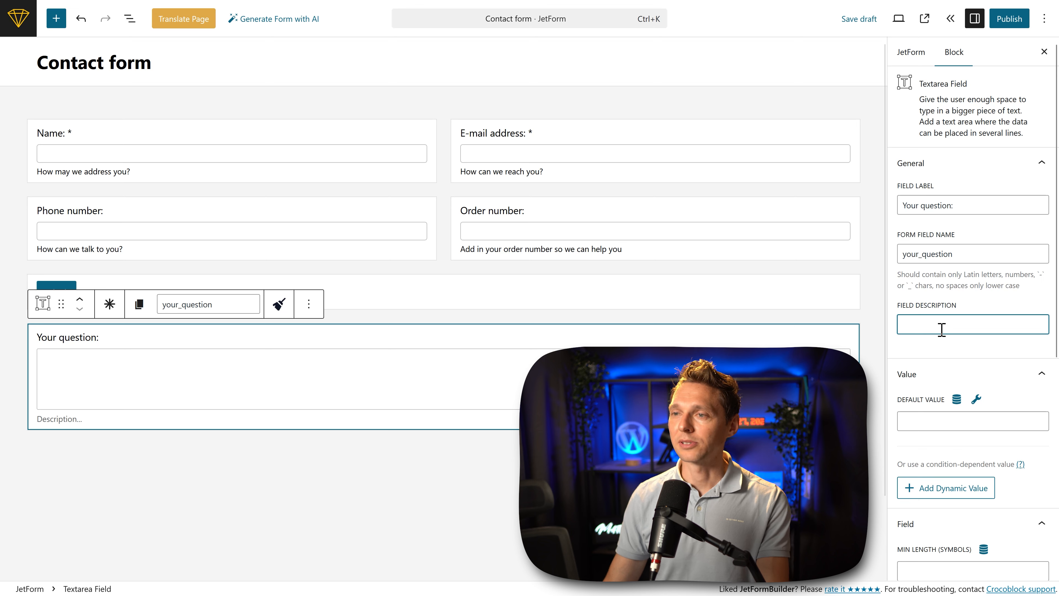
text(Be as thorough as you can be so we can help you!)
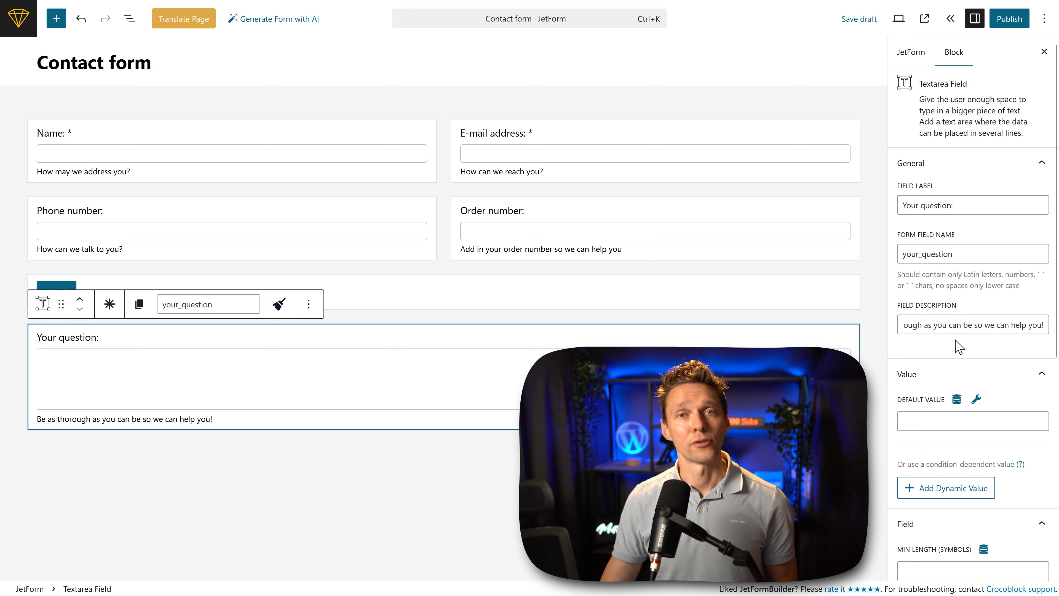
Step: Set the Your question field's maximum length to 5000 symbols
middle_click(955, 340)
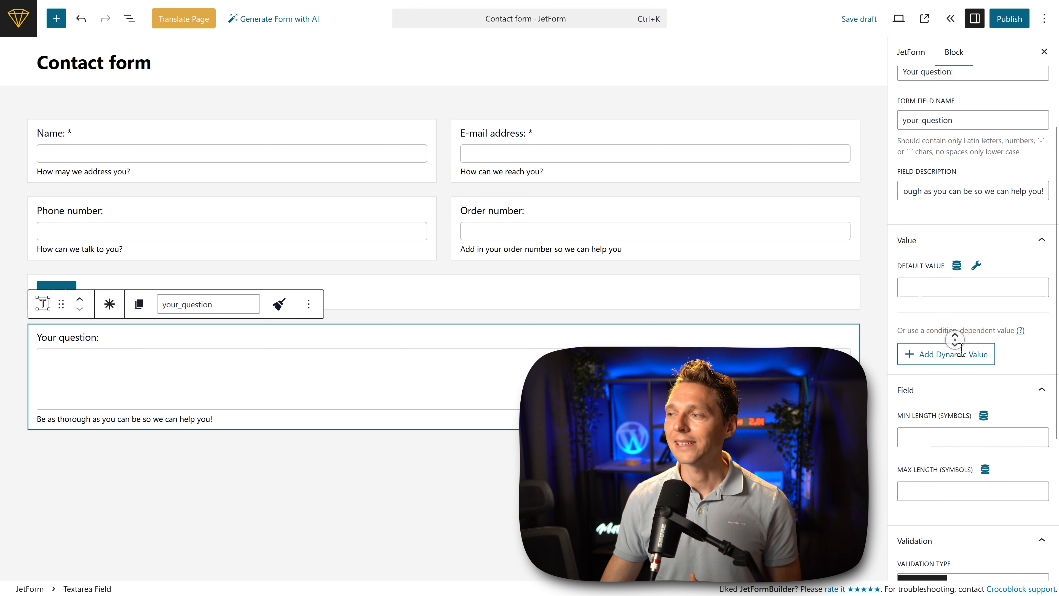
click(958, 363)
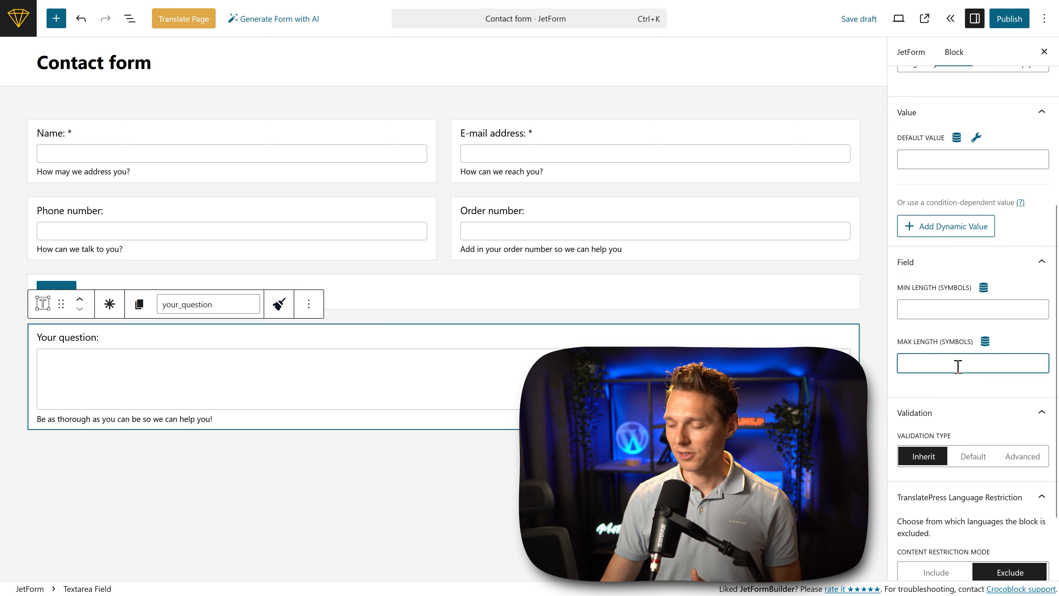
drag(931, 342, 934, 337)
click(935, 344)
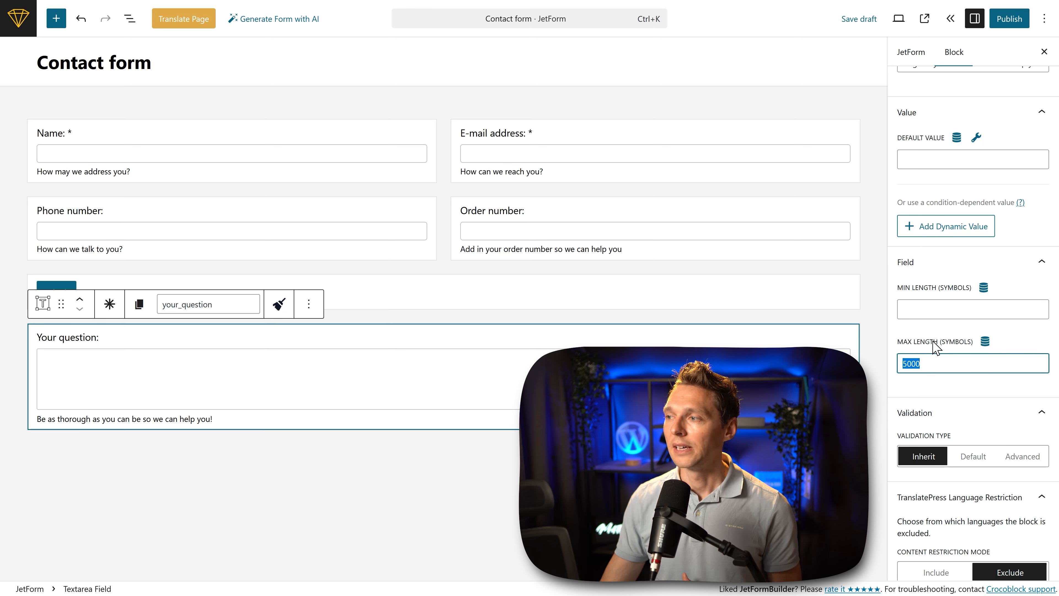
Step: Move the Submit button block below the Your question field
click(541, 293)
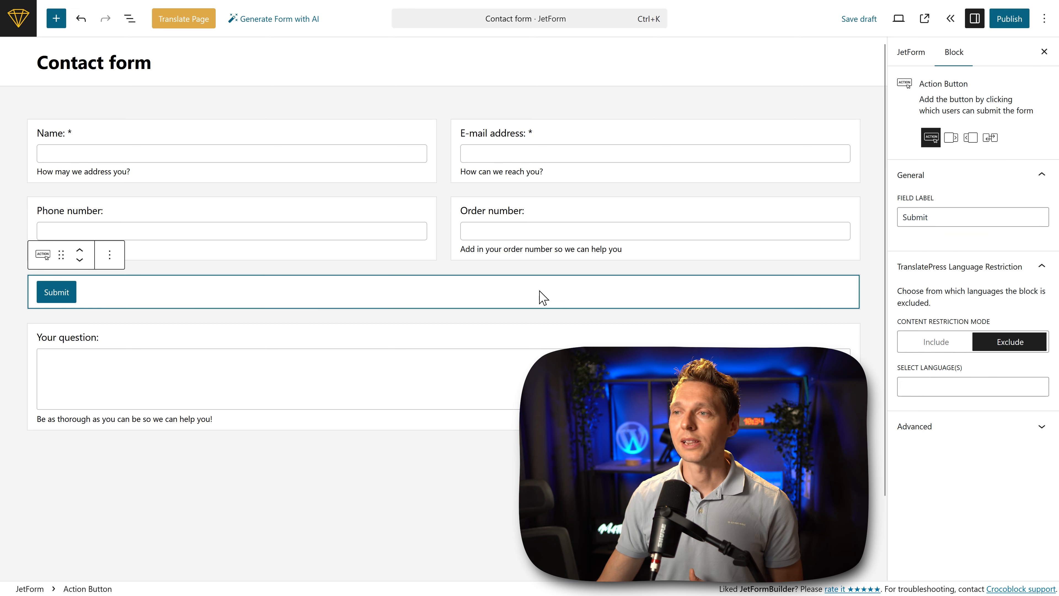
click(79, 260)
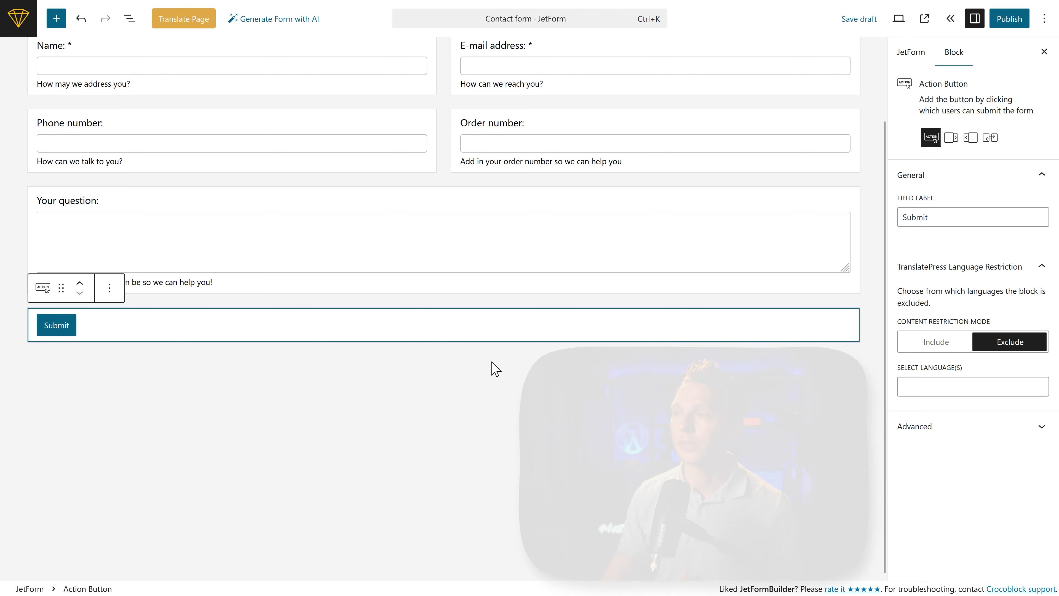
Step: Search the blocks for cap, add a Captcha Container above the Submit button and choose hCaptcha as its provider
click(690, 367)
click(852, 364)
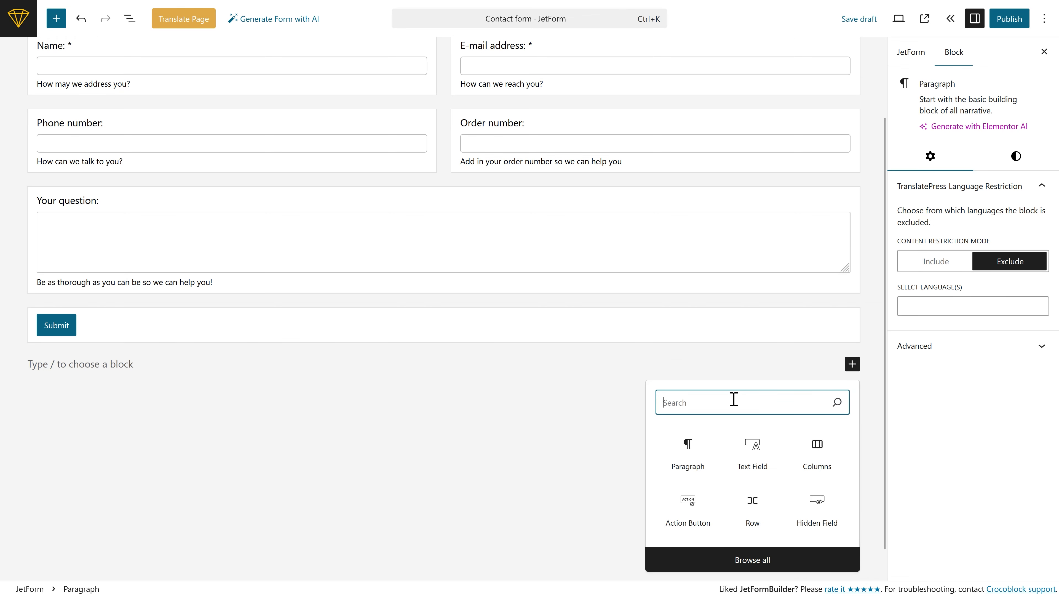
text(cap)
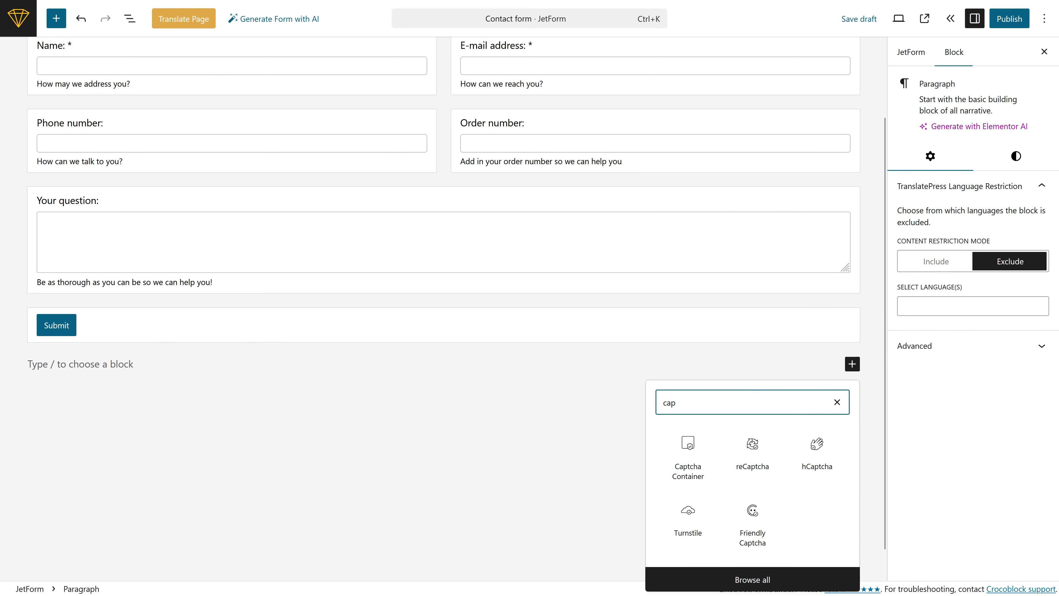
click(689, 457)
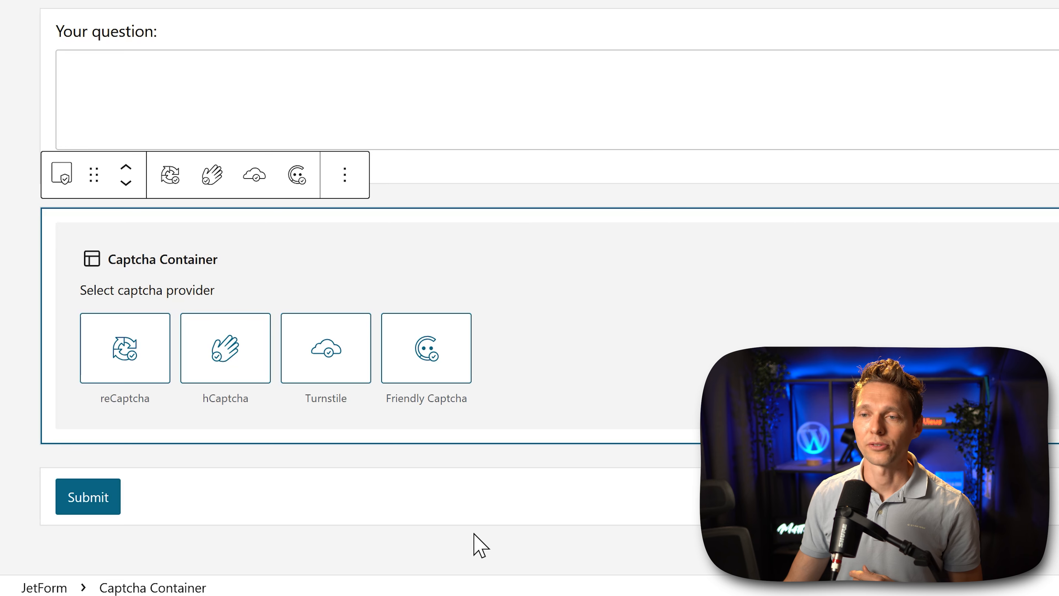
click(239, 352)
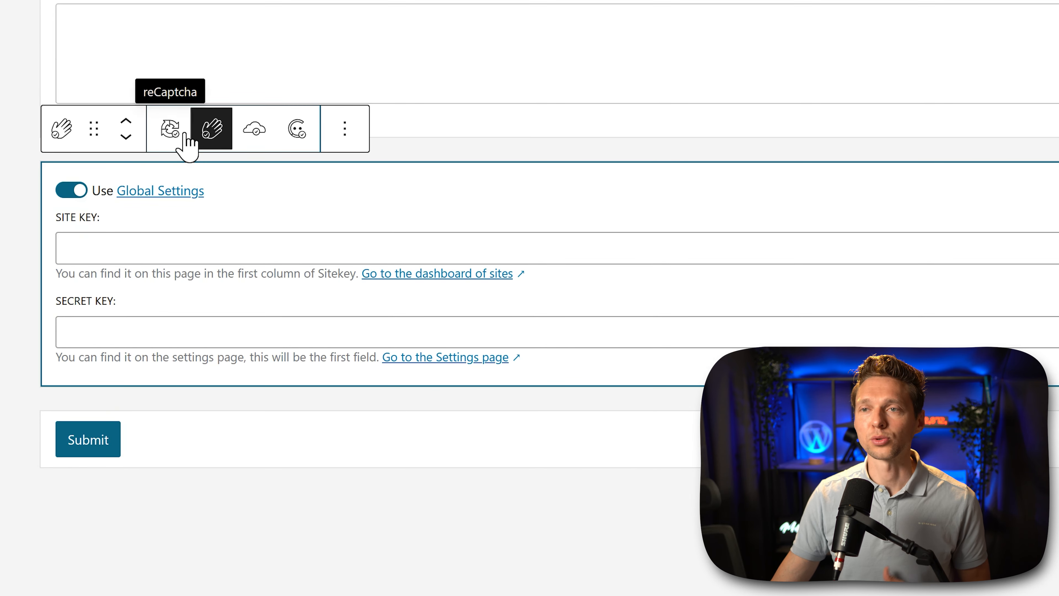
click(186, 135)
click(209, 138)
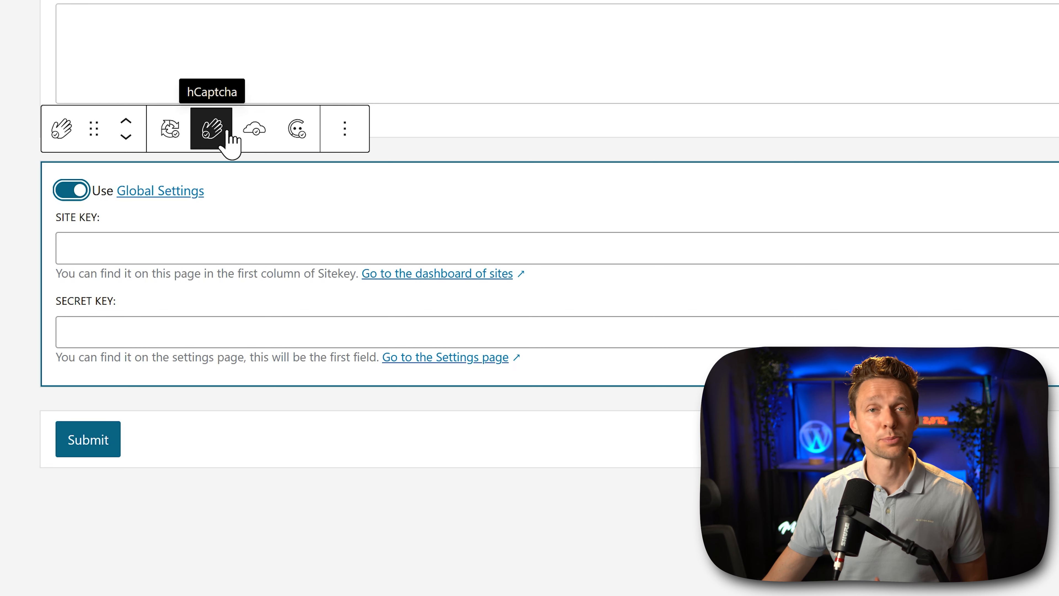
Step: Go to the hCaptcha sites dashboard and sign up with the account e-mail and country Netherlands, continuing with the free trial
click(428, 278)
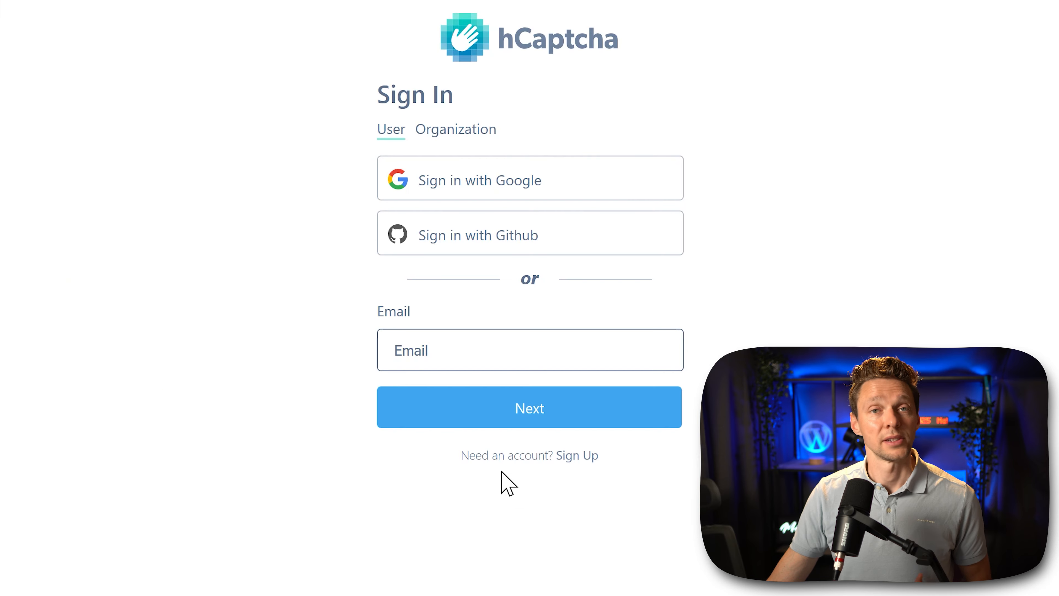
click(578, 456)
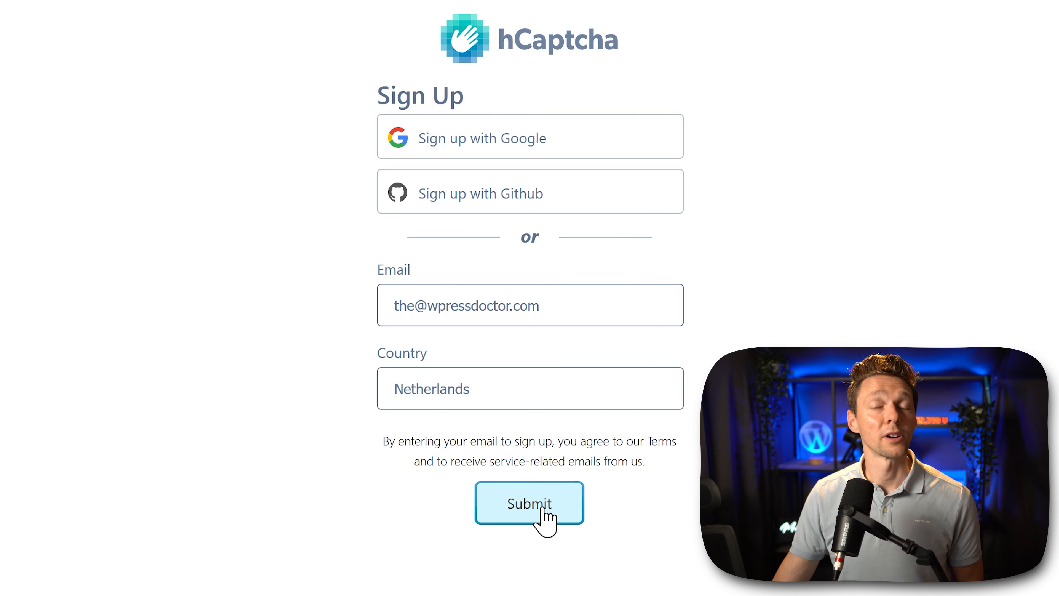
click(542, 507)
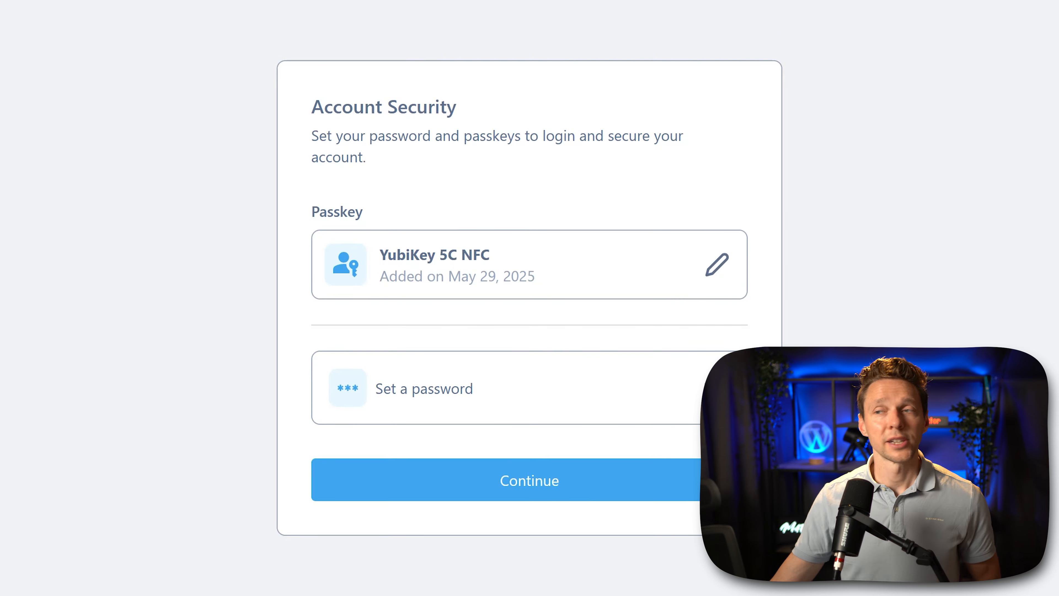
click(490, 479)
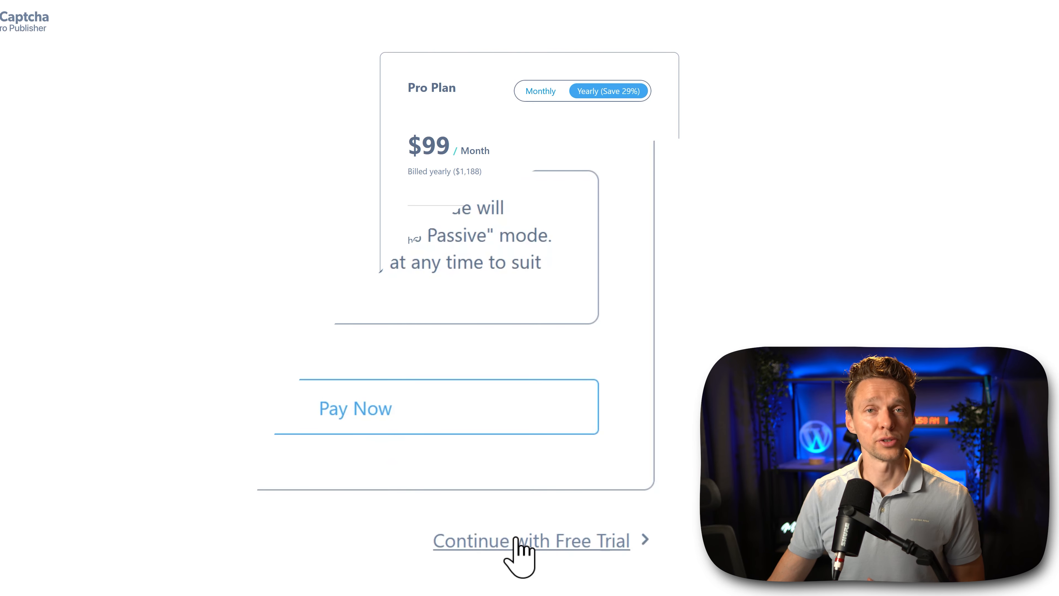
click(515, 541)
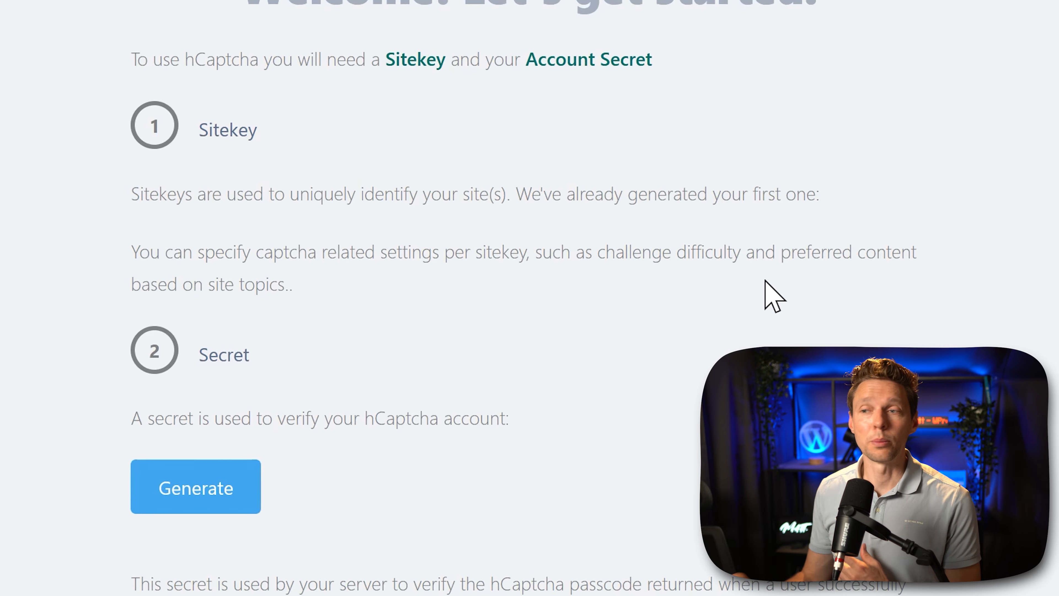
Step: Generate the hCaptcha account secret, copy it and continue past the welcome page
click(193, 500)
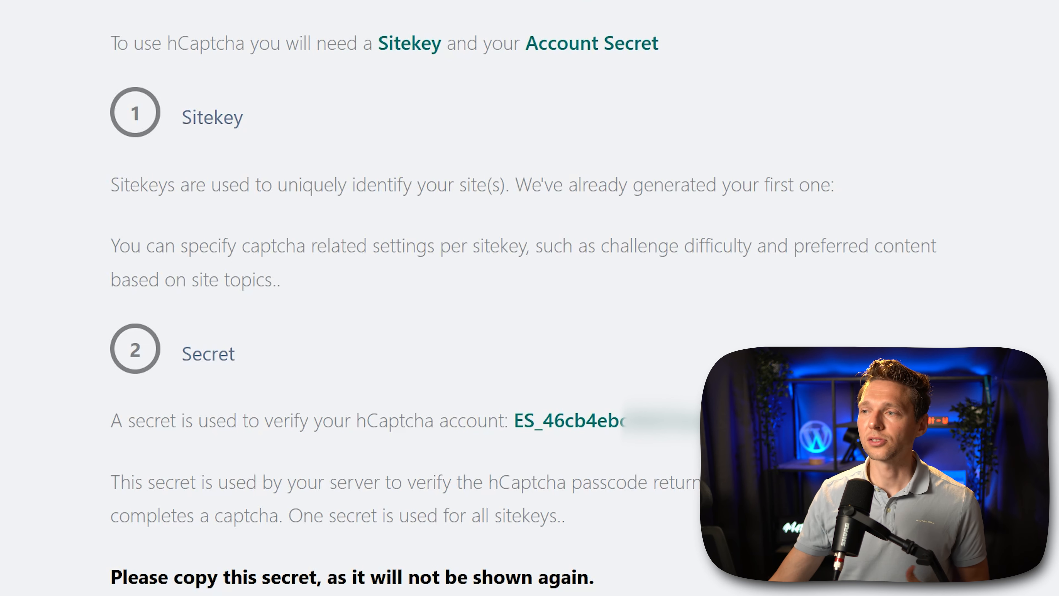
drag(893, 421, 509, 417)
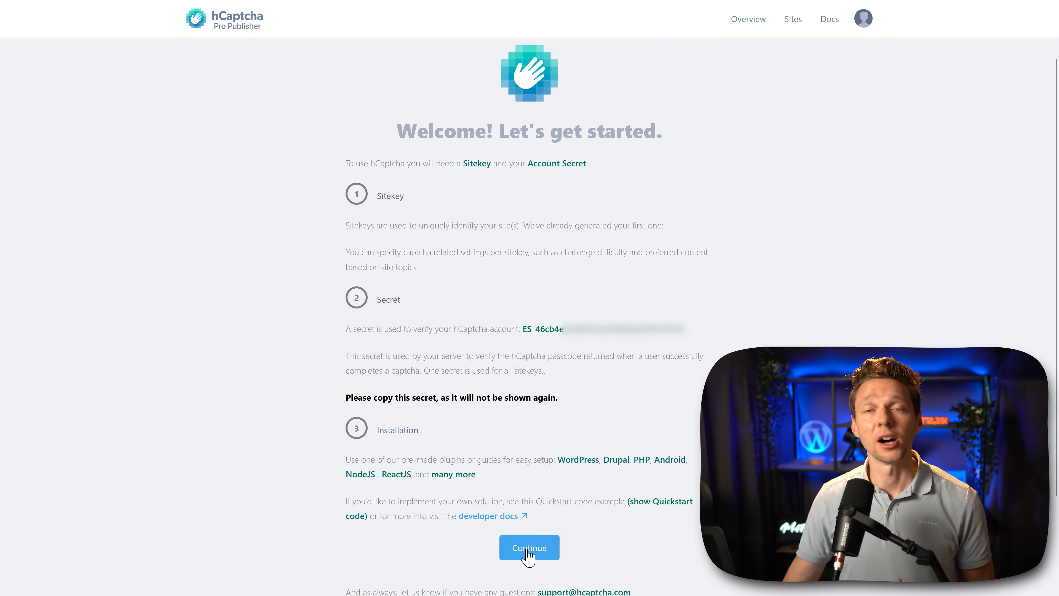
click(523, 552)
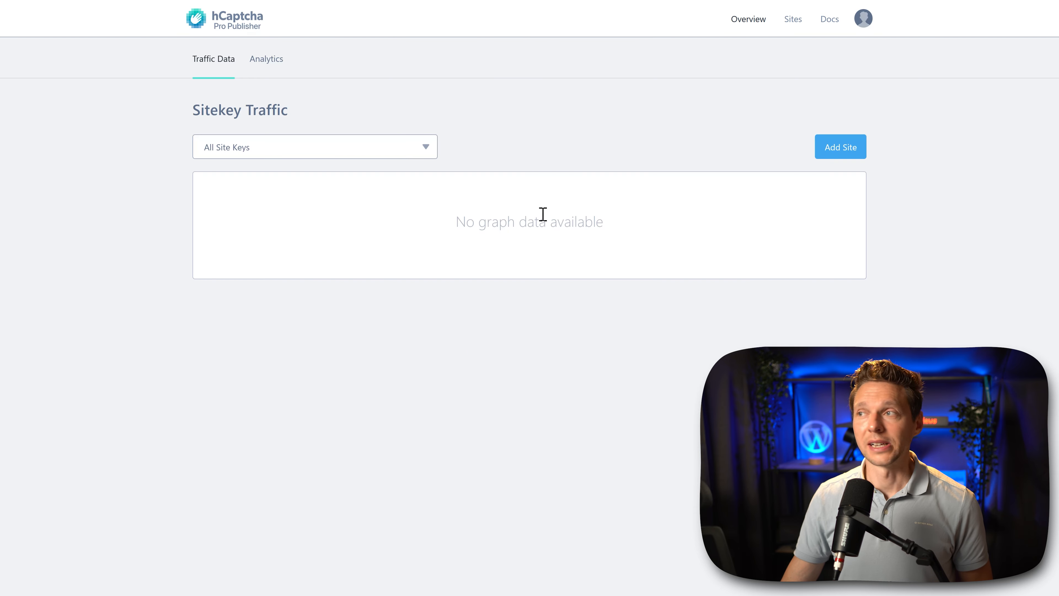
Step: Add a site named Elementortutorial.website in hCaptcha and list the domain elementortutorial.website for it
click(842, 151)
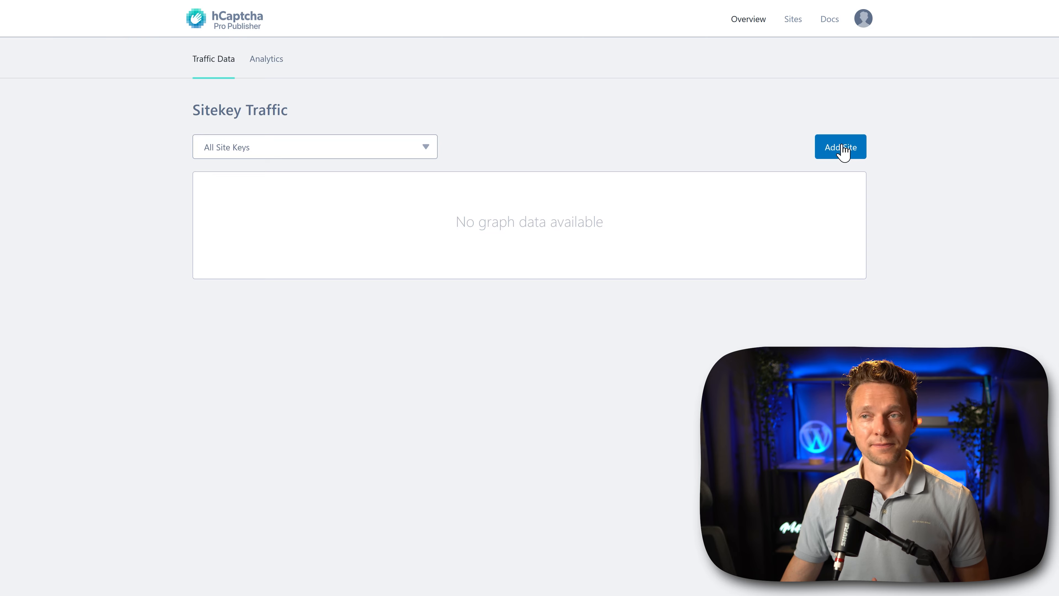
text(ElementorTutorial.website)
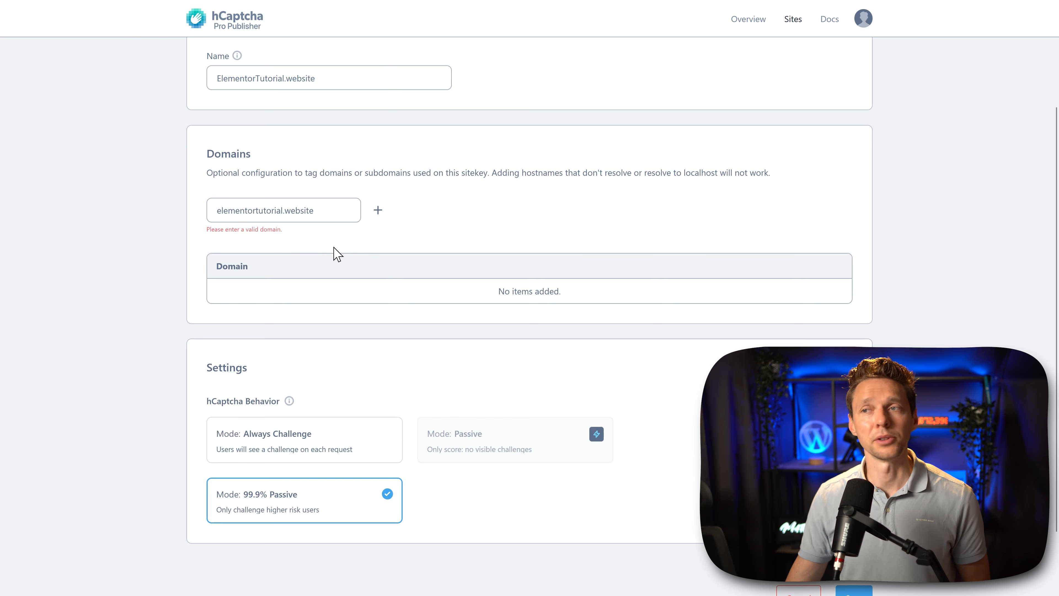
click(378, 210)
Step: Set the site's hCaptcha behavior to Always Challenge with the Auto passing threshold and save the site
middle_click(629, 279)
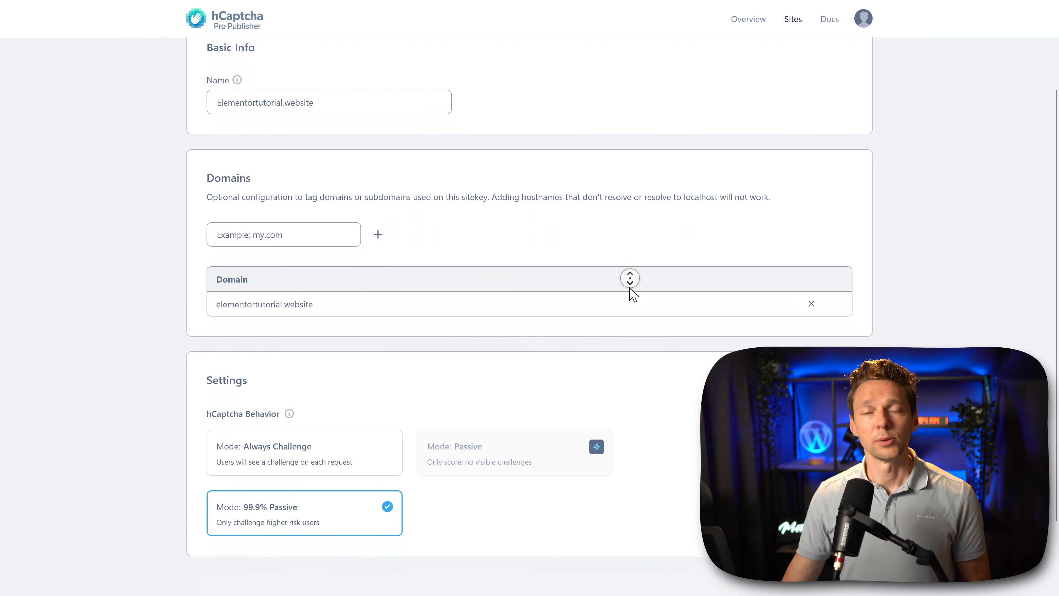
middle_click(630, 288)
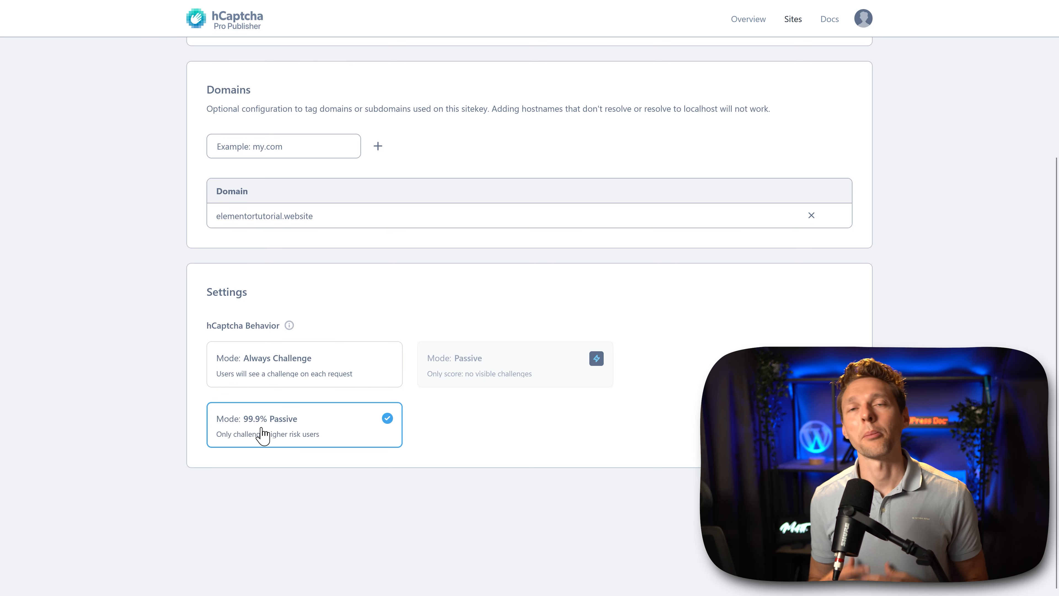
click(274, 380)
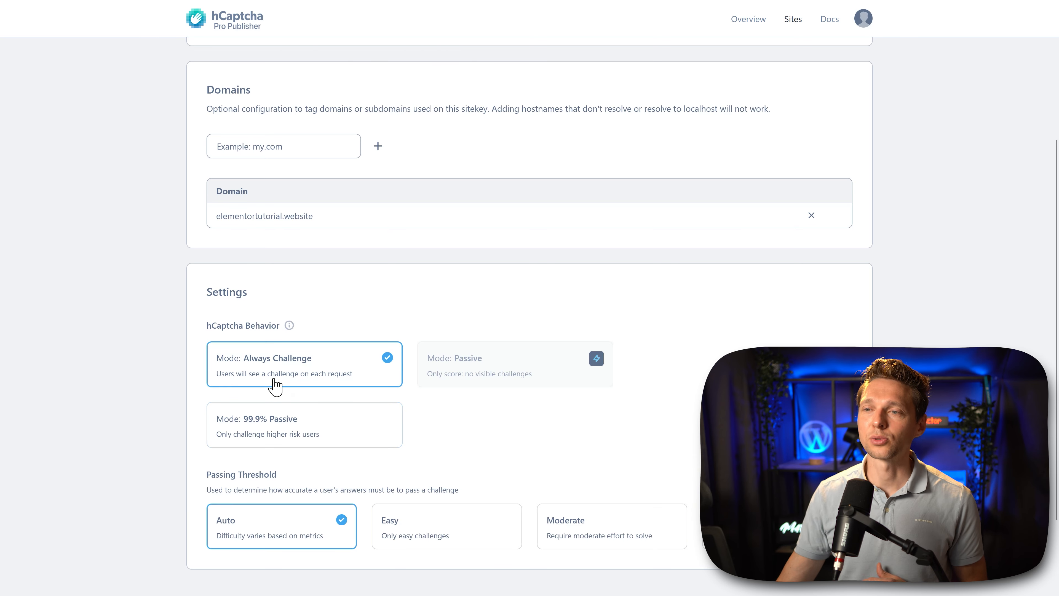
middle_click(555, 427)
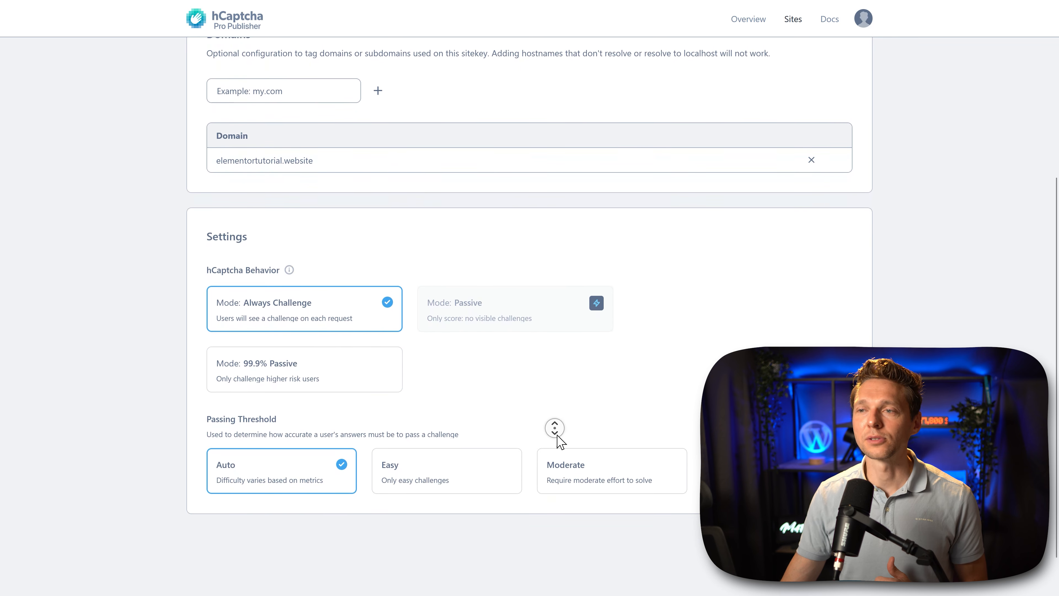
middle_click(558, 436)
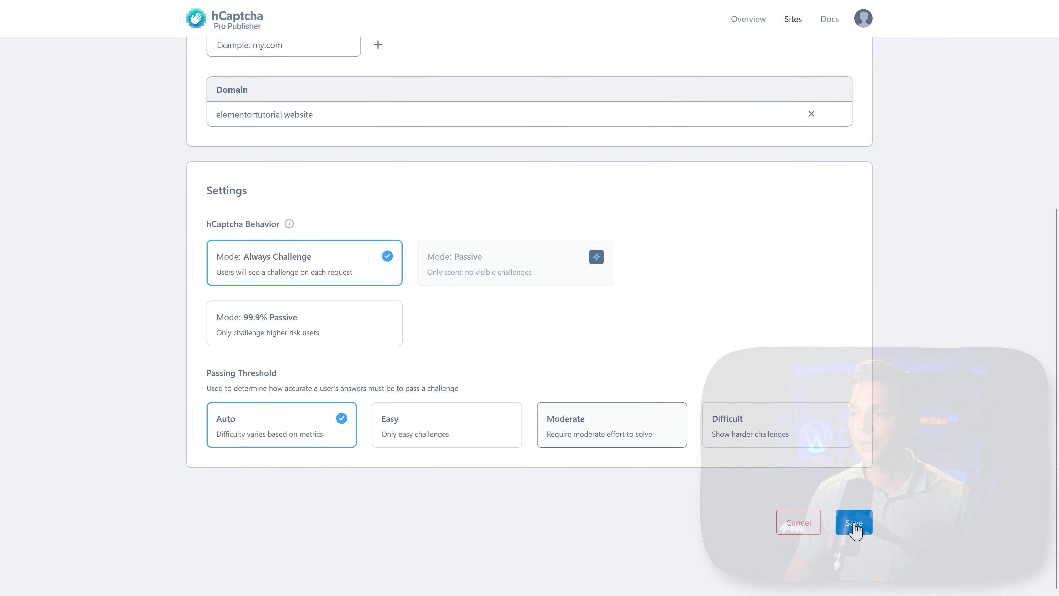
click(854, 523)
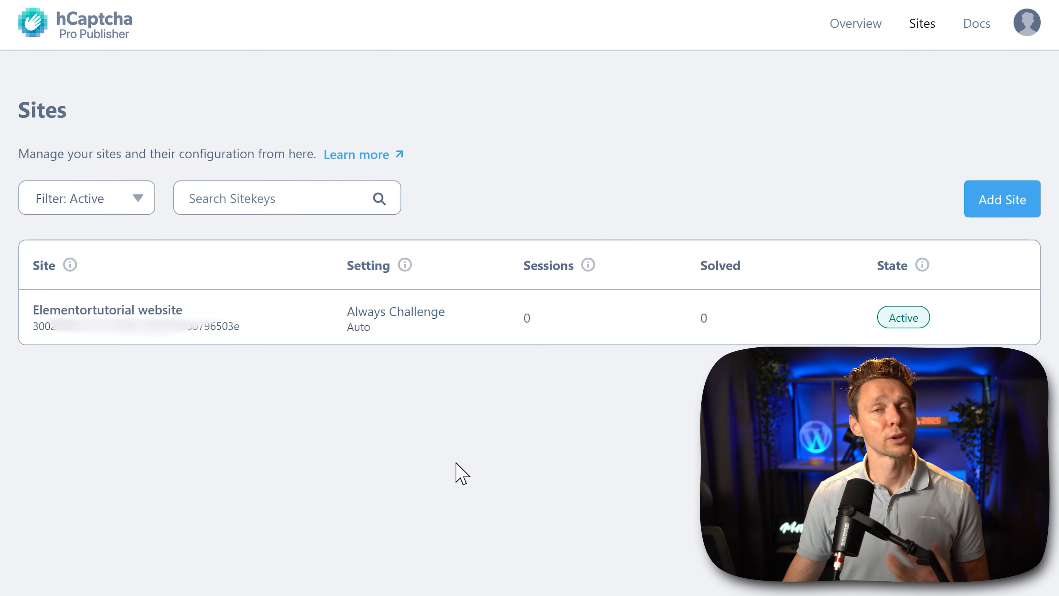
Step: Copy the new site's key, return to the contact form editor and open the hCaptcha Global Settings in a new tab
mouse_move(251, 327)
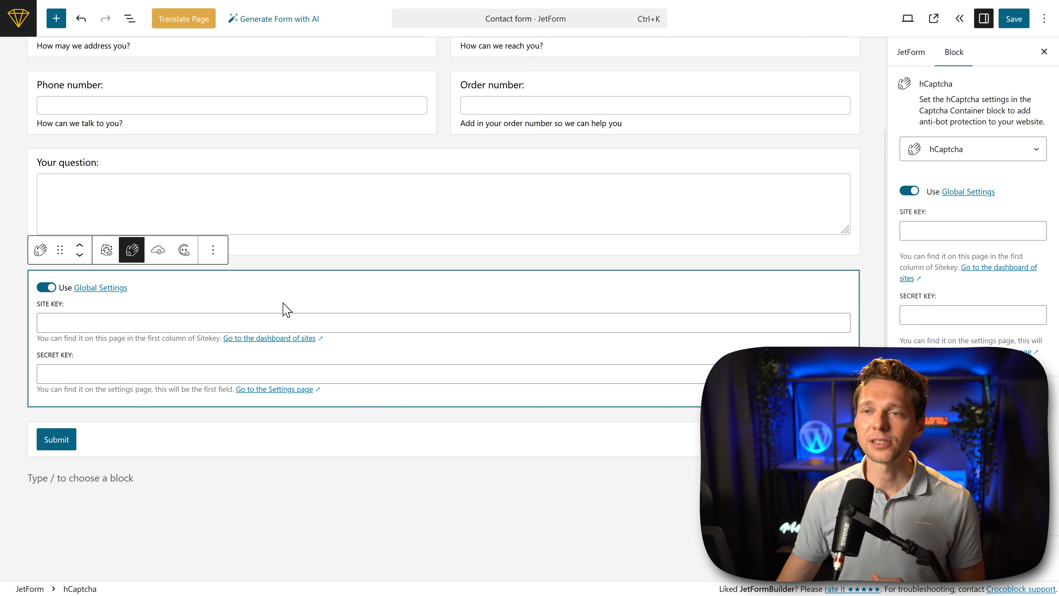
right_click(108, 292)
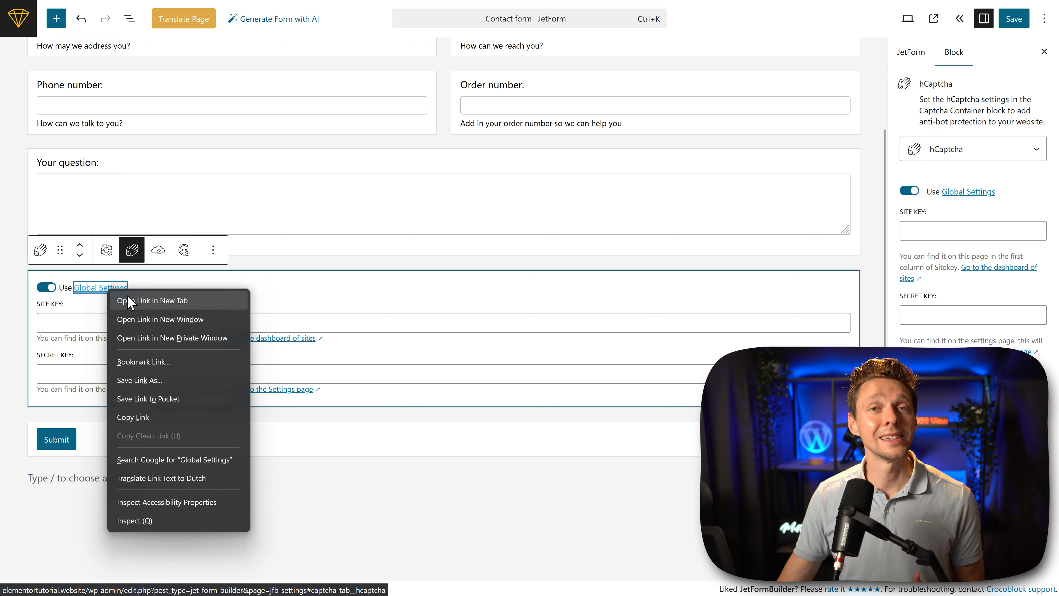
click(131, 301)
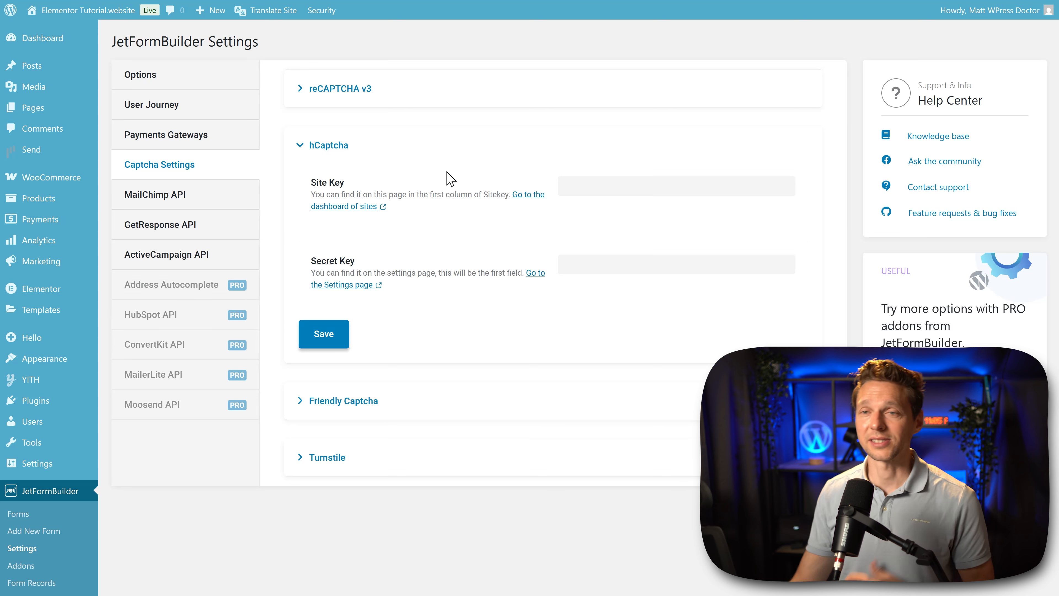
Step: Paste the hCaptcha site key and secret key into the JetFormBuilder captcha settings and save them
click(600, 189)
right_click(600, 189)
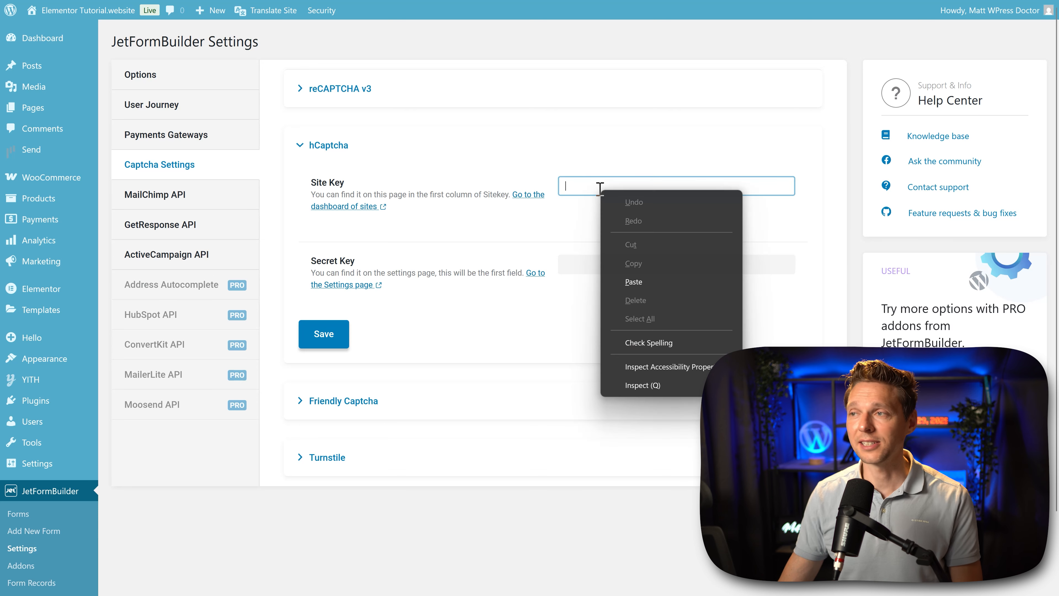
click(625, 283)
click(620, 265)
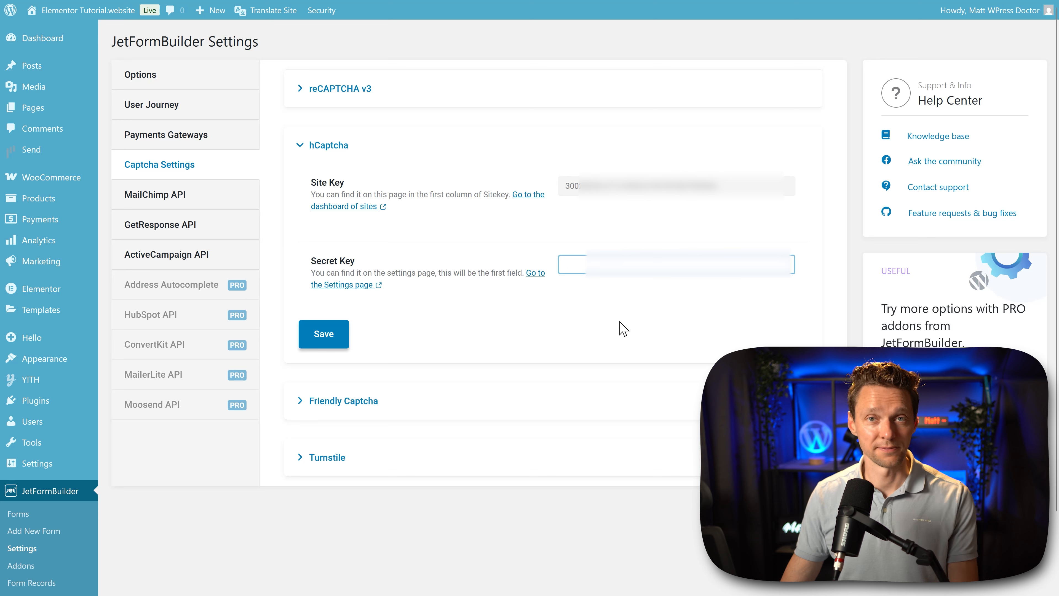
click(336, 342)
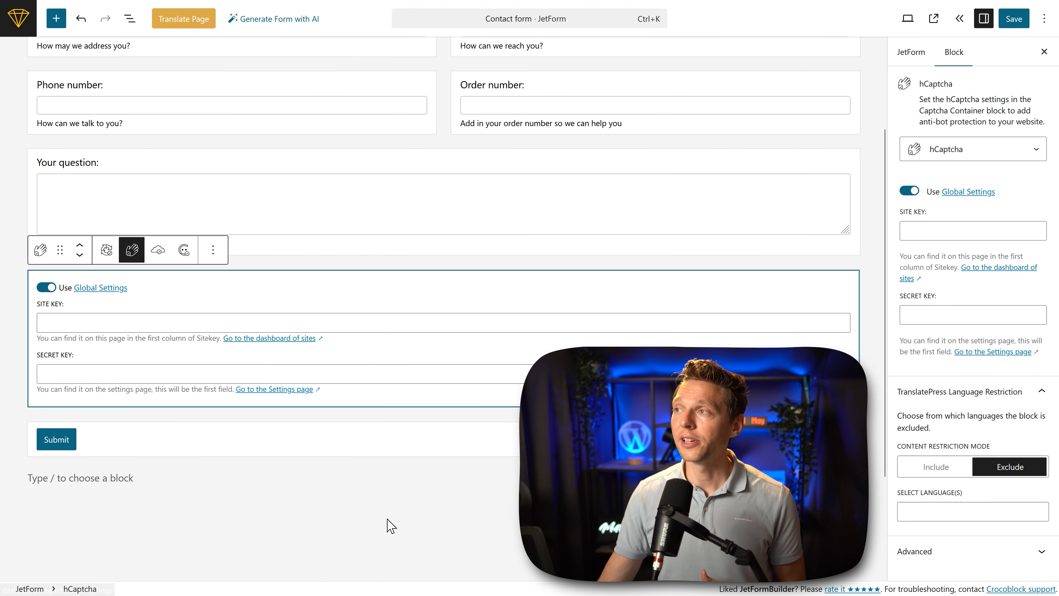
Step: Return to the contact form editor, save the form with its hCaptcha block and exit to the forms list
click(387, 526)
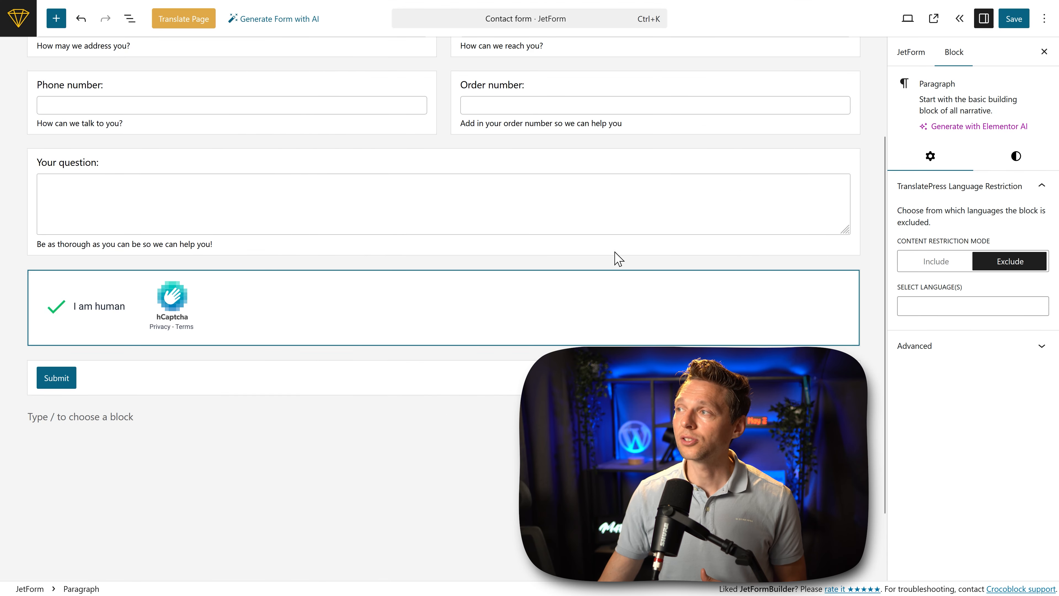
click(1016, 25)
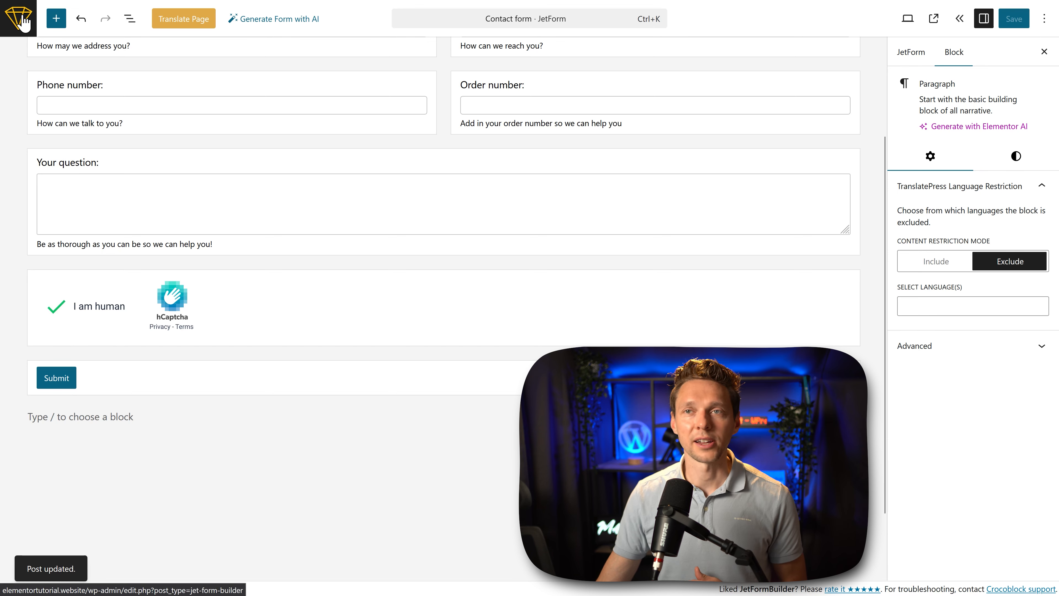
click(23, 24)
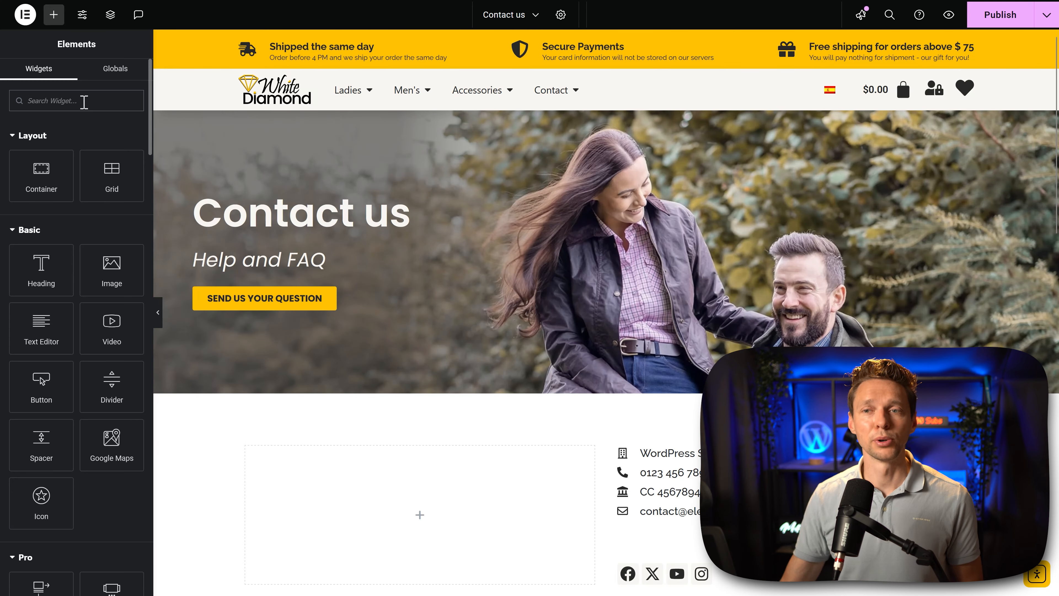
Step: Add a JetForm widget to the empty container on the Contact us page and choose Contact form as its form
text(jet)
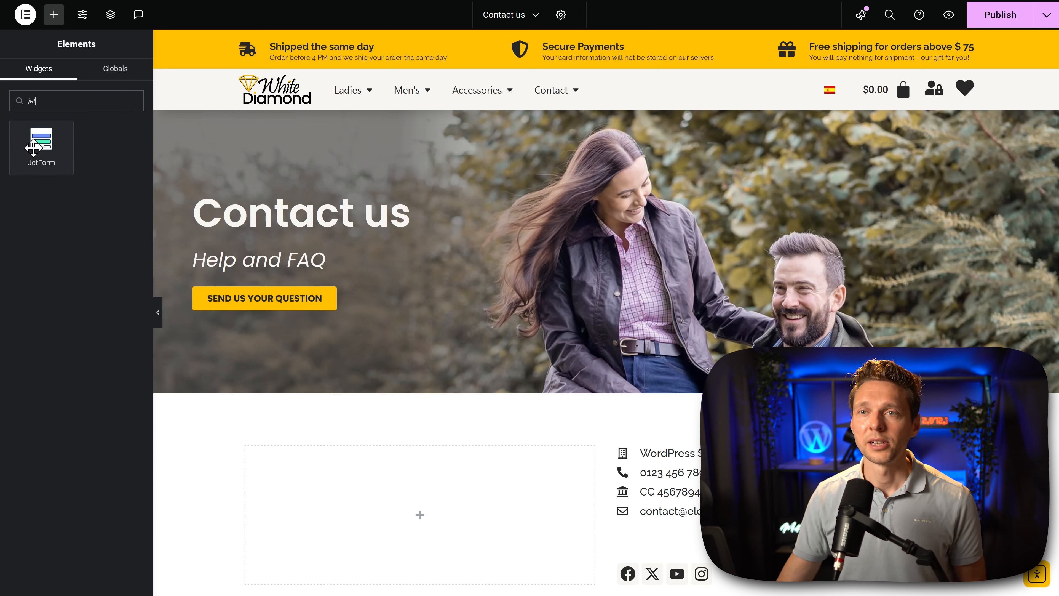
drag(42, 144, 357, 513)
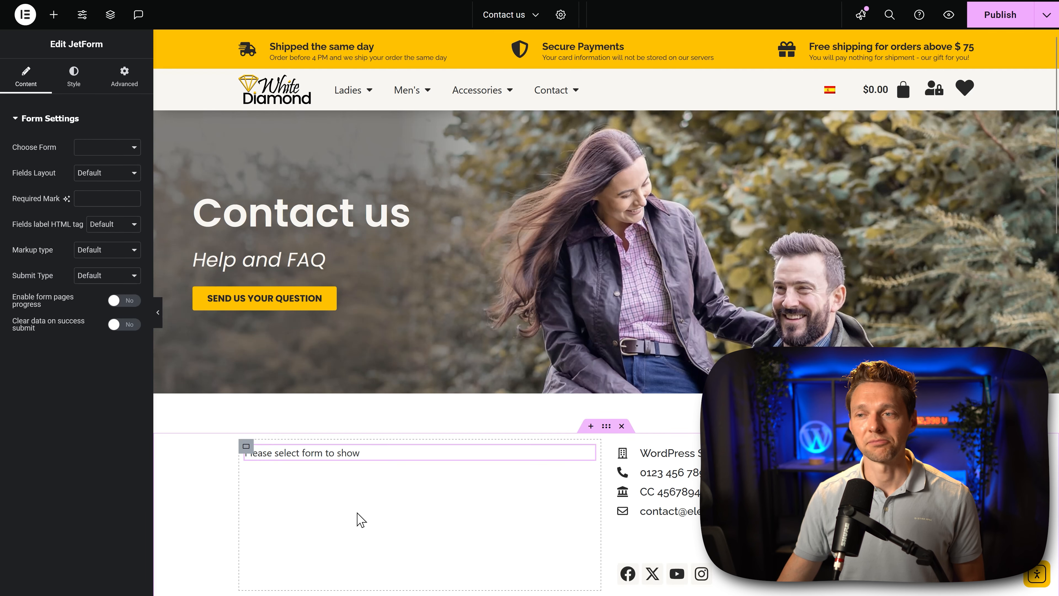
click(115, 149)
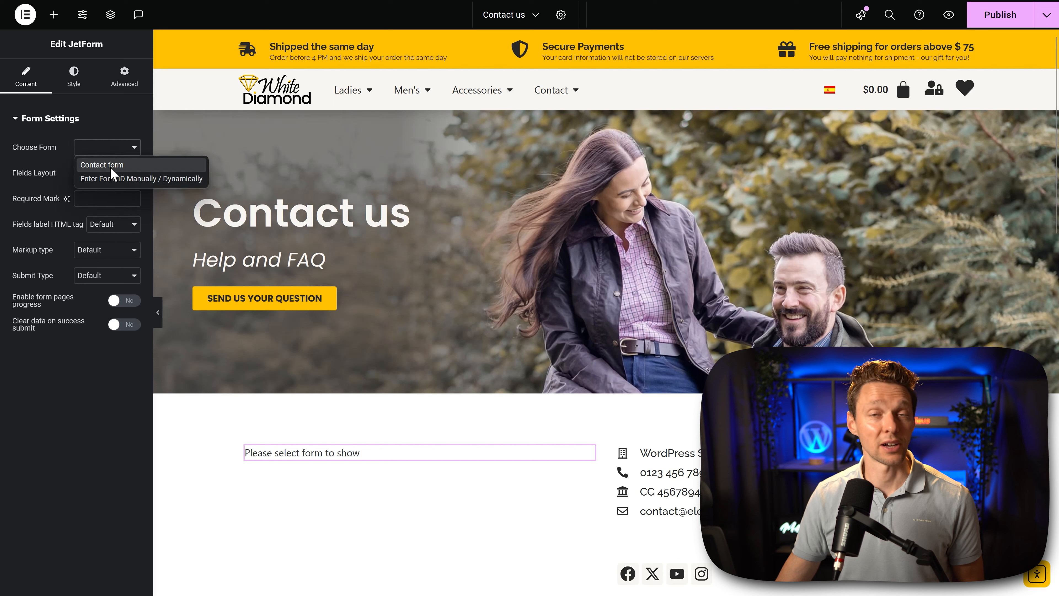
click(111, 167)
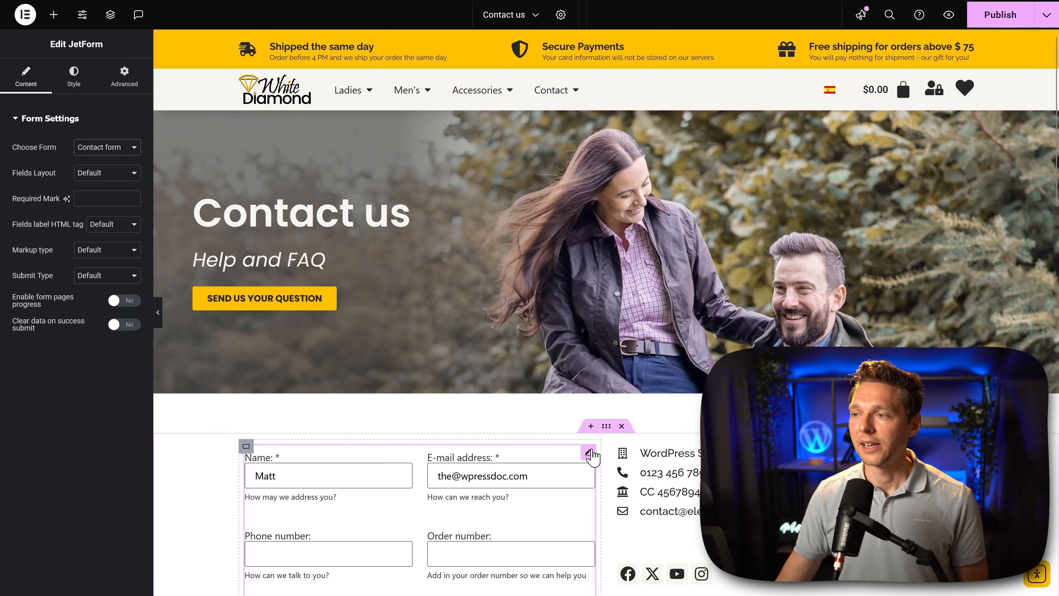
Step: Try a star emoji as the form's required mark, and clear it again
middle_click(370, 411)
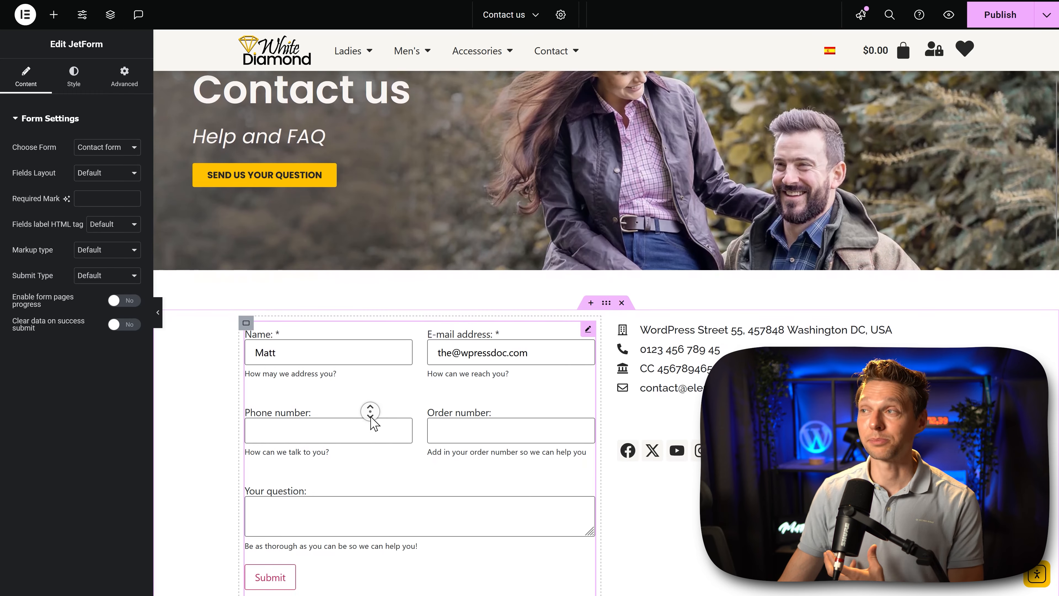
click(378, 412)
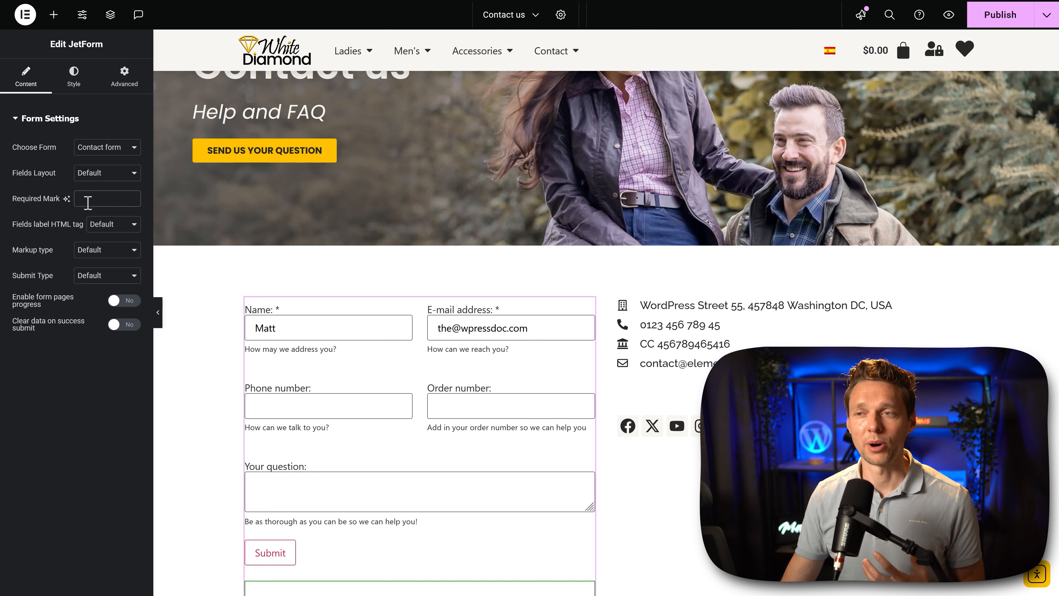
key(ctrl+v)
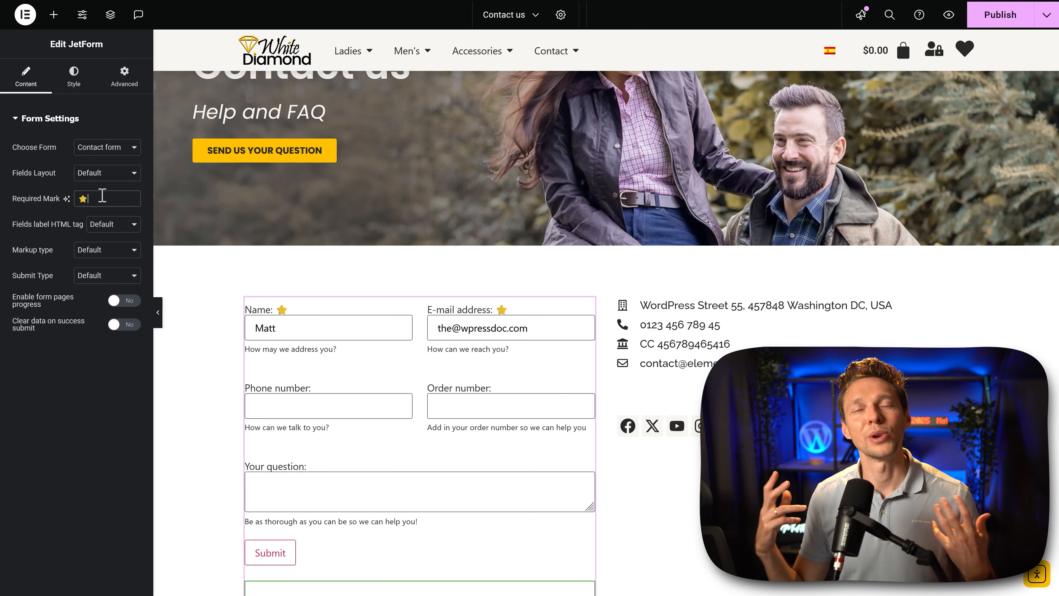
key(BackSpace)
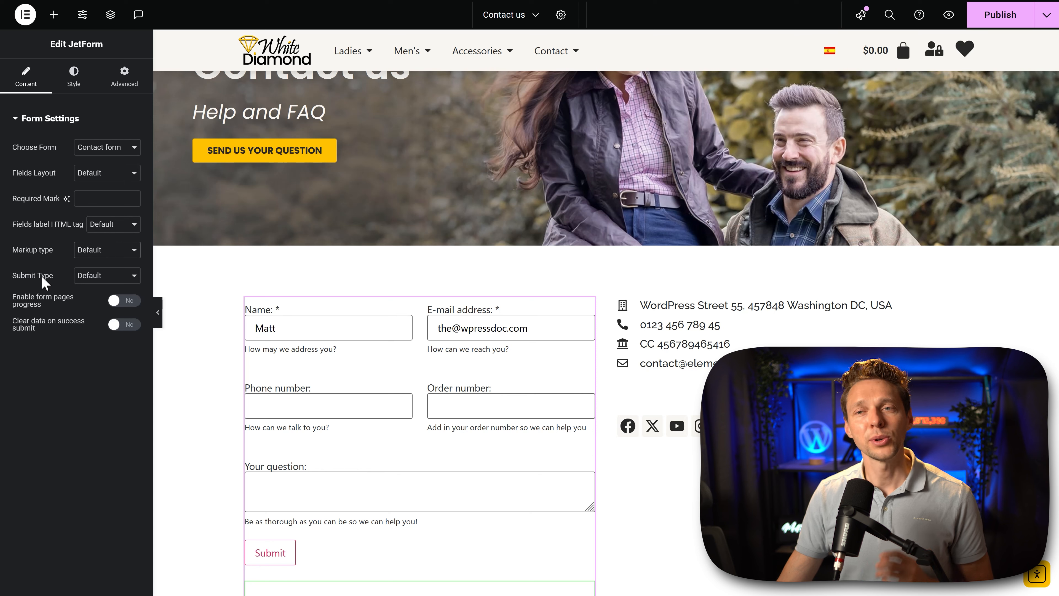
Step: Set the form's submit type to AJAX and open the Label style settings
click(112, 276)
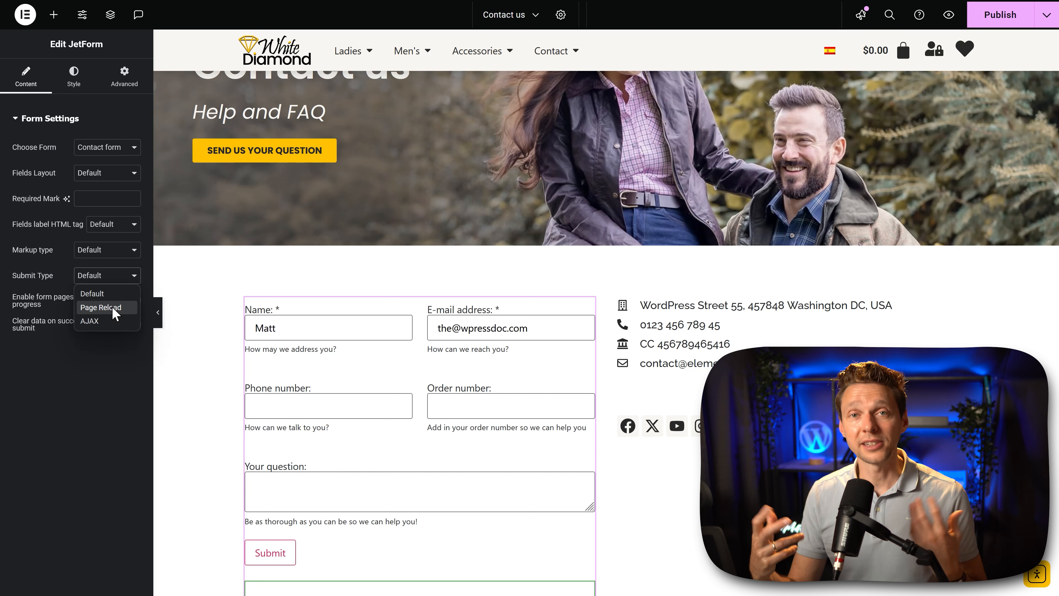
click(103, 321)
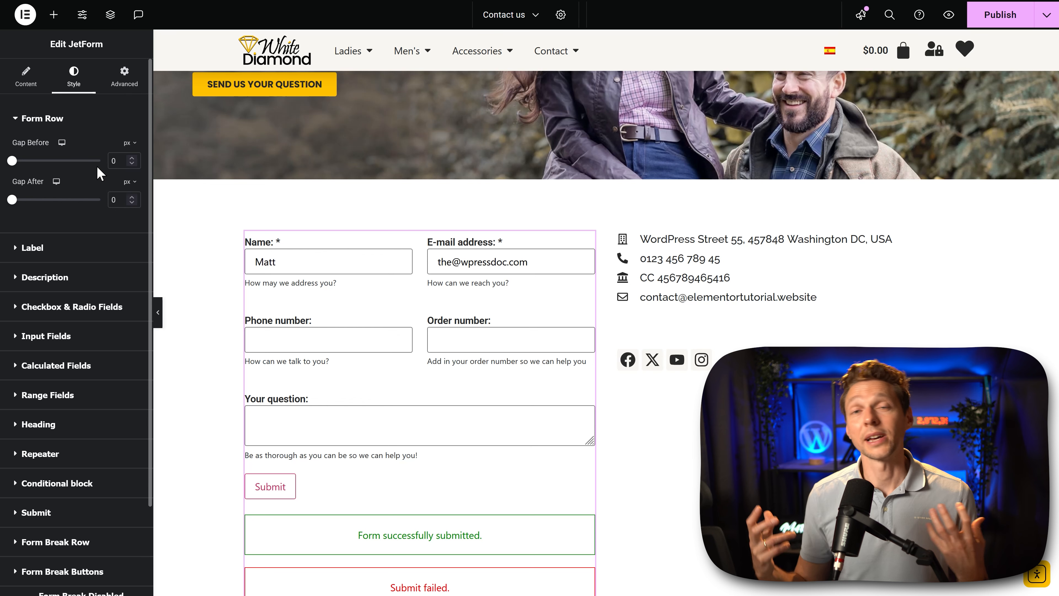
click(38, 251)
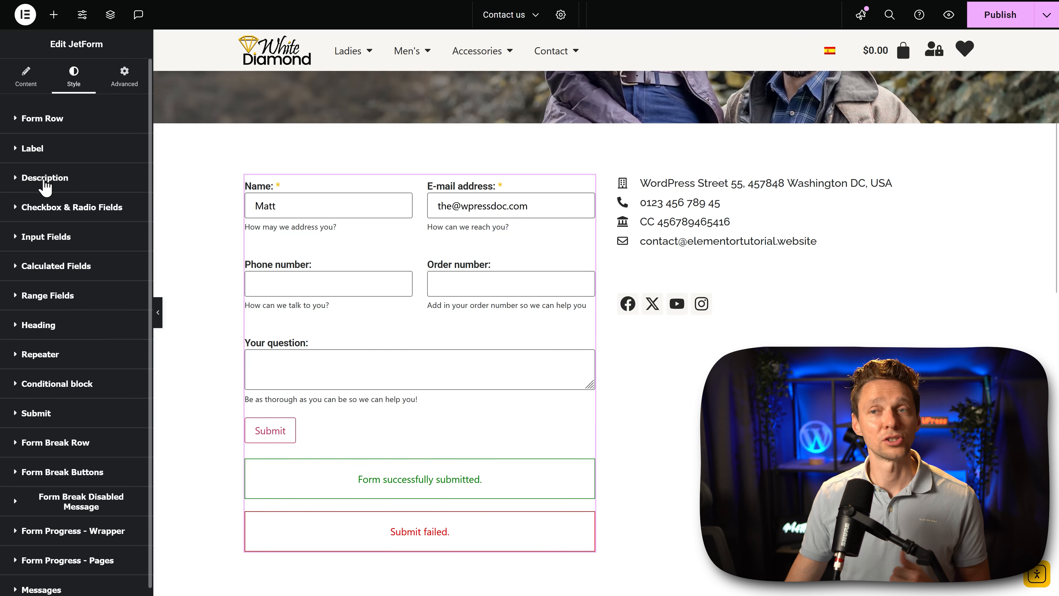
Step: Give the field descriptions the Secondary global font and the Primary global color, and open the Input Fields style settings
click(44, 179)
click(117, 336)
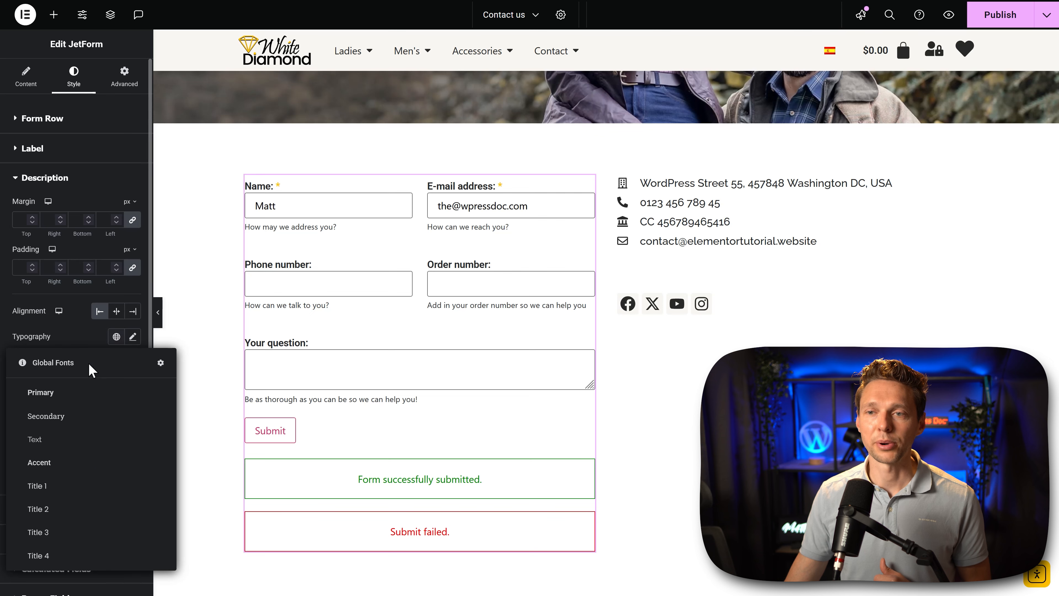
click(83, 416)
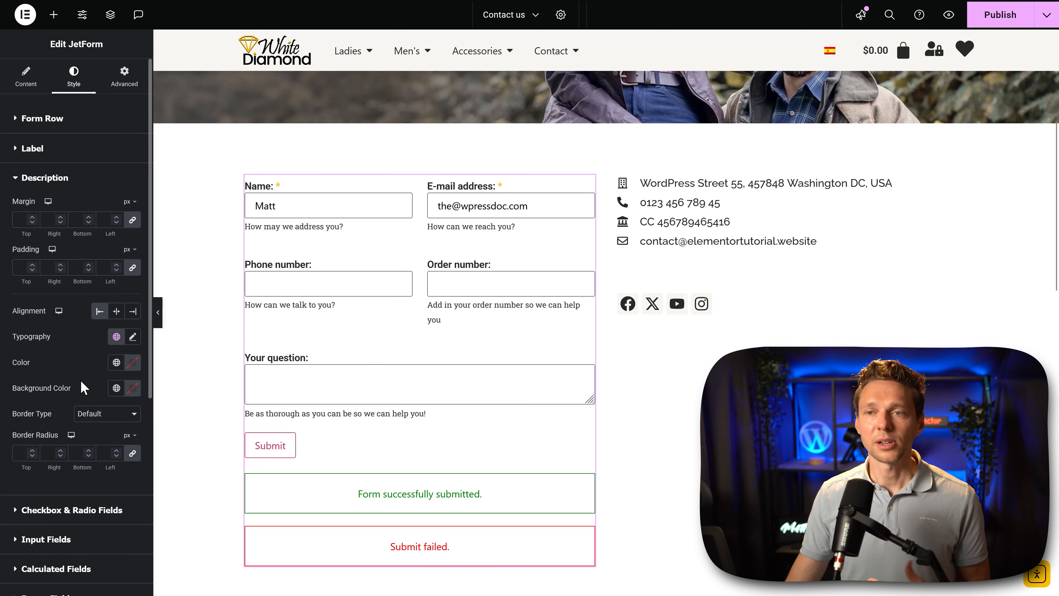
click(116, 364)
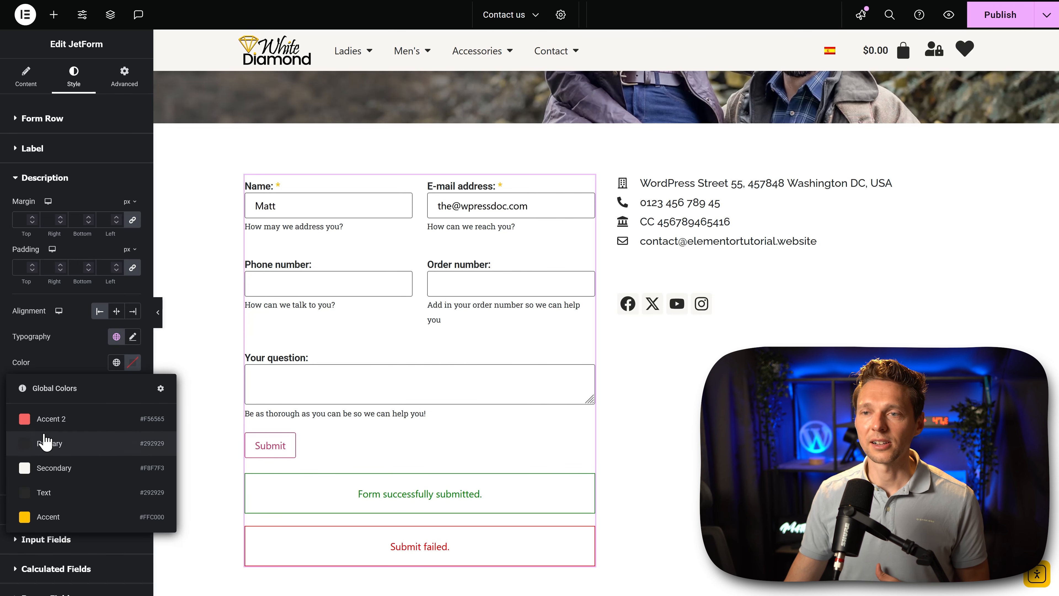
click(48, 442)
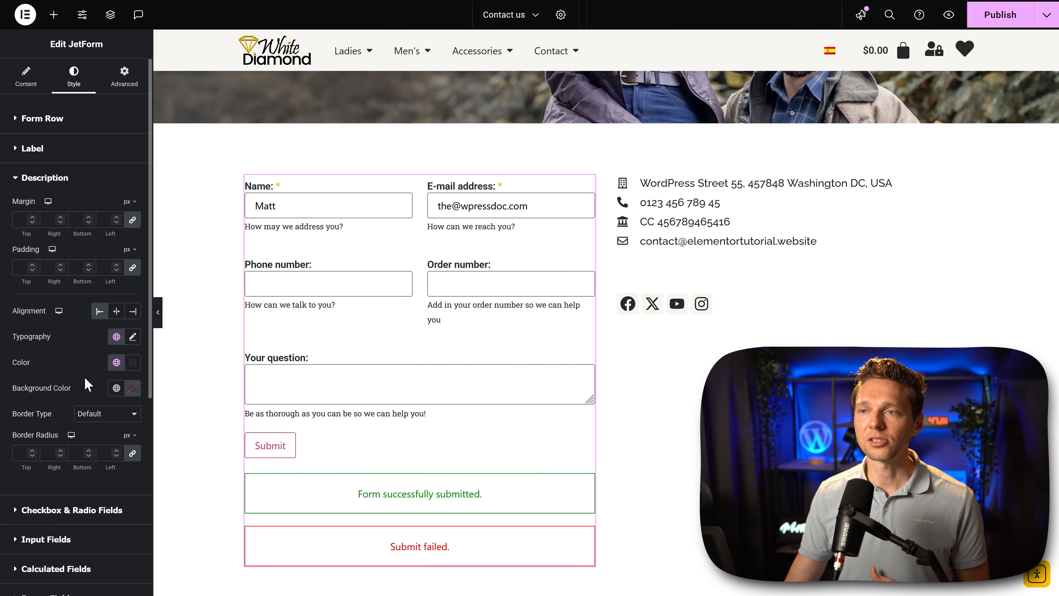
click(46, 178)
click(59, 234)
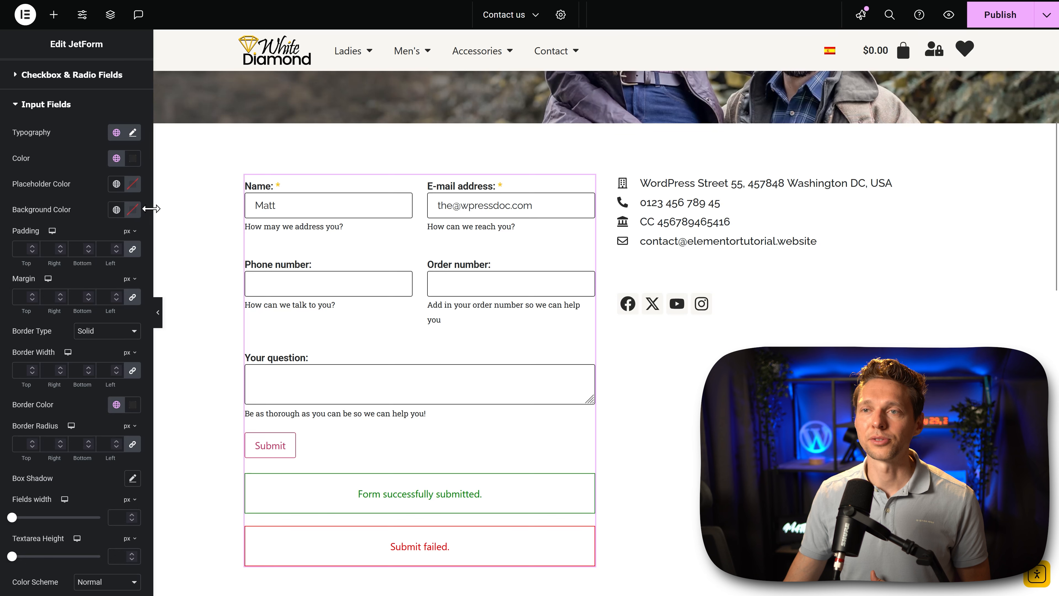
Step: Unlink the label margins and set the bottom margin to 10 px
click(43, 150)
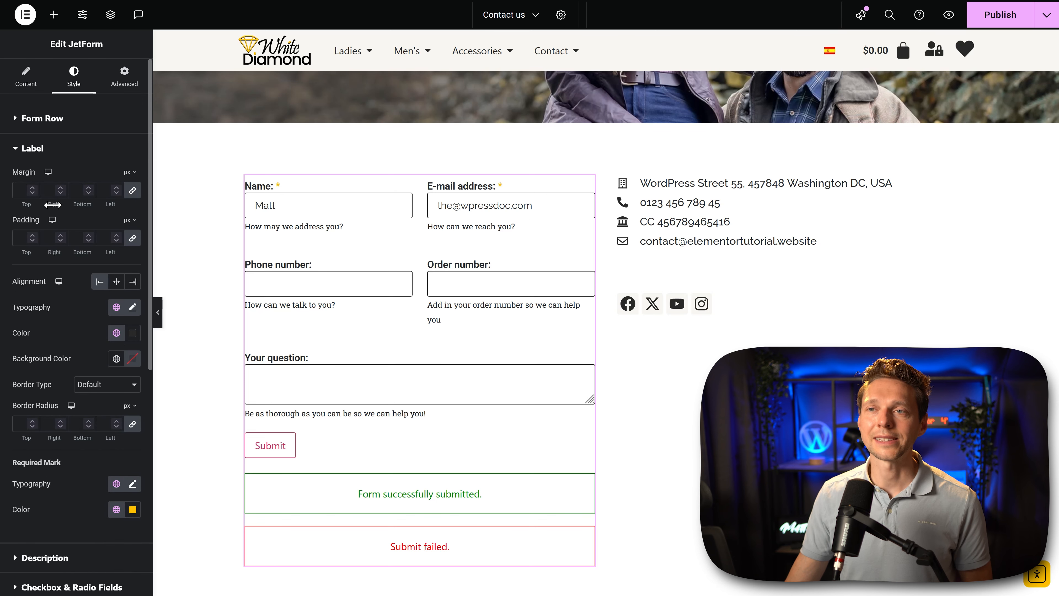
click(132, 190)
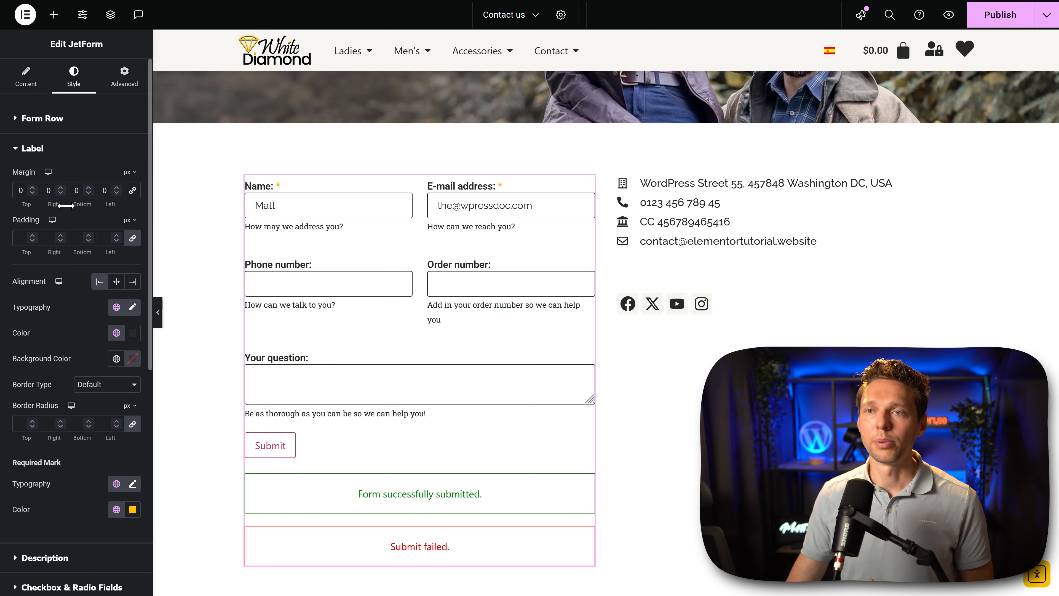
click(89, 188)
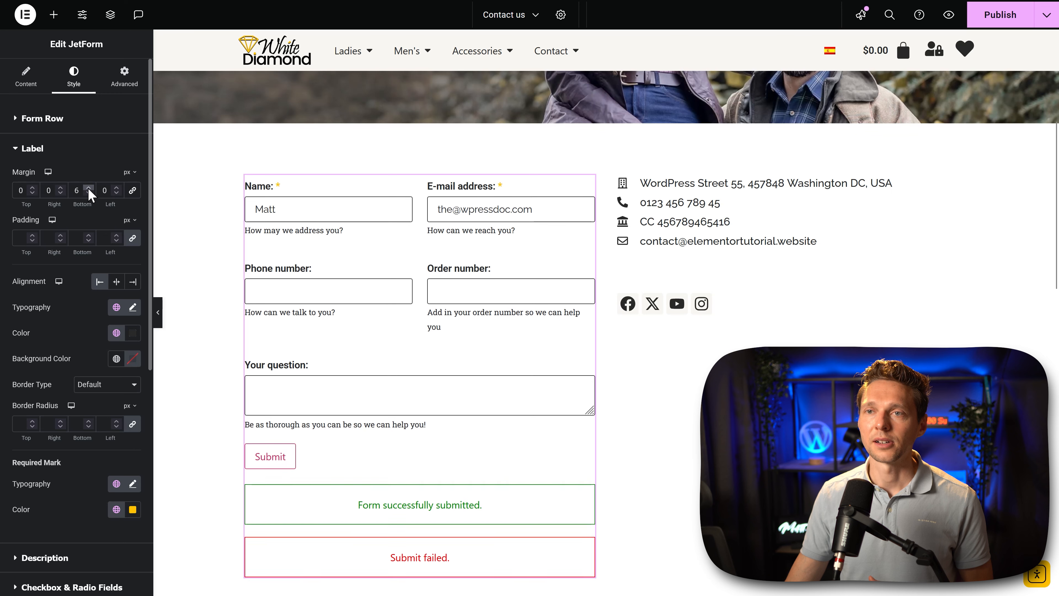
click(89, 188)
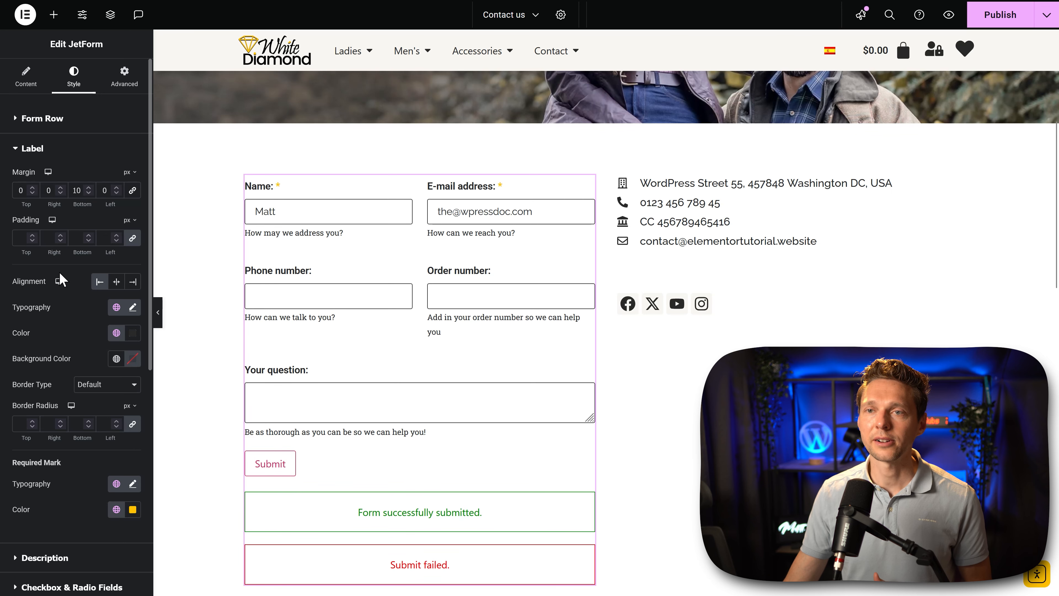
Step: Increase only the top margin of the field descriptions, keeping the right, bottom and left margins at 0 px
click(58, 558)
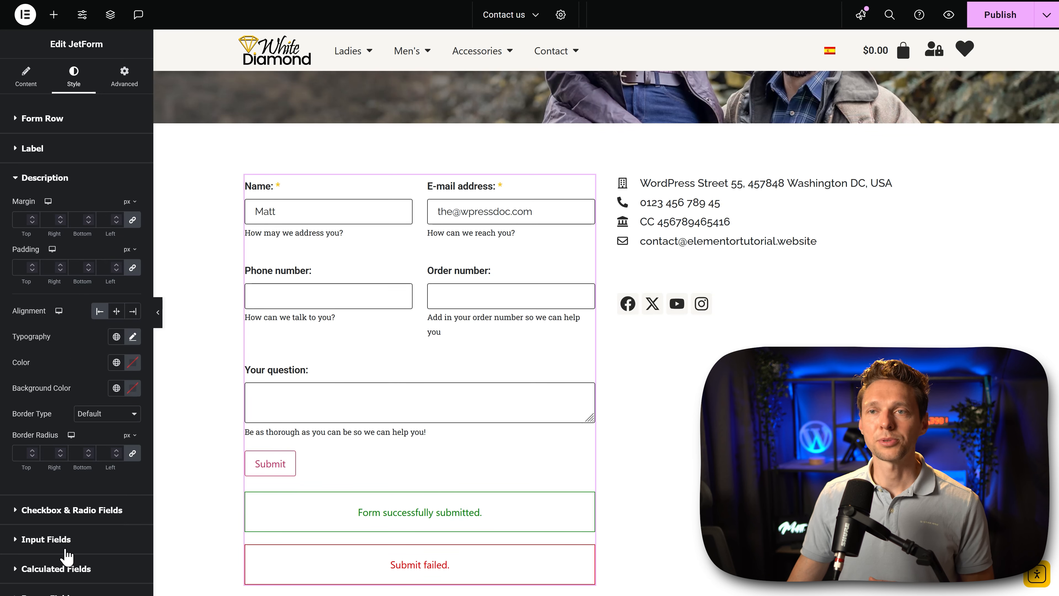
click(61, 218)
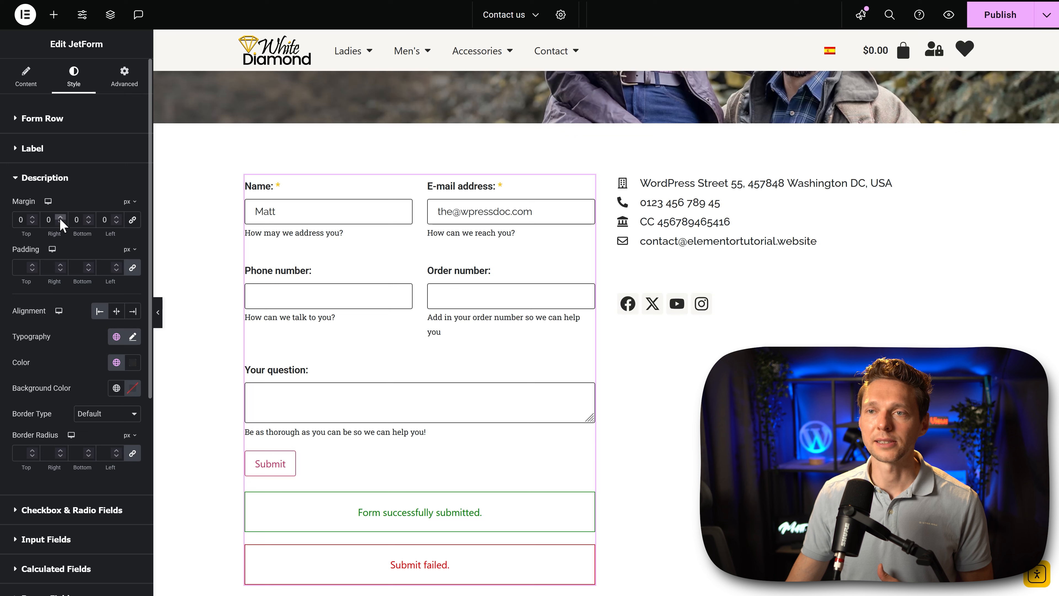
click(32, 216)
click(32, 216)
click(32, 216)
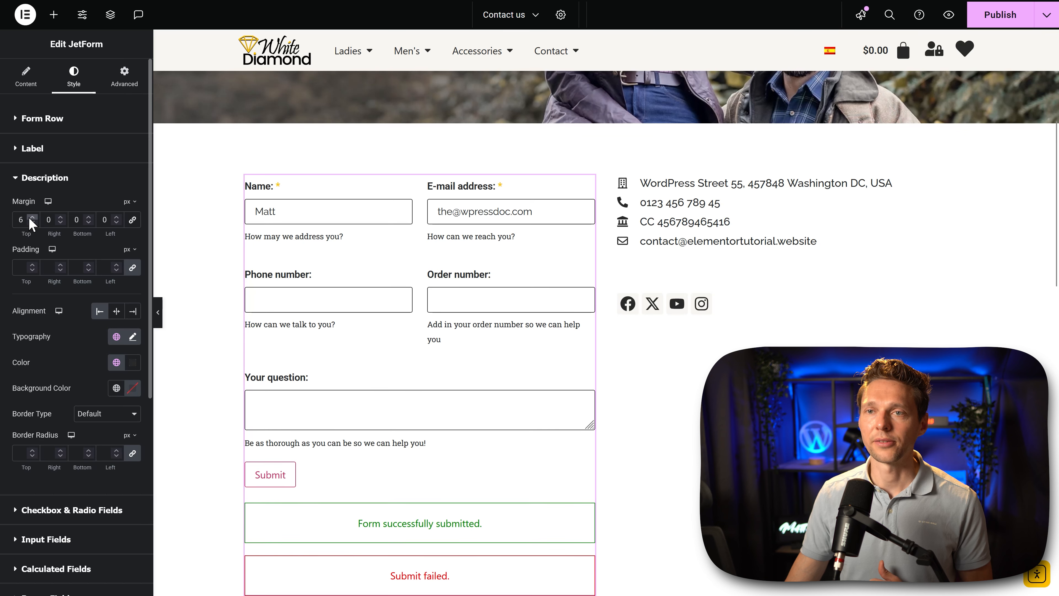
click(32, 216)
click(32, 216)
click(44, 177)
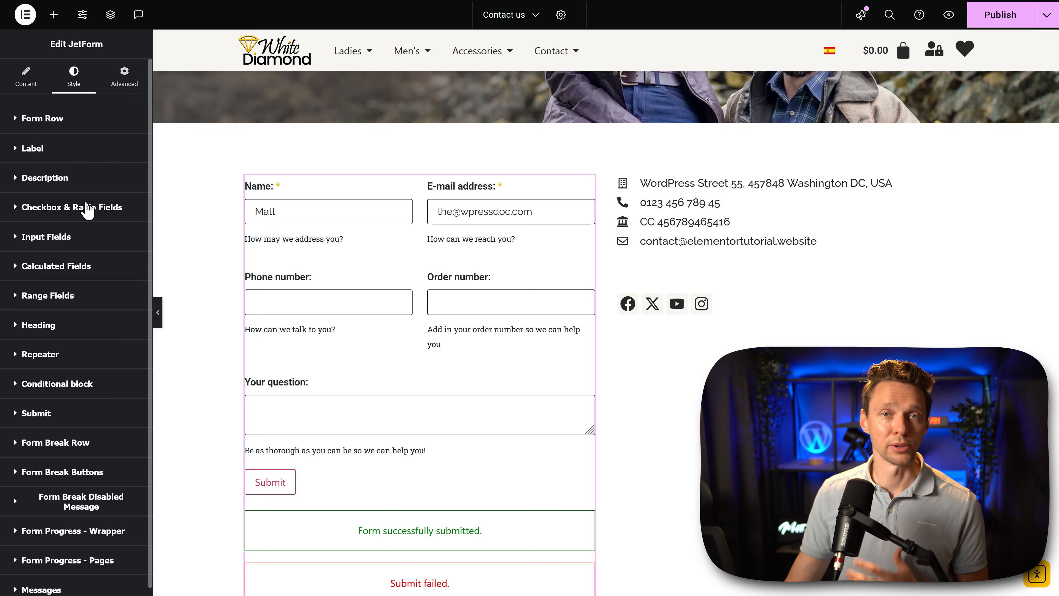
Step: Give the Submit button the Accent global background color, the Primary global text color and the Primary global font
click(52, 414)
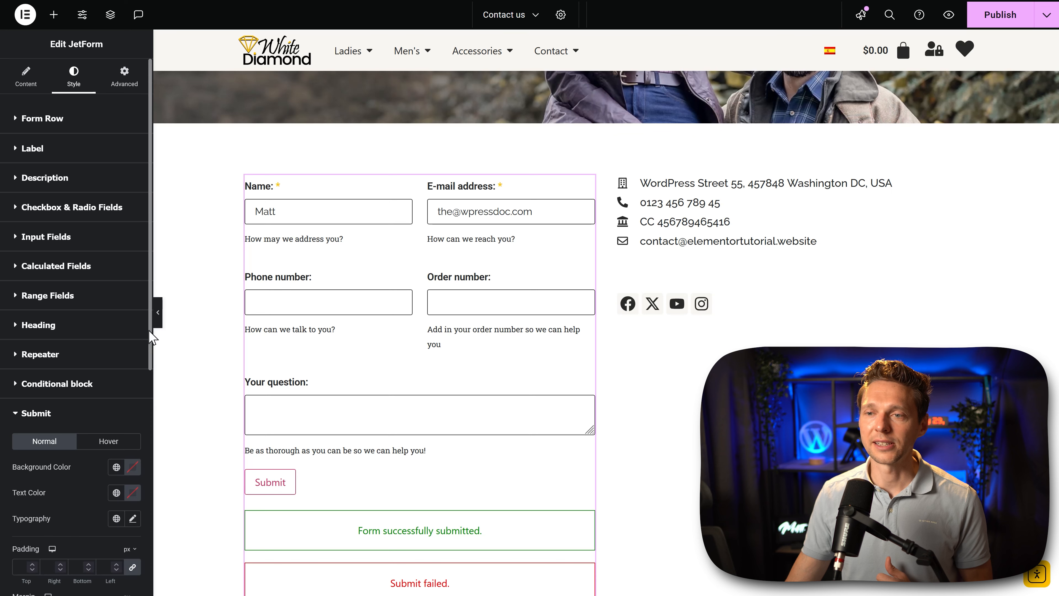
scroll(151, 358, down, 3)
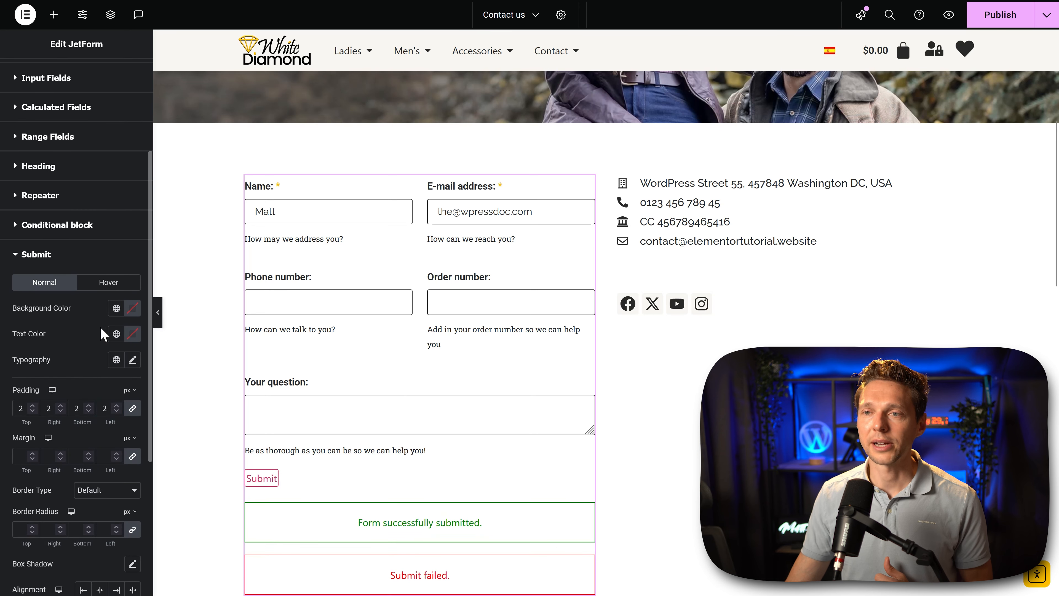
click(116, 308)
click(65, 459)
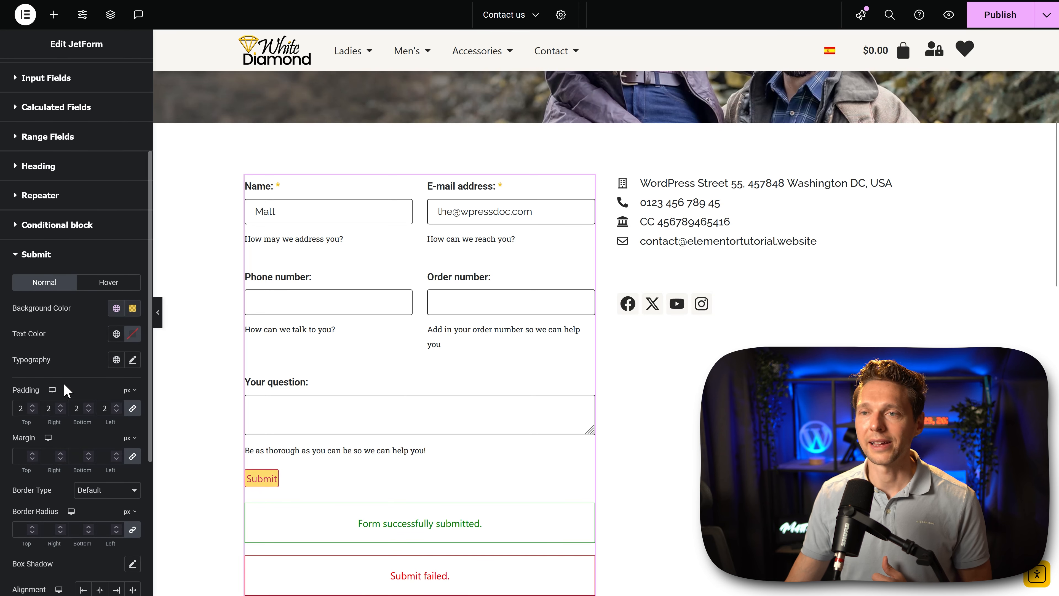
click(117, 334)
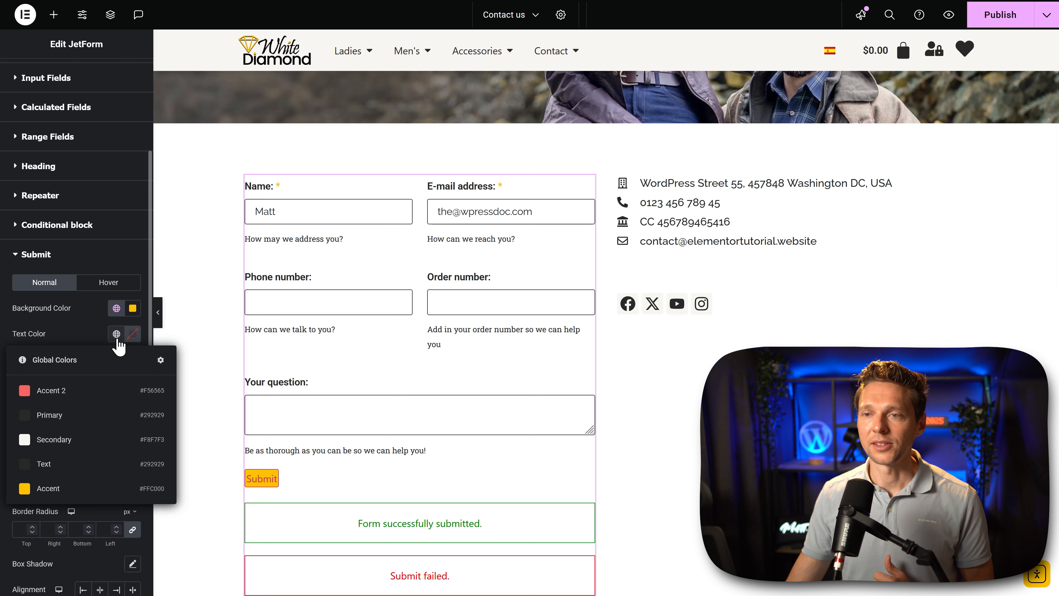
click(63, 416)
click(117, 359)
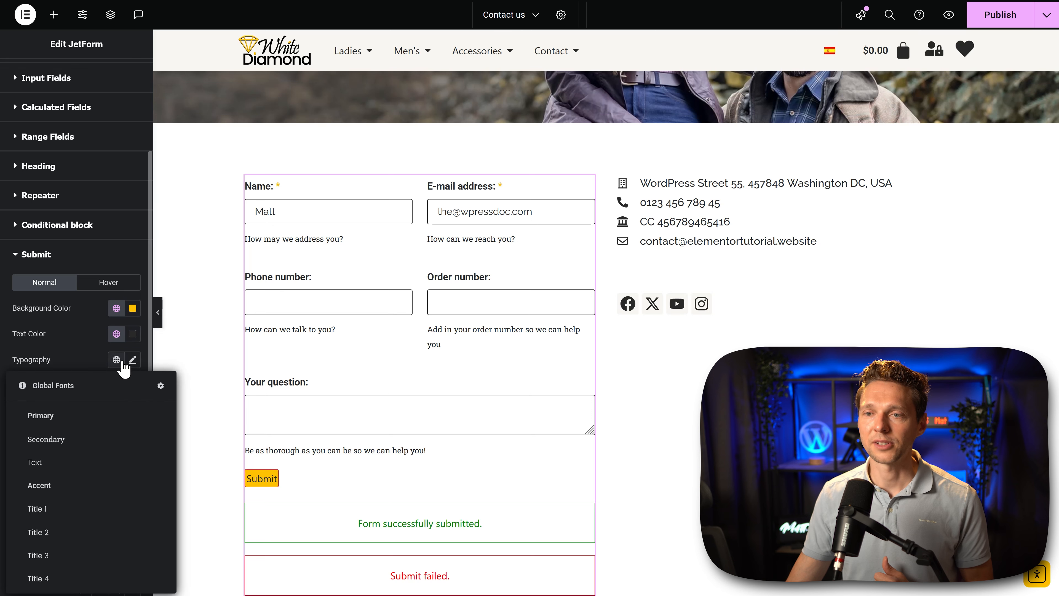
click(65, 414)
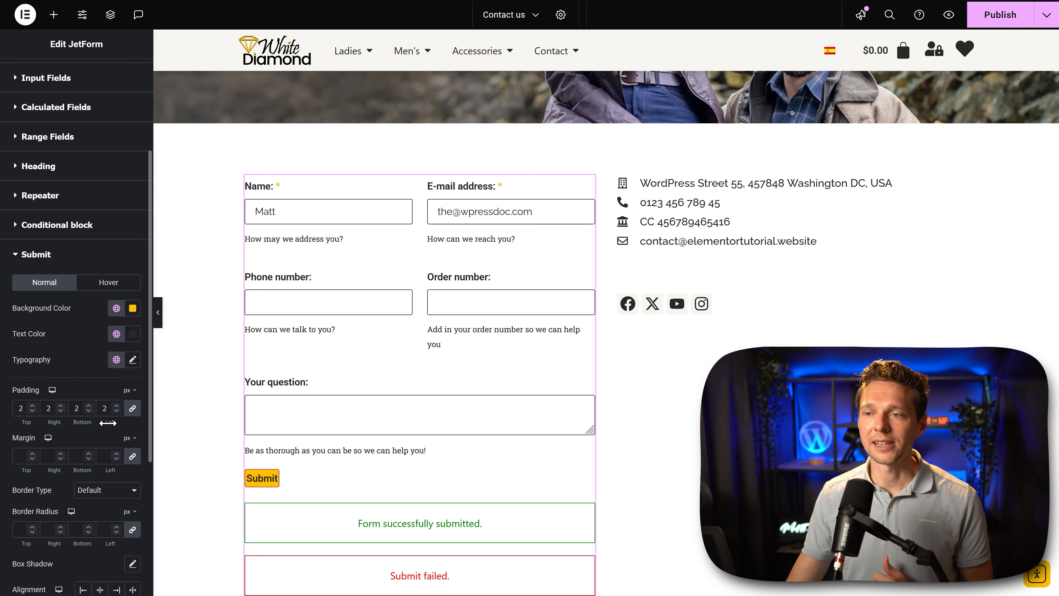
Step: Set the Submit button's padding to 11 px at the top and bottom and 25 px at the right and left
drag(109, 424, 112, 421)
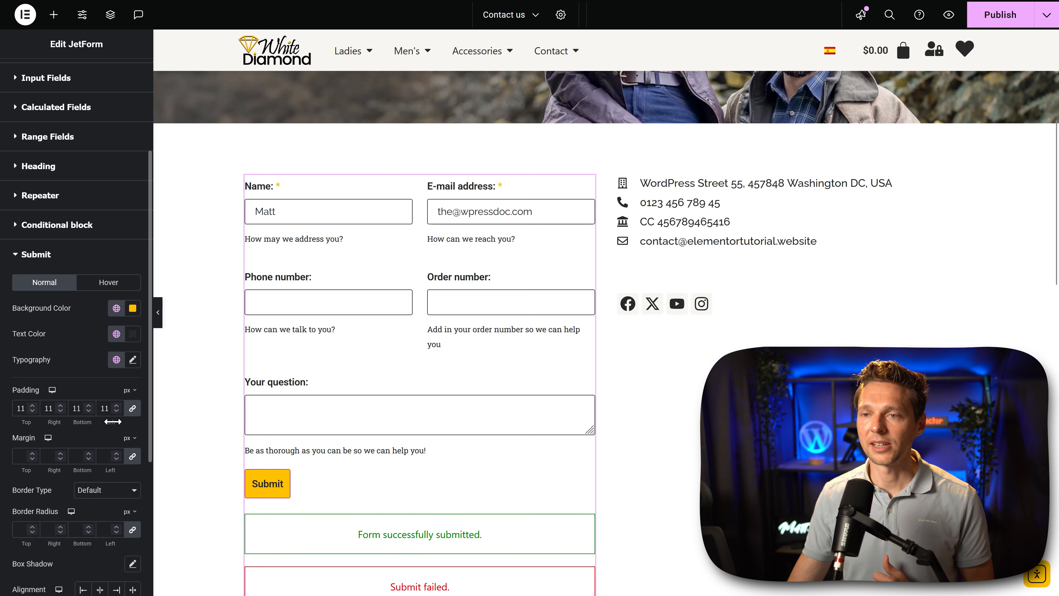
double_click(47, 409)
text(5)
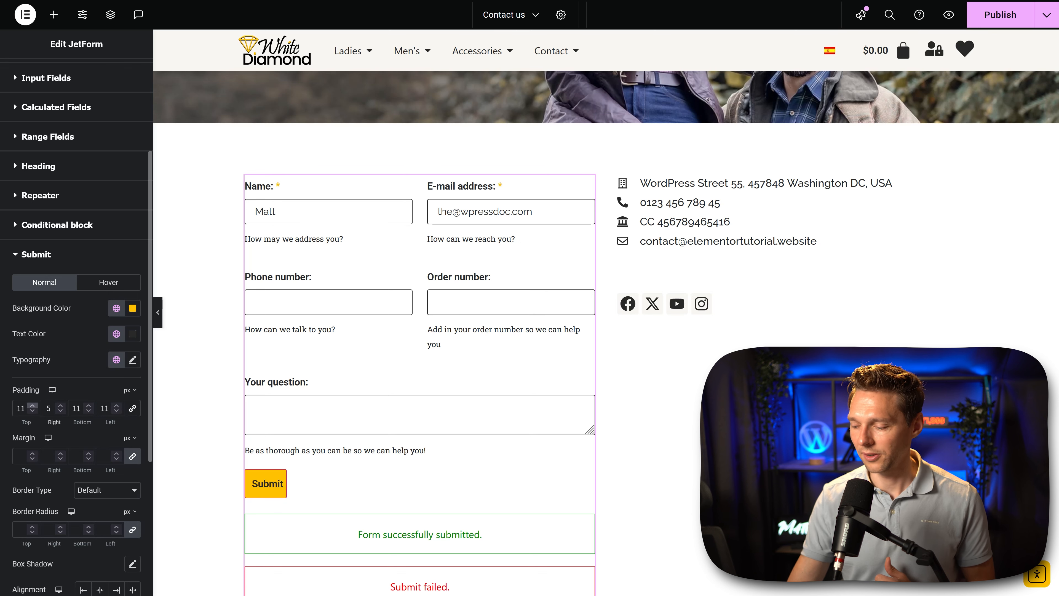
key(BackSpace)
text(25)
key(Tab)
key(Tab)
text(25)
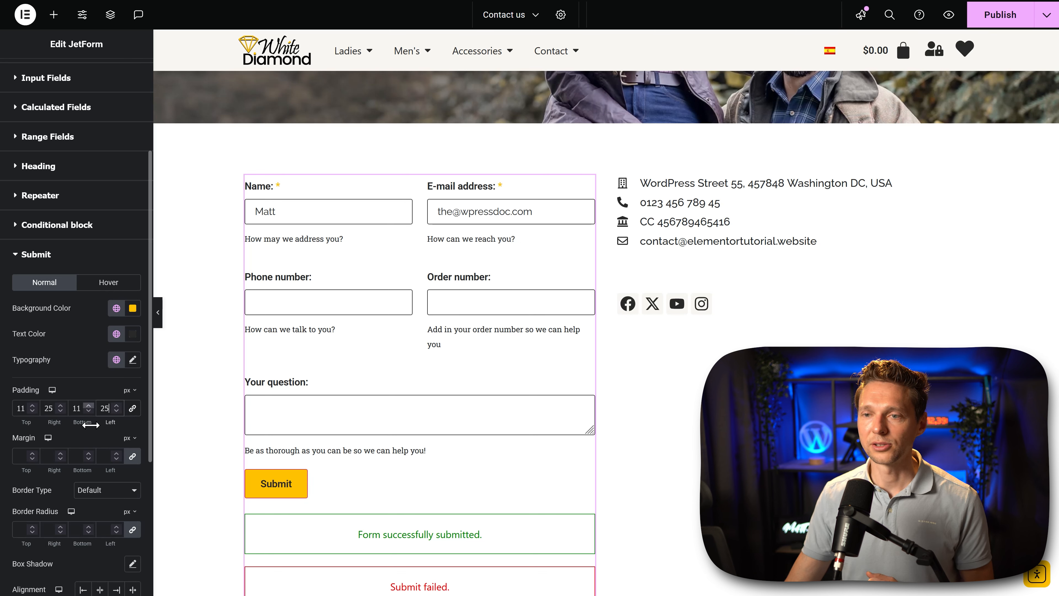
Step: Set the Submit button's border type to None, look over the page and collapse the Submit style settings
click(109, 491)
click(92, 404)
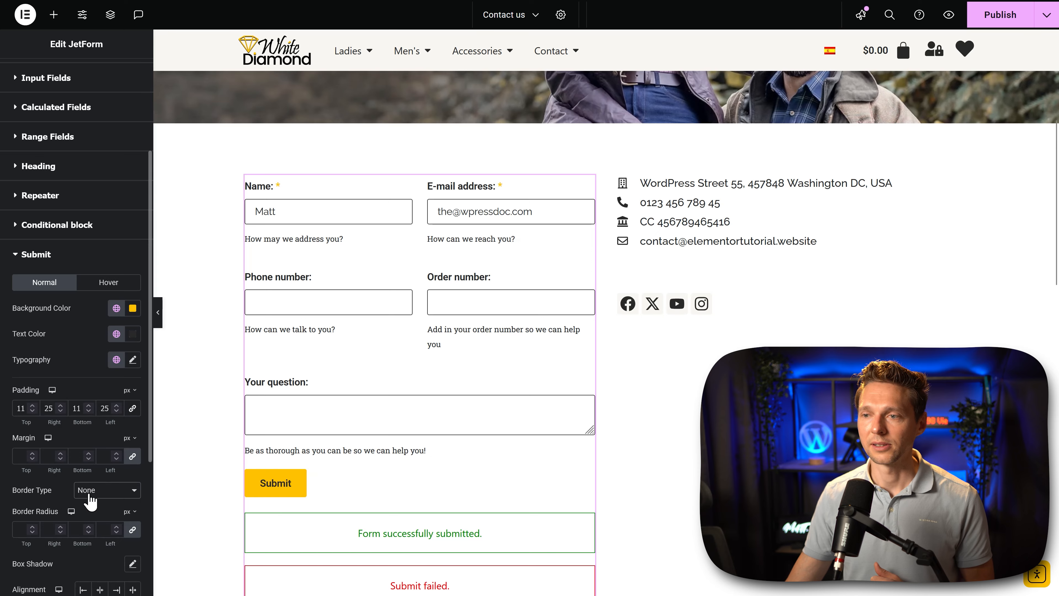
scroll(604, 334, down, 15)
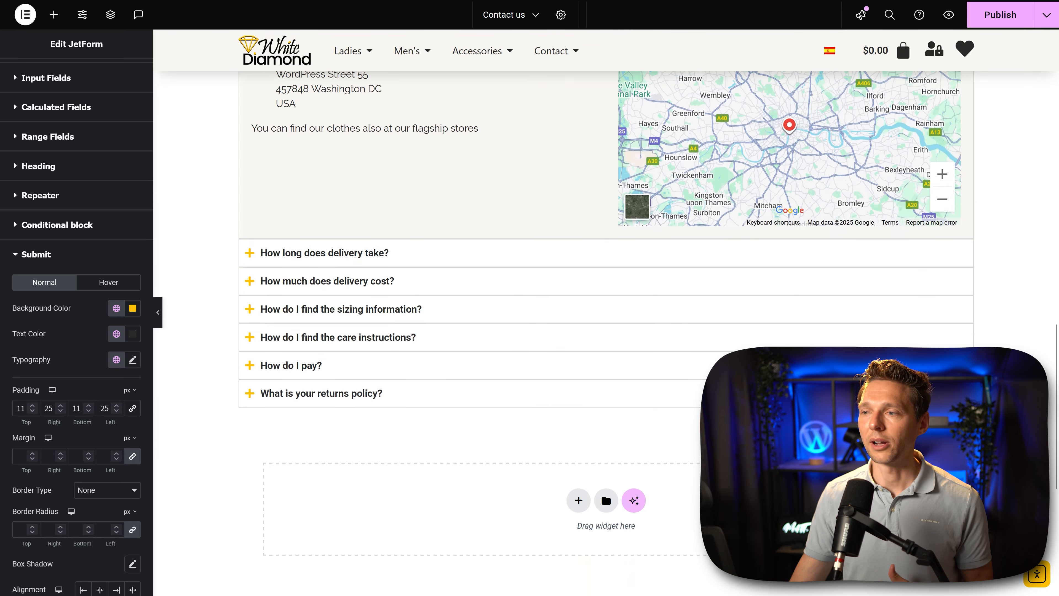
scroll(605, 334, up, 15)
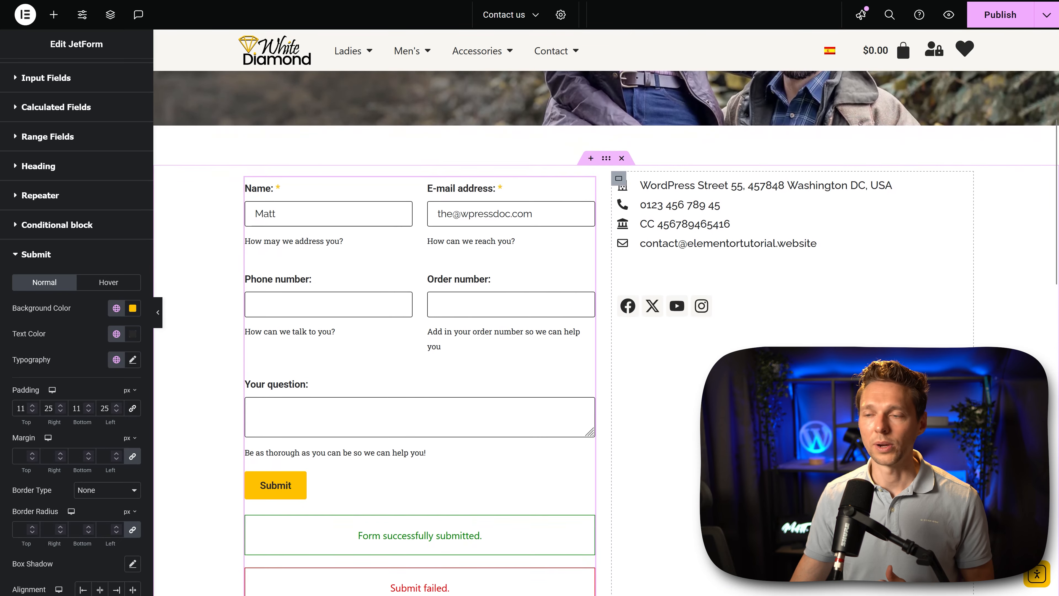
scroll(792, 418, down, 2)
click(110, 408)
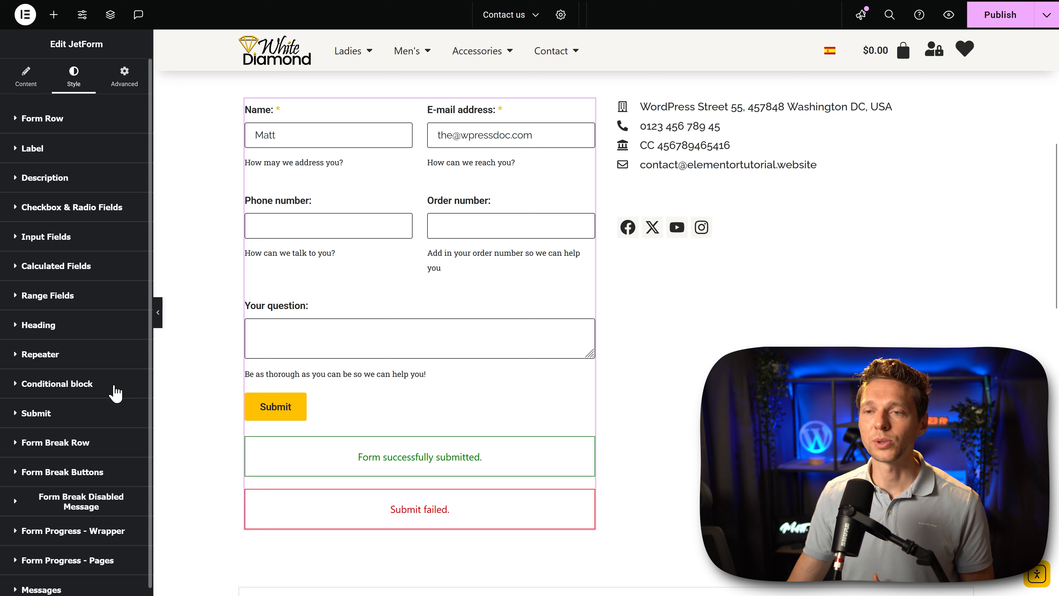
Step: Open the Messages style settings and give the success message the Text global font
click(57, 588)
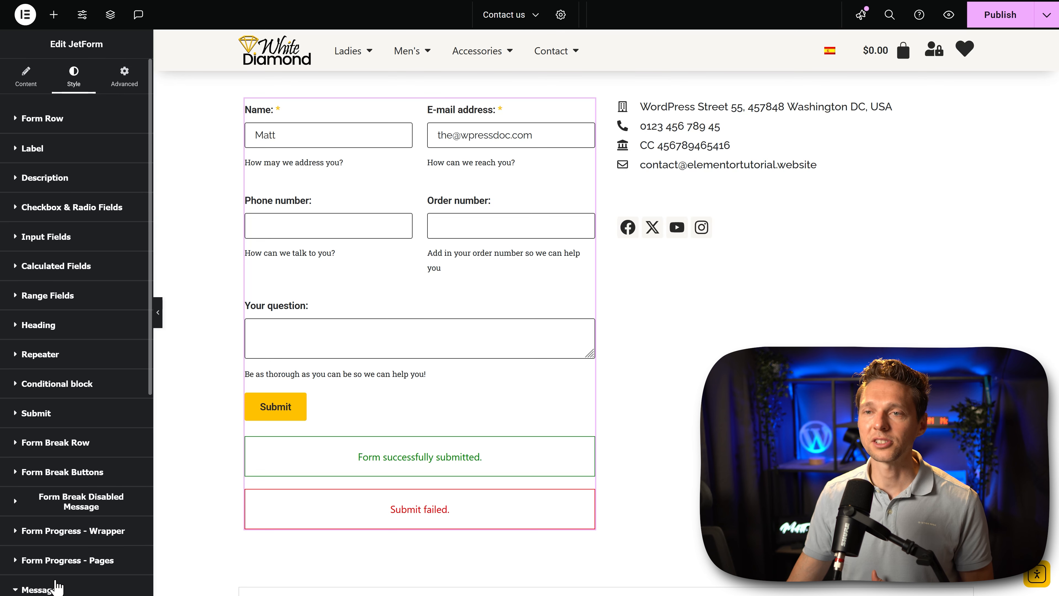
scroll(56, 588, down, 8)
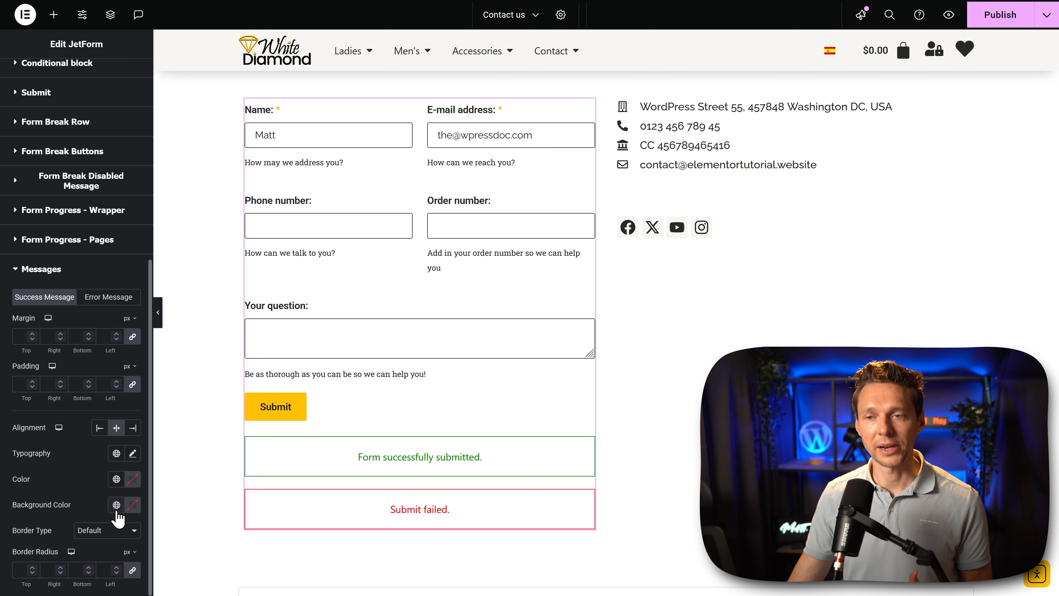
click(117, 454)
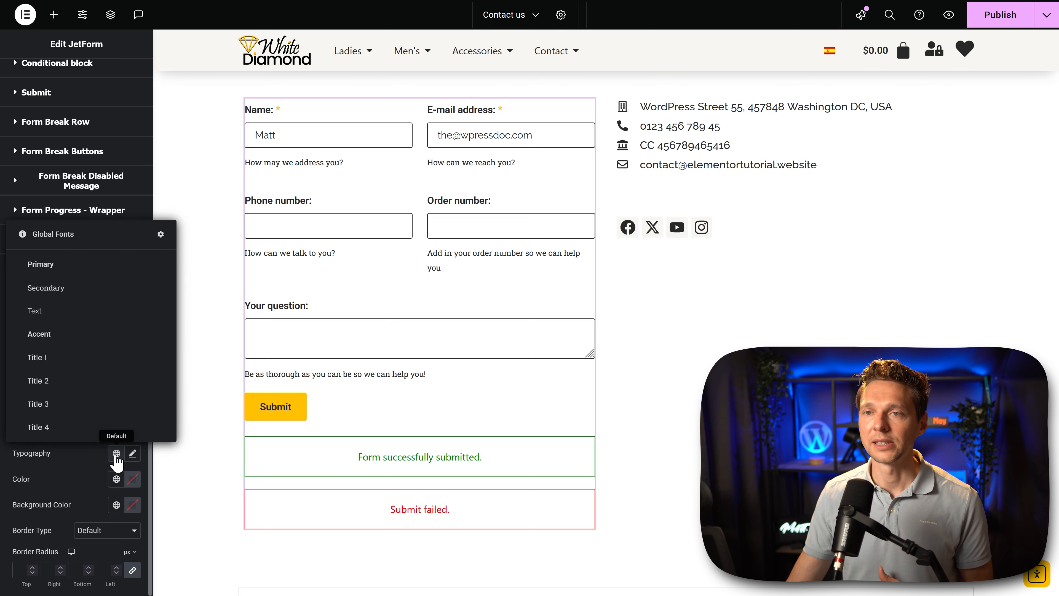
click(102, 311)
Step: Give the error message the Text global font and the Accent 2 global color
click(116, 453)
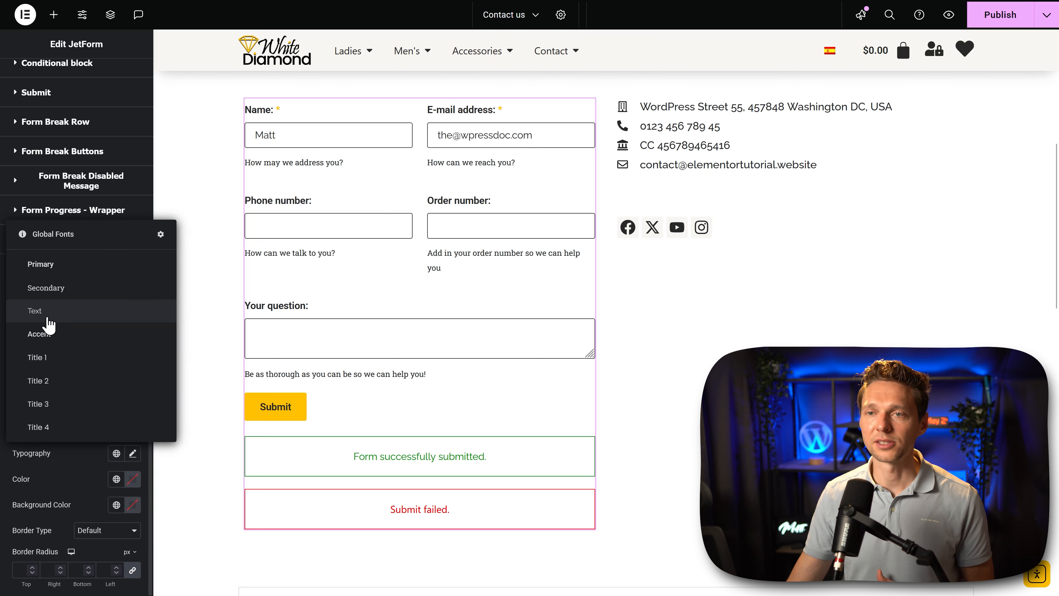
click(42, 311)
click(116, 480)
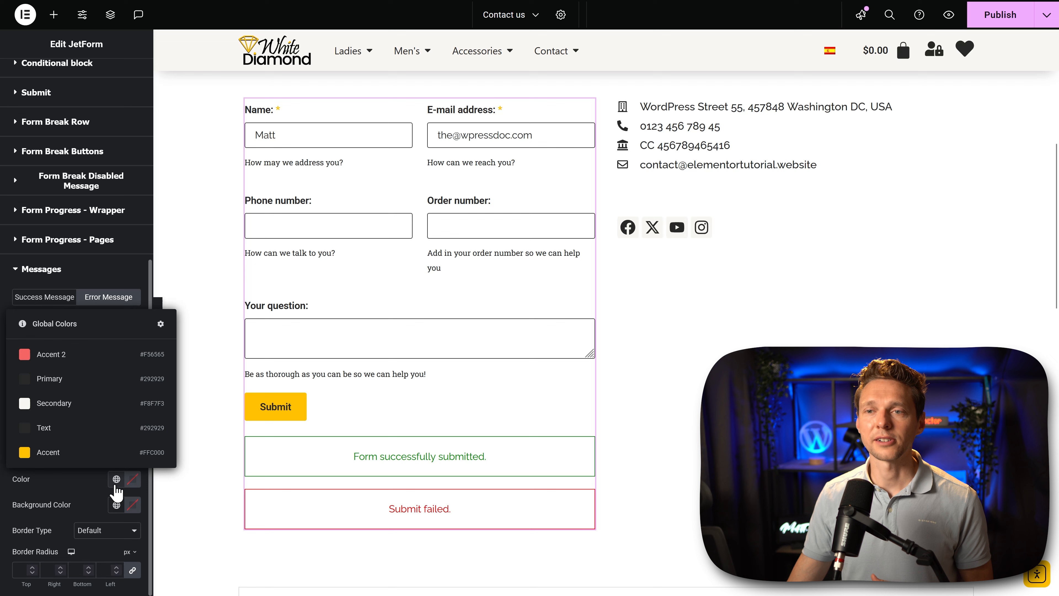
click(54, 361)
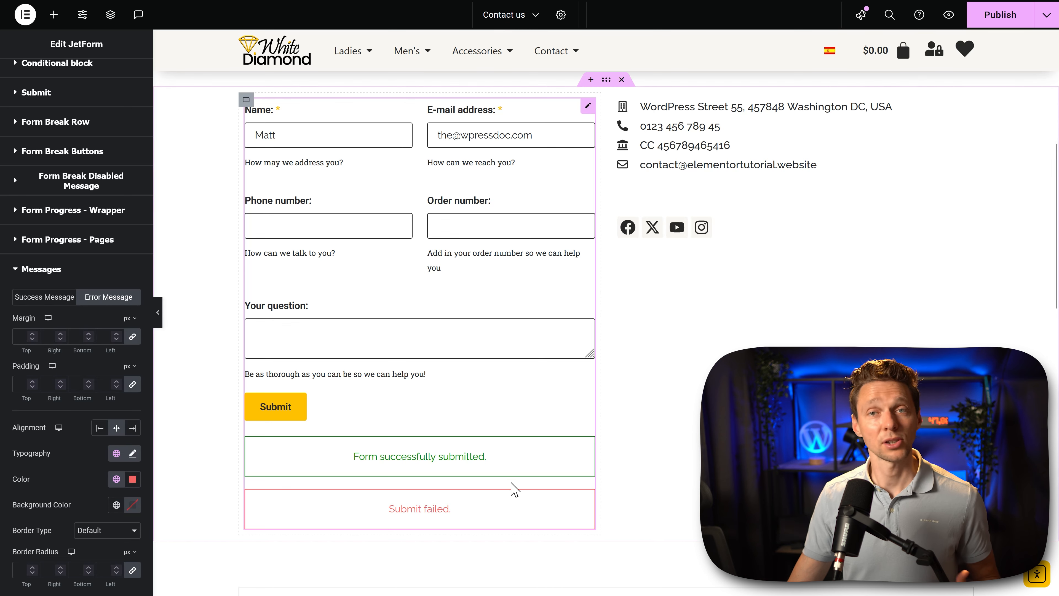
Step: Publish the Contact us page and check the styled form with its hCaptcha on the live page
scroll(688, 429, up, 1)
click(989, 17)
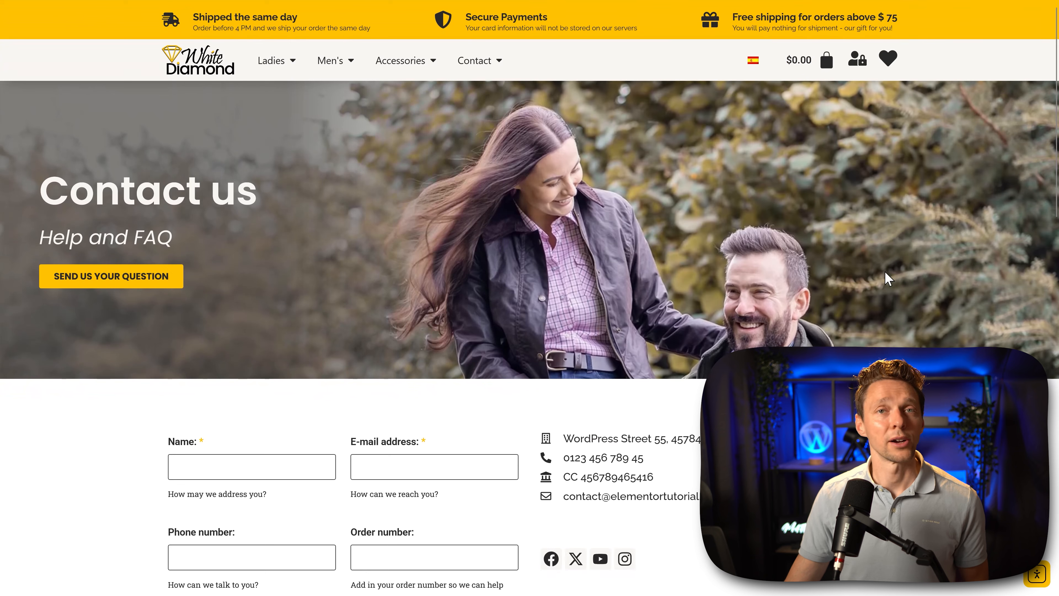
middle_click(972, 261)
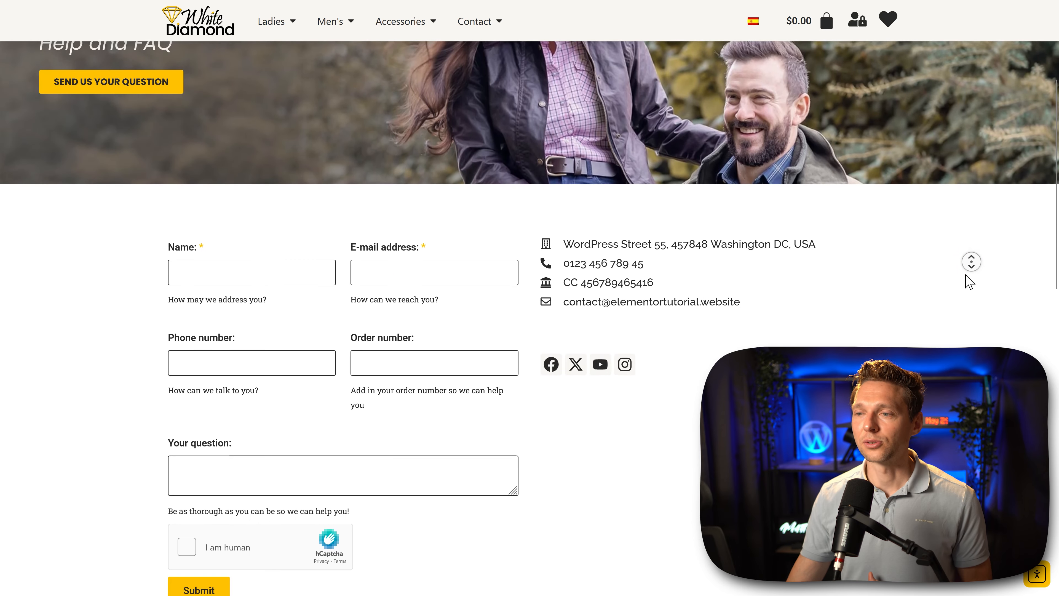
middle_click(965, 275)
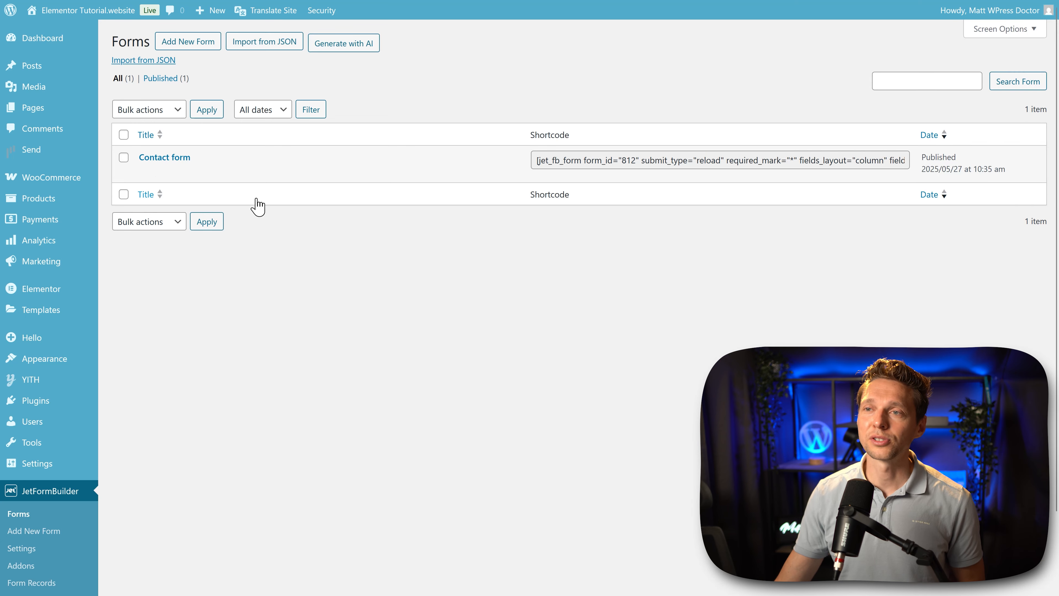
Step: Duplicate the Contact form in the WordPress list of JetFormBuilder forms
mouse_move(246, 184)
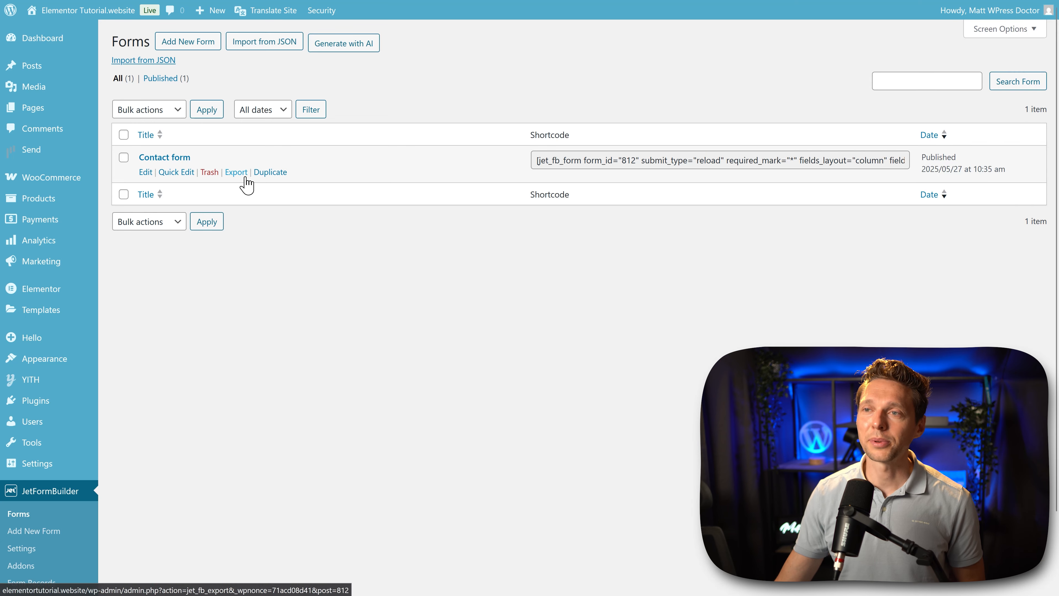
click(267, 174)
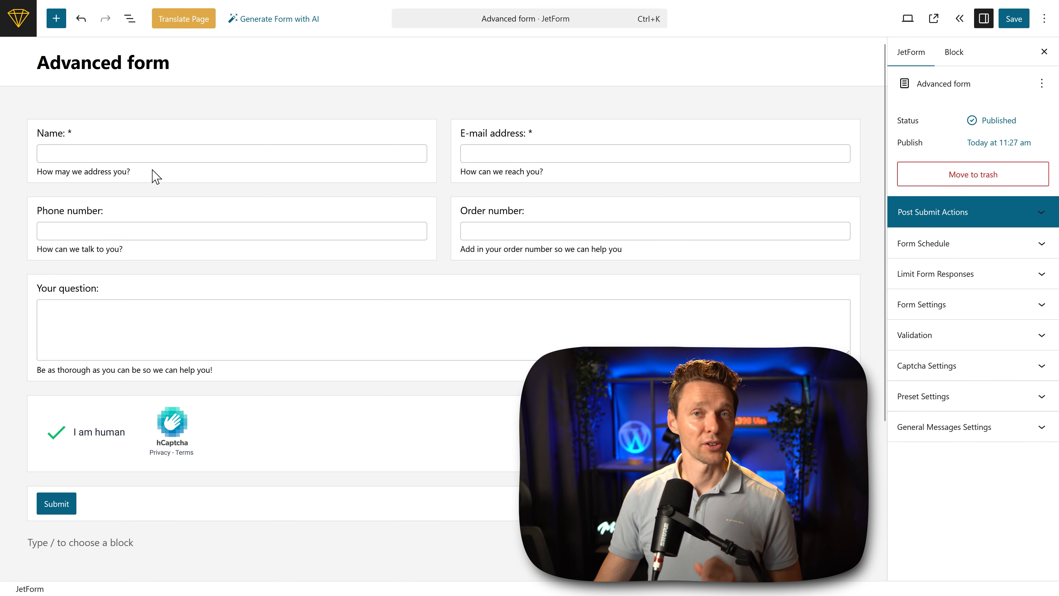
Step: Add an Advanced Choices Field below the Submit button of the Advanced form, using the Images with controls layout
click(56, 19)
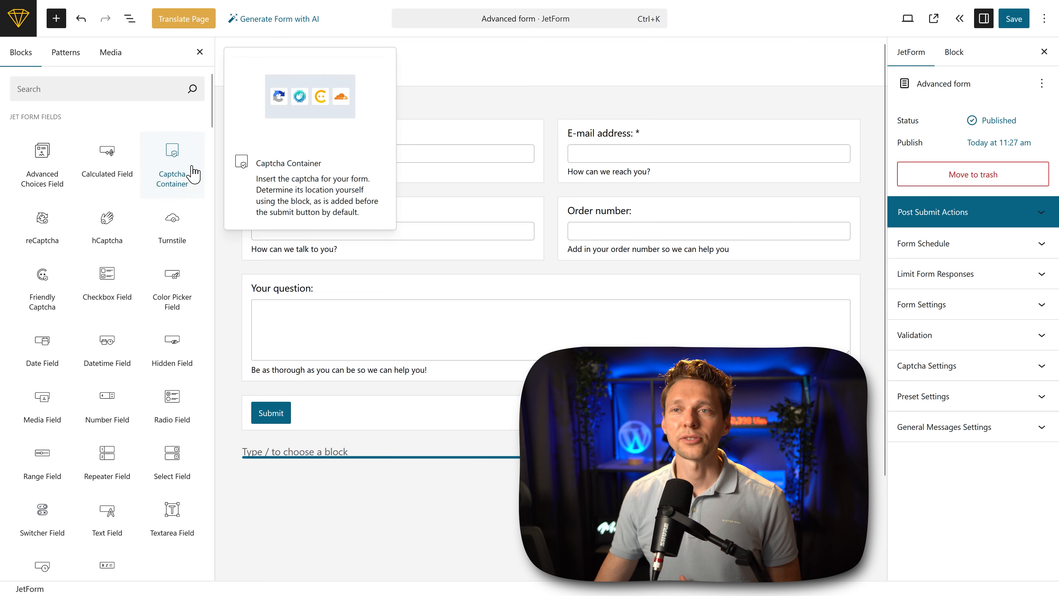
mouse_move(51, 186)
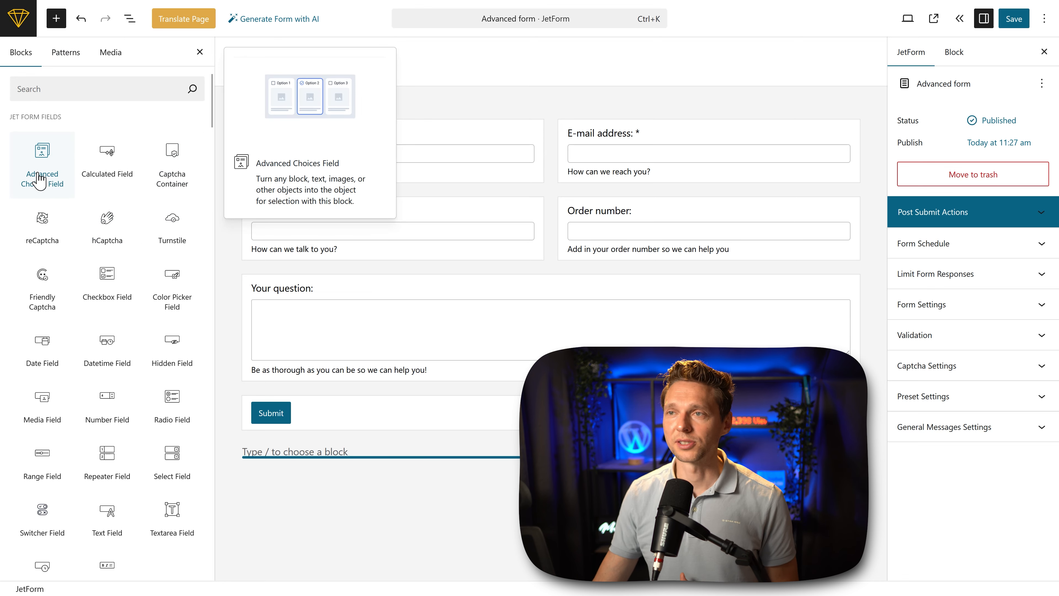
click(40, 179)
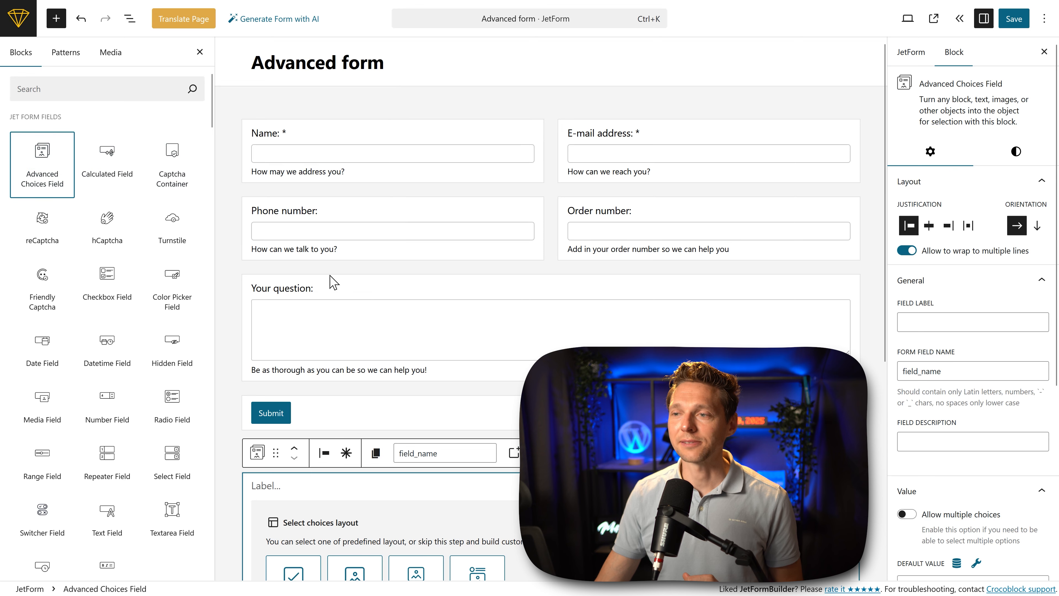
scroll(551, 309, down, 2)
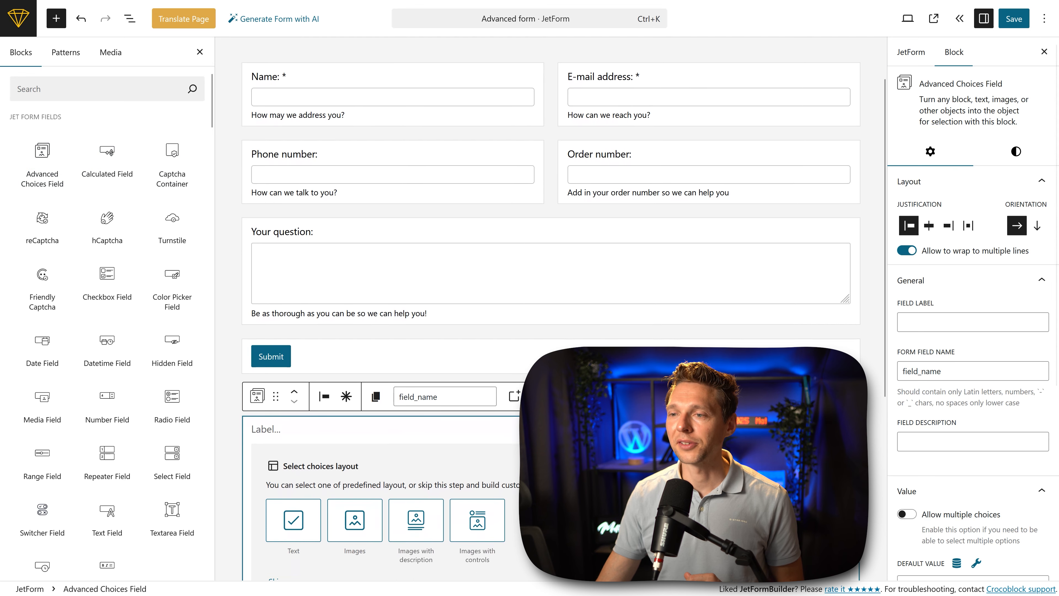
scroll(340, 344, down, 3)
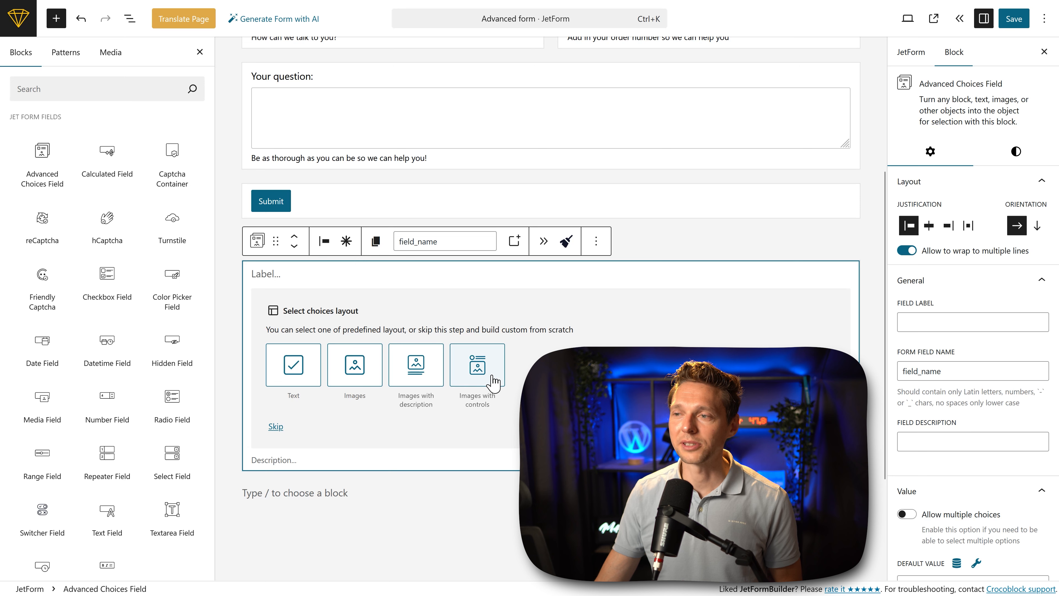
click(482, 378)
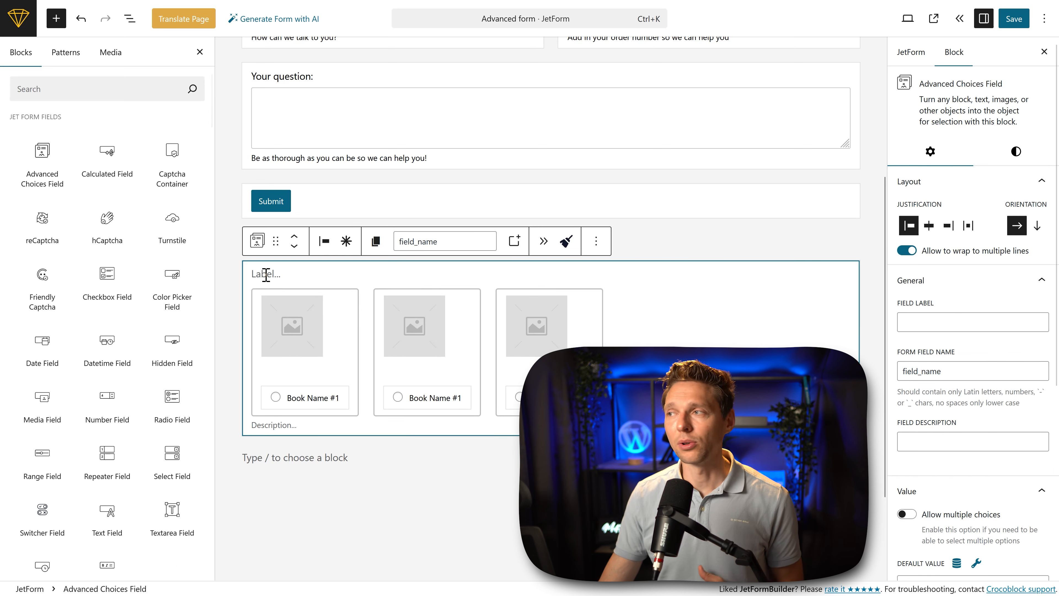
Step: Label the choices field "What is the purpose of life?"
click(926, 319)
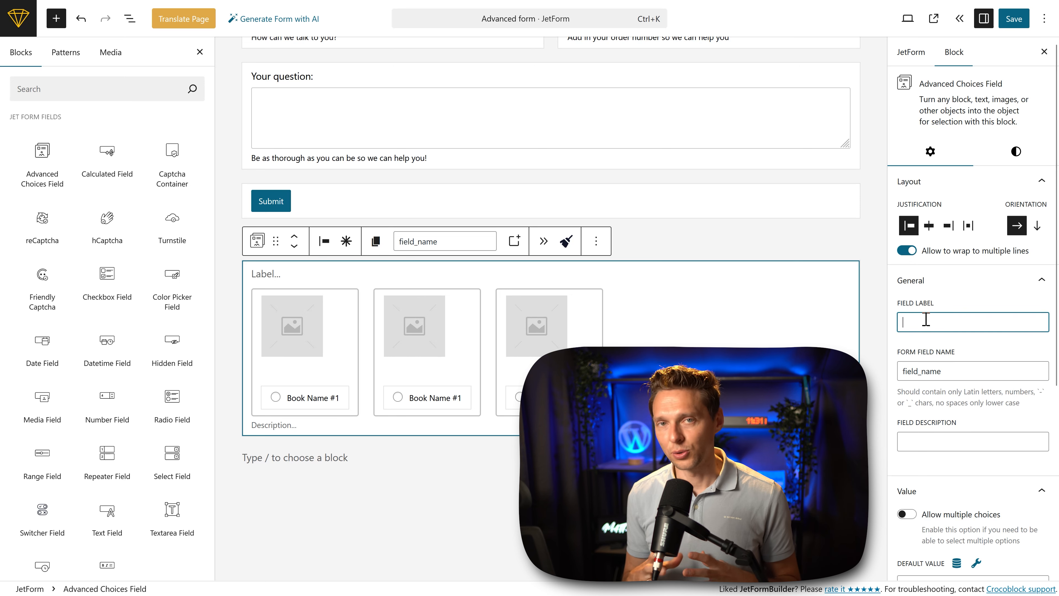
text(What is the purpose of life?)
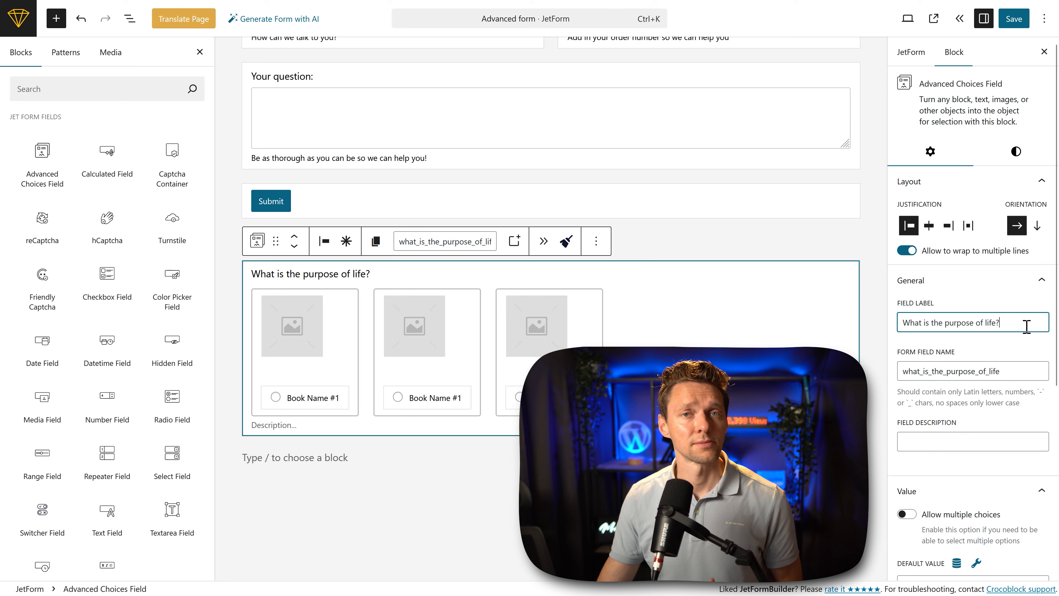
Step: Center the contents of the first image choice and set its value to "Just have fun"
scroll(425, 375, up, 2)
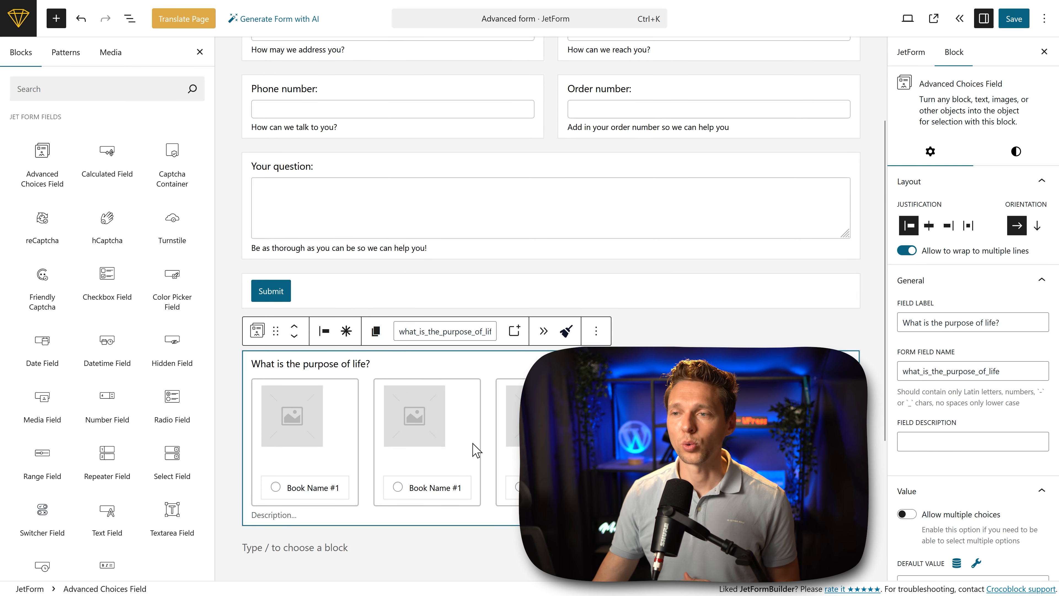
click(348, 416)
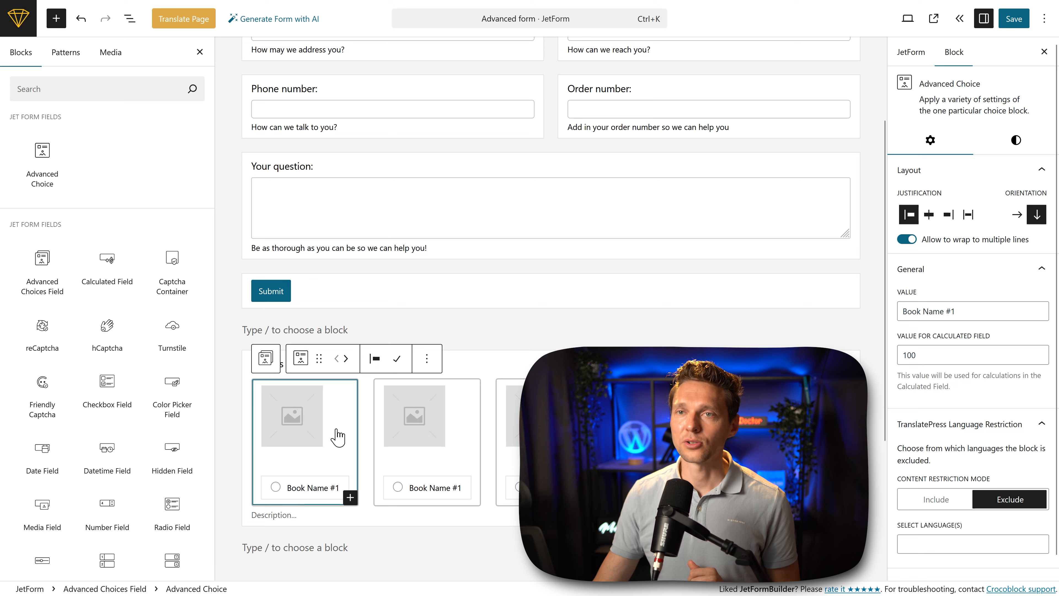
click(295, 434)
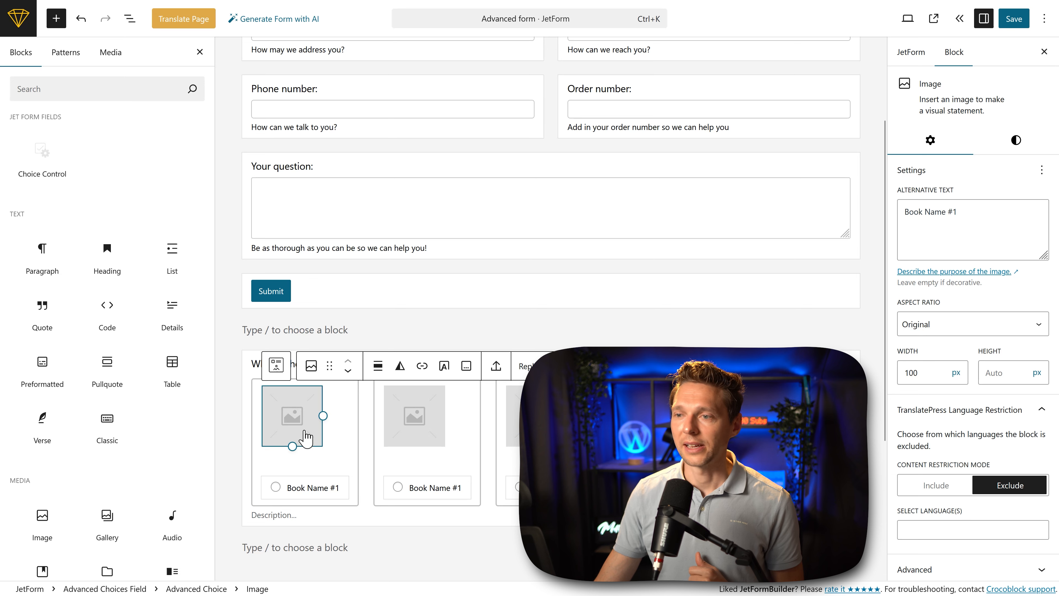
click(308, 489)
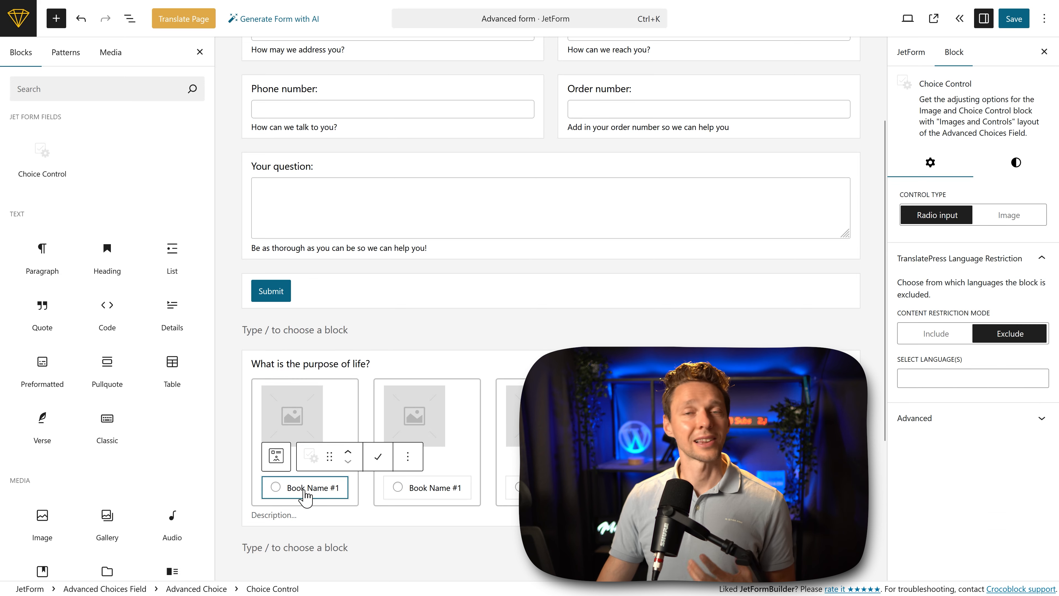
click(358, 404)
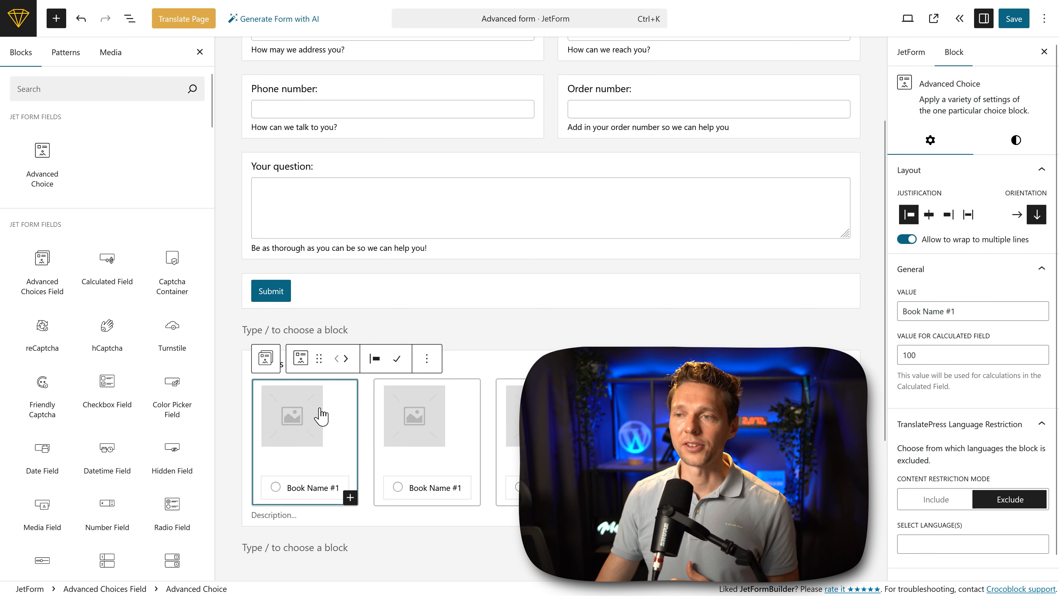
click(930, 216)
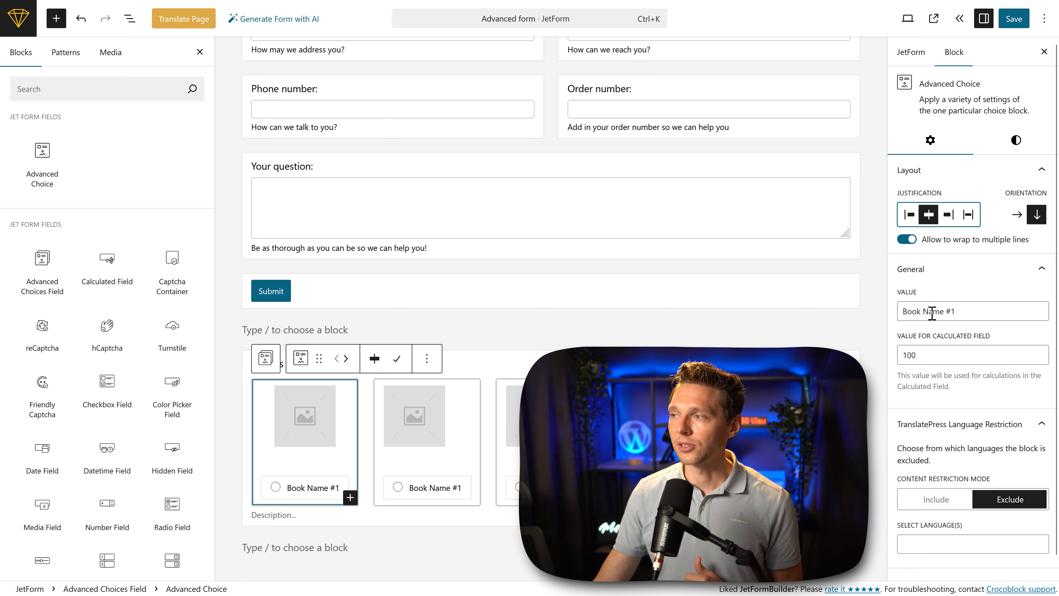
drag(968, 311, 905, 311)
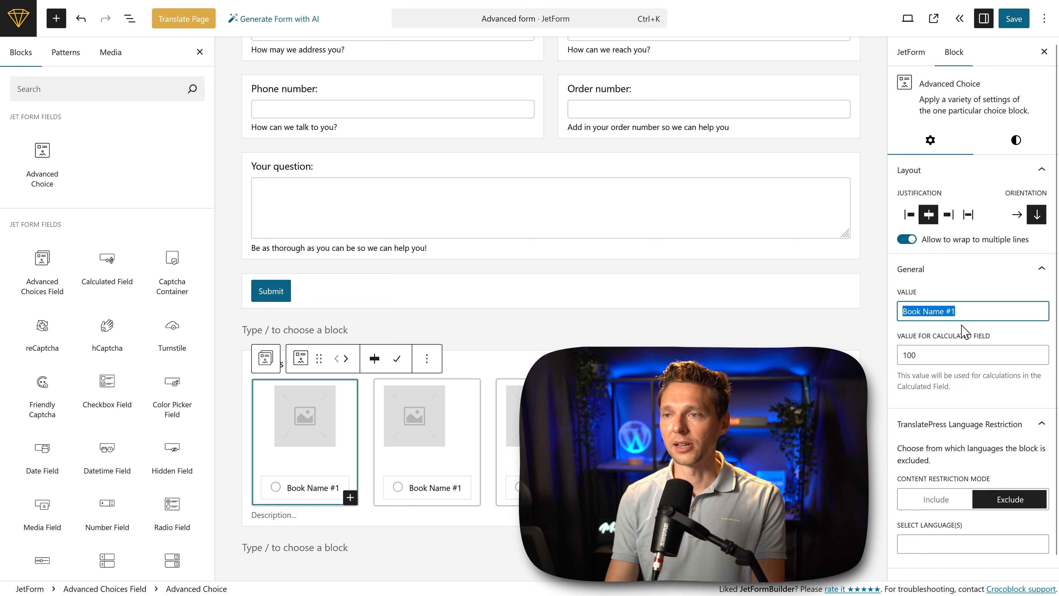
text(Just have fun)
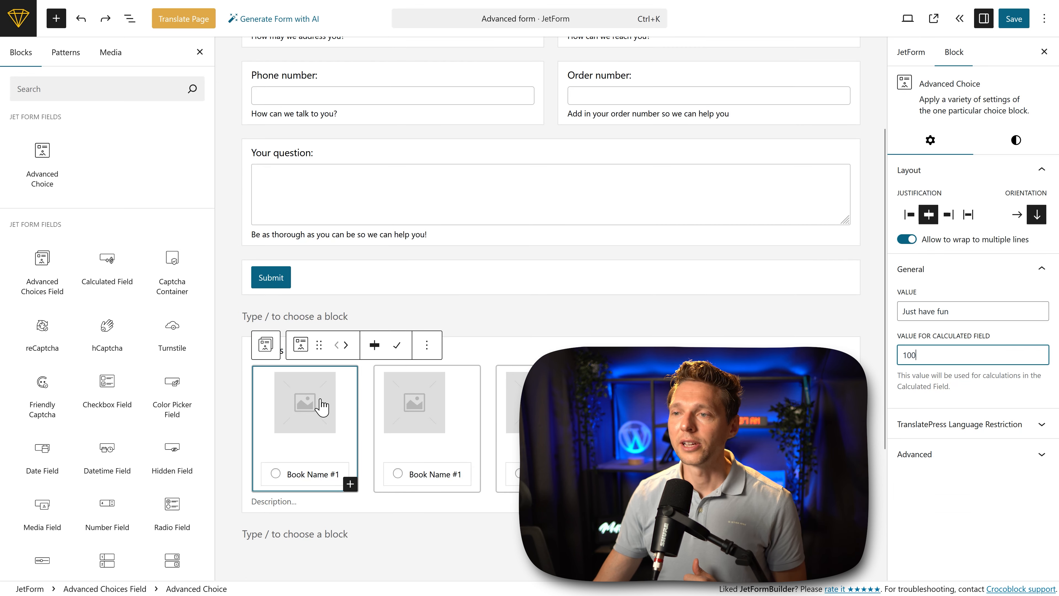
Step: Replace the first choice's placeholder image with the photo of the couple on a fence and enlarge it
click(326, 402)
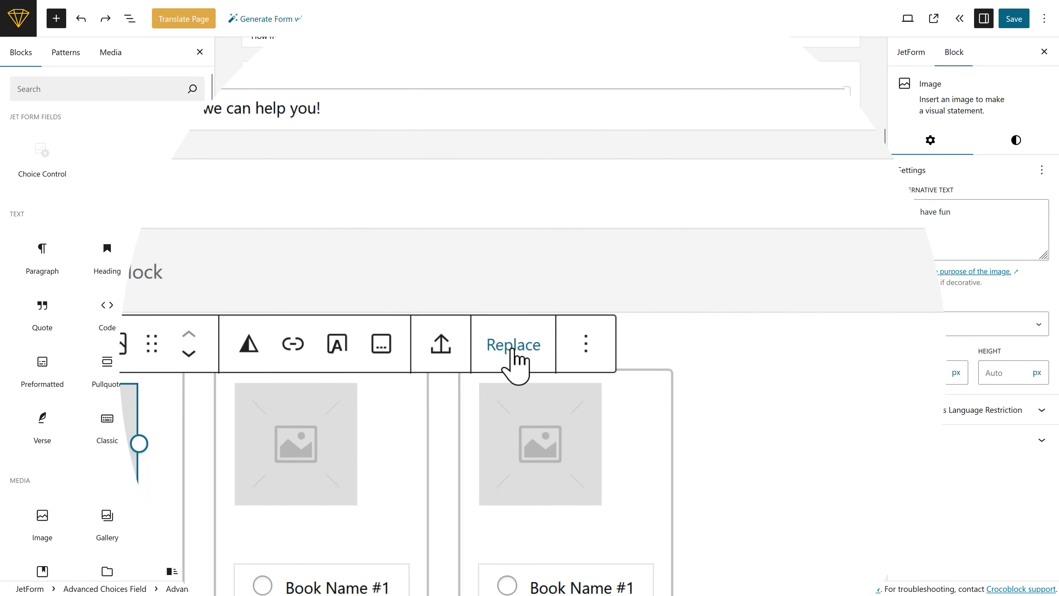
click(512, 350)
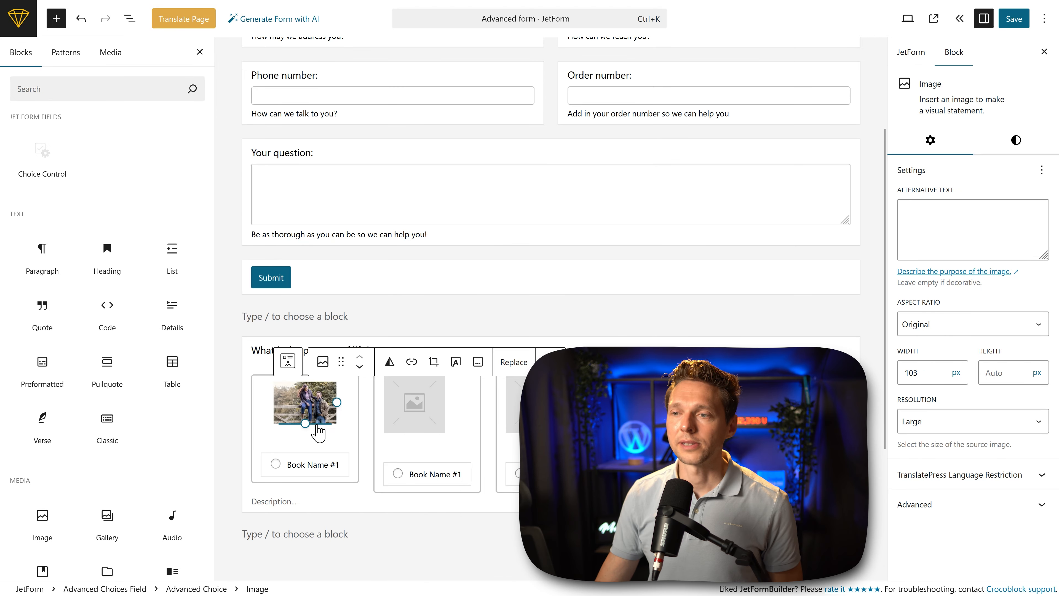
drag(306, 424, 322, 465)
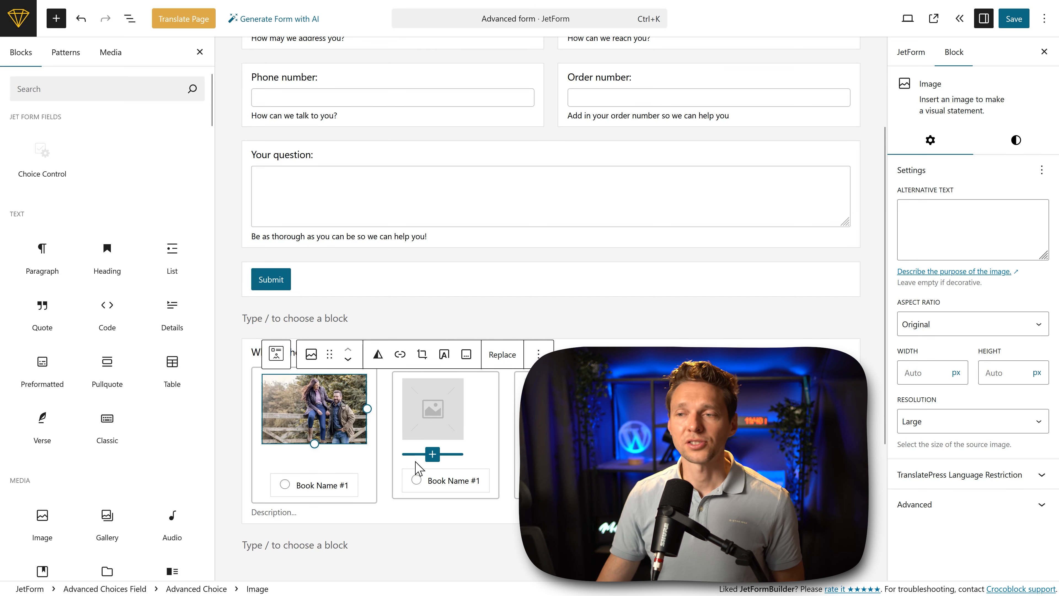
Step: Change the first choice's radio label to "Just have fun!"
click(320, 491)
triple_click(319, 491)
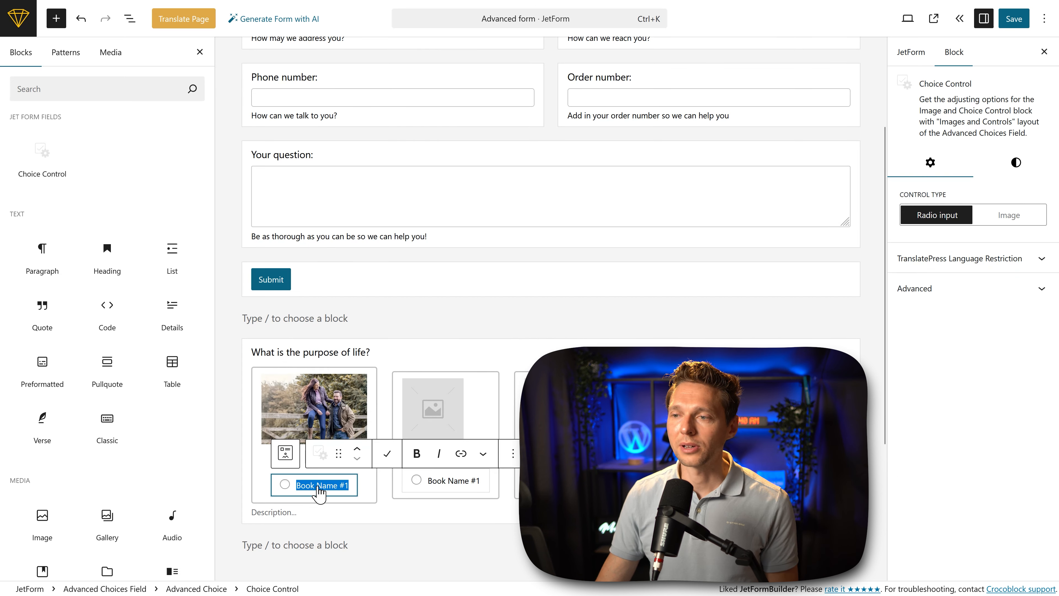
text(Just have )
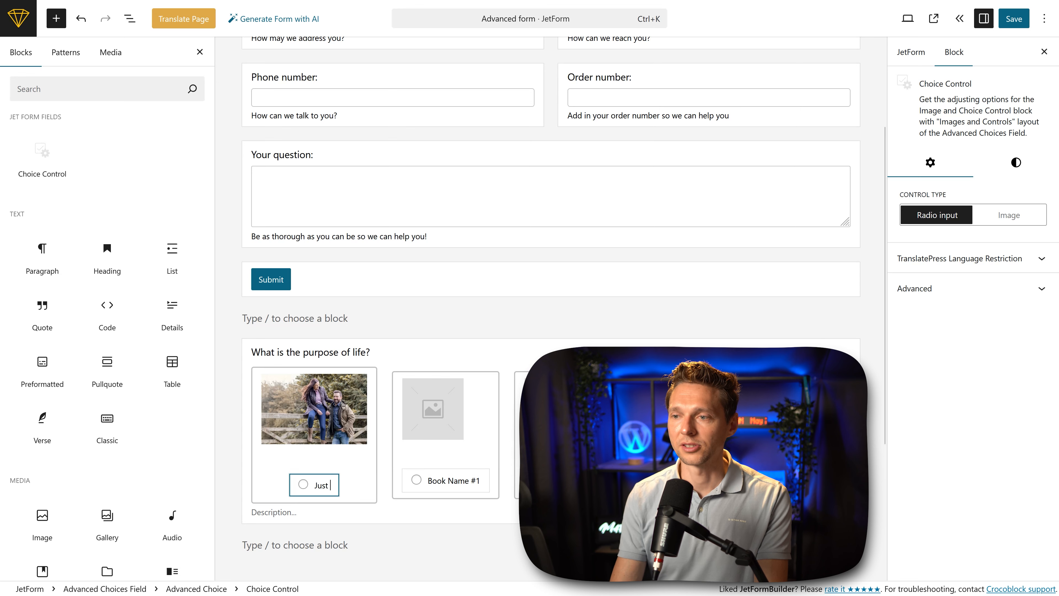
text(fun!)
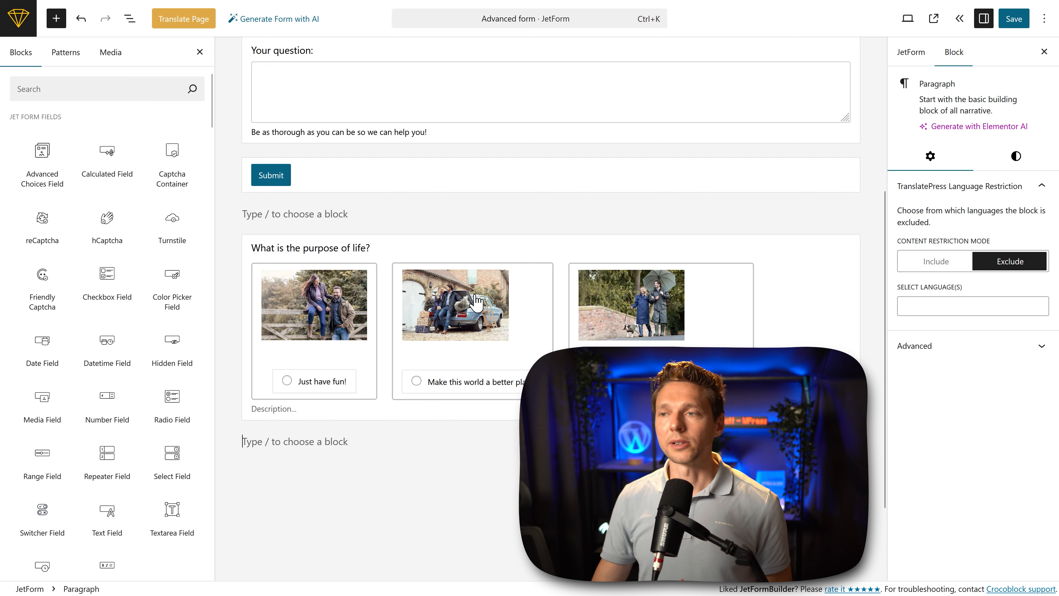
Step: Center the contents of the second and third image choices, matching the first one
click(476, 301)
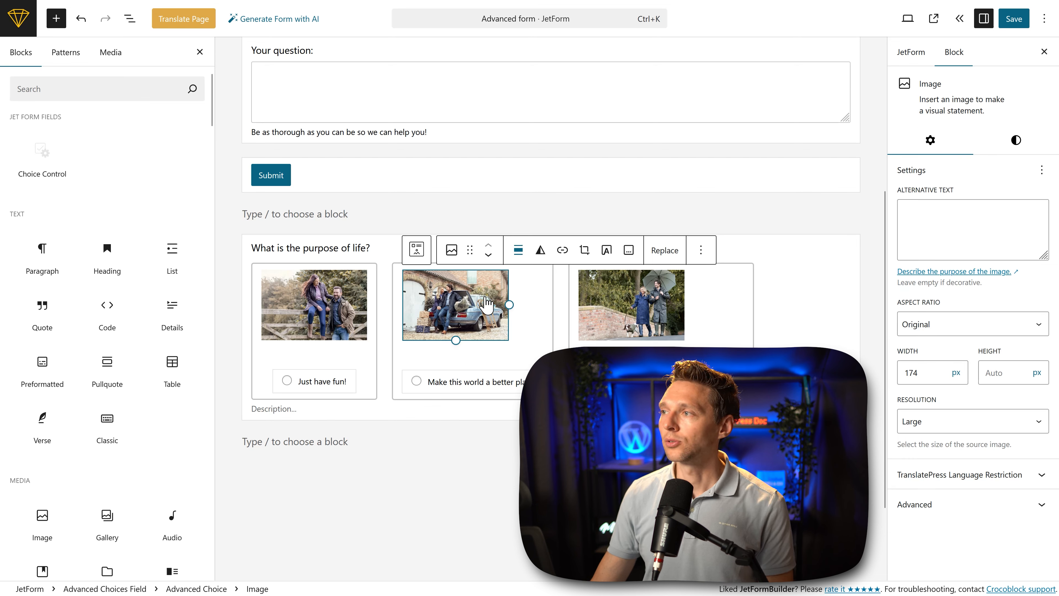
click(541, 326)
click(929, 214)
click(743, 315)
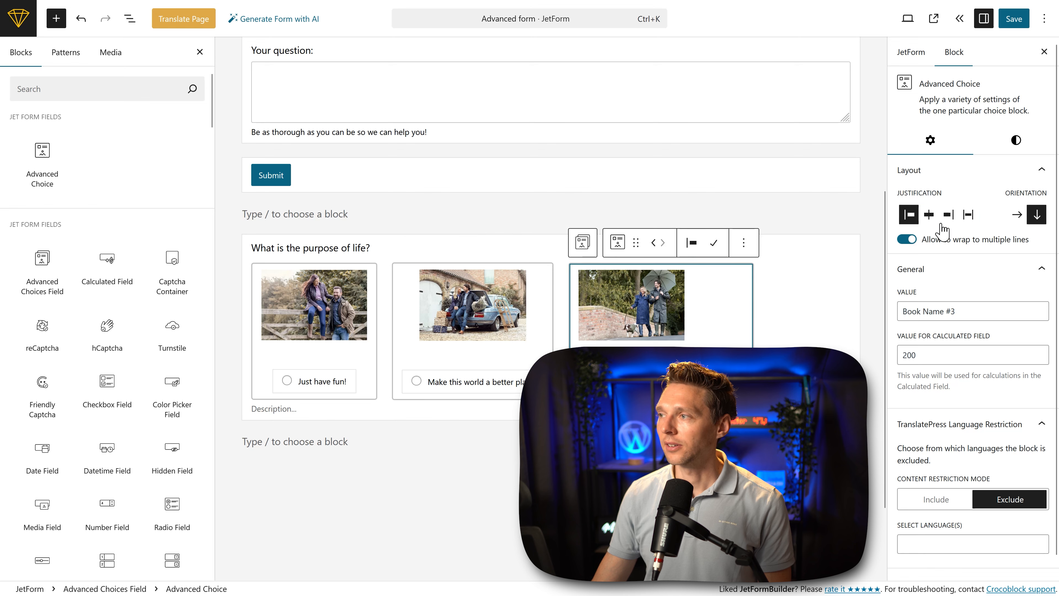
click(929, 214)
click(370, 367)
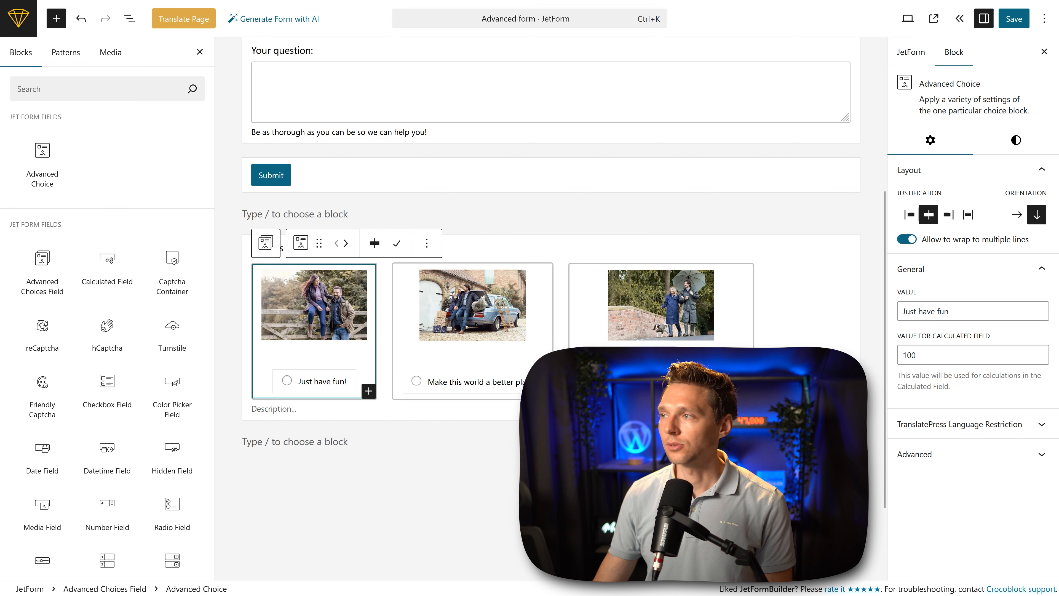
click(929, 216)
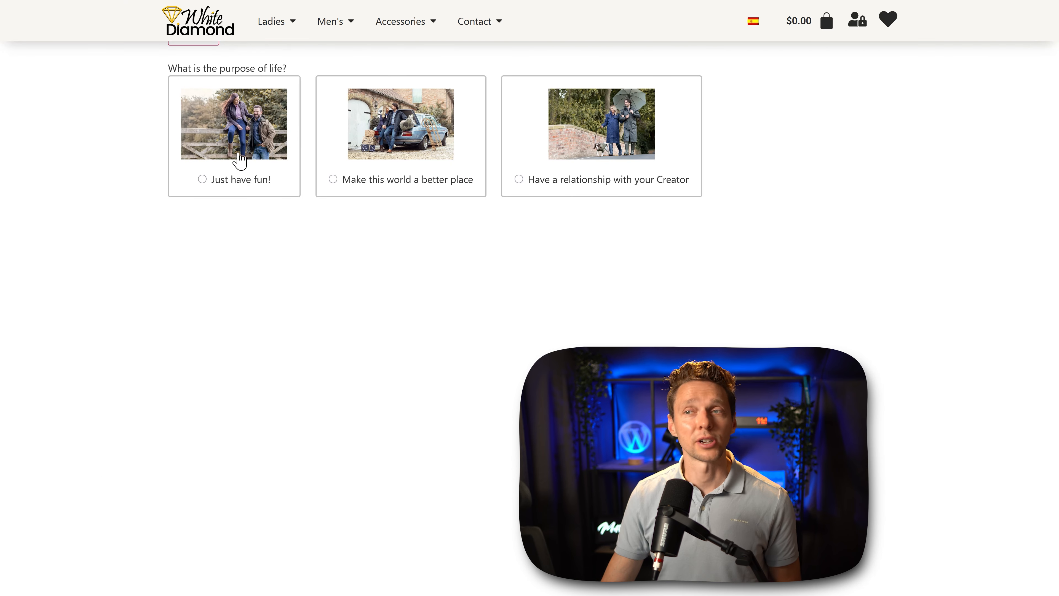
Step: Test selecting each of the three image choices on the live form page
click(236, 159)
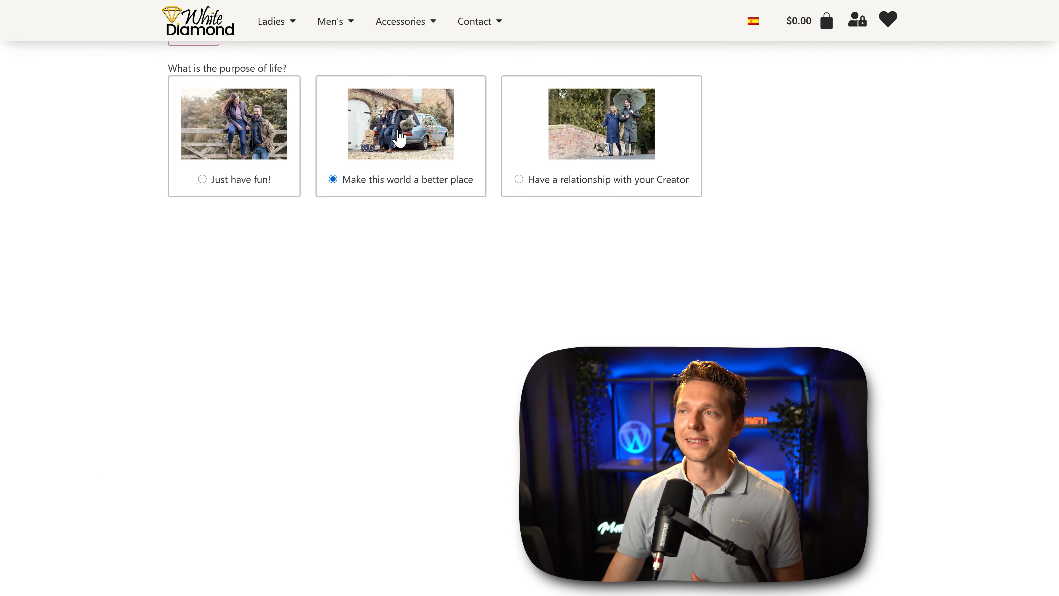
click(600, 139)
click(391, 132)
click(263, 138)
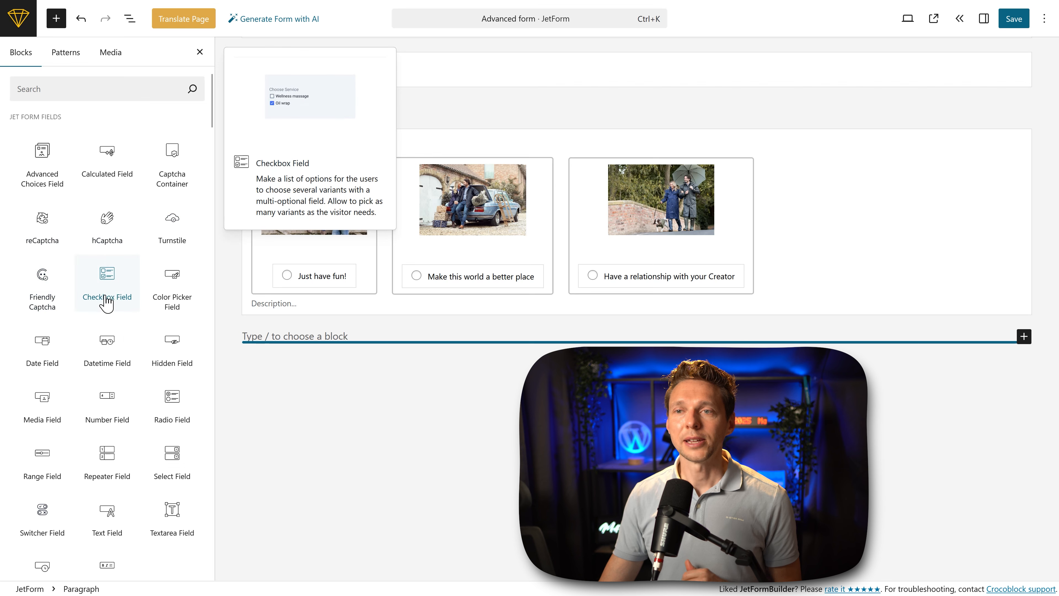
Step: Add a Checkbox Field to the form and move it below the "What is the purpose of life?" choices
drag(105, 299, 350, 388)
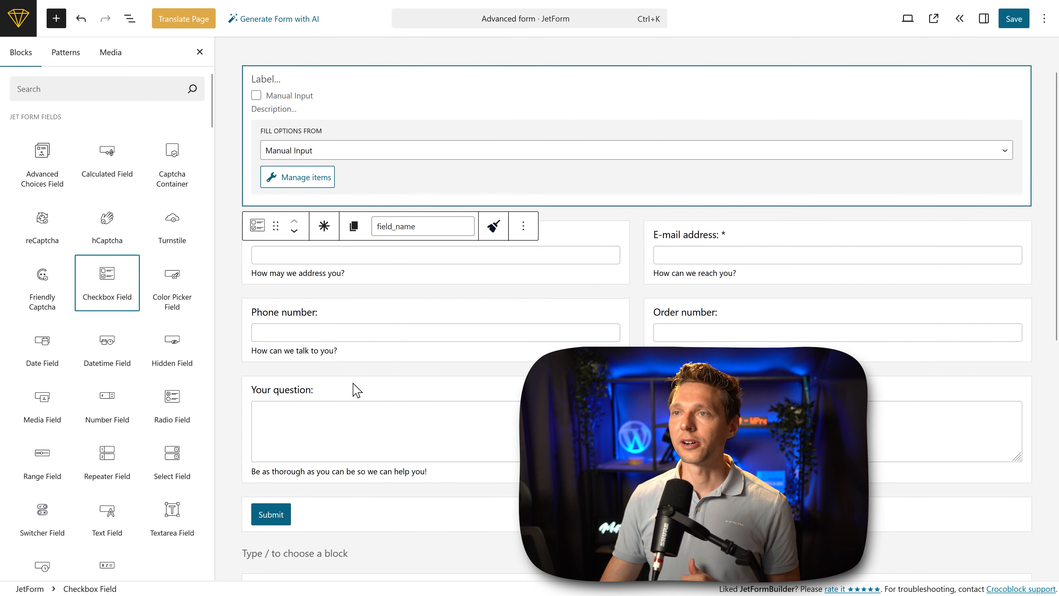
click(294, 202)
click(295, 109)
click(295, 110)
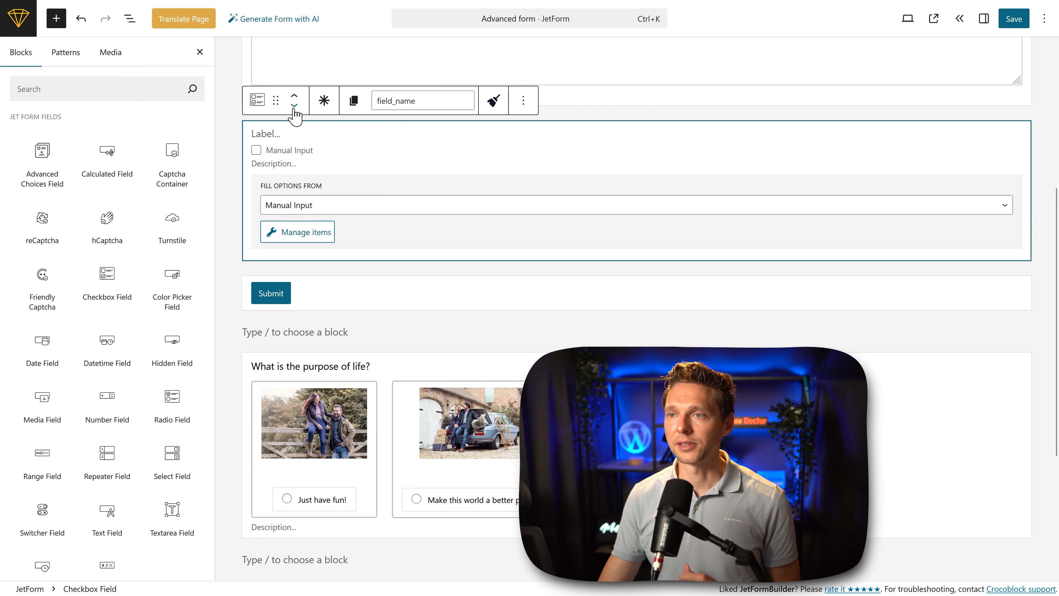
click(295, 109)
click(295, 109)
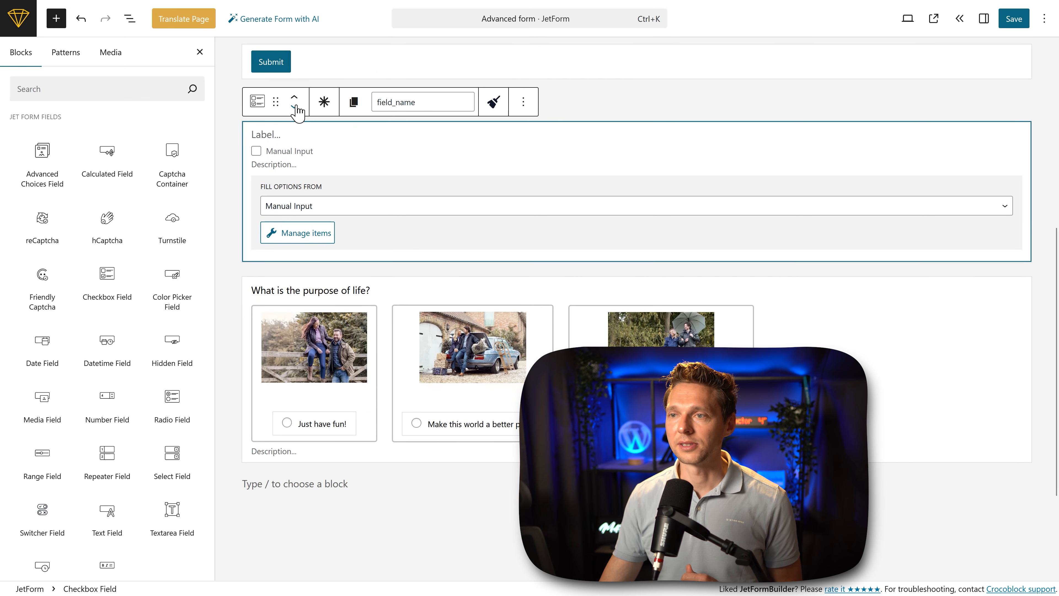
click(295, 109)
Step: Label the checkbox field "10 years from now..." in its block settings
key(ctrl+shift+comma)
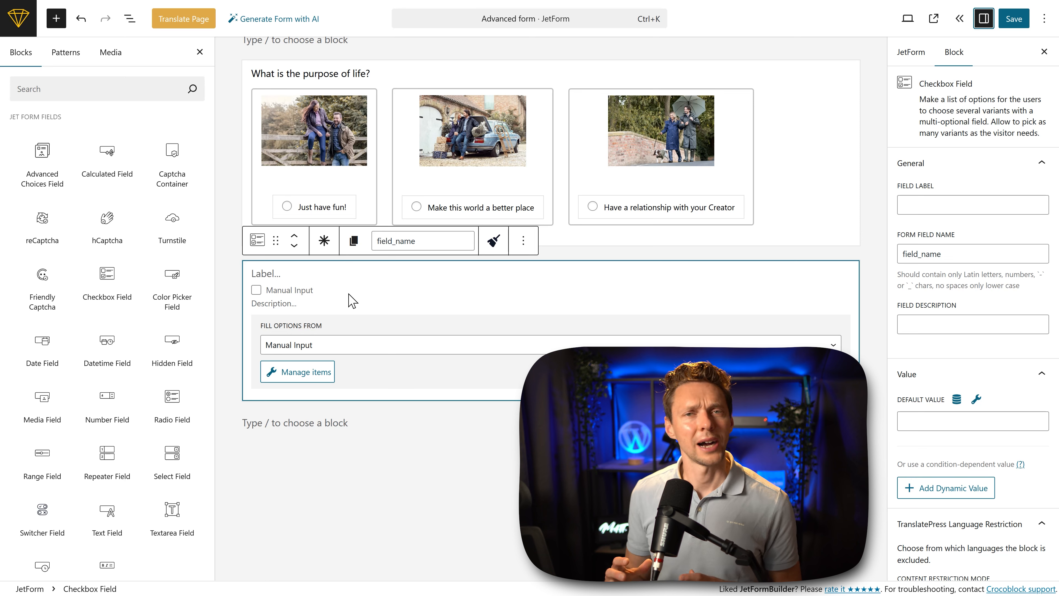
click(945, 211)
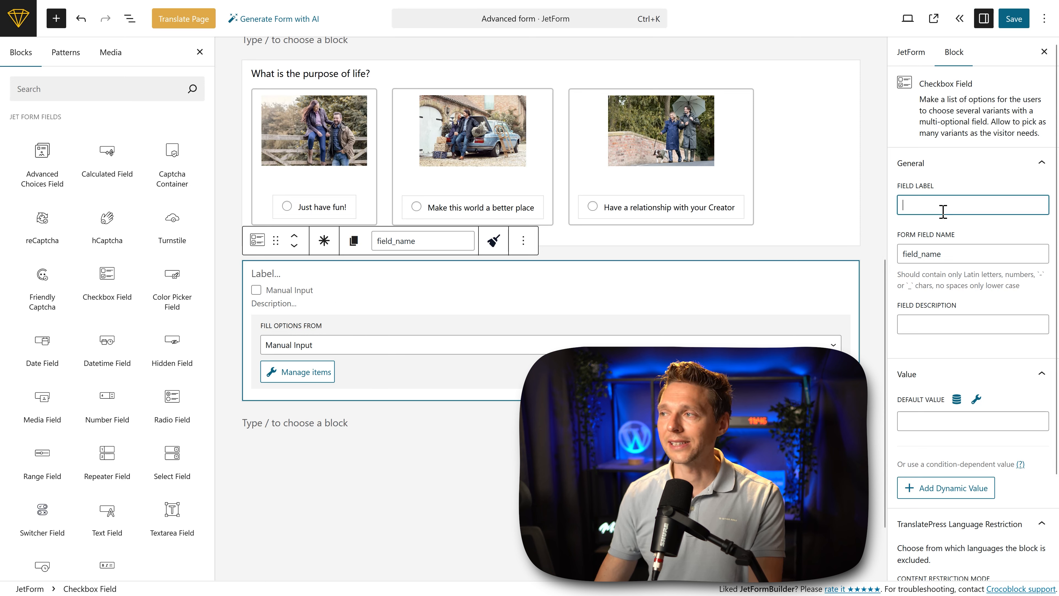
text(10 years from now...)
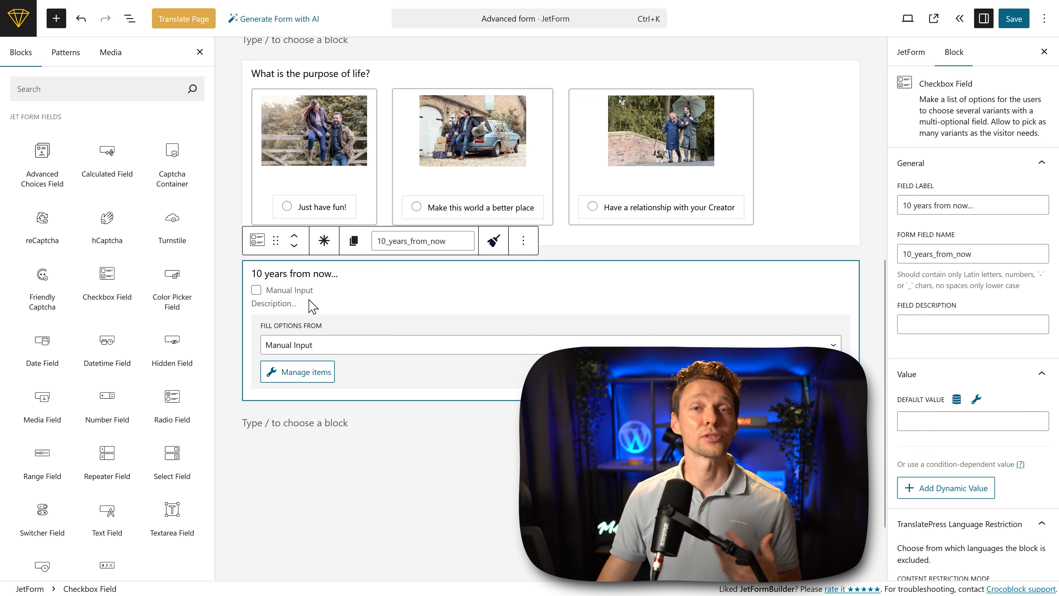
Step: Try Posts, Terms and Generate Dynamically as the checkbox field's option source, and return it to Manual Input
click(316, 349)
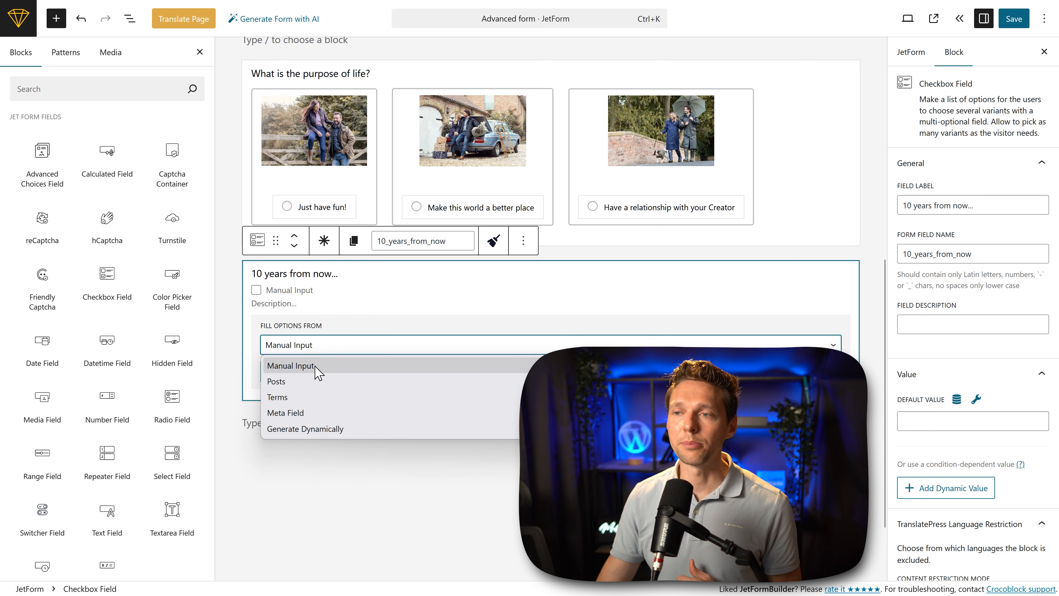
click(317, 381)
click(318, 346)
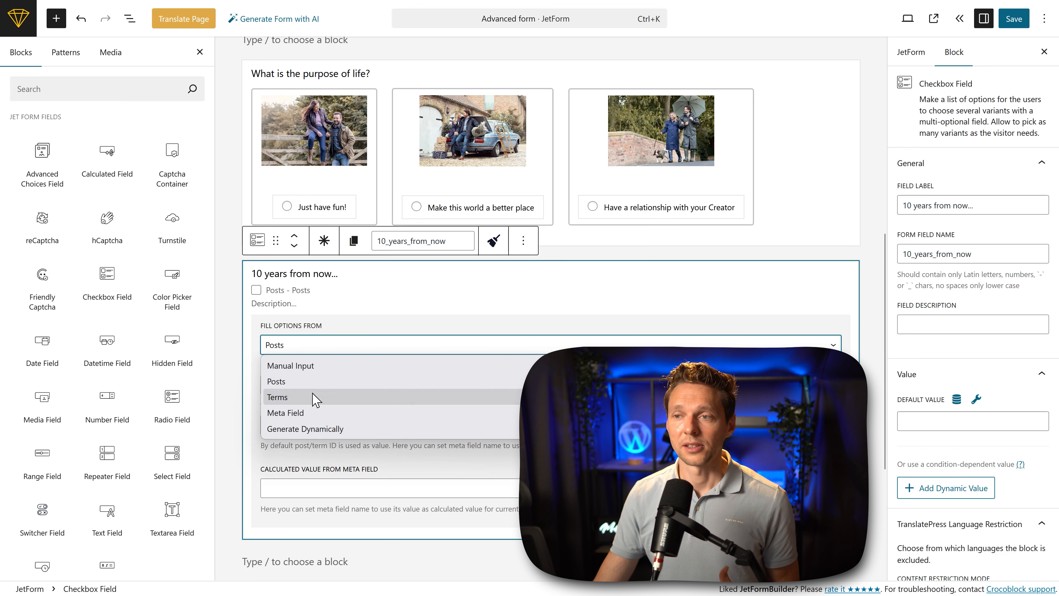
click(316, 397)
click(316, 349)
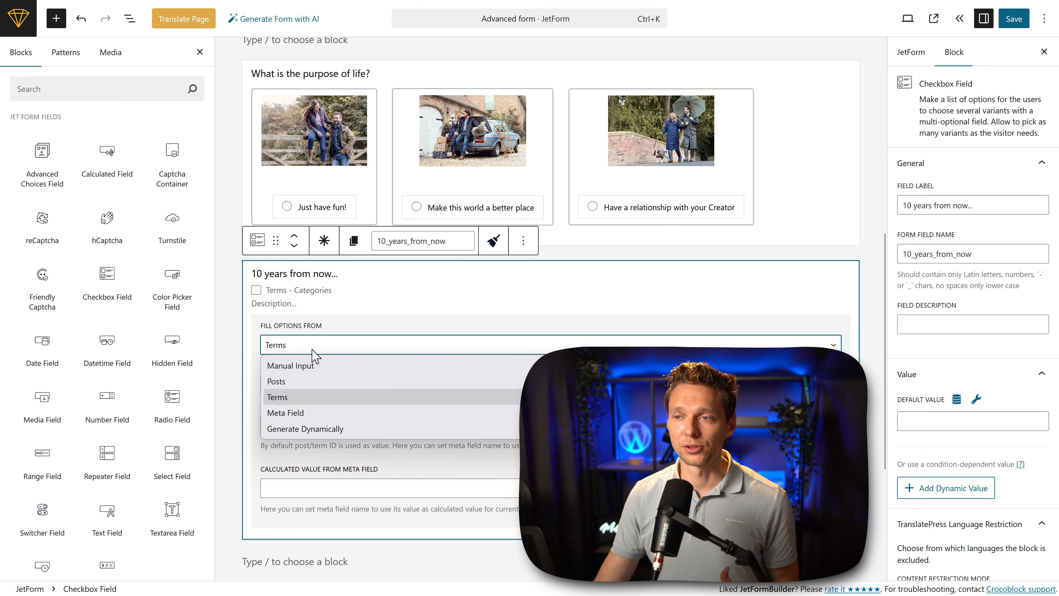
click(317, 430)
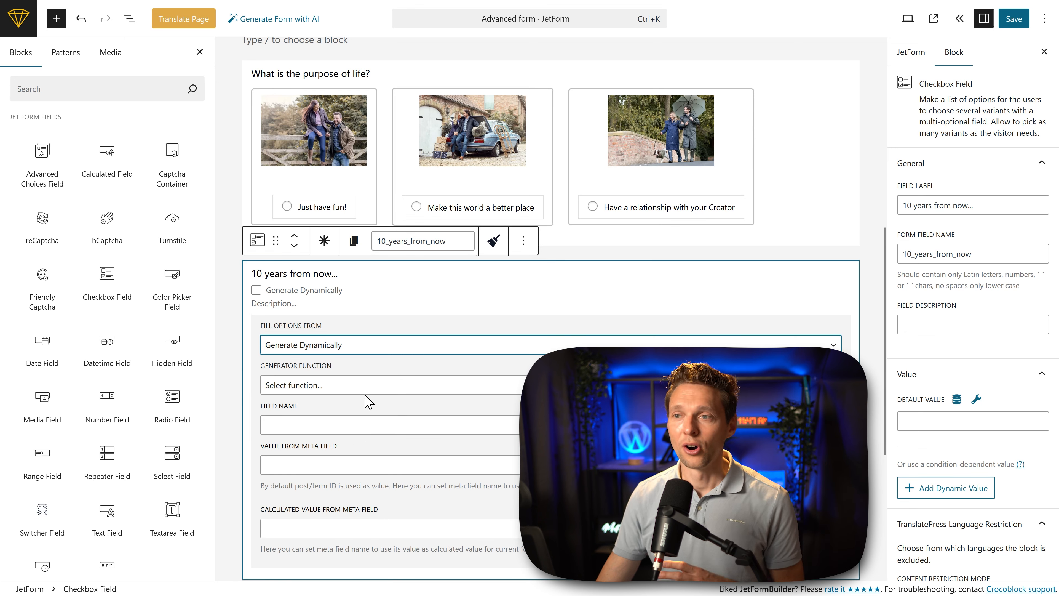
click(318, 352)
click(320, 364)
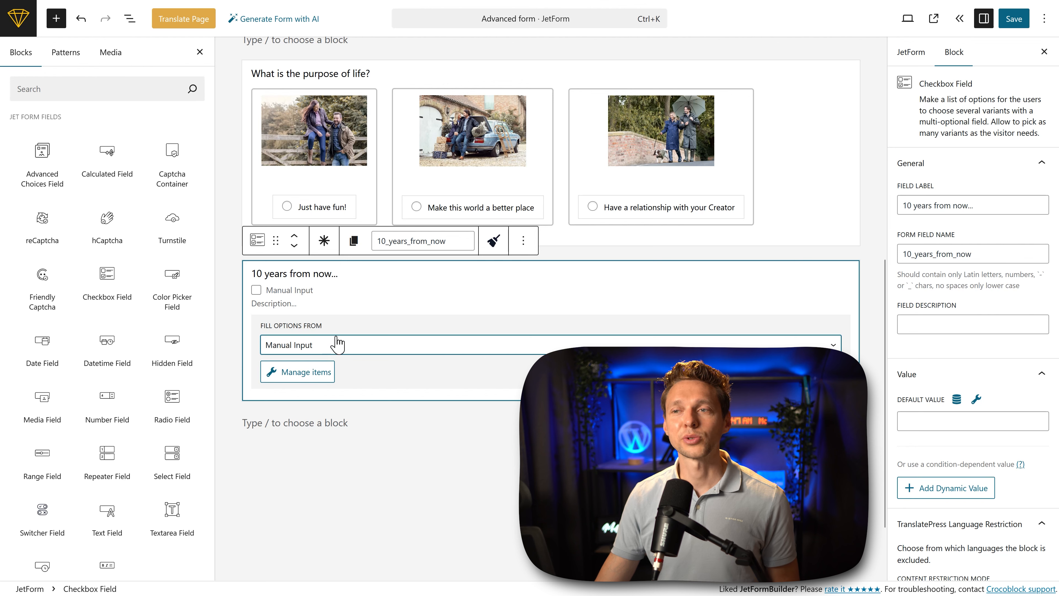
Step: Add a manual checkbox option labelled "I will have released my dreams" with the value 50
click(308, 378)
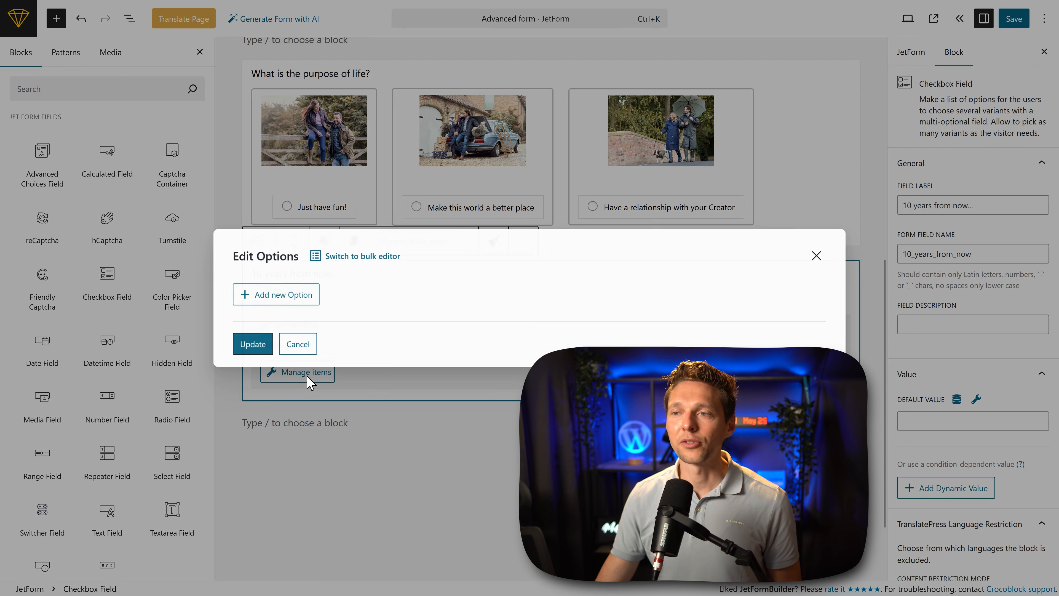
click(282, 303)
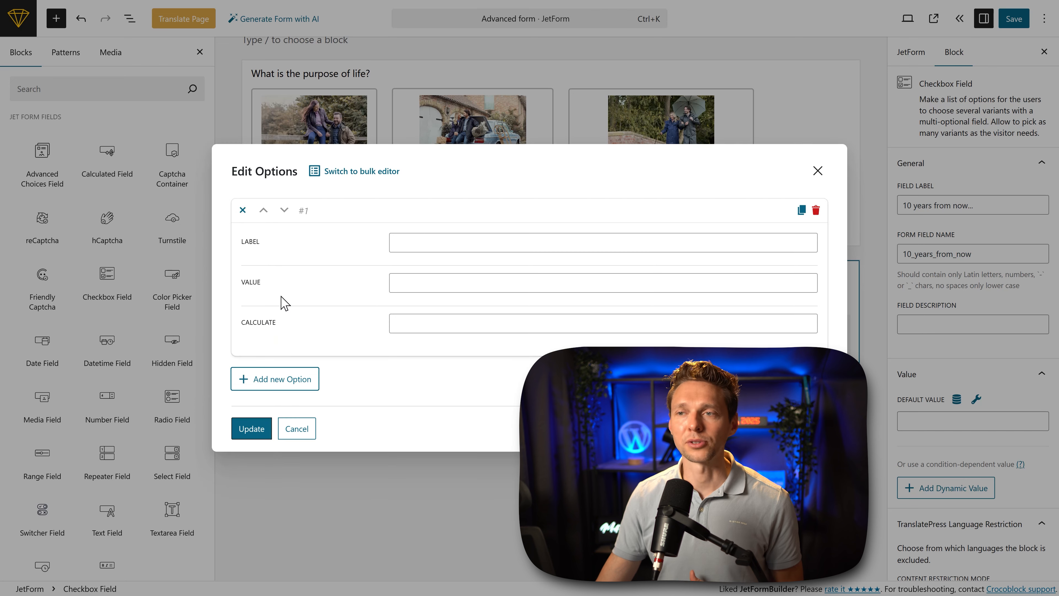
click(441, 246)
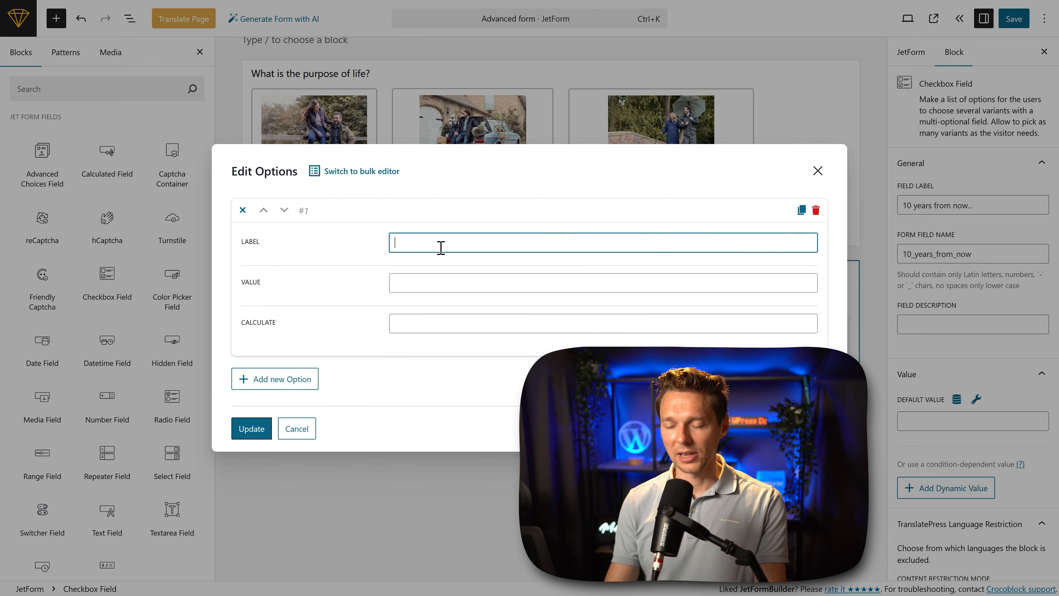
text(I will have released my dreams)
click(442, 284)
text(50)
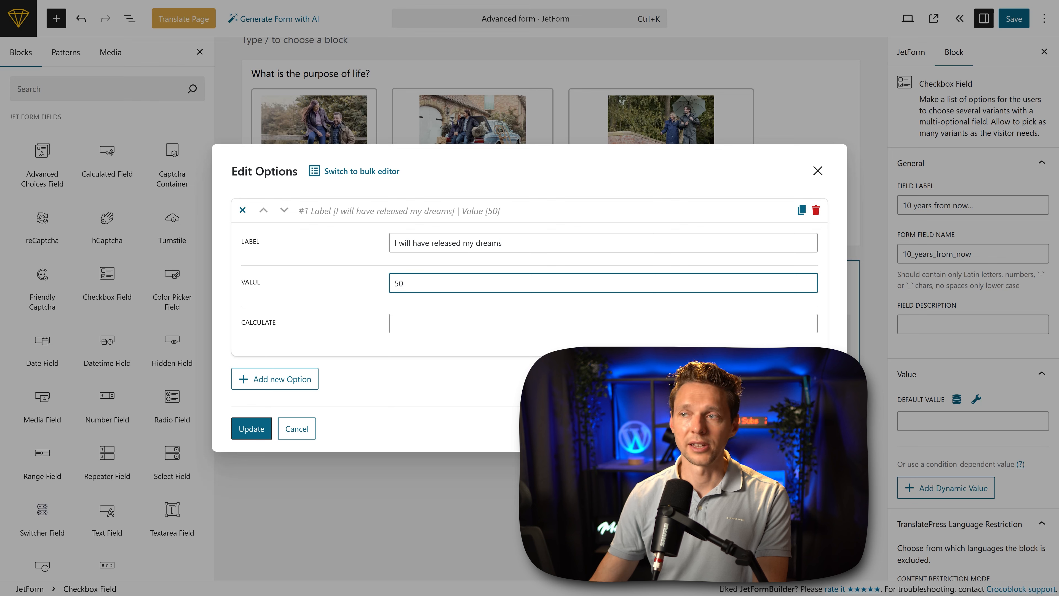
Step: Add options "I hope the economy doesn't change", "AI will have taken all jobs and we are poor", "I am married and having a bunch of great kids"
click(297, 379)
click(443, 356)
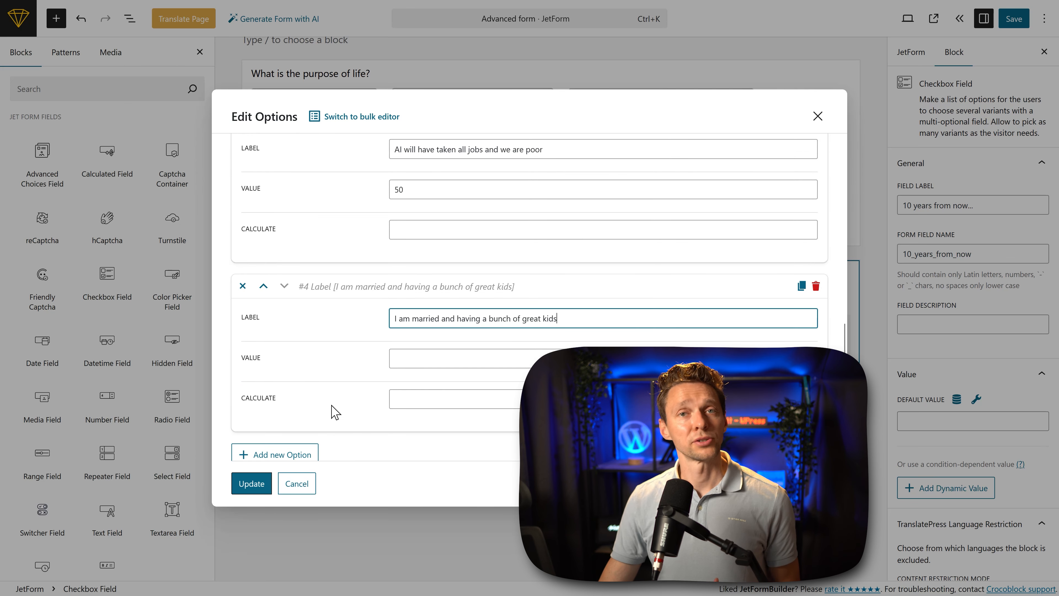
click(251, 486)
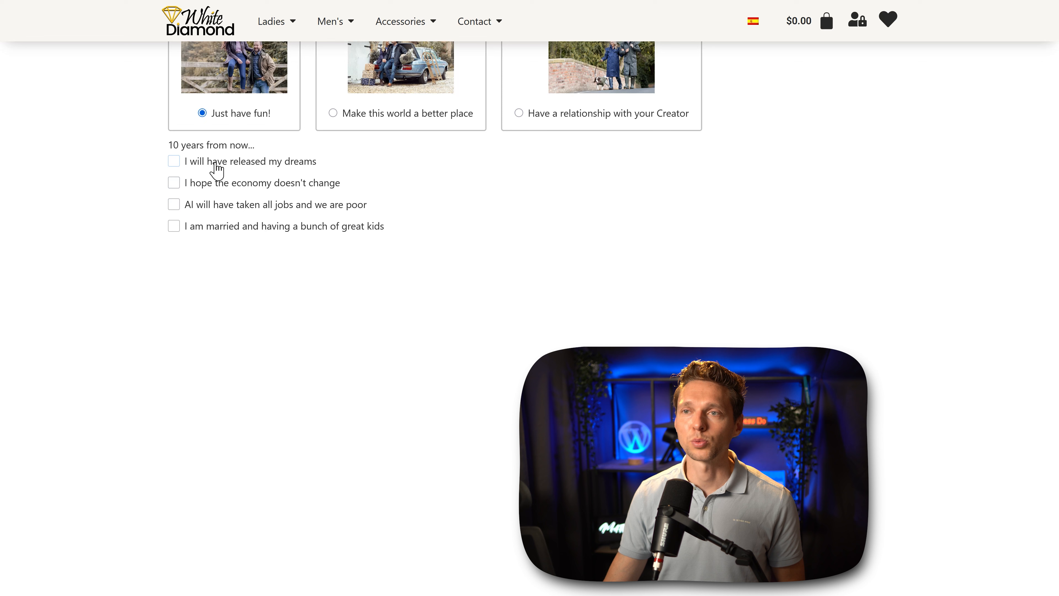
Step: Test multiple selection on the live form by ticking and unticking the "10 years from now..." checkbox options
click(212, 164)
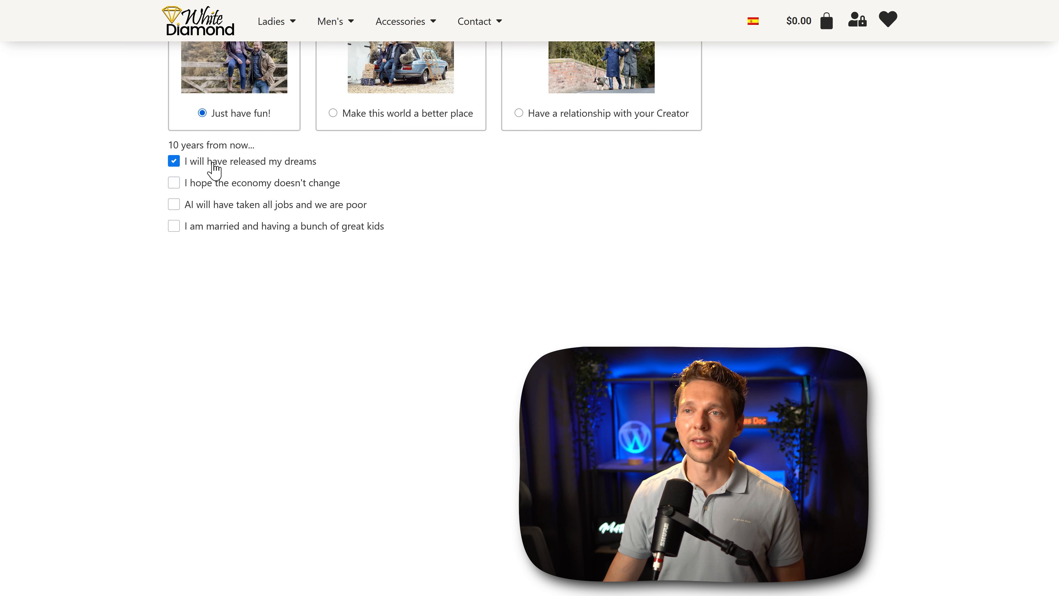
click(209, 186)
click(213, 206)
click(215, 228)
click(213, 207)
click(209, 185)
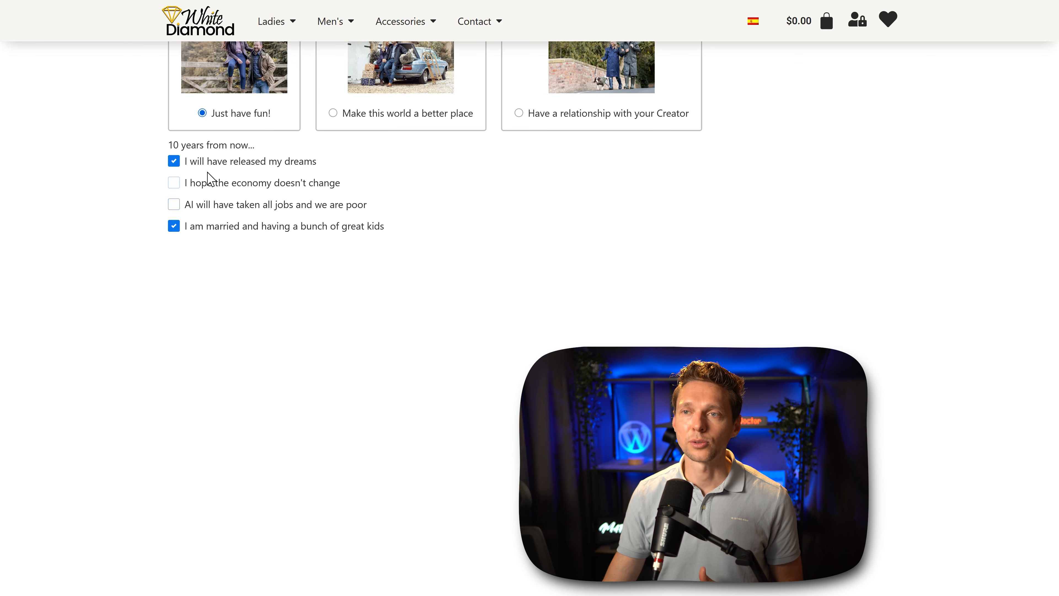
click(210, 165)
click(212, 163)
click(212, 184)
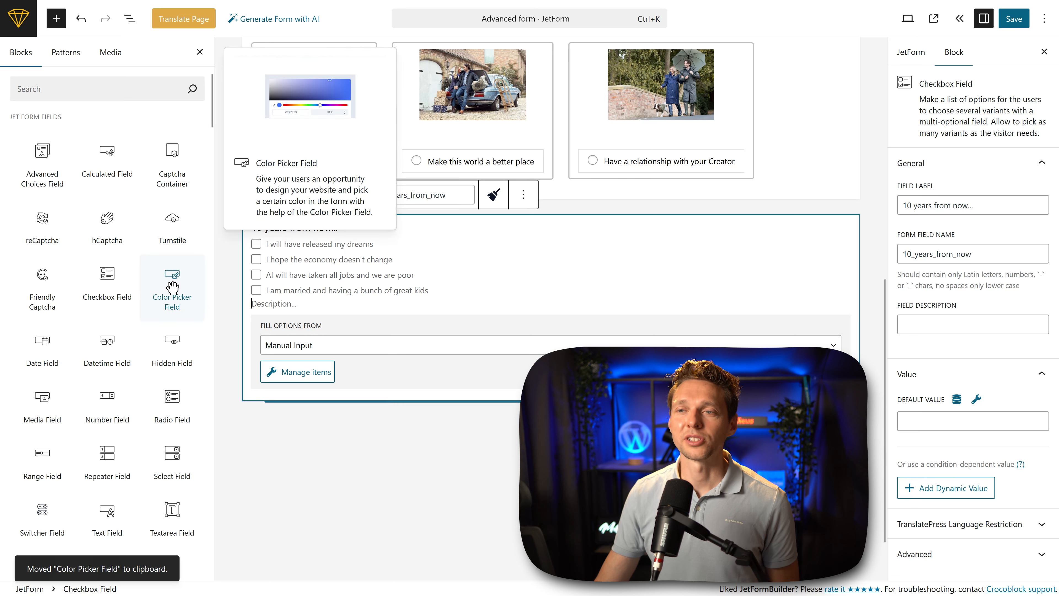
Step: Add a Color Picker Field below the checkbox field and open the "What is your favorite color?" picker on the live form
click(172, 287)
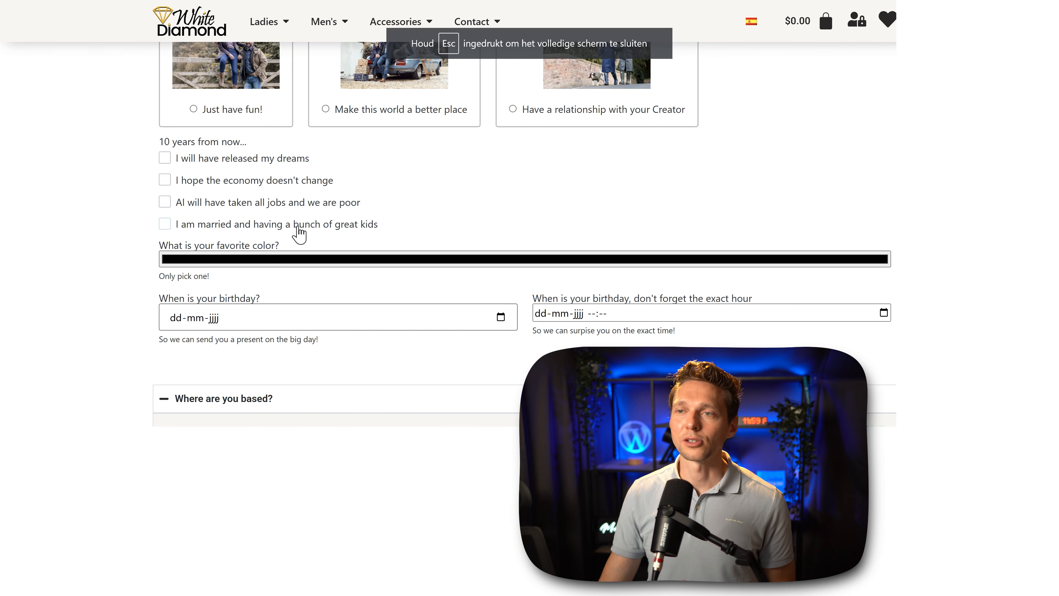
click(282, 263)
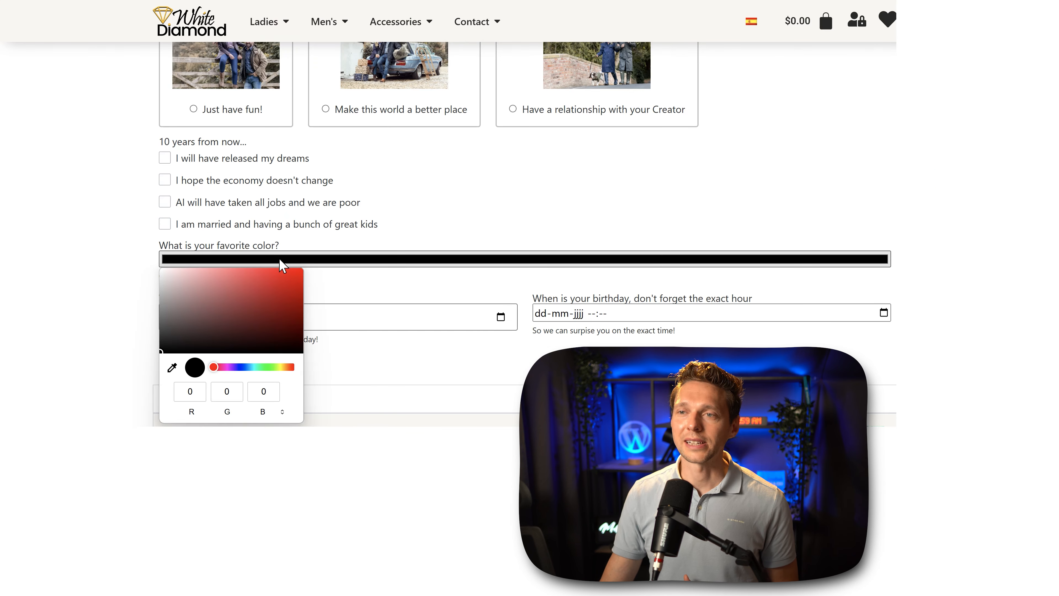
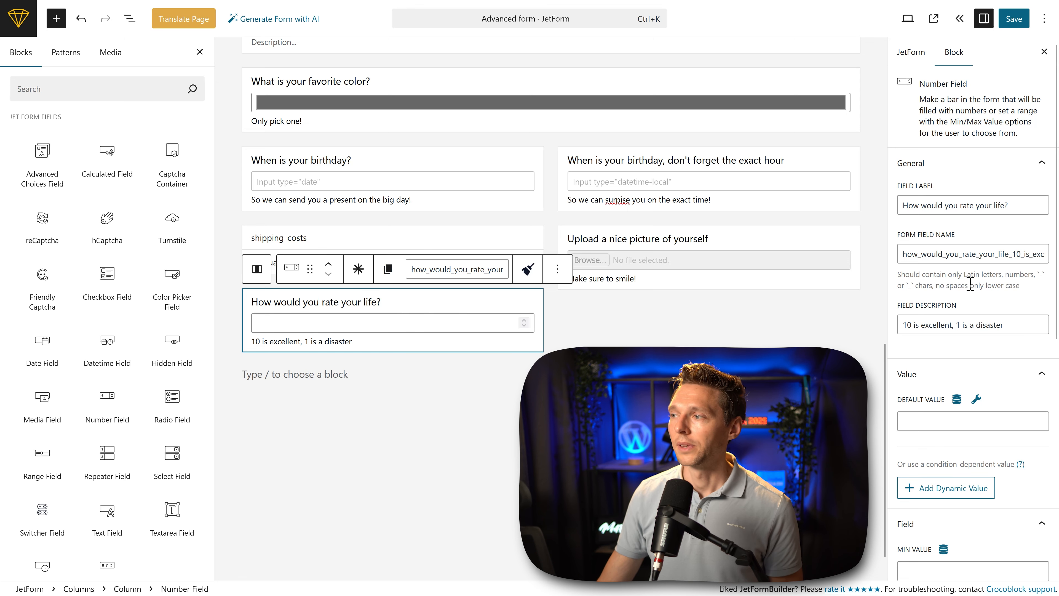
Step: Set the "How would you rate your life?" number field to minimum value 1, maximum value 10 and step 1
middle_click(976, 350)
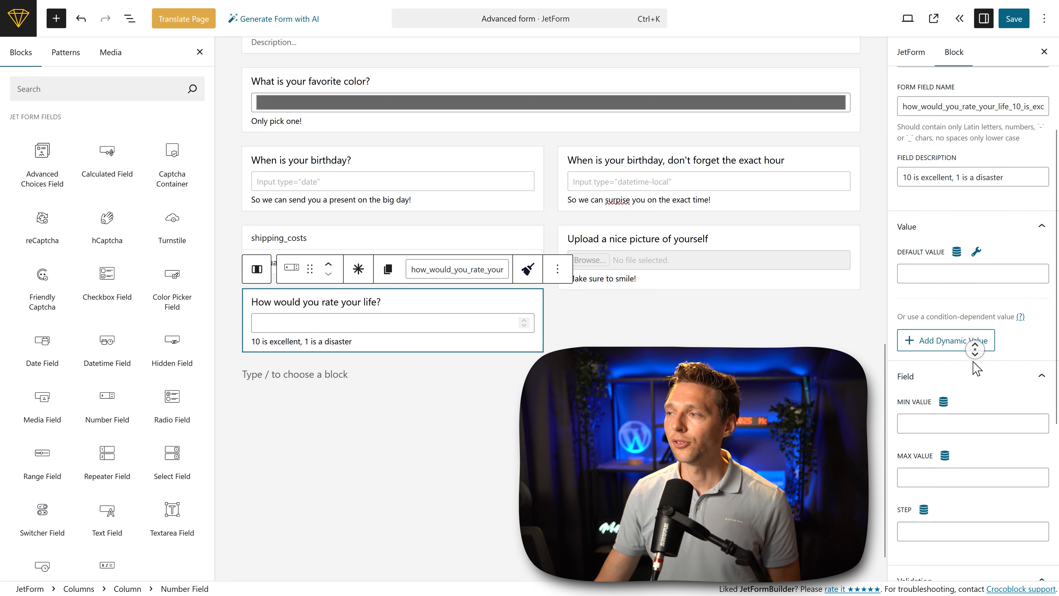
click(941, 348)
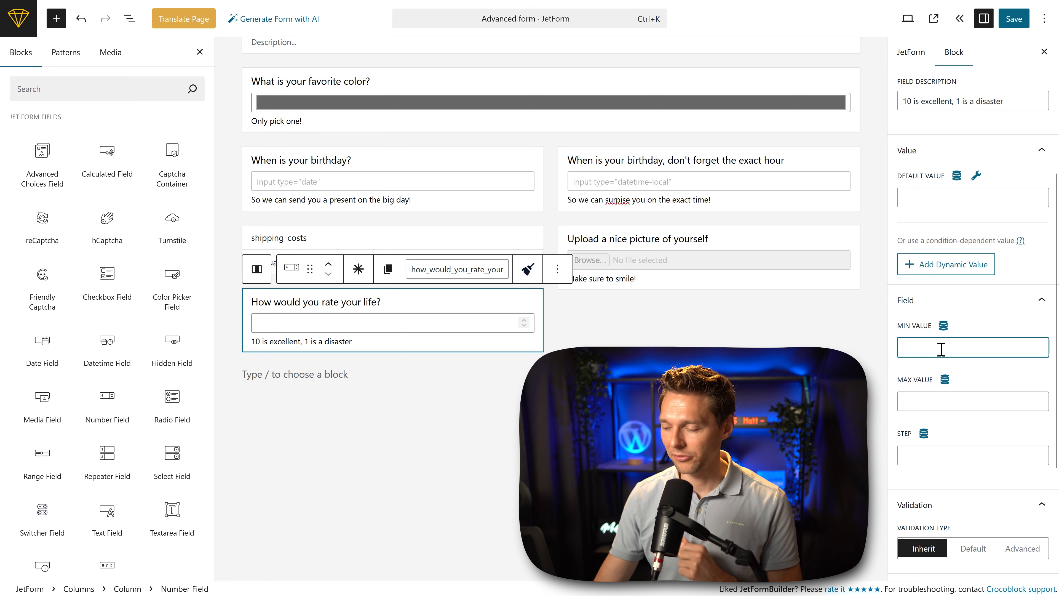
text(1)
click(970, 406)
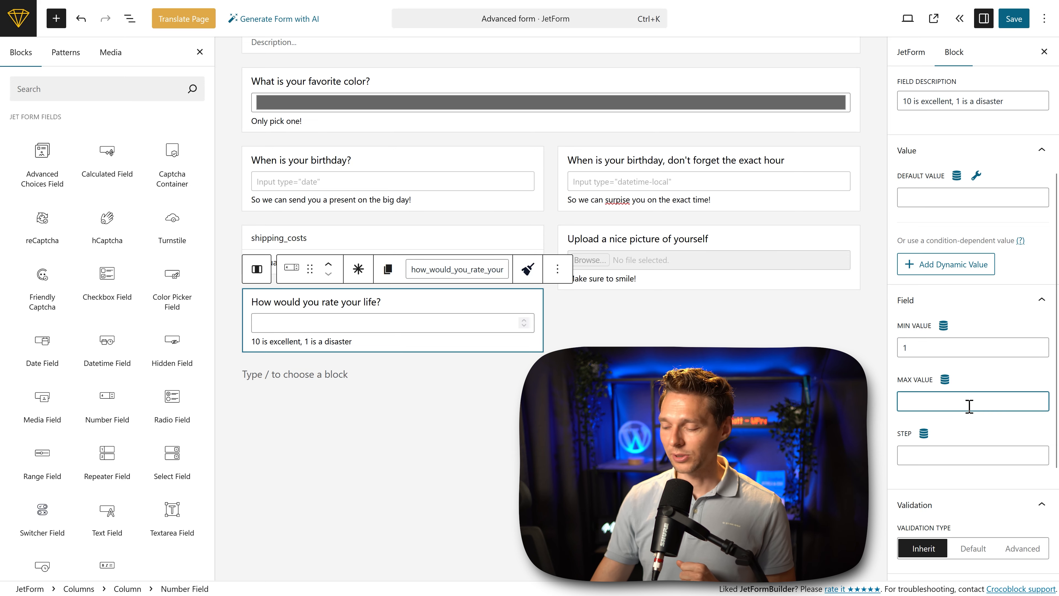
text(10)
click(961, 459)
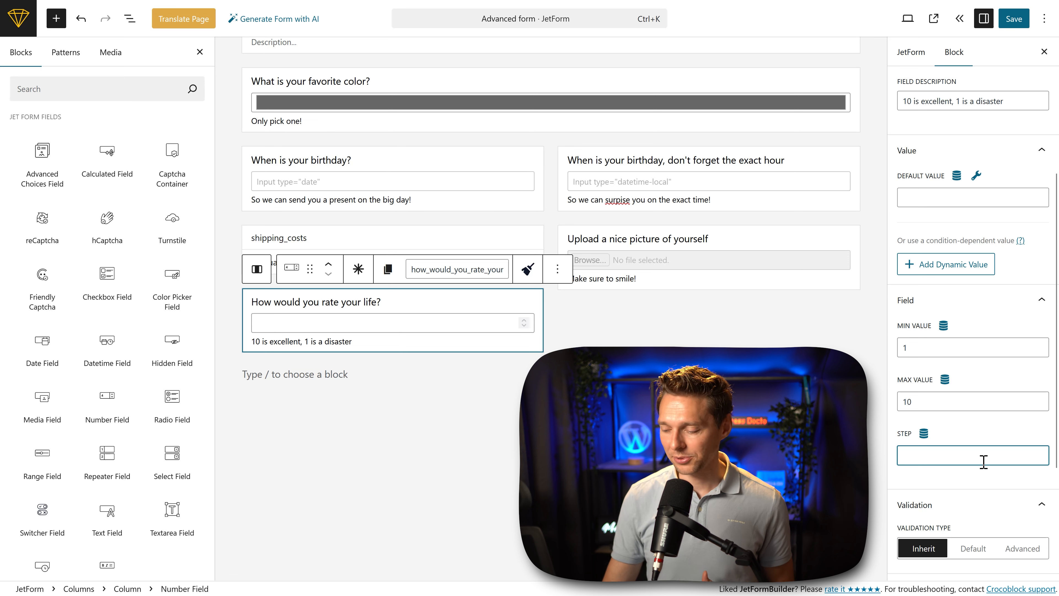
text(1)
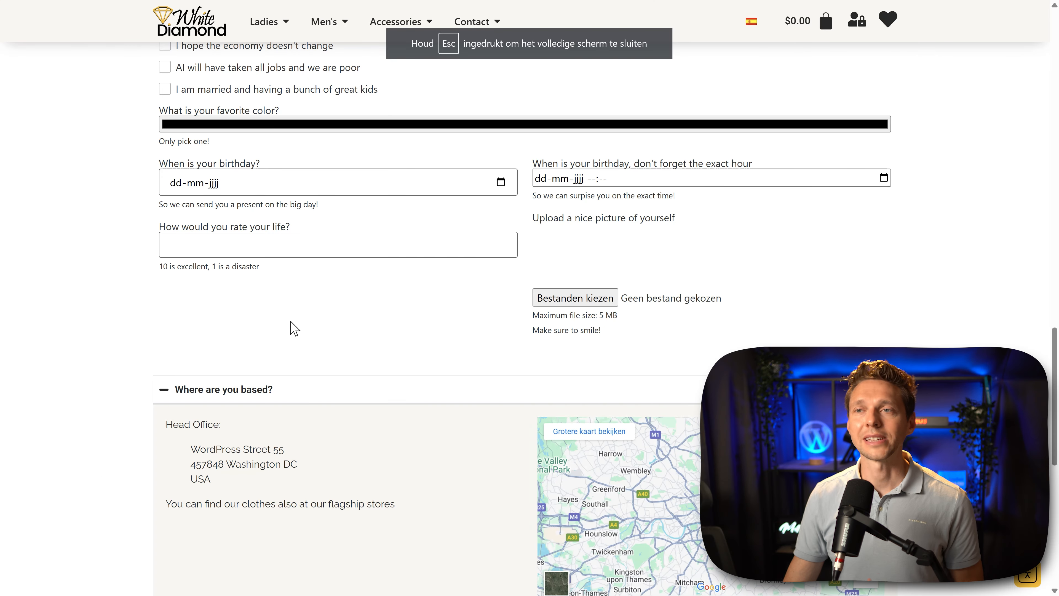
Step: Test the "How would you rate your life?" field on the live form by stepping its value and entering 5.5
click(288, 254)
scroll(288, 253, up, 1)
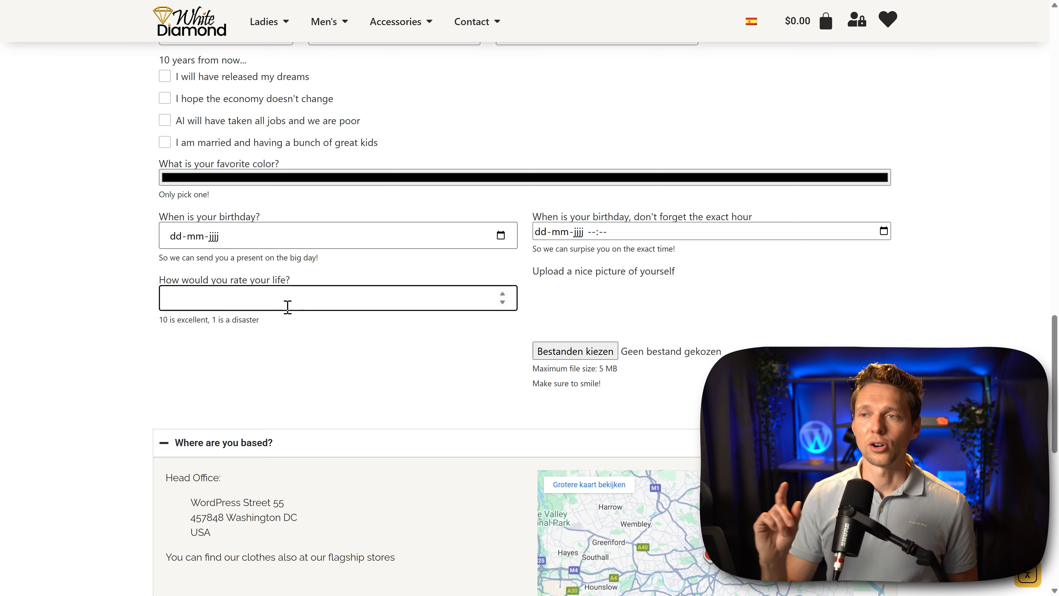
click(504, 294)
click(503, 302)
click(503, 302)
click(503, 302)
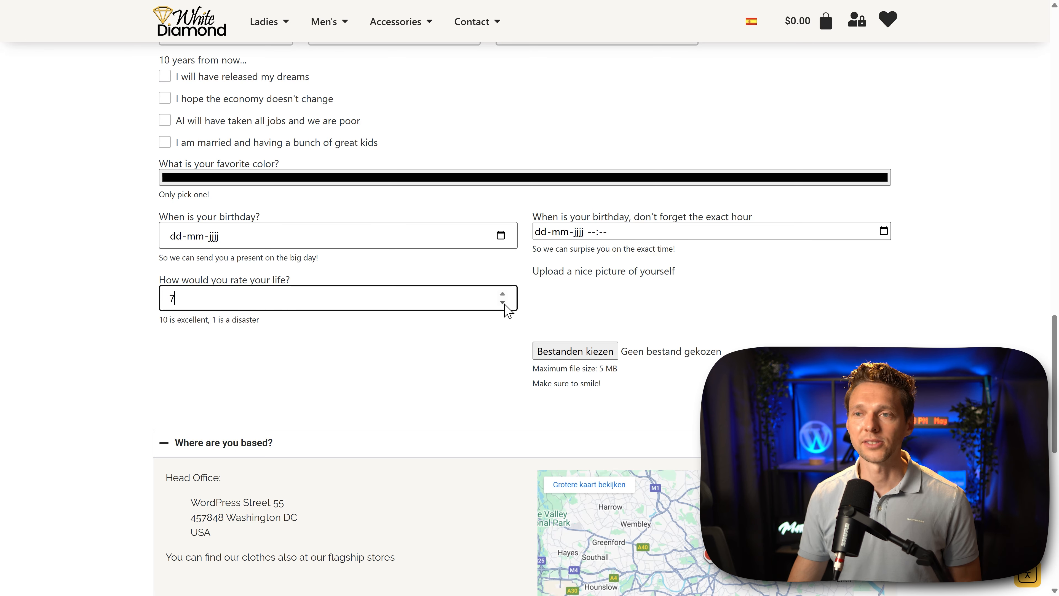
click(503, 303)
click(503, 302)
text(.5)
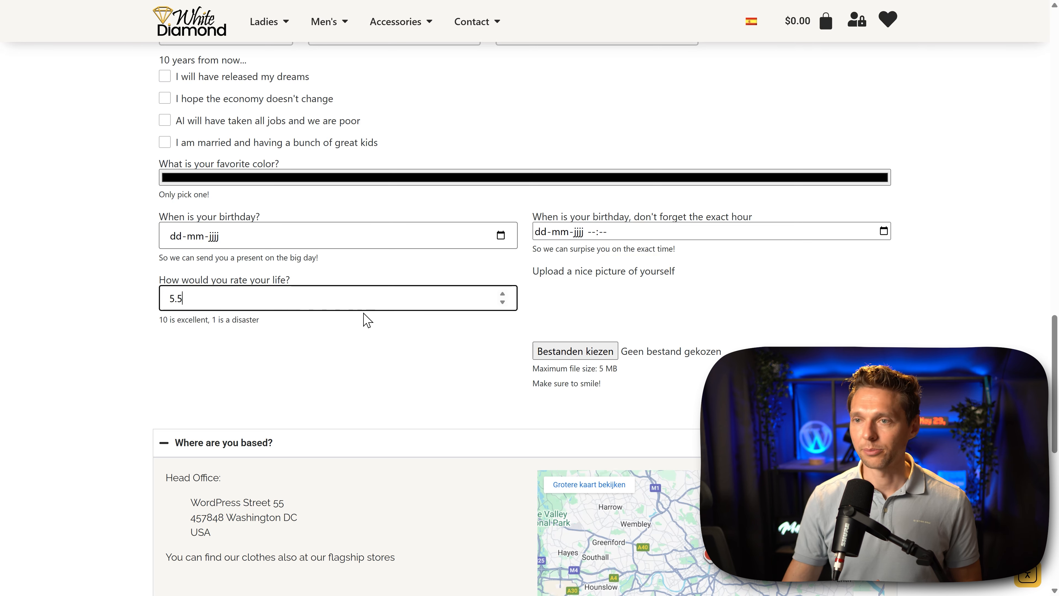
Step: Step the life rating on the live form downwards to check its lower range
click(267, 326)
click(494, 297)
click(503, 302)
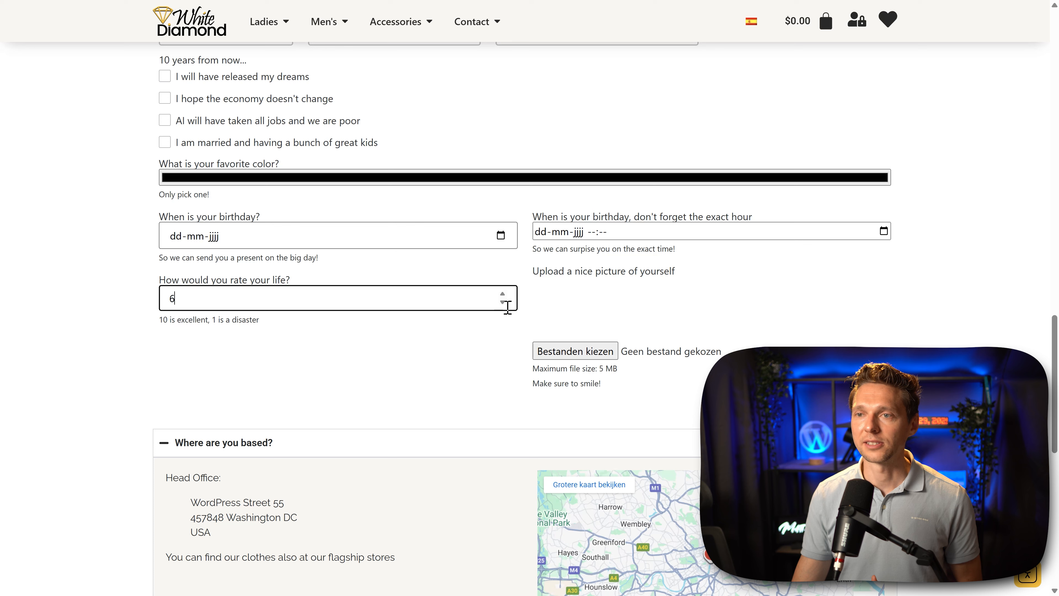
click(503, 303)
click(503, 302)
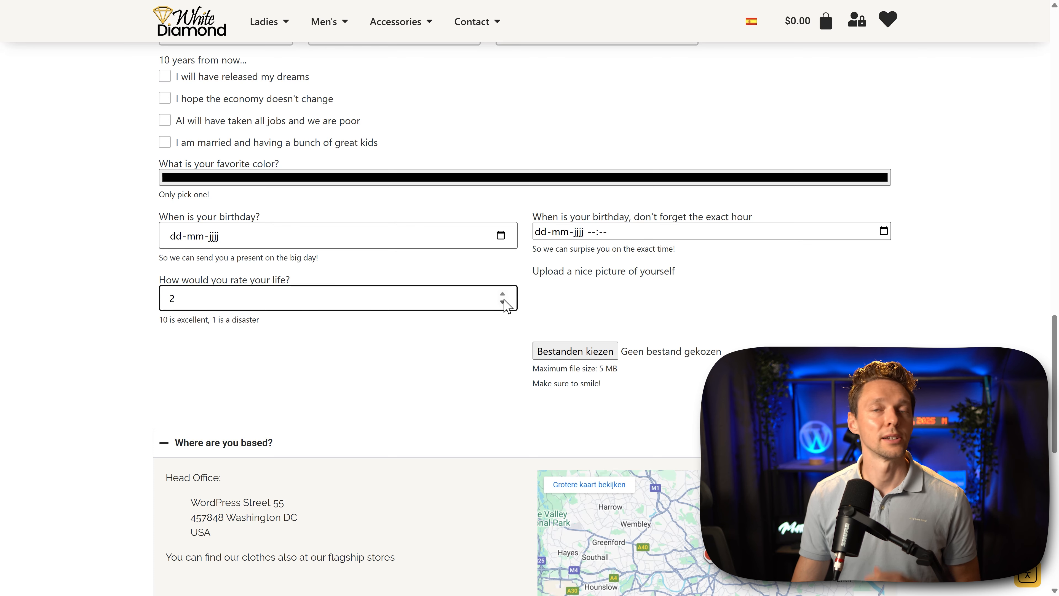
click(503, 302)
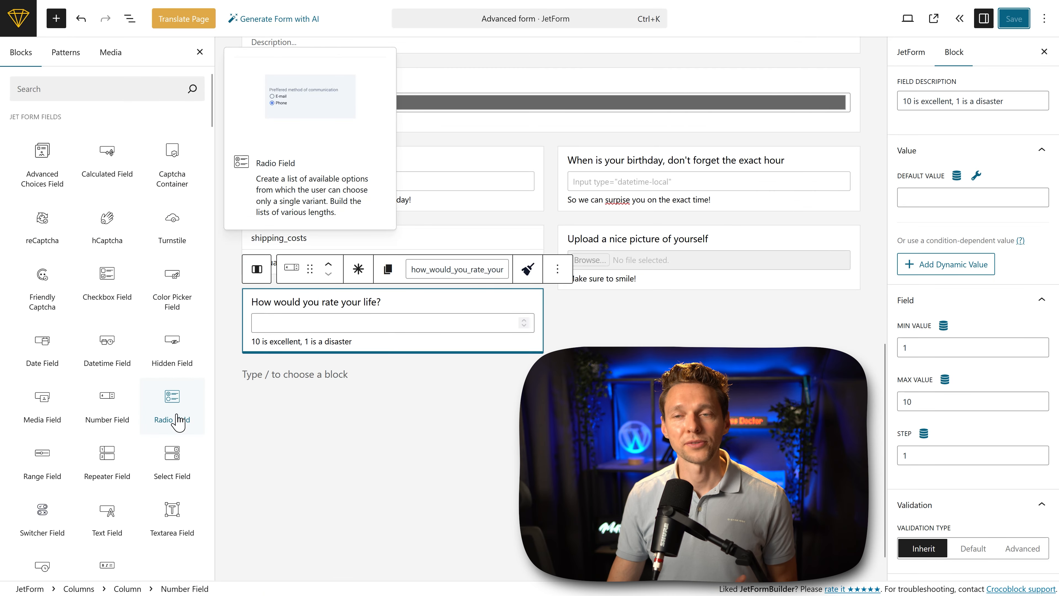
Step: Add a Radio Field below the picture upload field, filled from Manual Input, and add a first blank option to it
drag(177, 421, 647, 298)
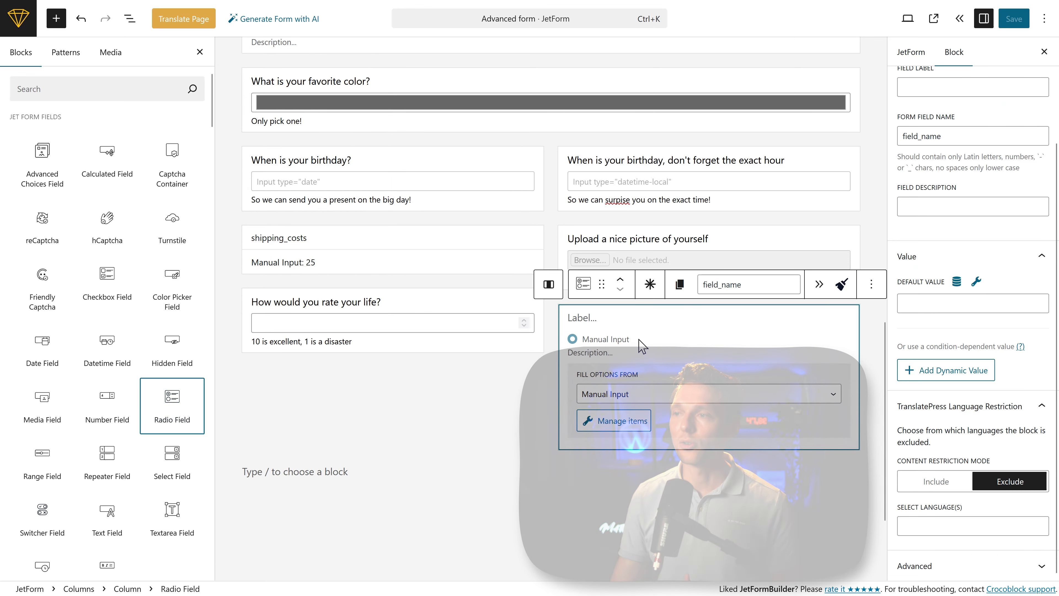
click(631, 396)
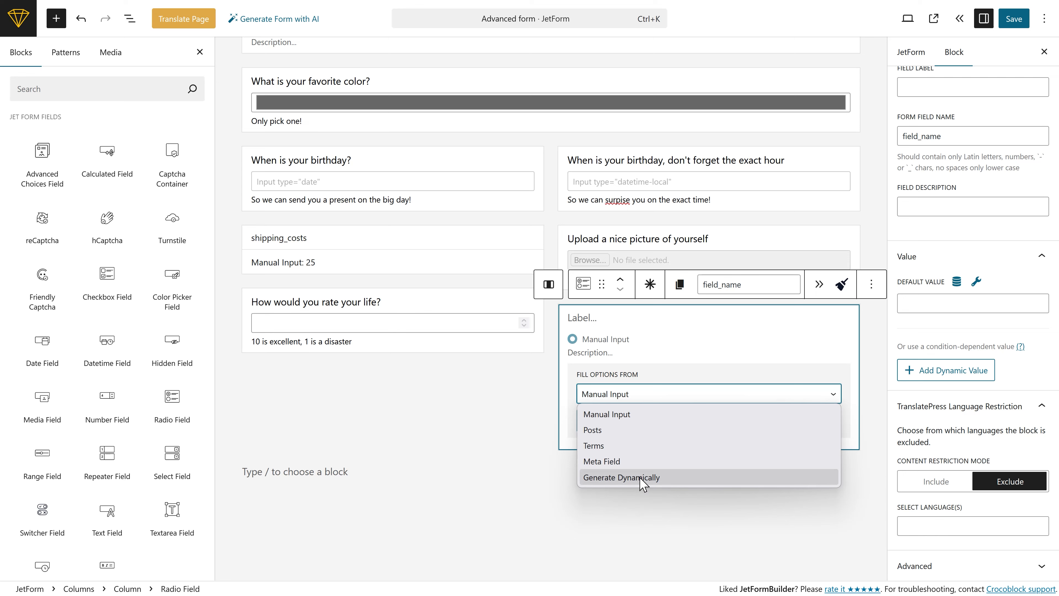
click(628, 414)
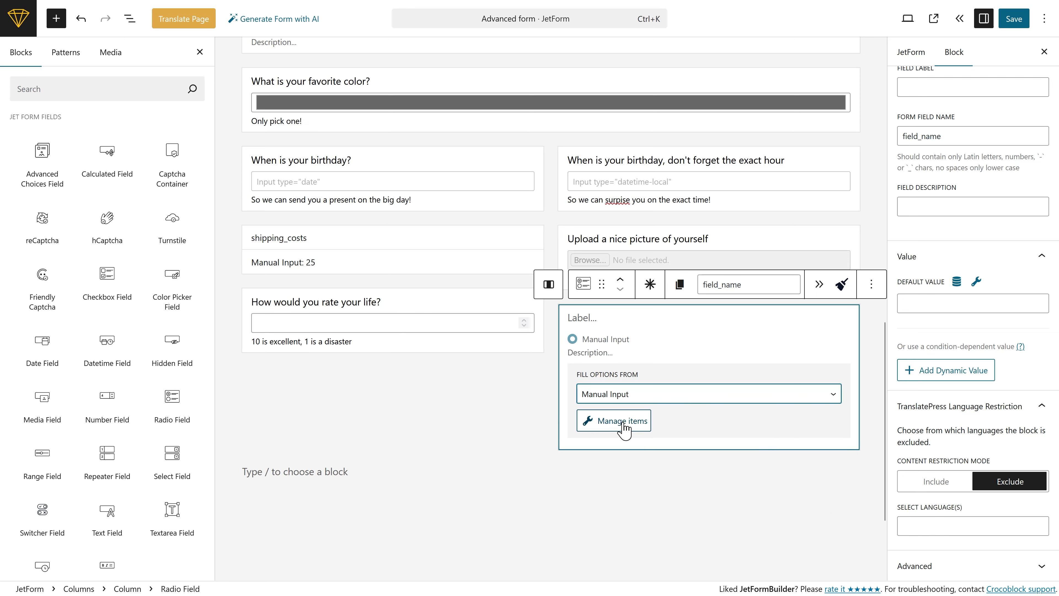
click(625, 422)
click(294, 299)
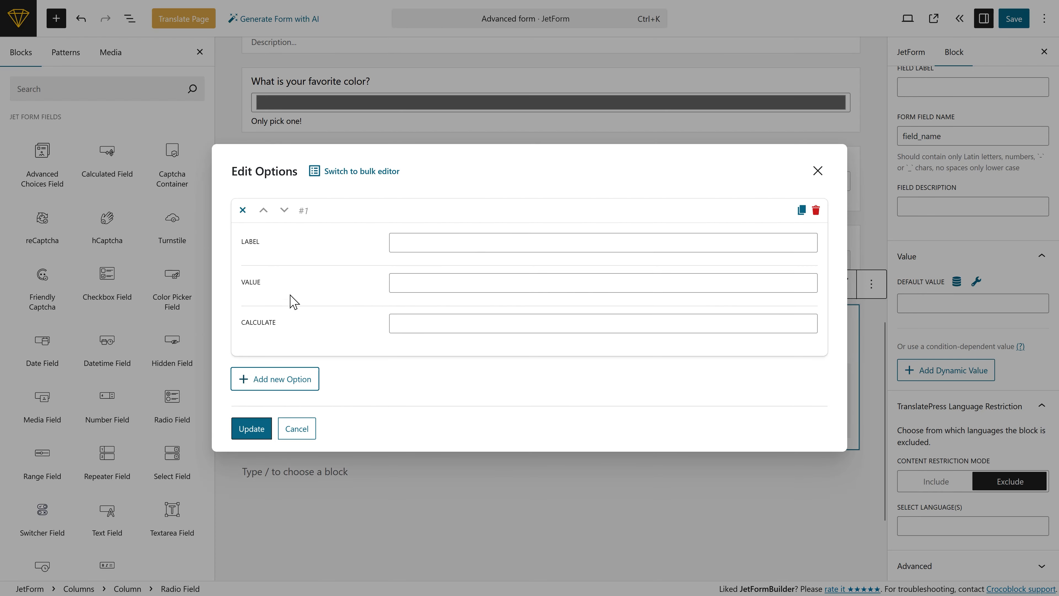
click(450, 241)
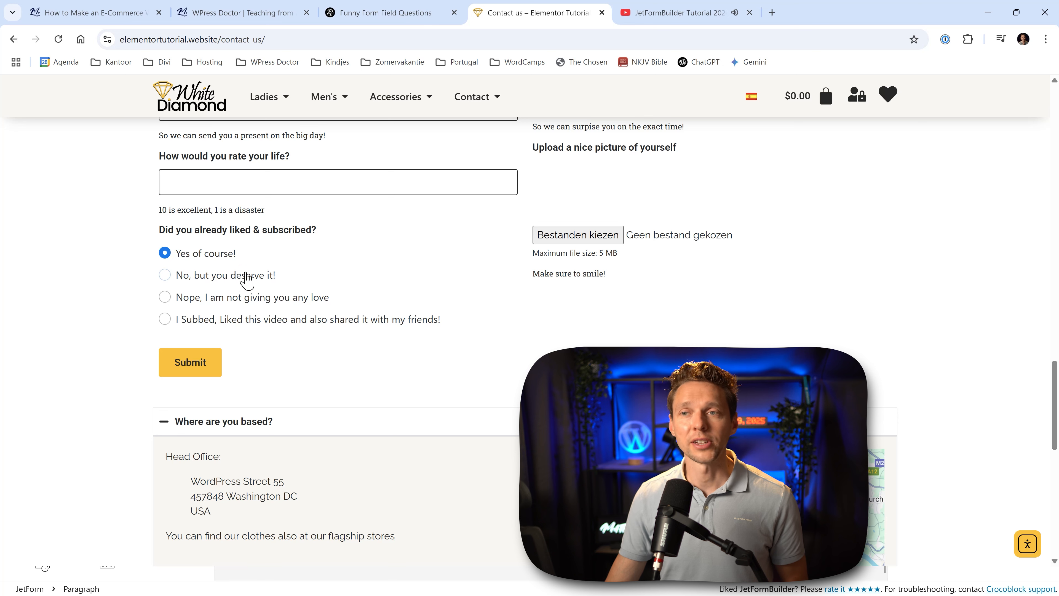
Step: Test the live "Did you already liked & subscribed?" radio options, ending on "I Subbed, Liked this video and also shared it with my friends!"
click(246, 276)
click(213, 298)
click(215, 321)
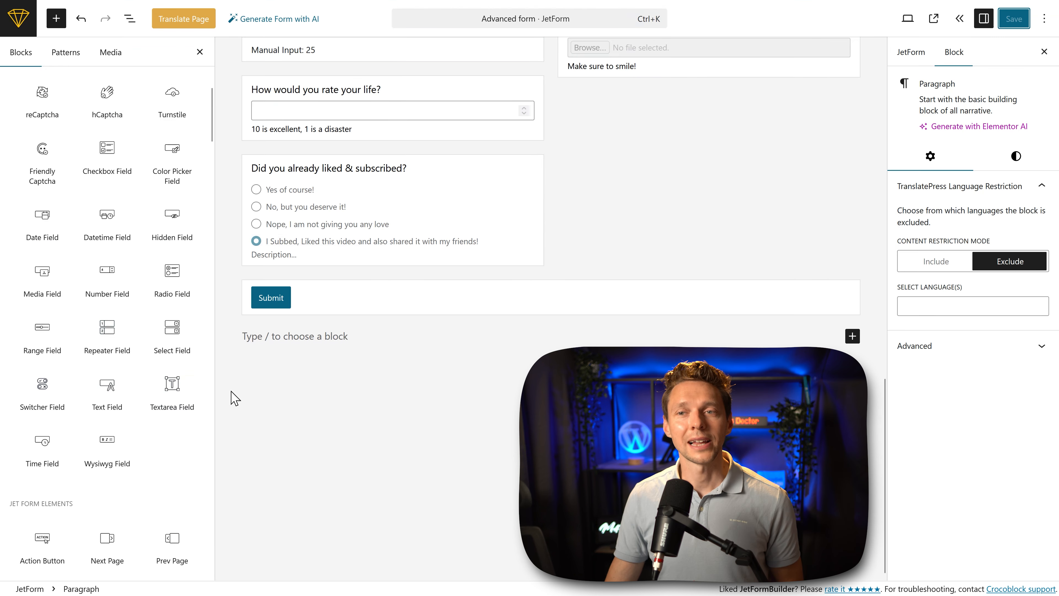
Step: Add a Range Field below the radio question and move the "How would you rate your good decision making?" slider on the live form
mouse_move(34, 352)
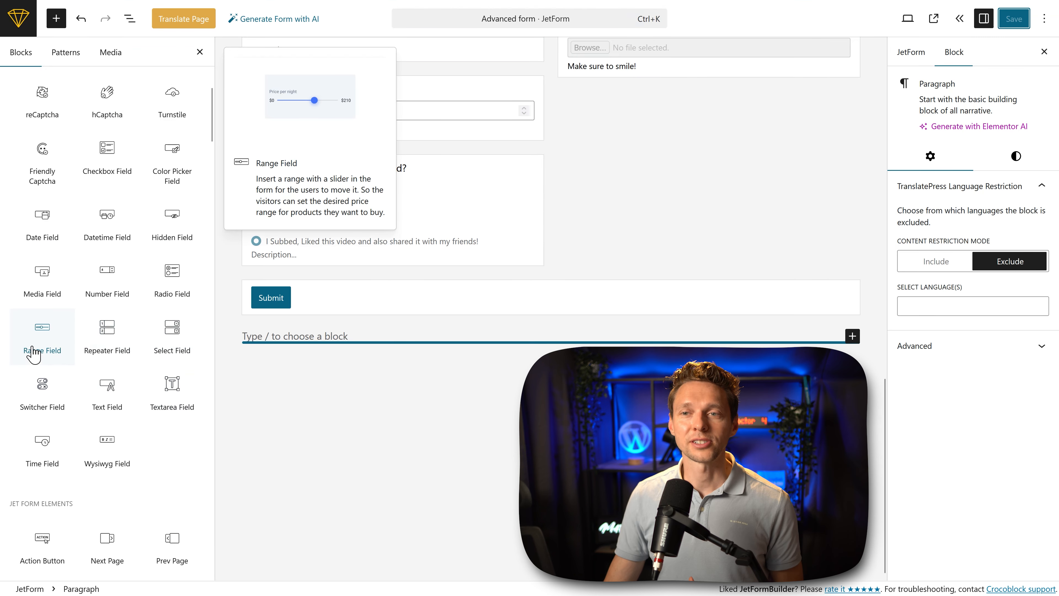
drag(33, 353, 300, 301)
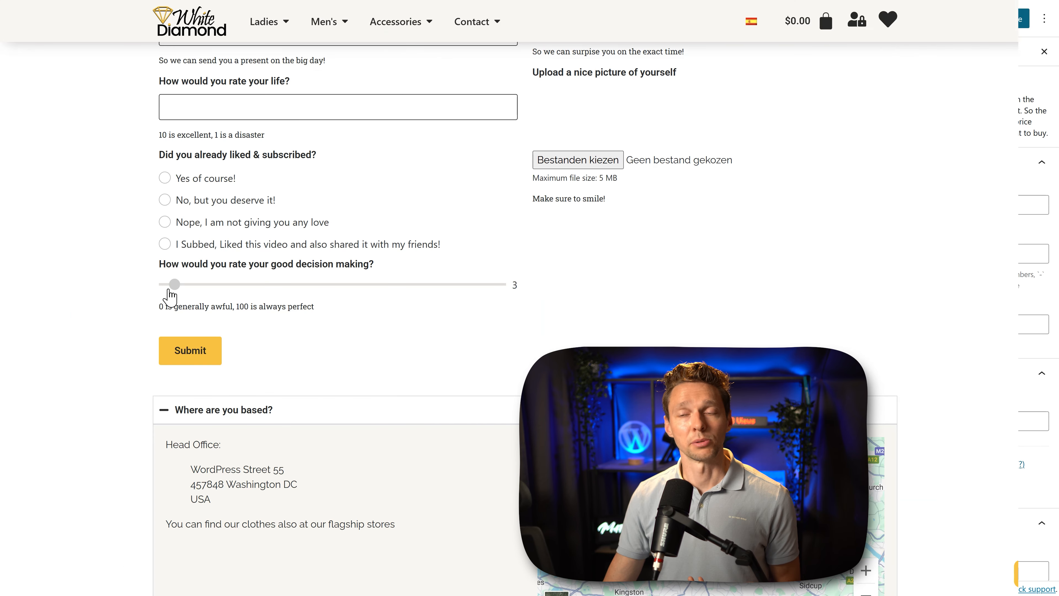
drag(170, 291, 403, 300)
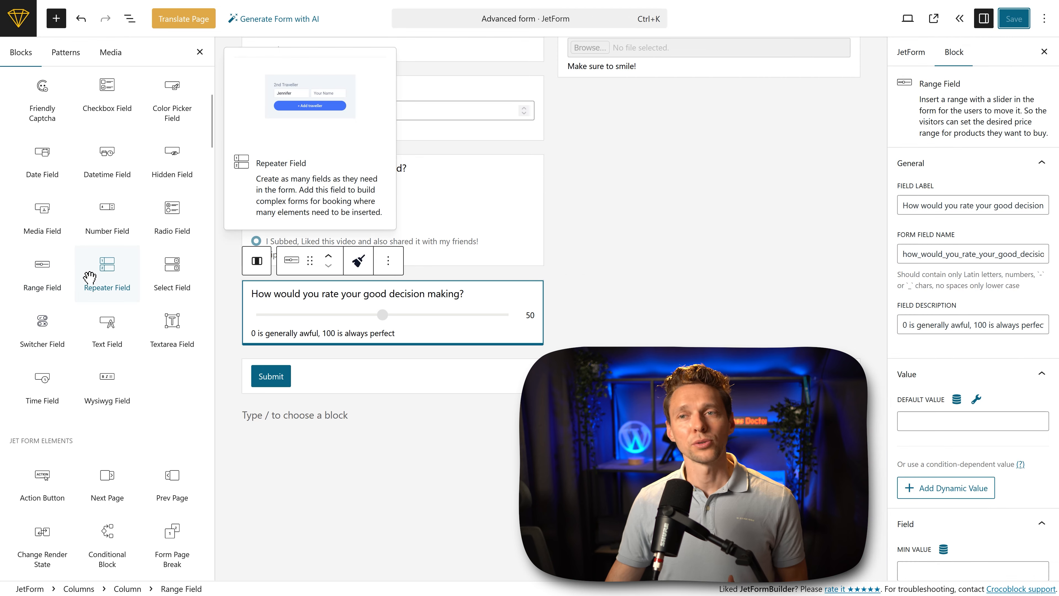
Step: Add a Repeater Field above the Submit button and place a Text Field labelled "Name:" inside it
drag(111, 273, 610, 322)
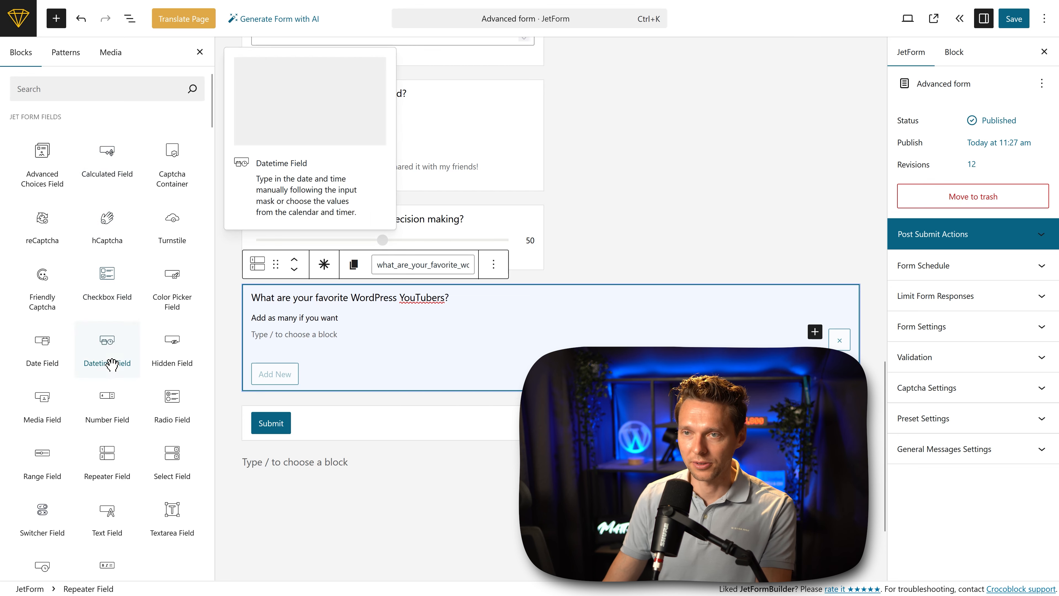
drag(42, 148, 279, 345)
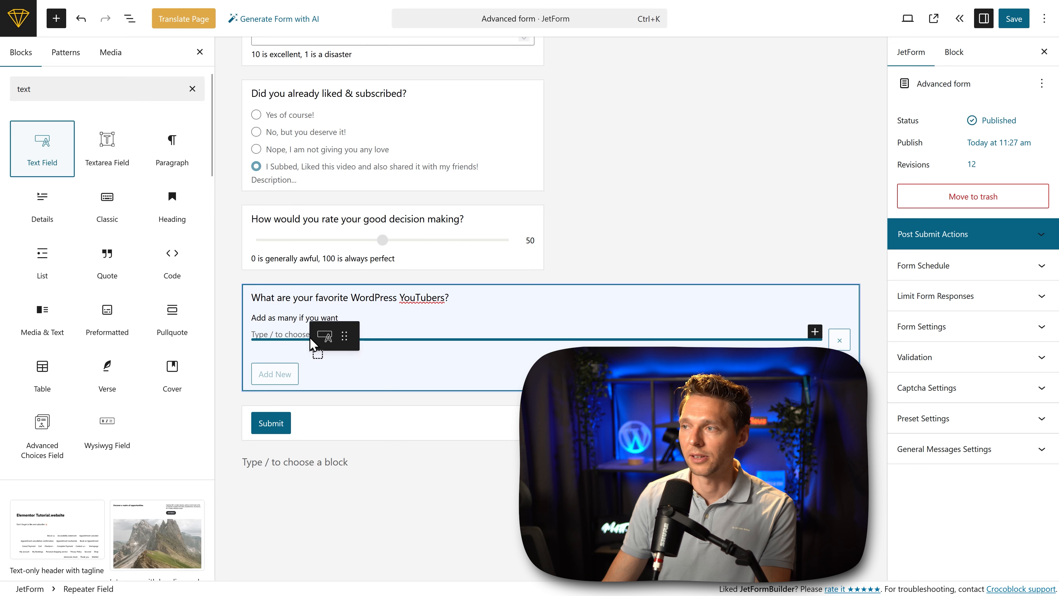
click(278, 342)
text(N)
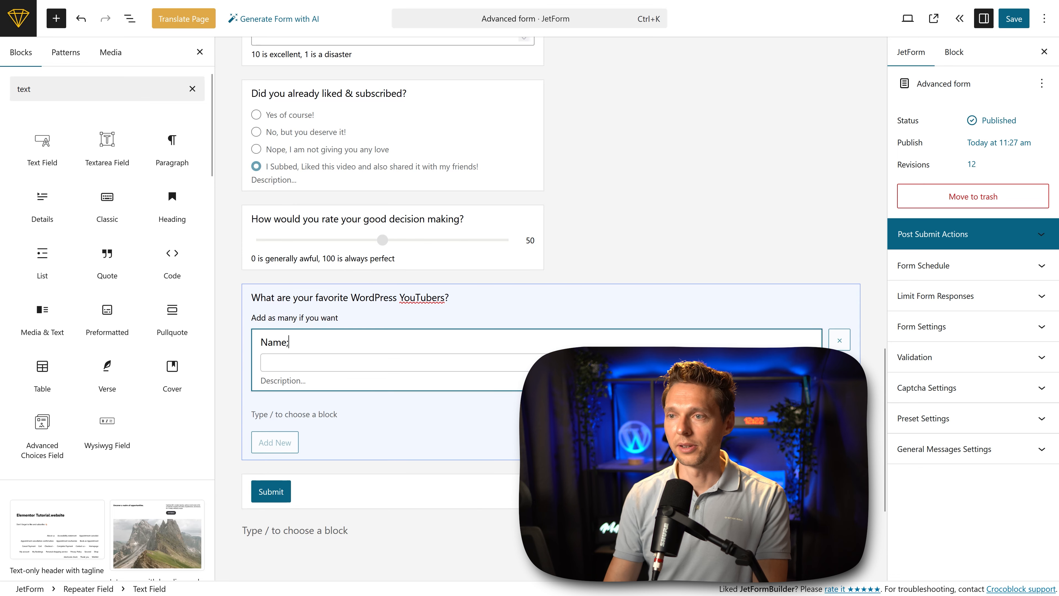
text(ame;)
key(BackSpace)
text(:)
Step: Add Text Fields labelled "Channel URL" and "Why do you like them?" beside "Name:" in the repeater, and save the form
drag(49, 156, 818, 346)
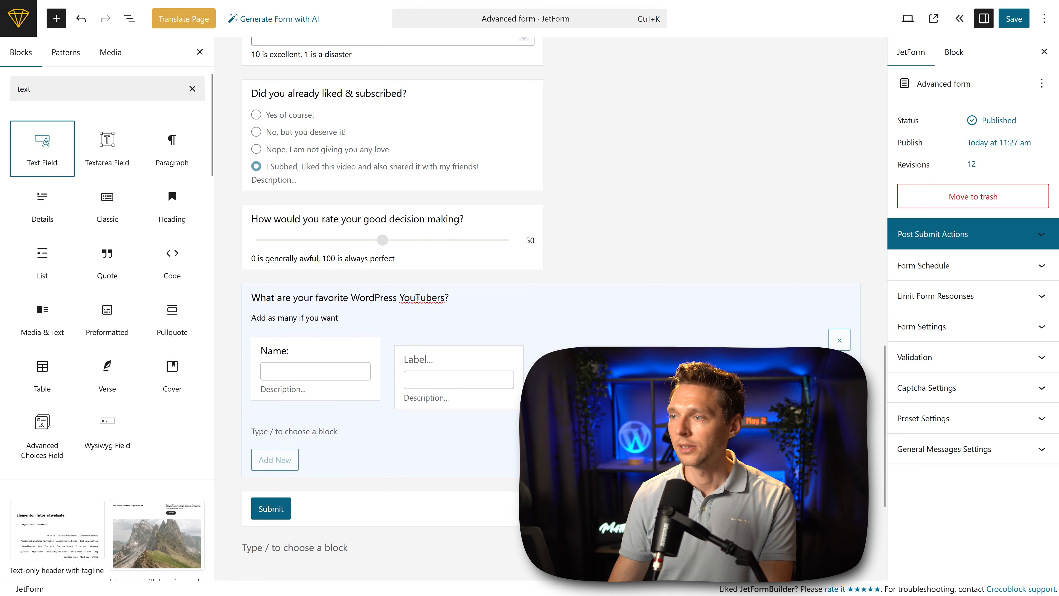
click(432, 364)
text(Ch)
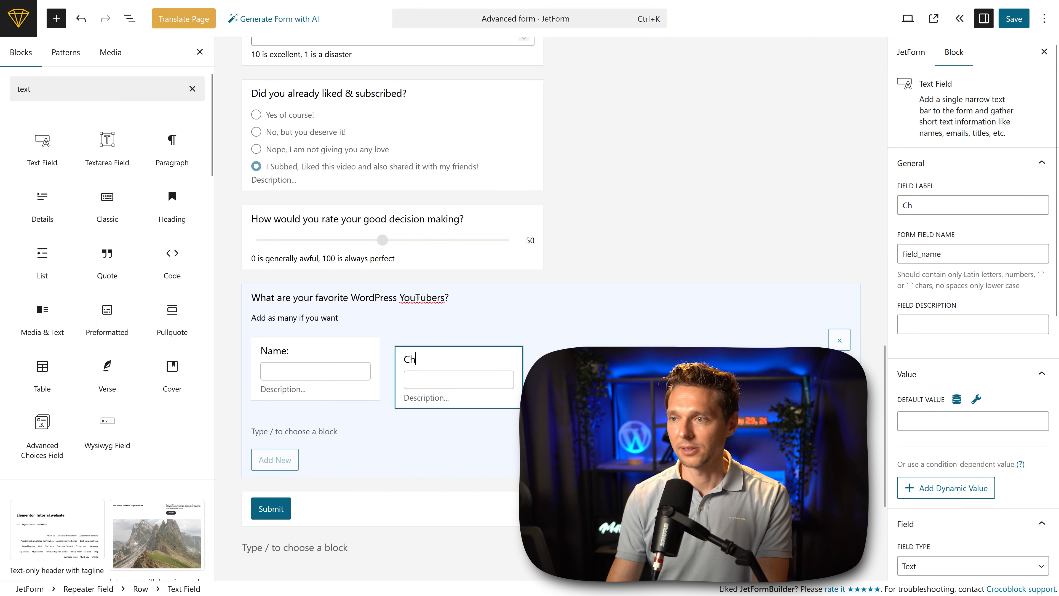
text(annel URL)
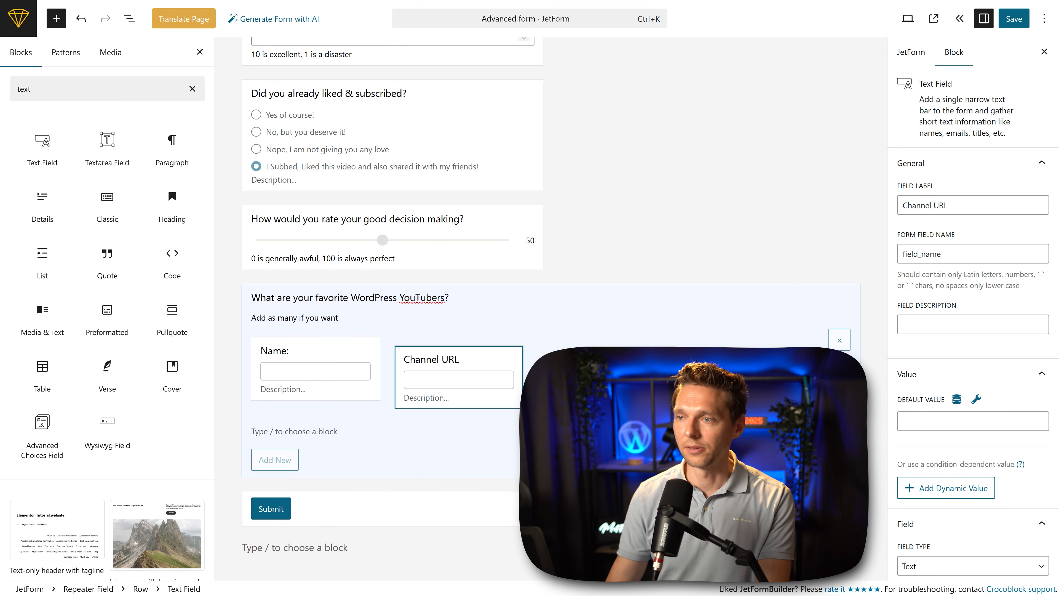
drag(39, 167, 559, 386)
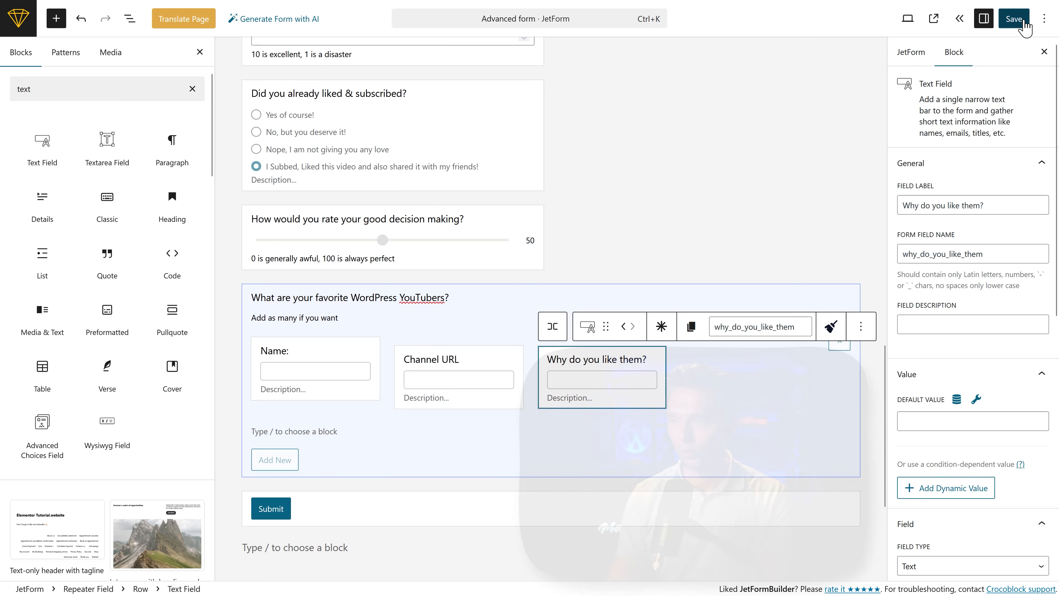
click(1023, 23)
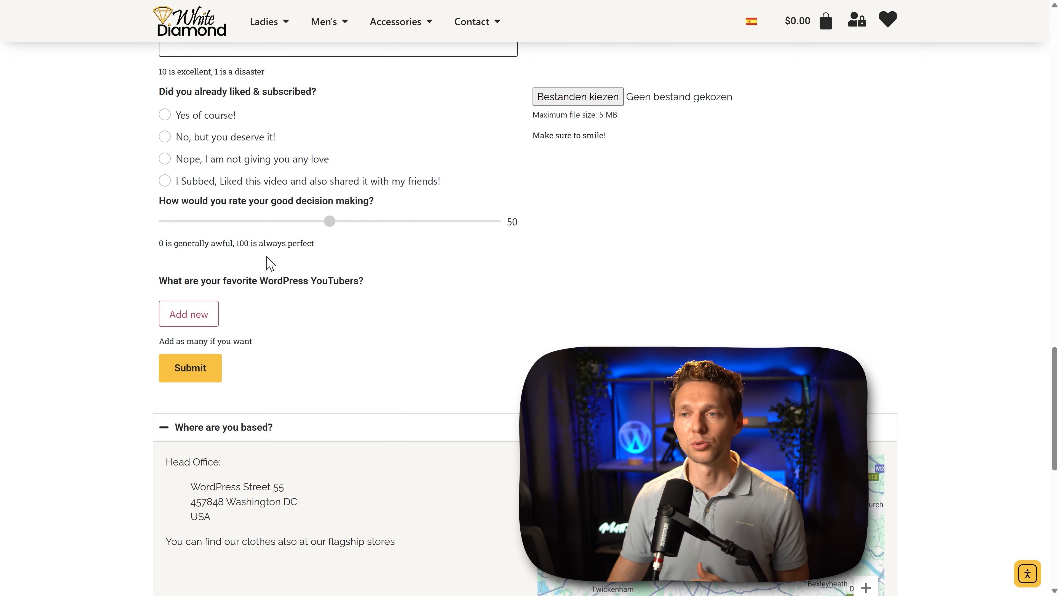
Step: Test the YouTubers repeater on the live form by filling in one entry, adding a second entry and removing it
click(191, 320)
click(200, 336)
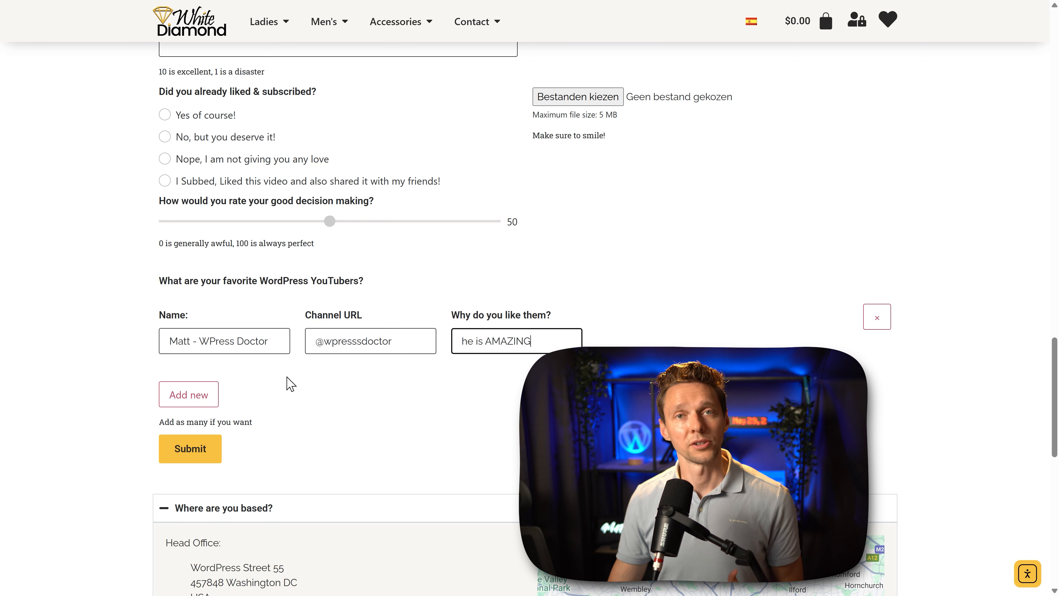
click(211, 392)
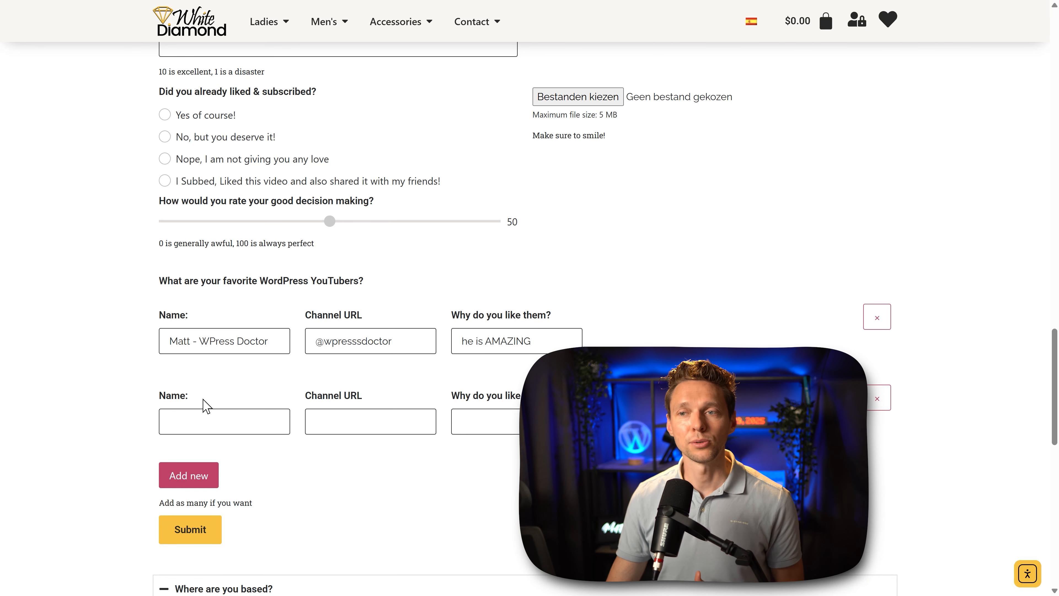
click(194, 423)
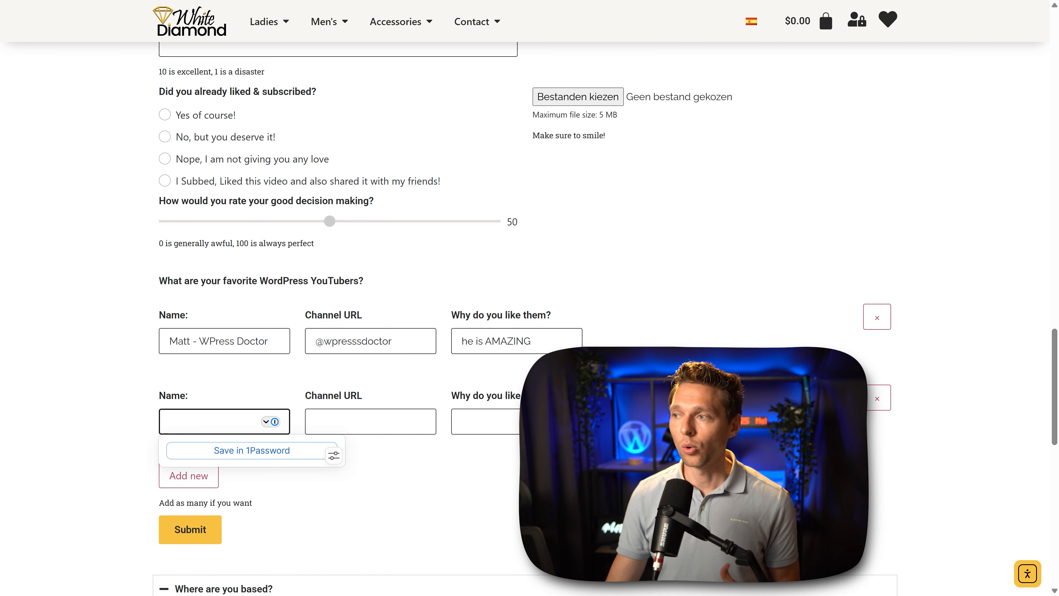
click(880, 403)
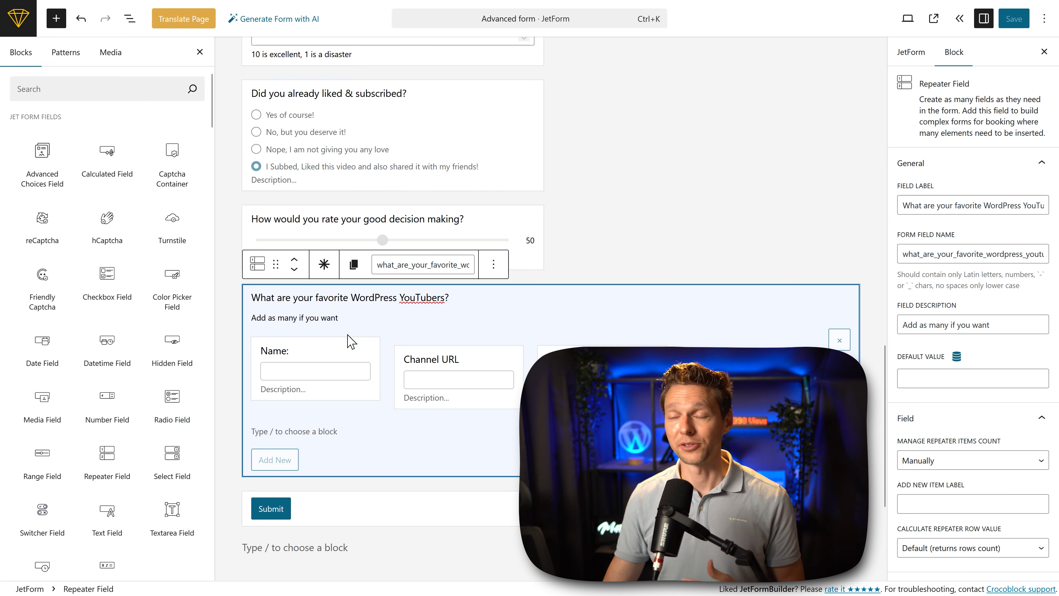
Step: Add a Select Field labelled "After this tutorial you..." between the YouTubers repeater and the Submit button
click(820, 261)
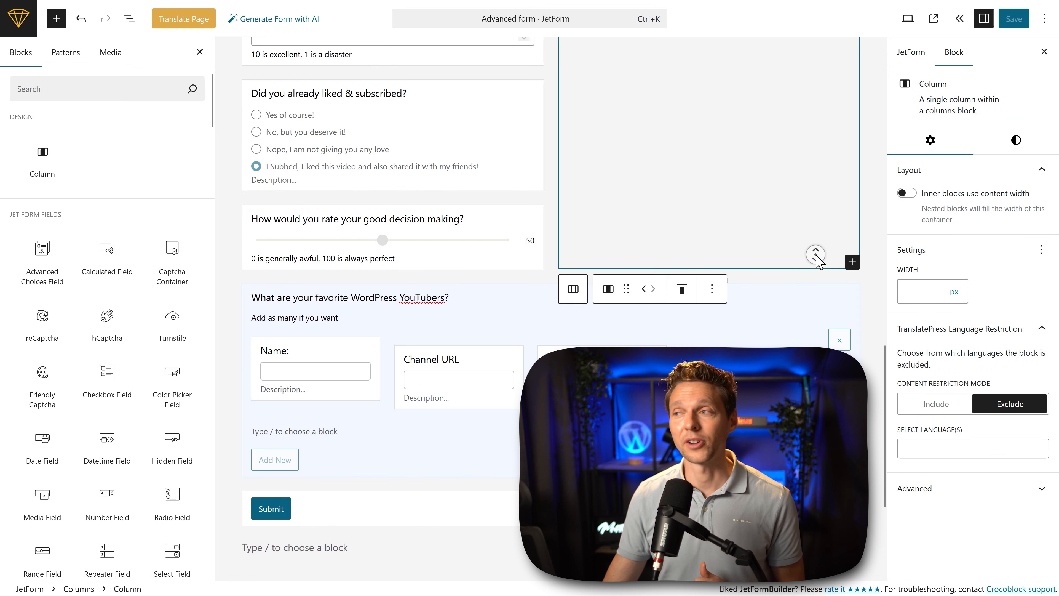
scroll(816, 259, down, 2)
scroll(815, 269, down, 2)
click(815, 269)
scroll(106, 334, down, 4)
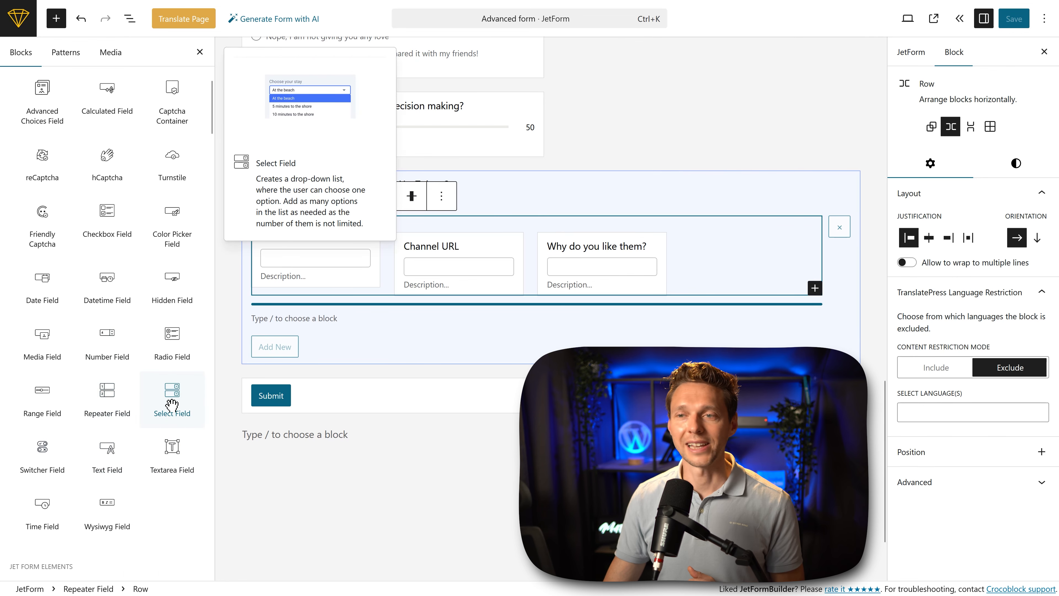
drag(169, 404, 320, 368)
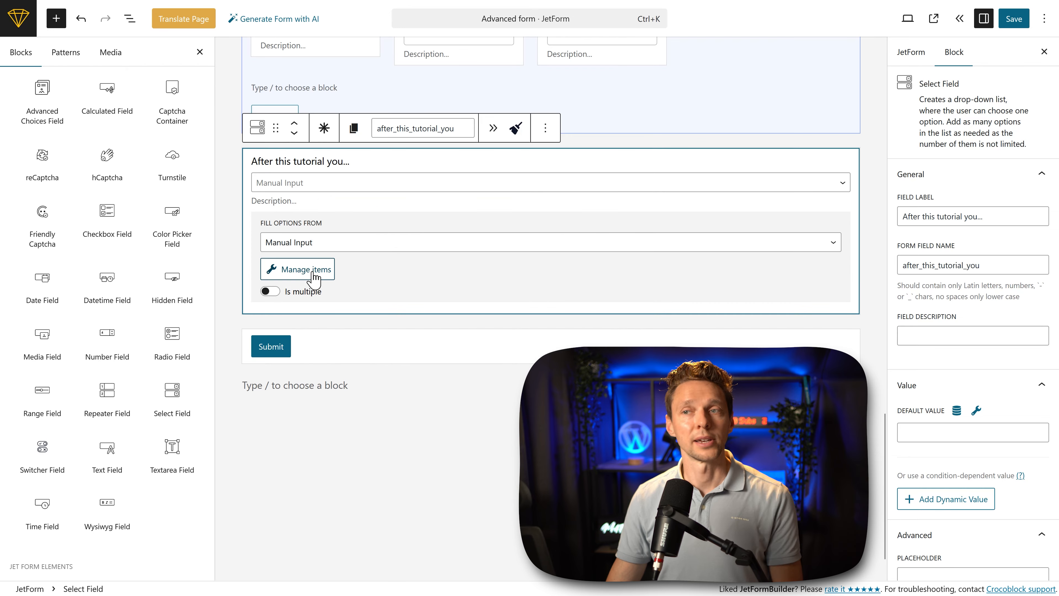
Step: Add "Immediately created my own form" as the select field's first option and open the dropdown on the live form
click(310, 271)
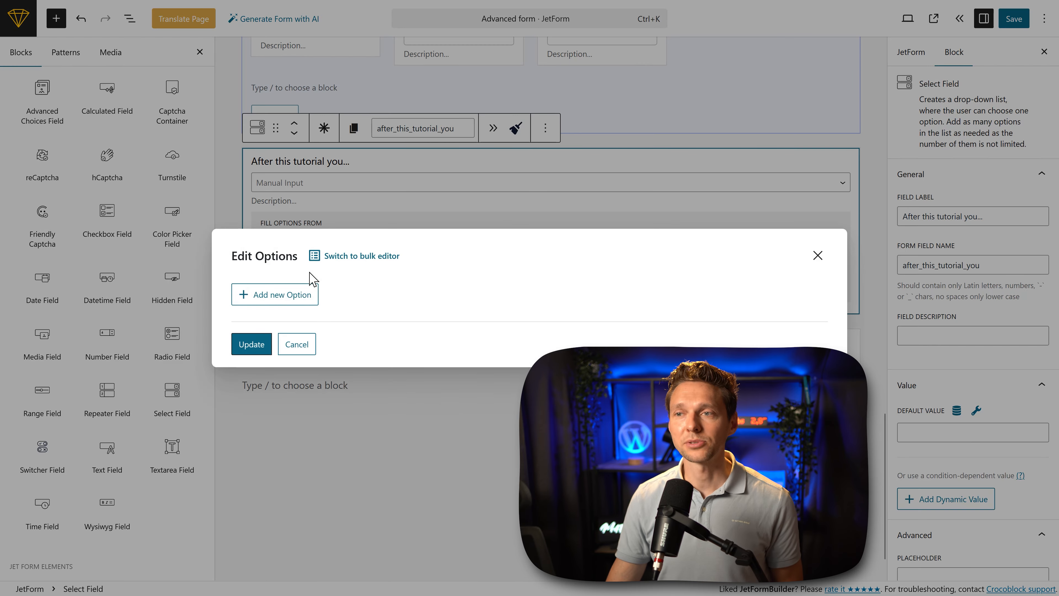
click(302, 299)
click(453, 242)
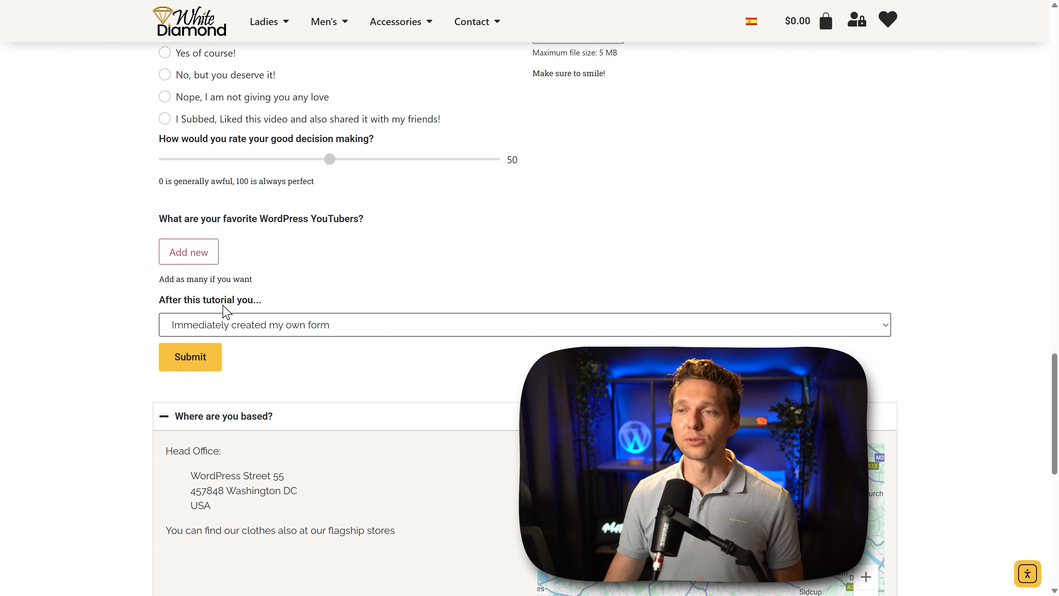
click(227, 325)
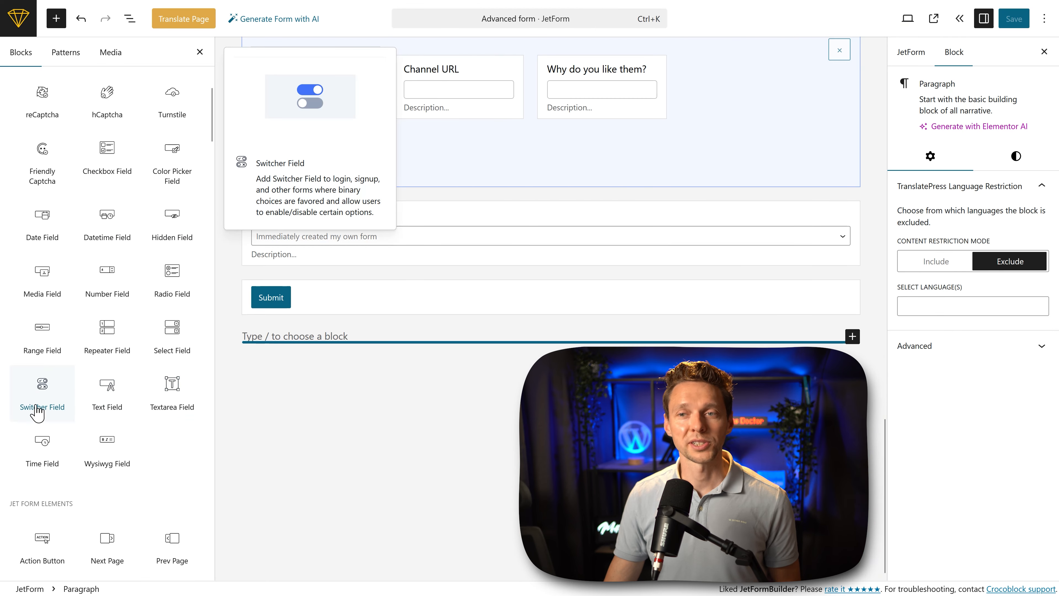
Step: Add a Switcher Field labelled "Never touch this switch" above the Submit button, with default value 0 and enabled value 50
drag(38, 412, 317, 287)
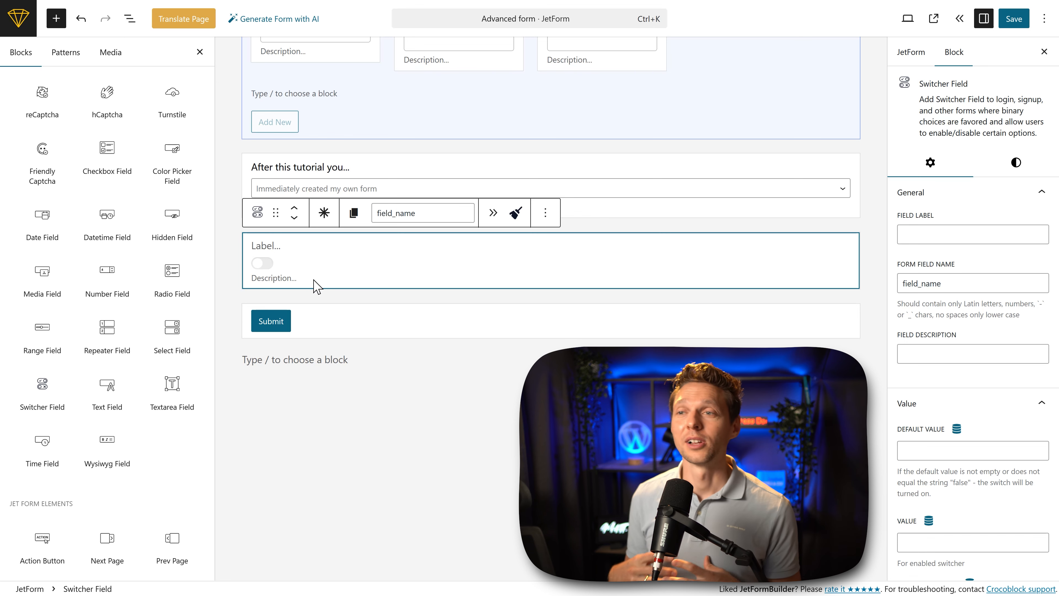
text(Don't hit this switch)
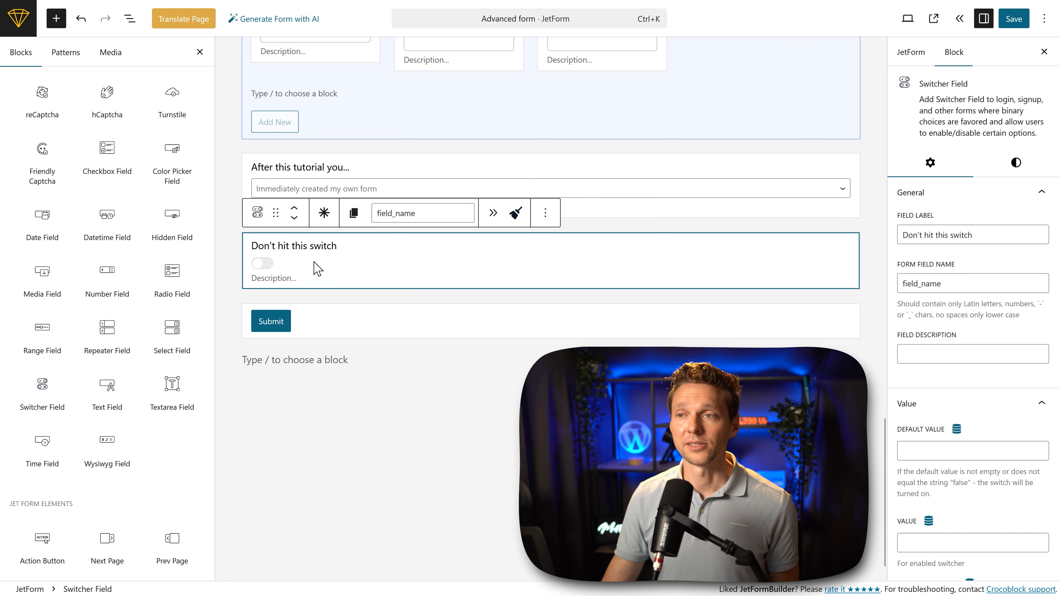
click(289, 278)
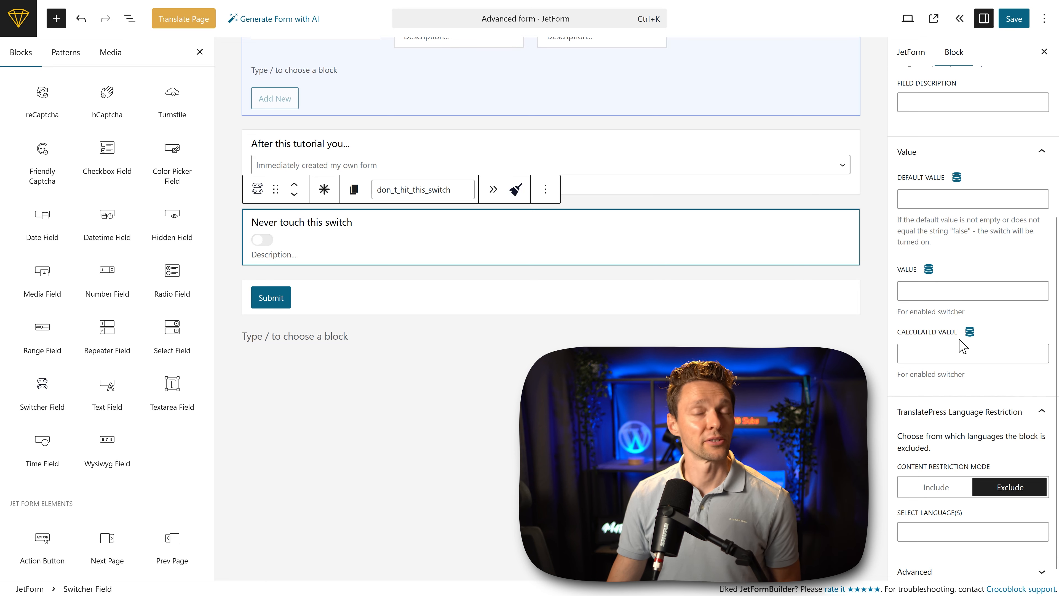
click(938, 292)
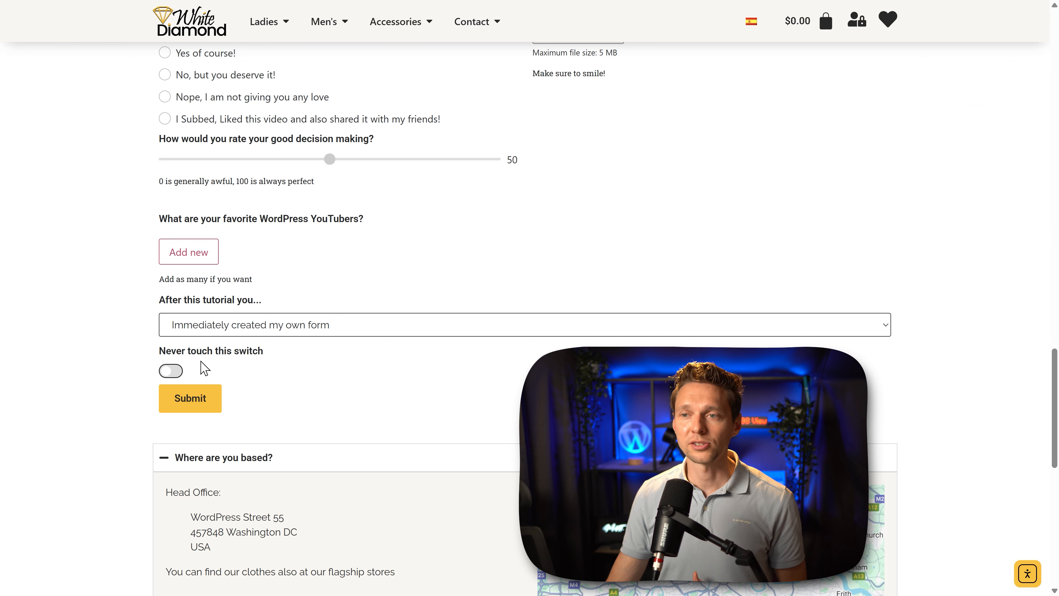
Step: Toggle the "Never touch this switch" switcher on and off on the live form
click(171, 371)
click(171, 371)
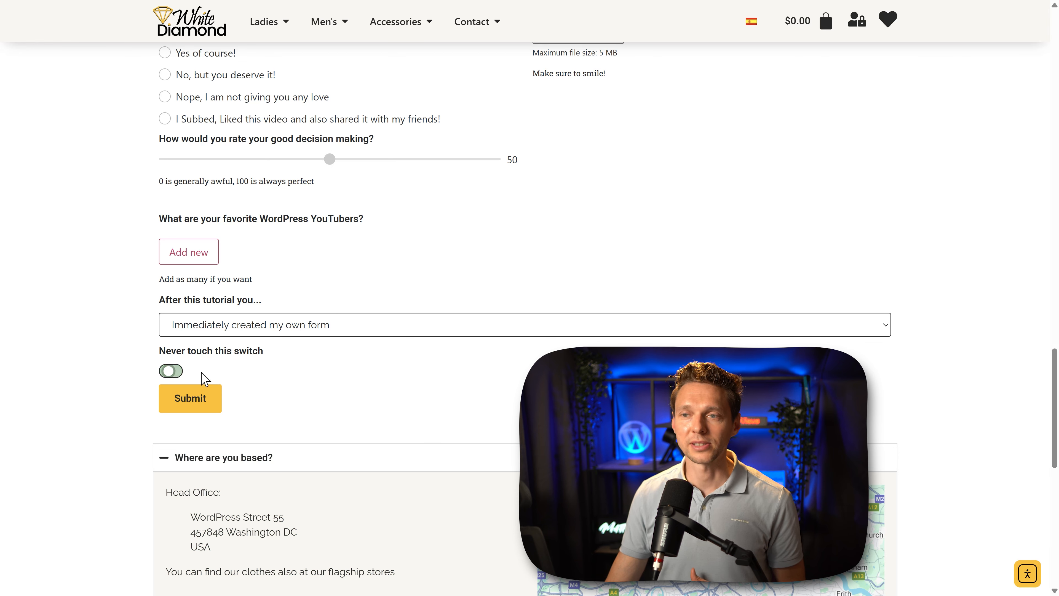
click(171, 371)
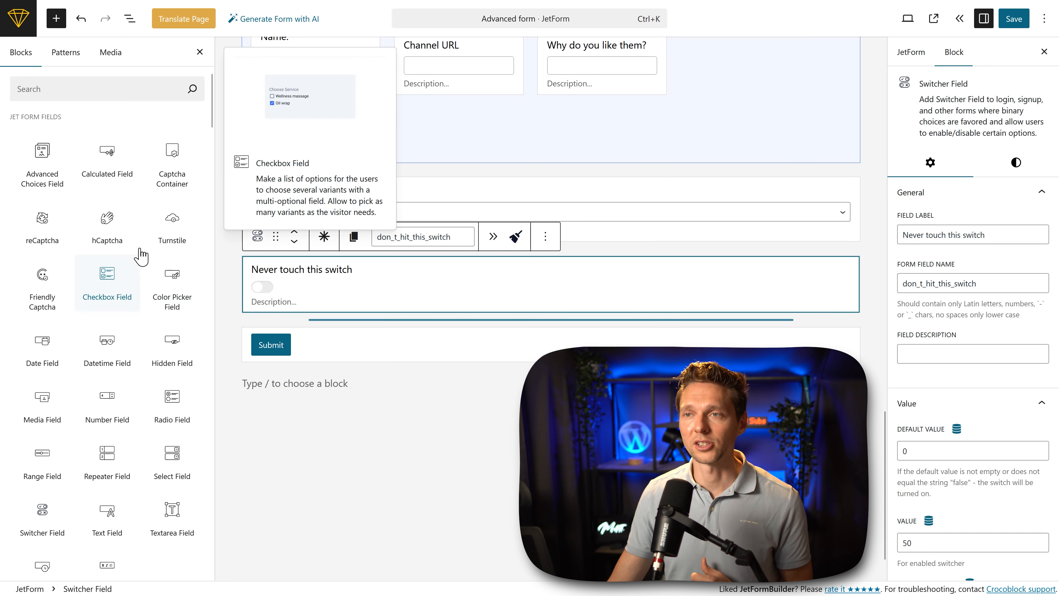
Step: Insert a Conditional Block between the "Never touch this switch" field and the Submit button
scroll(131, 133, down, 5)
click(116, 482)
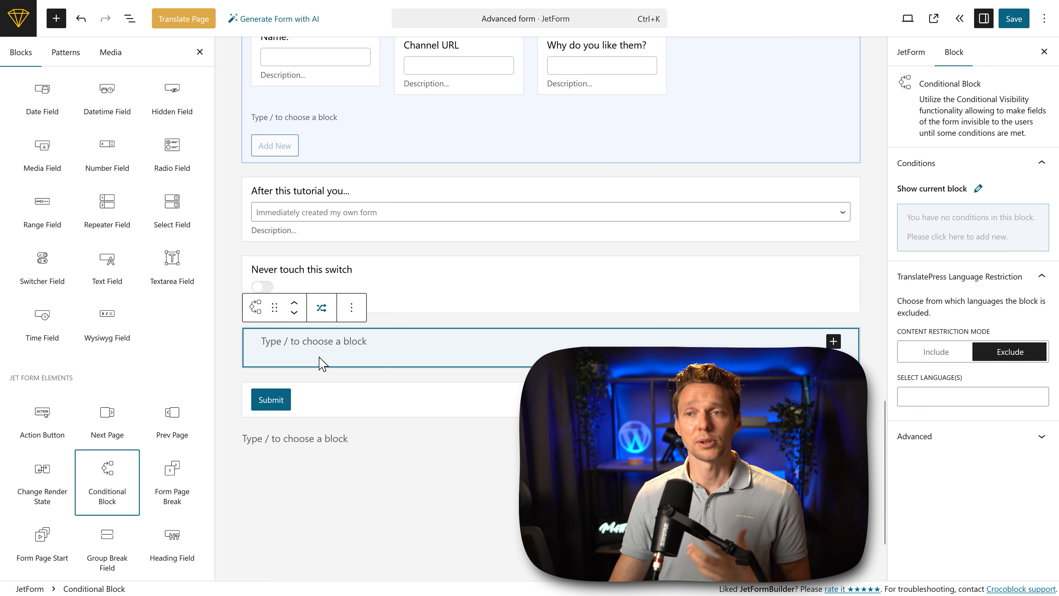
scroll(121, 174, up, 5)
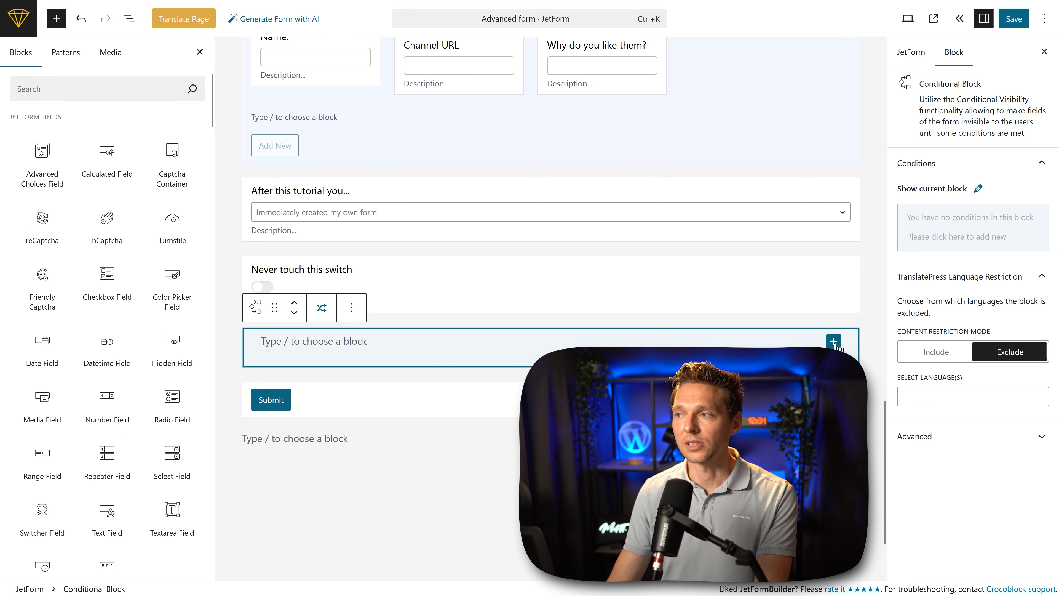
Step: Place a Media Library image and the heading "I TOLD YOU NOT TO DO IT!" inside the Conditional Block
click(834, 341)
text(image)
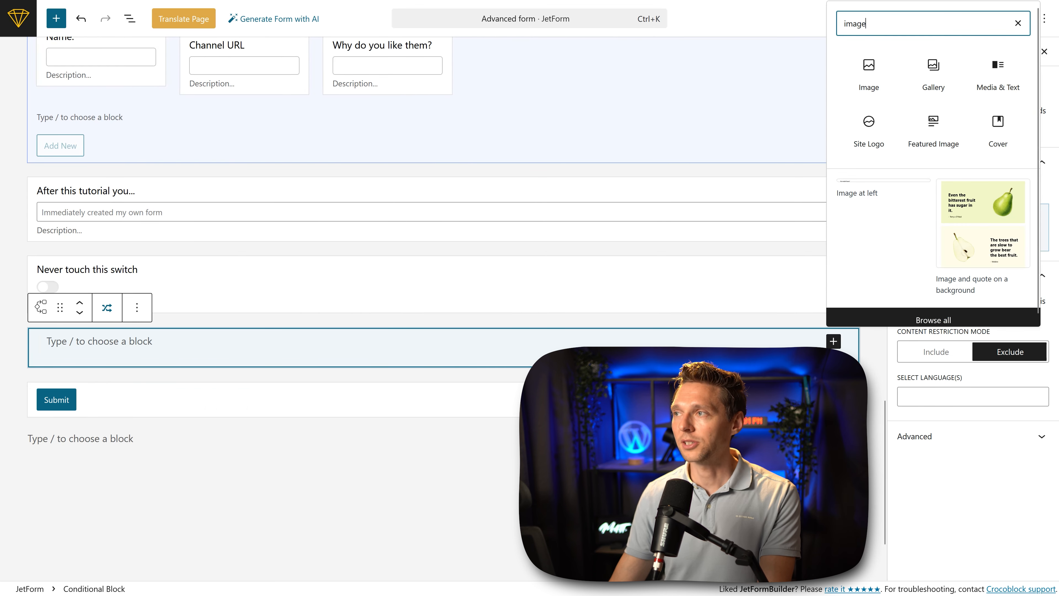
click(860, 95)
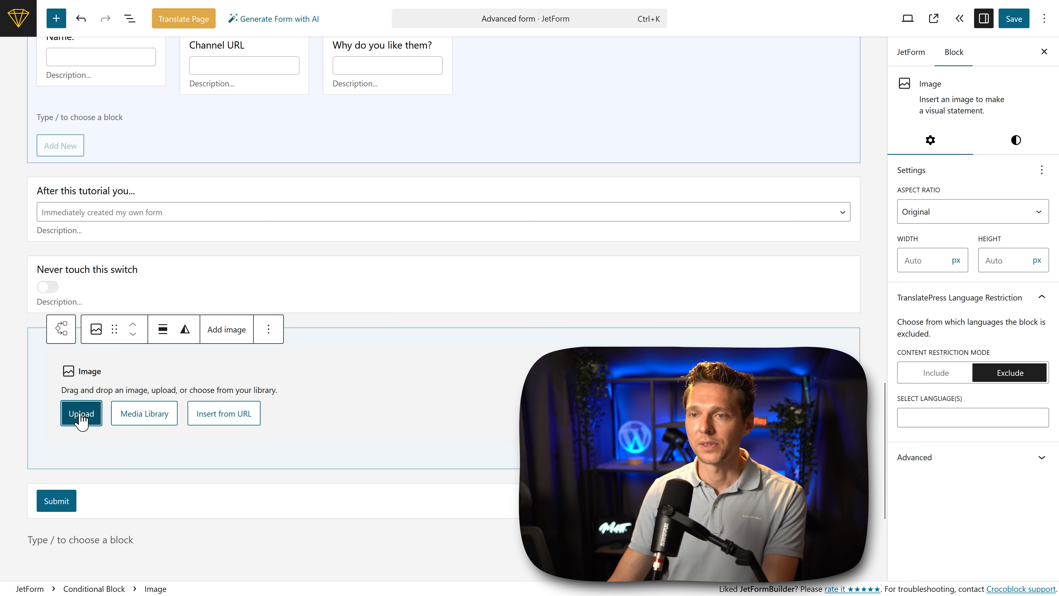
click(146, 425)
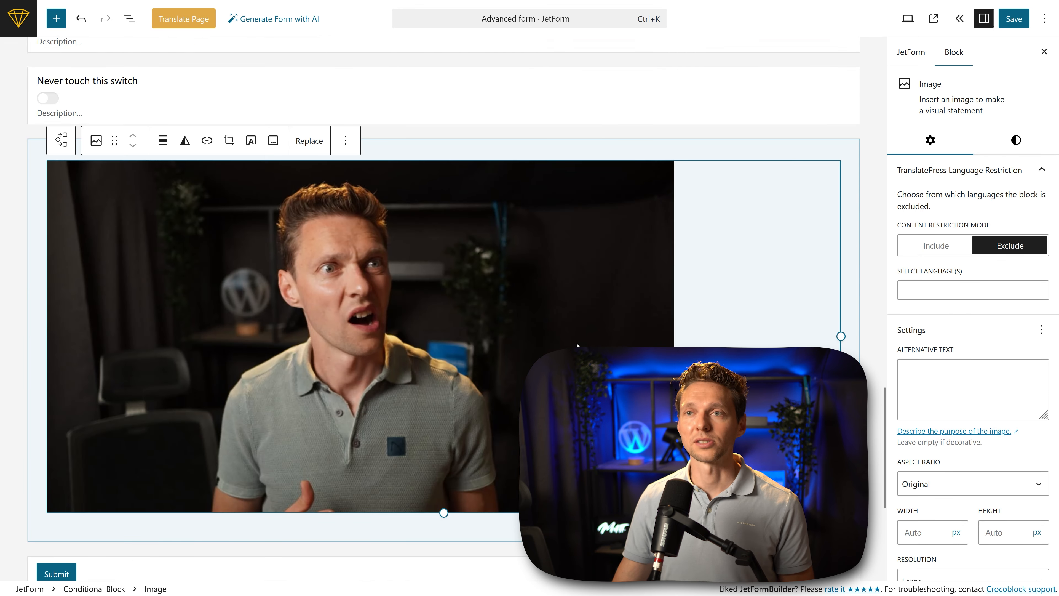
click(744, 154)
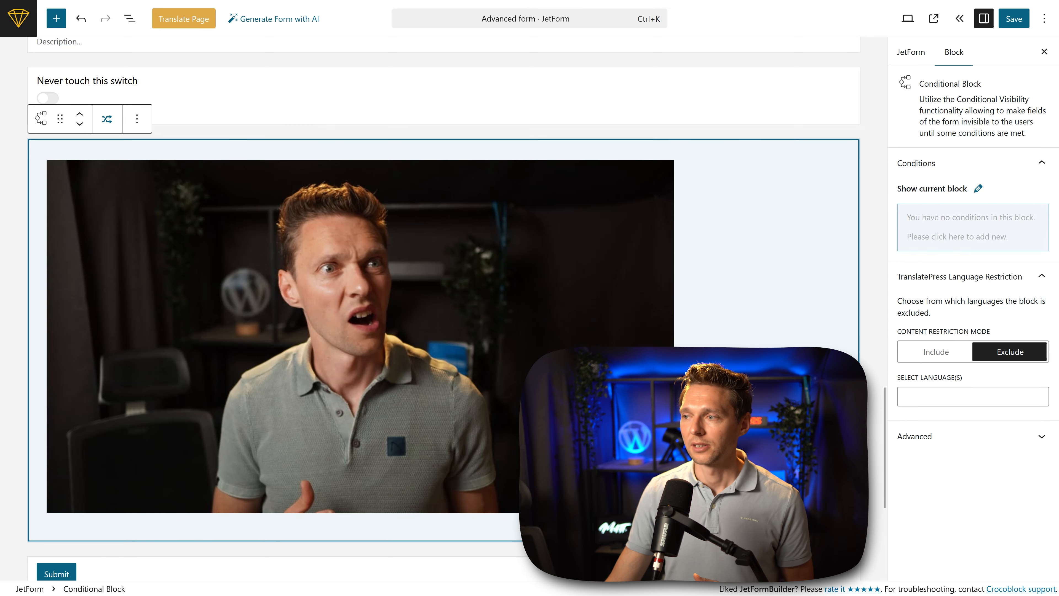
click(838, 508)
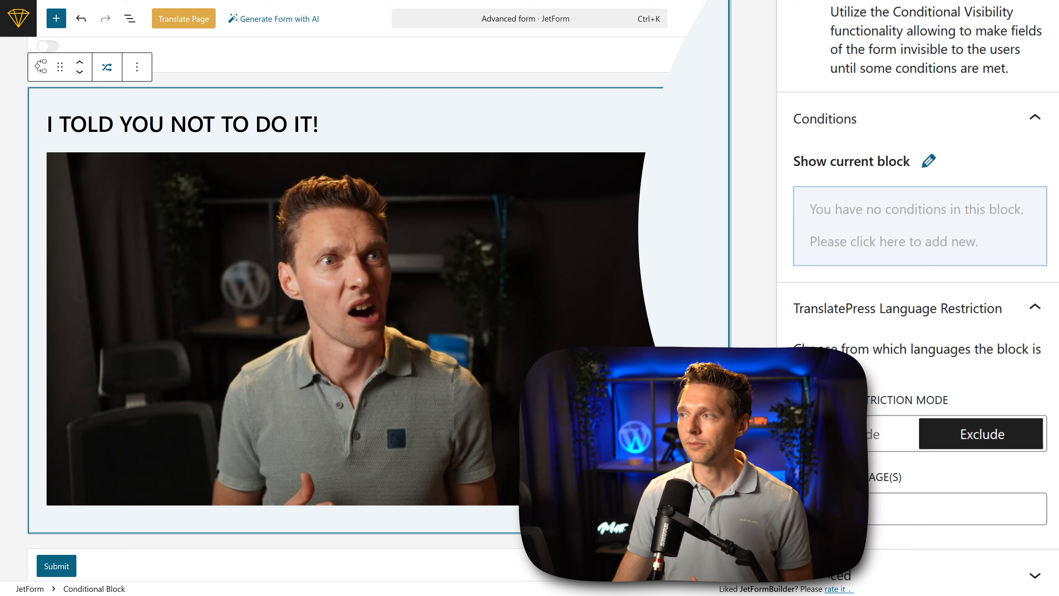
Step: Give the Conditional Block a "Show if..." condition on the field "Never touch this switch" with the operator "Not empty"
mouse_move(905, 241)
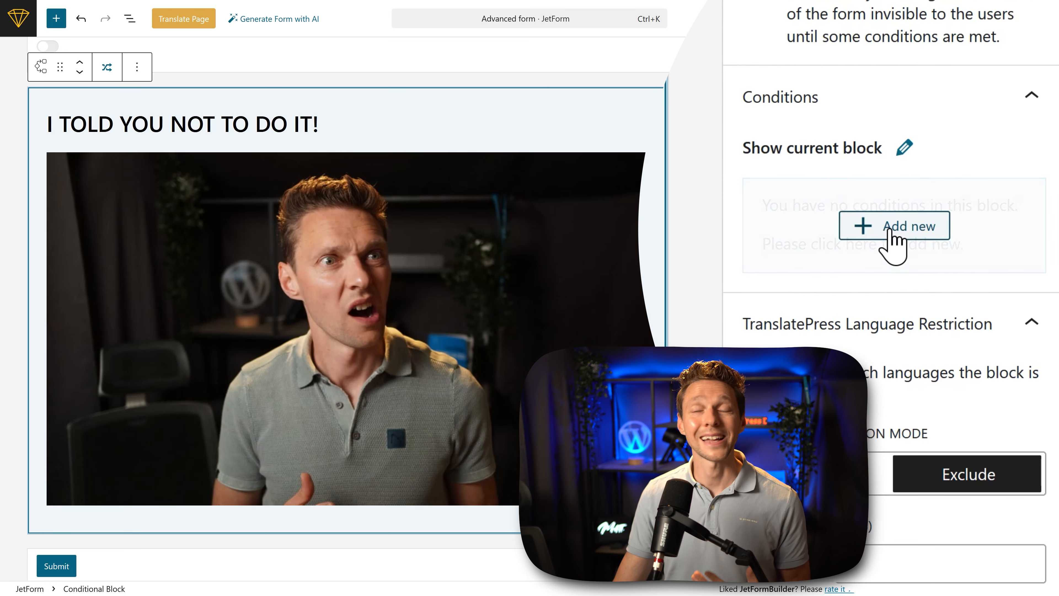
click(893, 227)
click(438, 166)
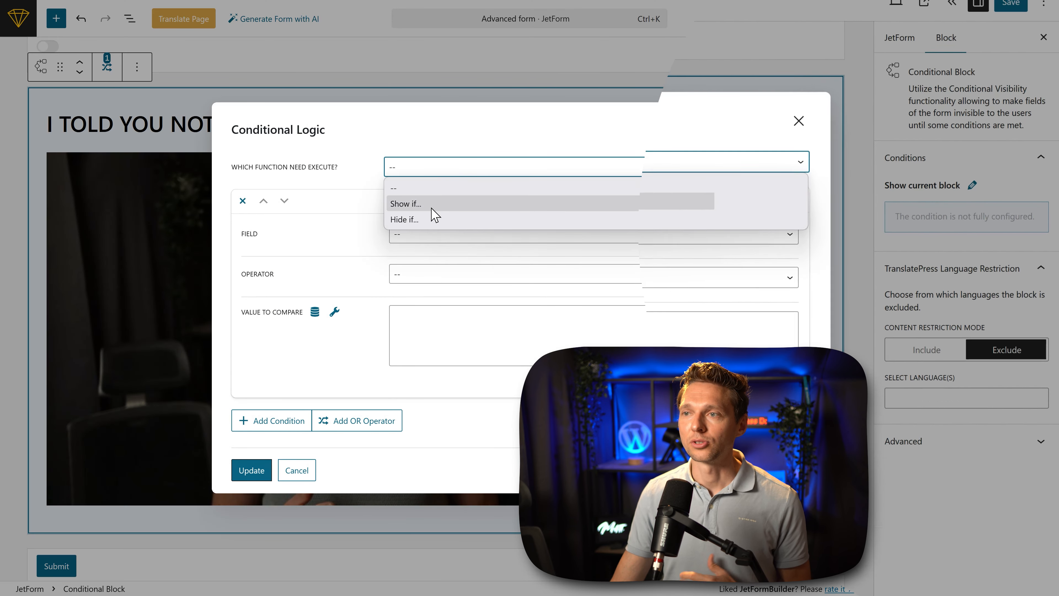
click(432, 205)
click(419, 254)
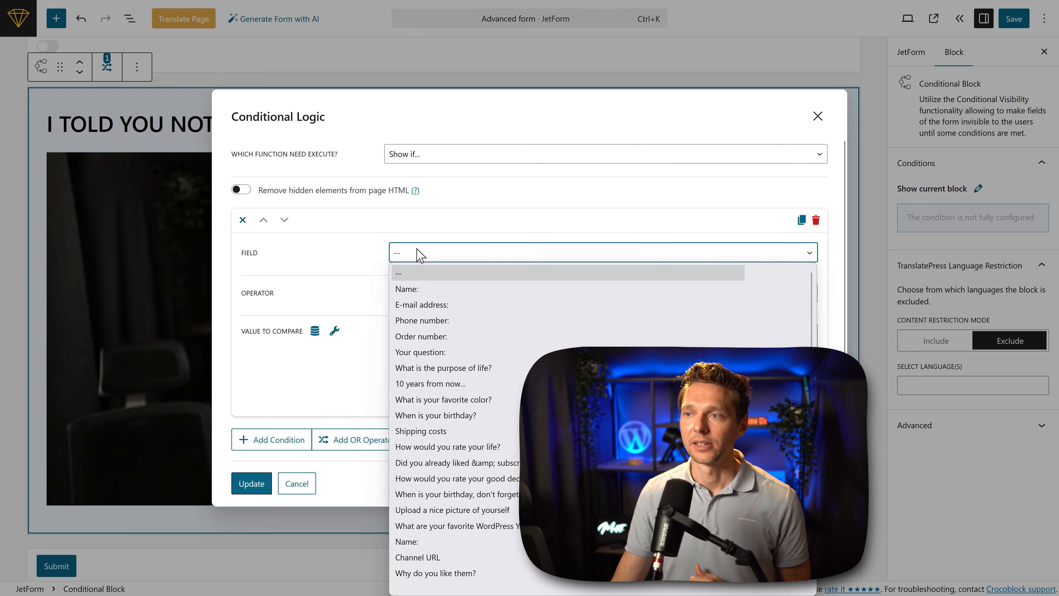
scroll(460, 533, down, 1)
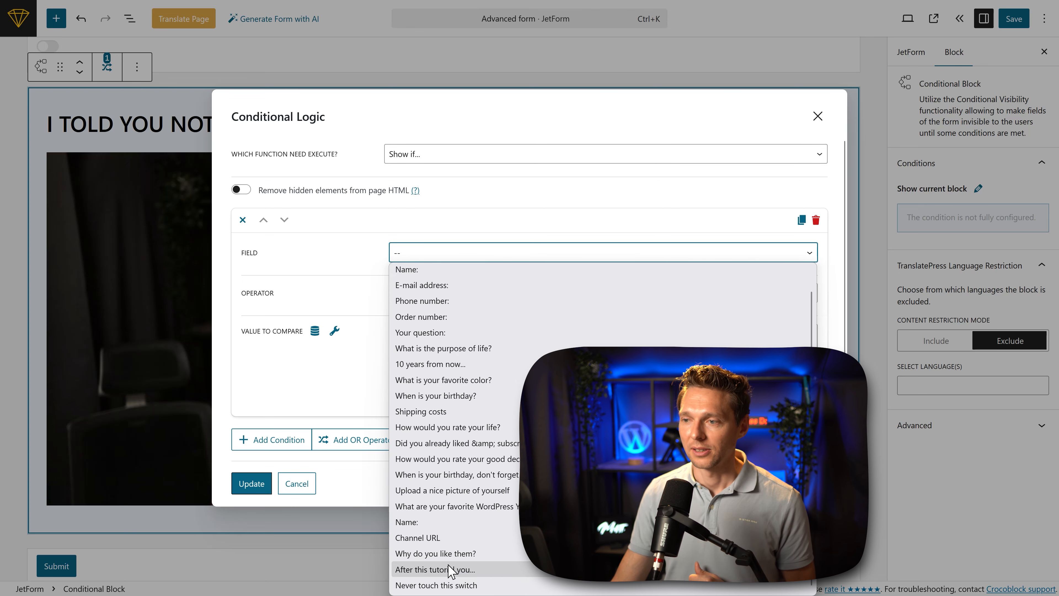
click(446, 583)
click(421, 294)
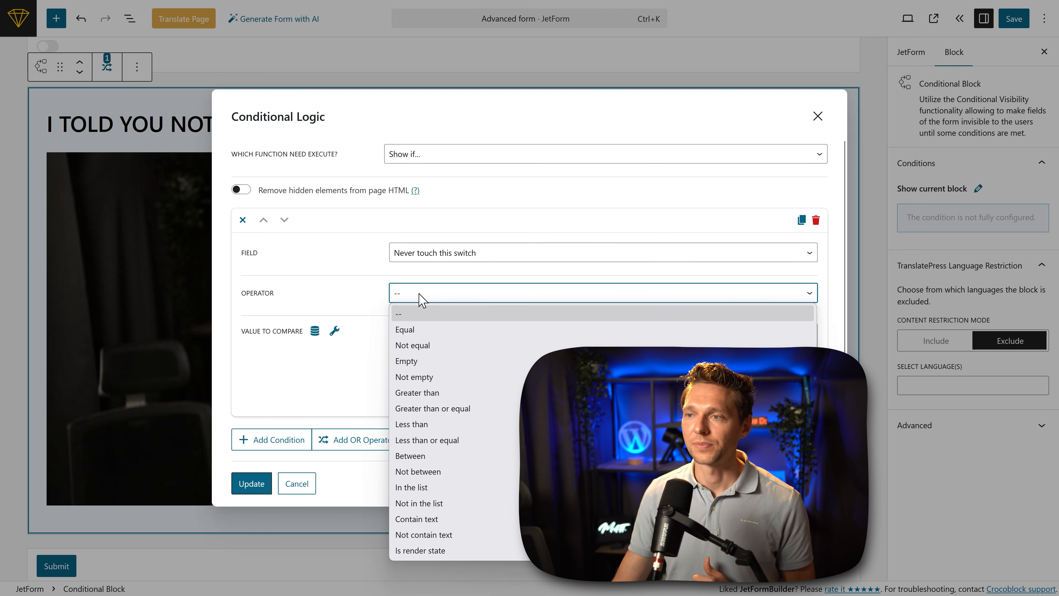
click(430, 377)
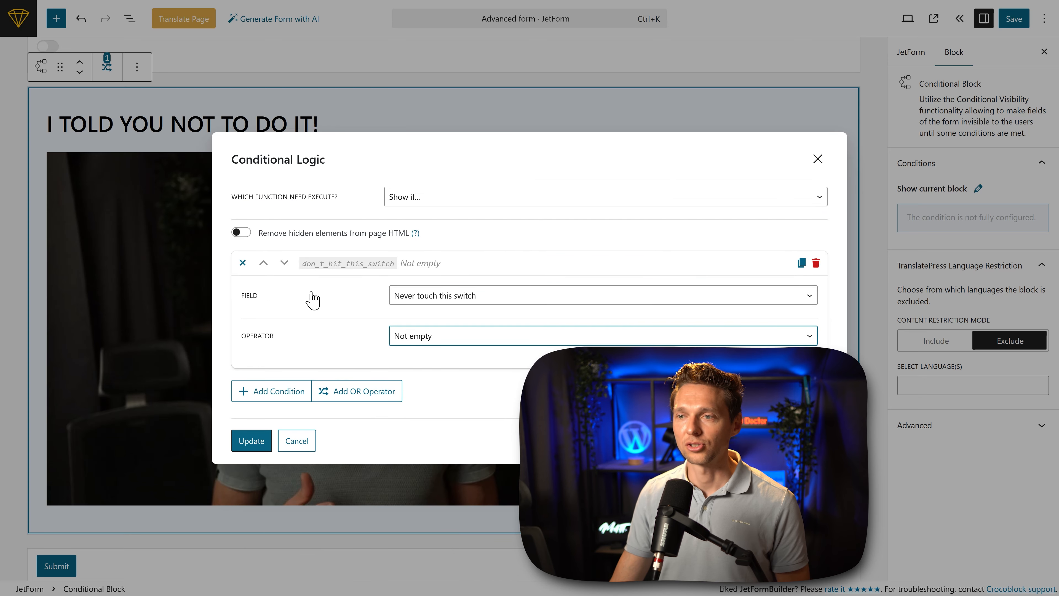
click(252, 441)
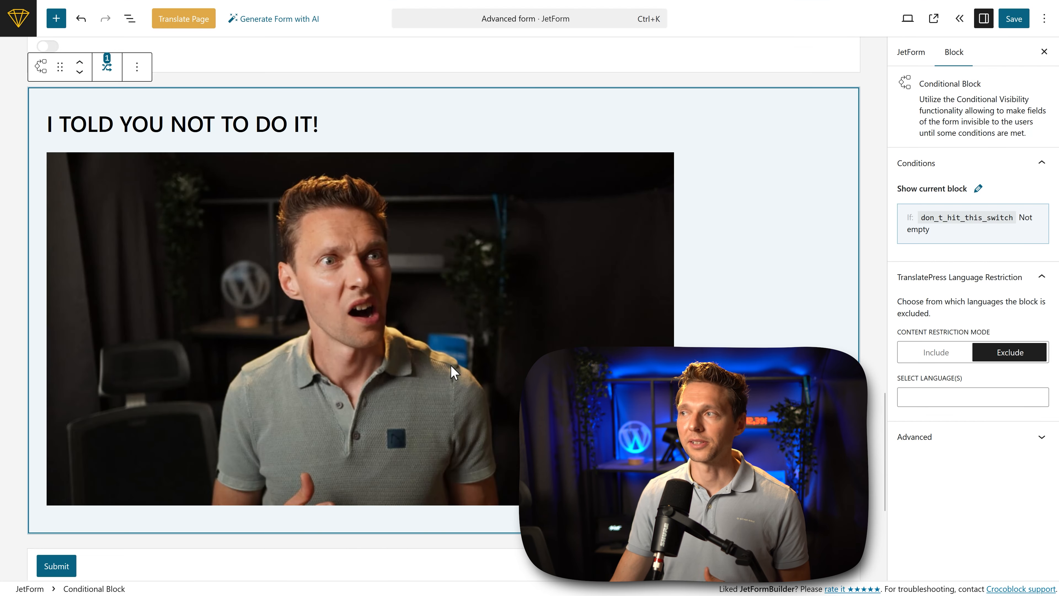
Step: Save the form and flip the "Never touch this switch" switcher on the live page to test the condition
click(1013, 19)
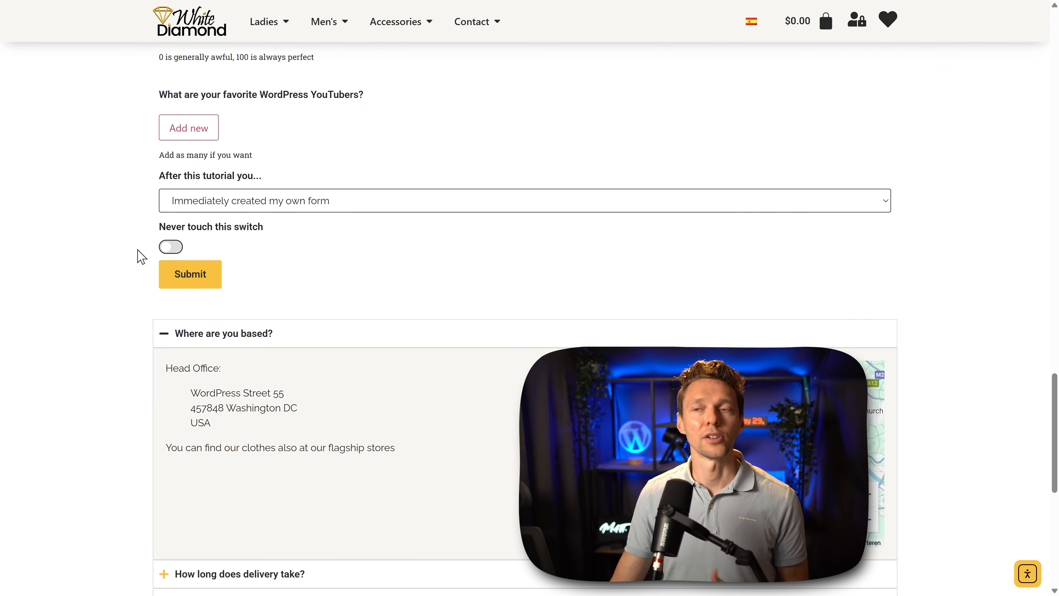
click(171, 249)
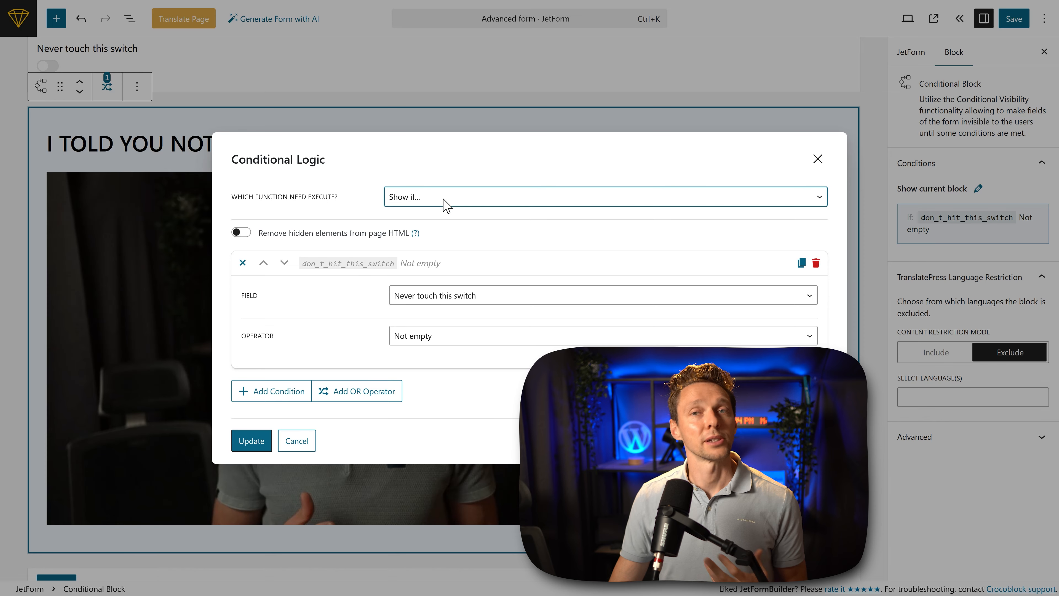
Step: Try the "Hide if..." function in the block's conditional logic, return it to "Show if..." and browse the available fields
click(444, 197)
click(433, 250)
click(426, 202)
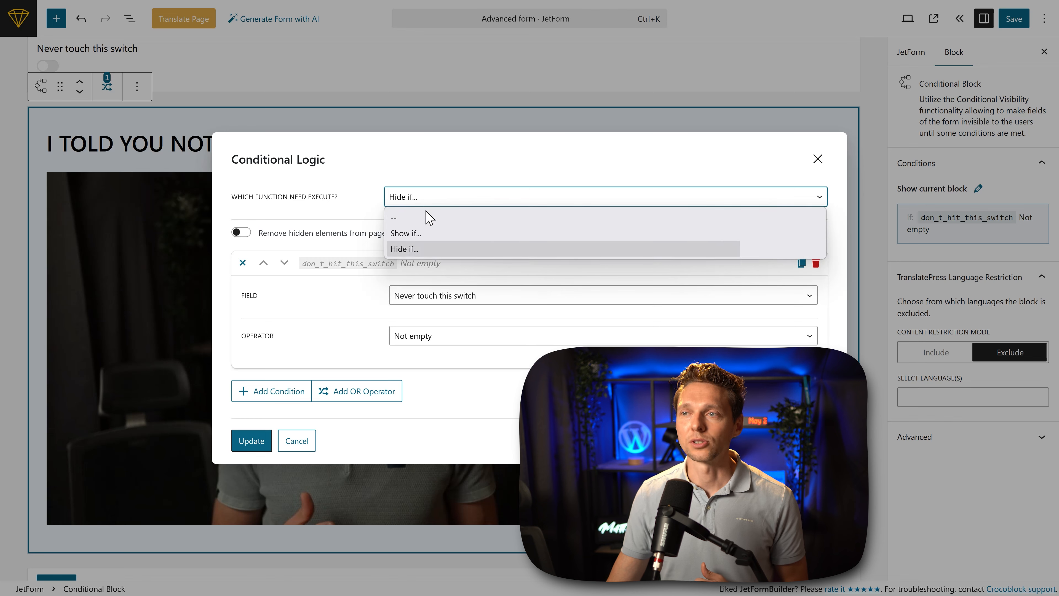
click(431, 232)
click(433, 298)
scroll(436, 309, up, 1)
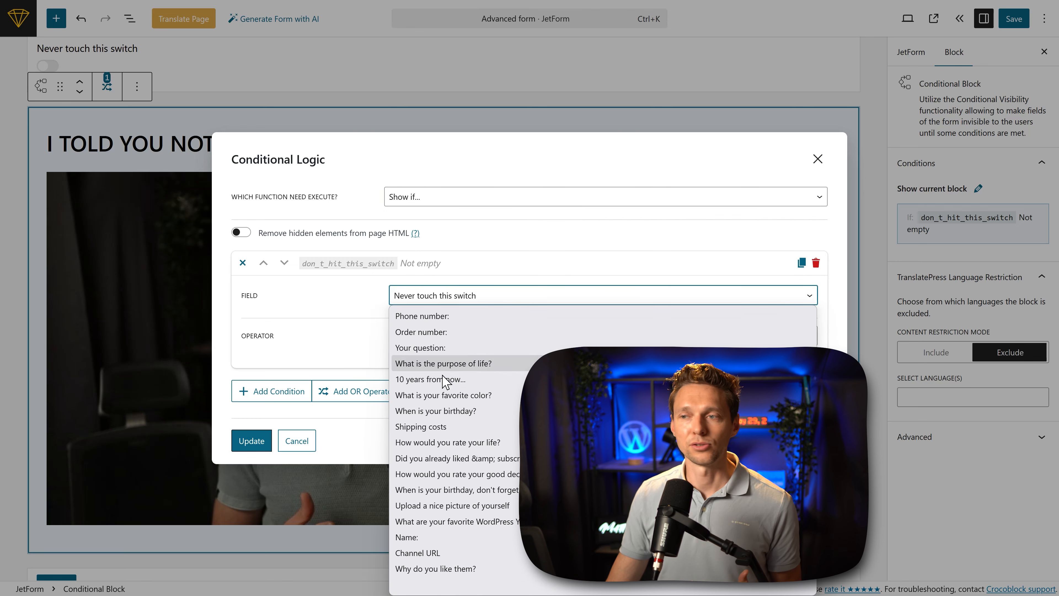
click(306, 301)
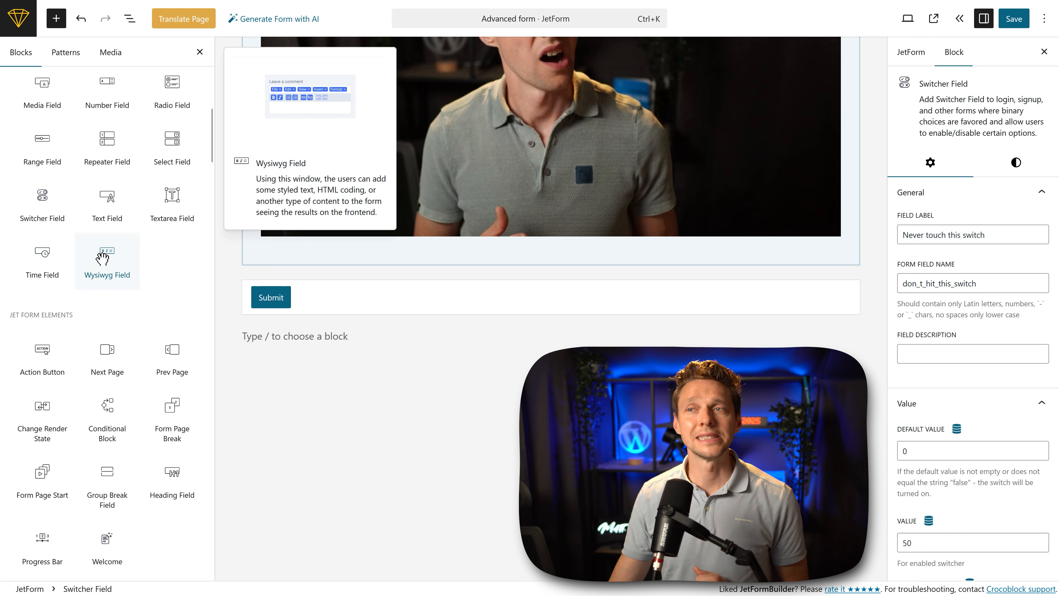
Step: Add a Wysiwyg Field labelled "Tell me more about yourself with 3 paragraphs" above the Submit button
click(102, 259)
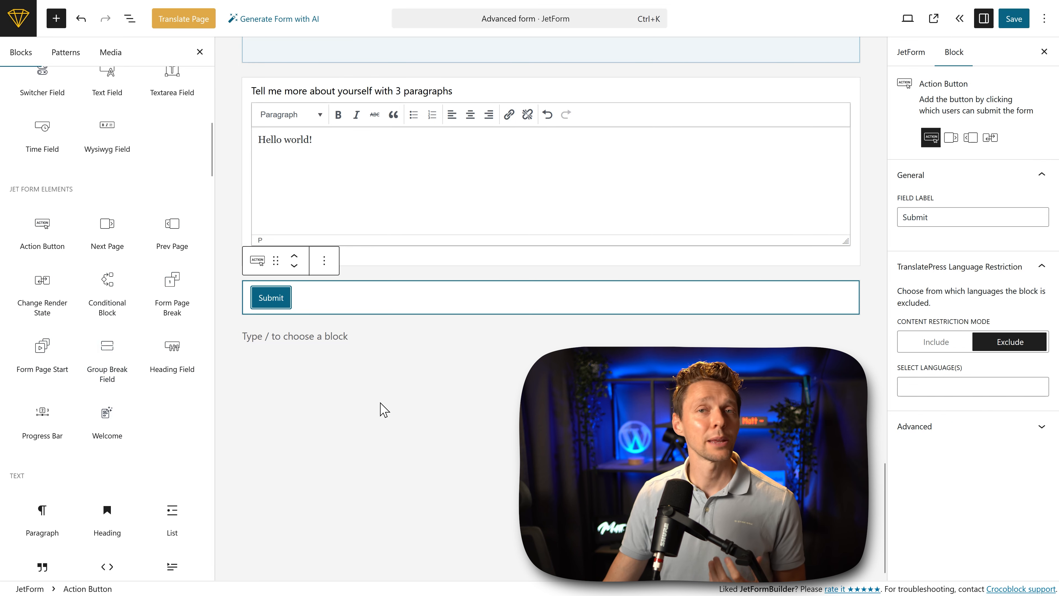
click(408, 390)
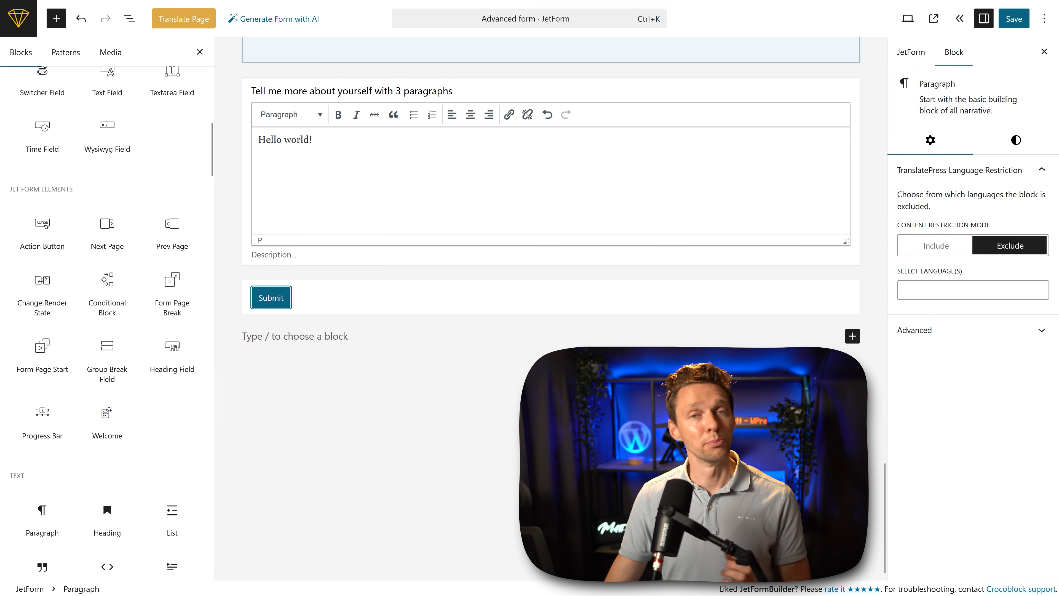
Step: Add a Heading Field above the name and e-mail fields and label it "1) Personal information"
scroll(550, 309, up, 15)
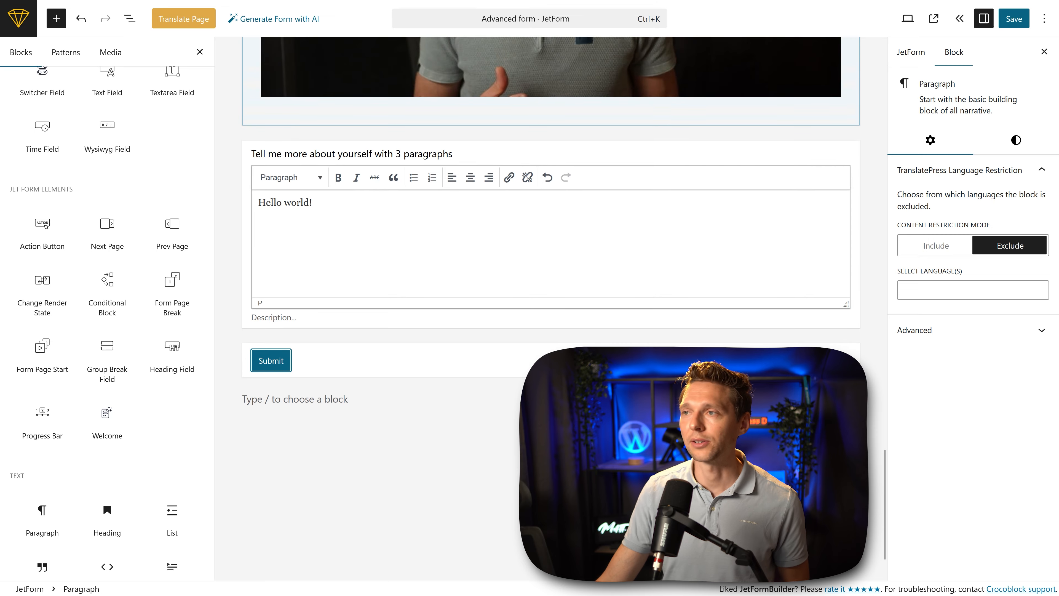
scroll(550, 309, up, 15)
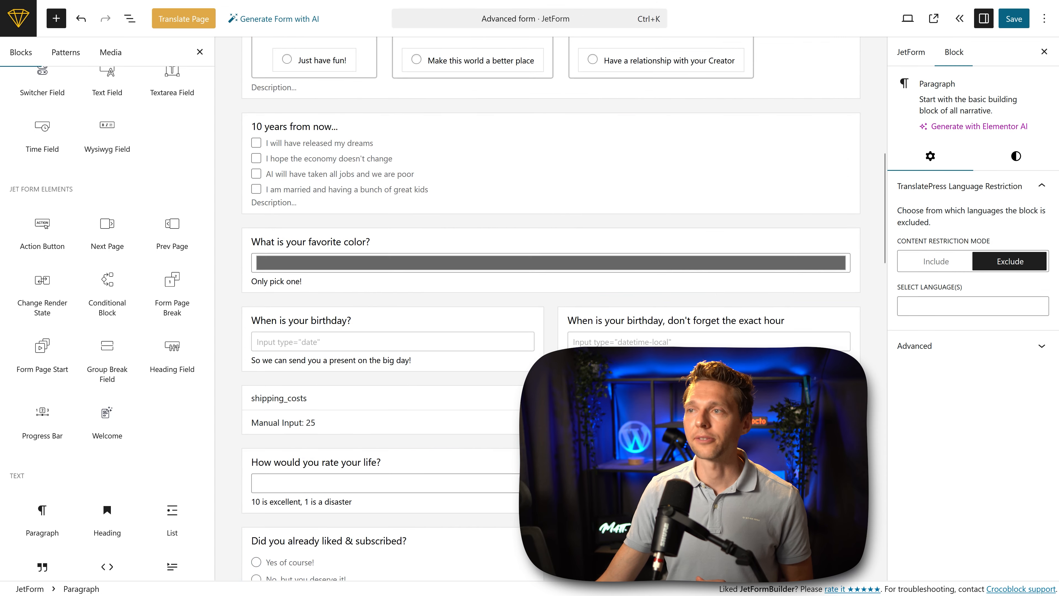
scroll(550, 309, down, 2)
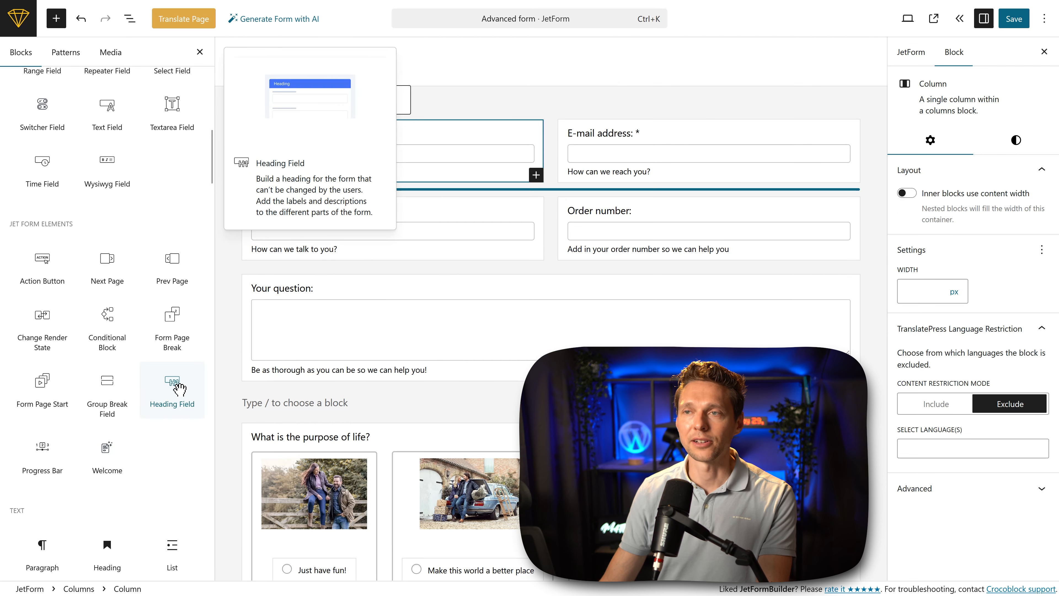
click(179, 389)
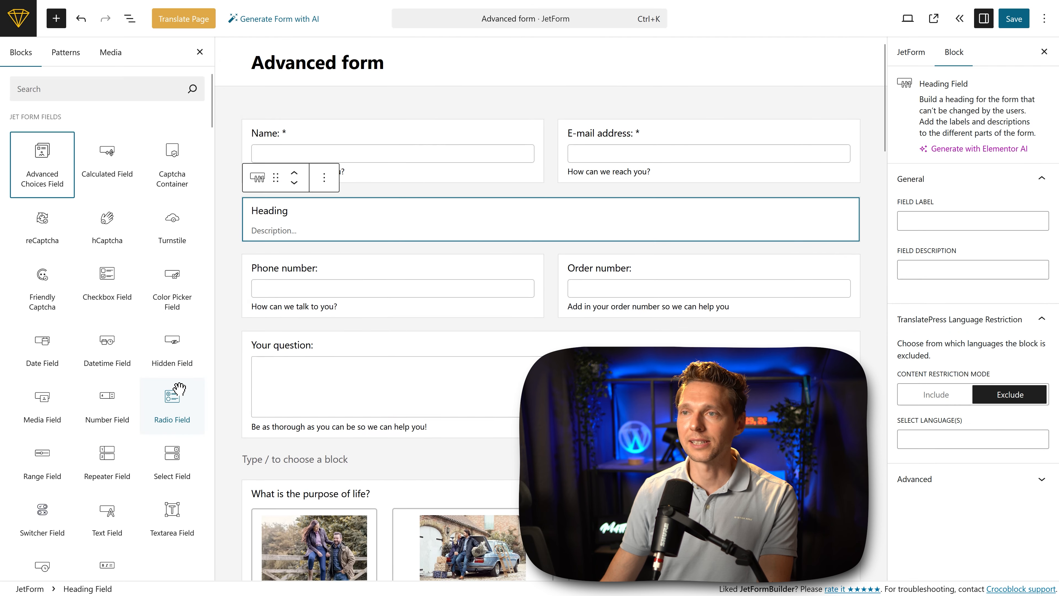
click(295, 173)
double_click(280, 134)
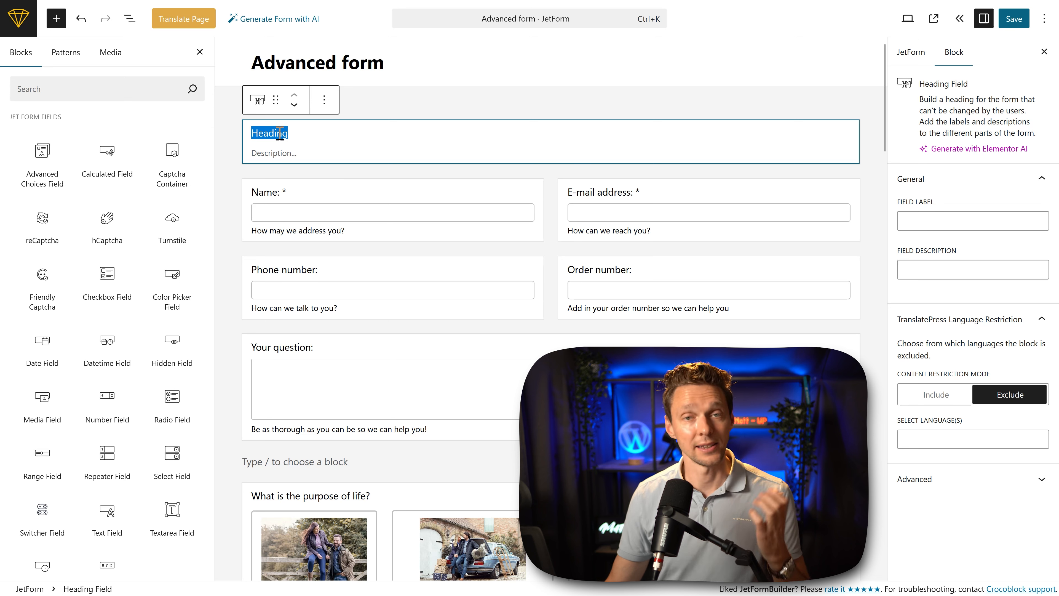
text(1) Personal information)
key(Tab)
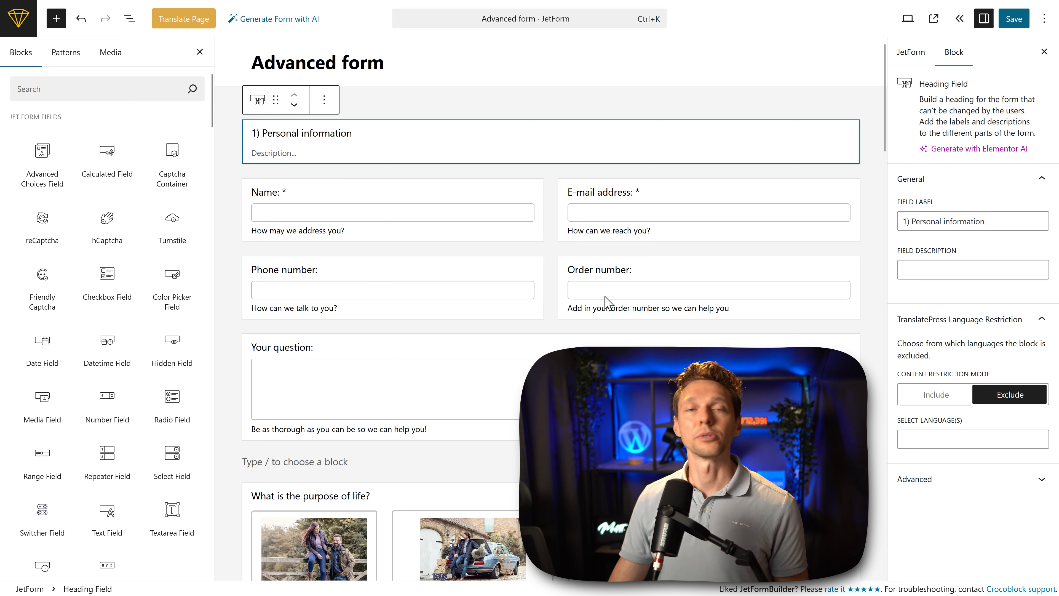
Step: Delete the "Your question:" textarea field below the phone and order number fields
click(273, 350)
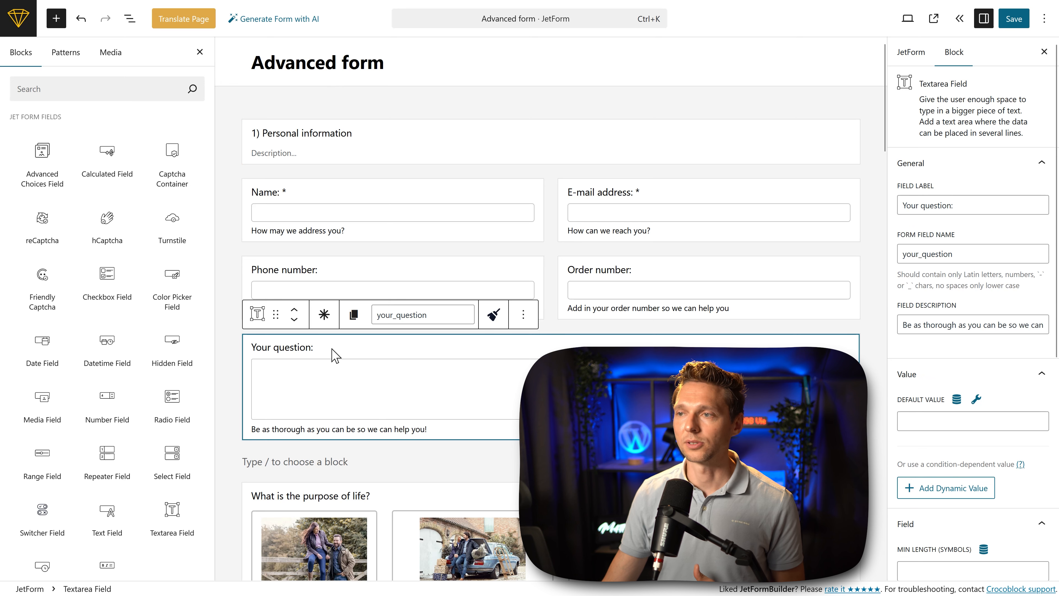
click(524, 312)
click(544, 284)
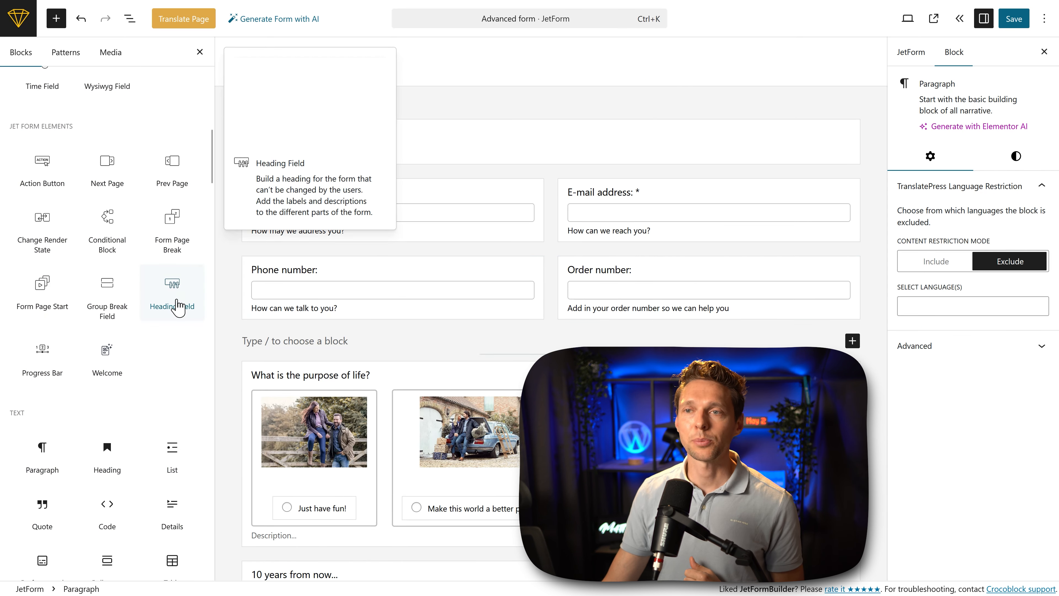
Step: Add a Form Page Break below the phone number field and save the form
mouse_move(172, 226)
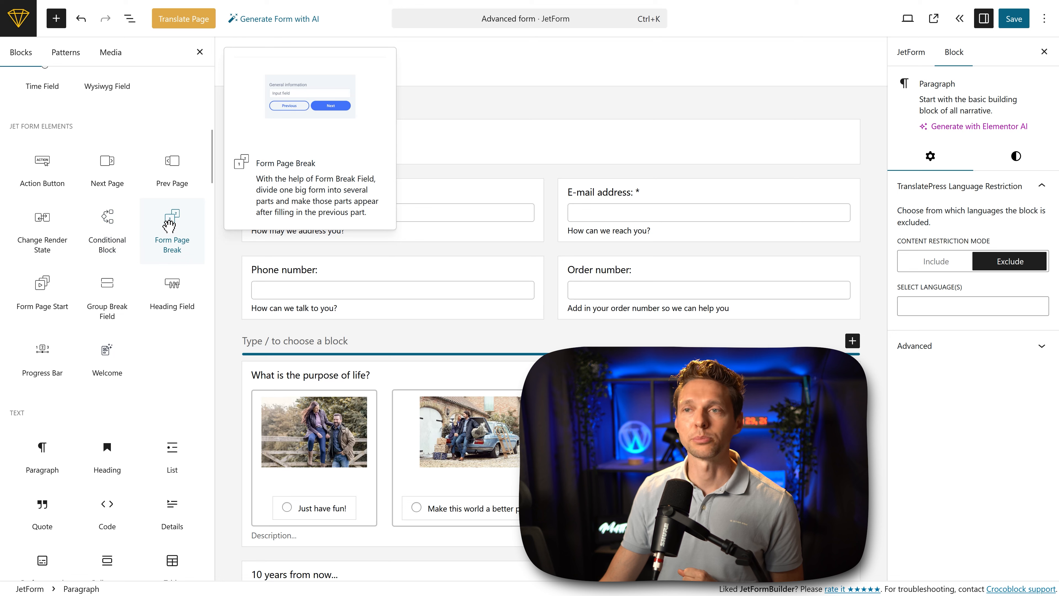
drag(169, 225, 271, 319)
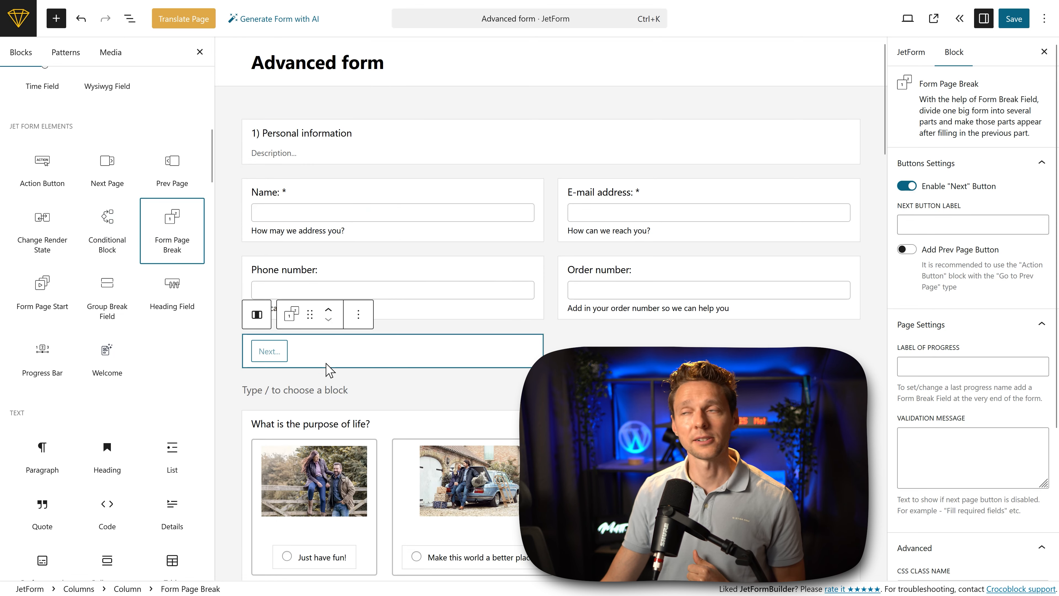
key(ctrl+s)
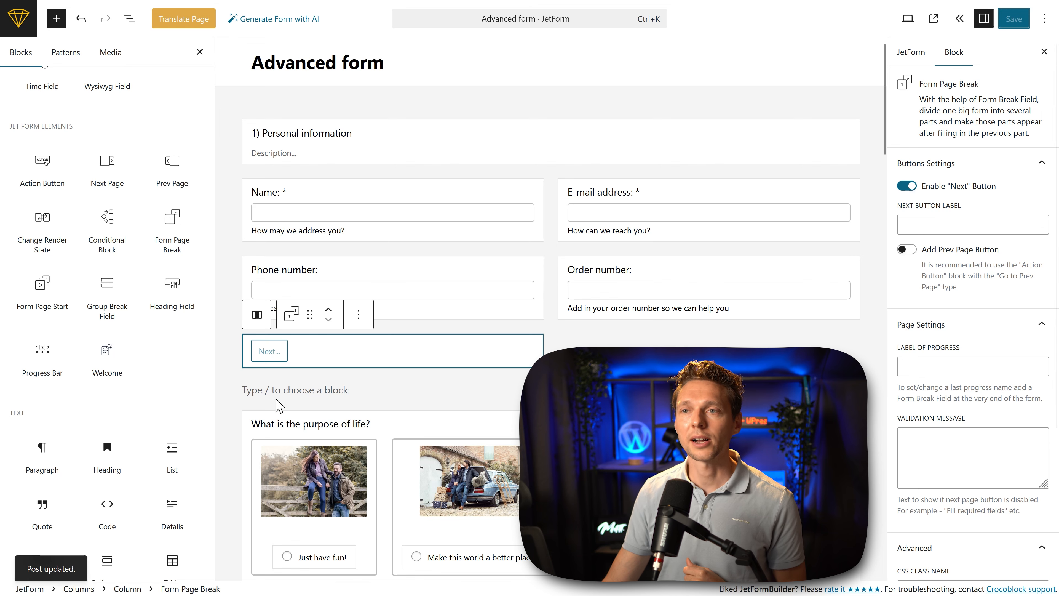
Step: Add a Heading Field above "What is the purpose of life?" and label it "Some easy questions" without a leading number
drag(172, 288, 291, 405)
drag(291, 405, 291, 407)
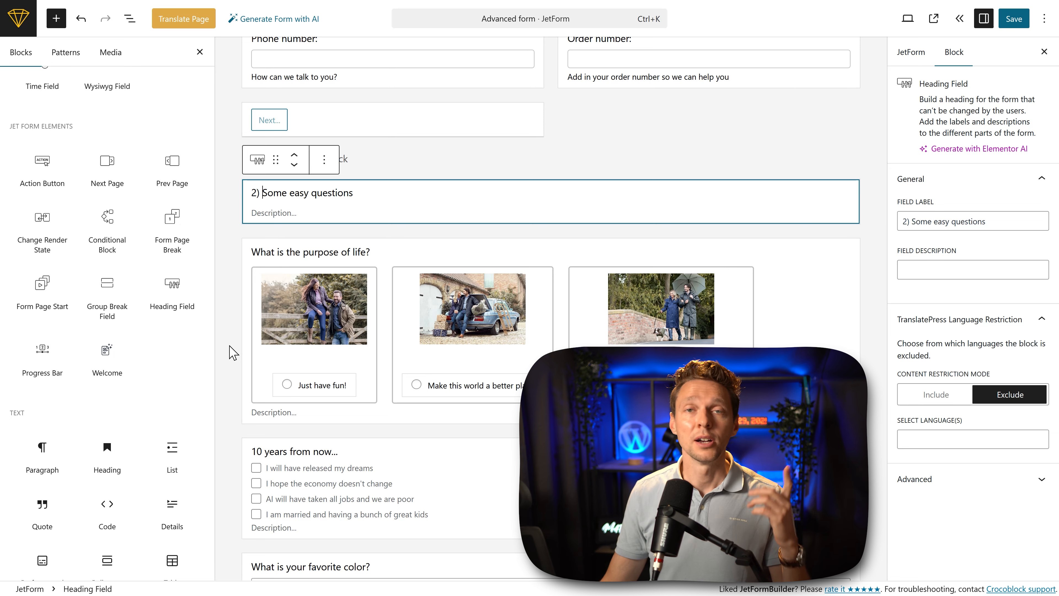
drag(260, 194, 249, 196)
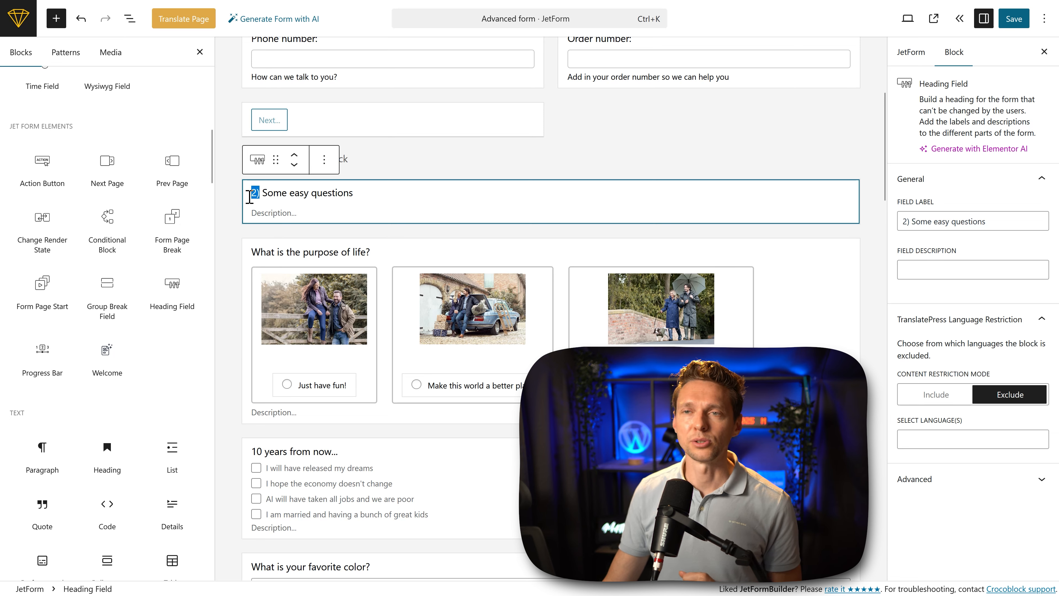
key(BackSpace)
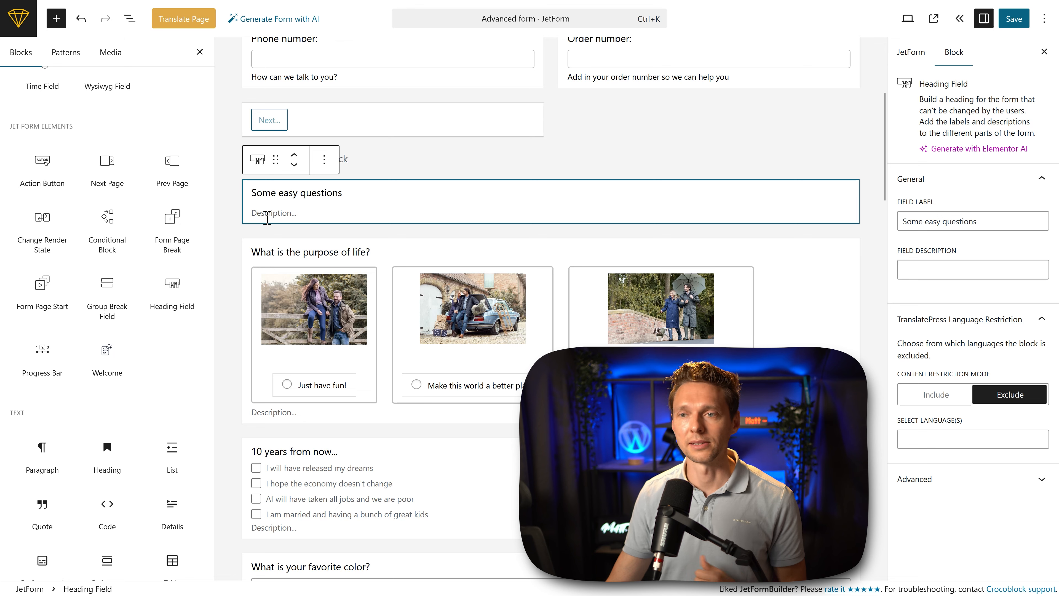
Step: Place a Progress Bar at the very top of the form and shorten the heading beneath it to "Personal information"
mouse_move(41, 362)
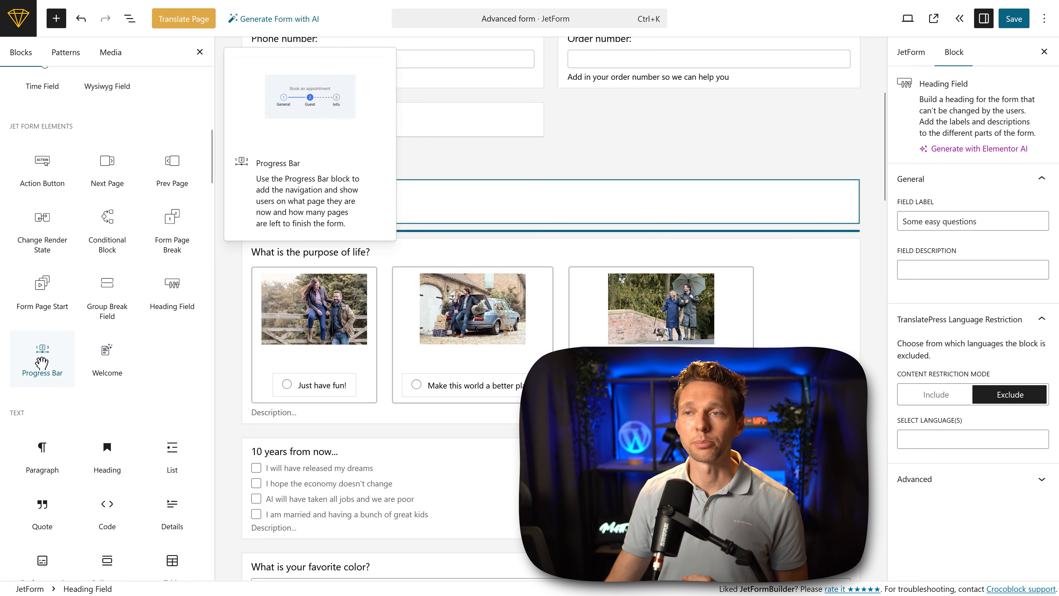
drag(42, 363, 284, 167)
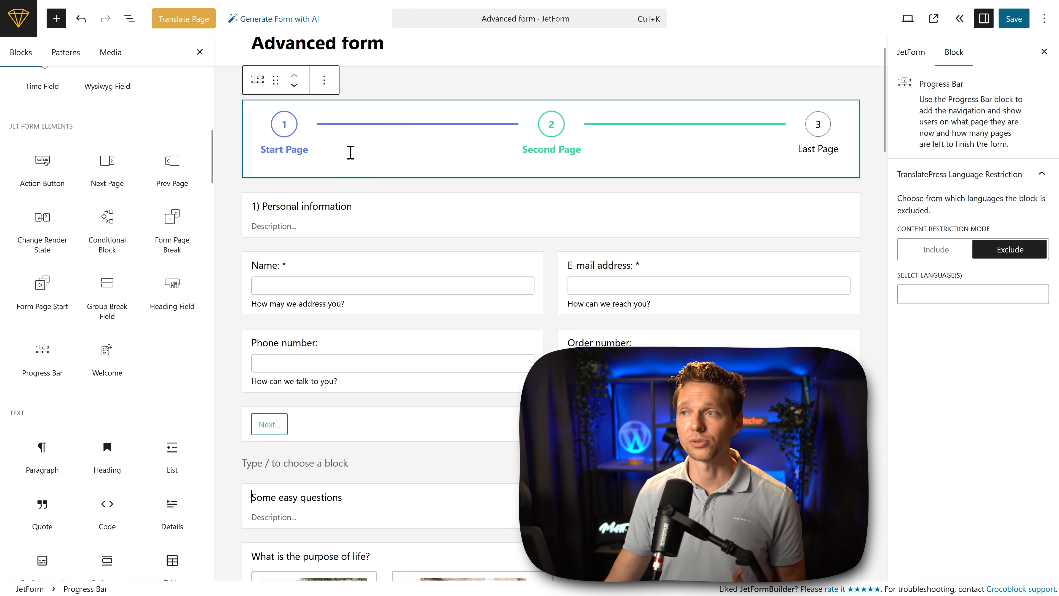
click(262, 206)
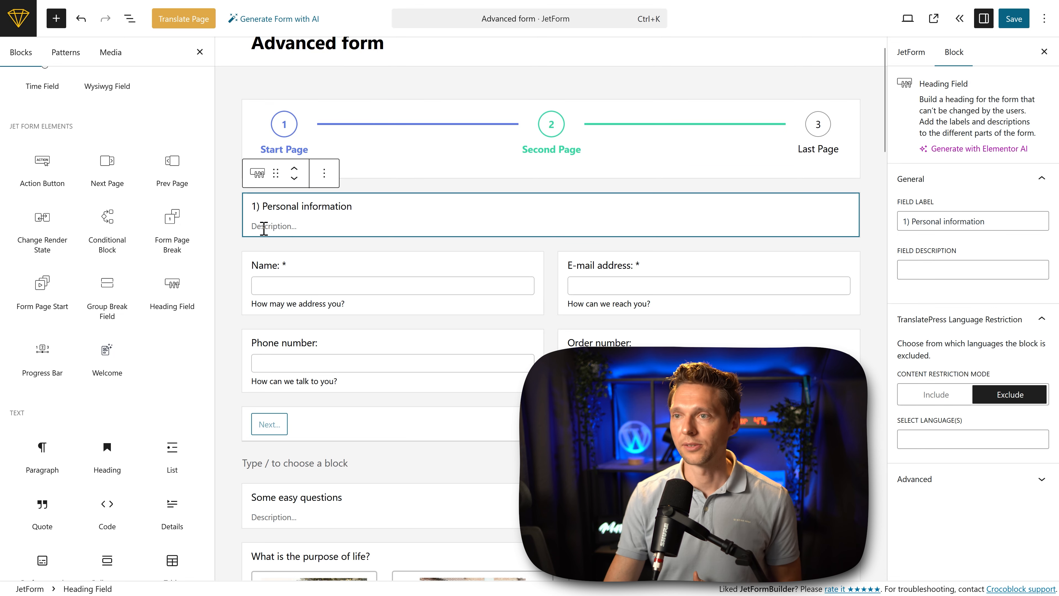
key(BackSpace)
key(BackSpace)
key(BackSpace)
Step: Insert a Progress Bar in the empty block after the page break and move it below the "Some easy questions" heading
scroll(292, 223, down, 3)
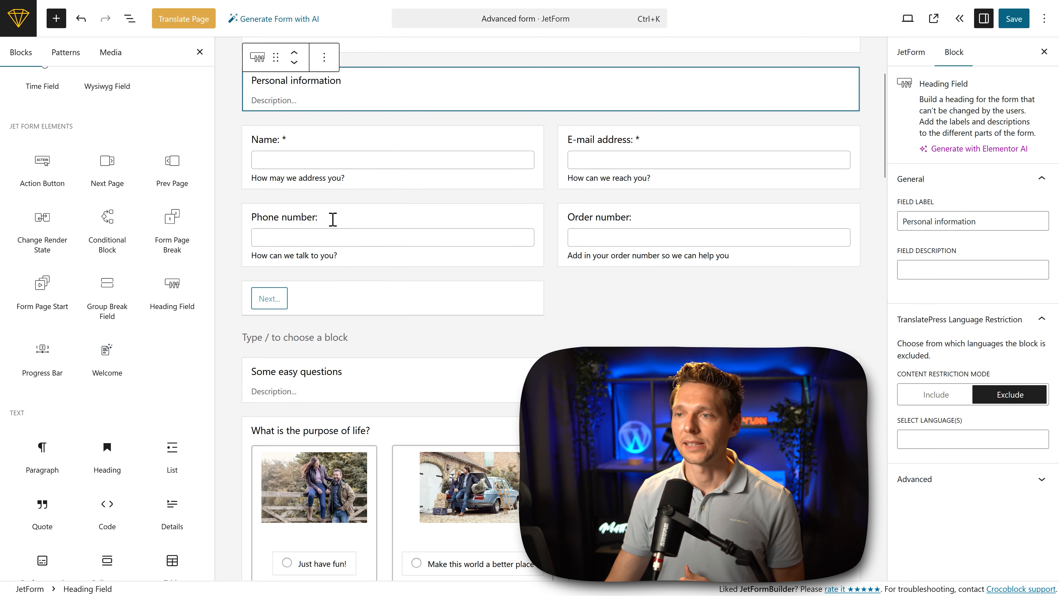
click(309, 339)
click(851, 336)
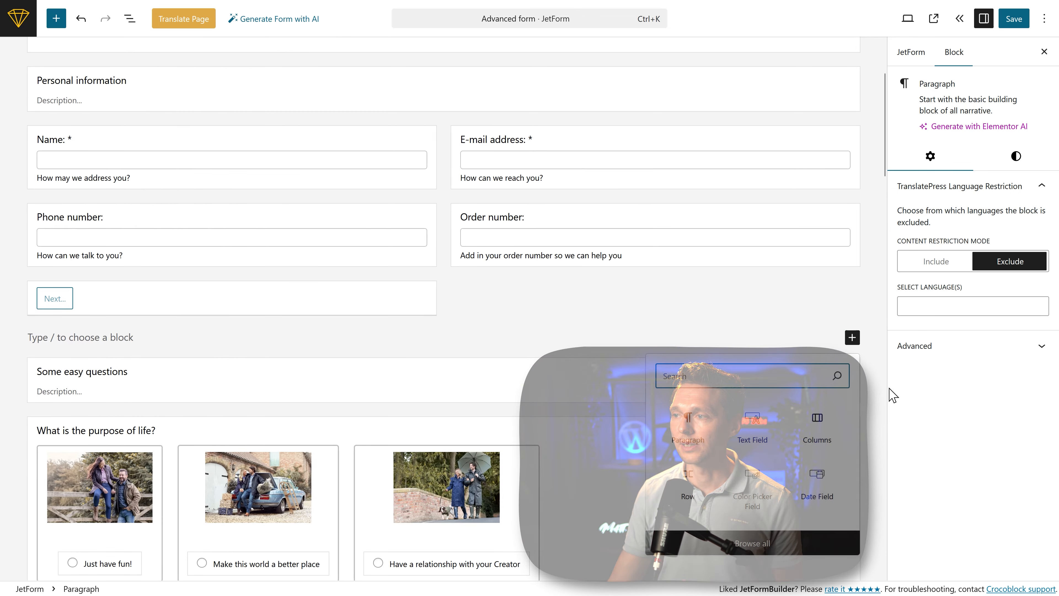
text(progres)
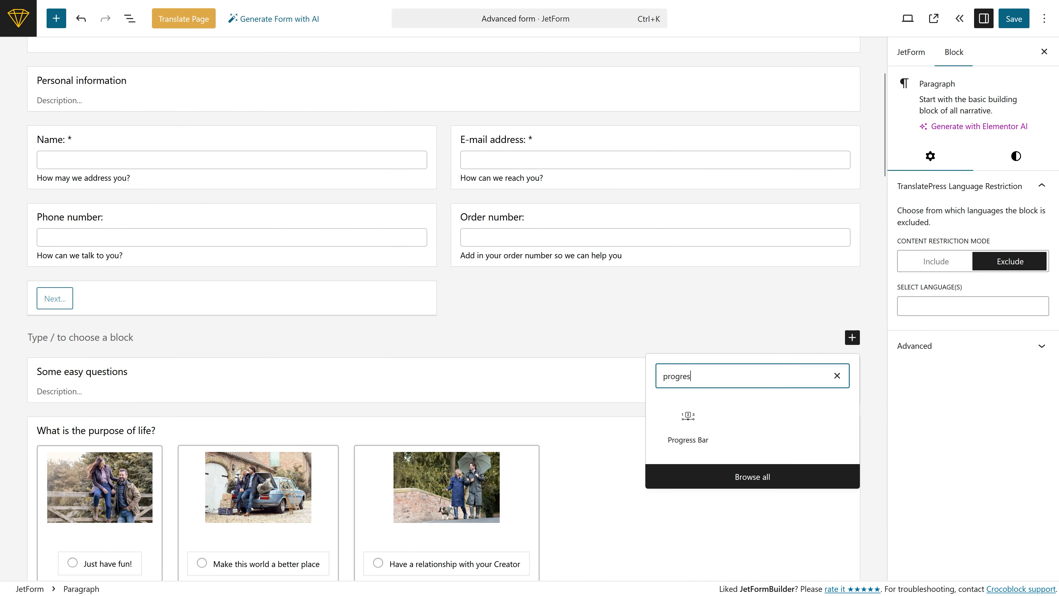
click(670, 439)
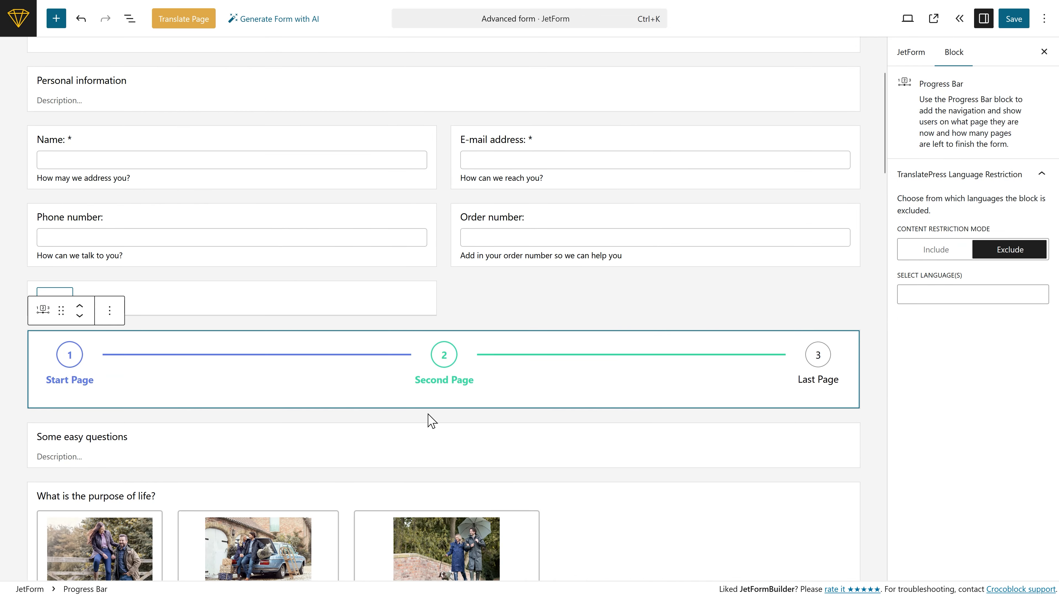
click(79, 315)
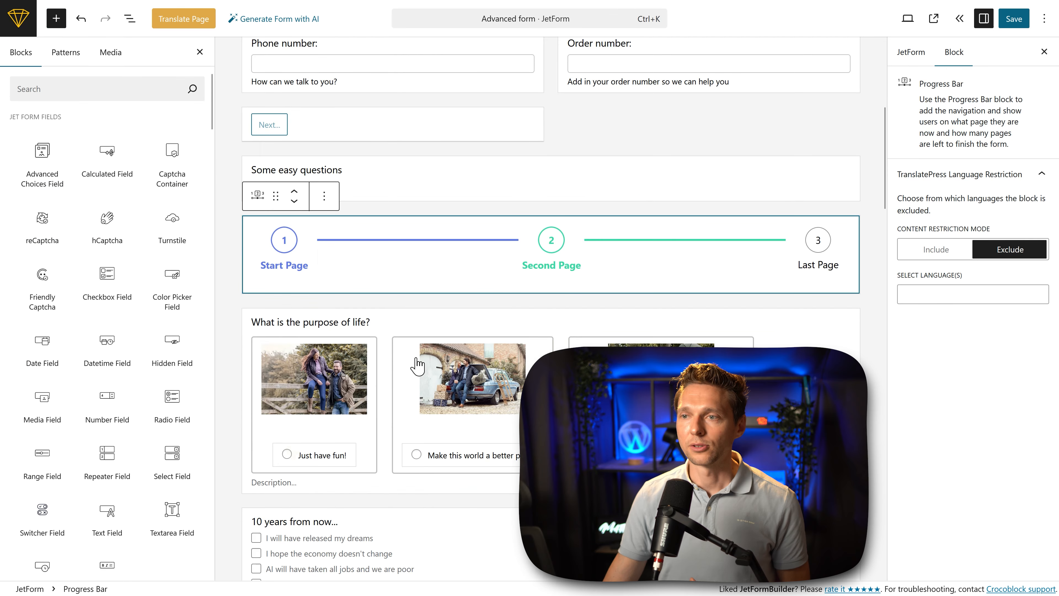
Step: Add a Form Page Break between the "10 years from now..." and "What is your favorite color?" fields
scroll(421, 363, down, 8)
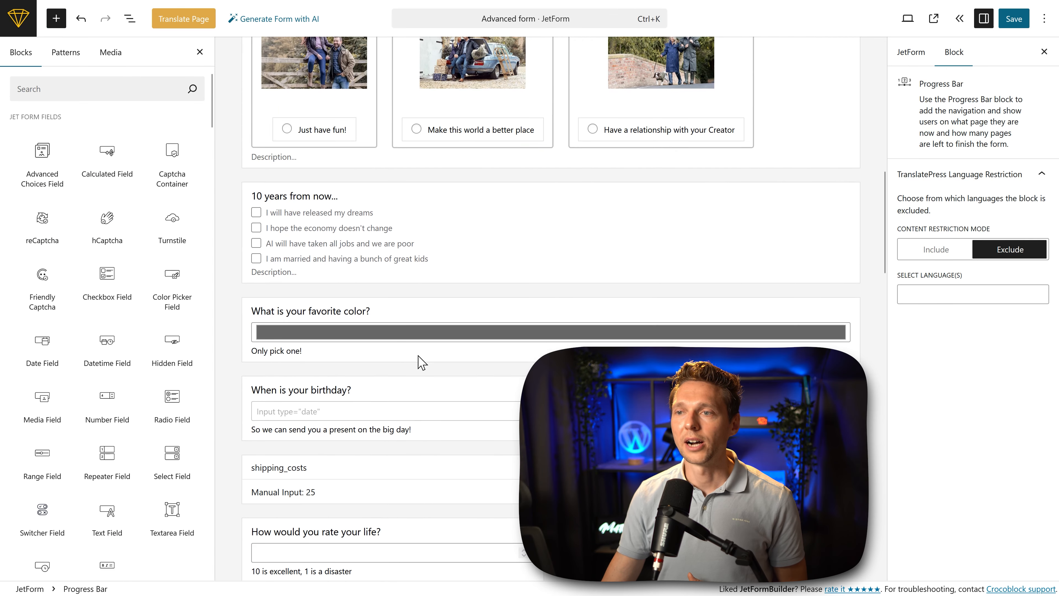
scroll(396, 318, up, 2)
scroll(173, 508, down, 5)
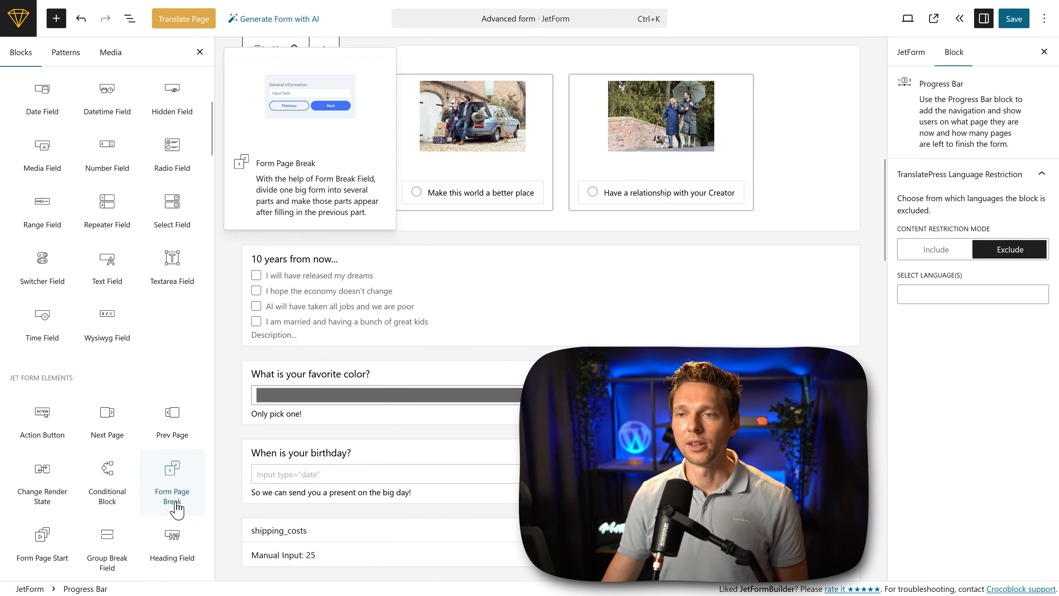
scroll(177, 509, down, 6)
scroll(170, 213, up, 2)
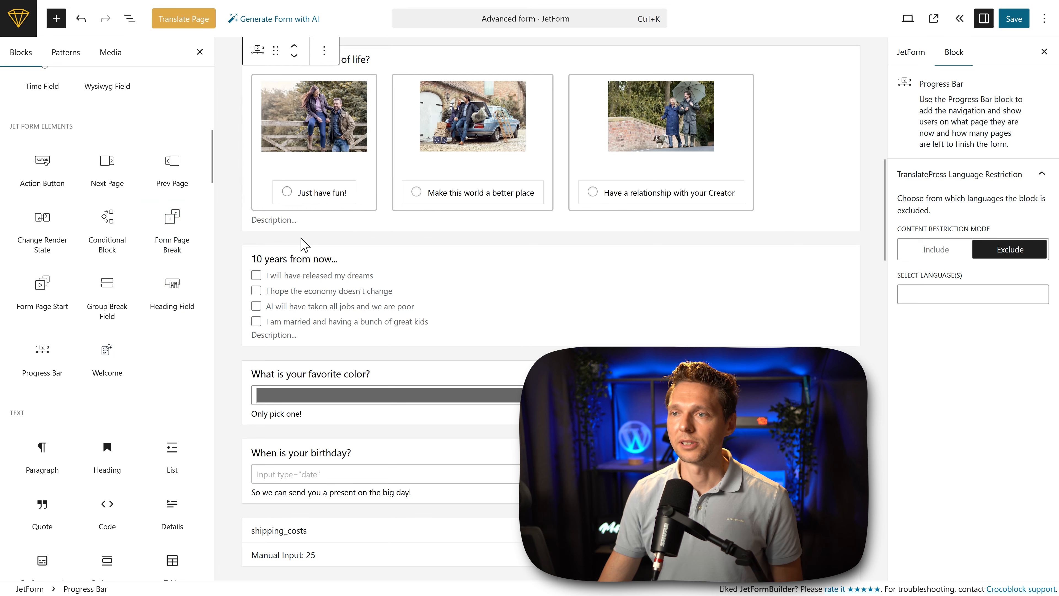
click(303, 251)
click(172, 232)
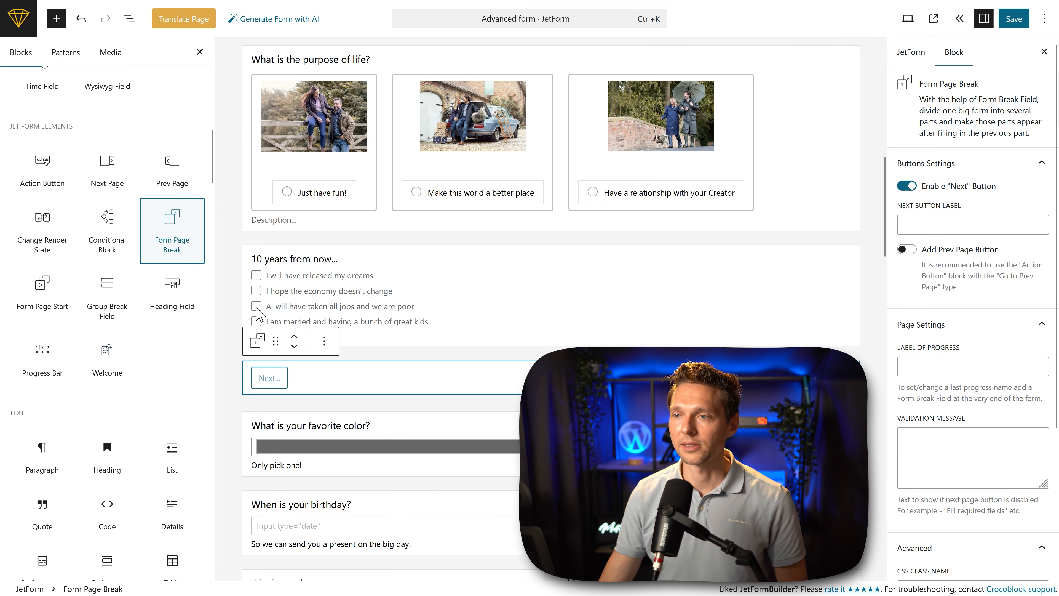
Step: Below the second page break, add a Progress Bar with a Heading Field under it and open the heading's label for editing
click(169, 302)
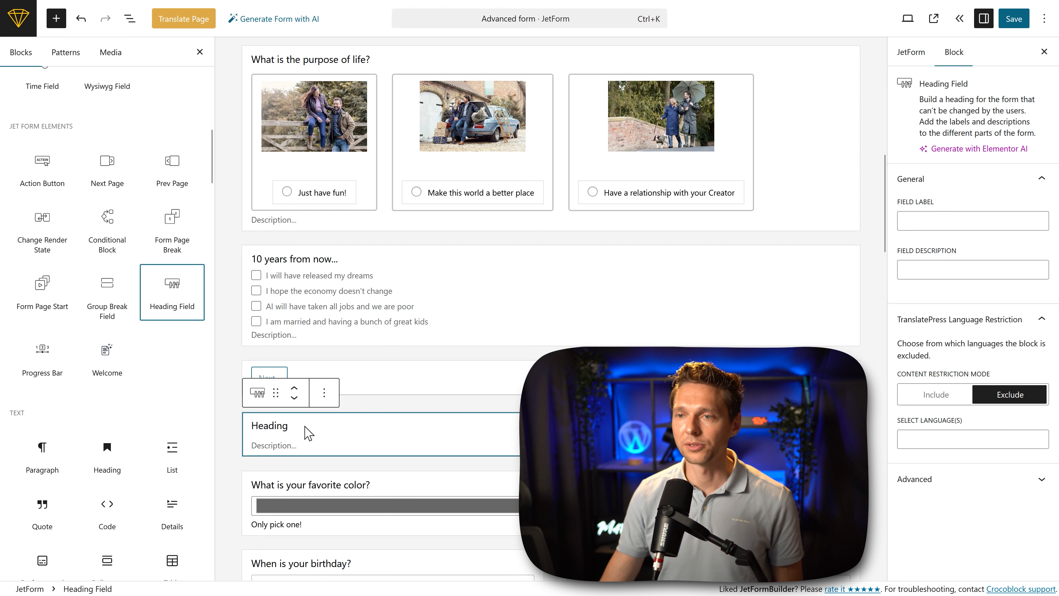
click(42, 356)
click(294, 514)
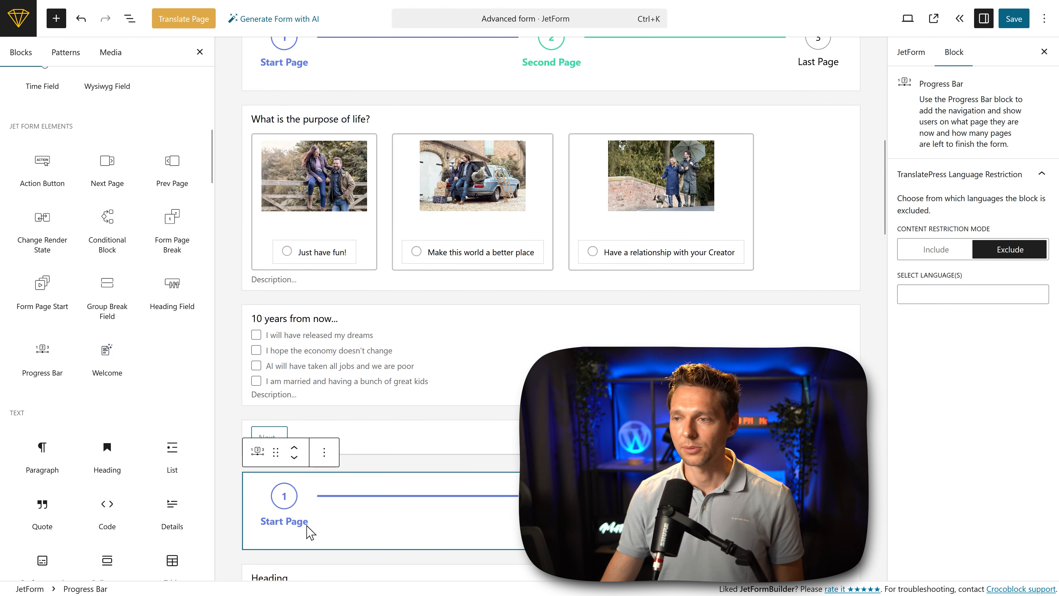
double_click(279, 452)
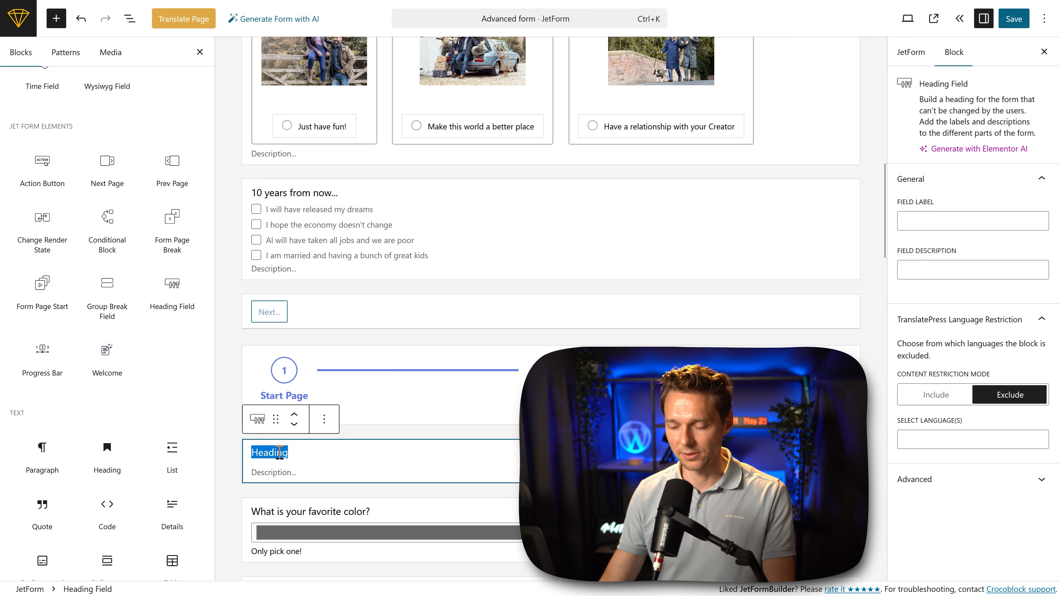
Step: Select the Form Page Break after the decision-making range field and enable its previous page button
click(457, 299)
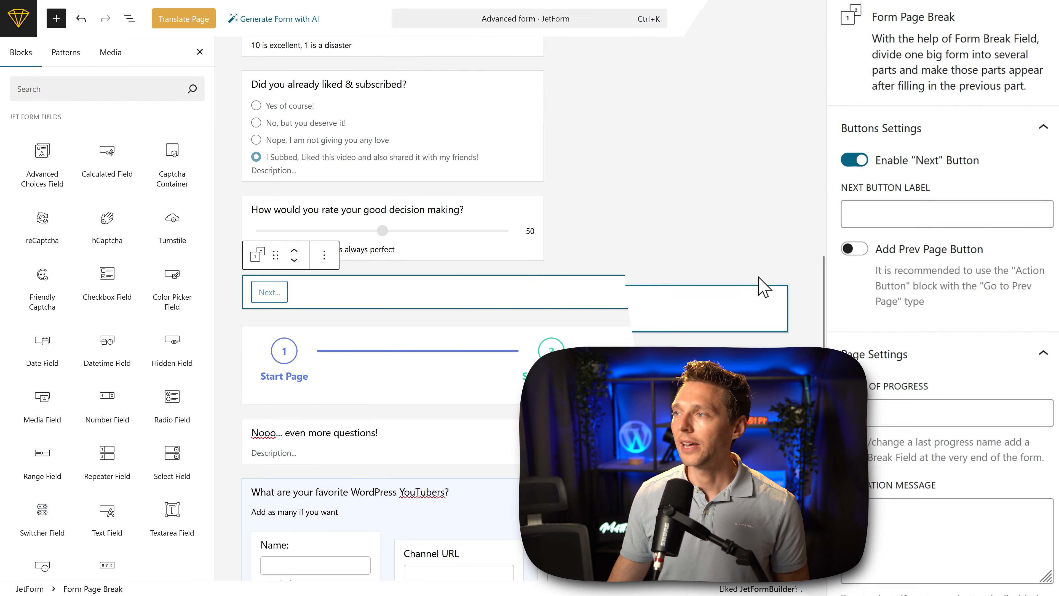
click(784, 251)
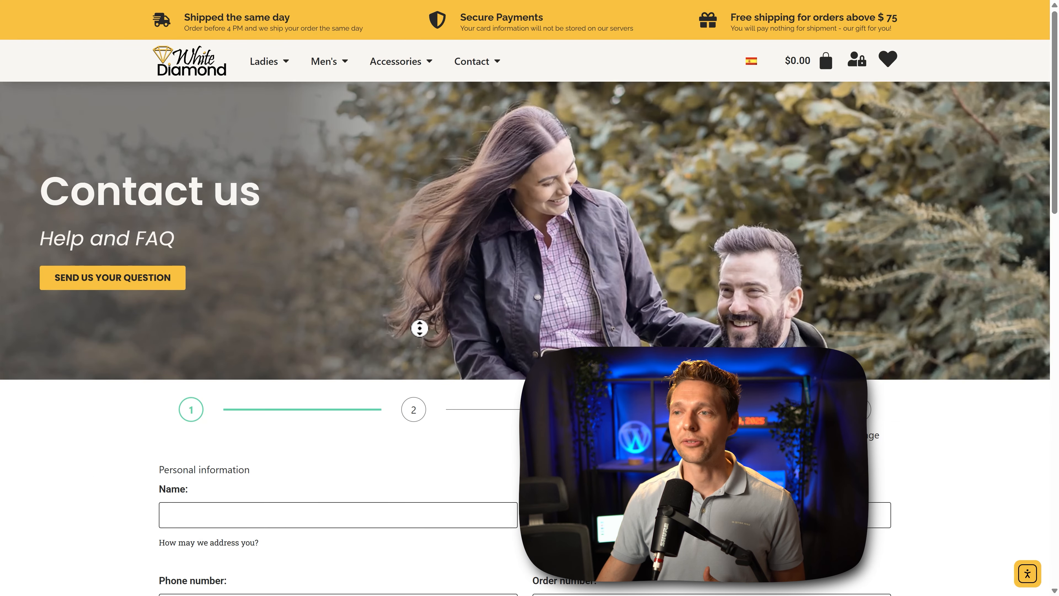
Step: Test the multi-page form on the live contact page, trying the return to the previous page and advancing to page 3
scroll(413, 365, down, 2)
scroll(412, 365, down, 4)
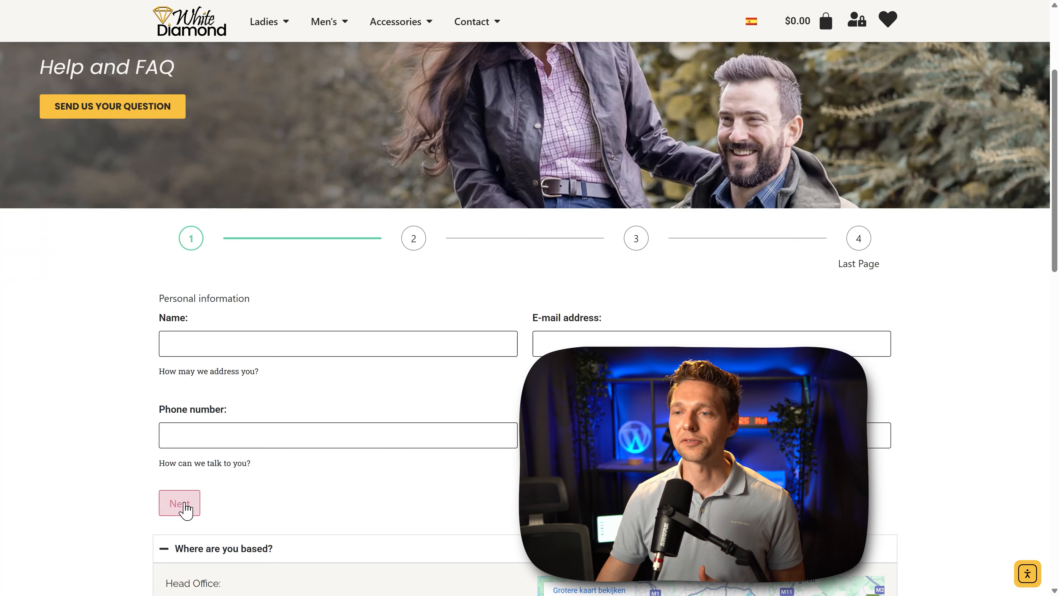
click(182, 509)
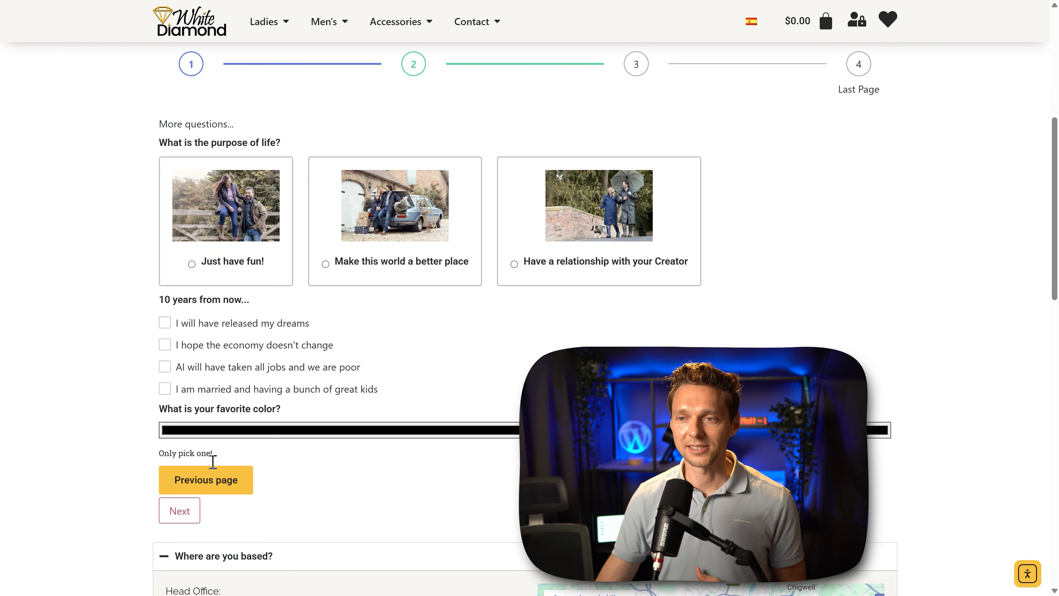
click(213, 484)
click(183, 334)
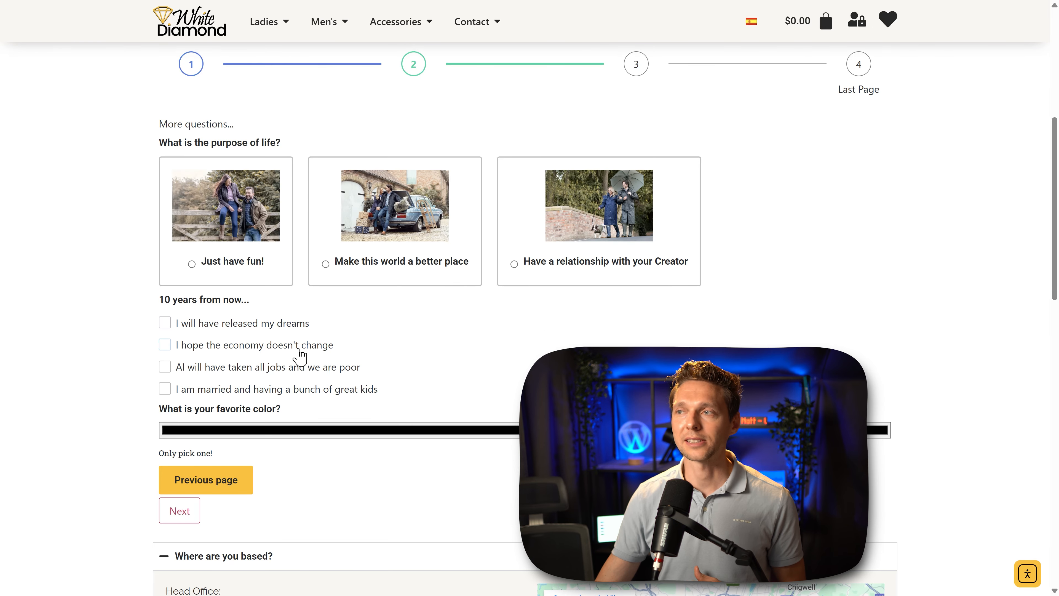
click(182, 510)
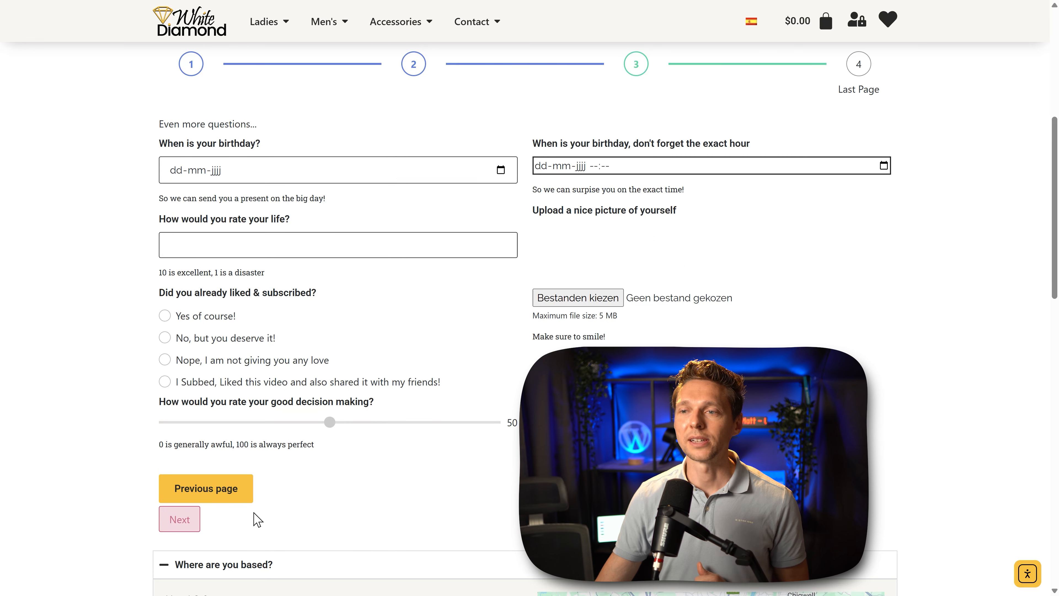
Step: Return from page 3 to the previous page of the live form
click(219, 496)
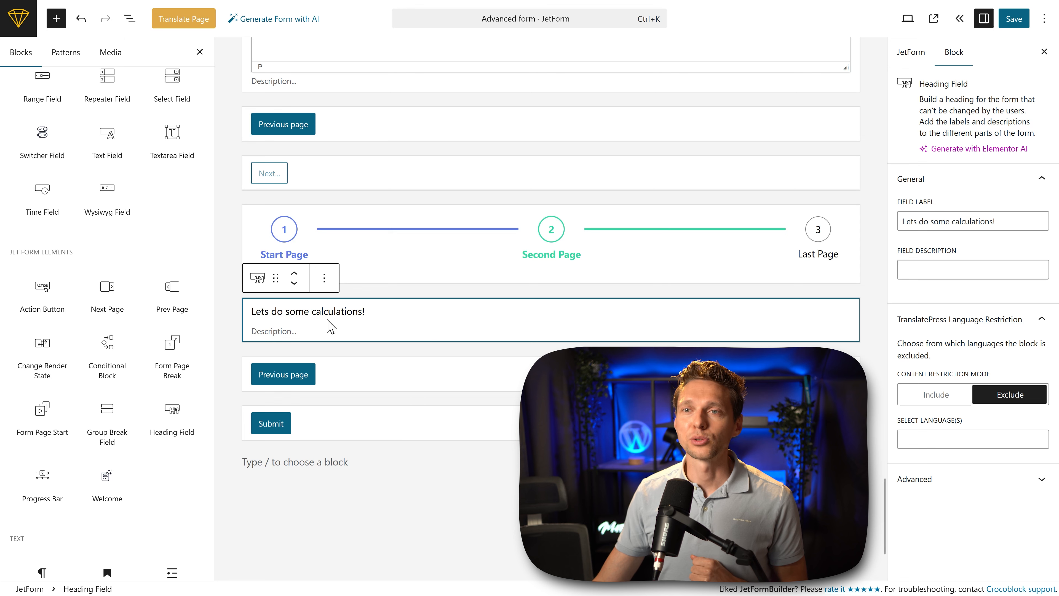
Step: Add a Switcher Field labelled "Hit this switch for 100 points!" below the calculations heading, with default value 0 and enabled value 100
click(44, 146)
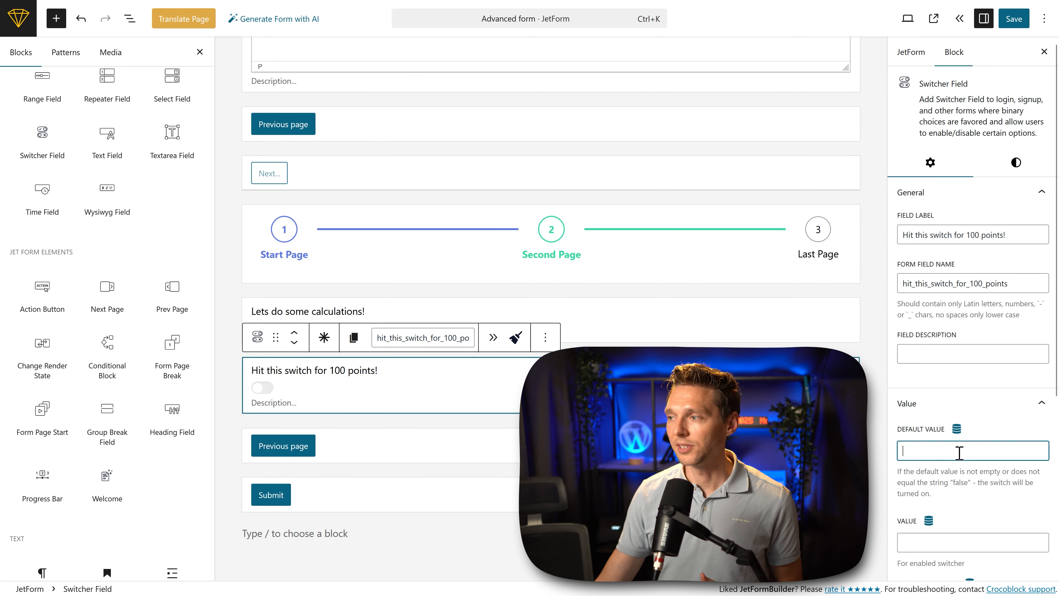
scroll(999, 469, down, 2)
click(996, 480)
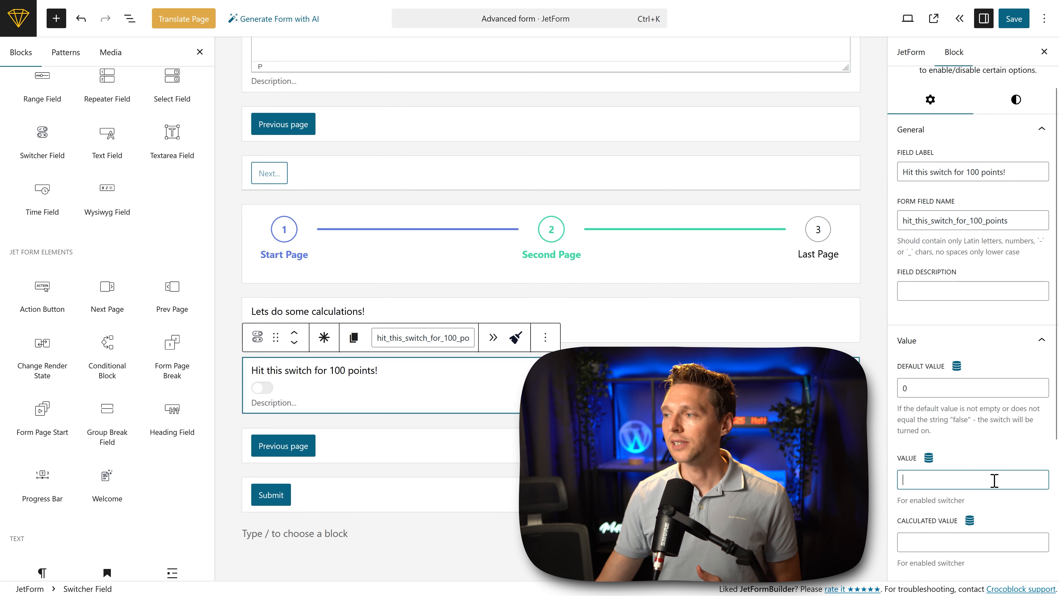
text(10)
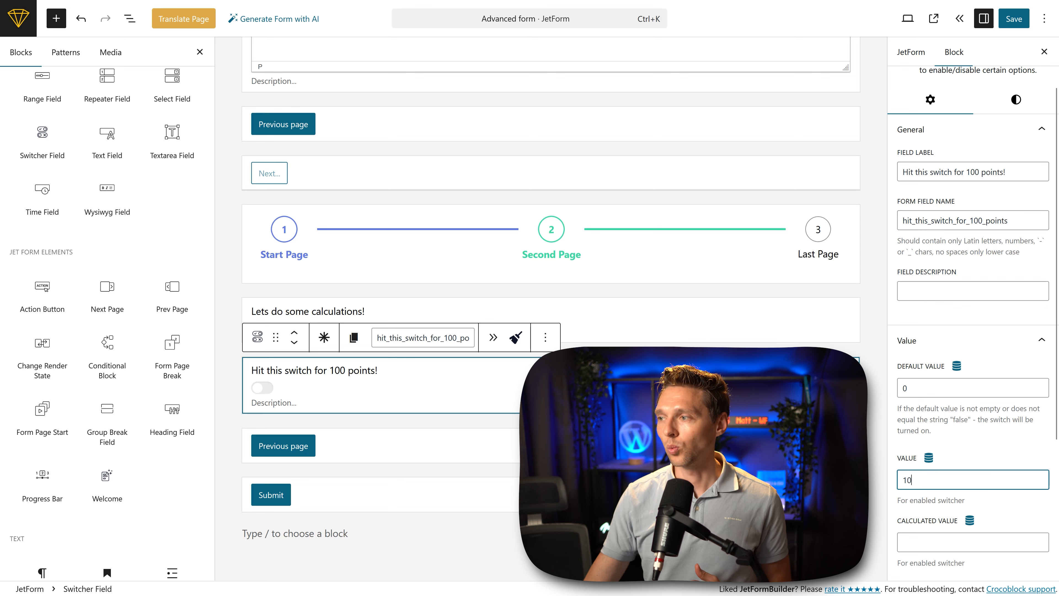
text(0)
Step: Below the switcher, add a Range Field labelled "Give me some points!" with default 0, minimum 0, maximum 100 and step 1, and save the form
click(379, 402)
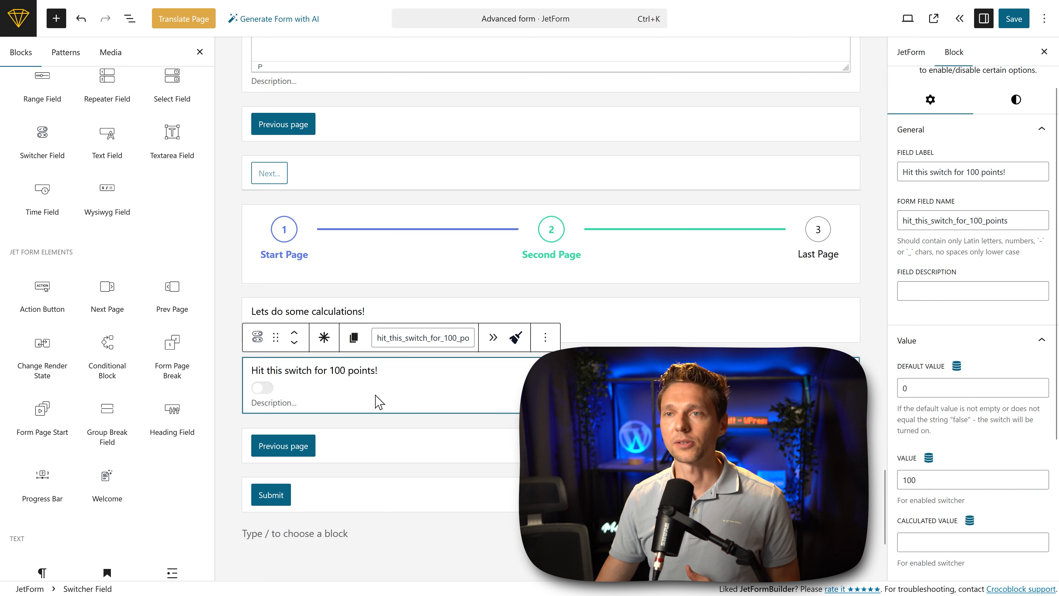
scroll(107, 217, up, 3)
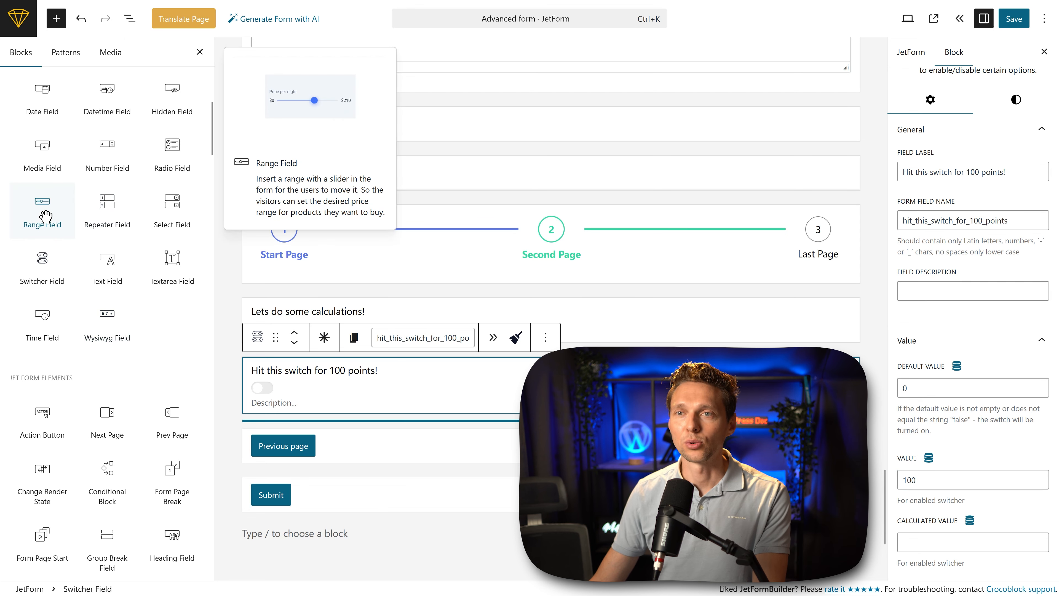
click(39, 225)
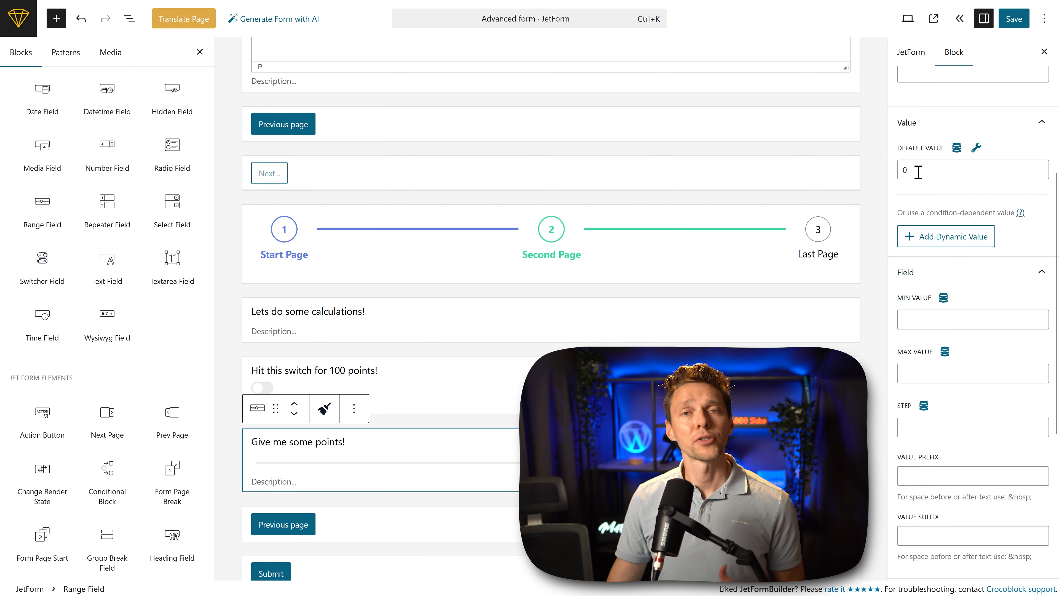
click(928, 322)
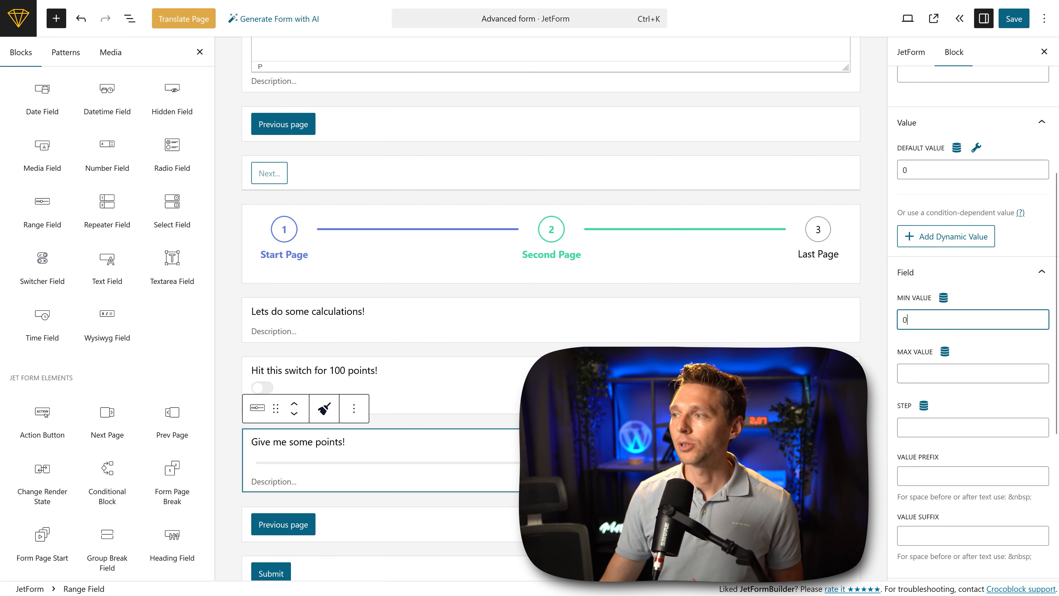
click(917, 378)
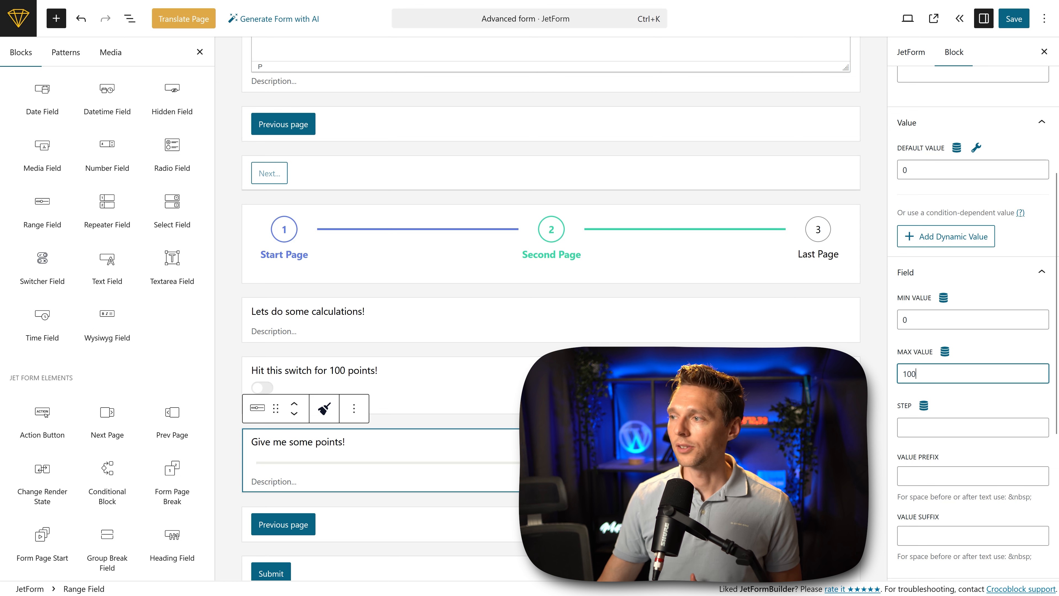
click(912, 429)
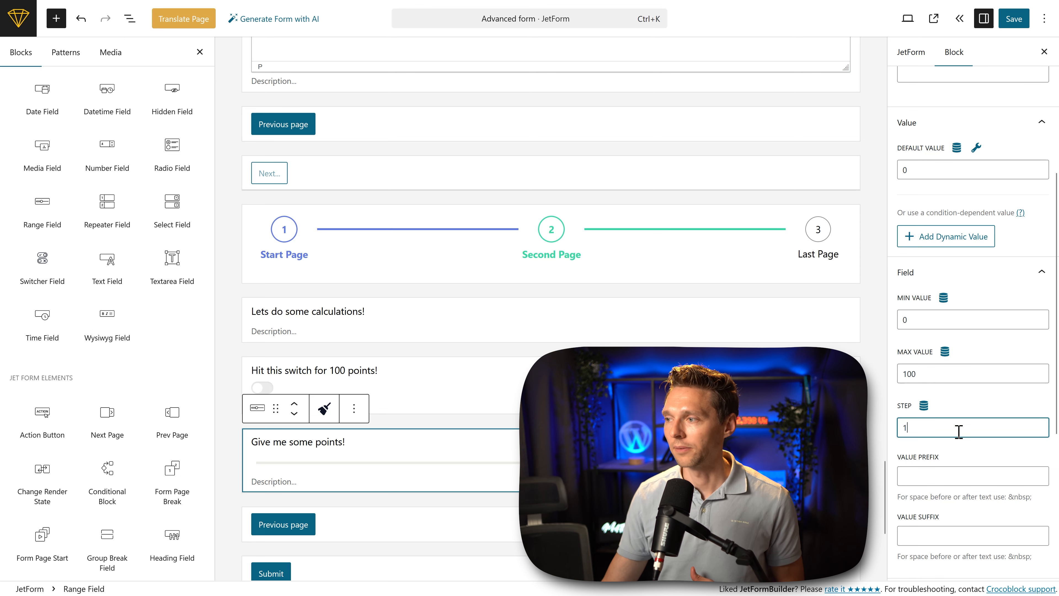
scroll(1001, 430, down, 3)
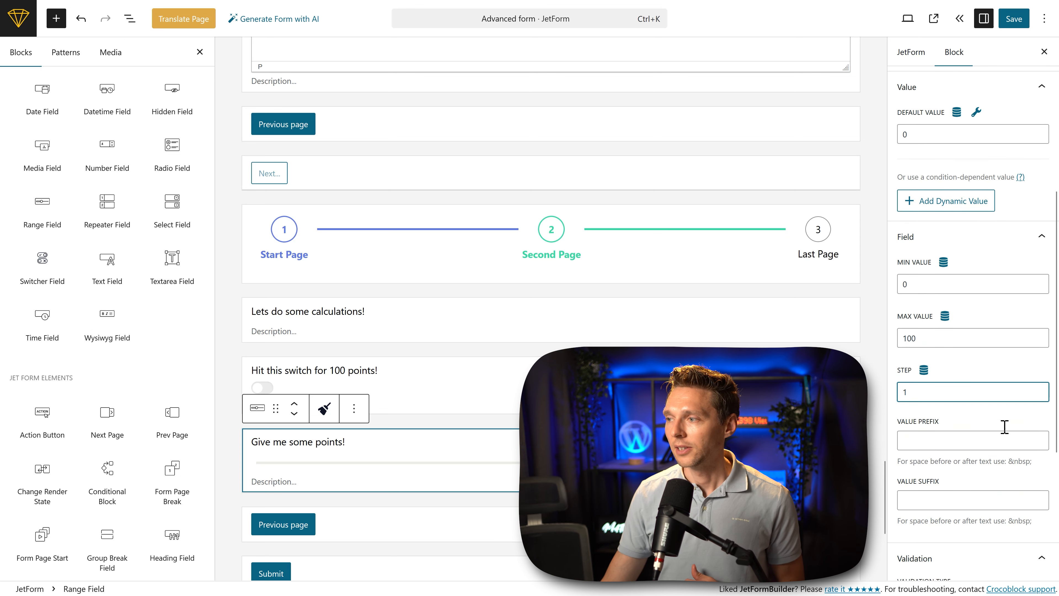
click(1018, 24)
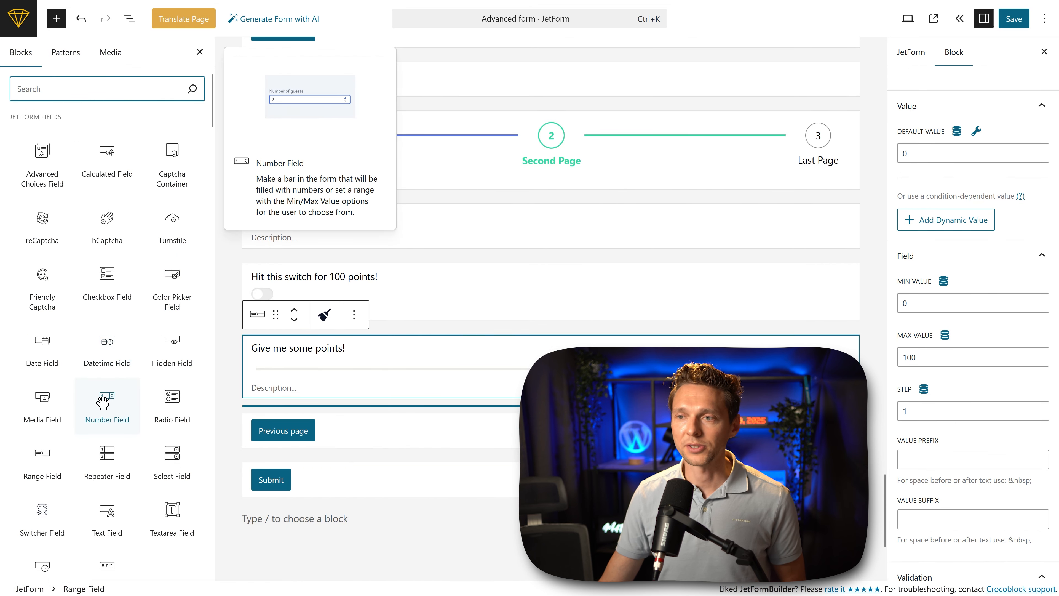
Step: Add a Number Field labelled "How much points would you like to give?" below the range field, with default 0, minimum 50, maximum 250 and step 1
click(104, 401)
click(946, 155)
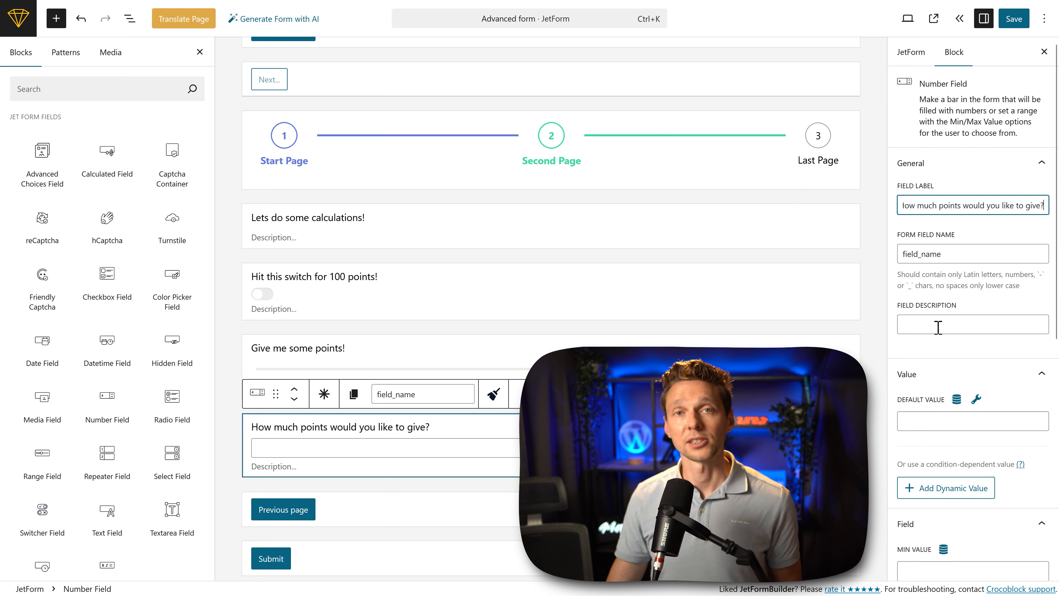
click(950, 377)
scroll(951, 399, down, 2)
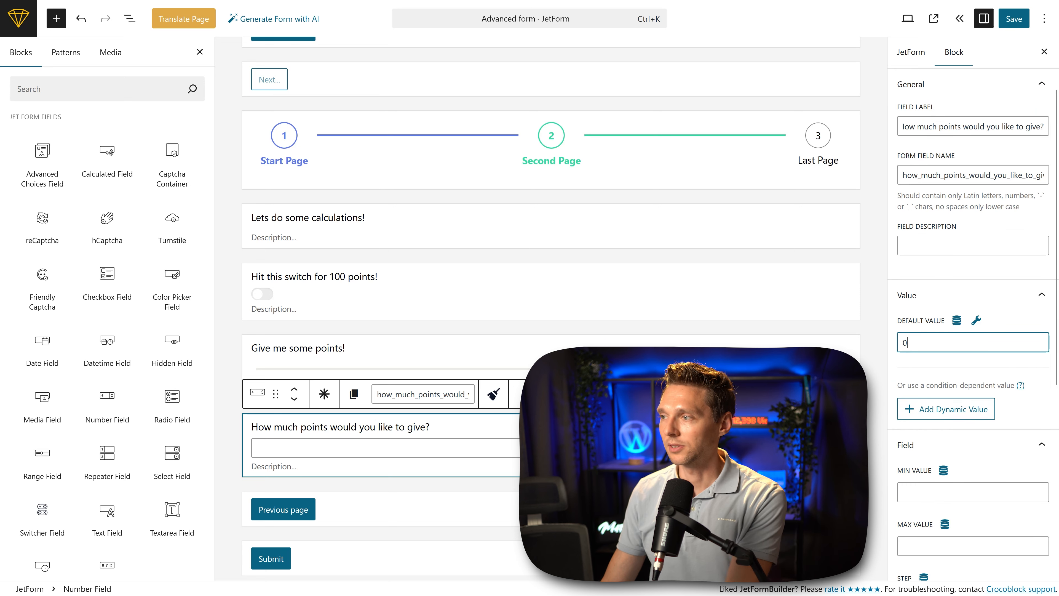
scroll(926, 346, down, 4)
click(907, 320)
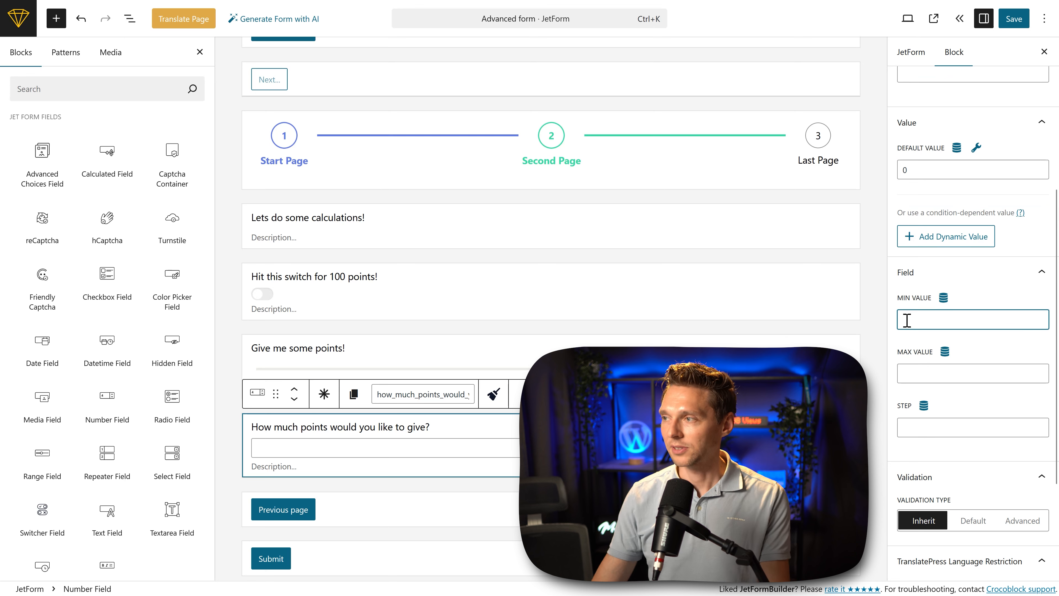
click(924, 375)
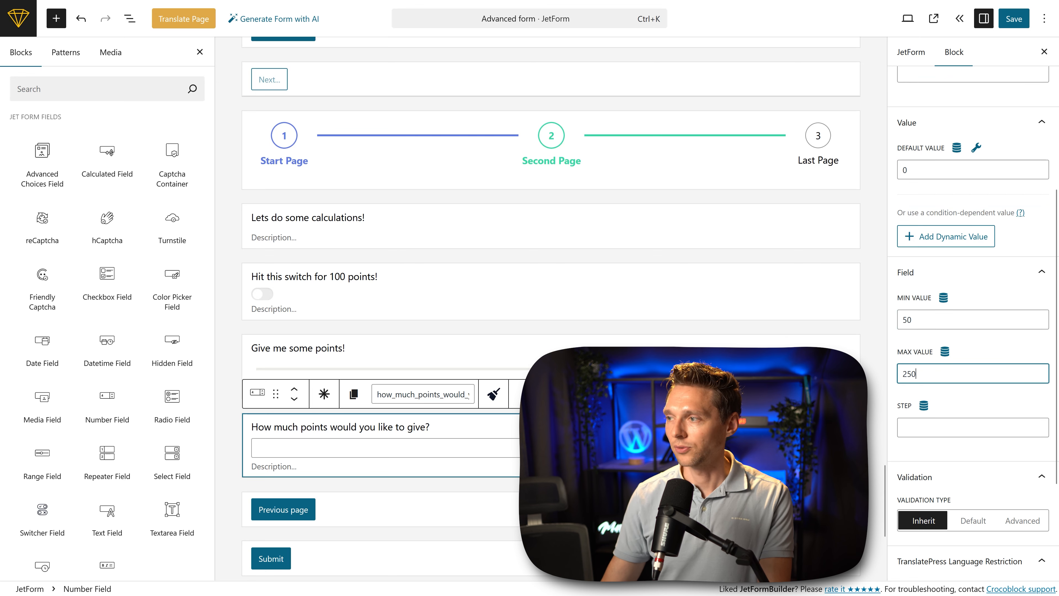
click(931, 433)
text(100)
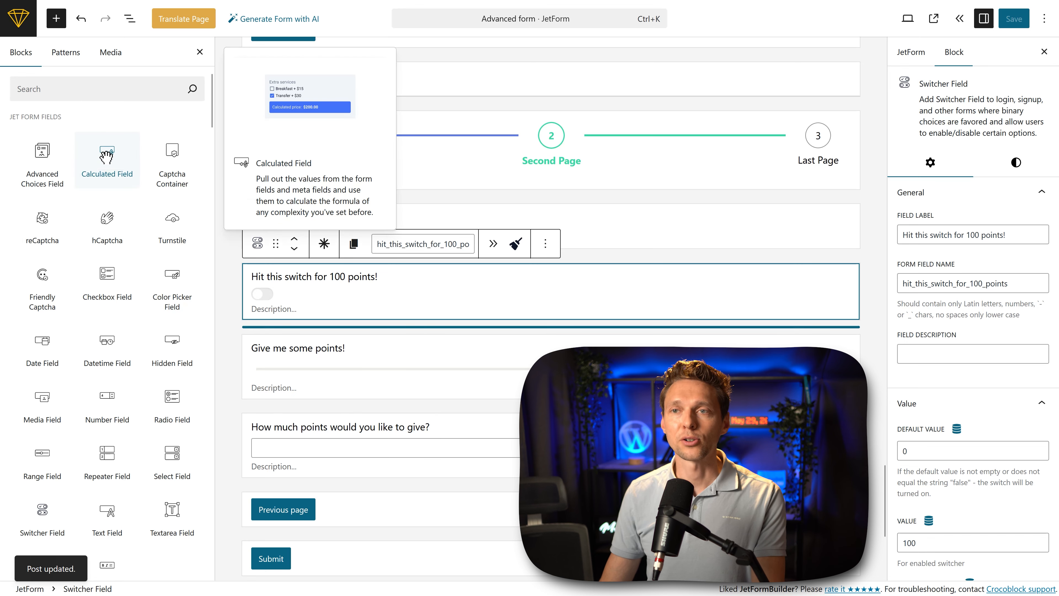
Step: Add a Calculated Field labelled "Our calculation:" below the number field
click(267, 427)
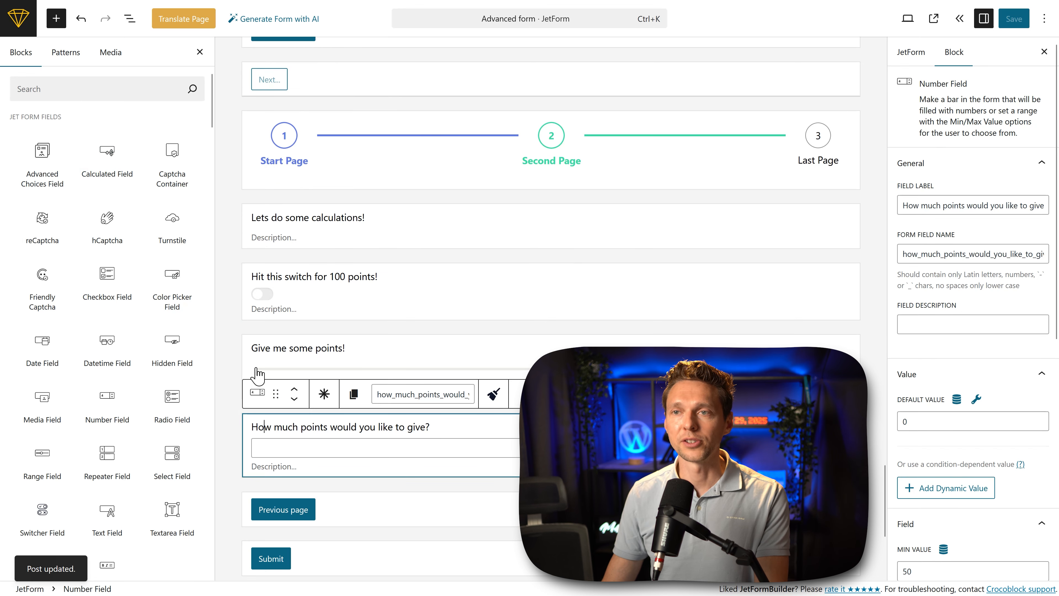
click(107, 161)
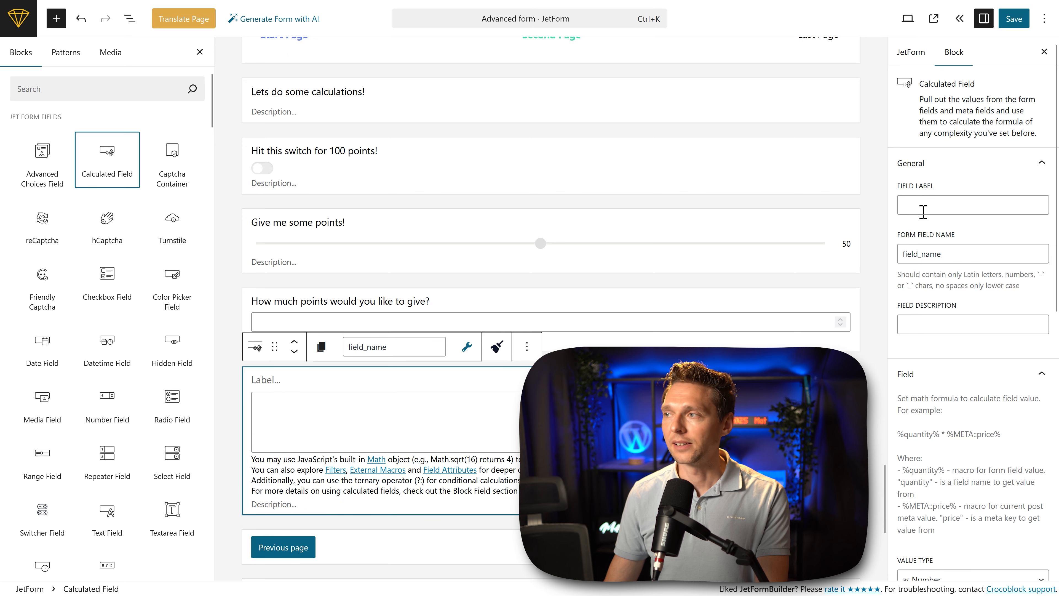
click(924, 209)
text(Our calculation:)
scroll(434, 363, down, 2)
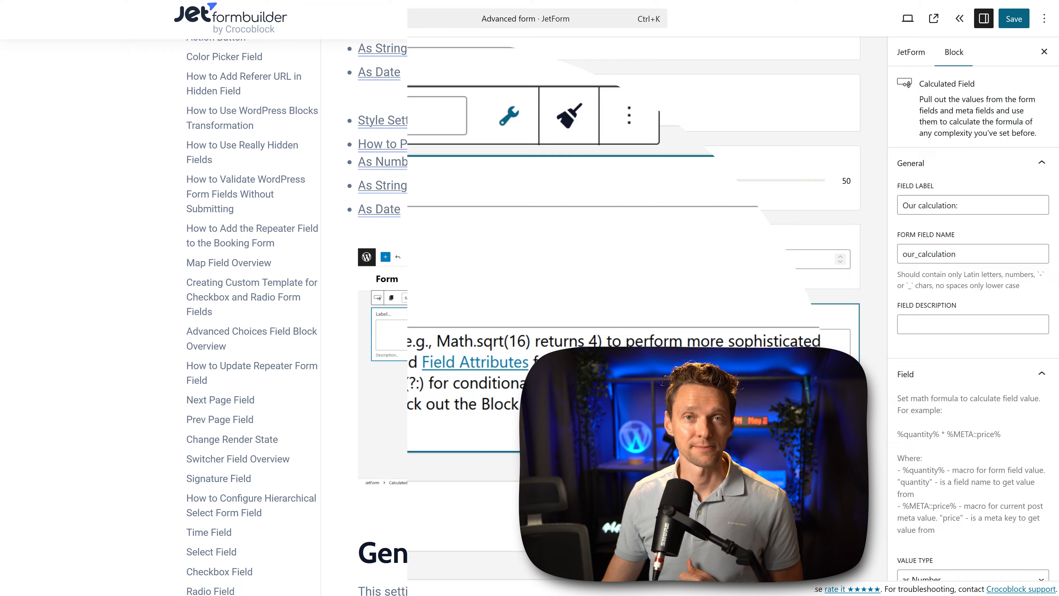
Step: Look through the JetFormBuilder documentation on the macros available for calculated fields
middle_click(791, 180)
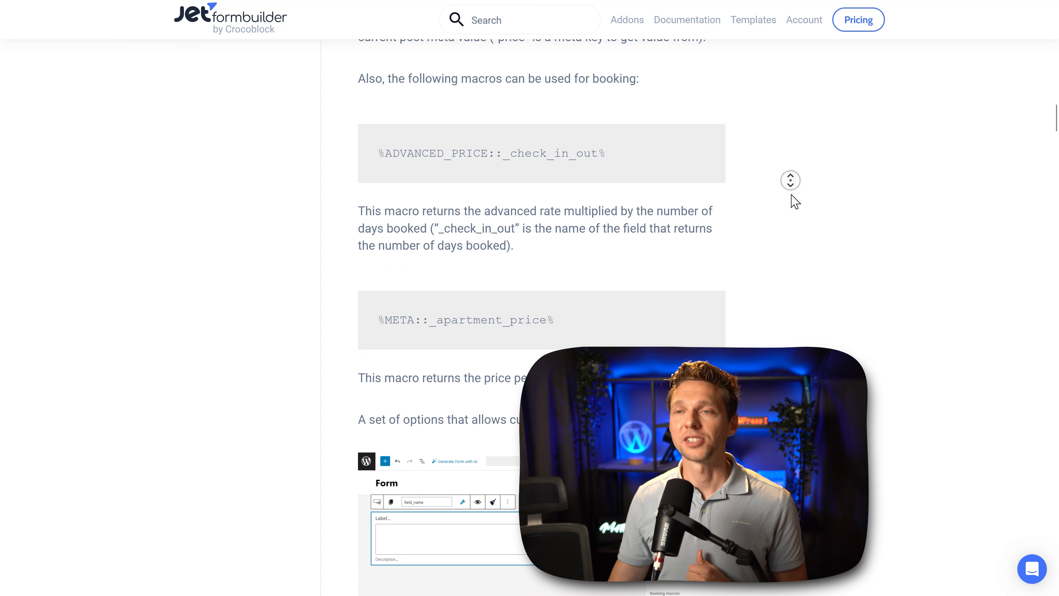
middle_click(790, 202)
middle_click(795, 221)
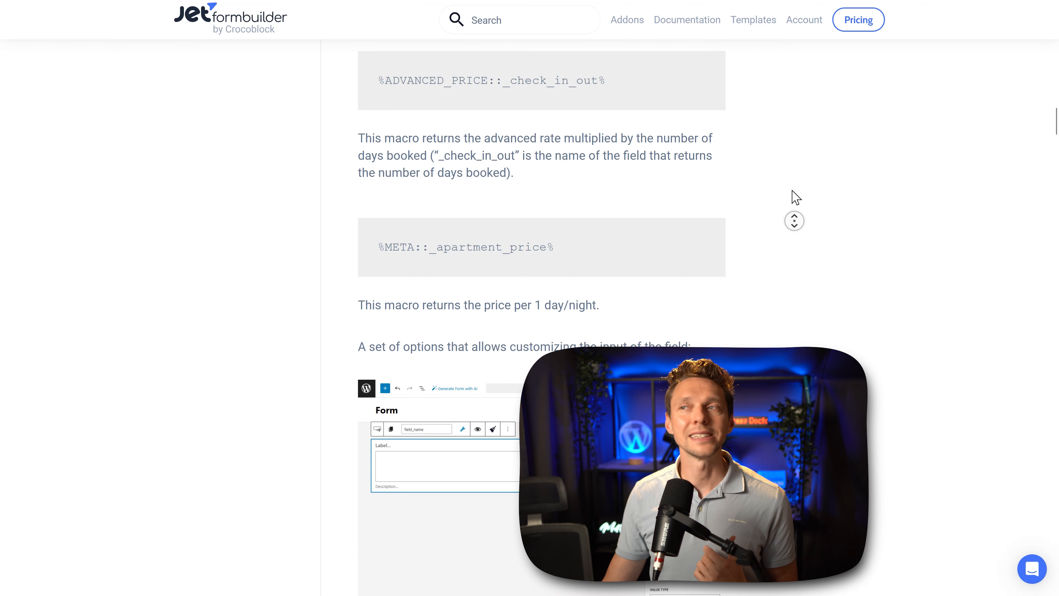
middle_click(790, 210)
drag(603, 324, 388, 329)
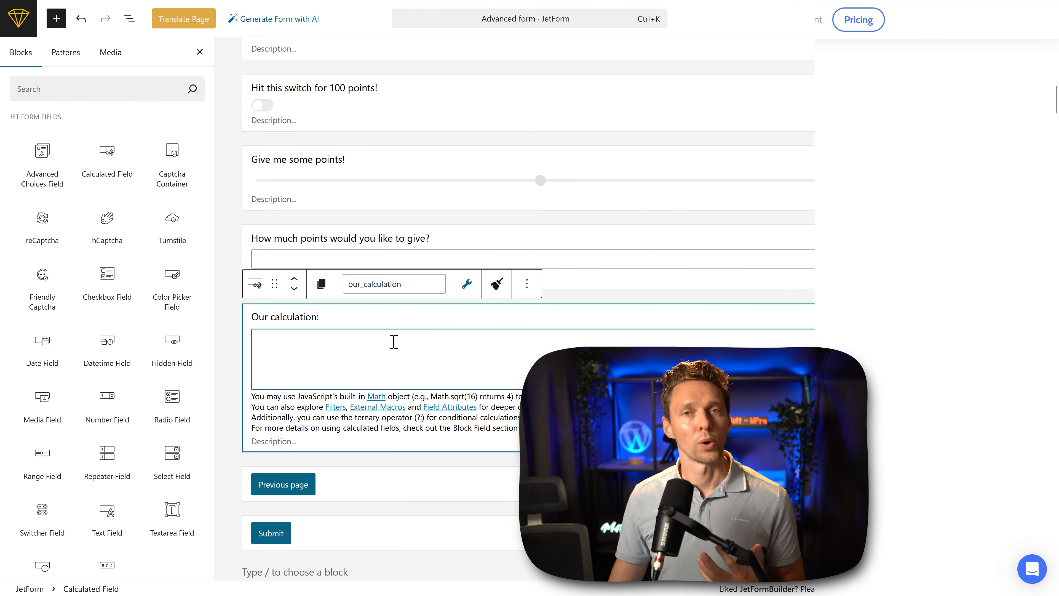
Step: Build the calculated field's formula from macros: %hit_this_switch_for_100_points% + %give_me_some_points% + %how_much_points_would_you_like_to_give%
click(467, 284)
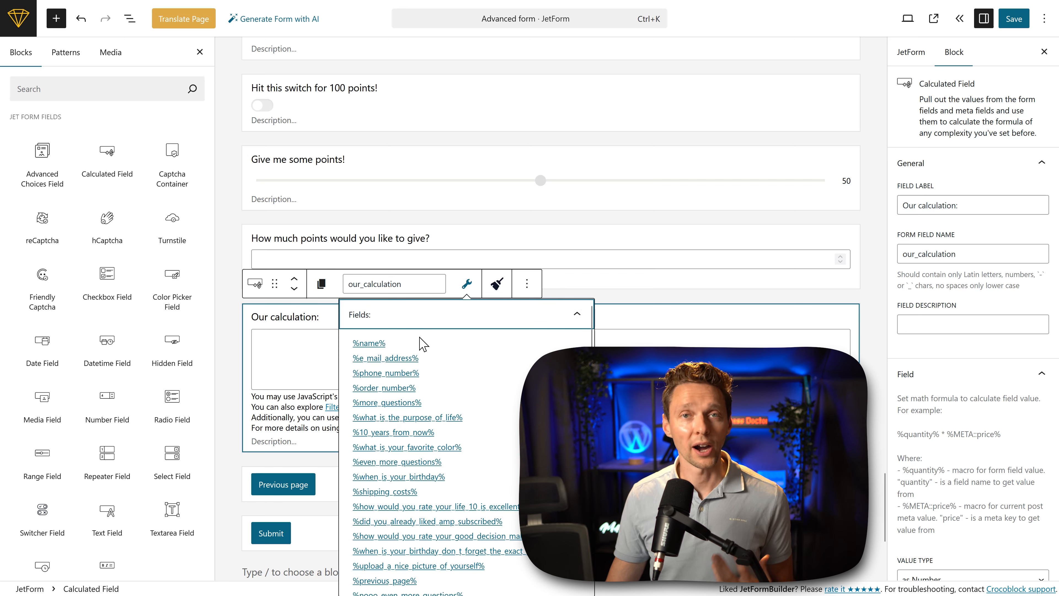
scroll(450, 417, down, 3)
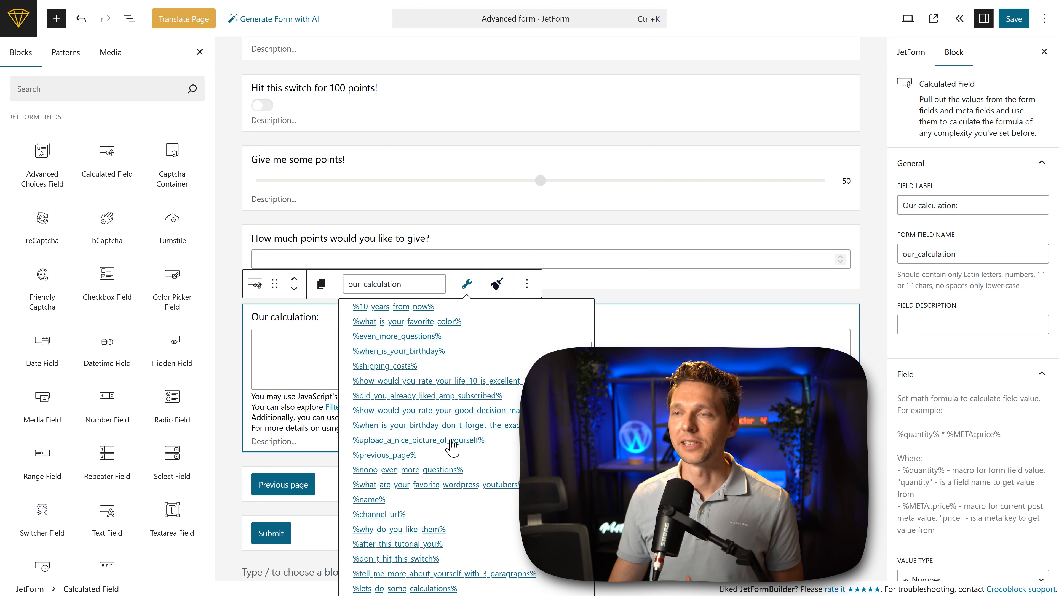
scroll(451, 446, down, 3)
click(401, 476)
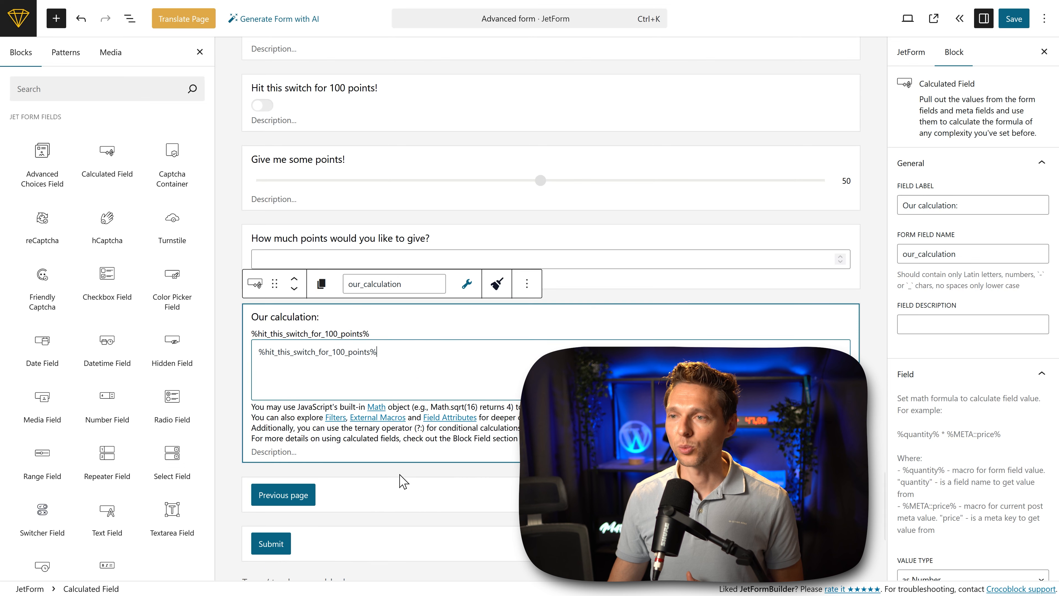
text(+)
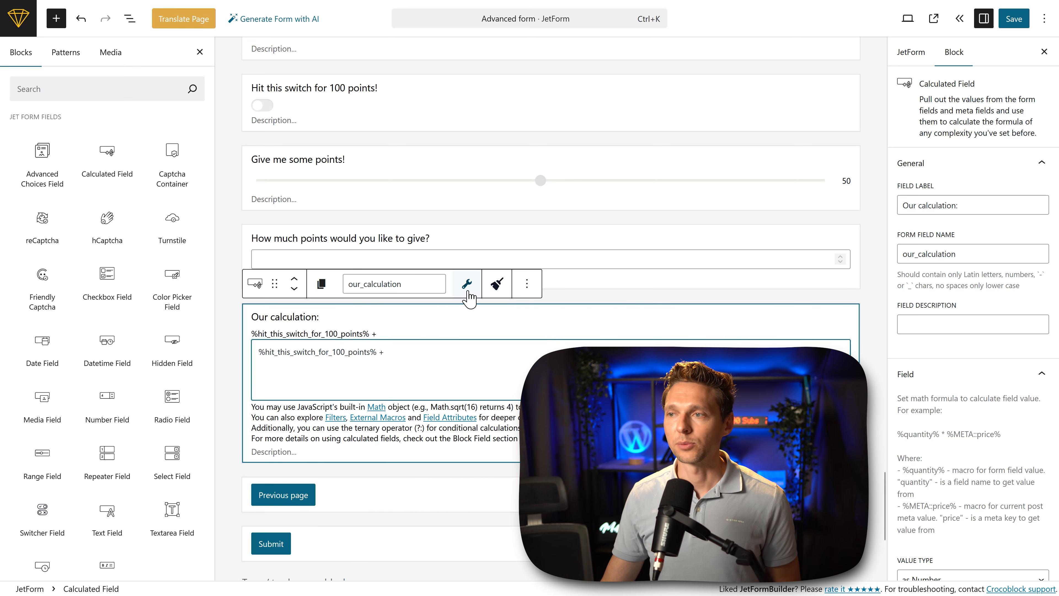
click(467, 284)
scroll(455, 430, down, 10)
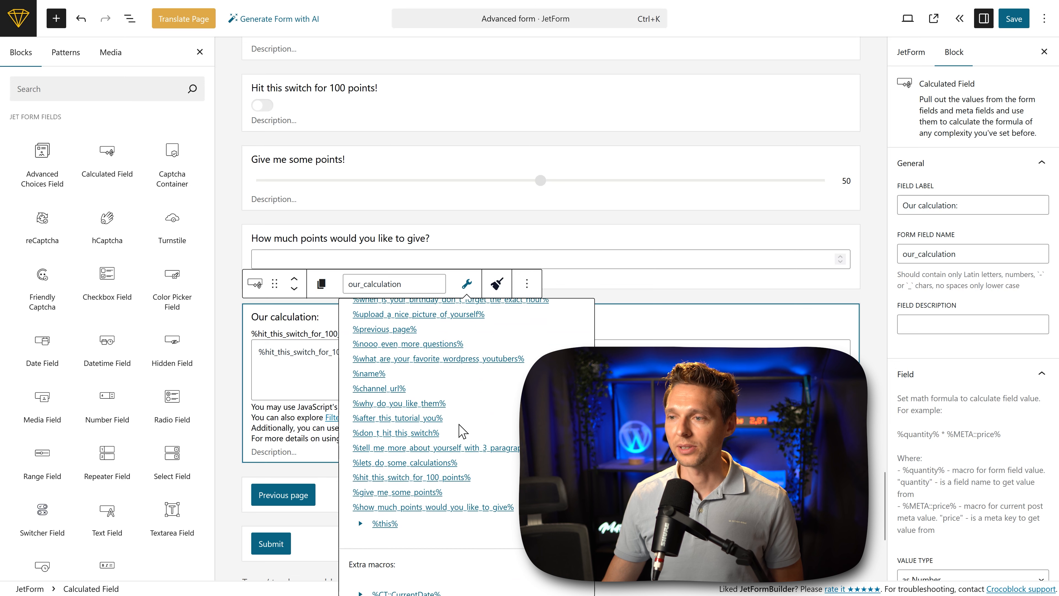
click(402, 501)
click(467, 284)
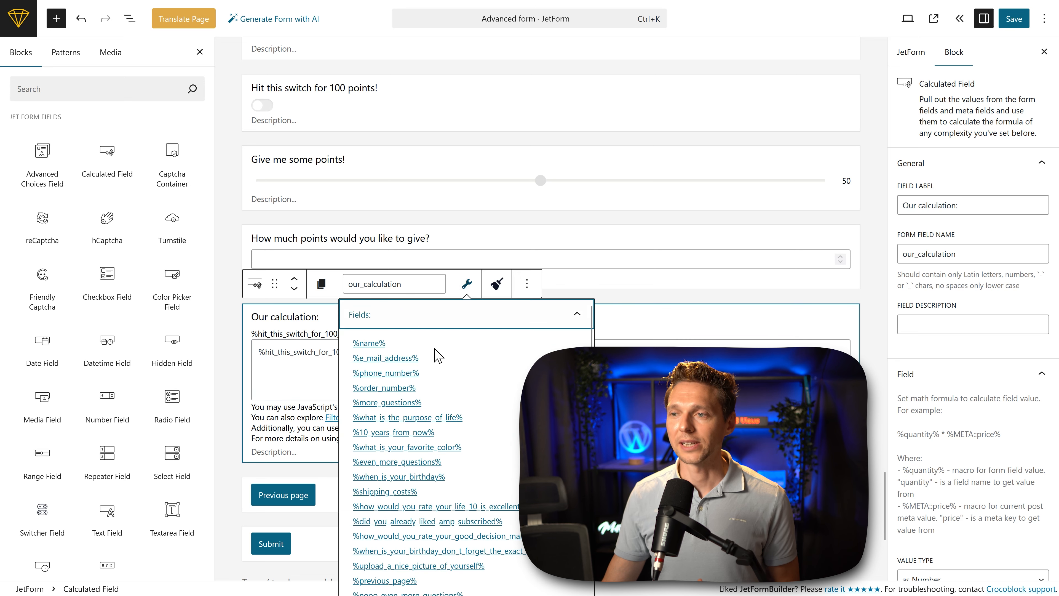
scroll(442, 384, down, 10)
click(421, 507)
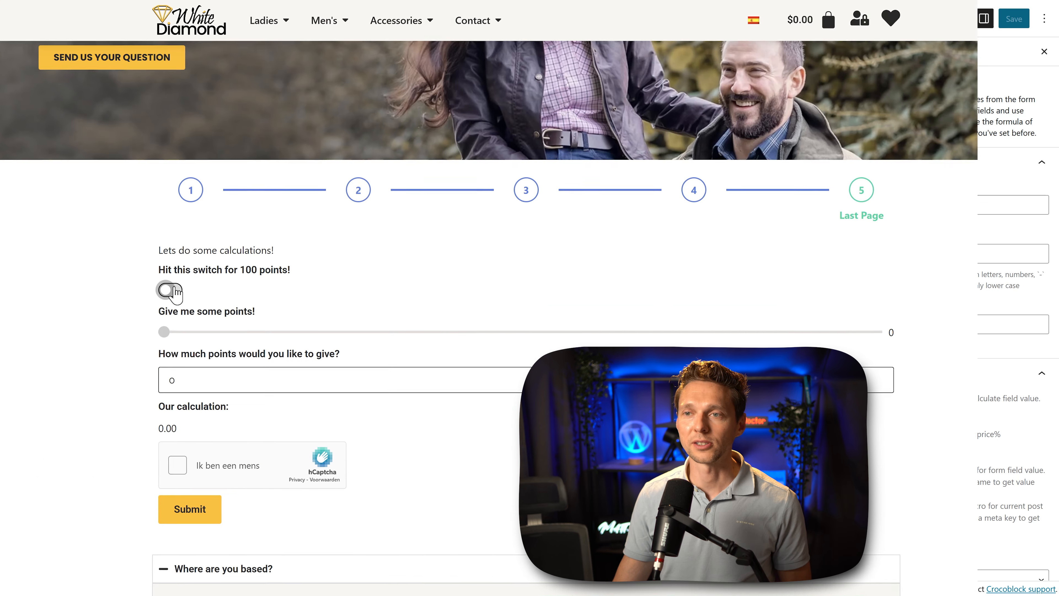
Step: Test the calculation on the live form's last page by turning on the 100-point switch, raising the points slider and entering 250 points to give
click(170, 360)
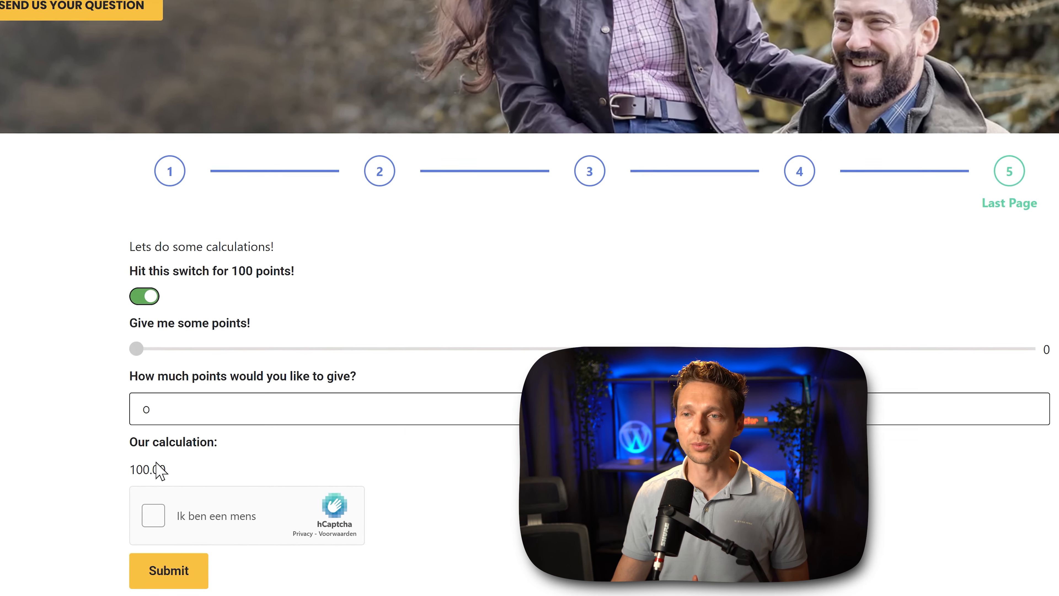
drag(138, 350, 228, 359)
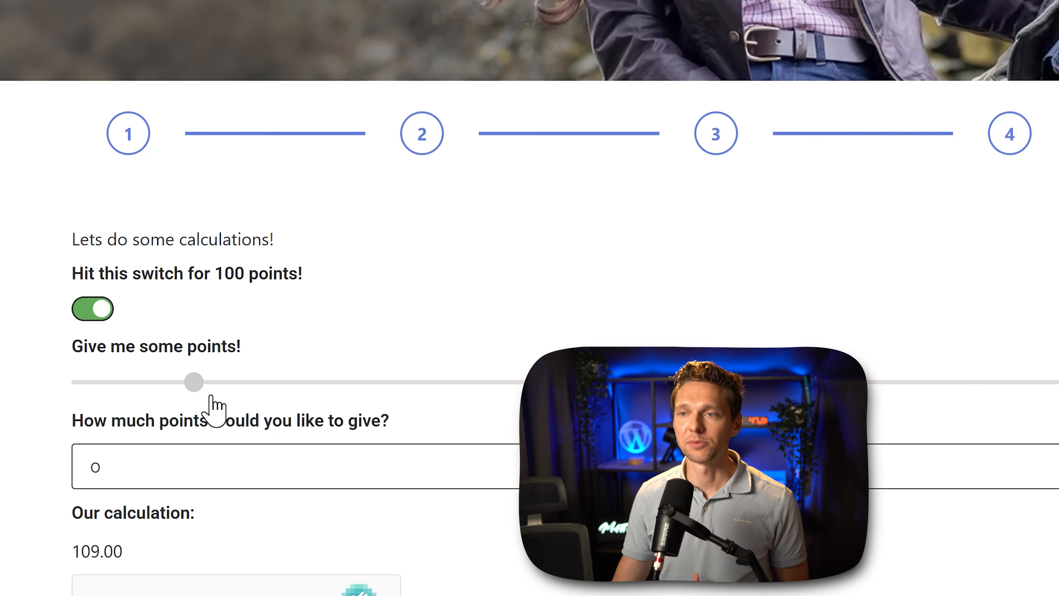
drag(211, 396, 780, 393)
click(434, 457)
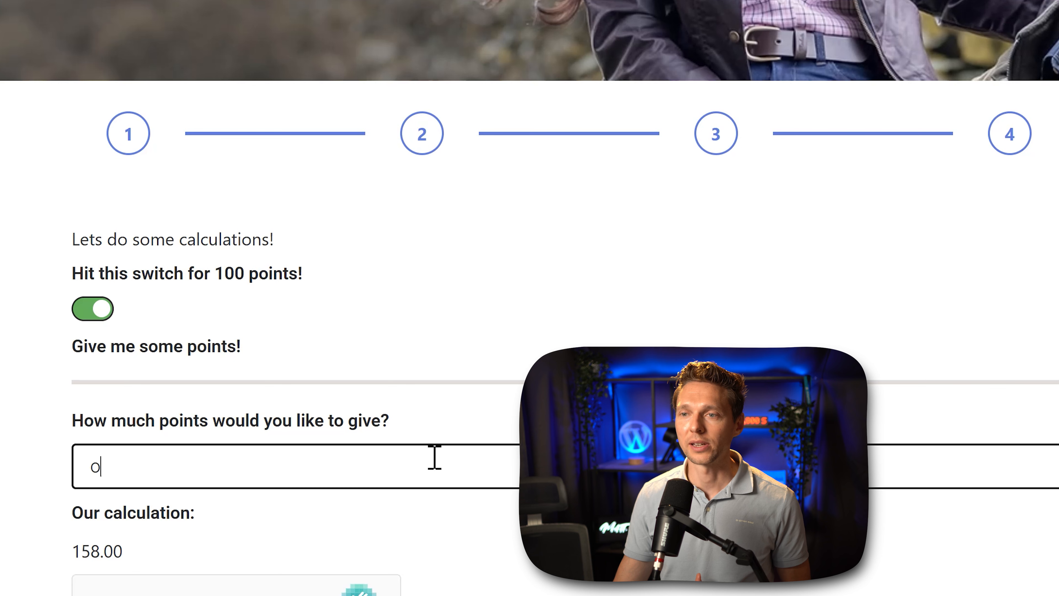
drag(399, 479, 1, 495)
text(250)
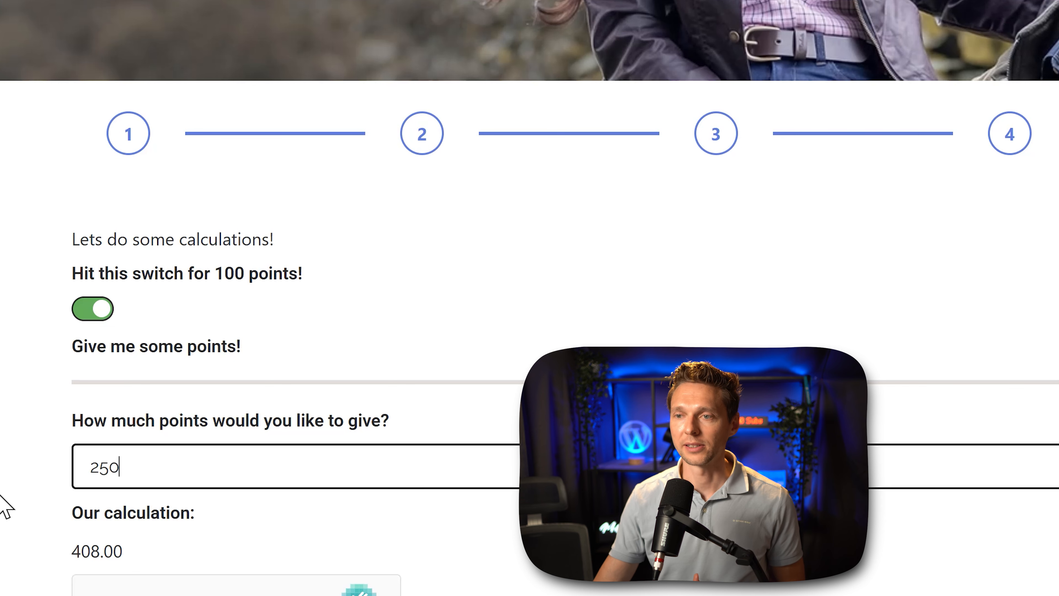
click(250, 536)
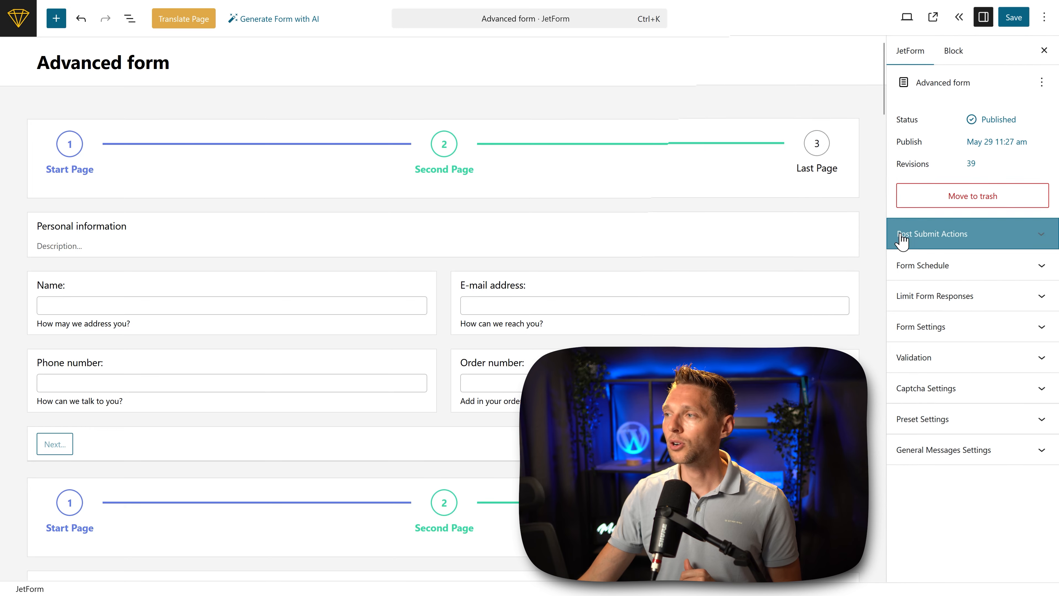
Step: Add a Send Email action to the form's post submit actions
click(995, 234)
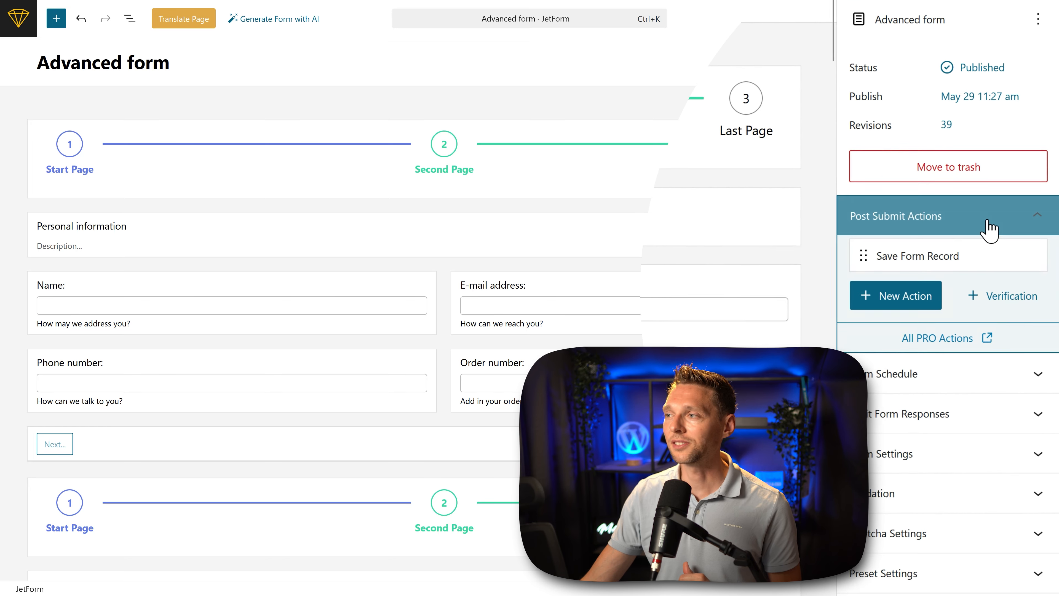
mouse_move(883, 262)
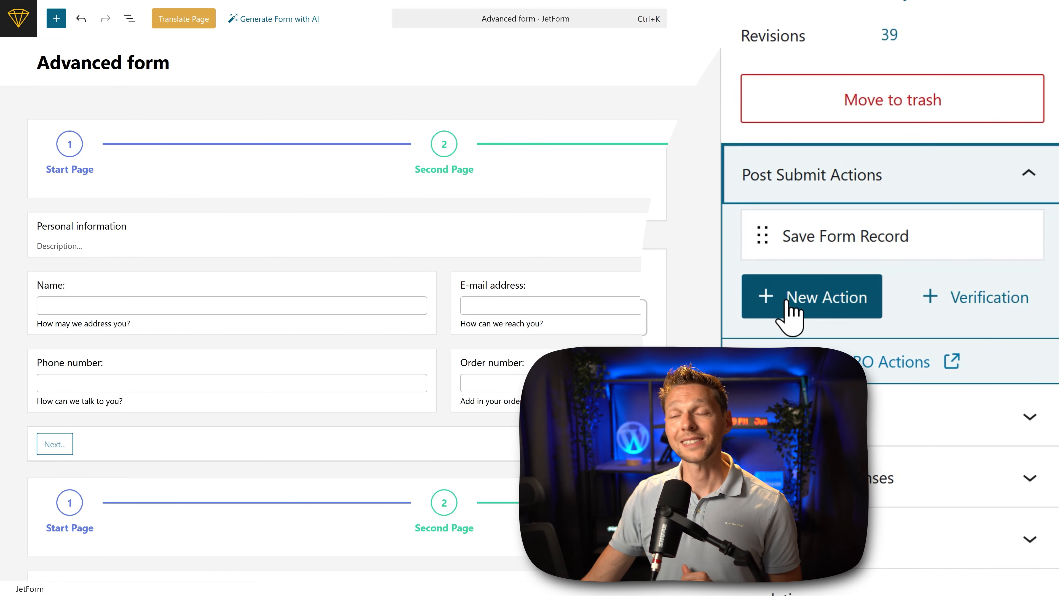
click(789, 310)
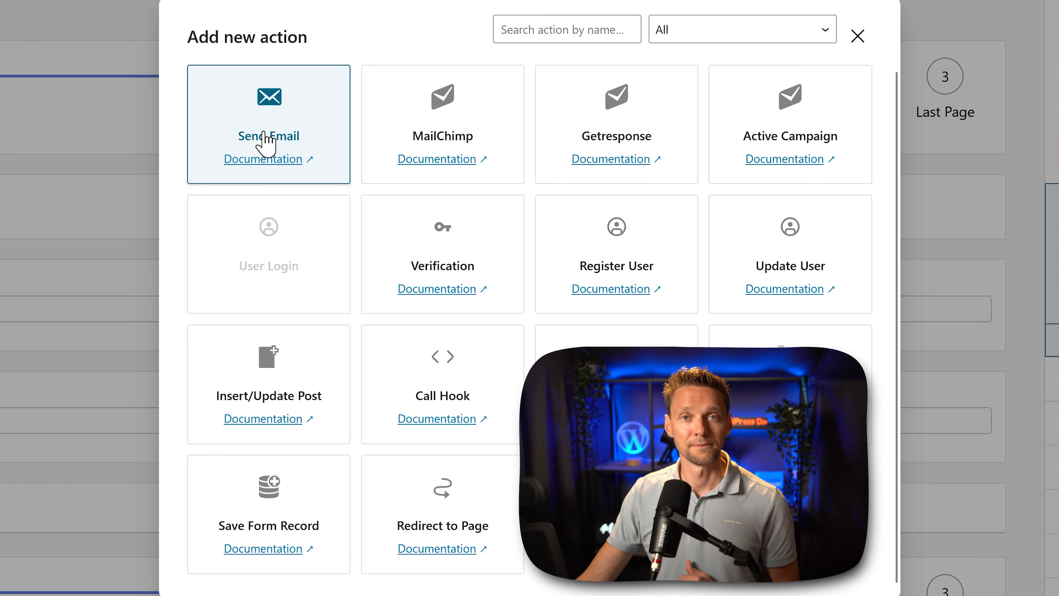
click(264, 142)
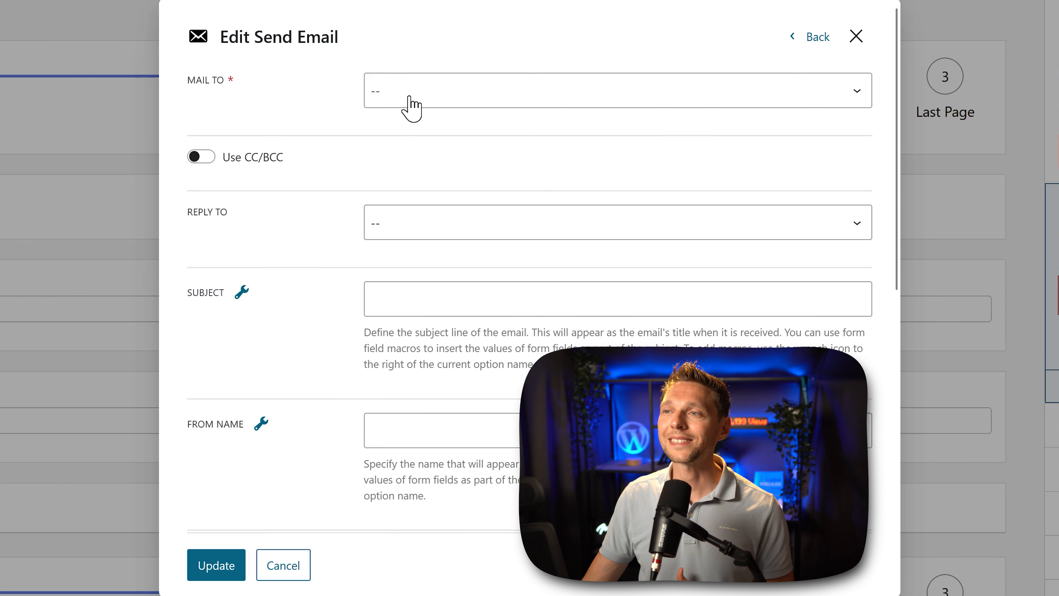
Step: Address the email to "Email from submitted form field", using the form's "E-mail address:" field as the source
click(412, 110)
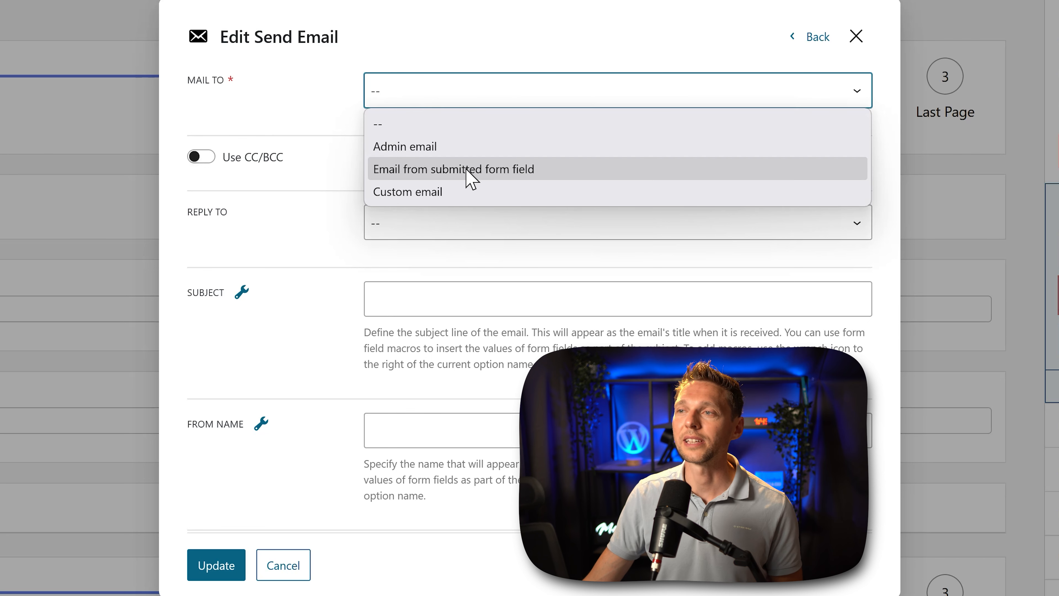
click(513, 169)
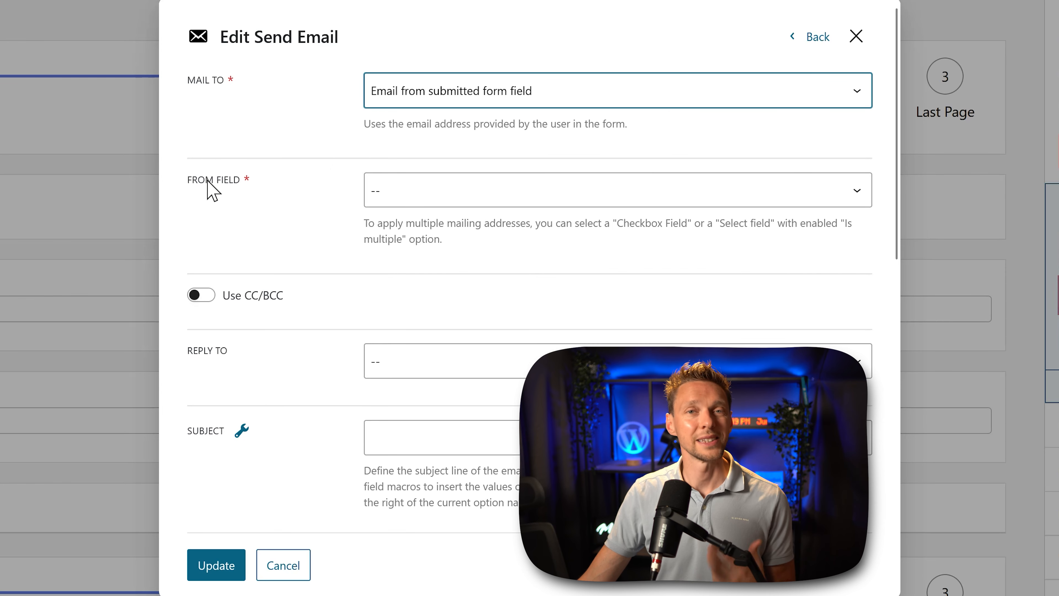
click(501, 200)
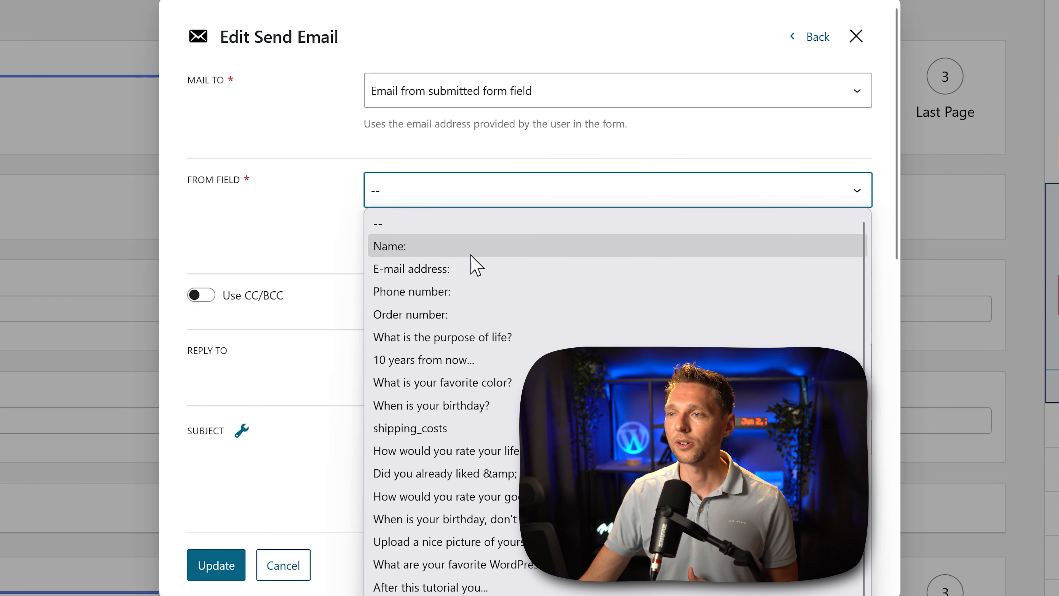
click(440, 283)
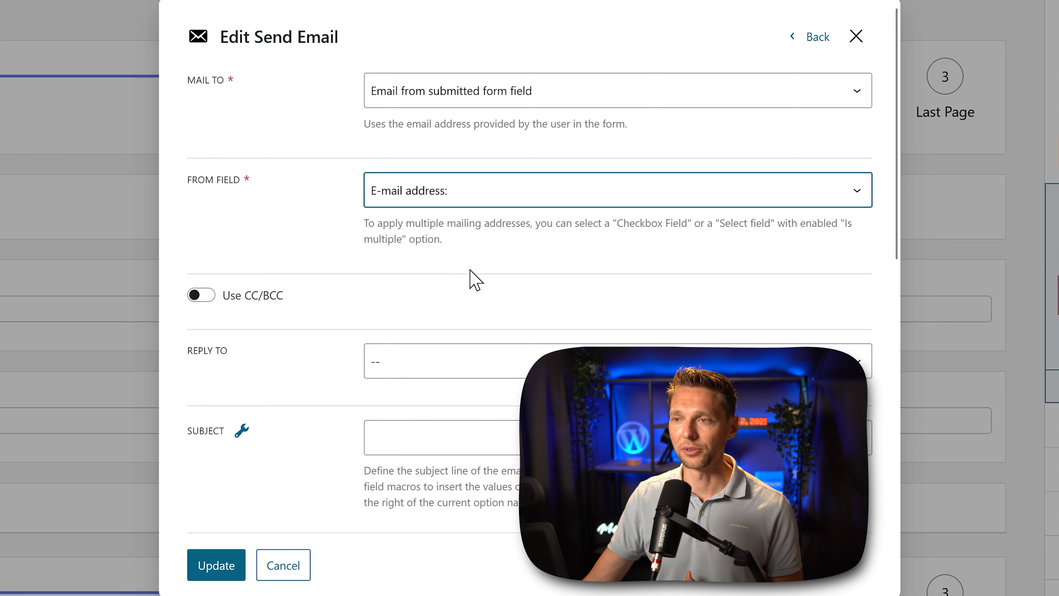
click(201, 300)
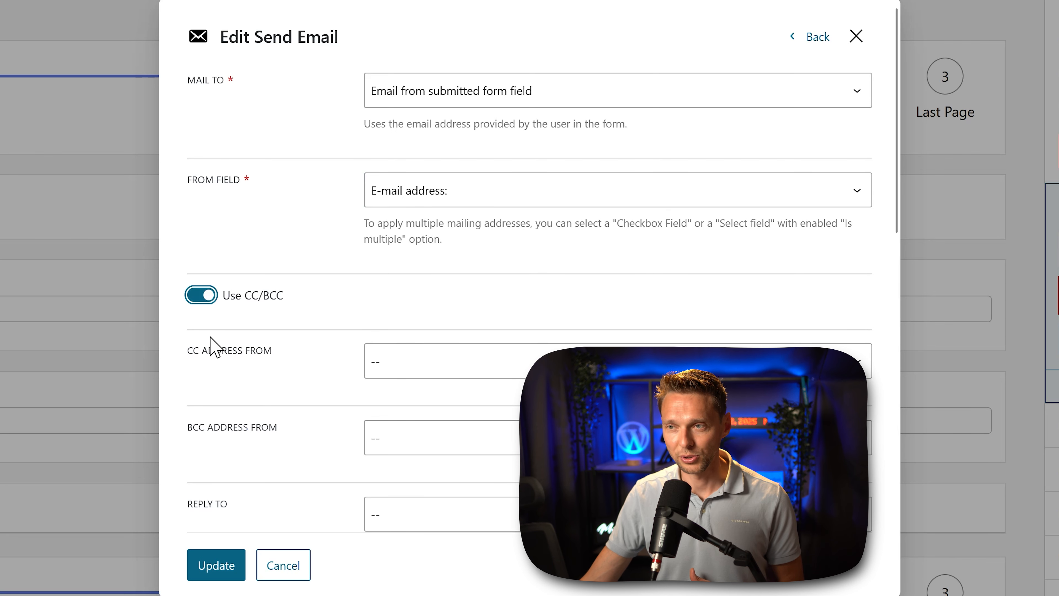
click(198, 298)
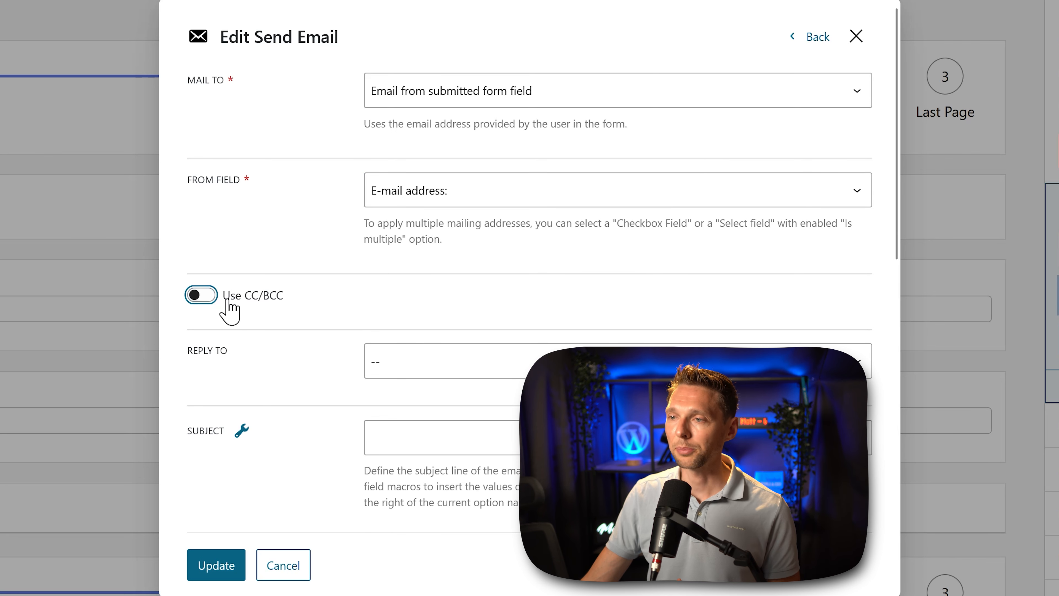
Step: Set the email's reply-to to a custom email and enter the reply-to email address
click(414, 362)
click(143, 342)
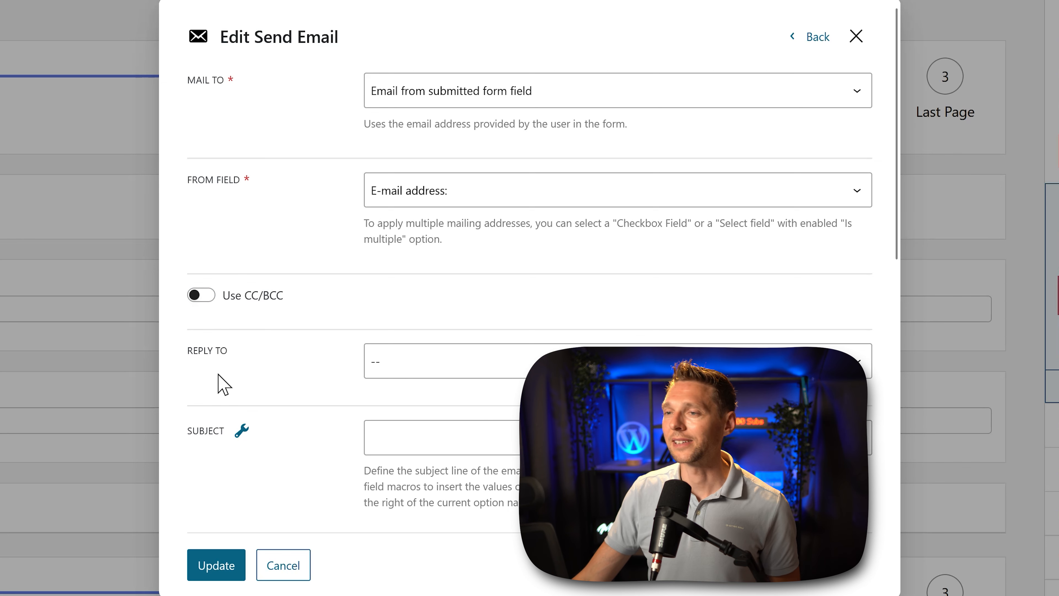
click(402, 369)
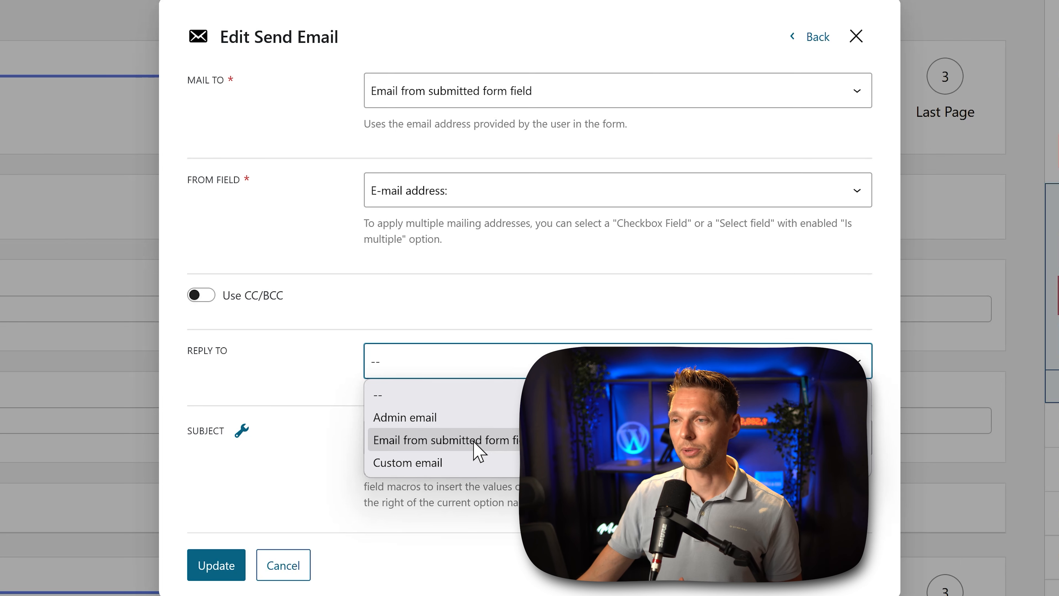
click(453, 463)
click(422, 460)
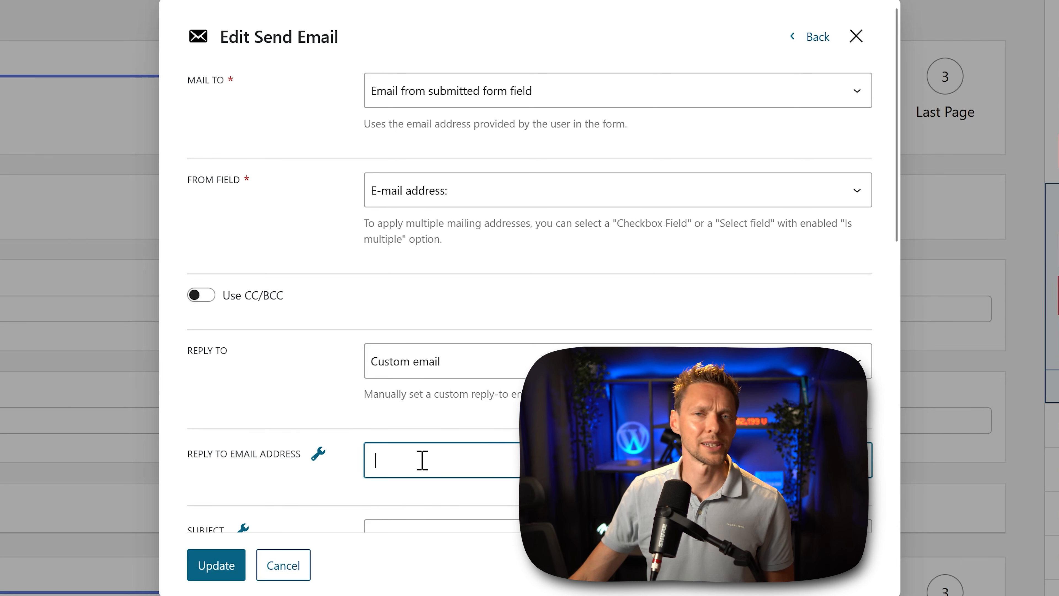
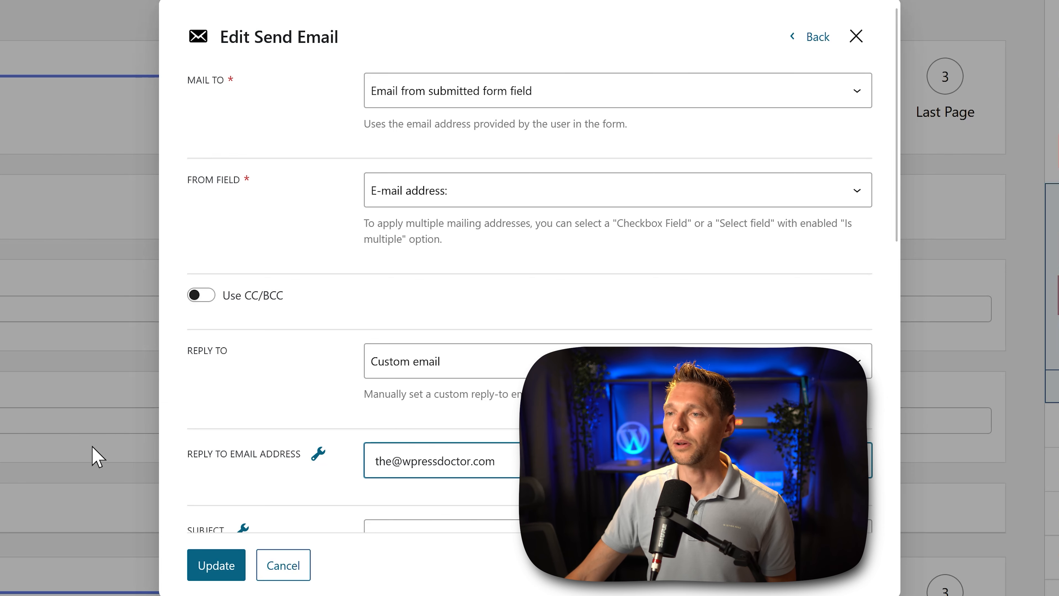
Step: Set the email's subject to "Your question has been received"
middle_click(258, 396)
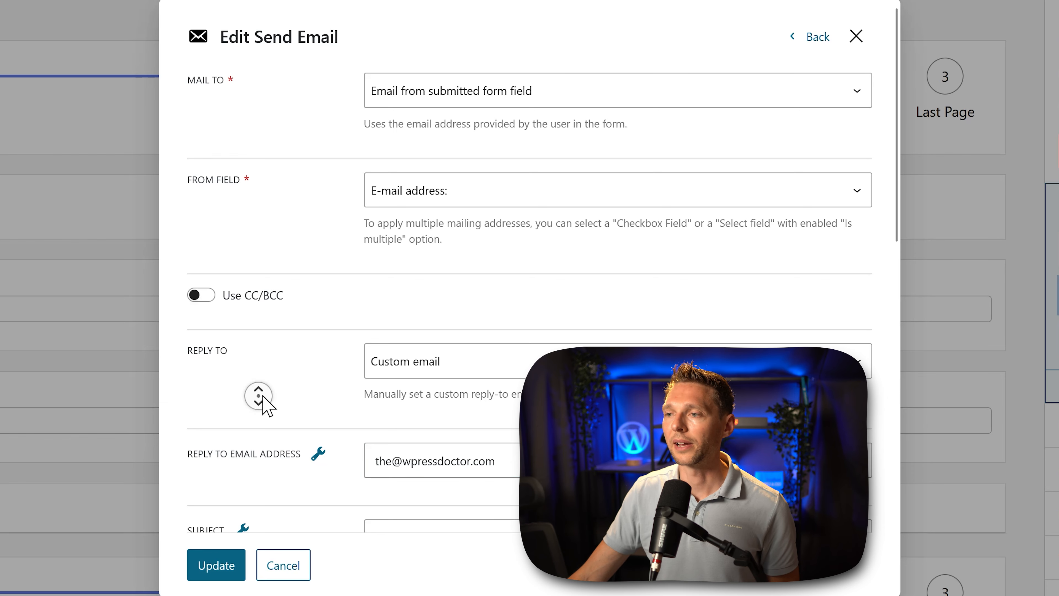
middle_click(258, 411)
click(441, 188)
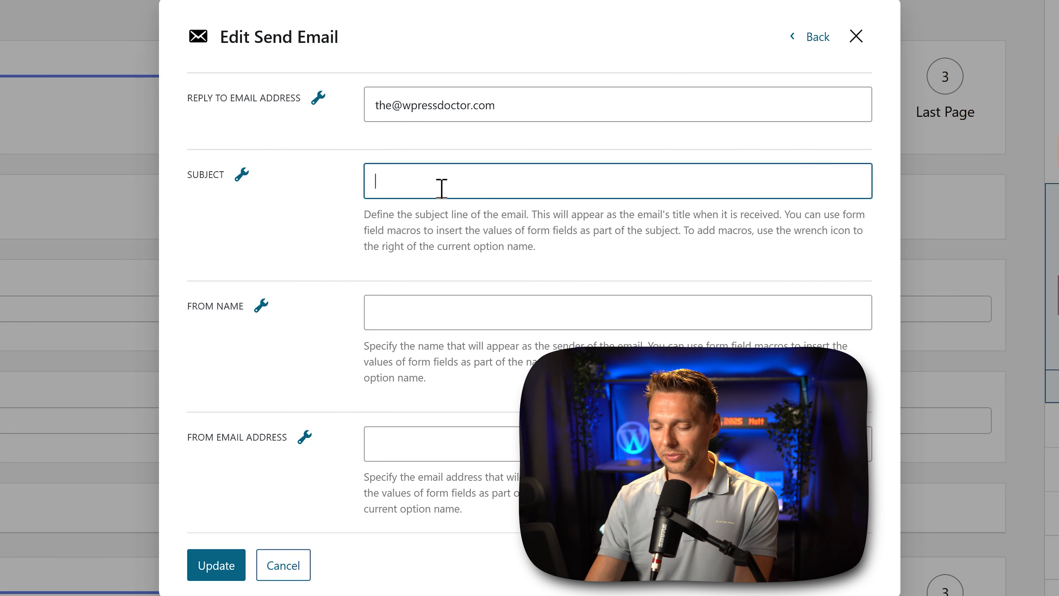
text(Your question has been received)
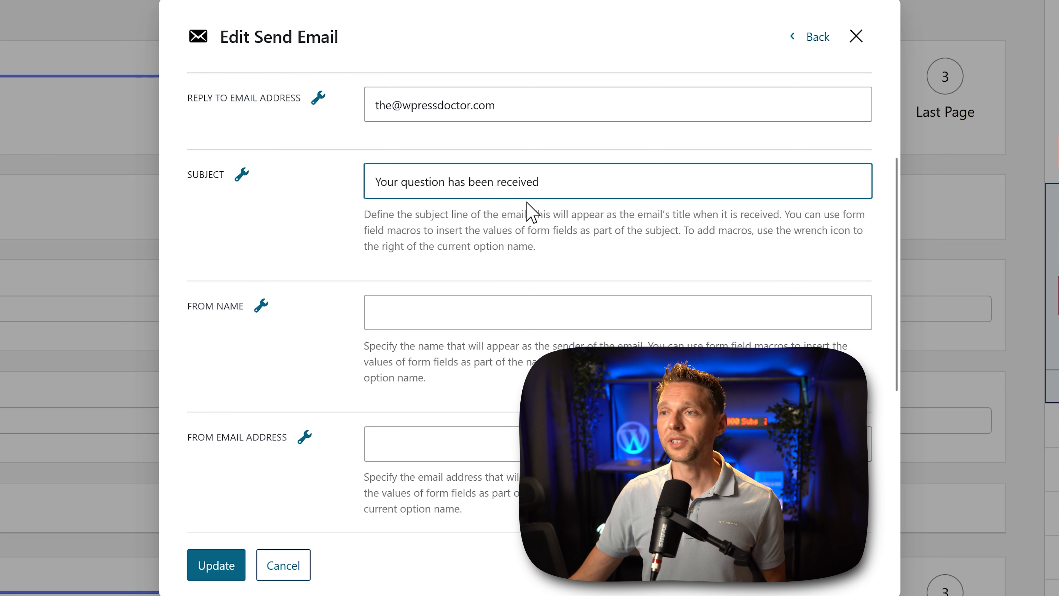
Step: Set the sender name to "Support | White Diamond" and fill in the sender's email address
click(470, 311)
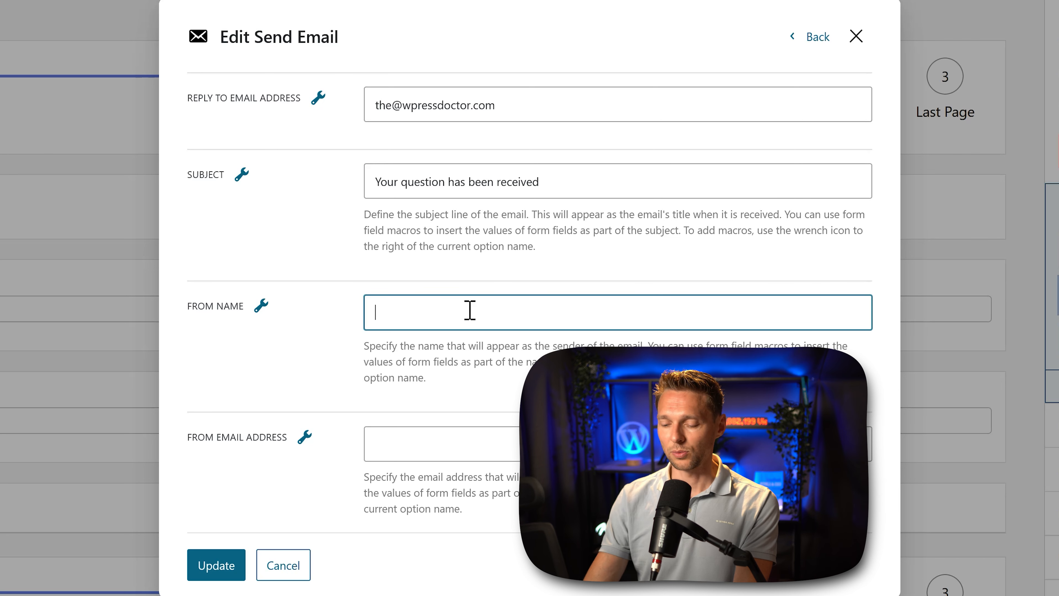
text(Support | White Diamond)
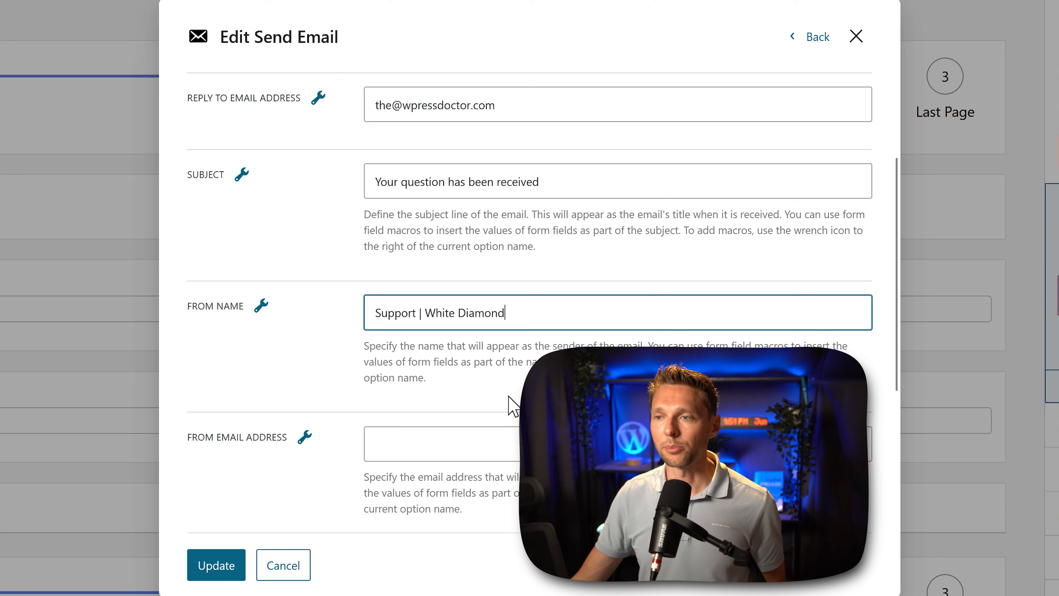
click(480, 434)
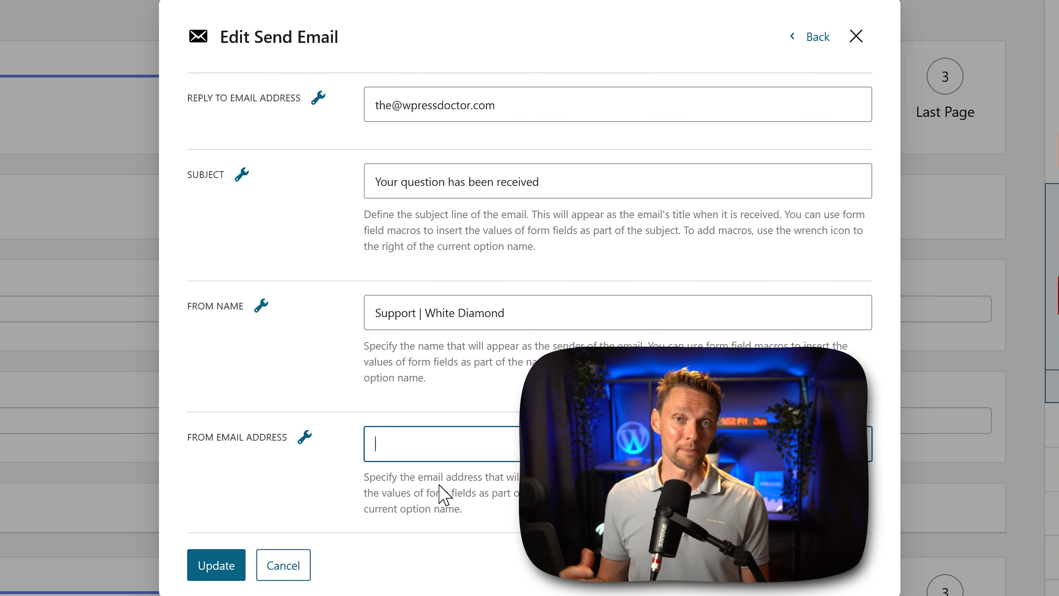
key(ctrl+v)
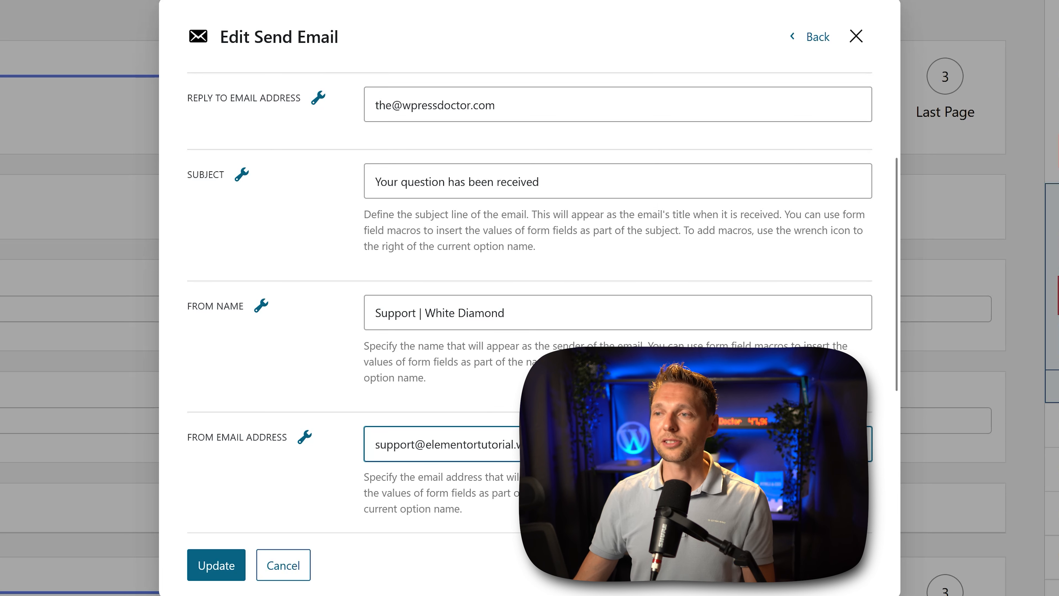
Step: Set the email's content type to HTML
scroll(530, 292, down, 2)
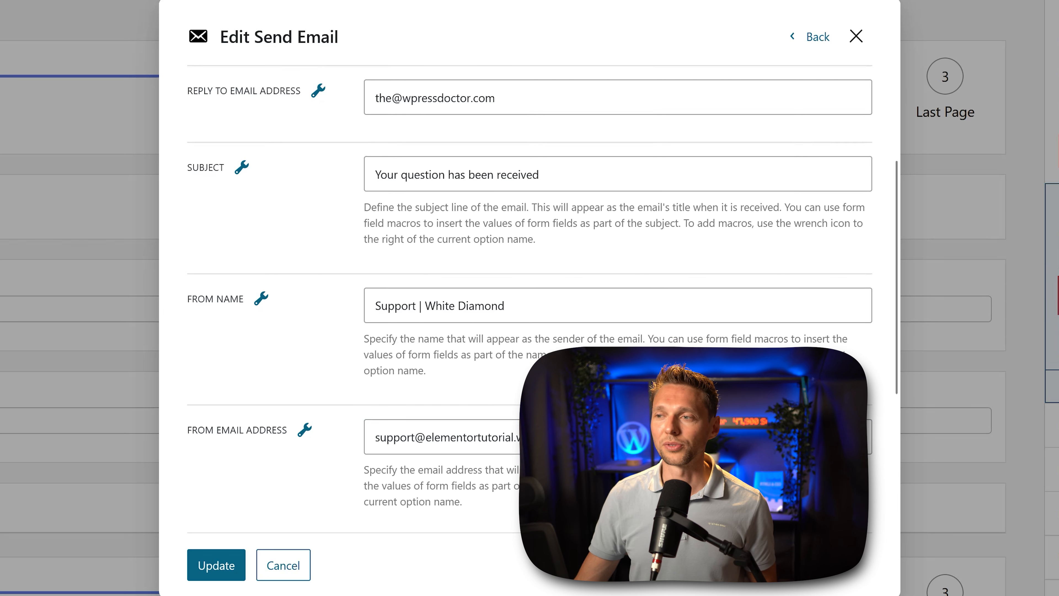
scroll(285, 330, down, 4)
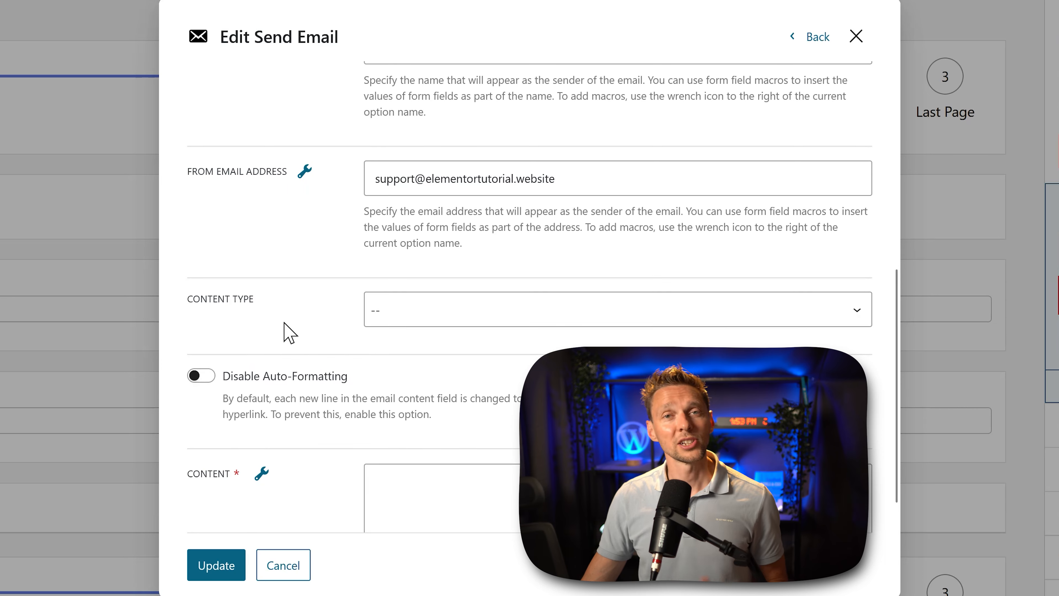
click(440, 315)
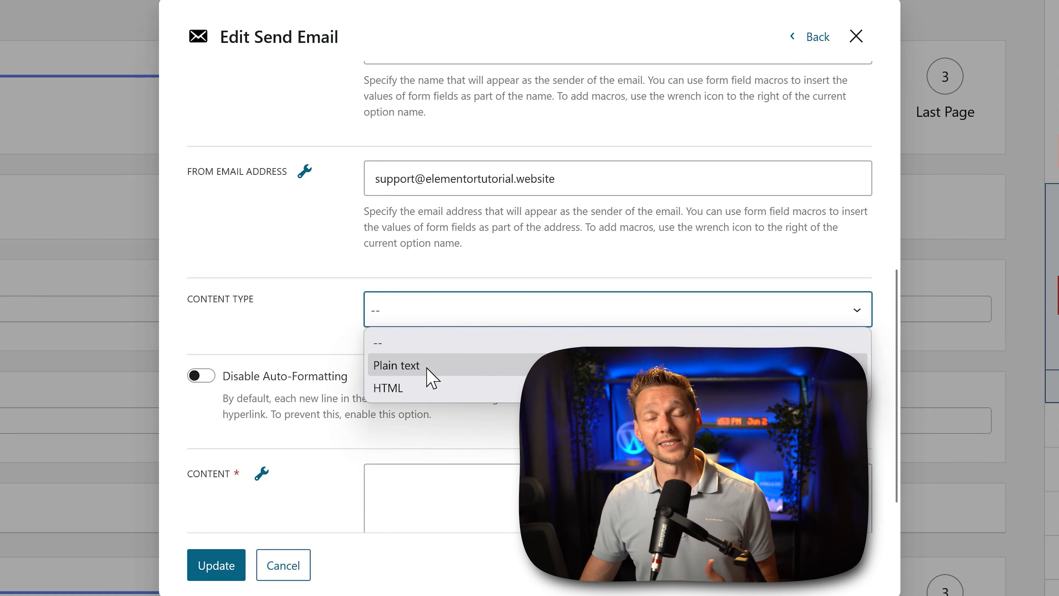
click(433, 387)
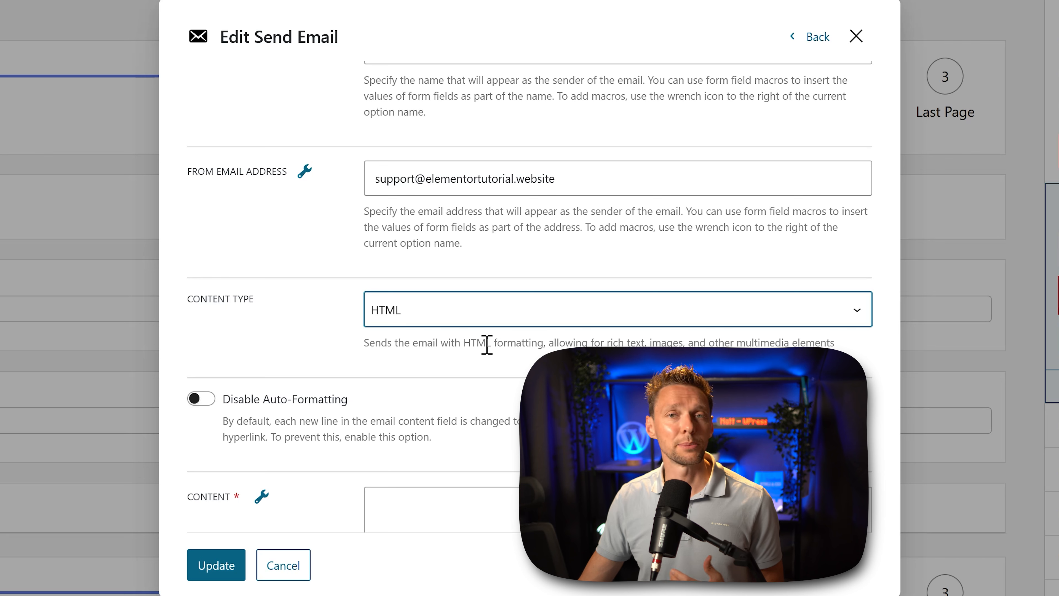
Step: Write the email content: "Dear %name%," using the name macro, a thank-you promising a reply in 3 to 4 business days, and "Kind regards, White Diamond"
middle_click(476, 346)
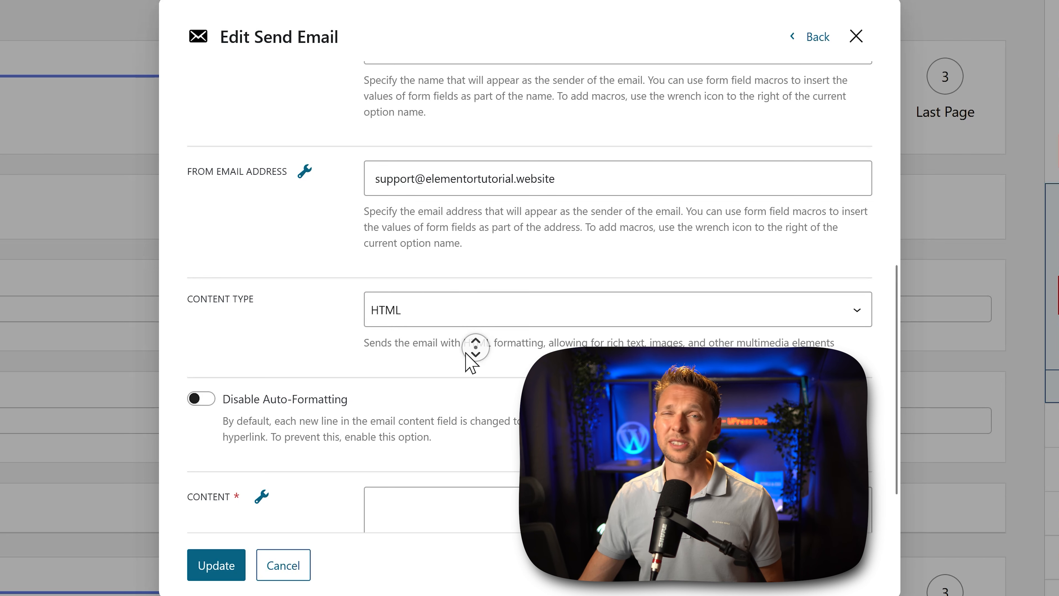
click(470, 365)
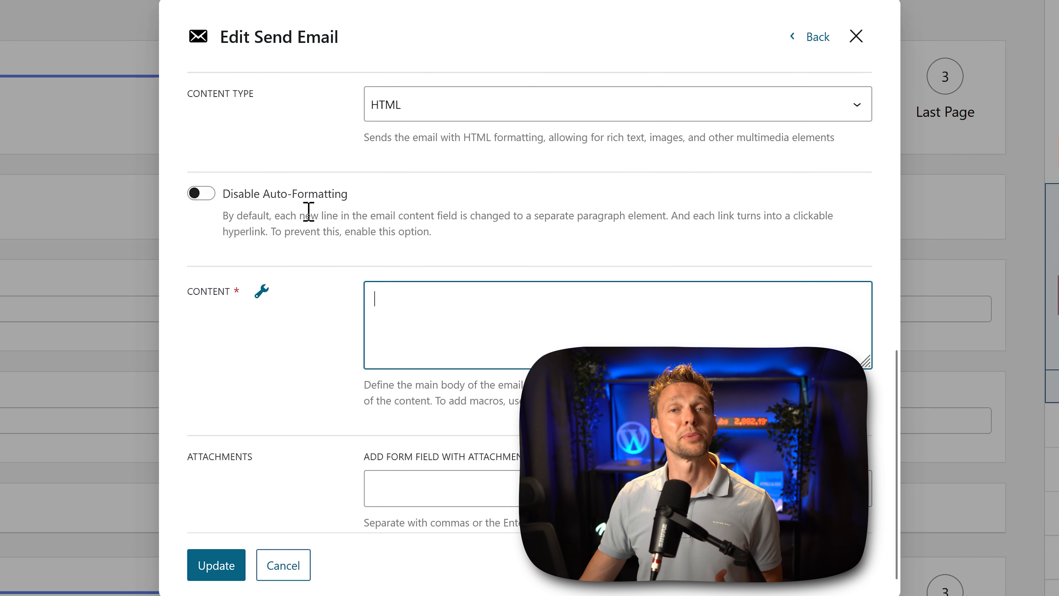
middle_click(476, 212)
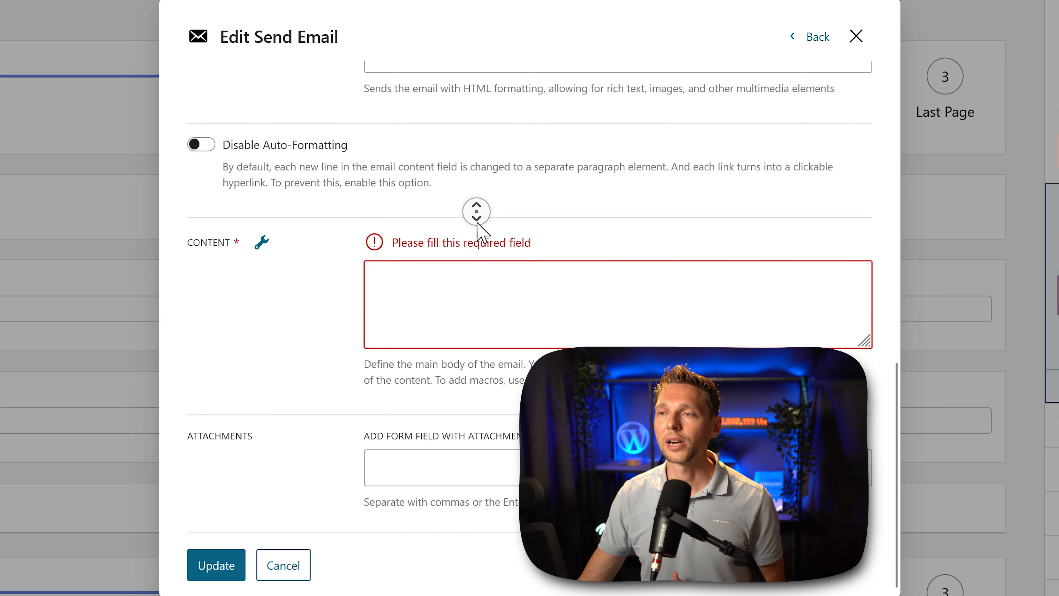
click(480, 289)
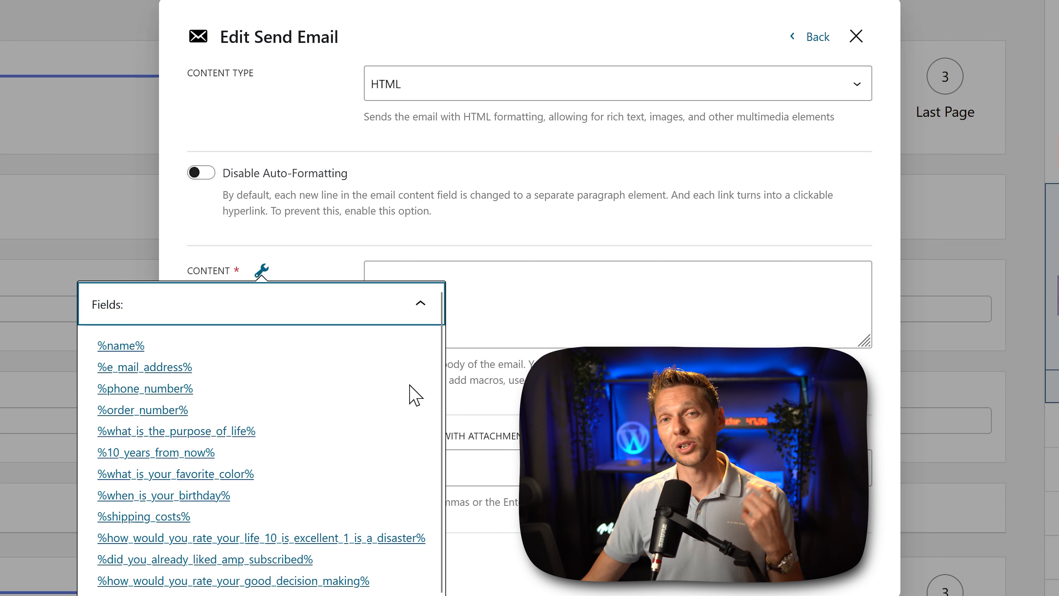
click(535, 311)
text(Dear)
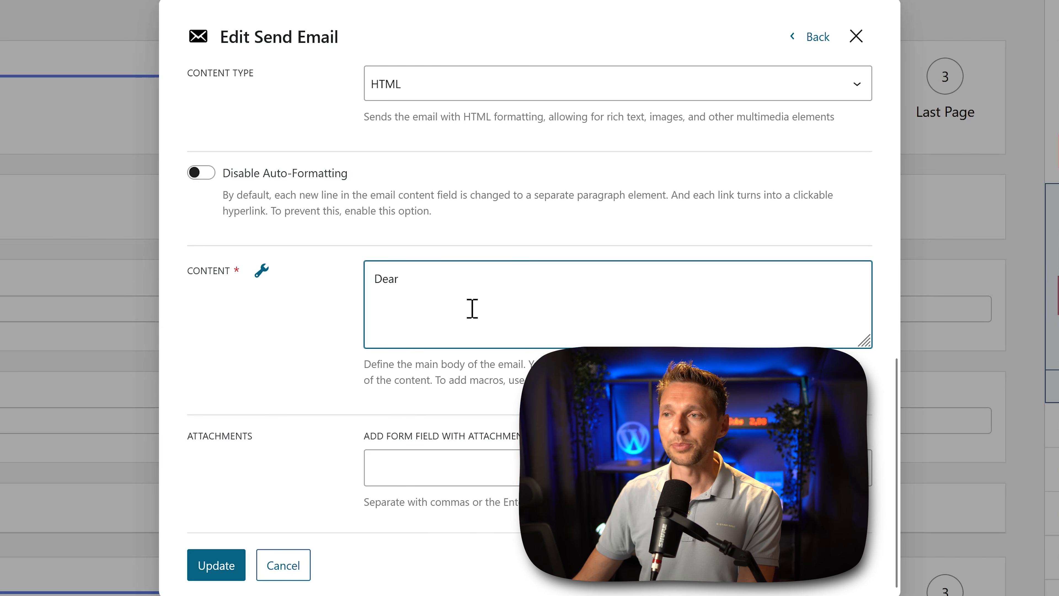
click(263, 272)
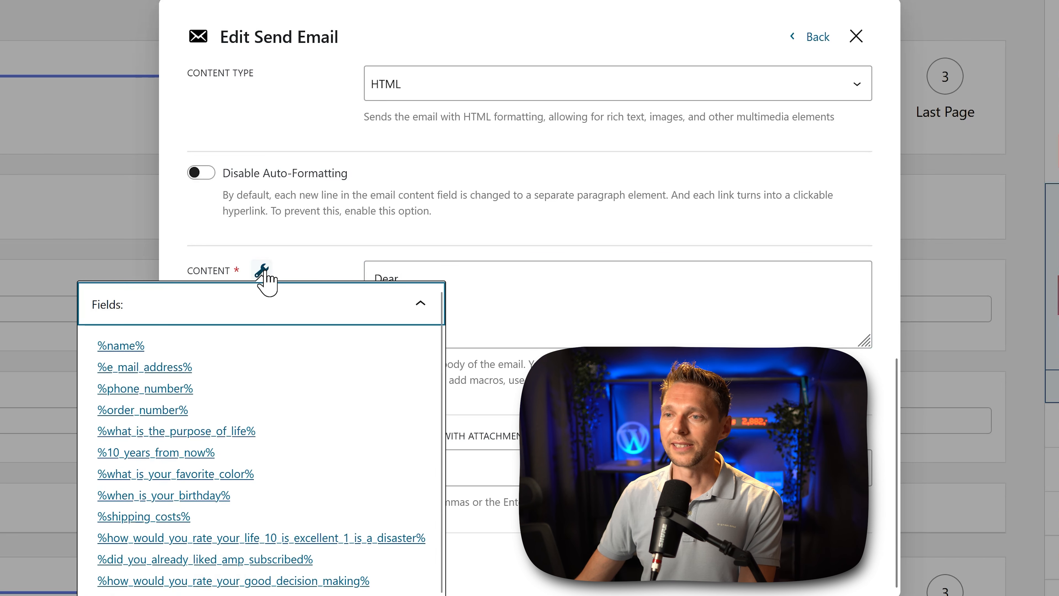
click(121, 346)
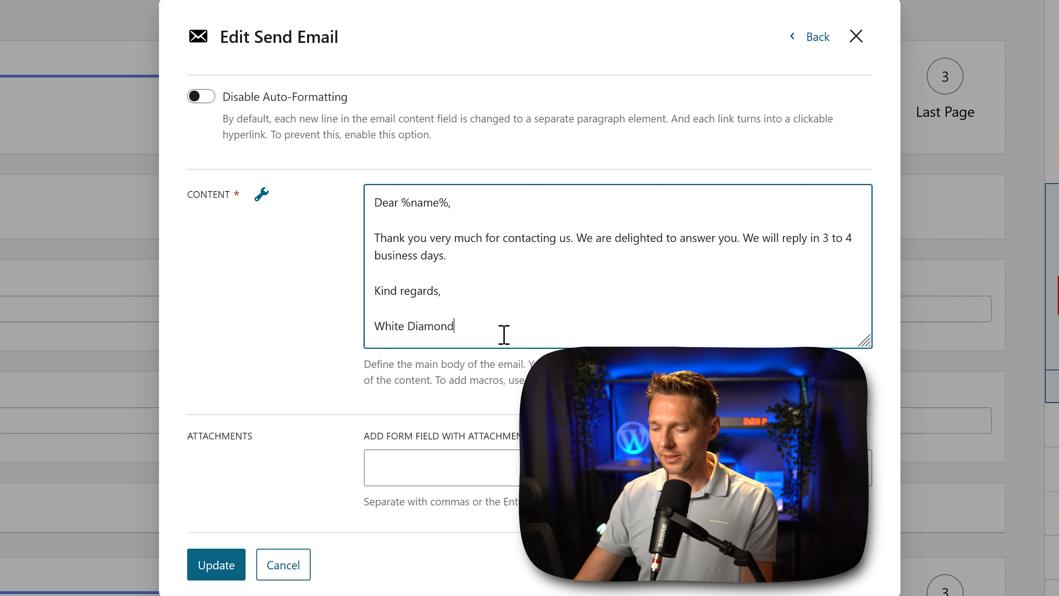
Step: Below the email's "White Diamond" signature, begin an img tag whose href is the URL copied from White-Diamond-logo.png in the media library
key(Return)
key(Return)
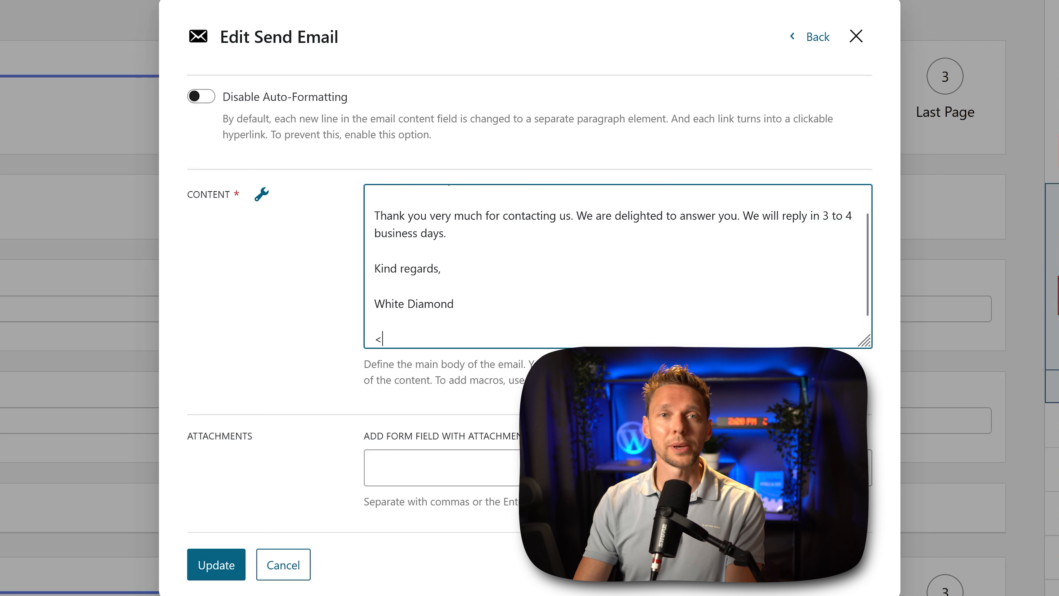
text(<img h)
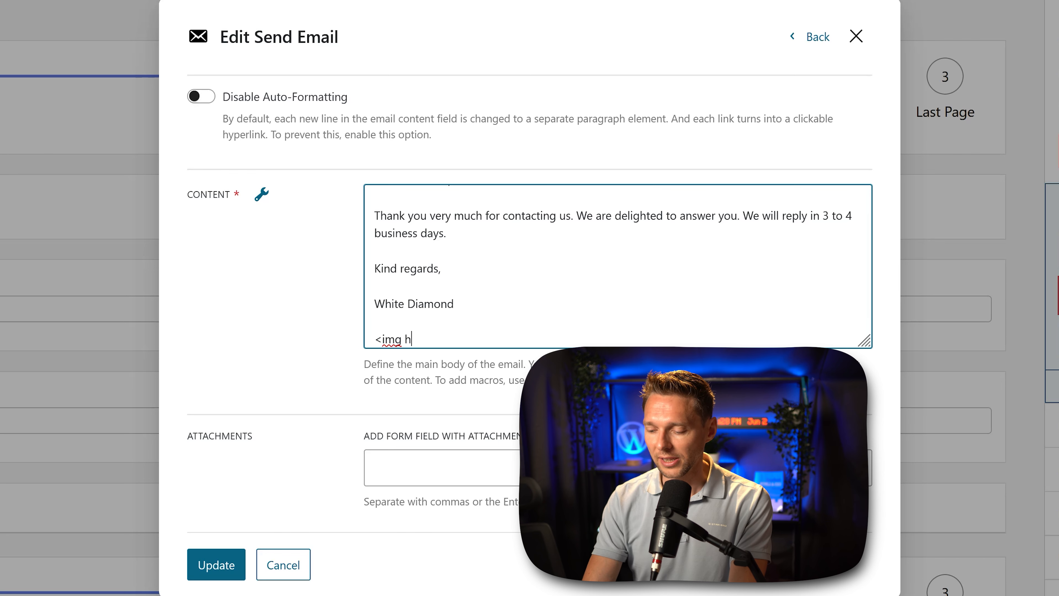
text(ref=)
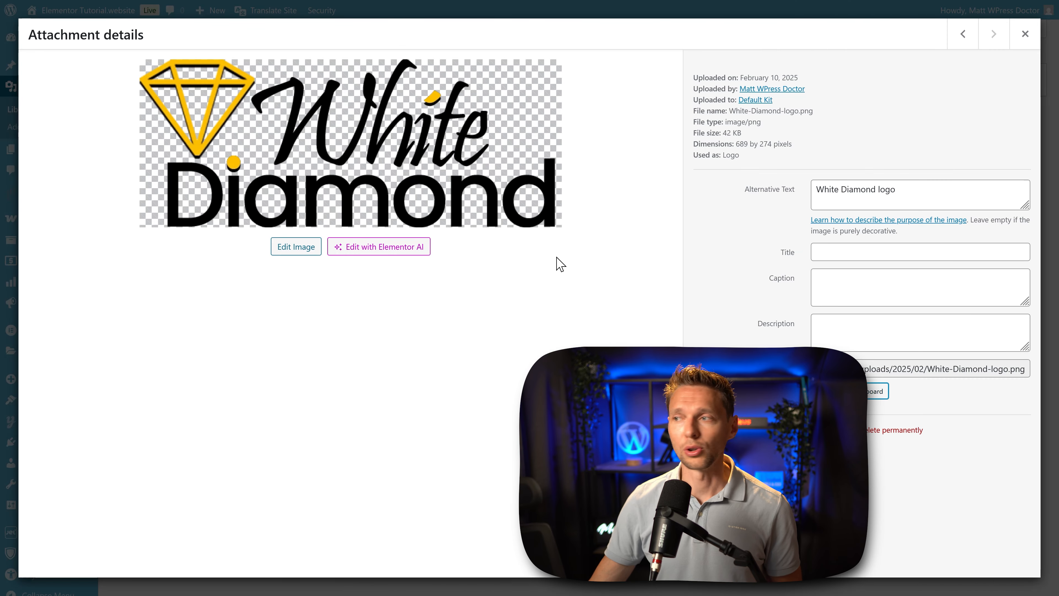
click(841, 400)
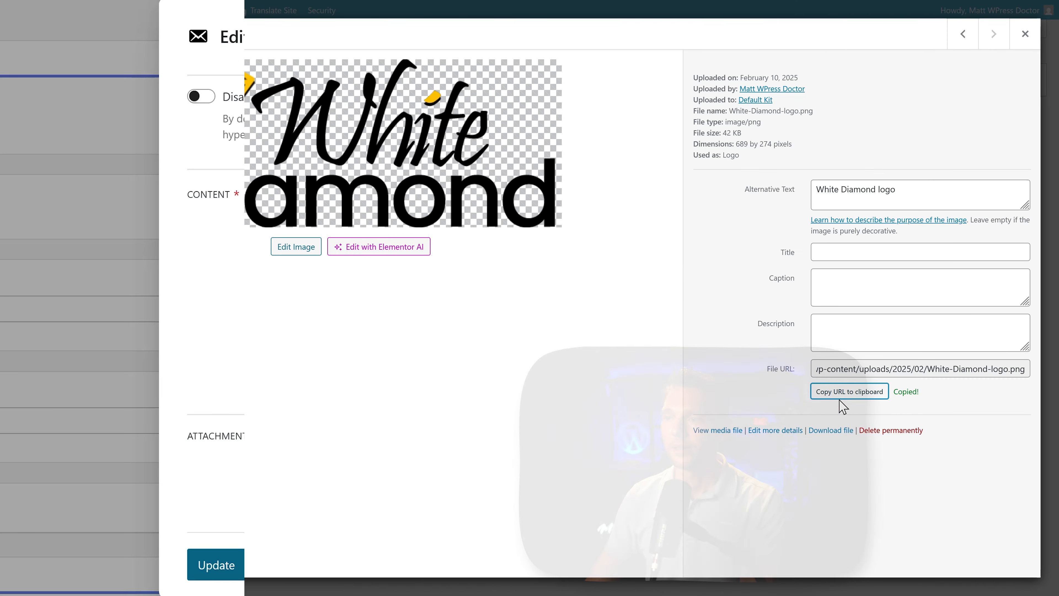
right_click(456, 342)
click(502, 474)
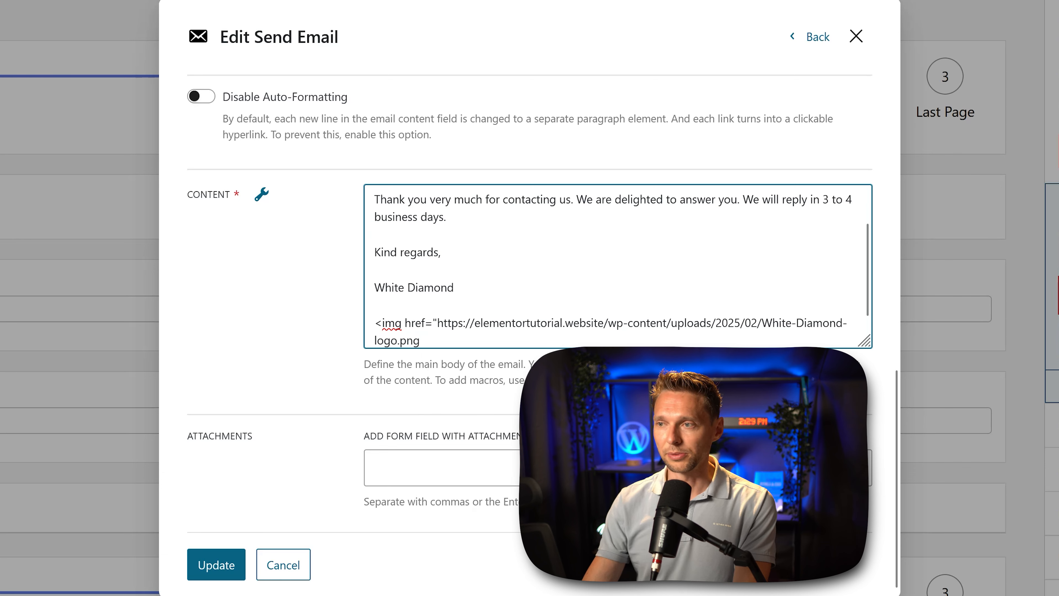
Step: Complete the logo's img tag with width "200px" and alt text "White Diamond logo"
text(" width)
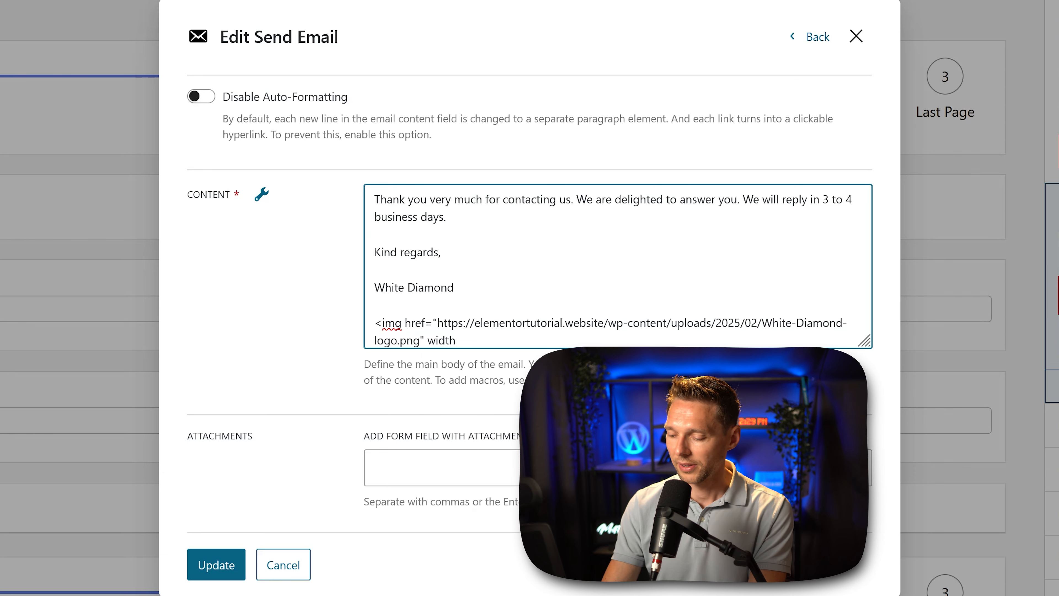
text(="200px)
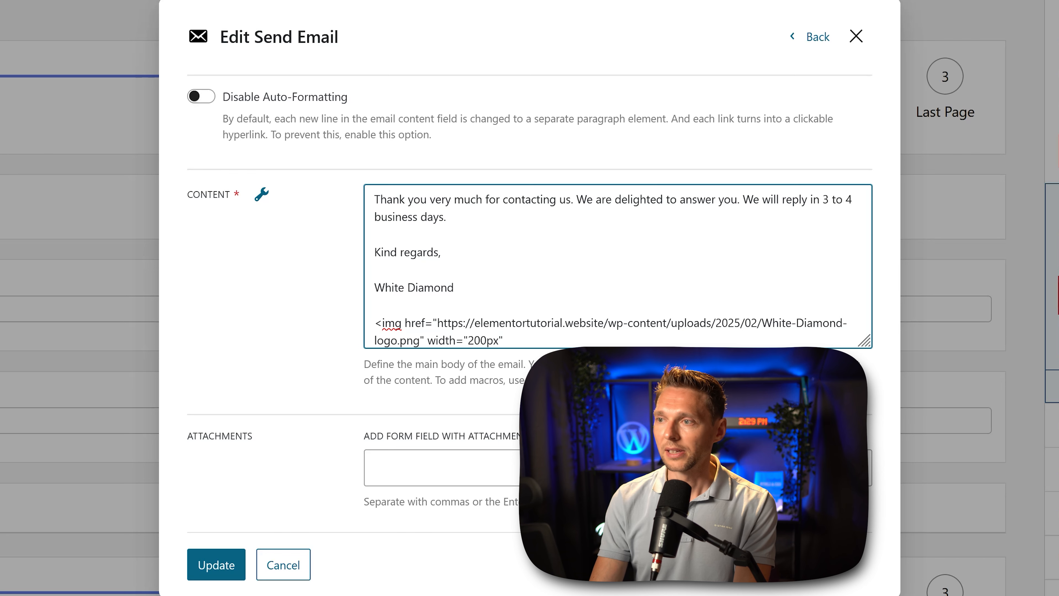
text(")
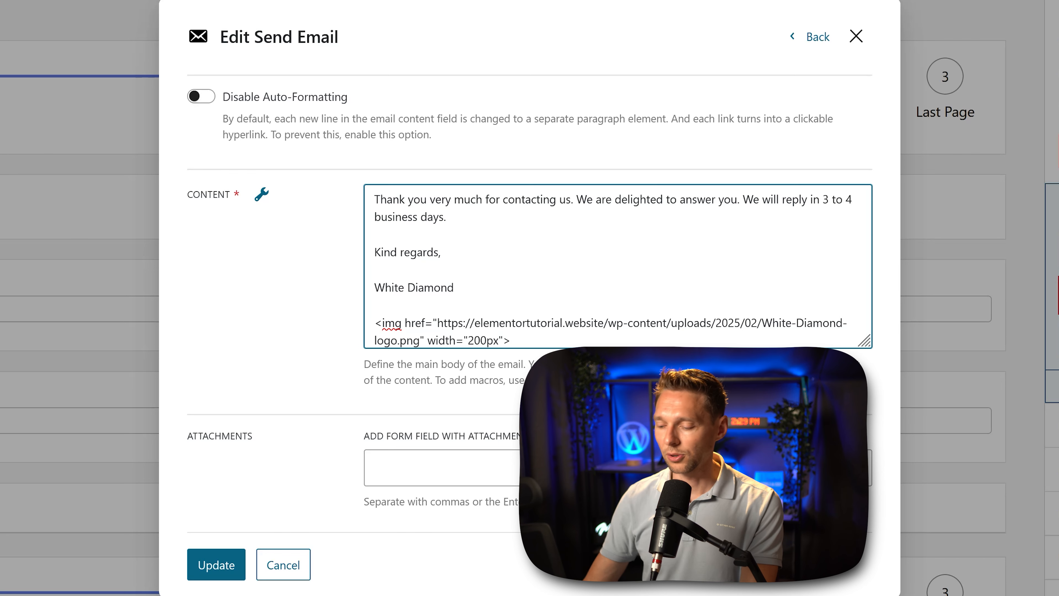
text( alt="White Diamond logo")
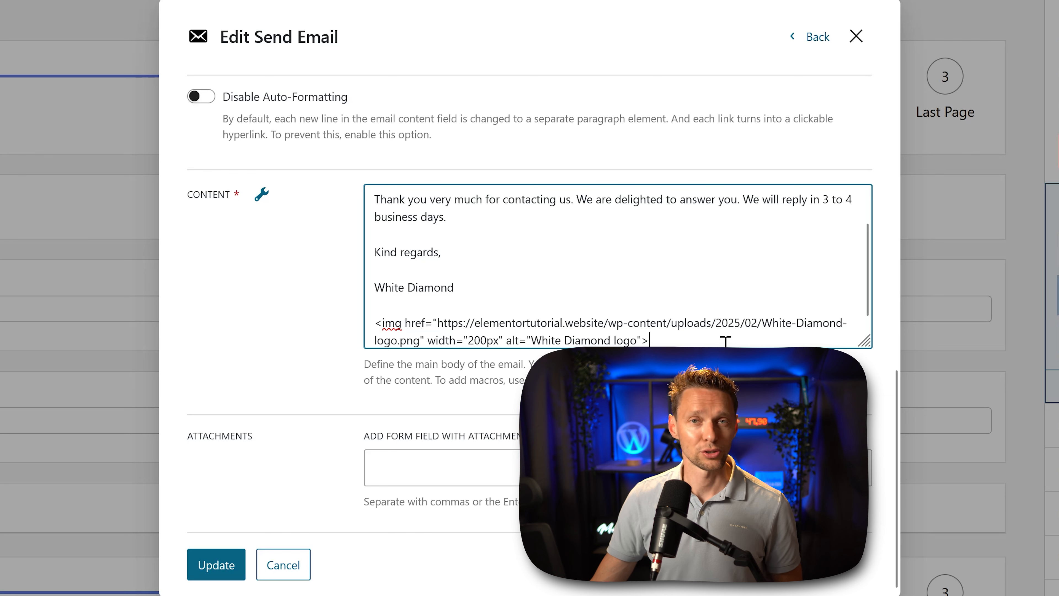
click(309, 346)
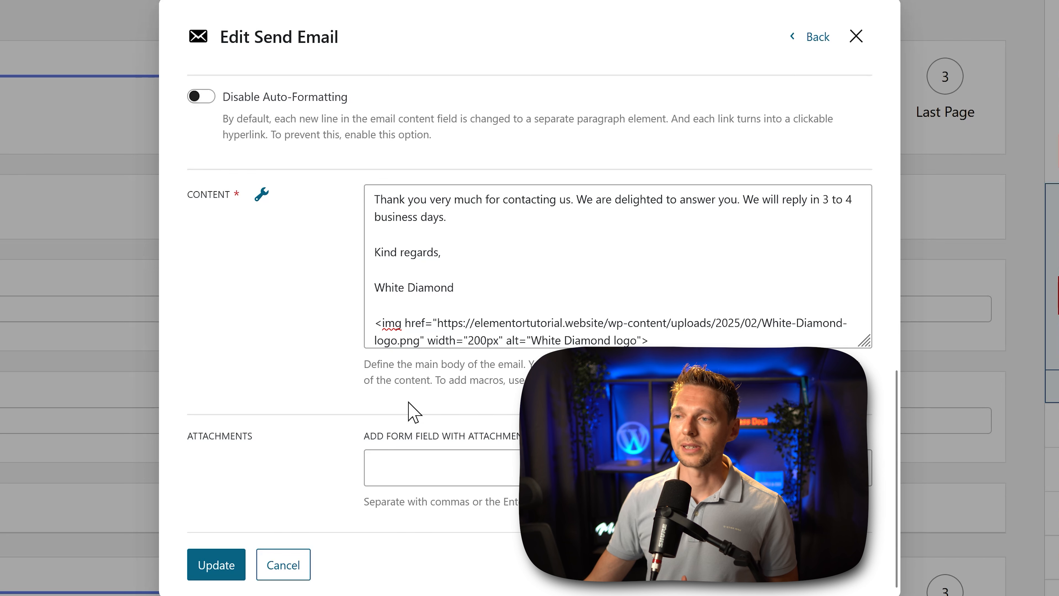
click(424, 477)
middle_click(321, 459)
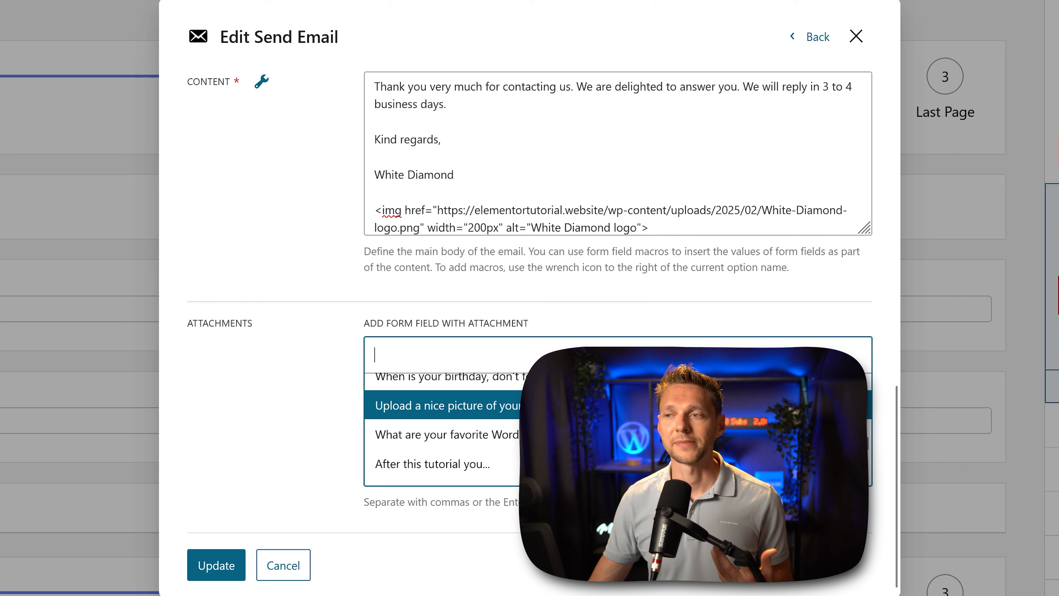
click(249, 402)
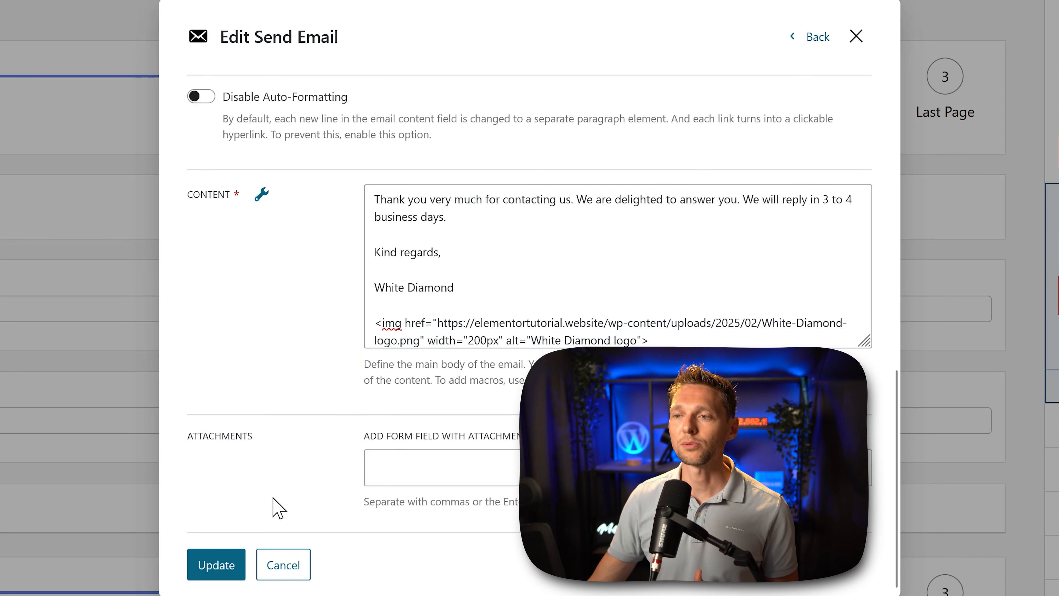
Step: Save the confirmation email's settings and add a second Send Email action to the form's post-submit actions
click(219, 570)
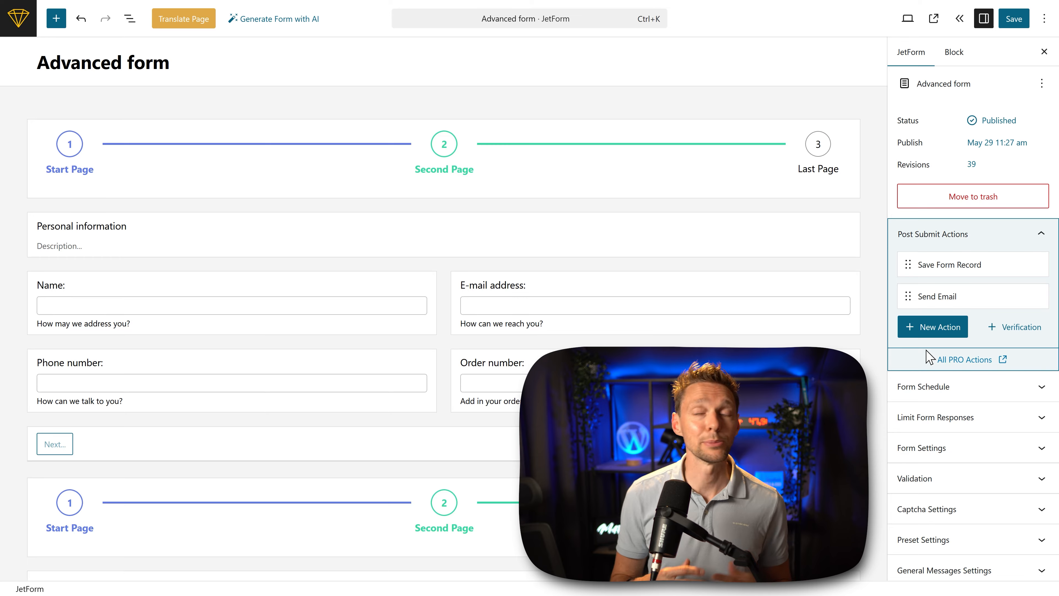
click(936, 334)
click(354, 158)
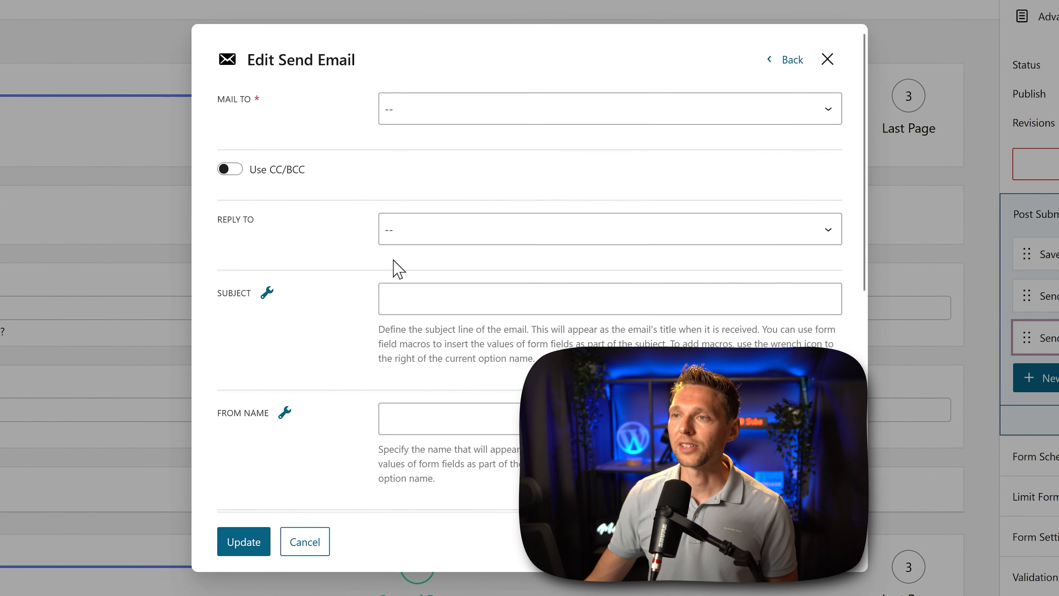
Step: Set the new email's recipient to Custom email and fill in the support email address
click(430, 96)
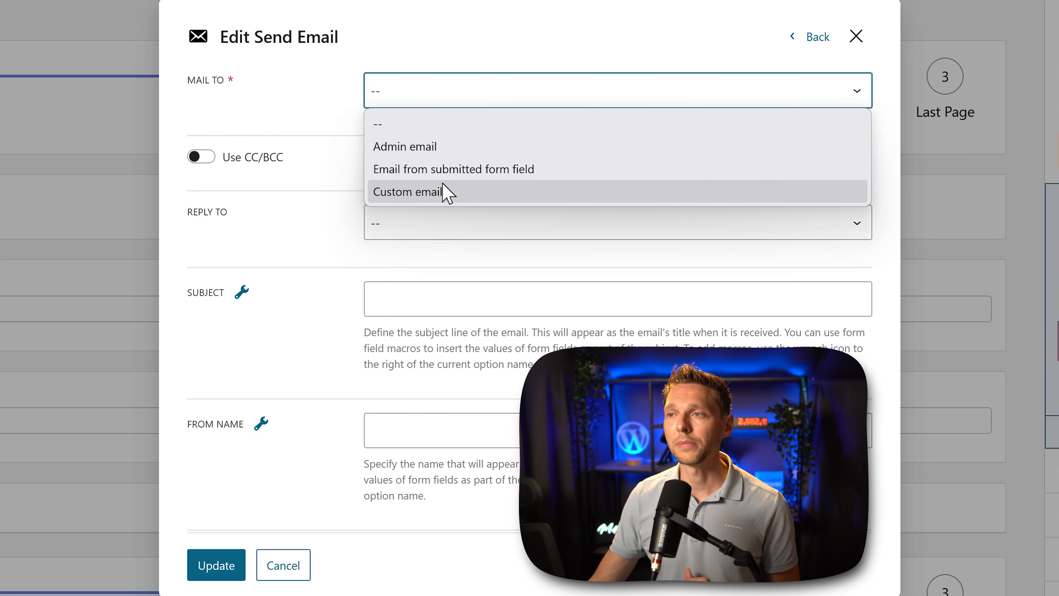
click(444, 192)
click(451, 183)
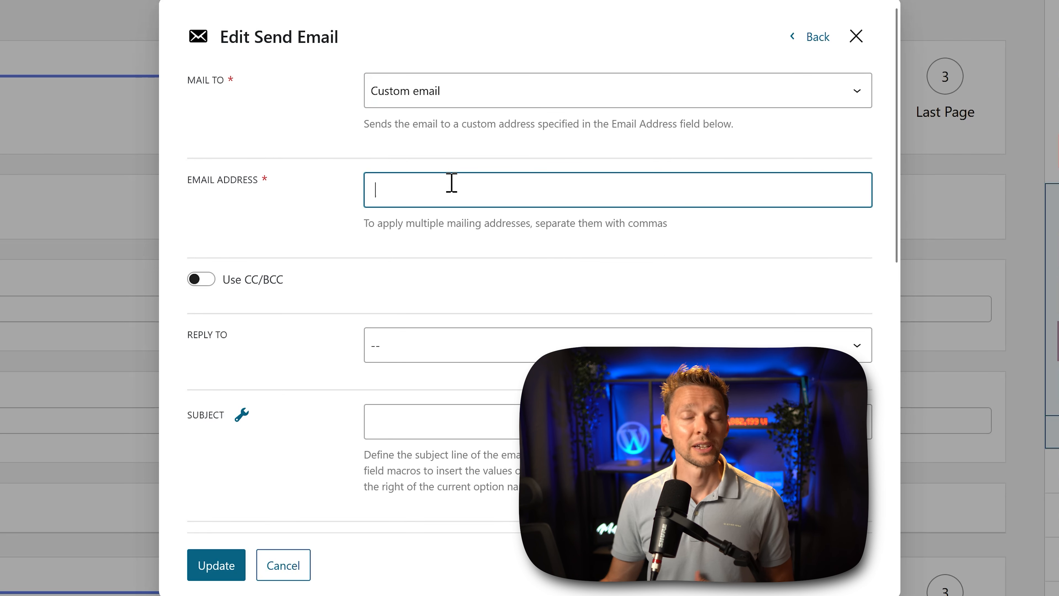
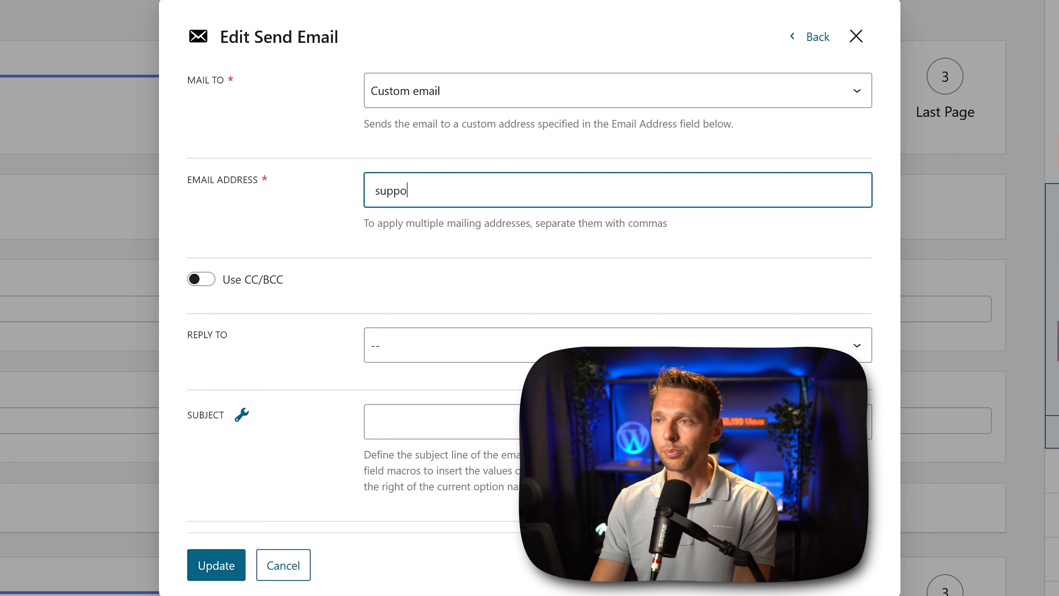
click(303, 225)
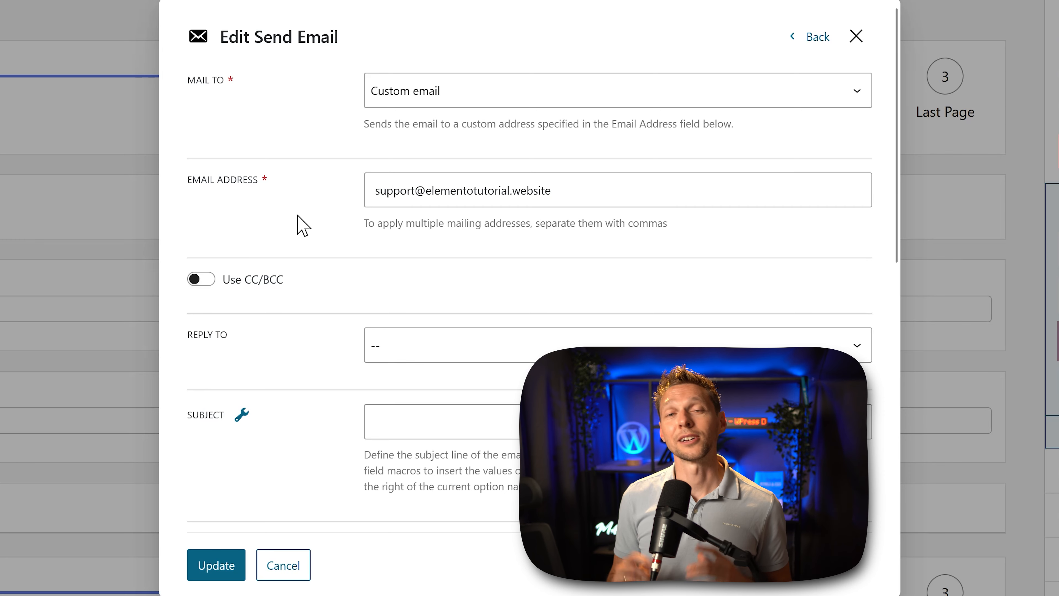
Step: Set the reply-to to Email from submitted form field, using the "E-mail address:" form field
click(406, 351)
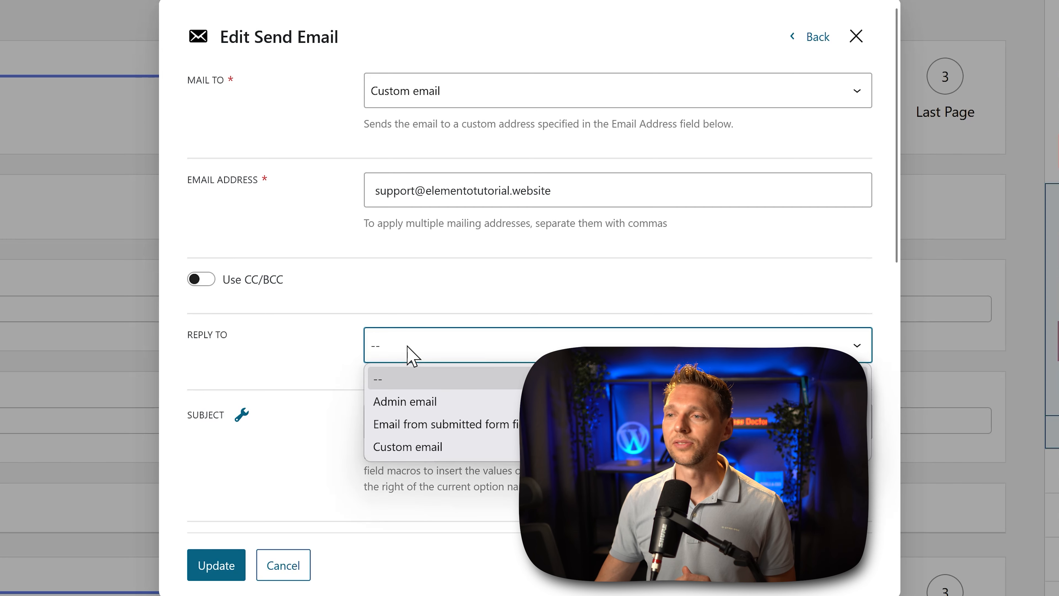
click(465, 430)
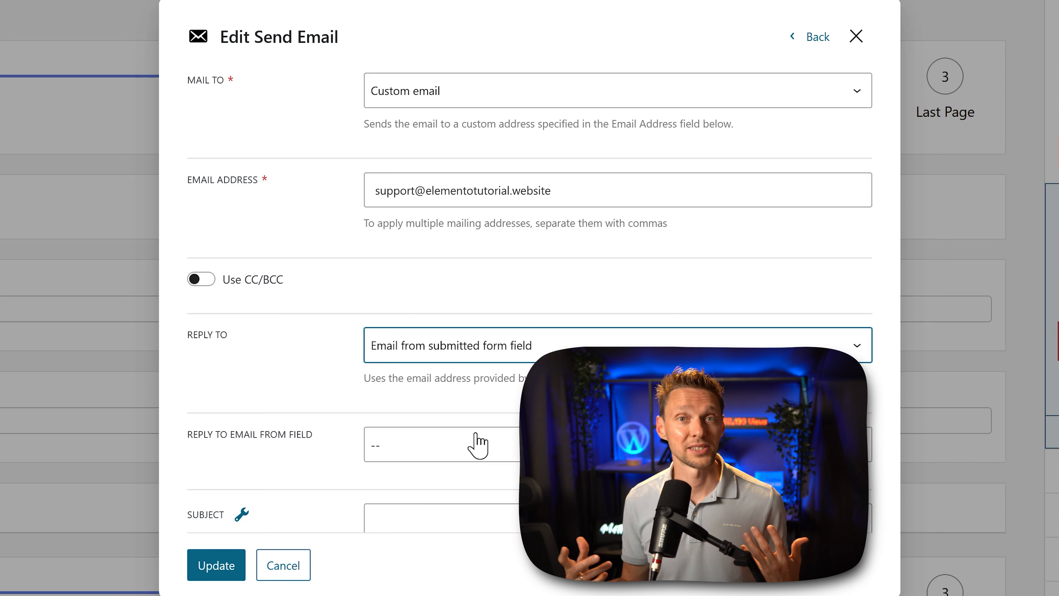
click(476, 434)
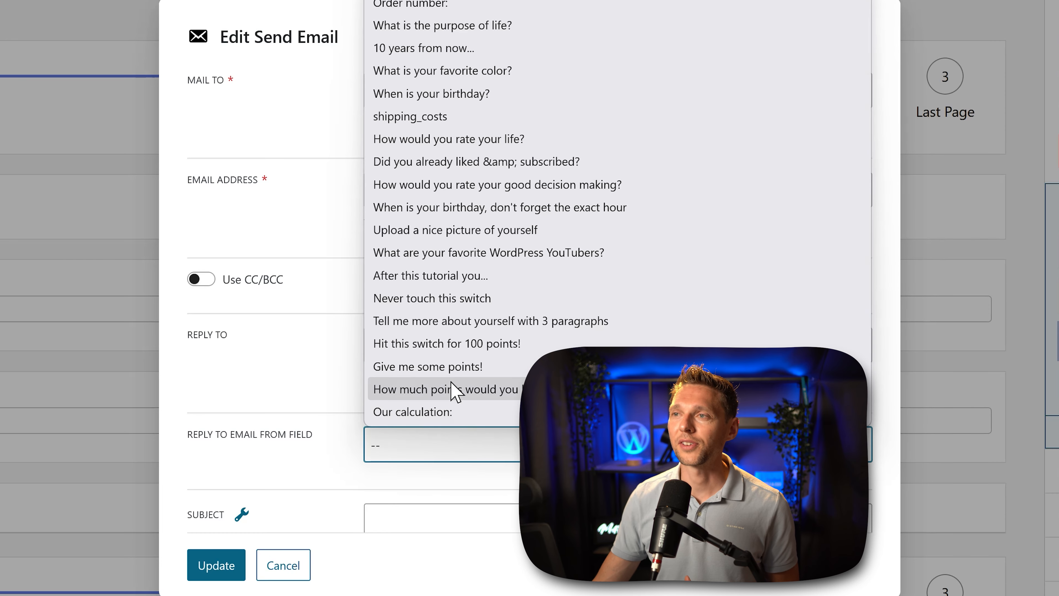
click(438, 1)
middle_click(475, 403)
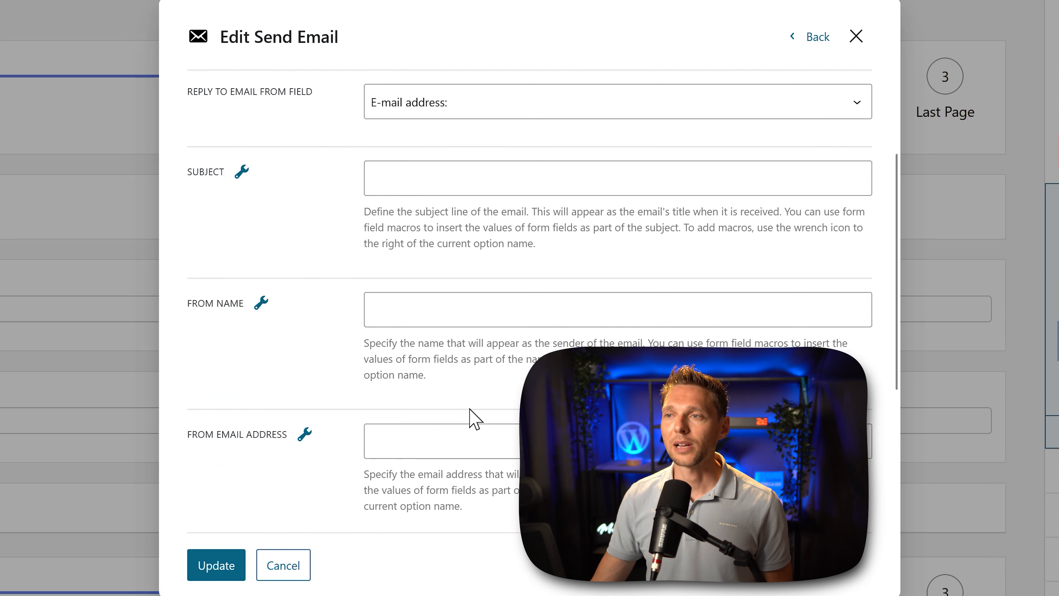
Step: Set the subject to "%name% wants to get in touch", inserting the name with its form field macro
click(428, 182)
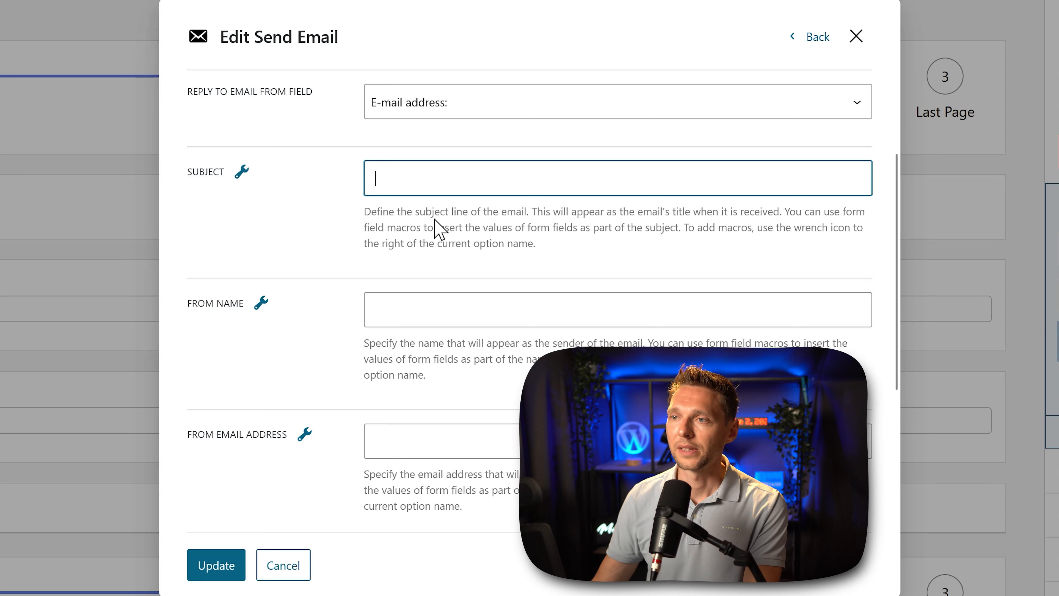
click(241, 178)
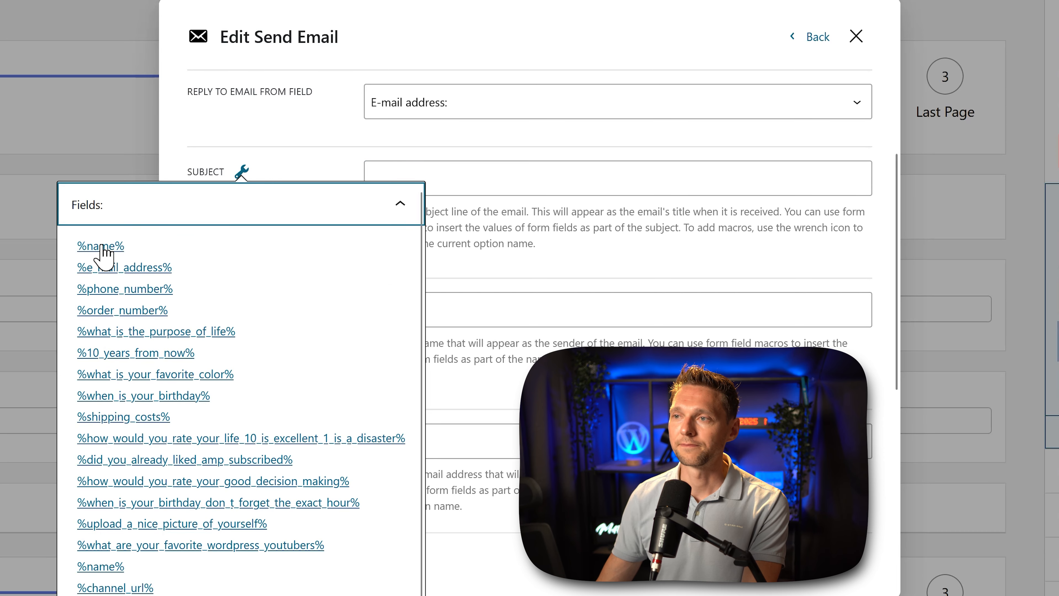
click(101, 247)
click(461, 189)
text(wants to get in touch)
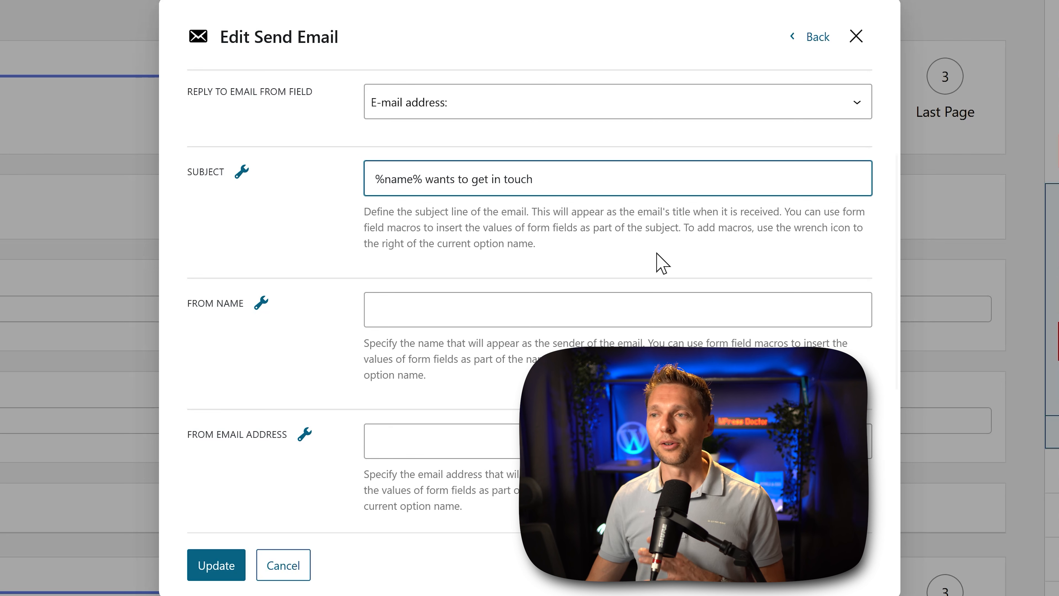
Step: Set the sender name to "Contact Form Website" and fill in the sender's email address
click(508, 311)
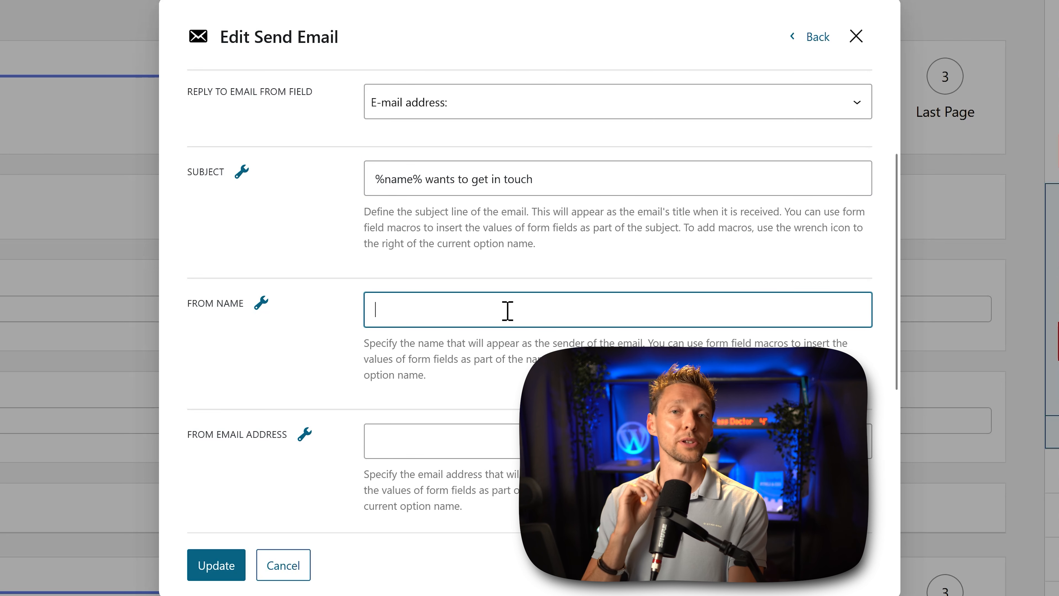
text(Conta)
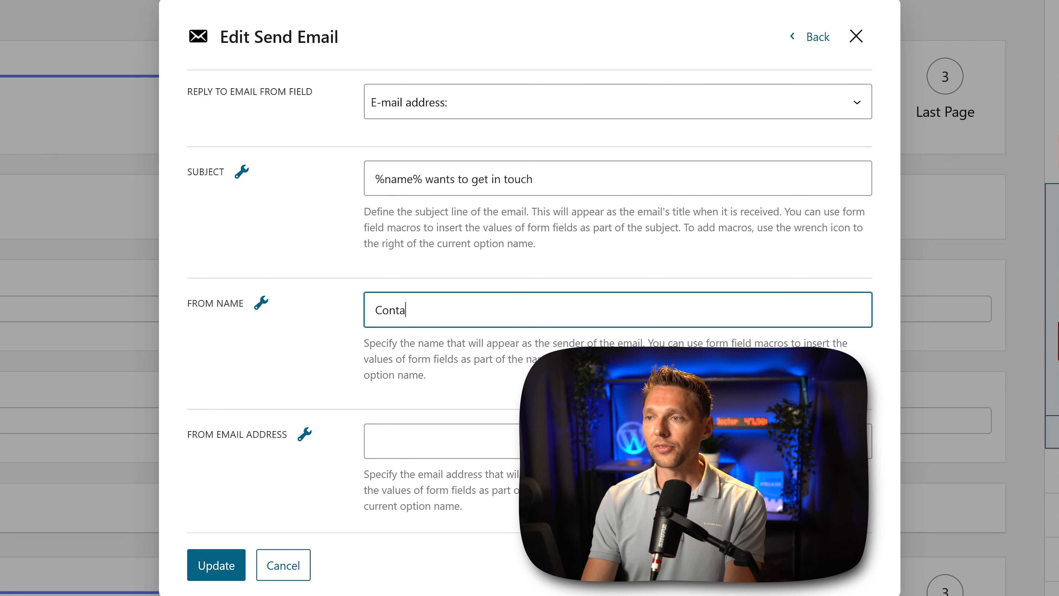
text(ct Form we)
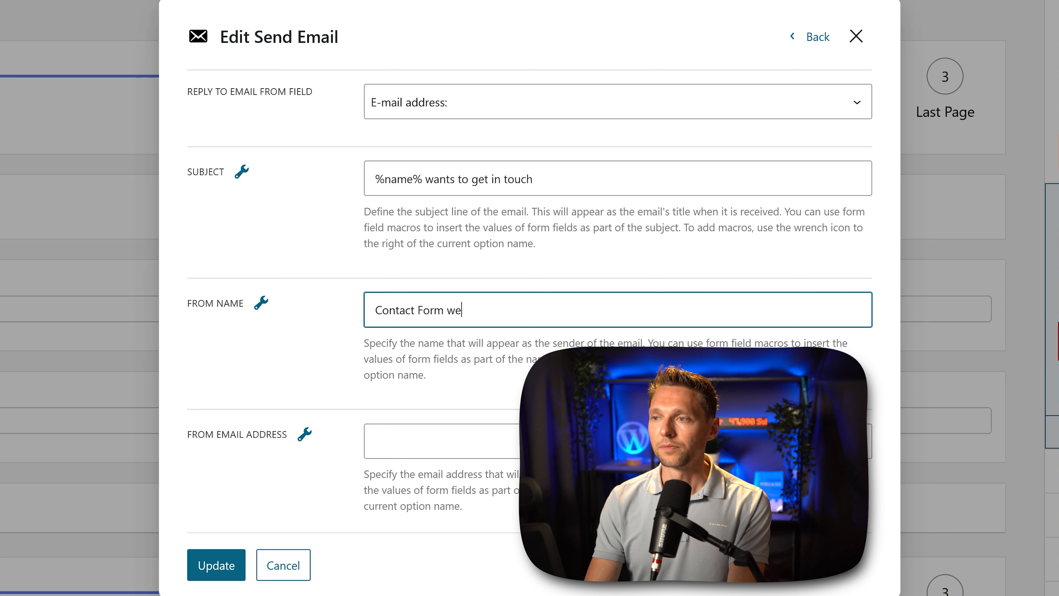
key(BackSpace)
key(BackSpace)
text(Website)
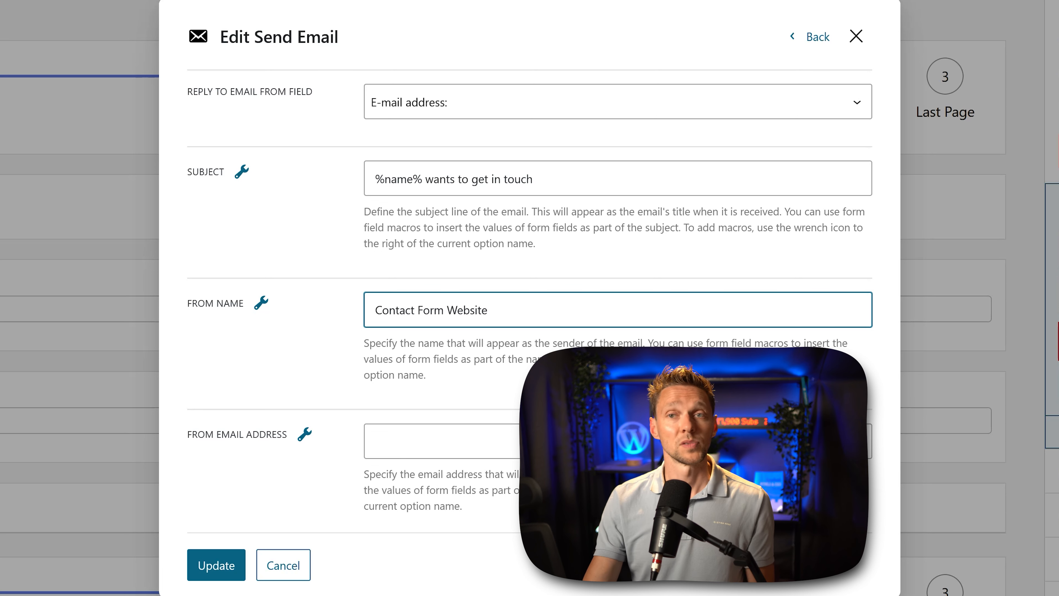
click(617, 441)
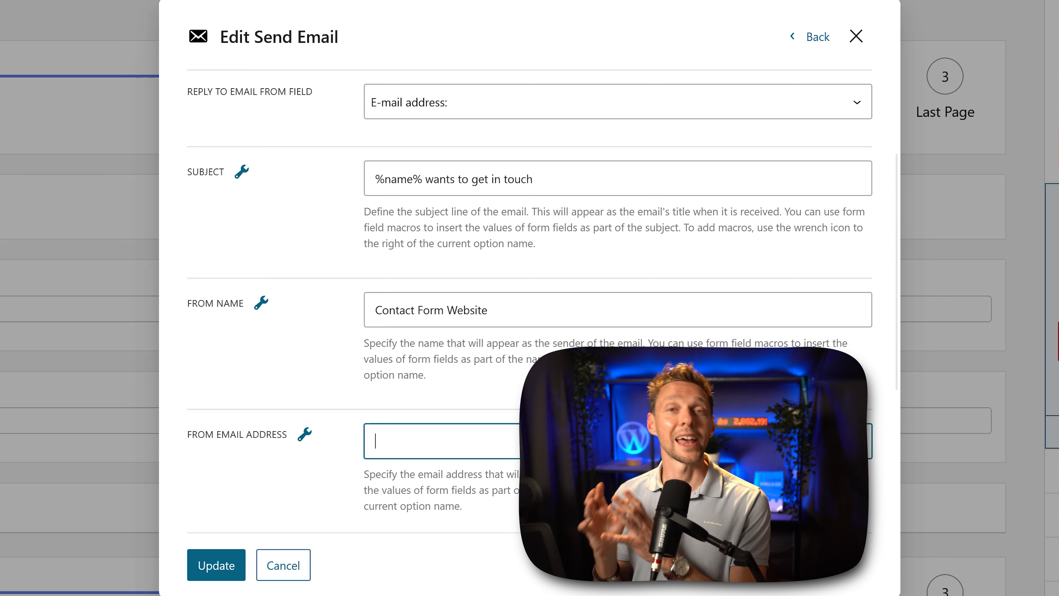
key(ctrl+v)
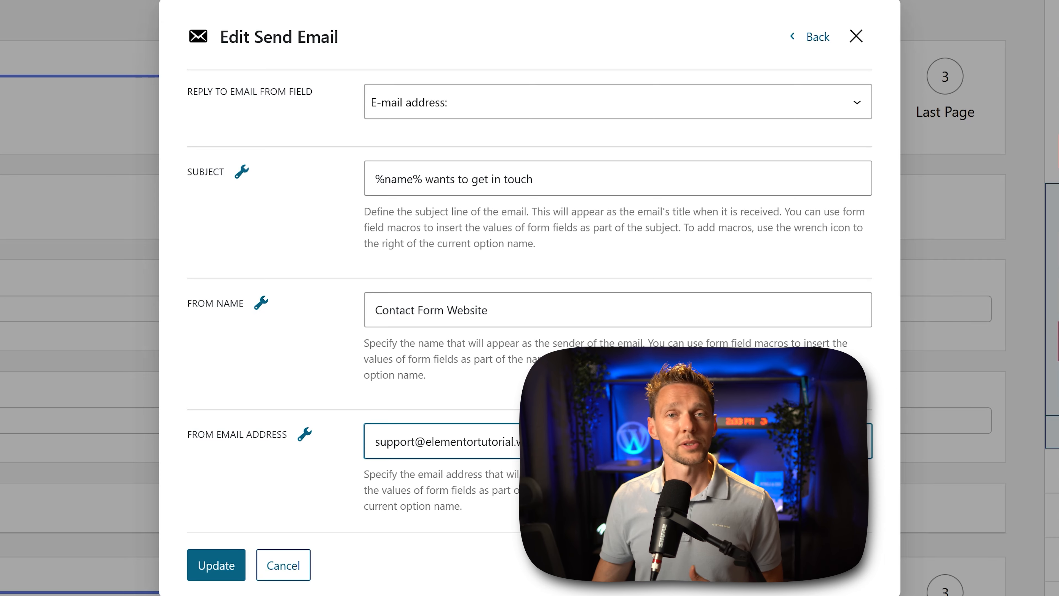
click(618, 501)
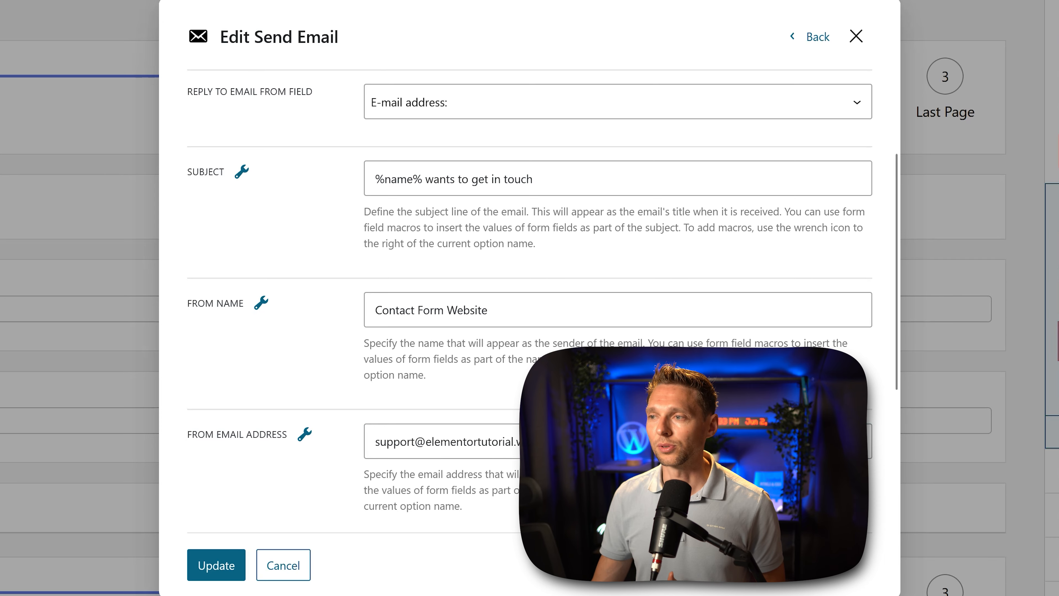
Step: Set the second email's content type to HTML and open its empty content for editing
scroll(348, 320, down, 9)
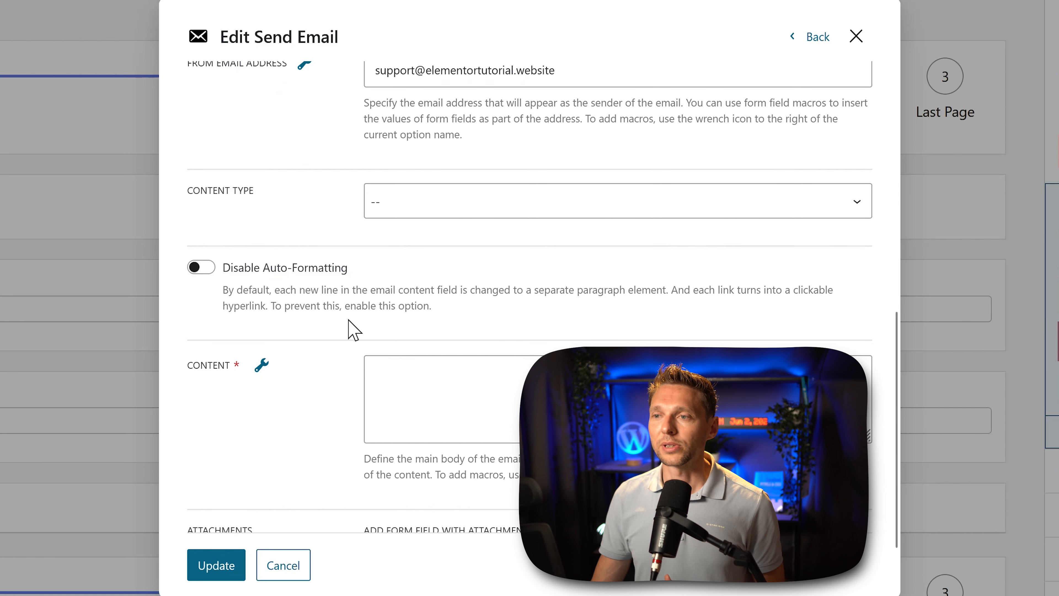
click(465, 210)
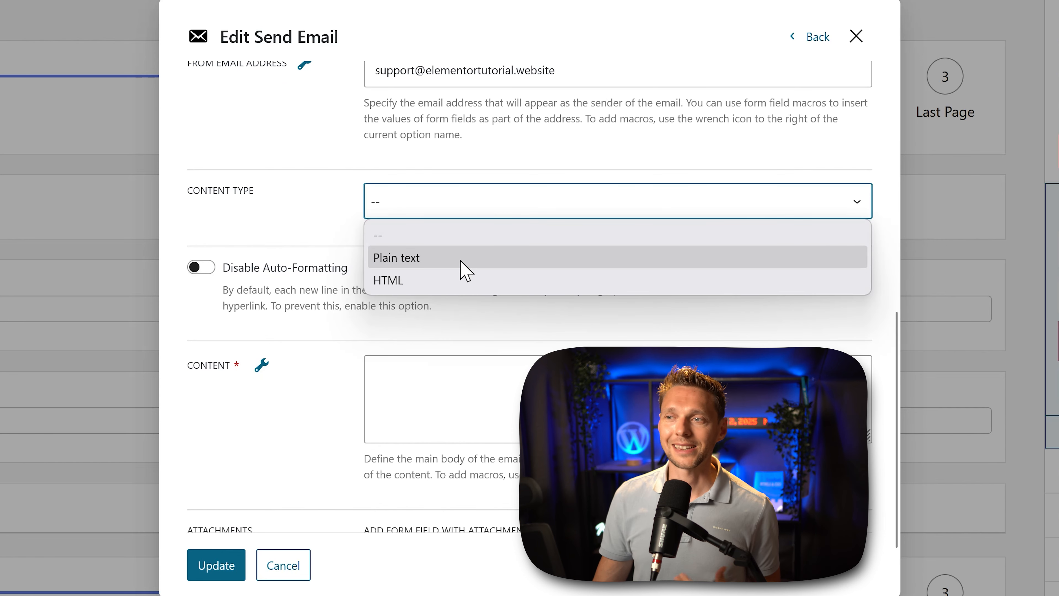
click(466, 280)
click(450, 392)
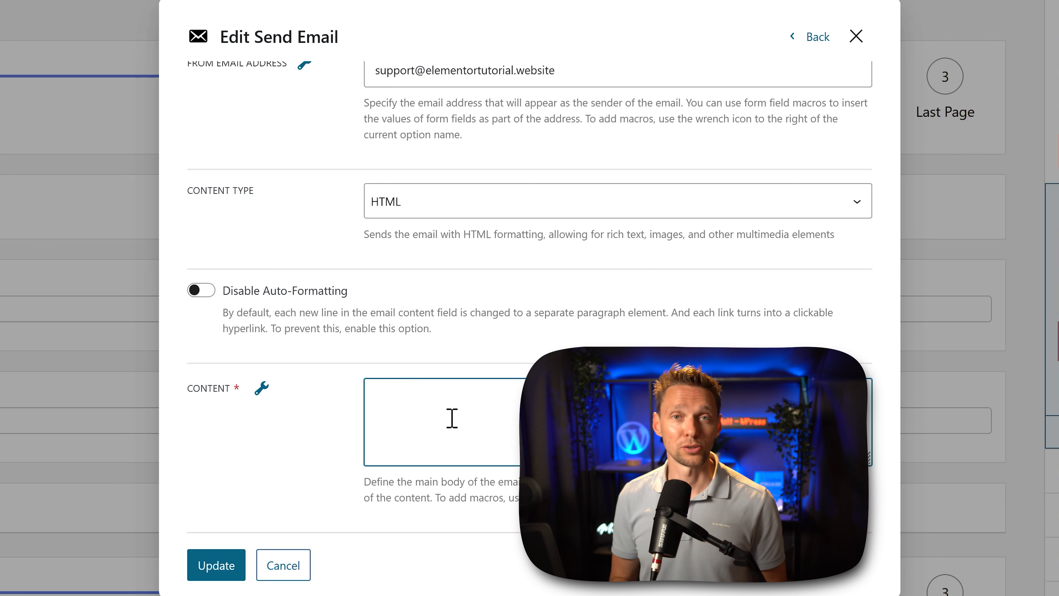
Step: Look through the available form field macros and insert %name% into the second email's content
scroll(451, 418, down, 3)
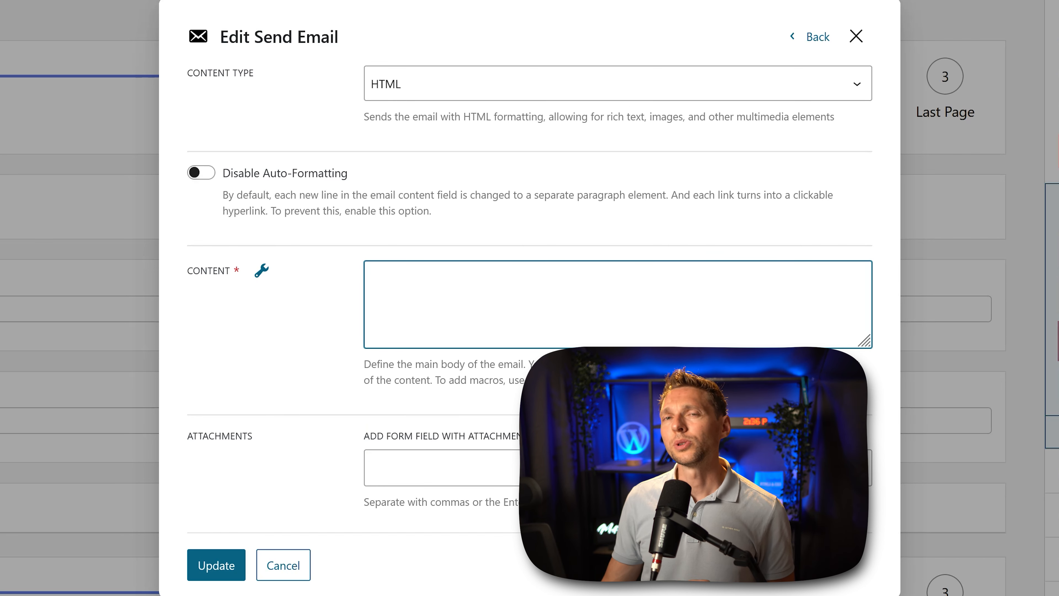
click(261, 272)
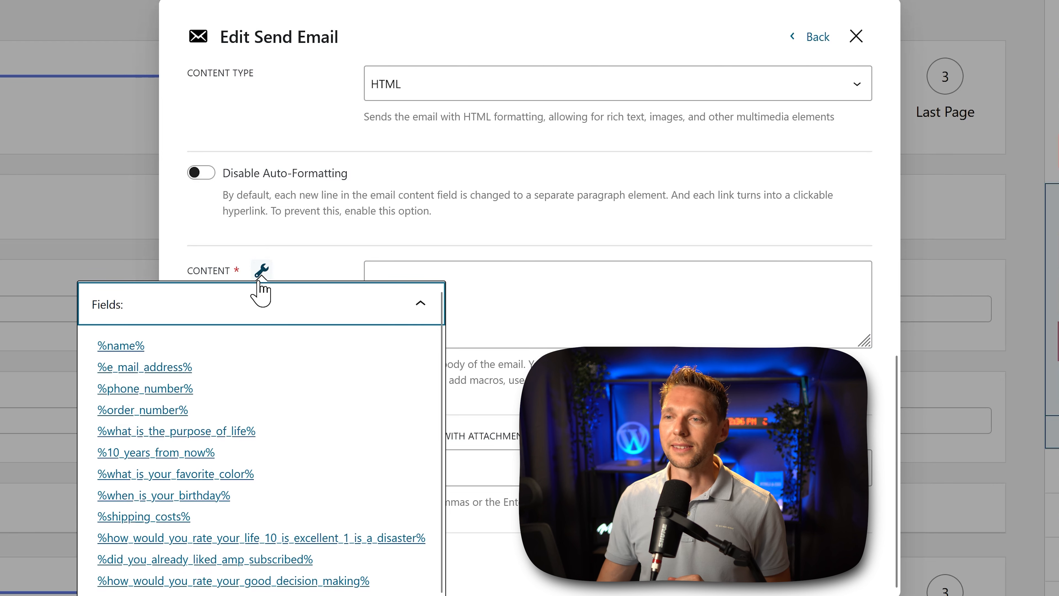
scroll(229, 483, down, 4)
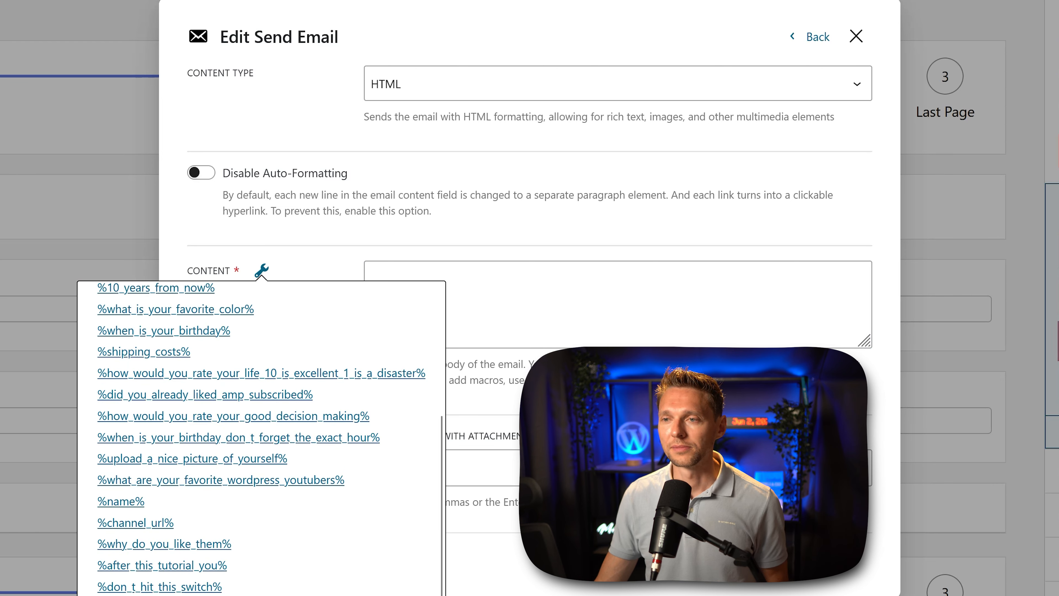
scroll(236, 565, up, 4)
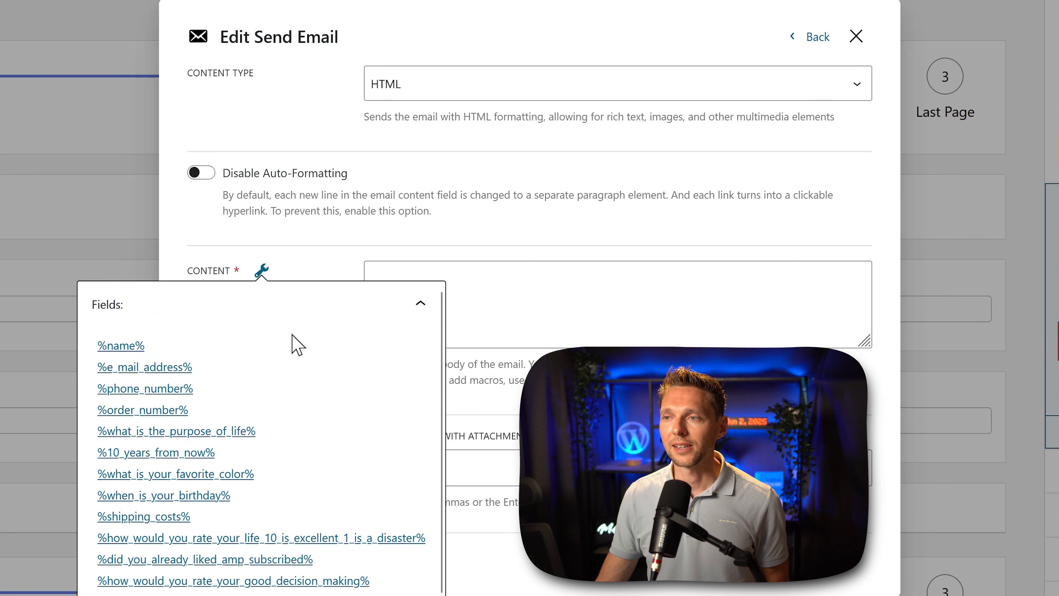
click(522, 295)
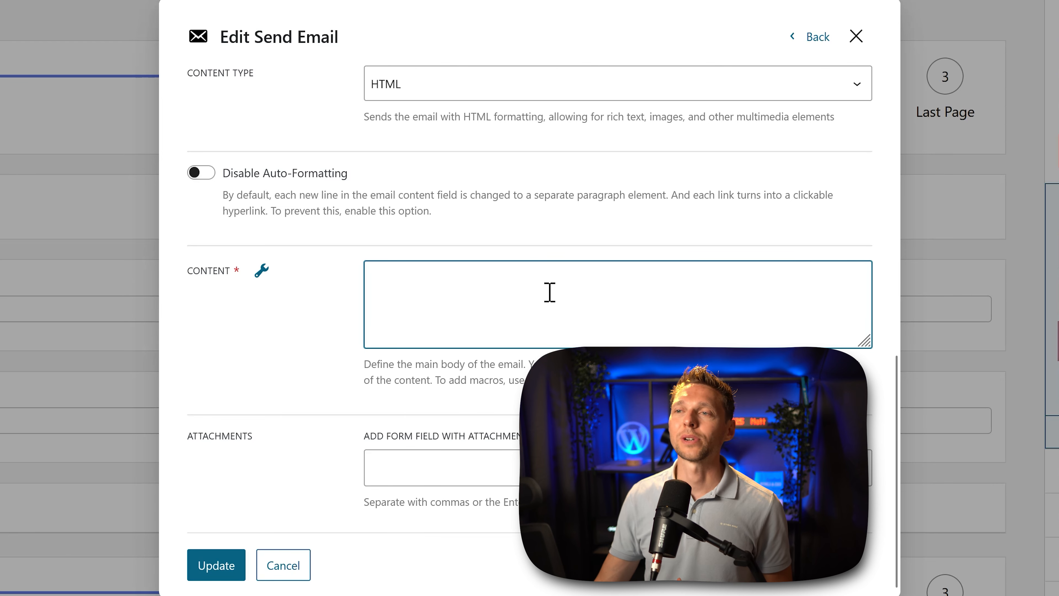
click(262, 271)
click(121, 345)
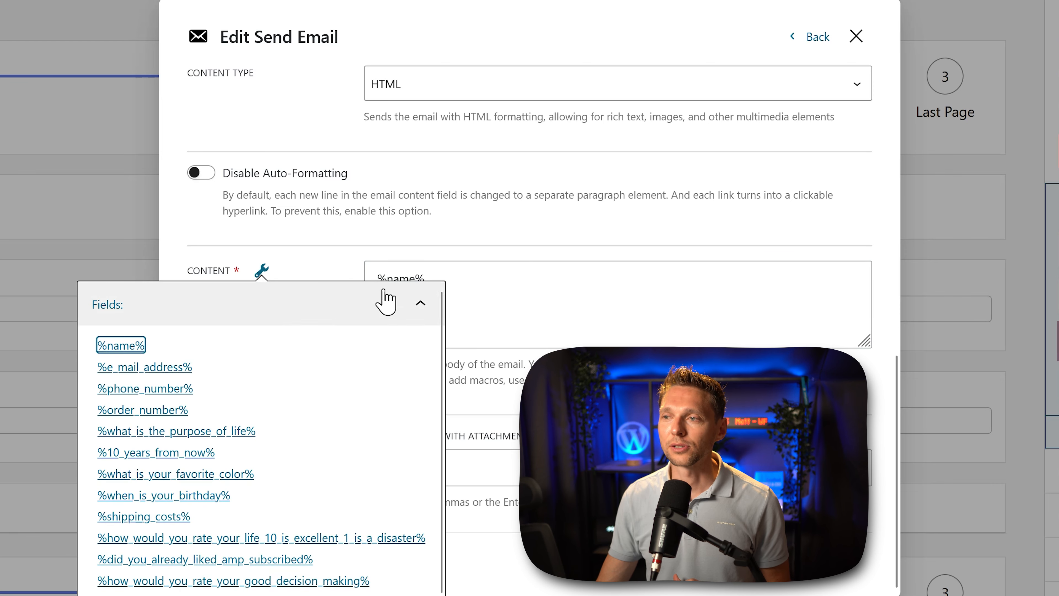
click(372, 289)
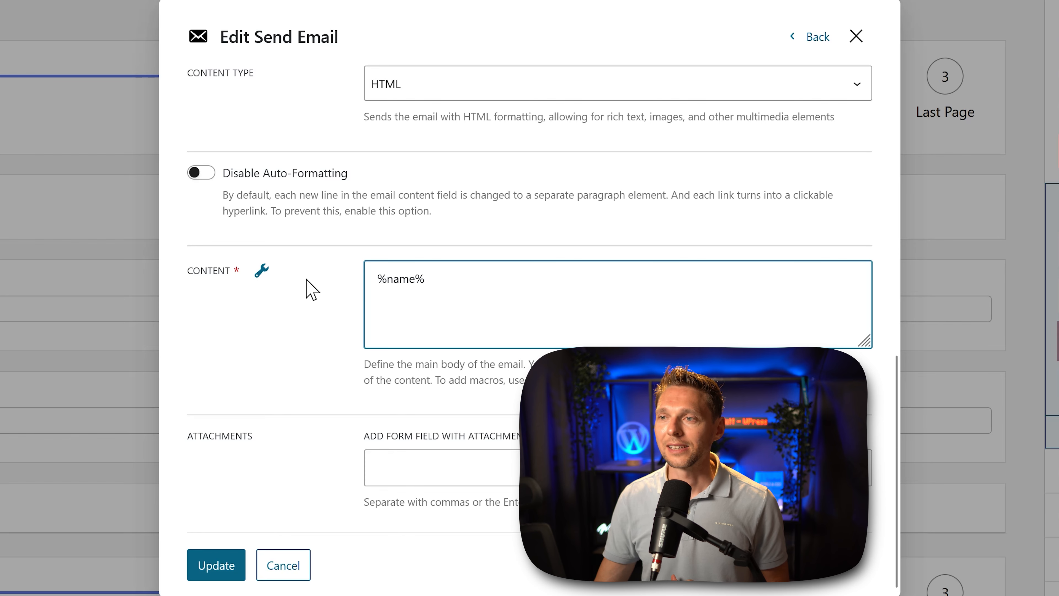
Step: Add the %e_mail_address% and %order_number% macros to the email content, each on its own line
click(264, 275)
click(147, 371)
click(608, 305)
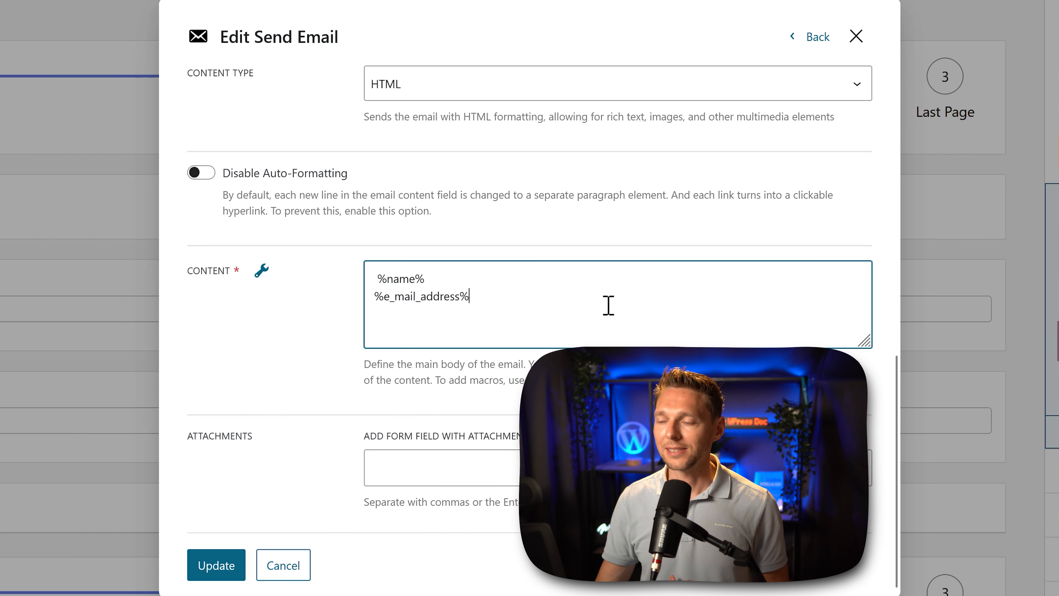
click(262, 271)
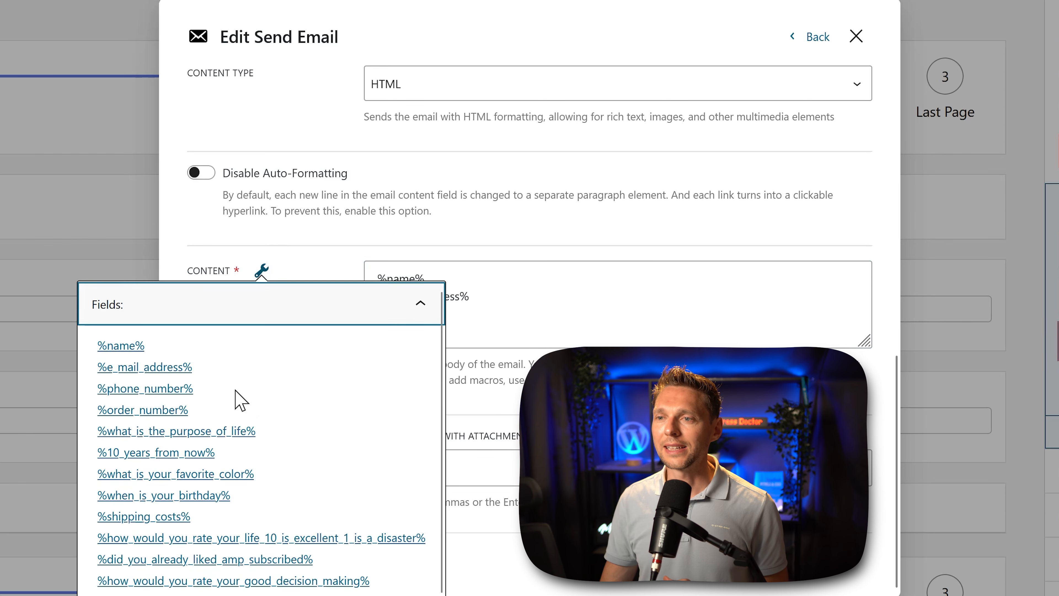
click(143, 410)
click(543, 334)
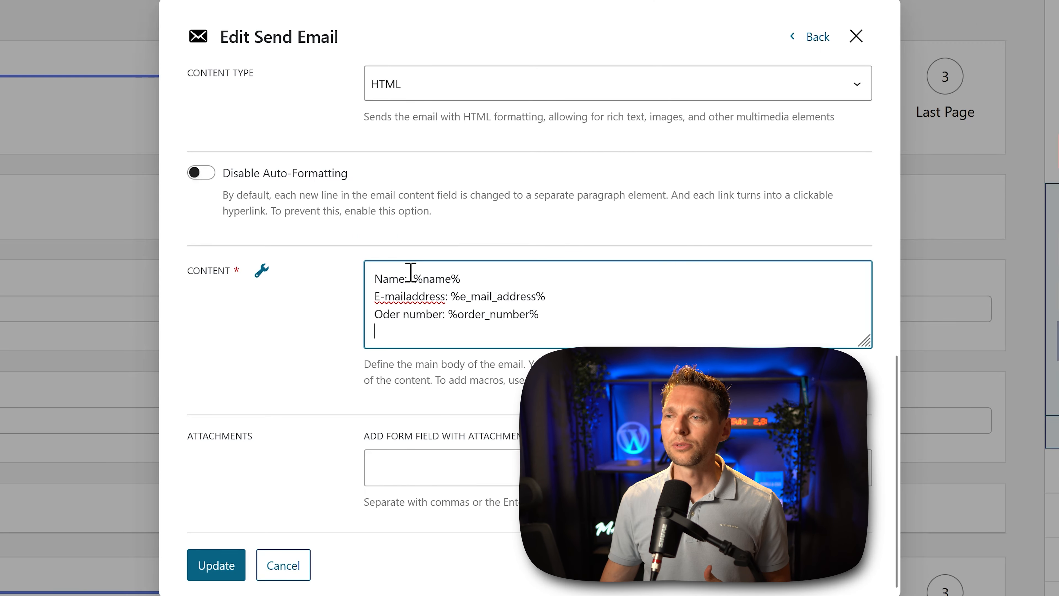
Step: Make the "Name:" label in the email content bold by wrapping it in <b> and </b> tags
double_click(388, 278)
click(376, 280)
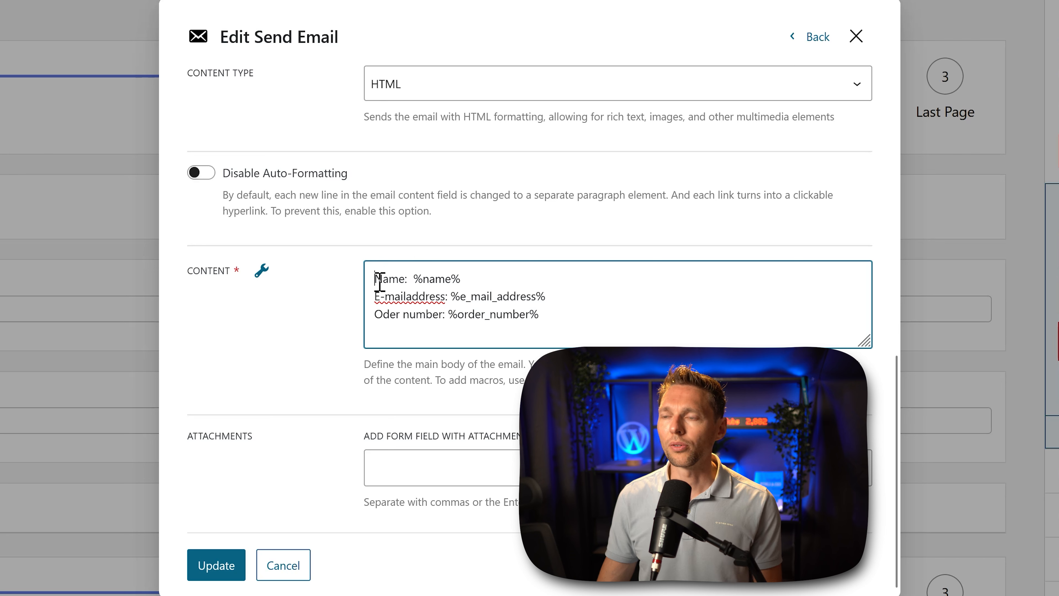
text(<b>)
key(Right)
key(Right)
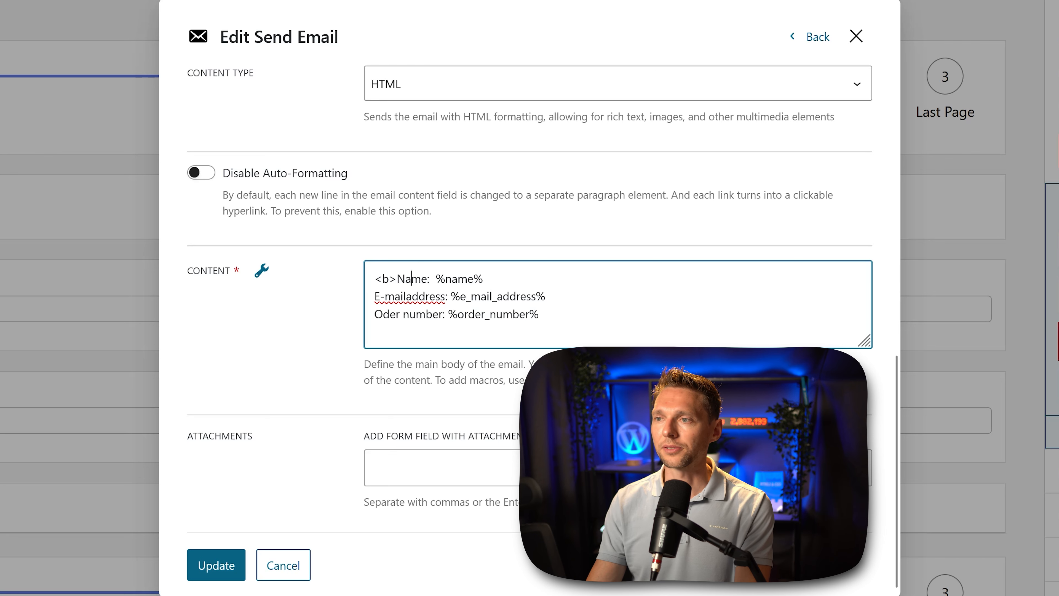
text(</b>)
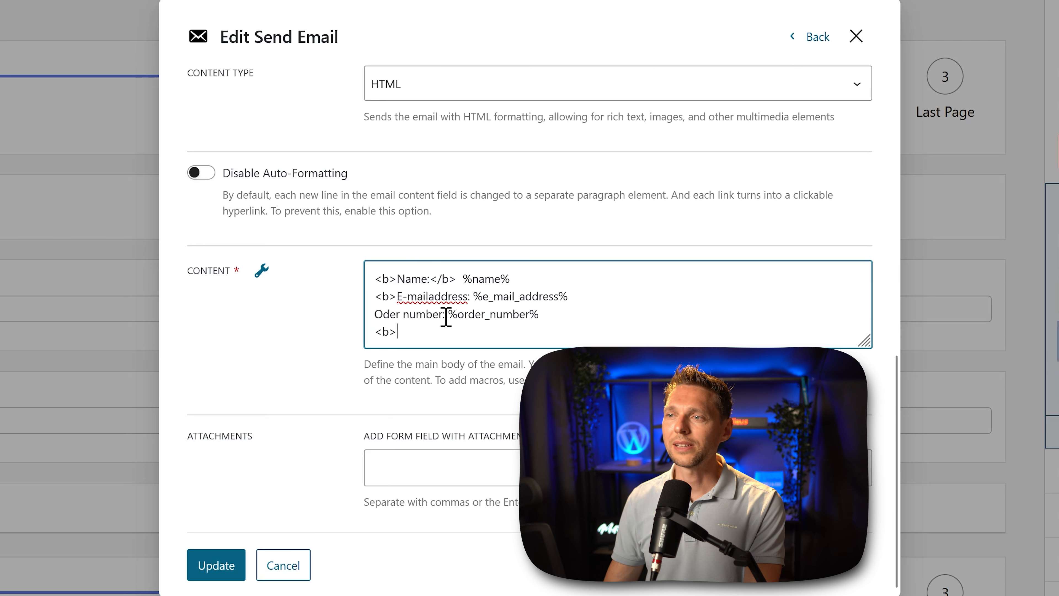
Step: Complete the bold tags around the "E-mailaddress:" and "Oder number:" labels by reusing the existing <b> and </b> tags
drag(457, 278, 435, 280)
key(ctrl+c)
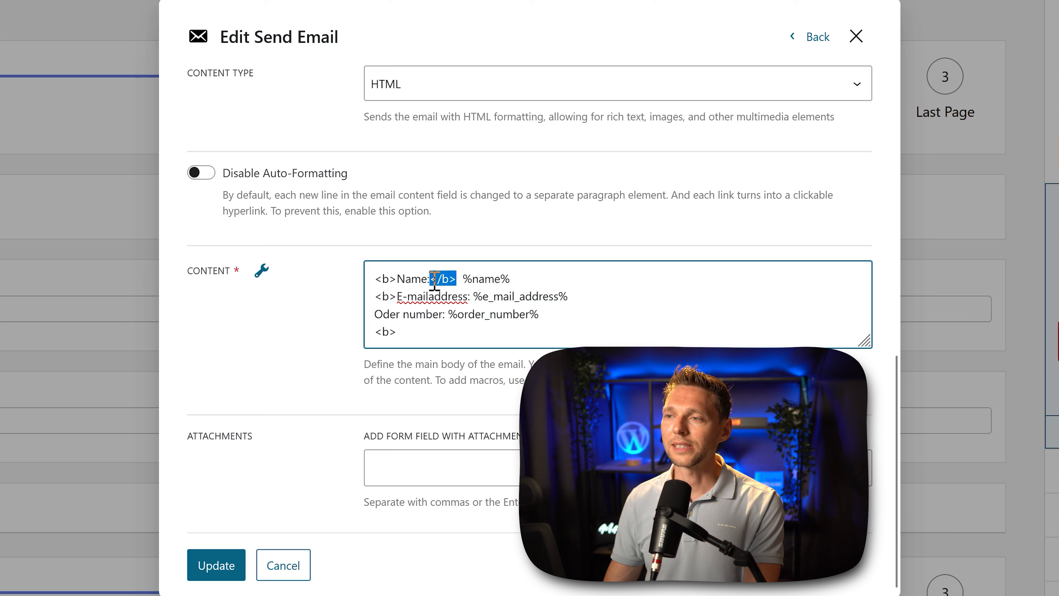
click(470, 297)
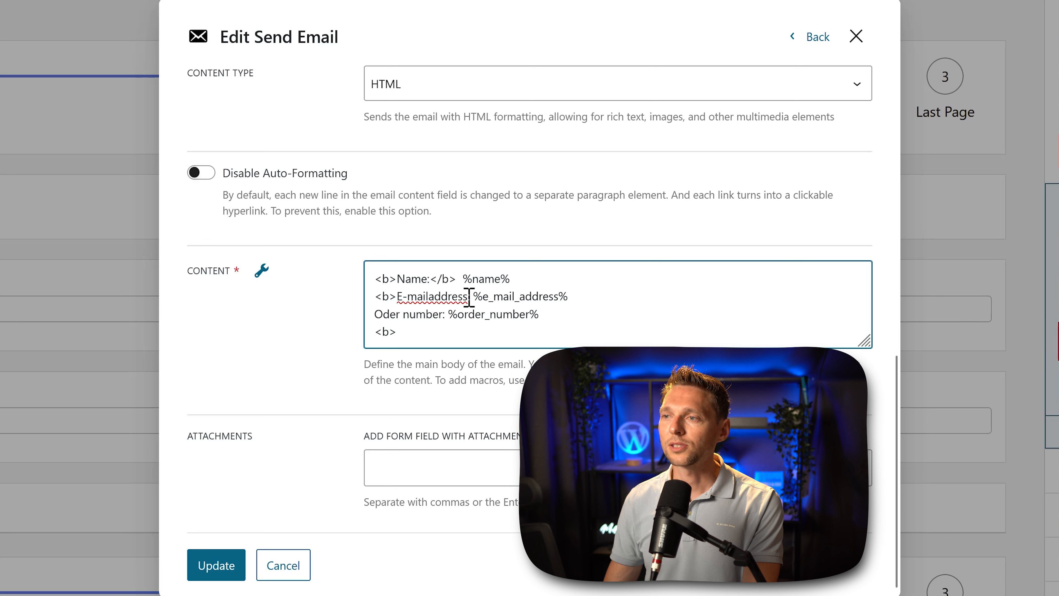
key(ctrl+v)
click(449, 315)
key(ctrl+v)
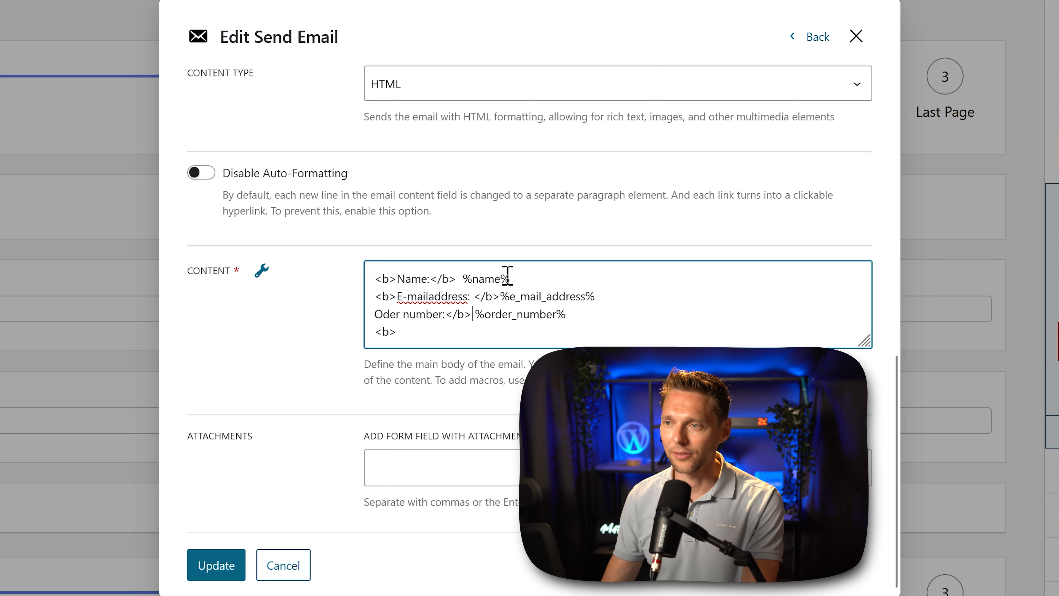
drag(413, 332, 359, 337)
key(ctrl+c)
click(374, 313)
key(ctrl+v)
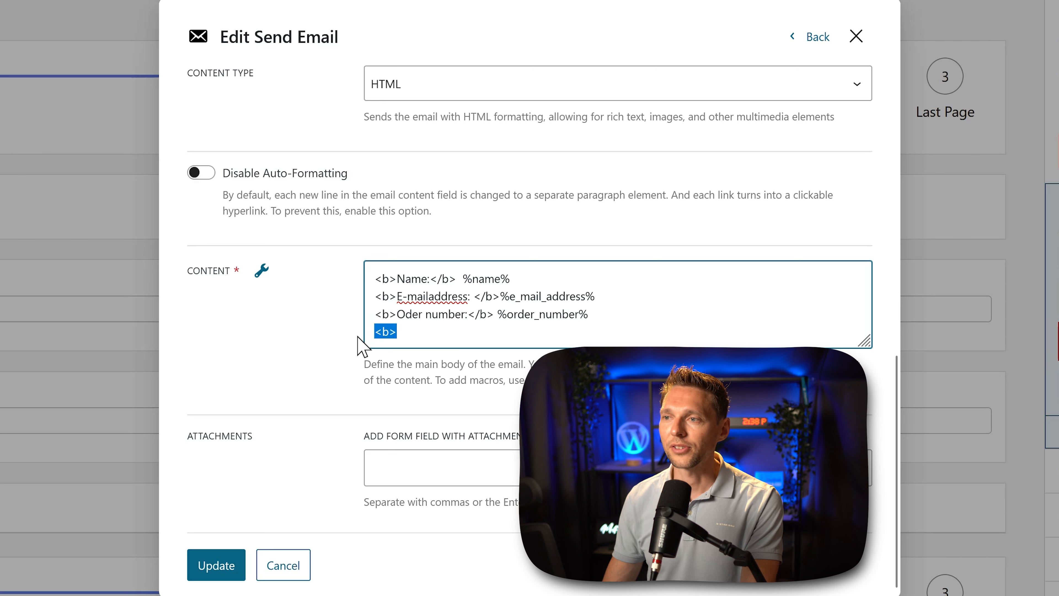
Step: Complete the last content line as a bold "Phone number:" label followed by the %phone_number% macro
click(465, 341)
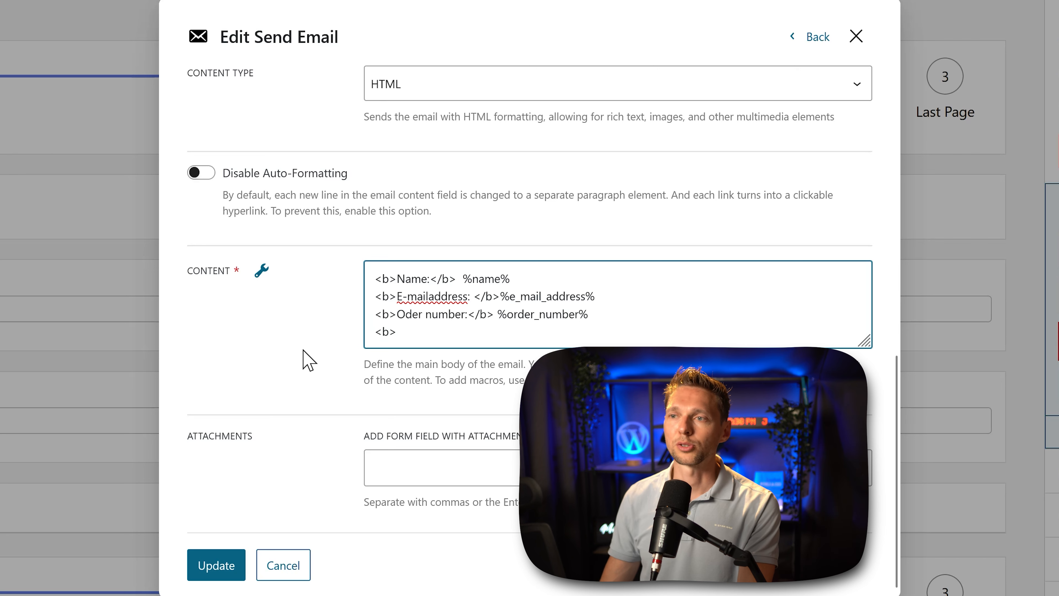
click(260, 274)
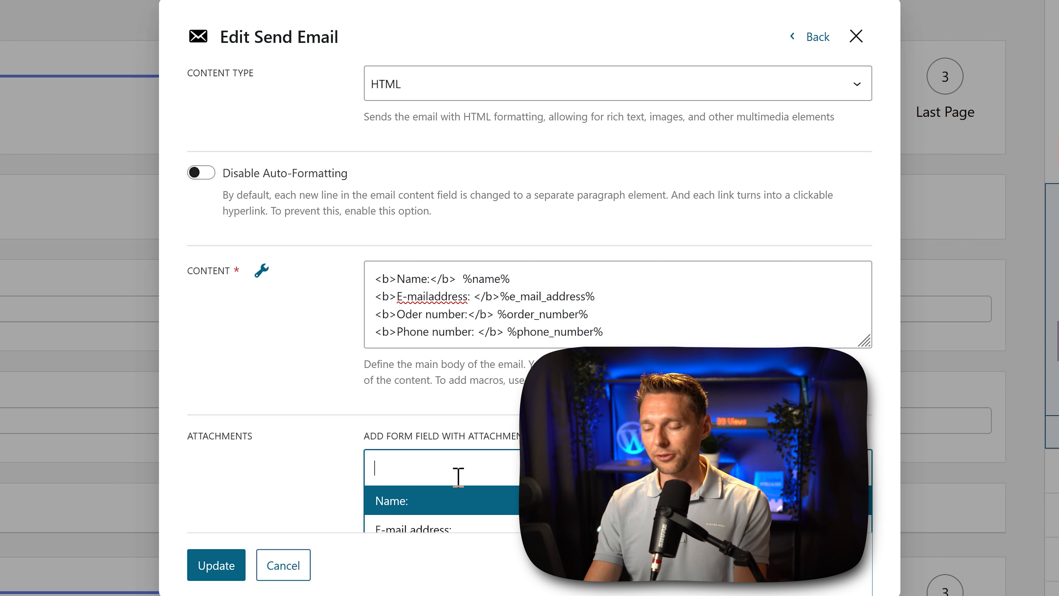
Step: Attach the "Upload a nice picture of yourself" form field to the email and update the Send Email action
text(up)
key(Return)
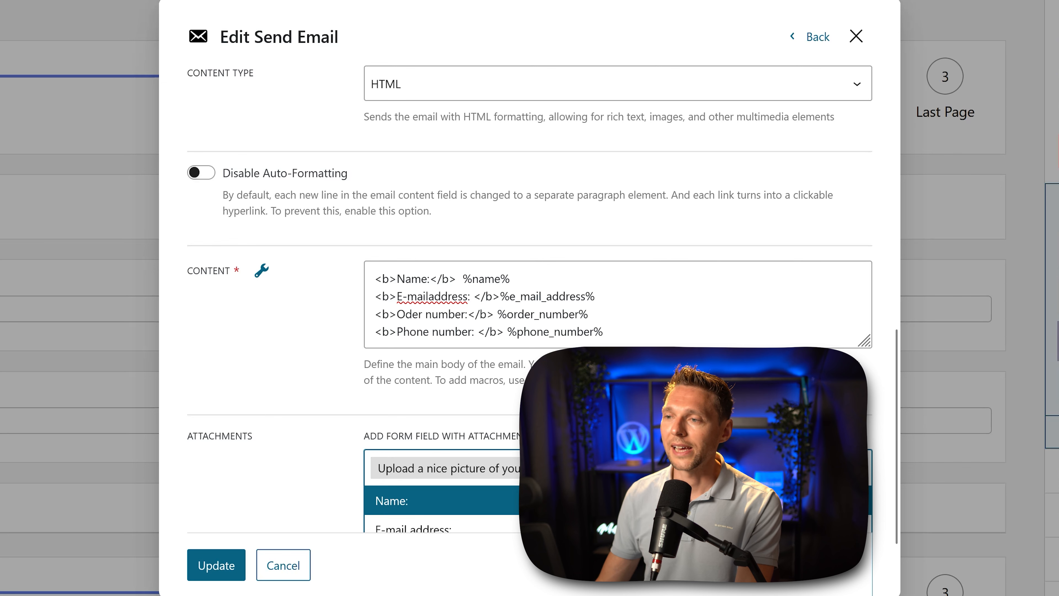
click(241, 505)
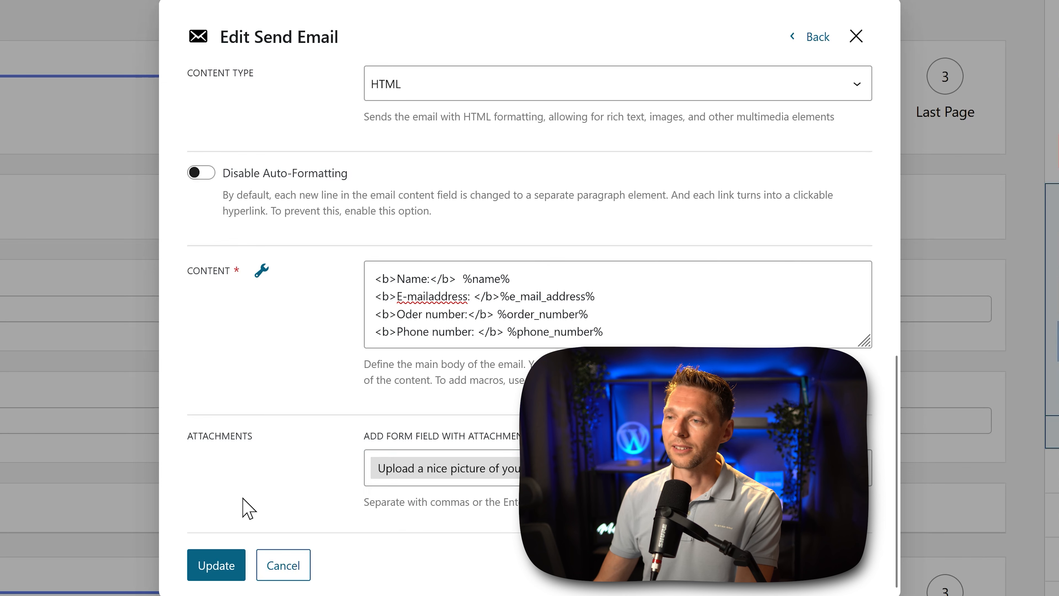
click(217, 565)
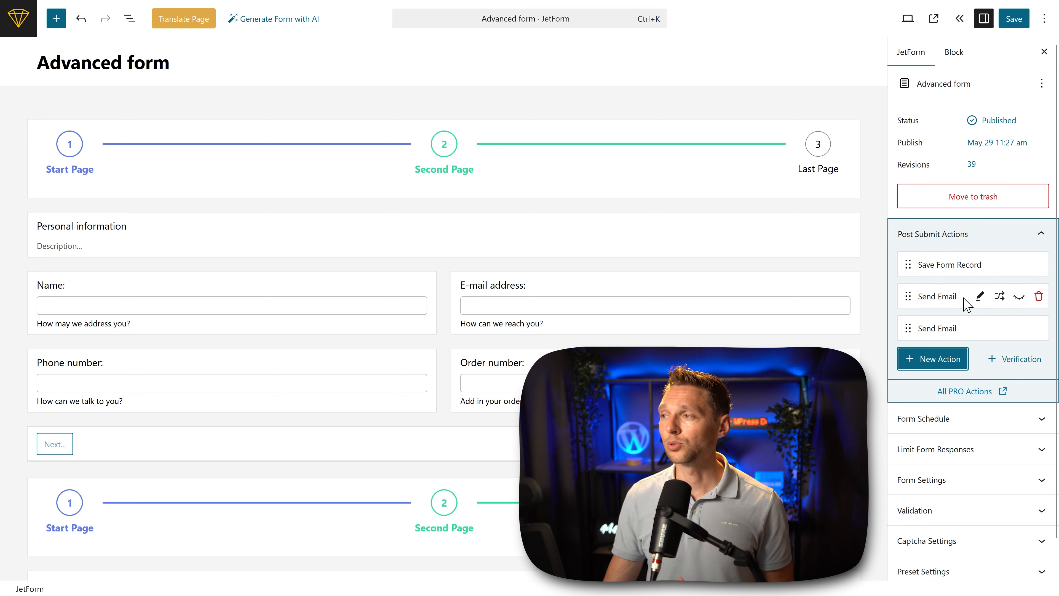
Step: Add a condition with the Greater than operator to the first Send Email action, after reviewing the AND/OR condition operators
click(1001, 297)
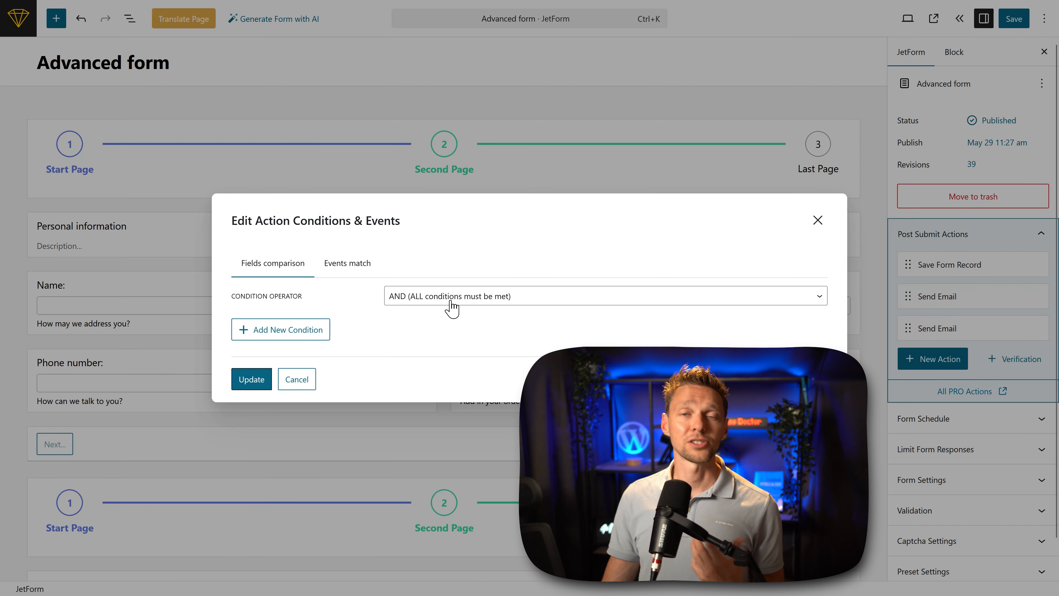
click(474, 303)
key(Escape)
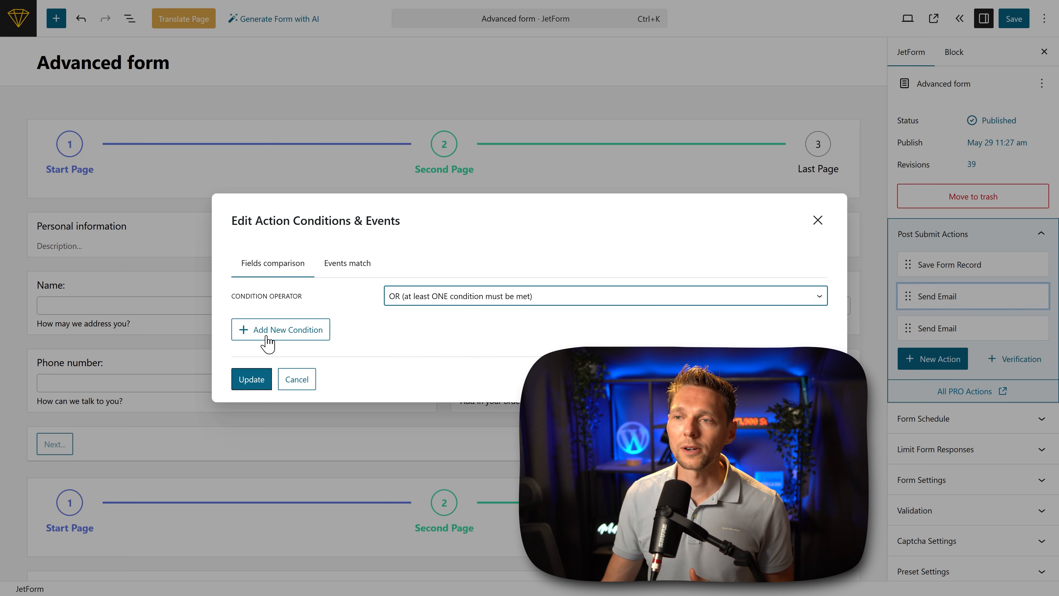
click(266, 336)
click(437, 291)
click(435, 341)
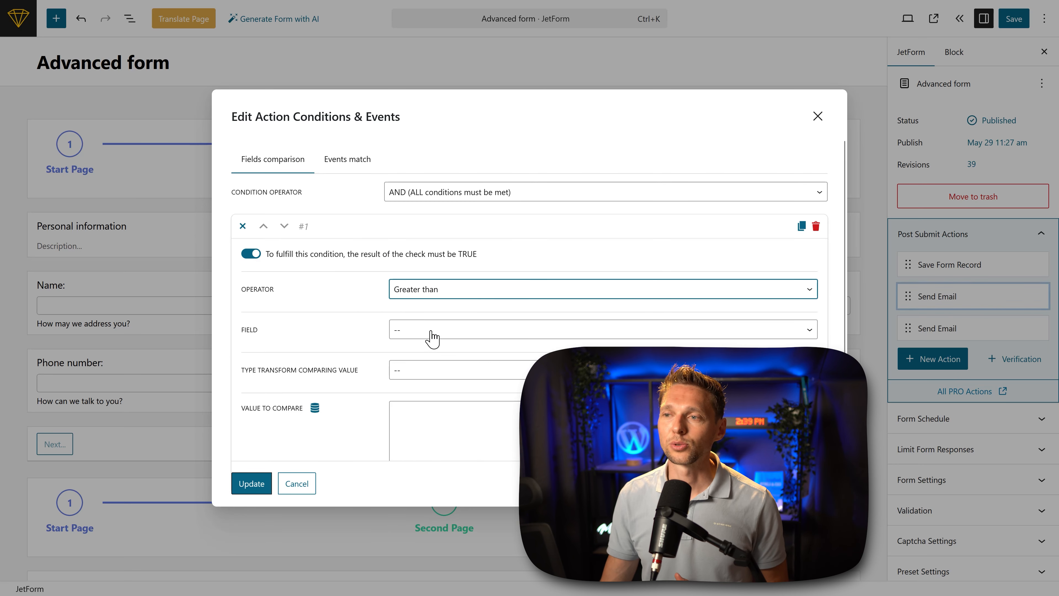
Step: Set the condition's field to "How would you rate your good decision making?" and its value to compare to 10
click(434, 333)
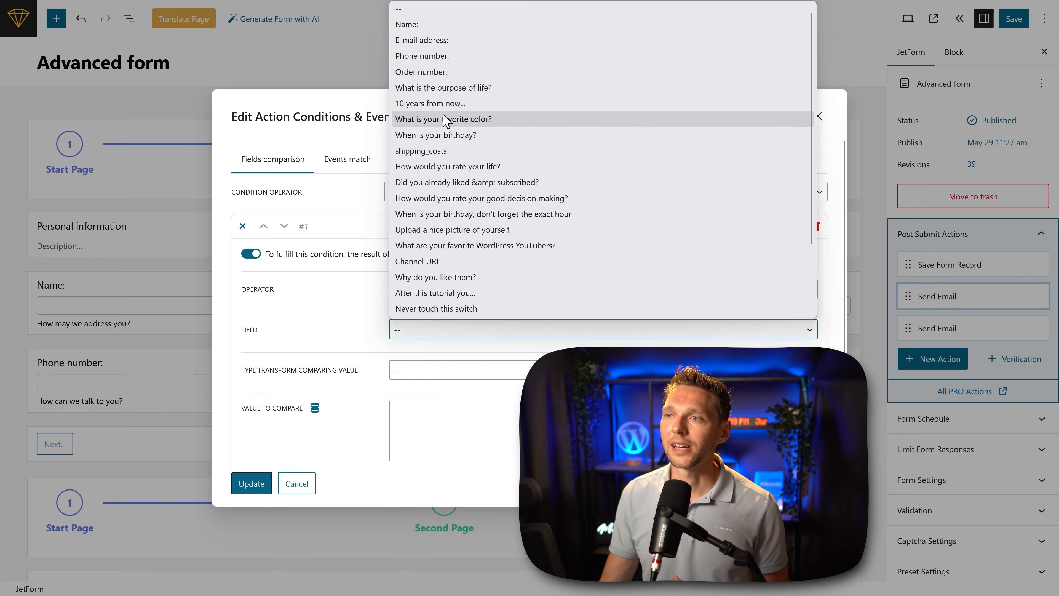
click(451, 203)
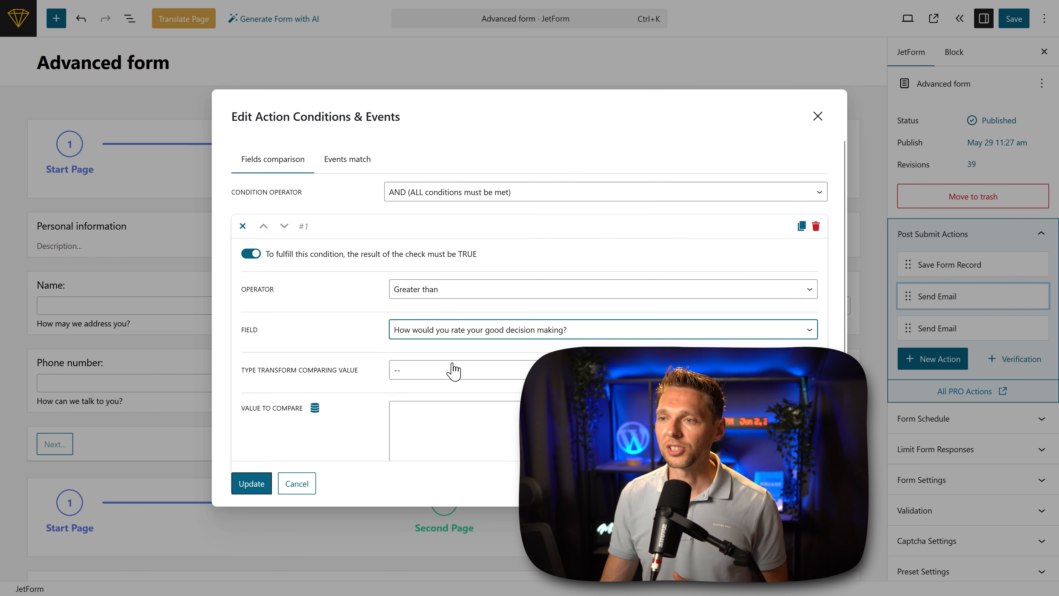
click(444, 370)
click(428, 428)
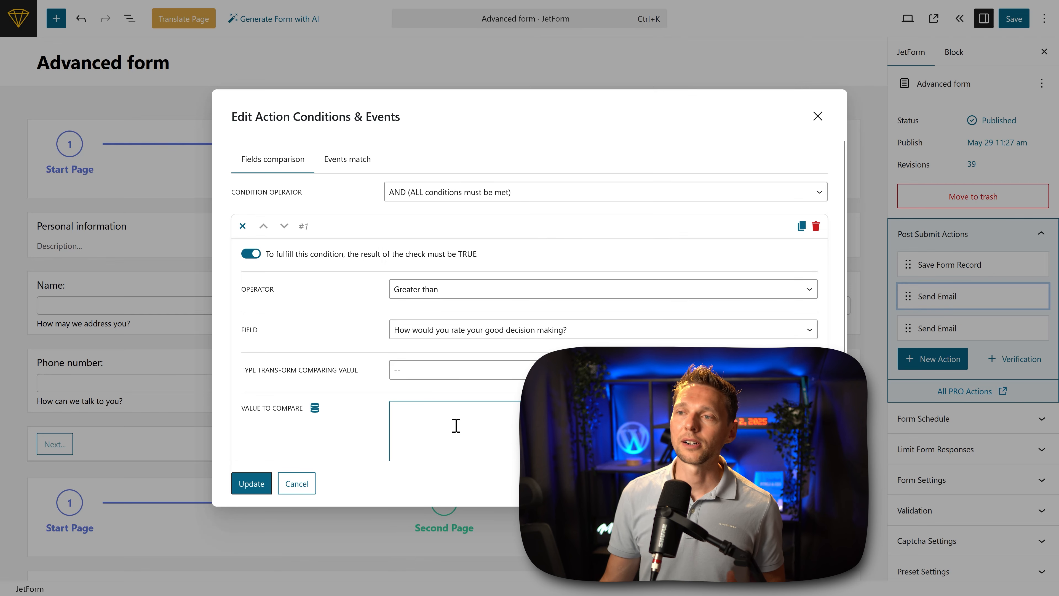
text(10)
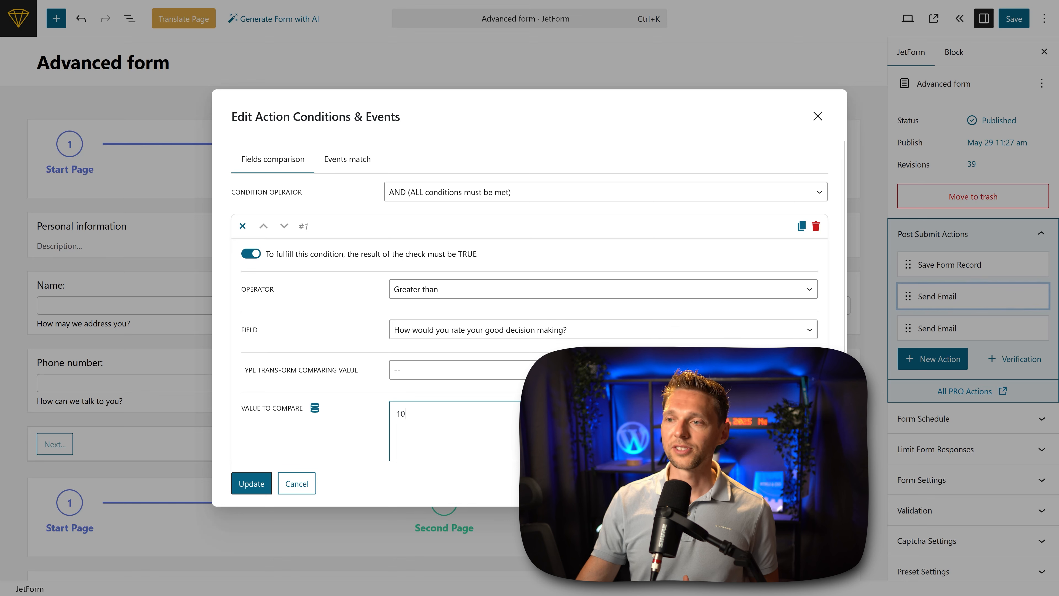
scroll(318, 441, down, 2)
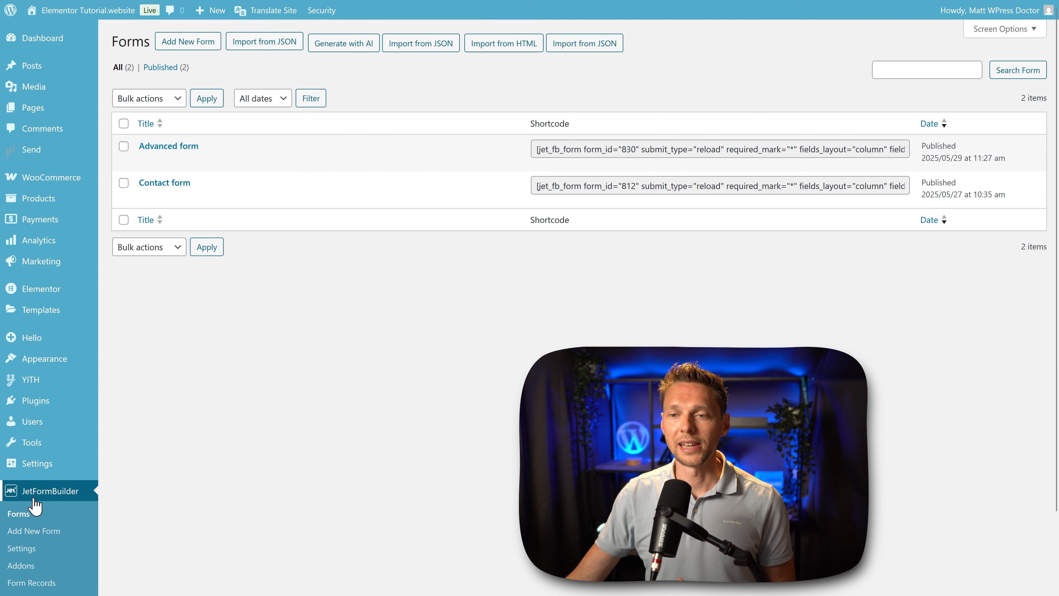
Step: Open the JetFormBuilder settings and enable the Disable "Next" button option under Form Accessibility
click(21, 548)
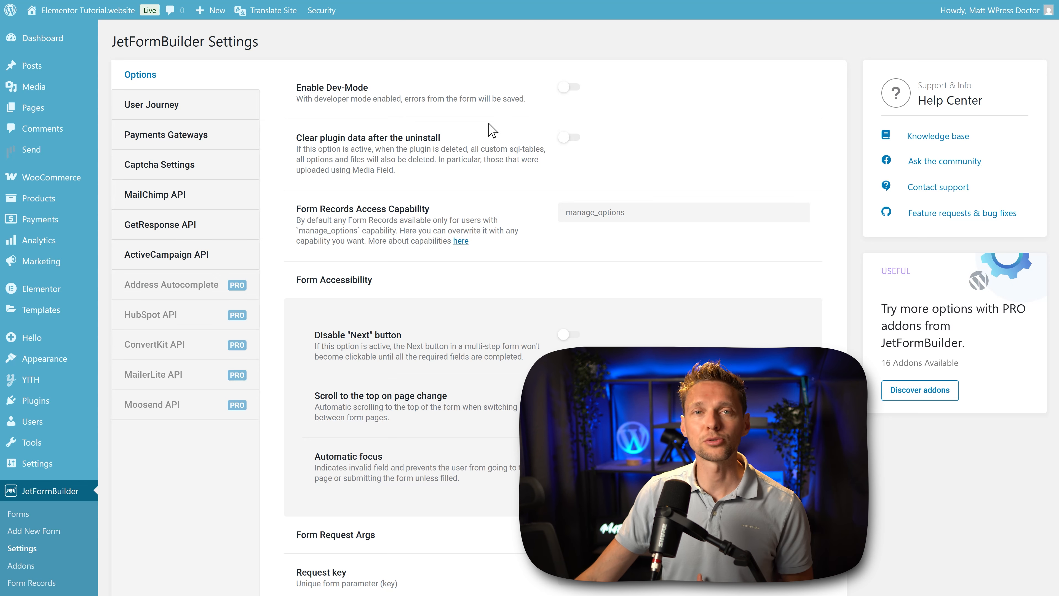
click(571, 89)
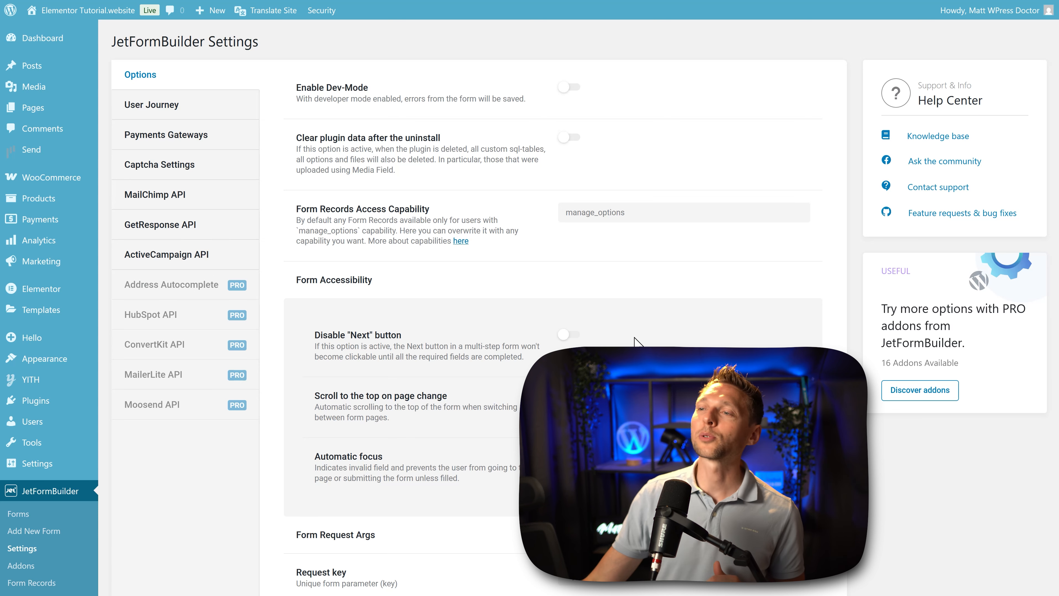
click(570, 334)
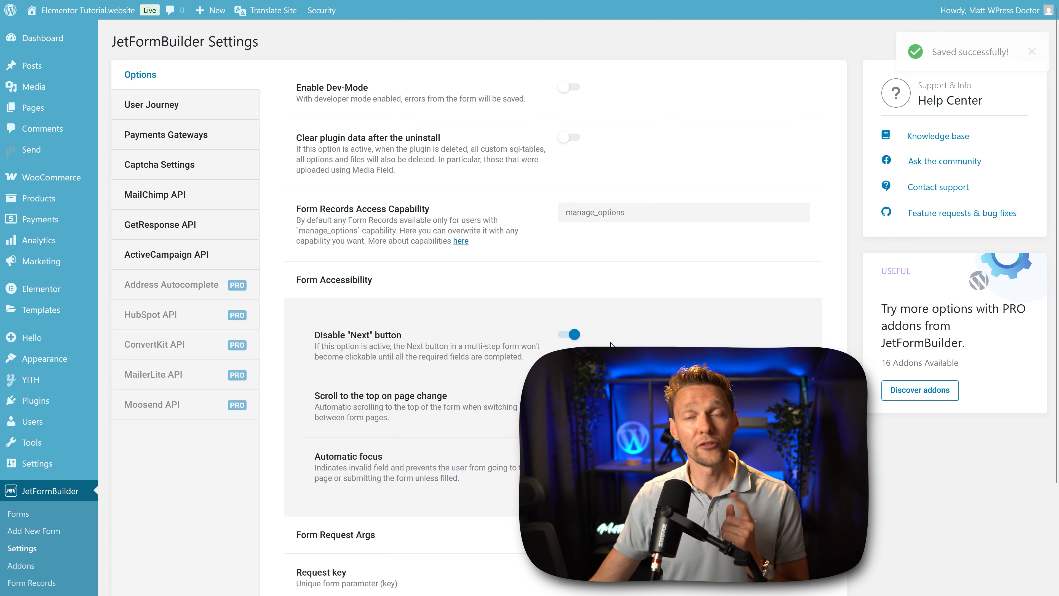
scroll(651, 340, down, 2)
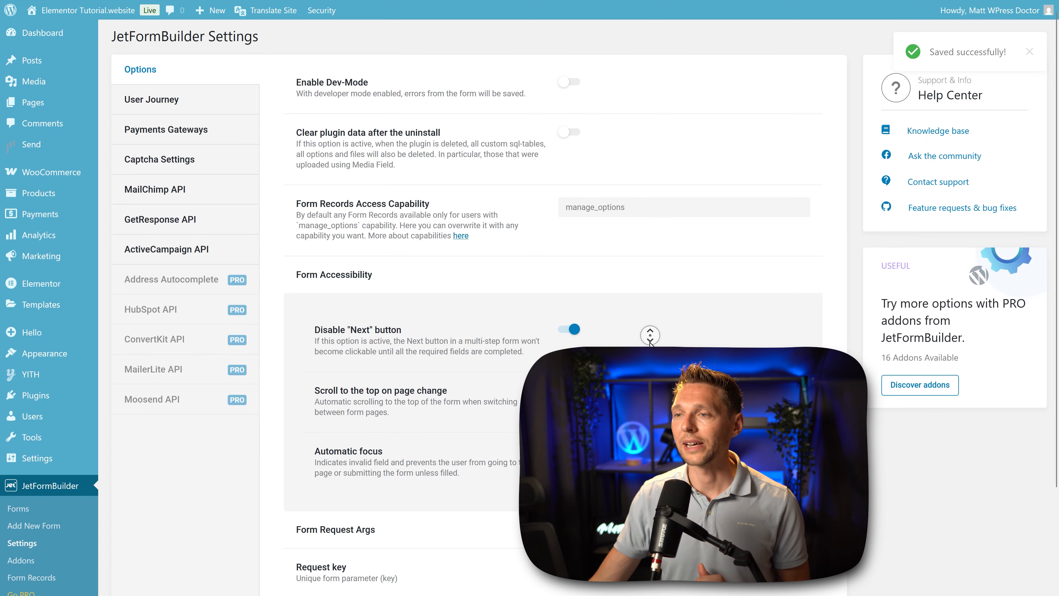
scroll(650, 345, down, 1)
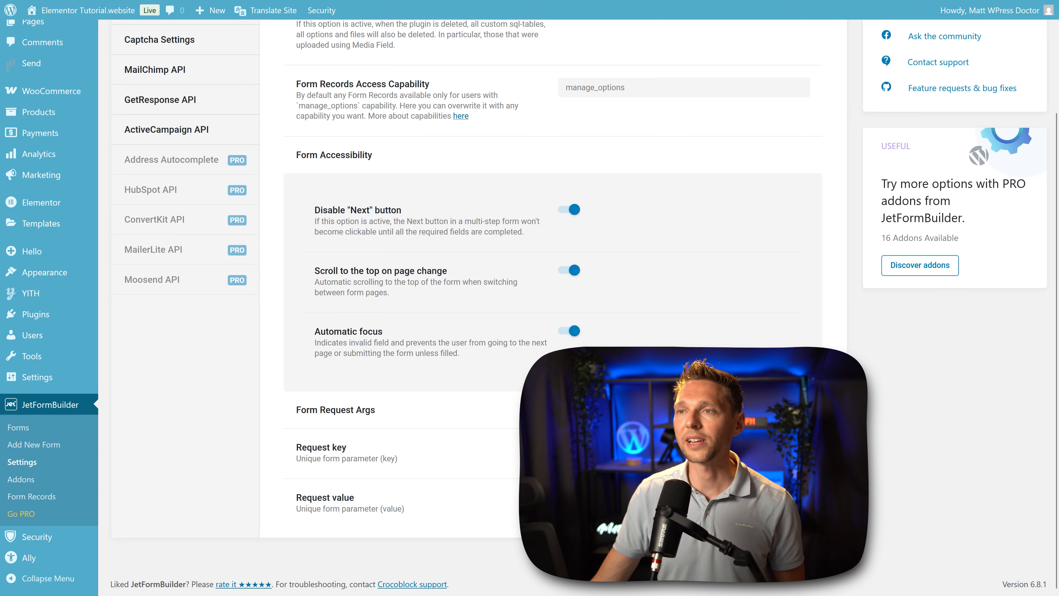
Step: Enable User Journey Tracking with Local Storage as storage type and set Clear Journey After Submit to After any submit (success or failure)
scroll(530, 292, up, 3)
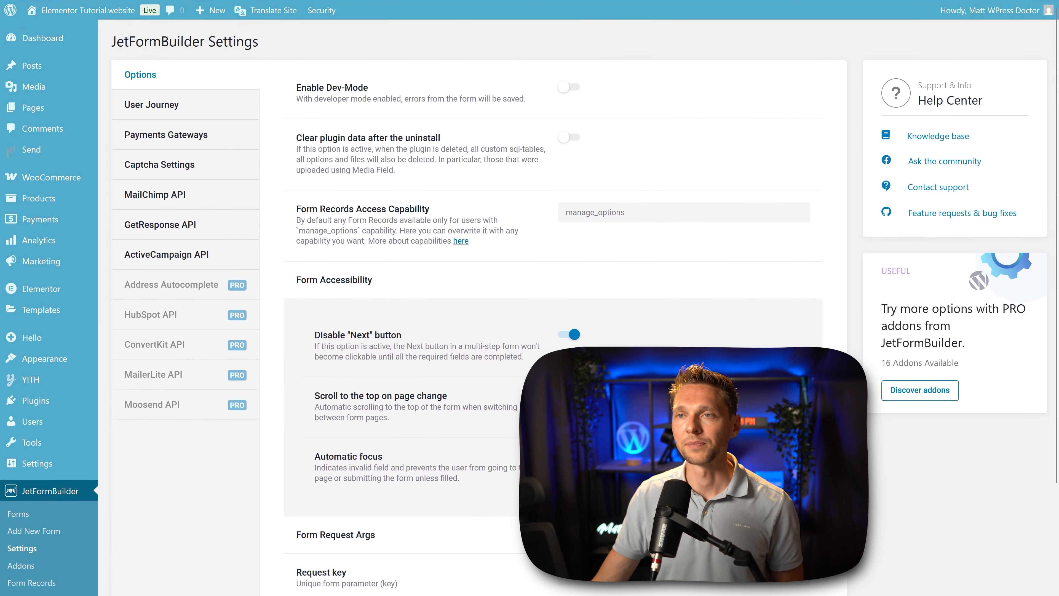
click(163, 111)
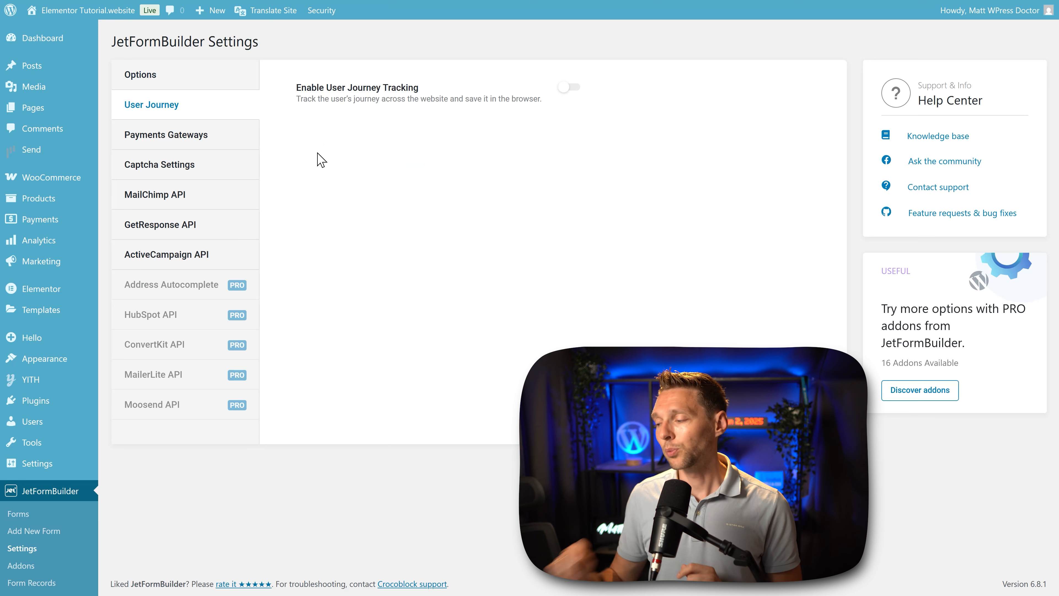
click(570, 87)
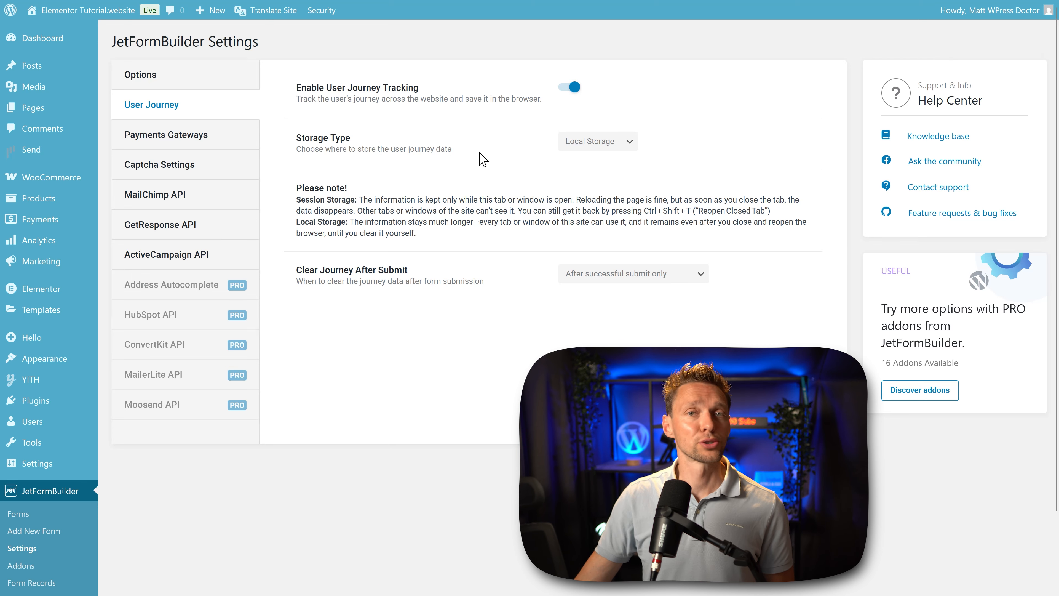
click(604, 141)
click(612, 159)
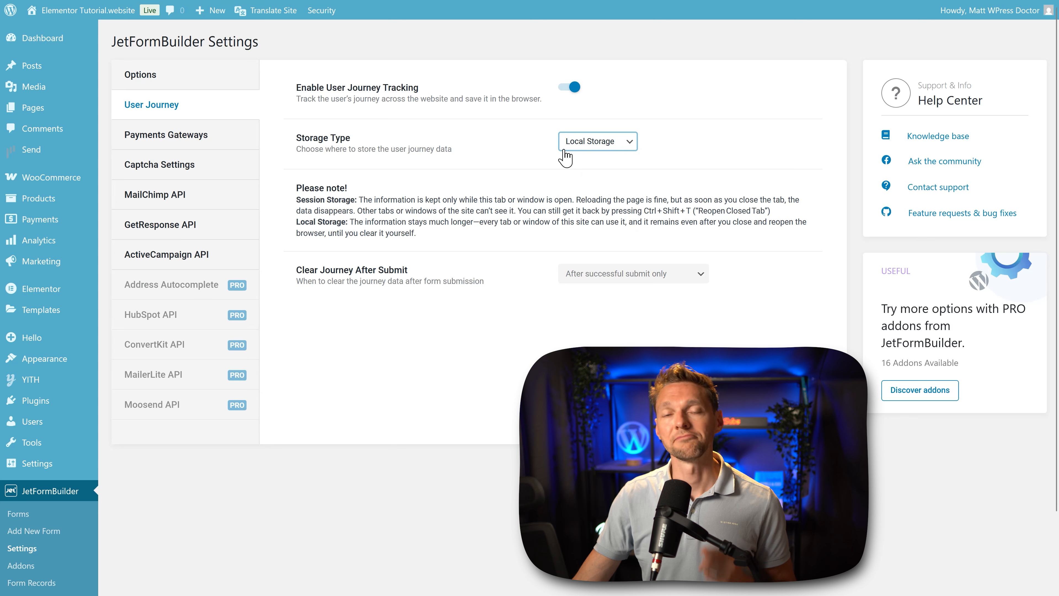
click(517, 302)
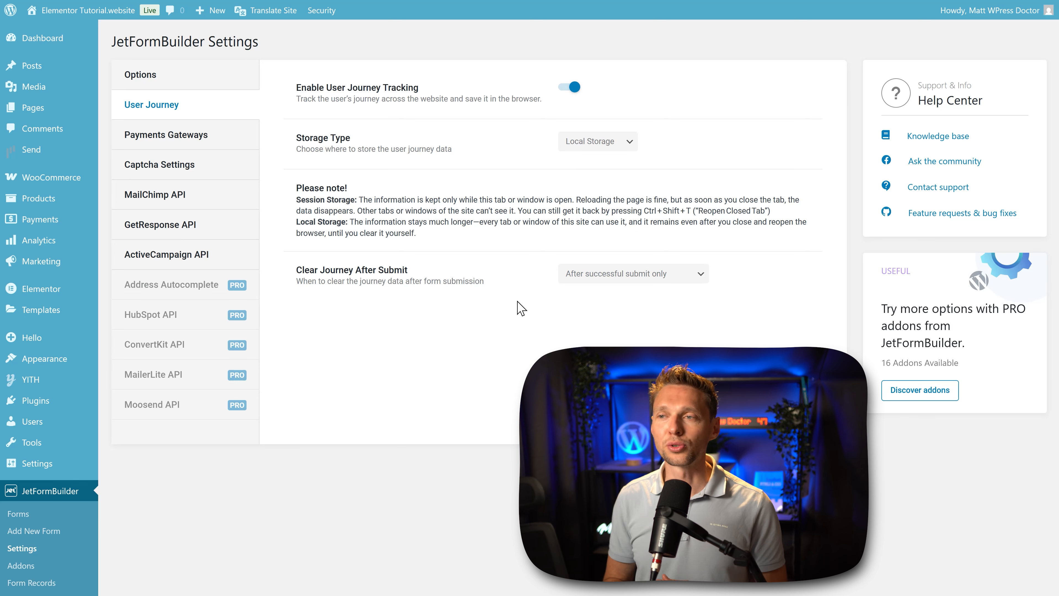
click(632, 277)
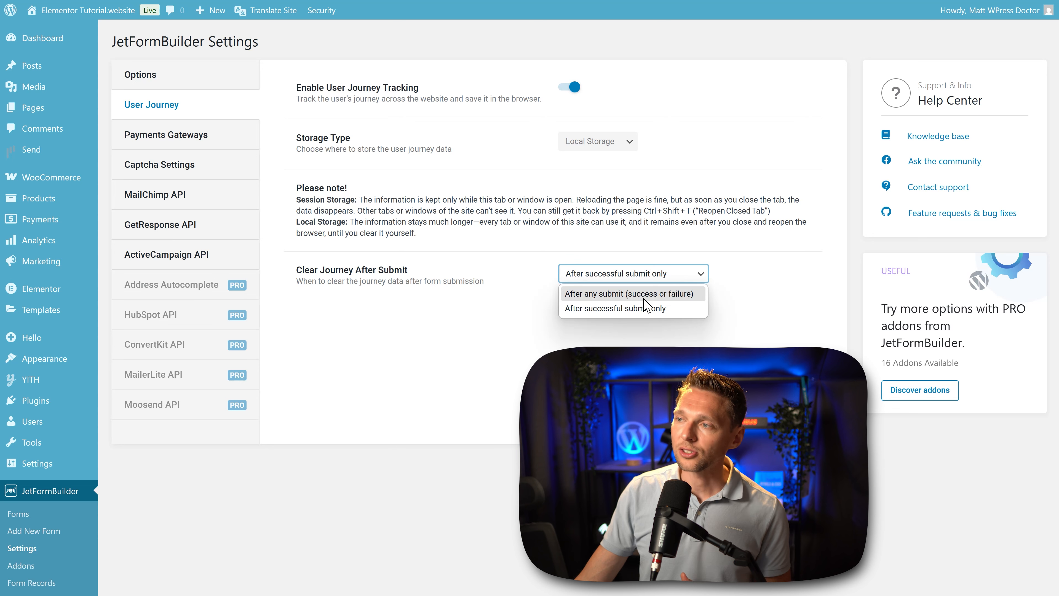
click(644, 297)
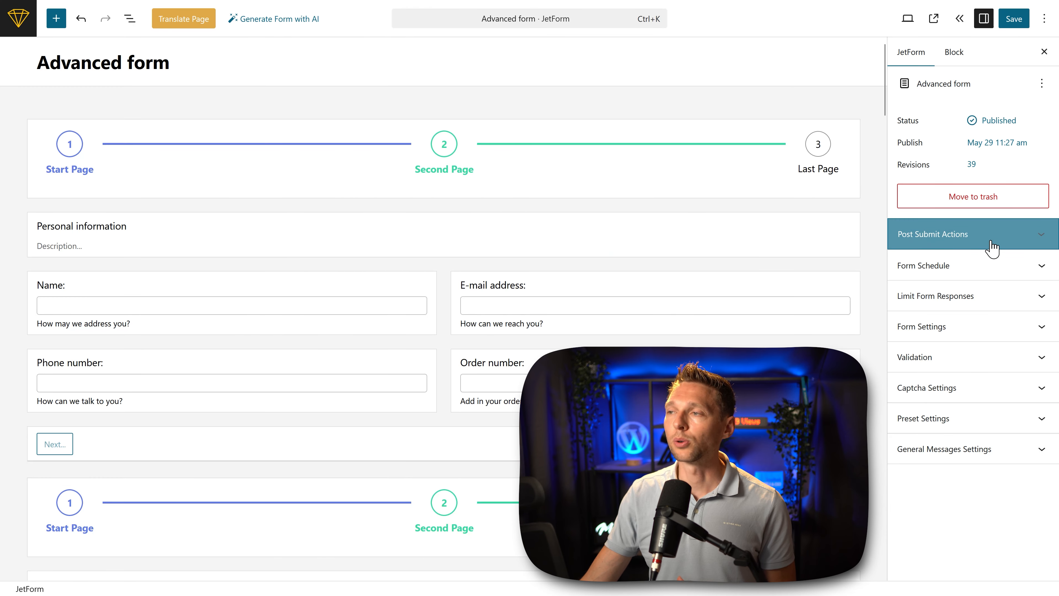
Step: Enable Save User Journey in the Advanced form's Save Form Record action, update the action and save the form
click(999, 249)
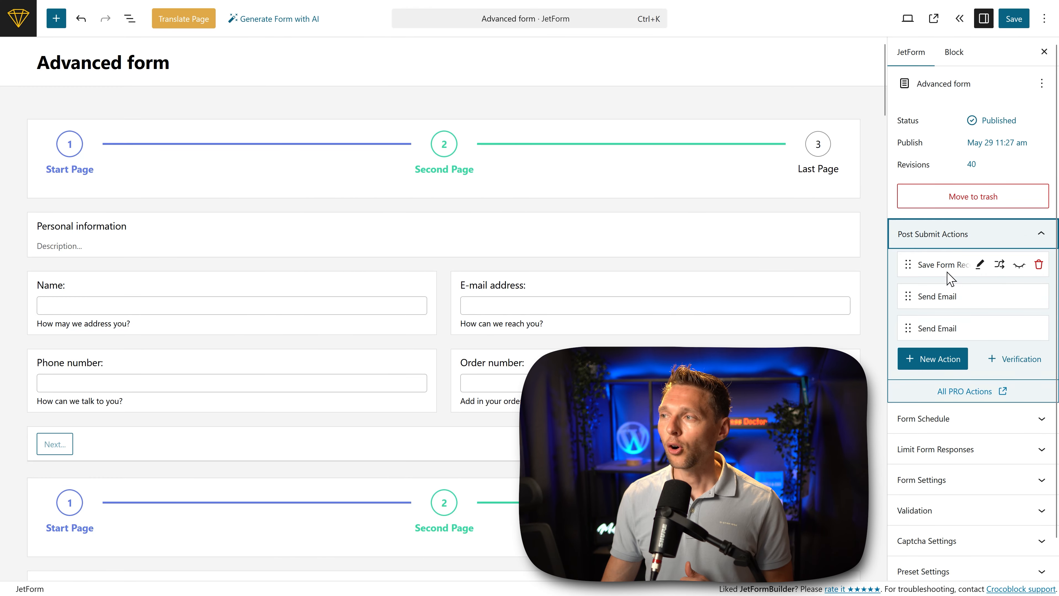
click(979, 267)
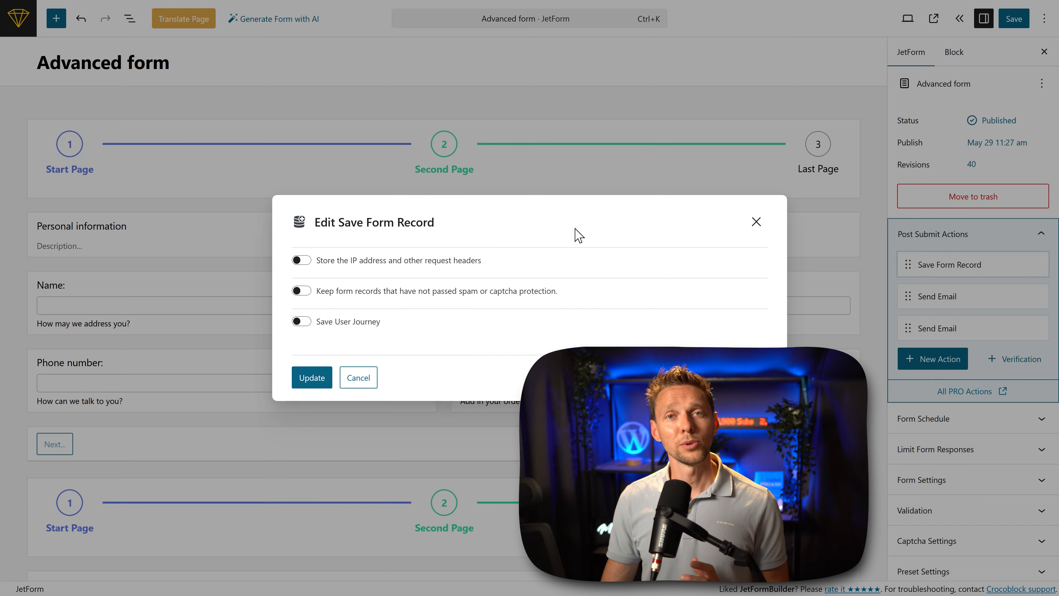
click(302, 322)
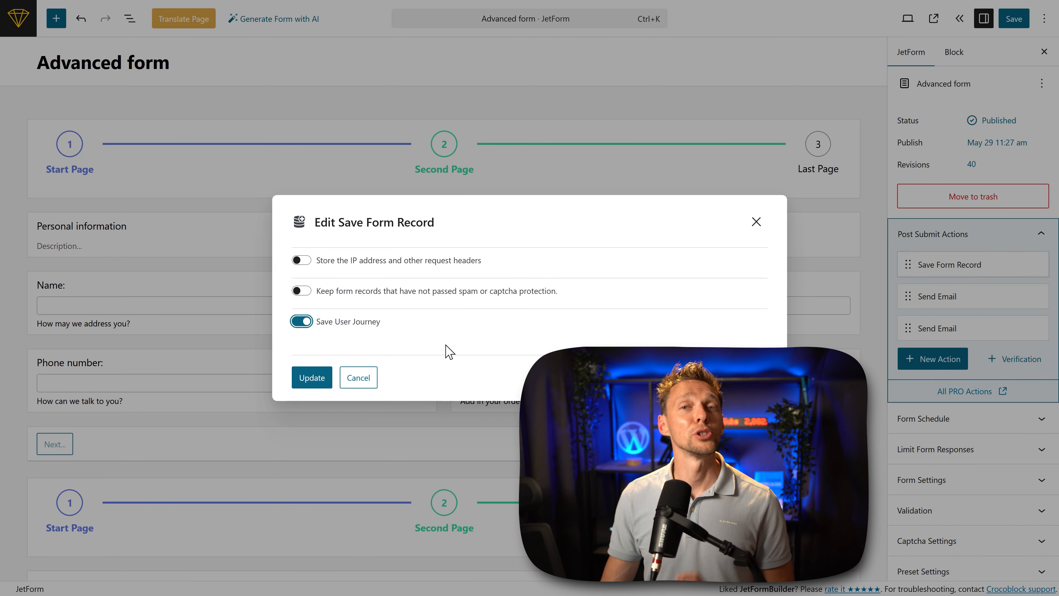
click(312, 378)
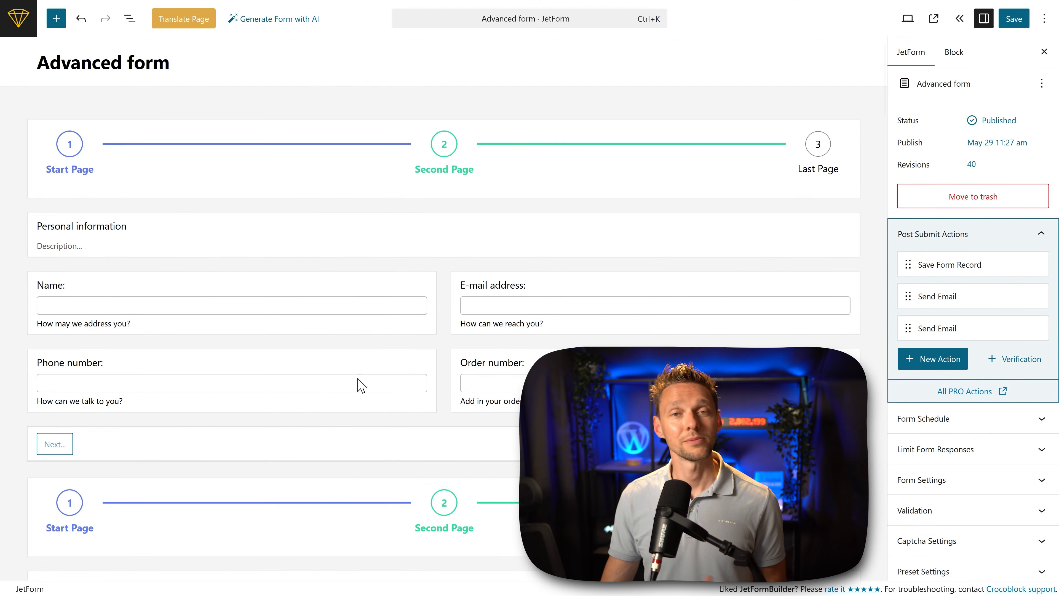
click(1014, 20)
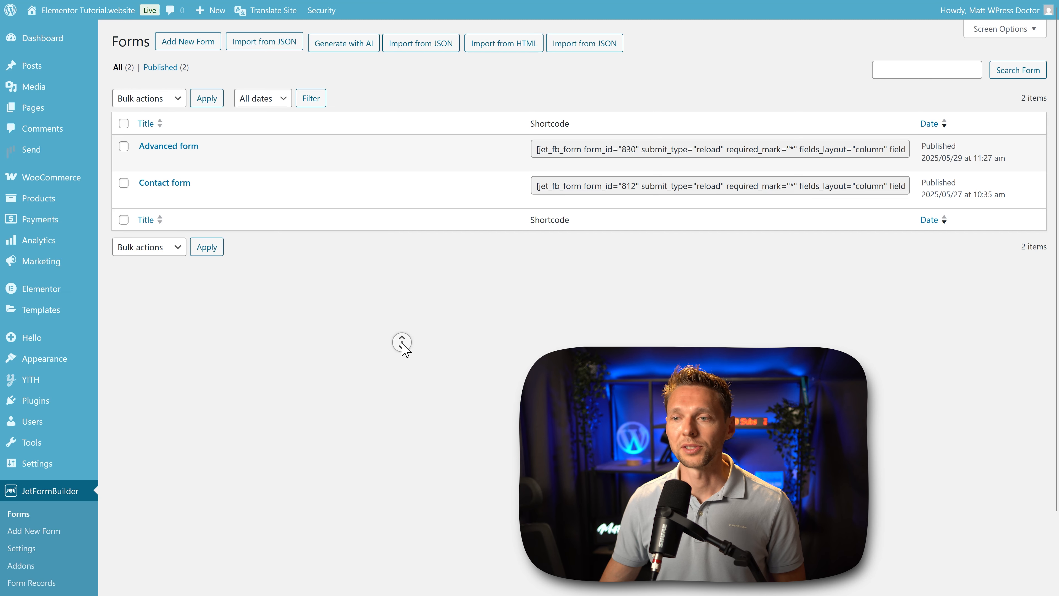
Step: Open the Advanced form submission in Form Records and raise the Form Fields results per page to show all fields at once
scroll(402, 343, down, 3)
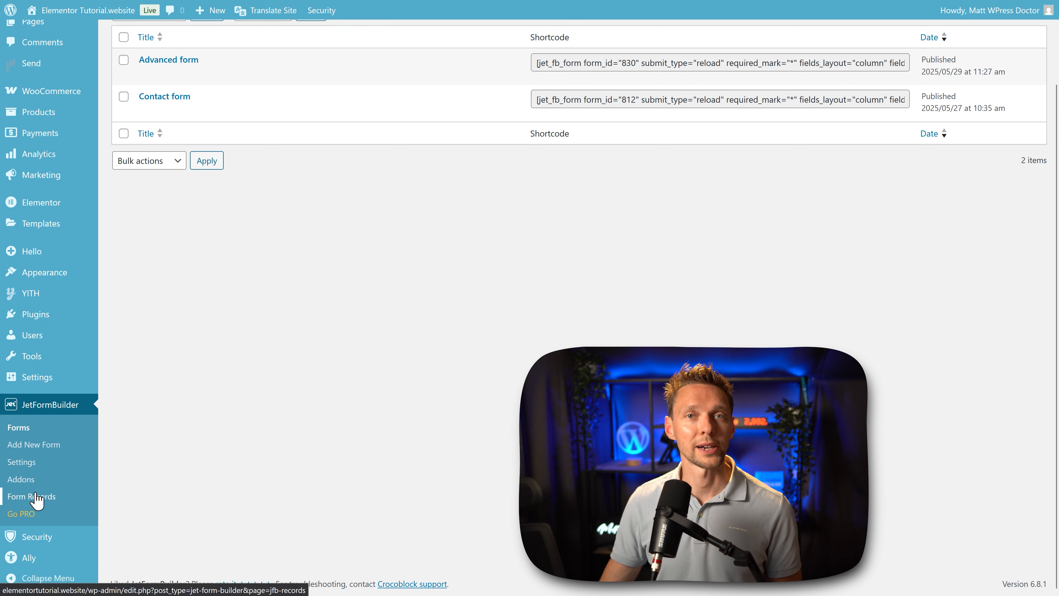
click(37, 498)
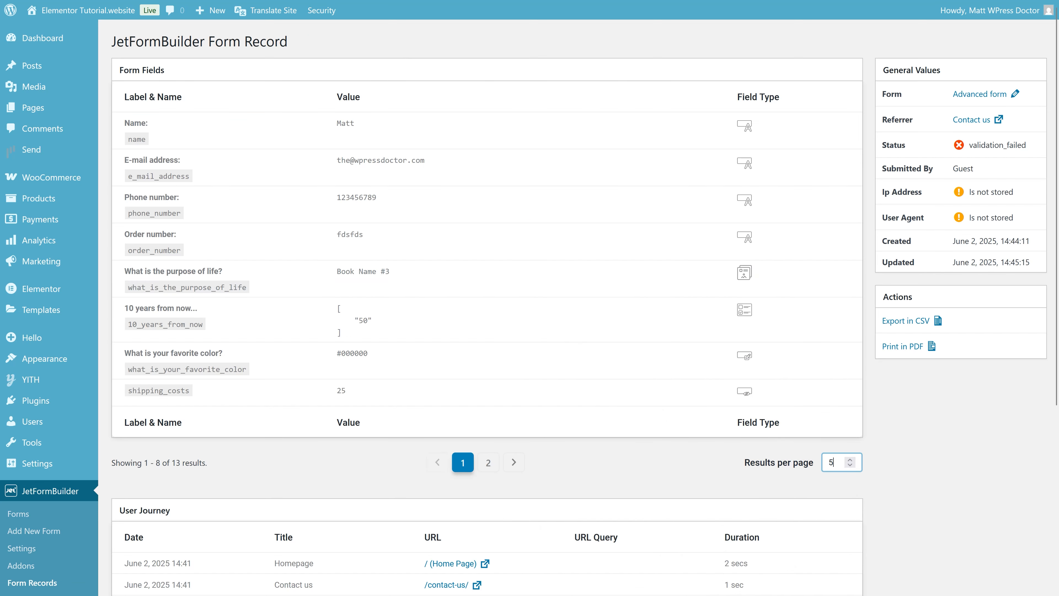
click(922, 472)
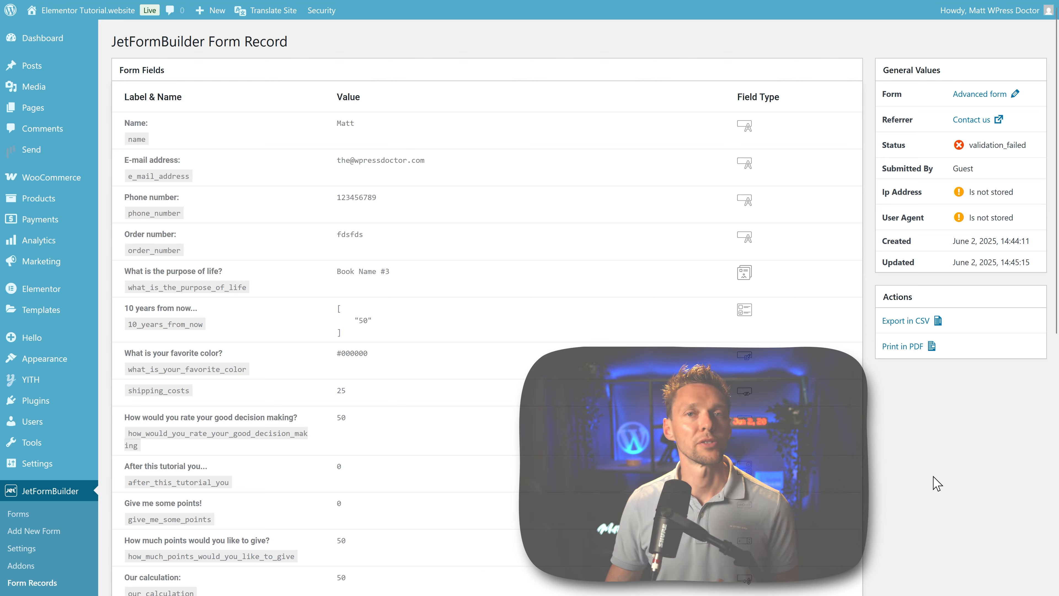
Step: Set the User Journey table's results per page to 50 and review the visited pages and durations
middle_click(940, 471)
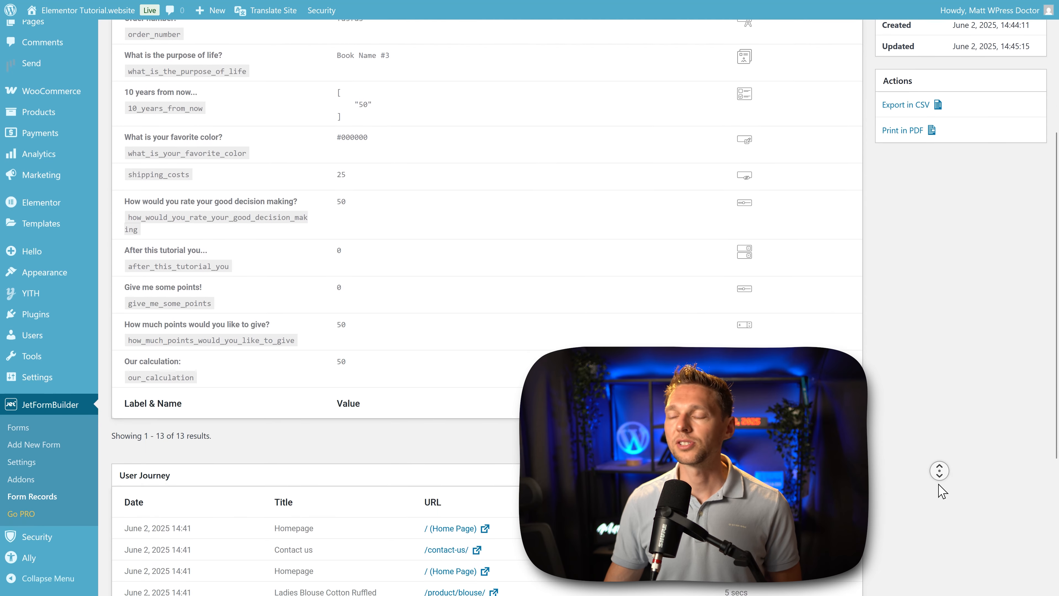
middle_click(939, 484)
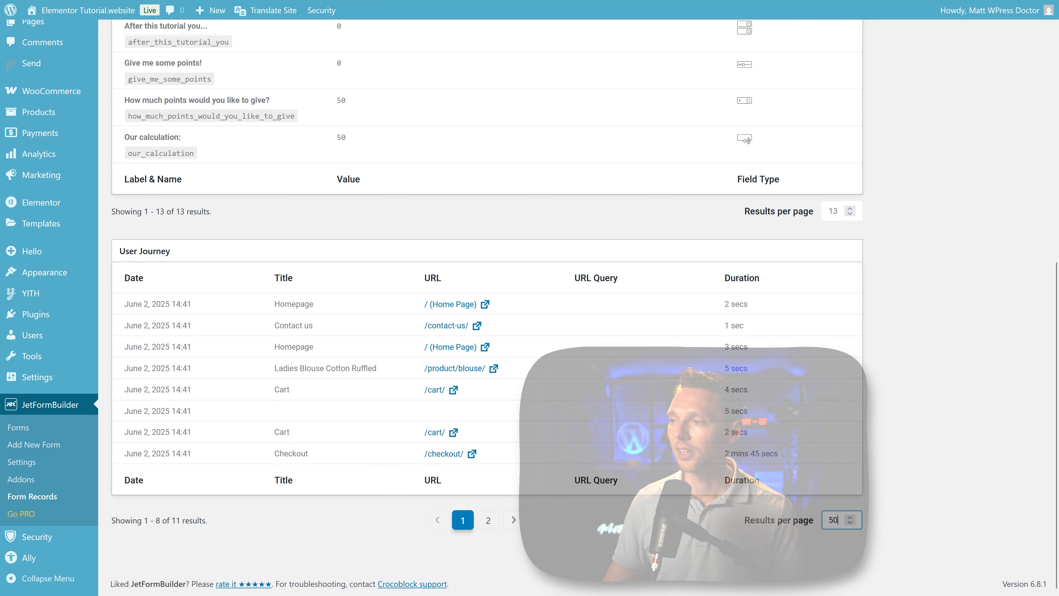
click(966, 471)
middle_click(914, 374)
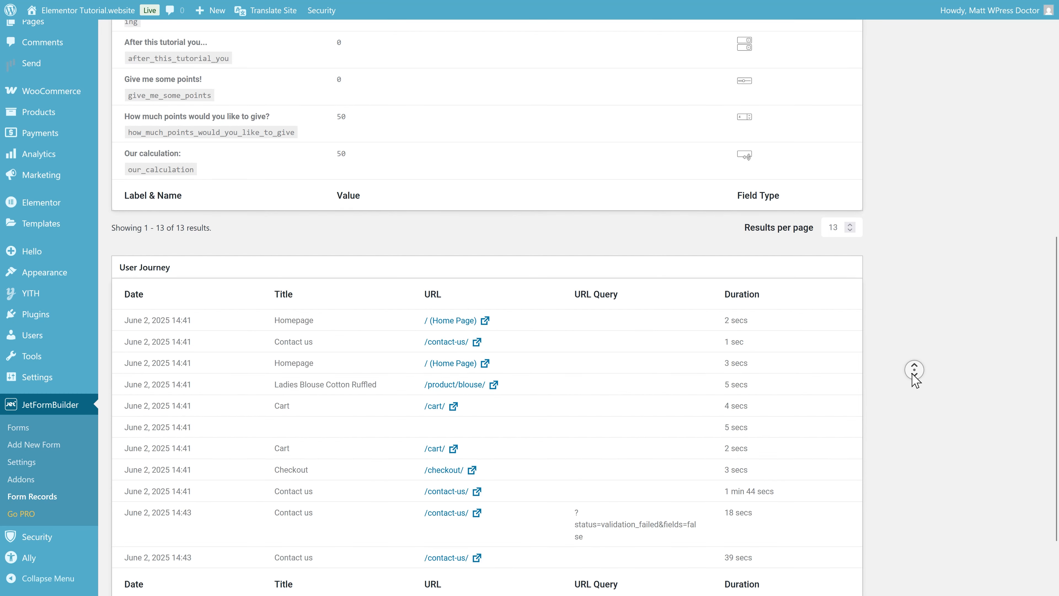
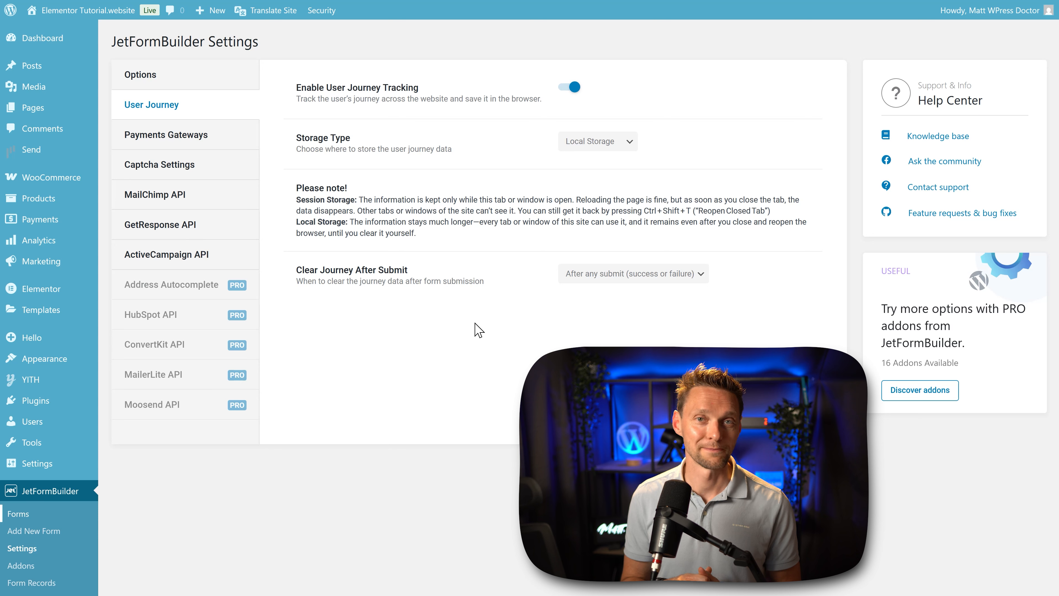
Step: Review the payment gateways option and the reCAPTCHA v3 and hCaptcha settings of JetFormBuilder
click(163, 139)
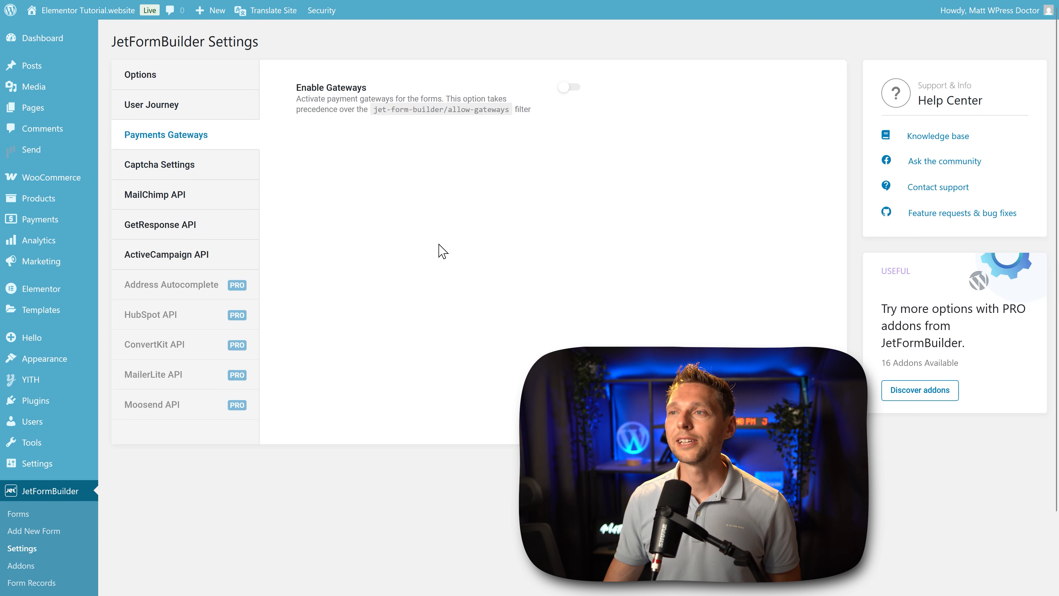
click(575, 90)
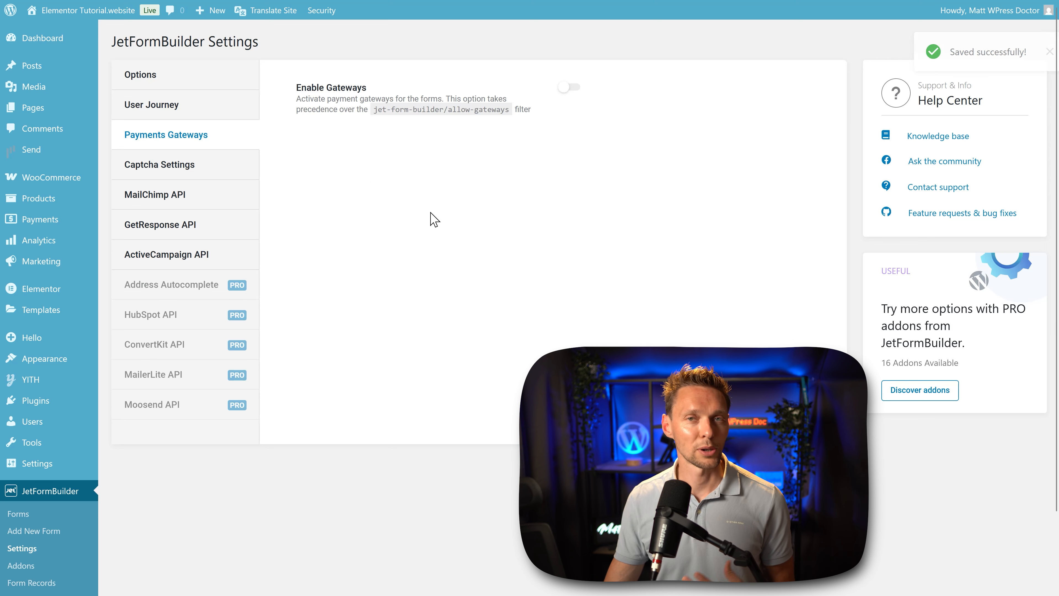
click(175, 167)
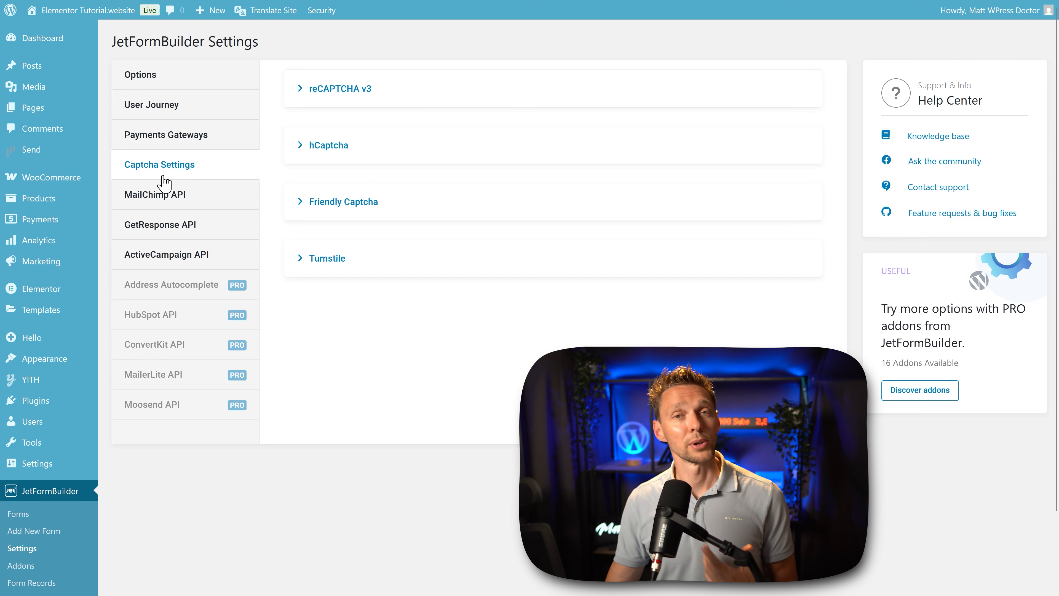
click(354, 92)
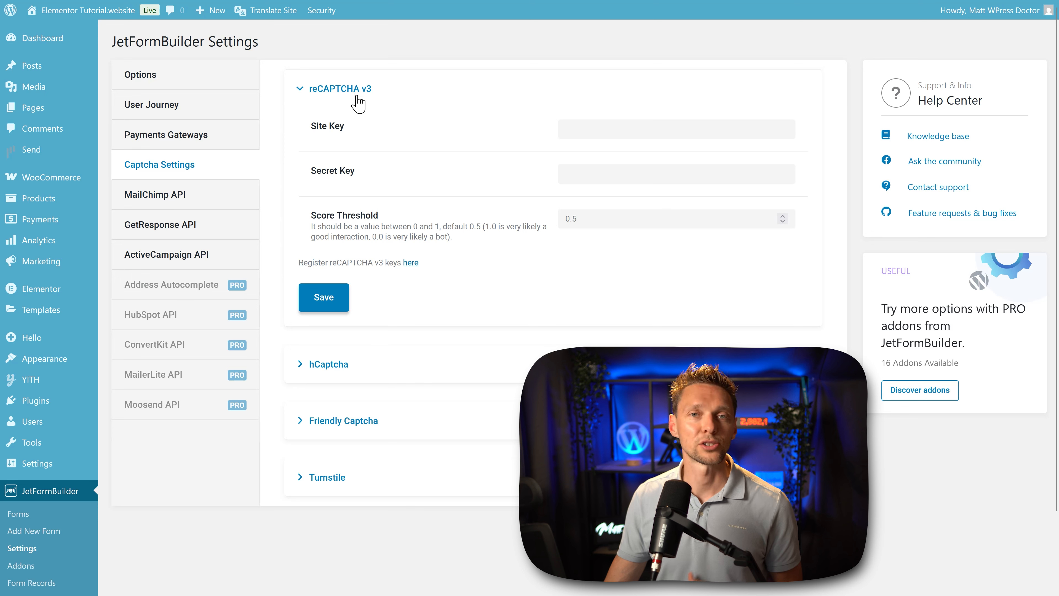
click(350, 88)
click(361, 204)
click(361, 205)
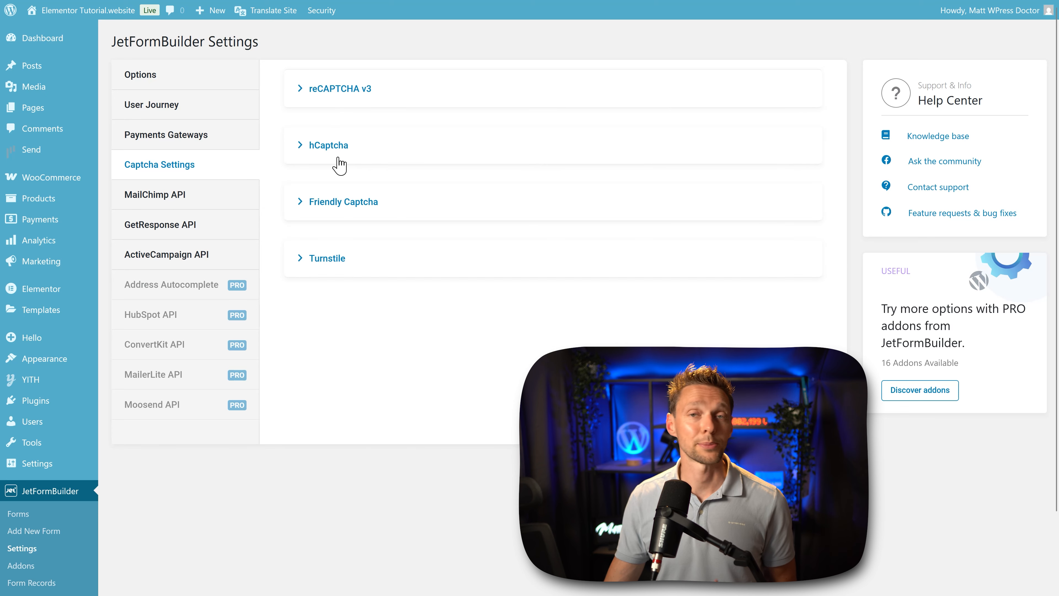
click(338, 161)
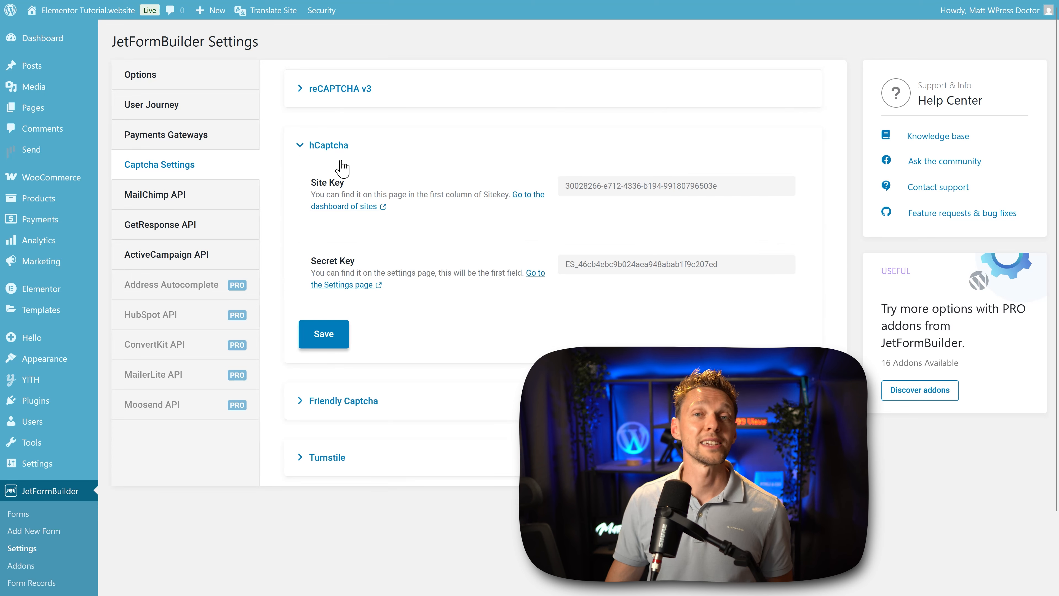
click(341, 157)
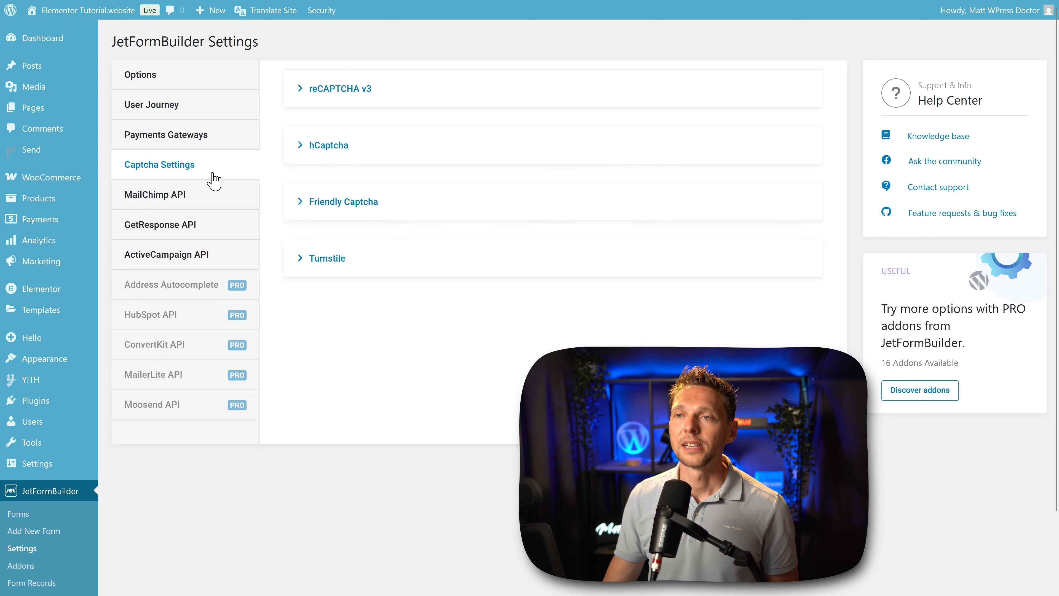
Step: Review the MailChimp, GetResponse and ActiveCampaign API settings
click(162, 200)
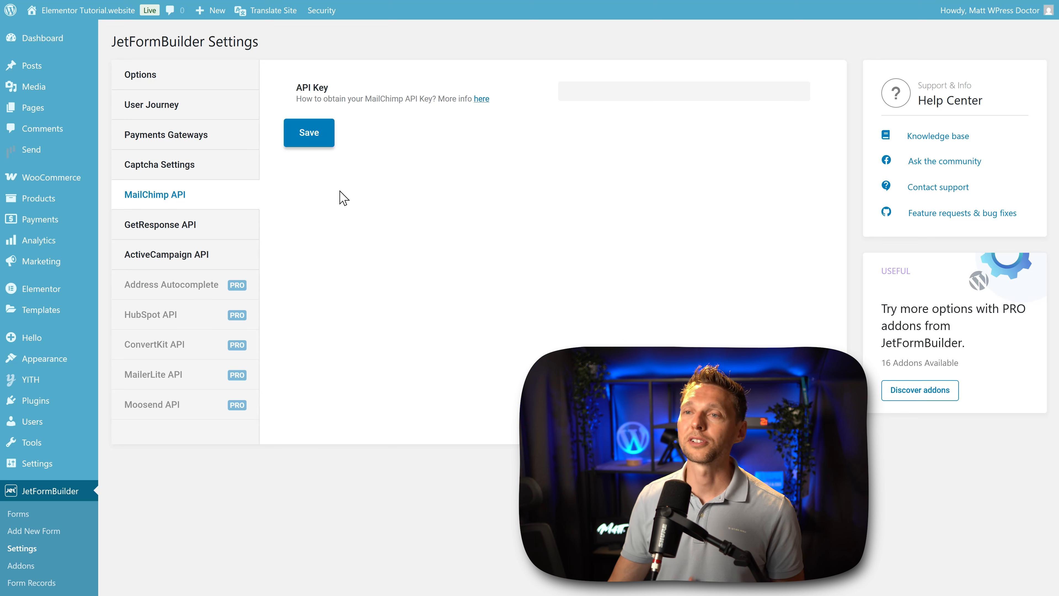
click(165, 229)
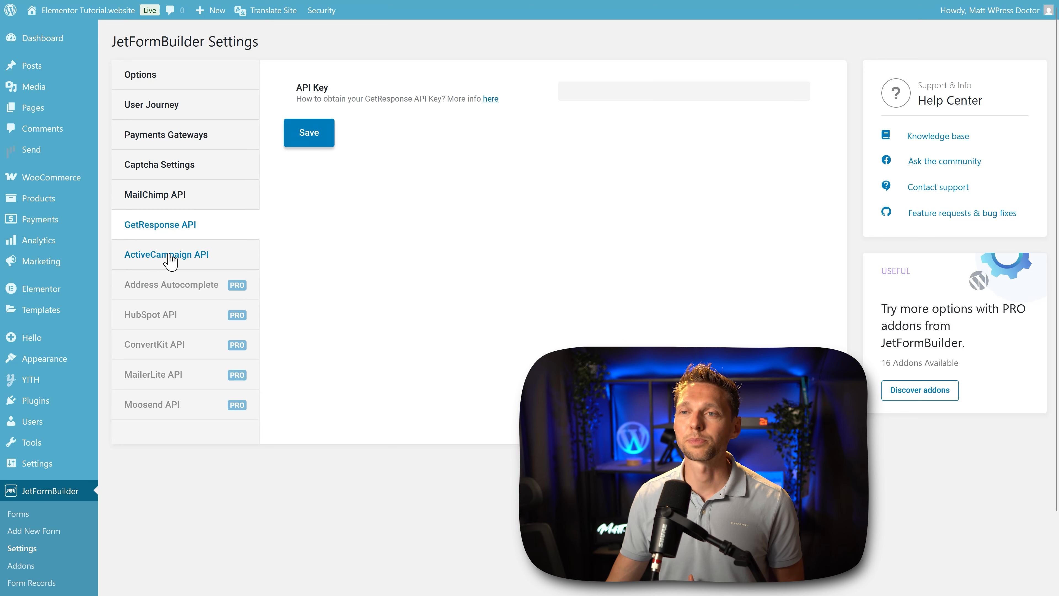
click(170, 258)
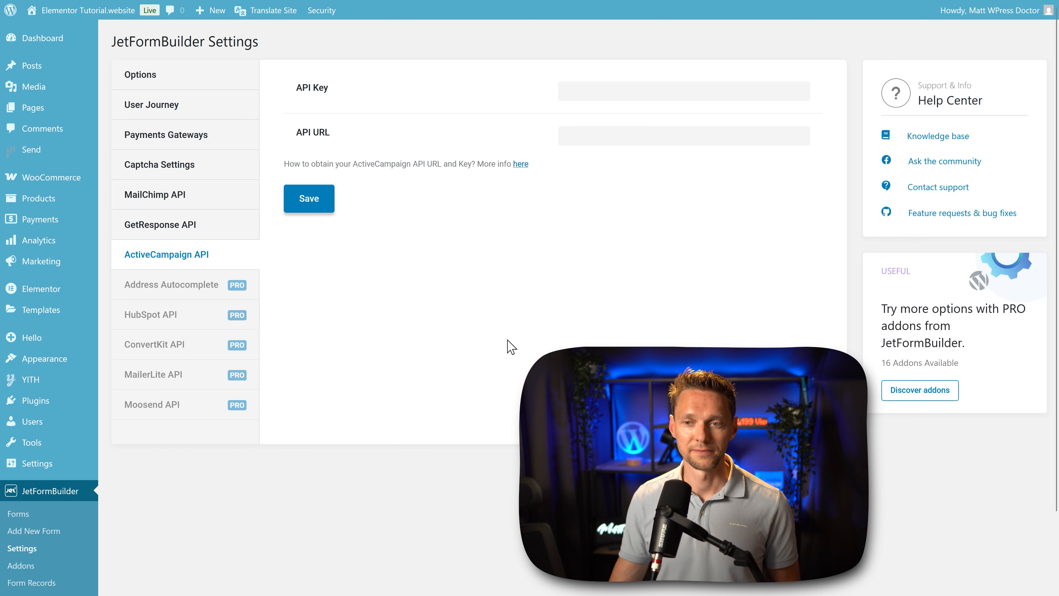
Step: Open the JetFormBuilder Addons page and look through all available PRO addons
click(19, 566)
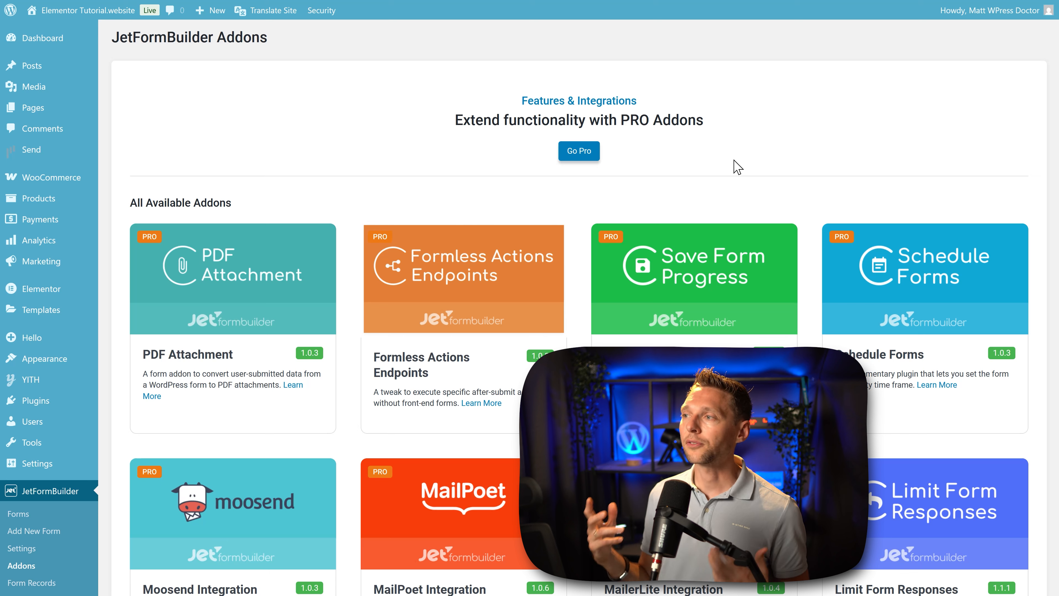
middle_click(962, 197)
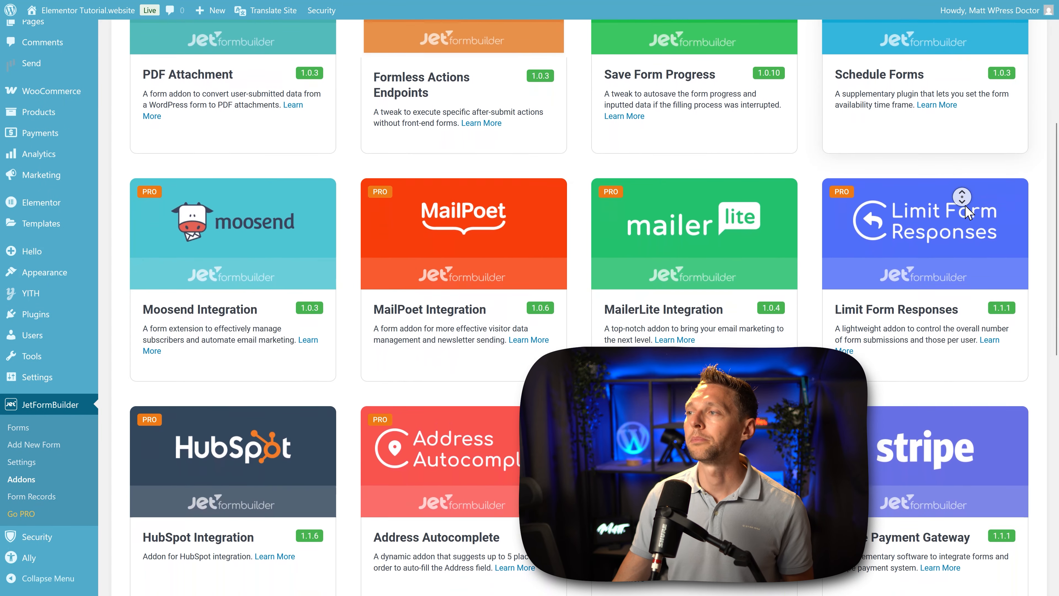
middle_click(966, 206)
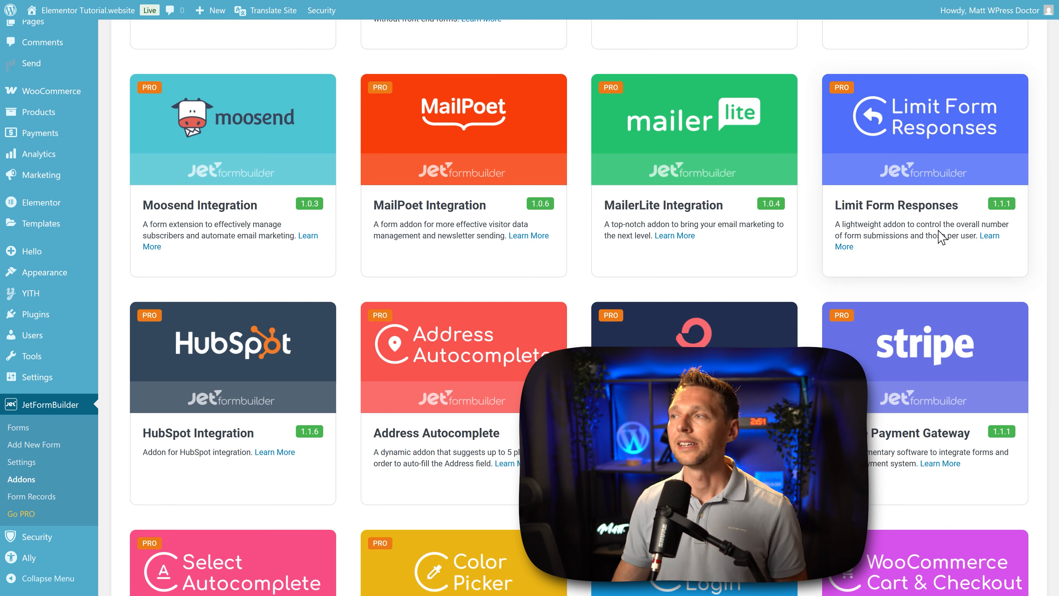
middle_click(938, 229)
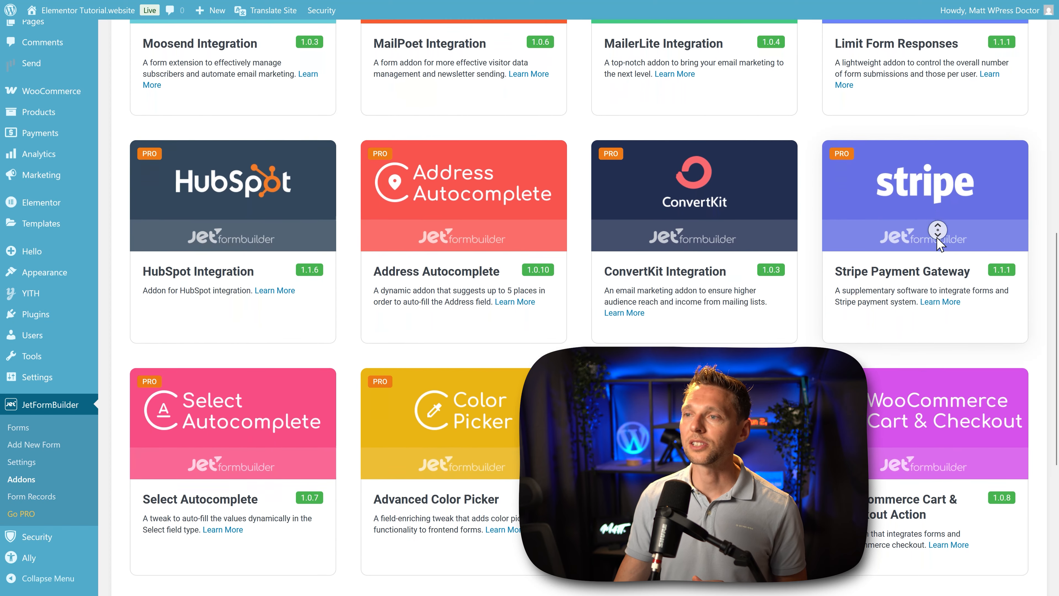
middle_click(938, 238)
scroll(442, 340, up, 1)
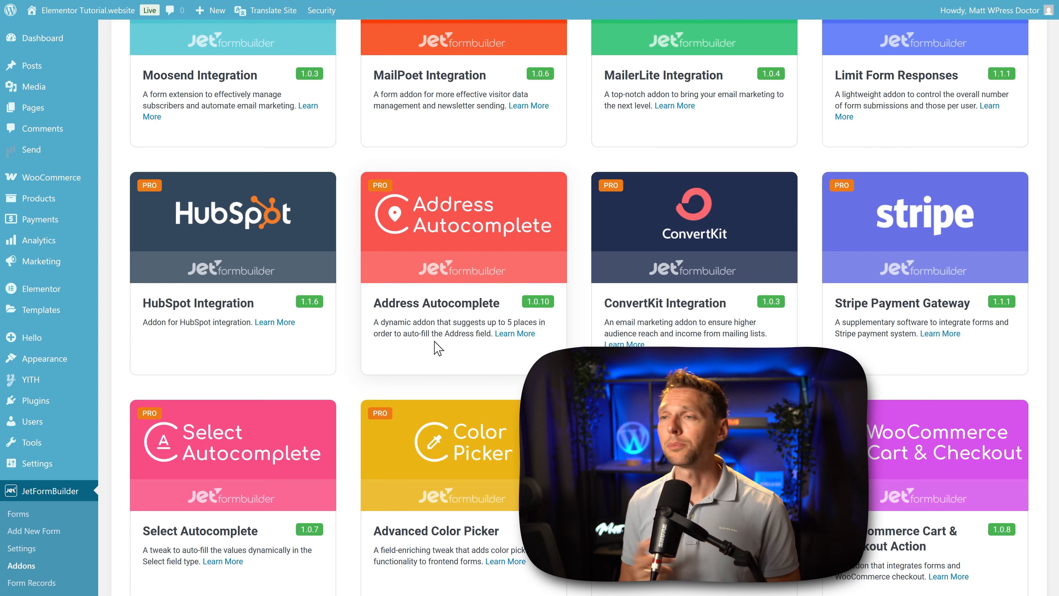
middle_click(450, 331)
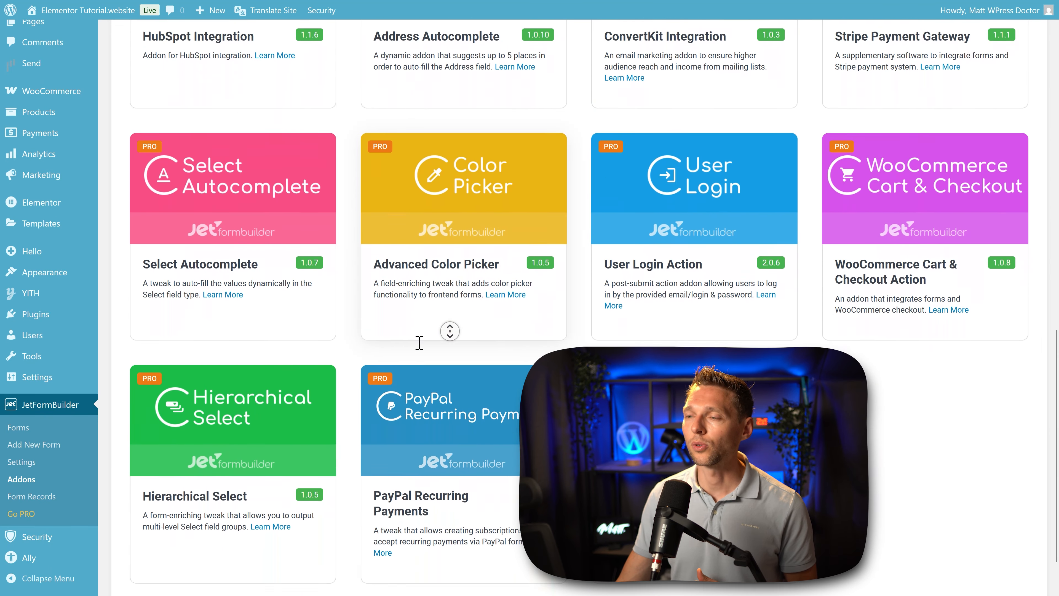
middle_click(412, 355)
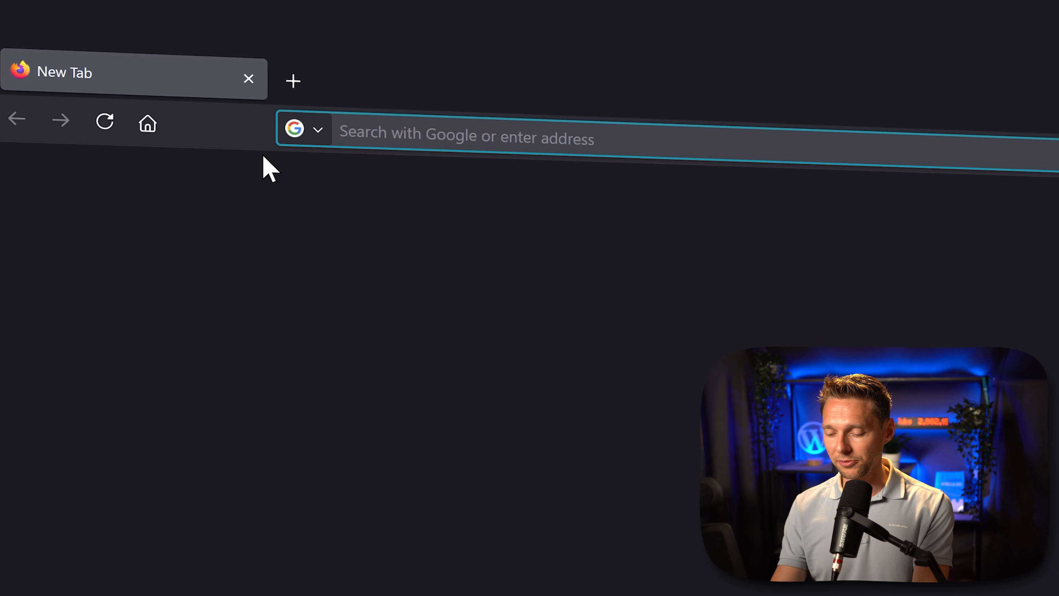
Step: Open wp.discount/jetformbuilder in a new browser tab
text(wp.discount/)
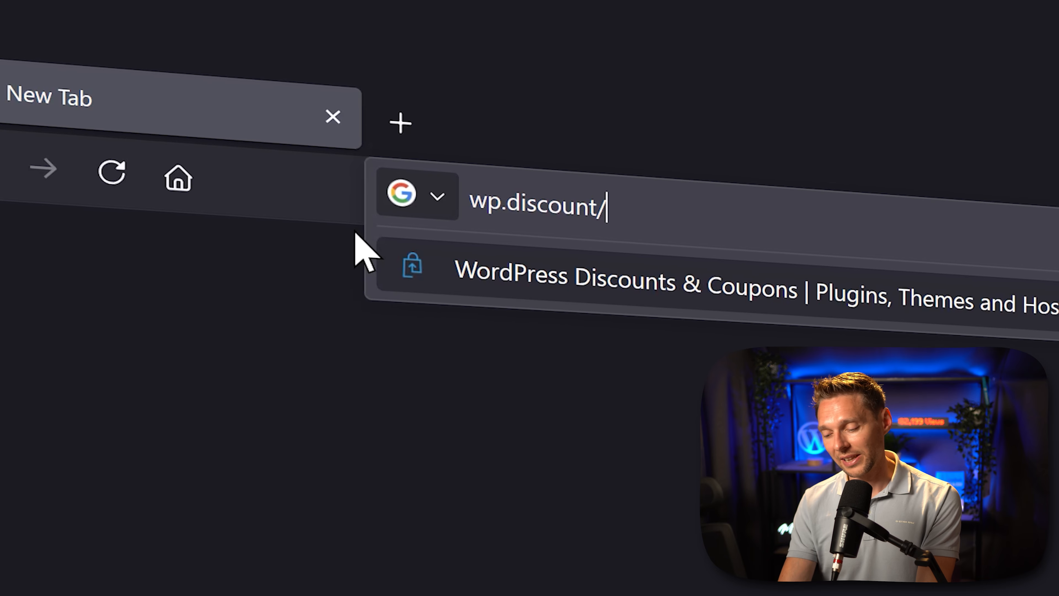
text(jetformbuilder)
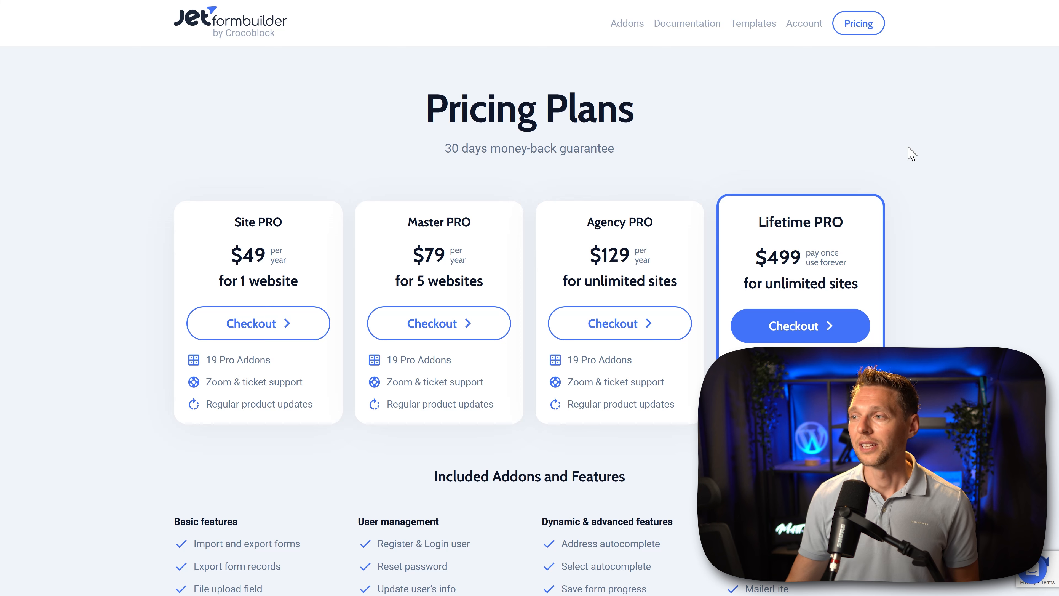
Step: Purchase the Lifetime PRO plan for unlimited sites, accepting the Privacy Policy agreement at checkout
click(794, 333)
middle_click(791, 214)
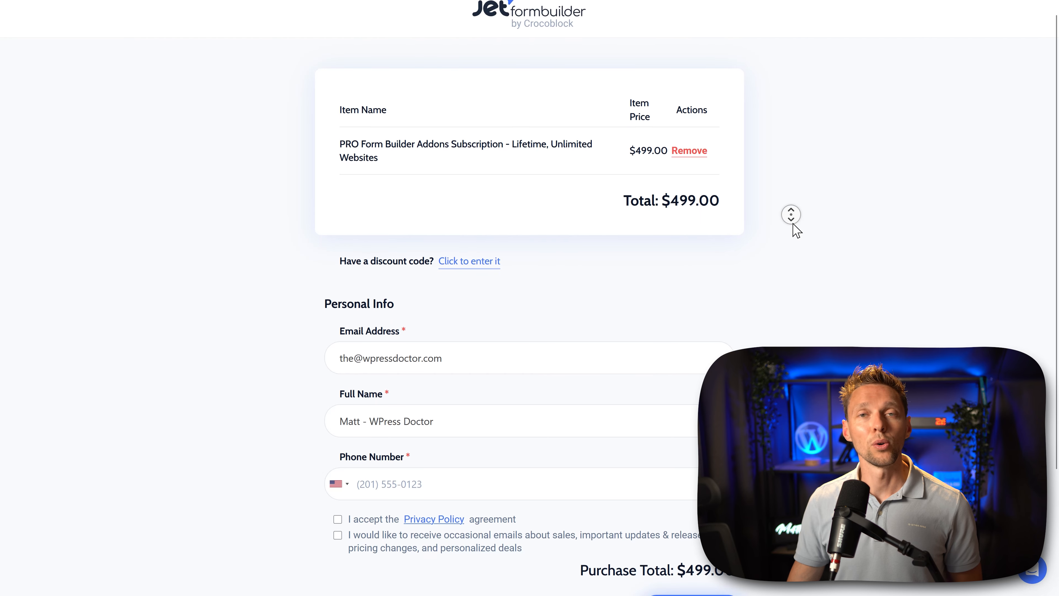
click(338, 401)
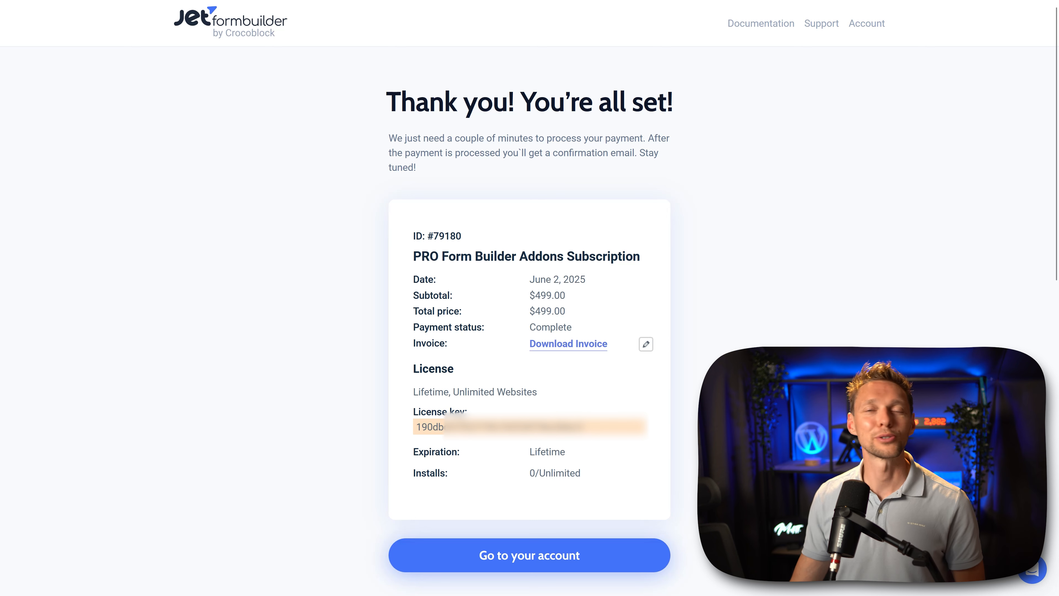
Step: Copy the licence key from the purchase confirmation and download the PDF Attachment addon from the customer account
drag(605, 436, 413, 438)
right_click(500, 427)
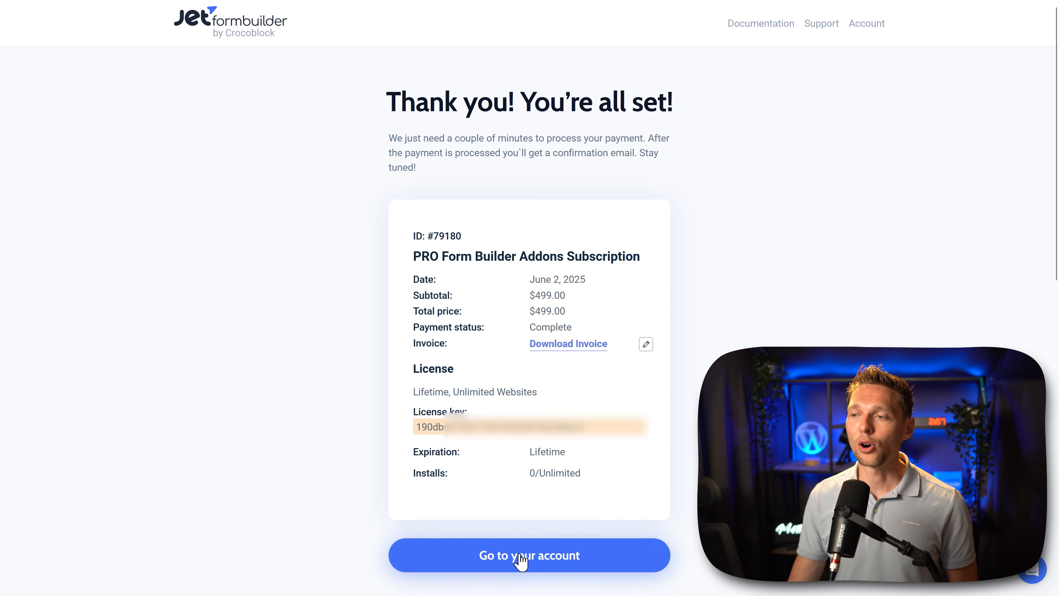
click(527, 559)
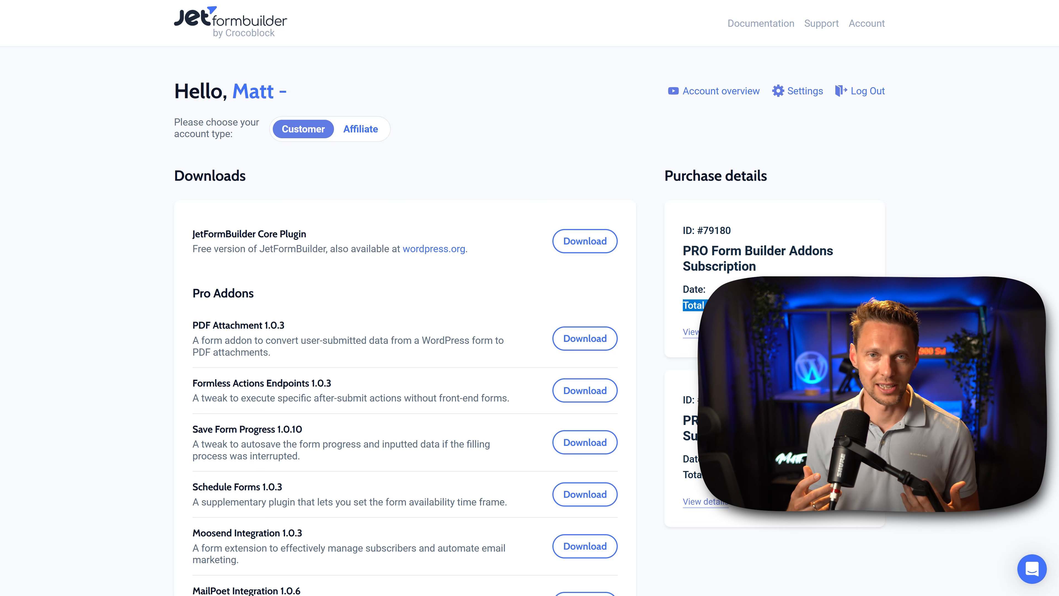
click(539, 306)
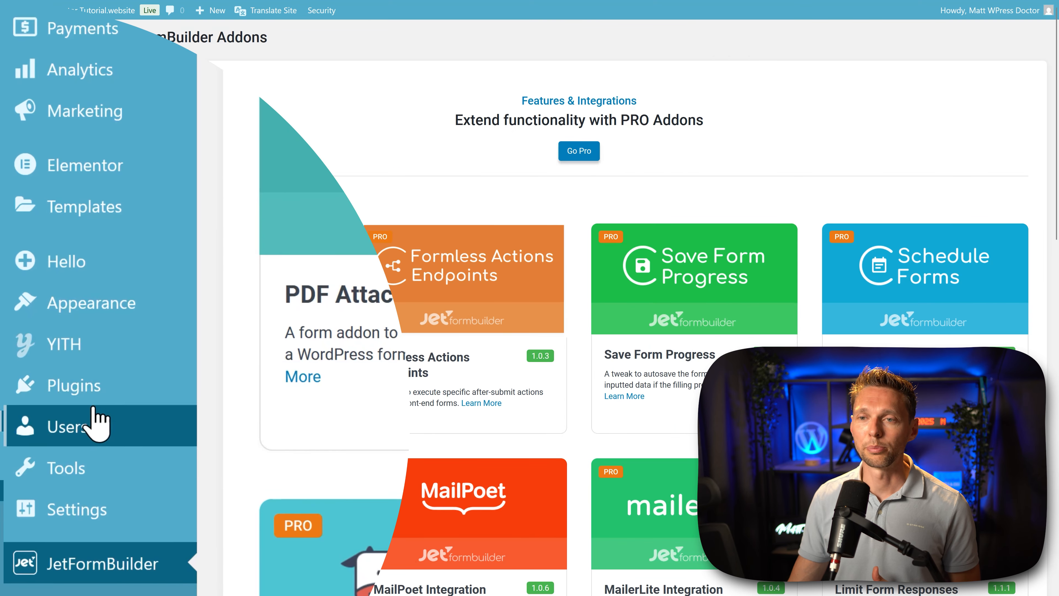
Step: Upload the PDF Attachment addon's zip file as a new WordPress plugin, install it and activate it
mouse_move(91, 401)
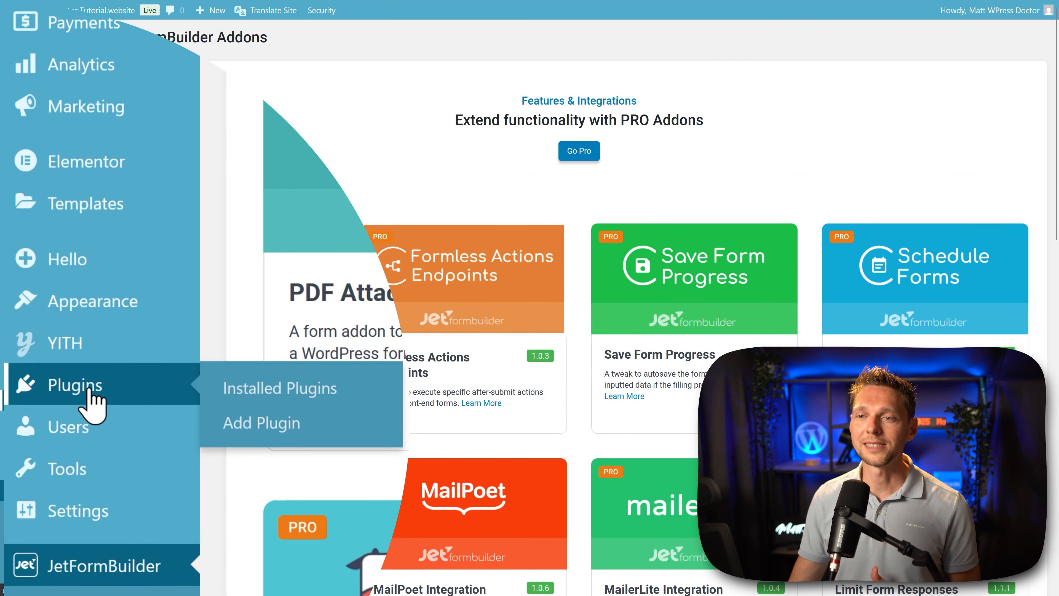
click(269, 424)
click(279, 105)
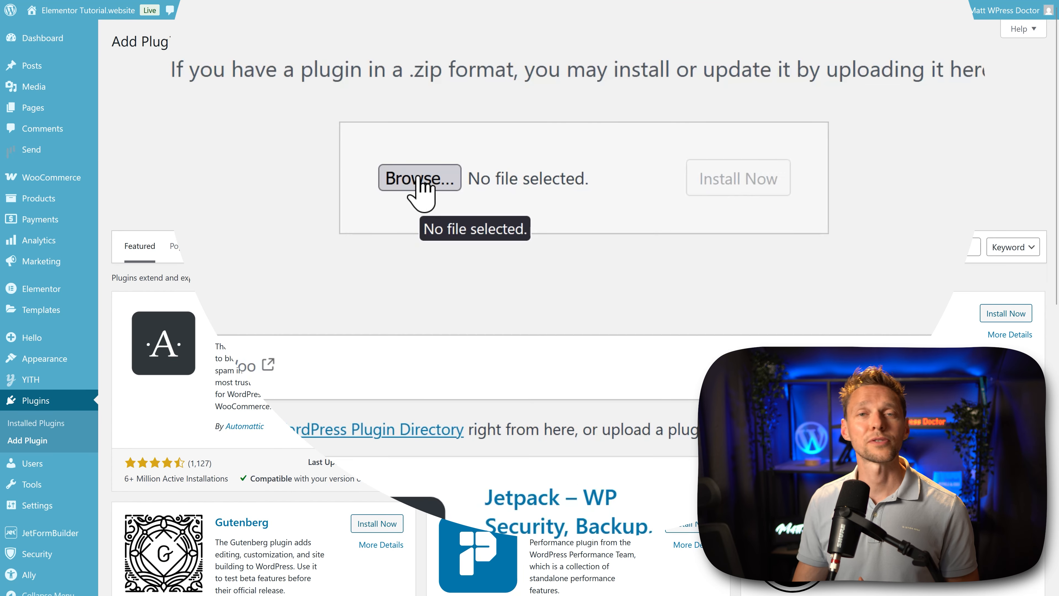
click(421, 188)
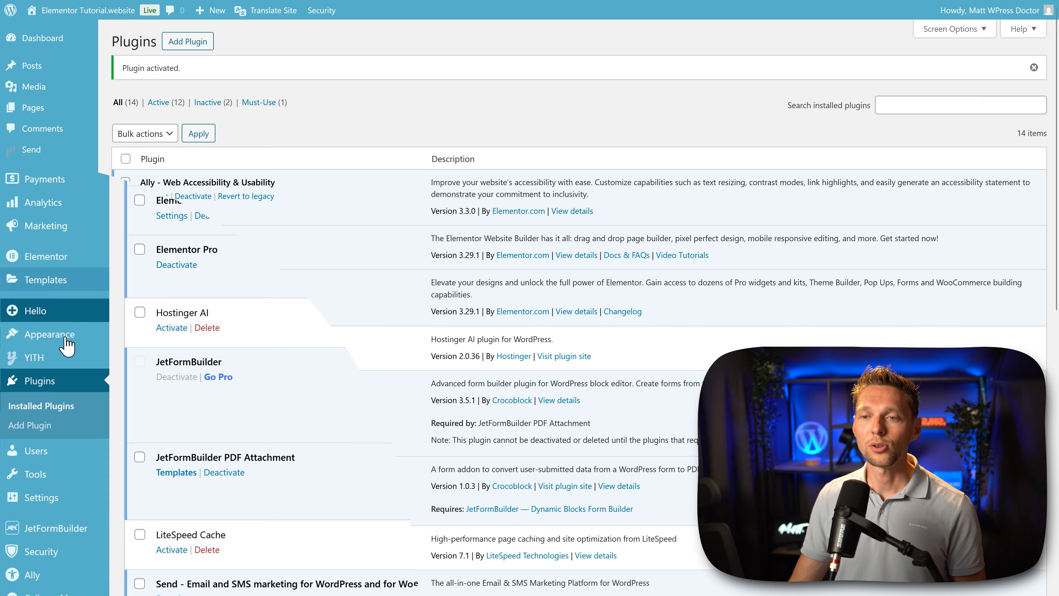
Step: Enter the licence key on the JetFormBuilder Addons page and activate the license
mouse_move(63, 533)
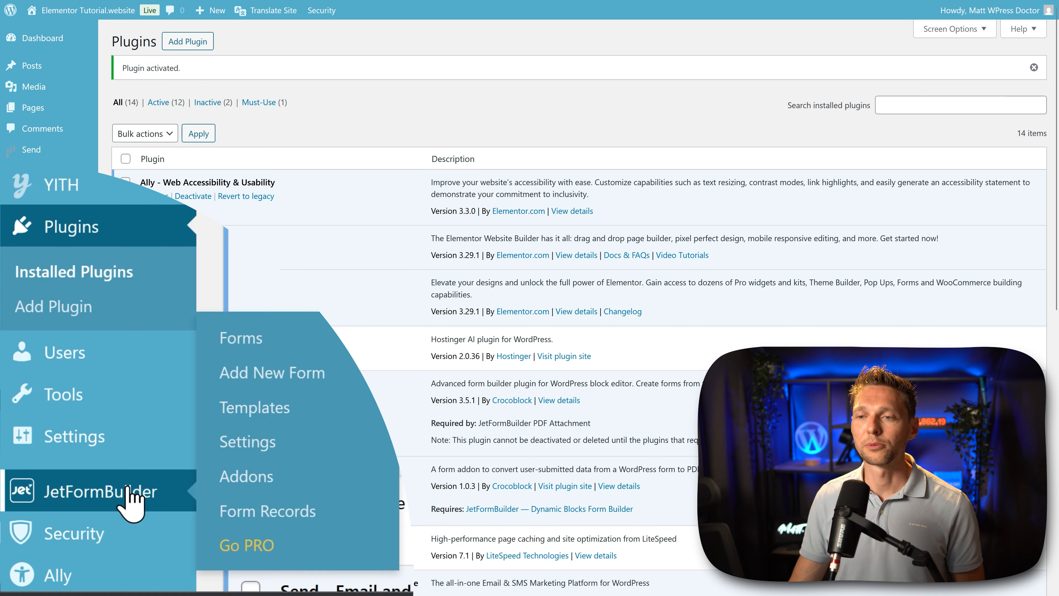
click(245, 479)
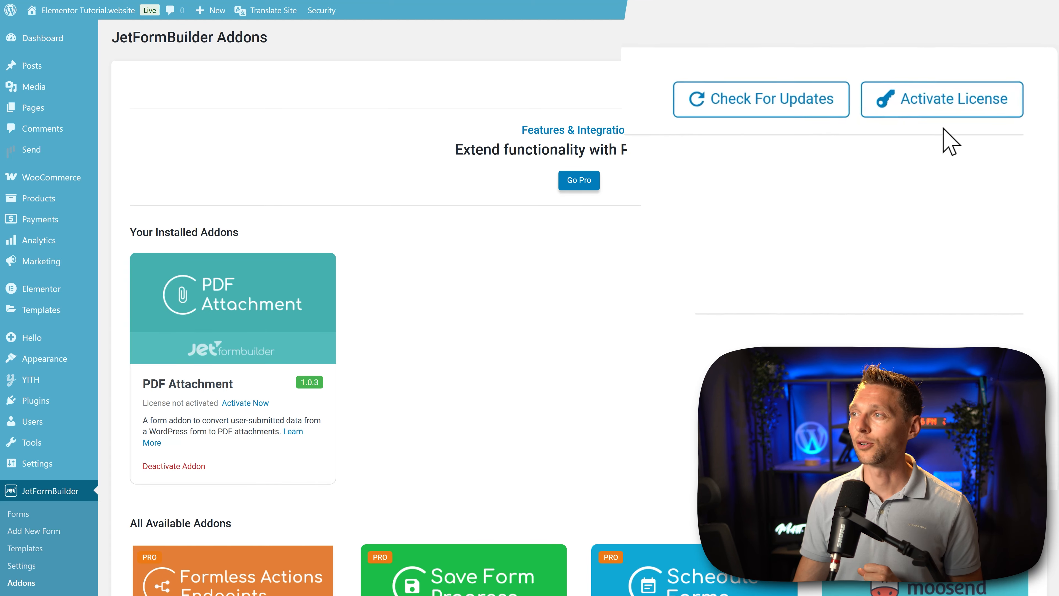
click(980, 90)
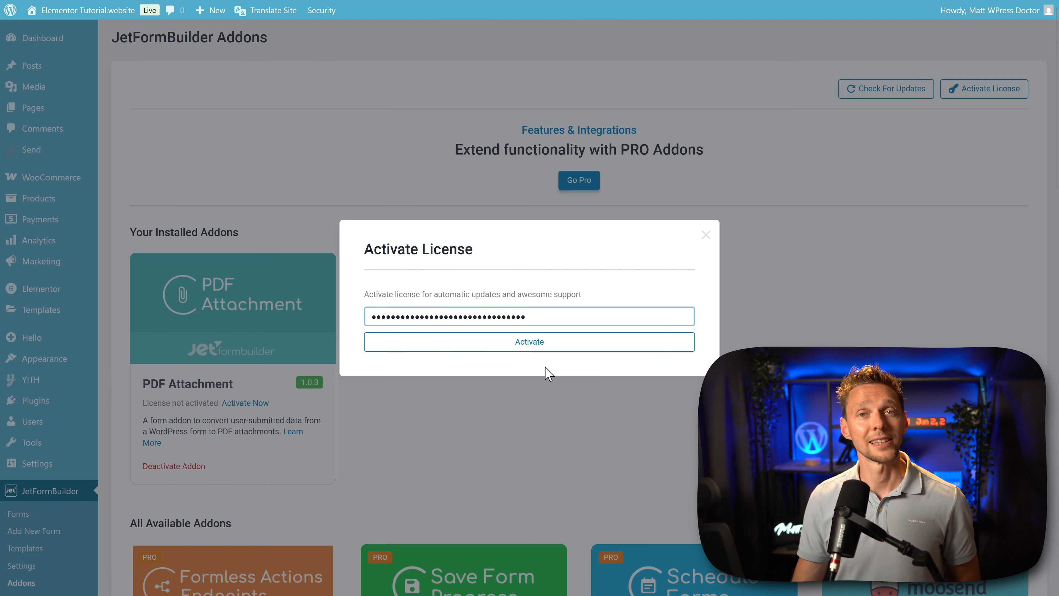
click(539, 342)
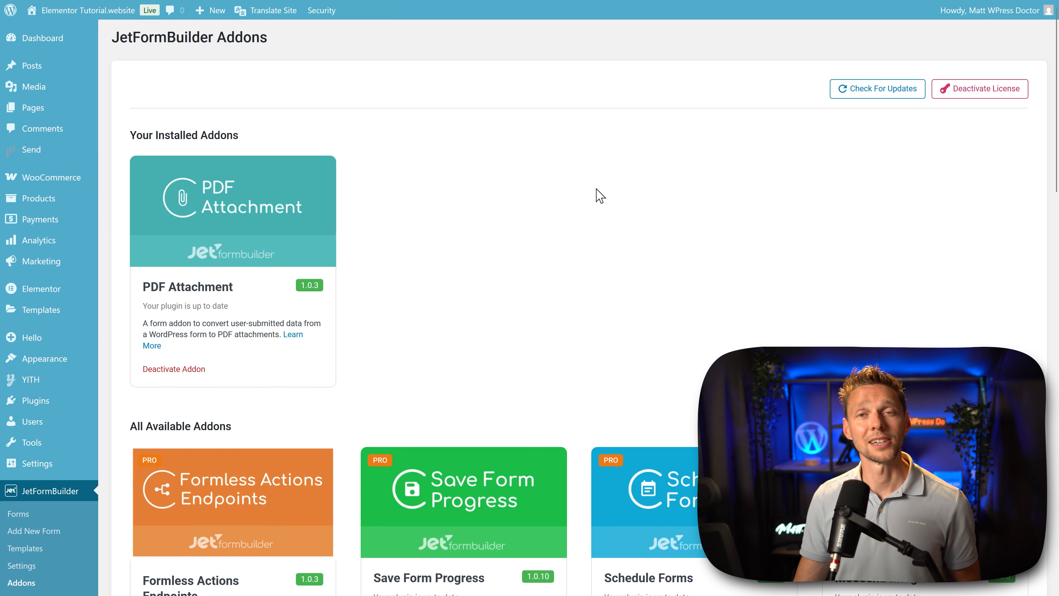
Step: Install the Schedule Forms and Save Form Progress addons from the available PRO addons
middle_click(632, 163)
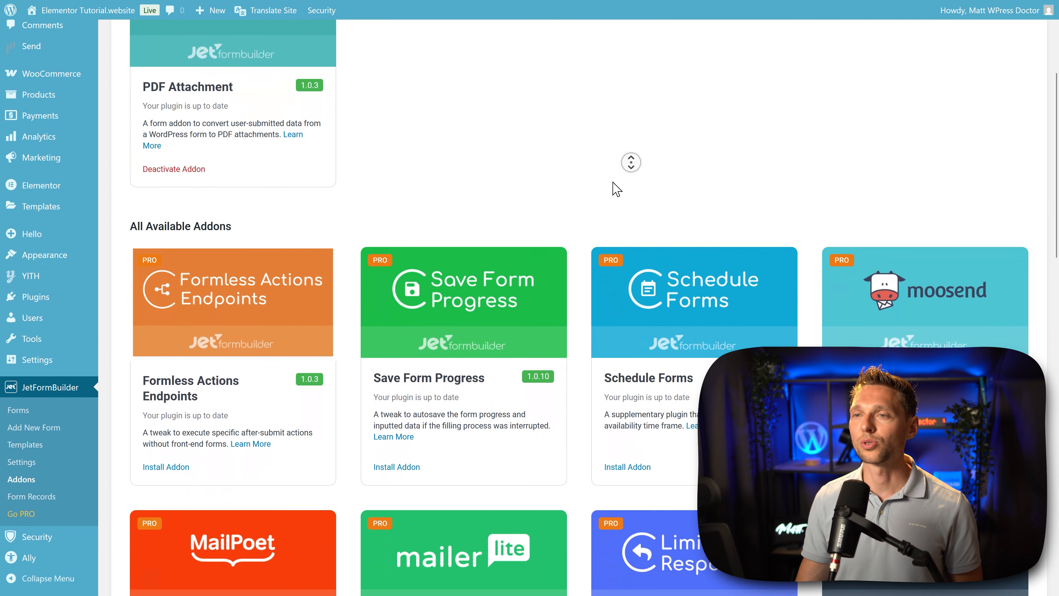
middle_click(615, 183)
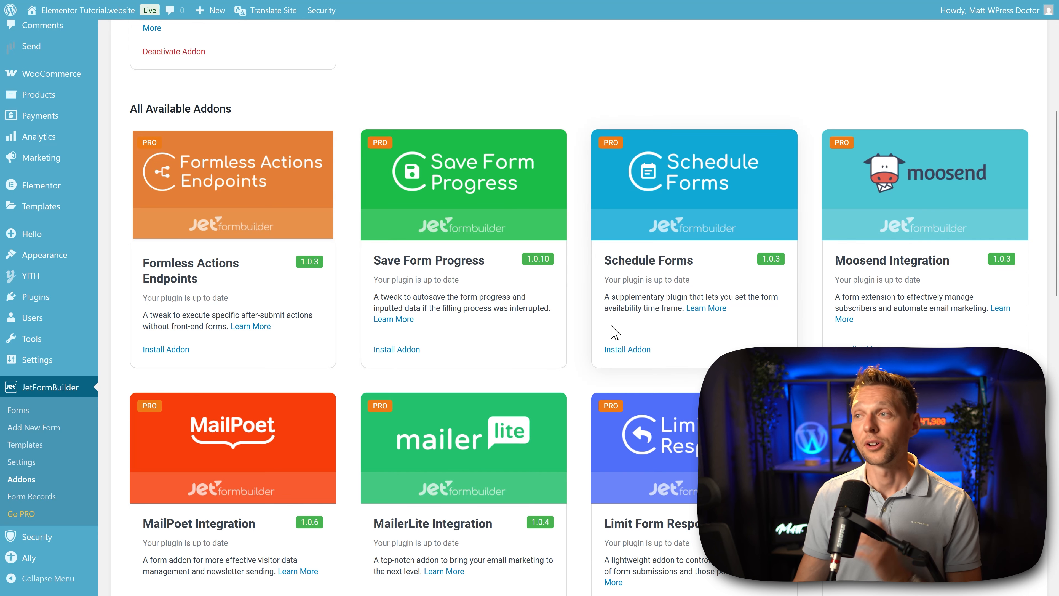
click(627, 350)
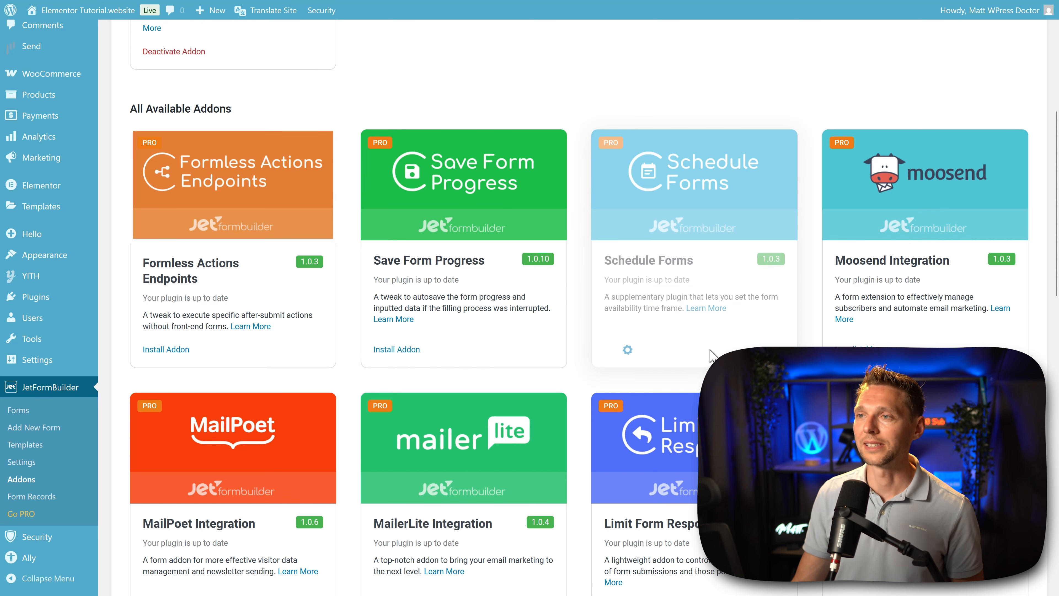
click(394, 350)
middle_click(517, 350)
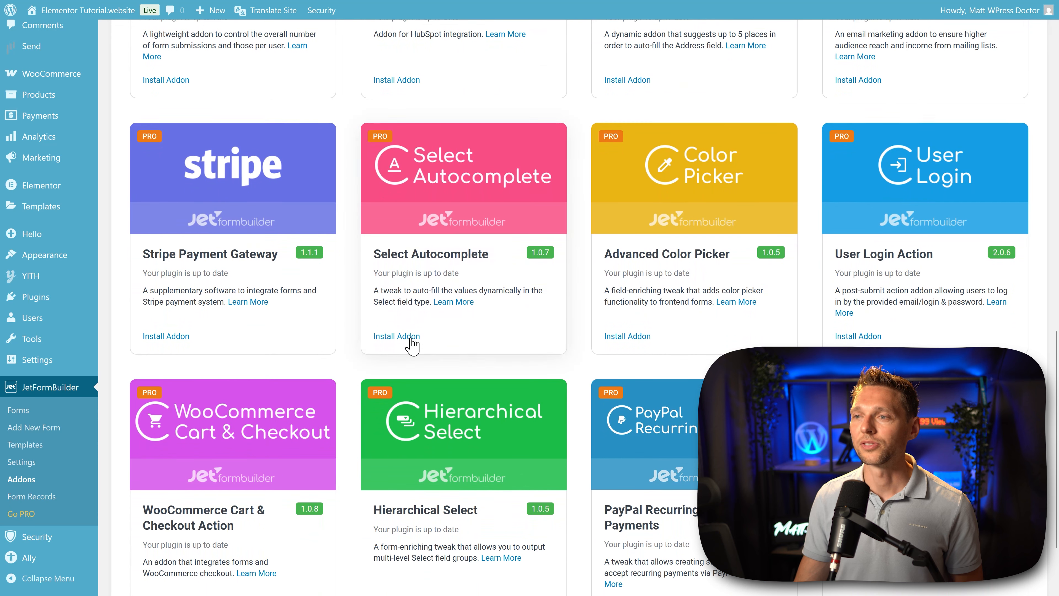
Step: Install the Select Autocomplete, Signature, Limit Form Responses and Address Autocomplete addons from the available PRO addons
click(399, 336)
middle_click(567, 329)
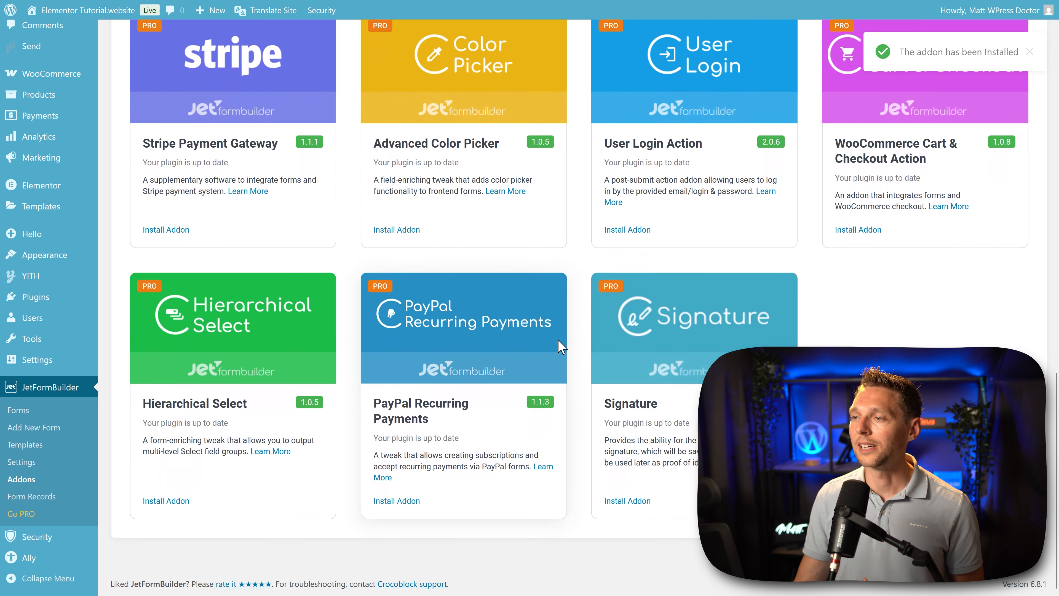
click(625, 502)
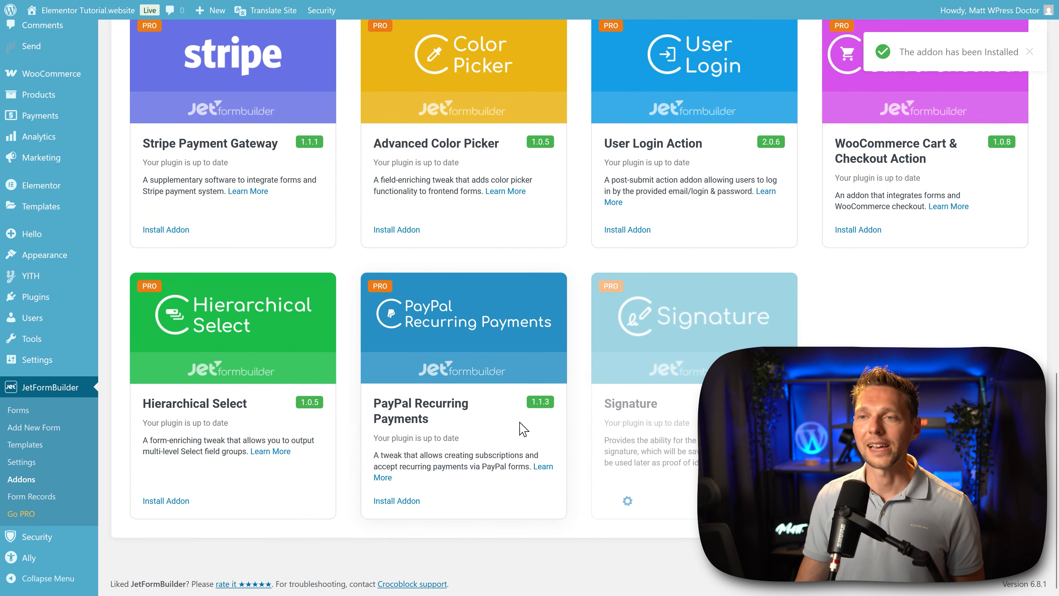
middle_click(806, 314)
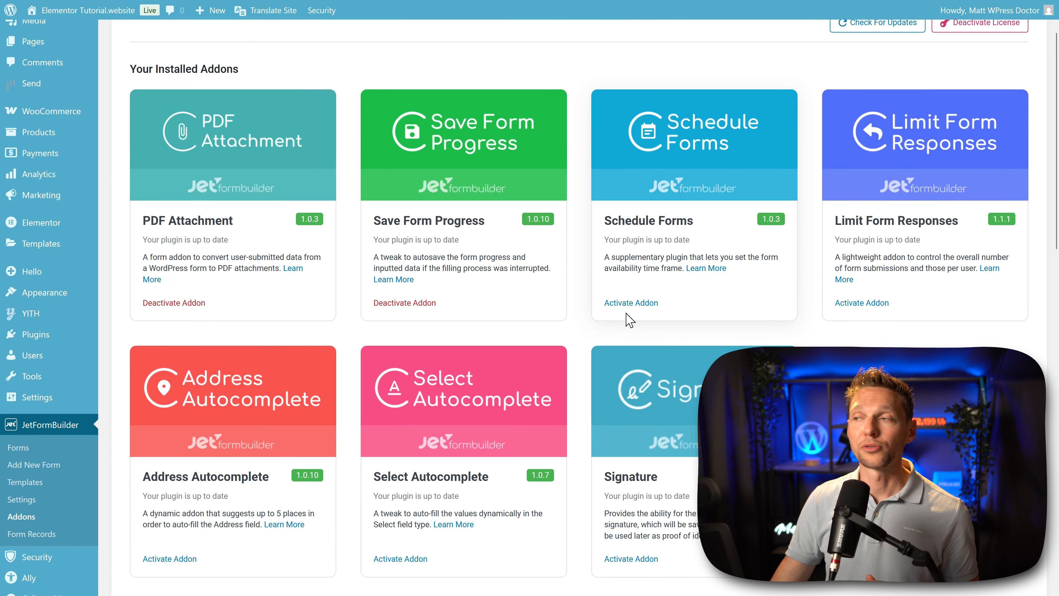
click(631, 304)
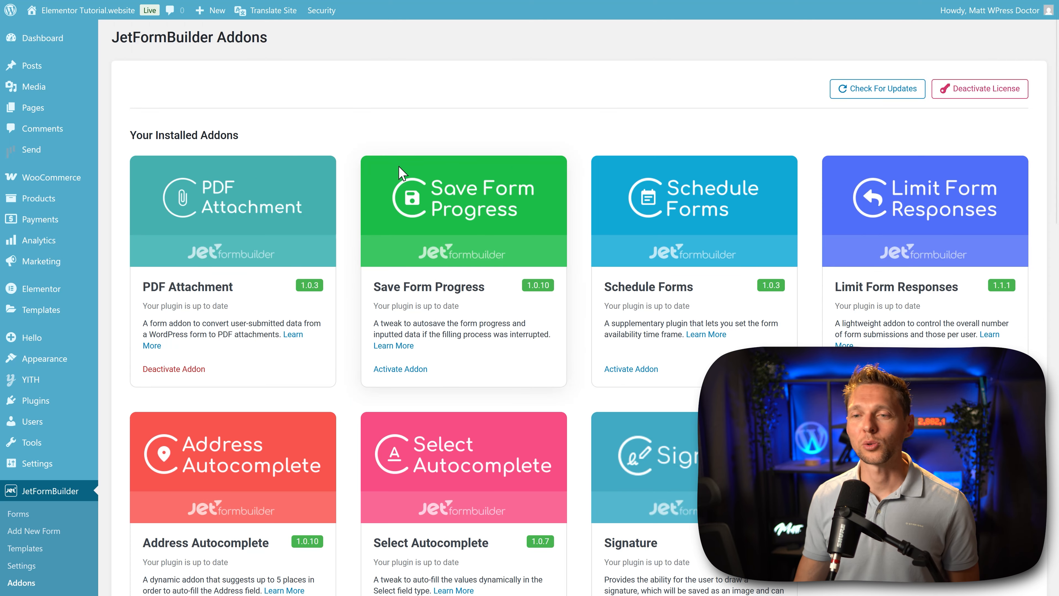
Step: Open the Advanced form for editing and add a Generate PDF action to its post submit actions
click(26, 514)
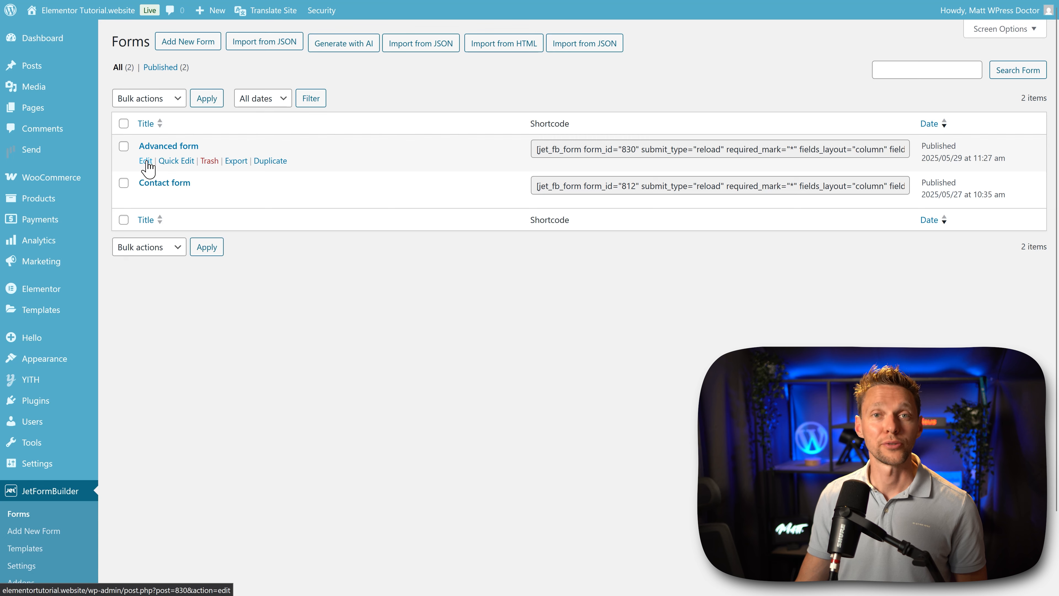
click(146, 161)
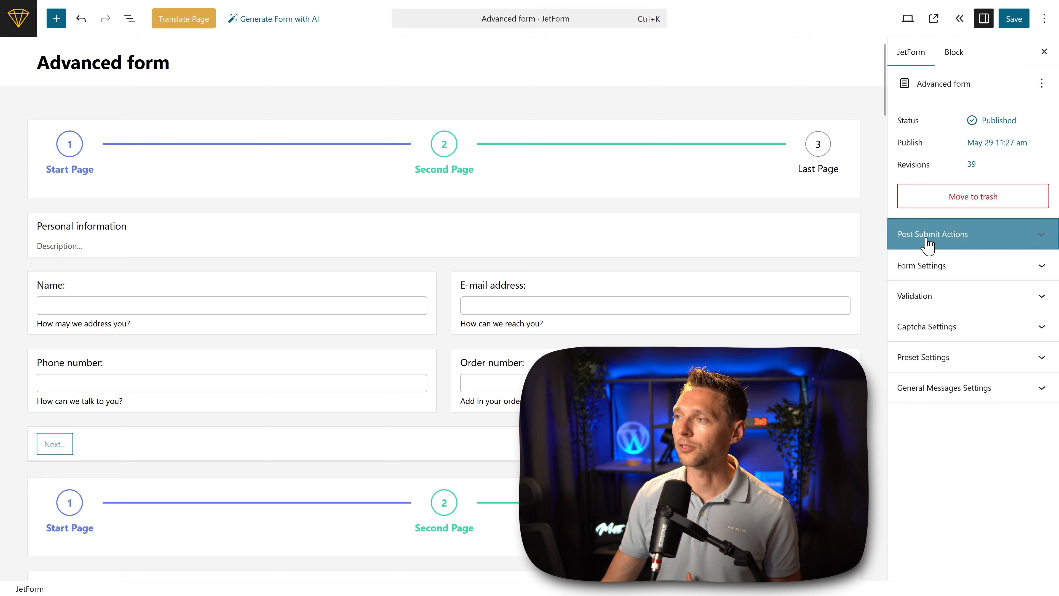
click(996, 237)
click(943, 366)
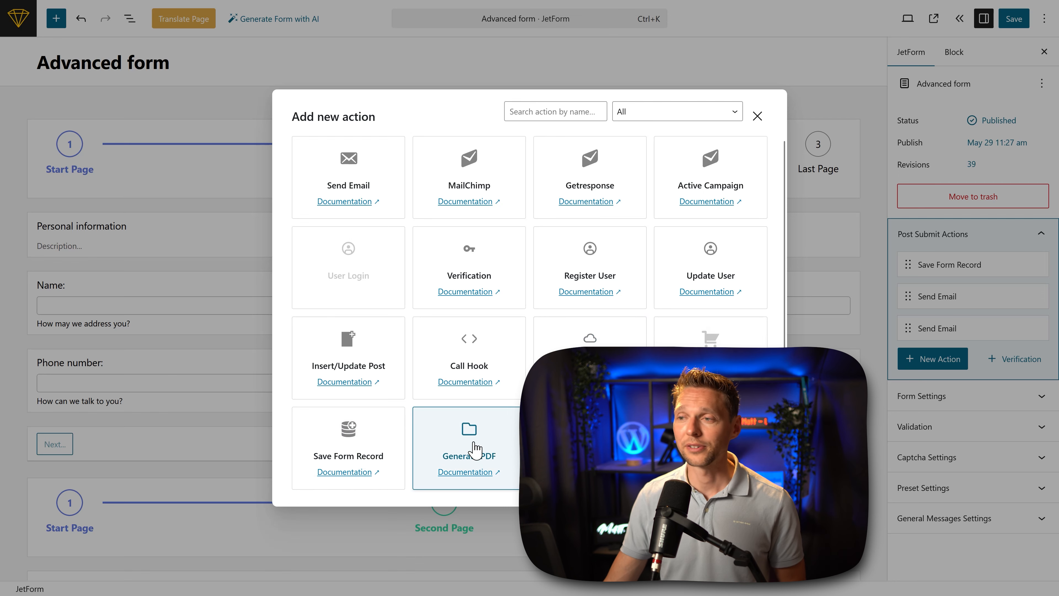
click(479, 459)
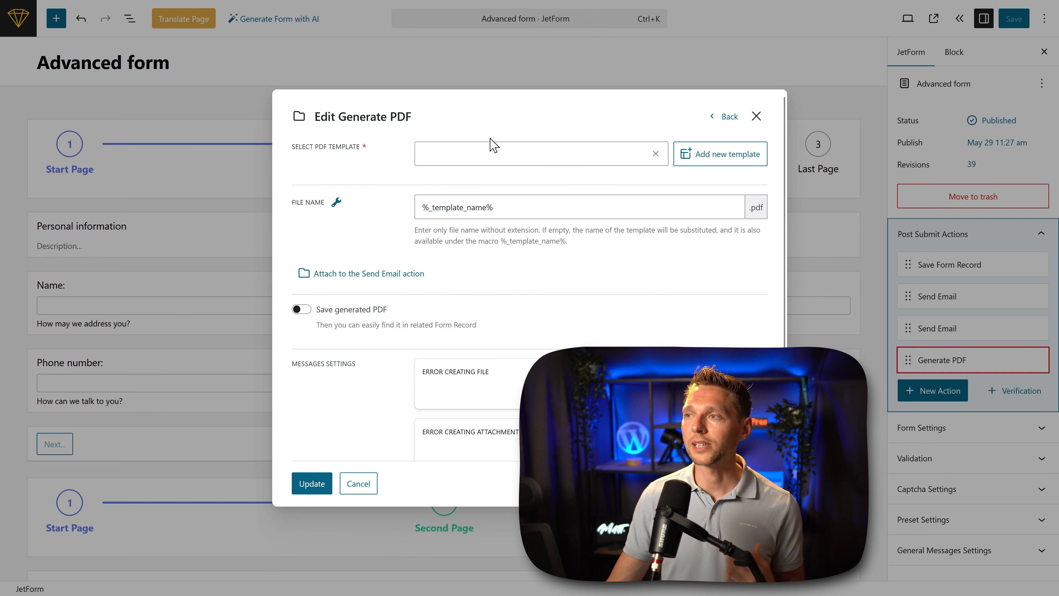
Step: Create a new PDF template for the Generate PDF action and view its sample content in the template editor
click(486, 154)
click(359, 180)
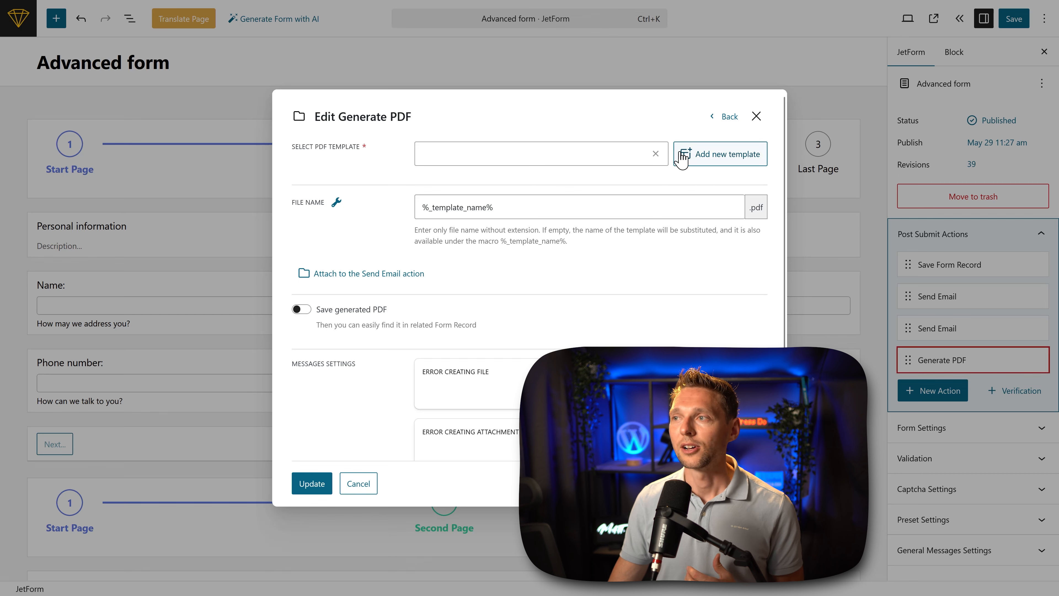
click(702, 158)
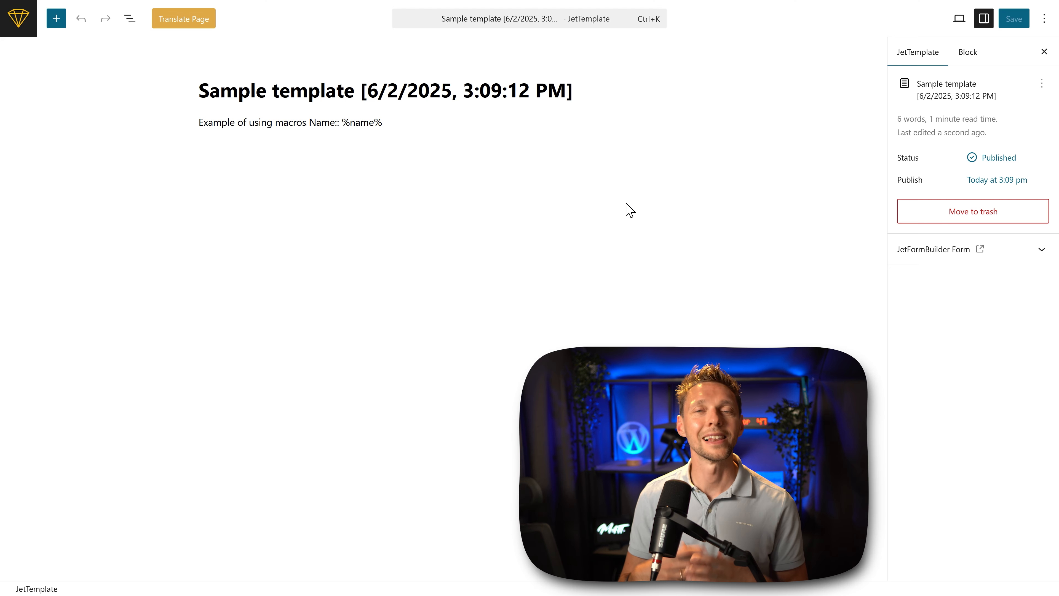
click(244, 153)
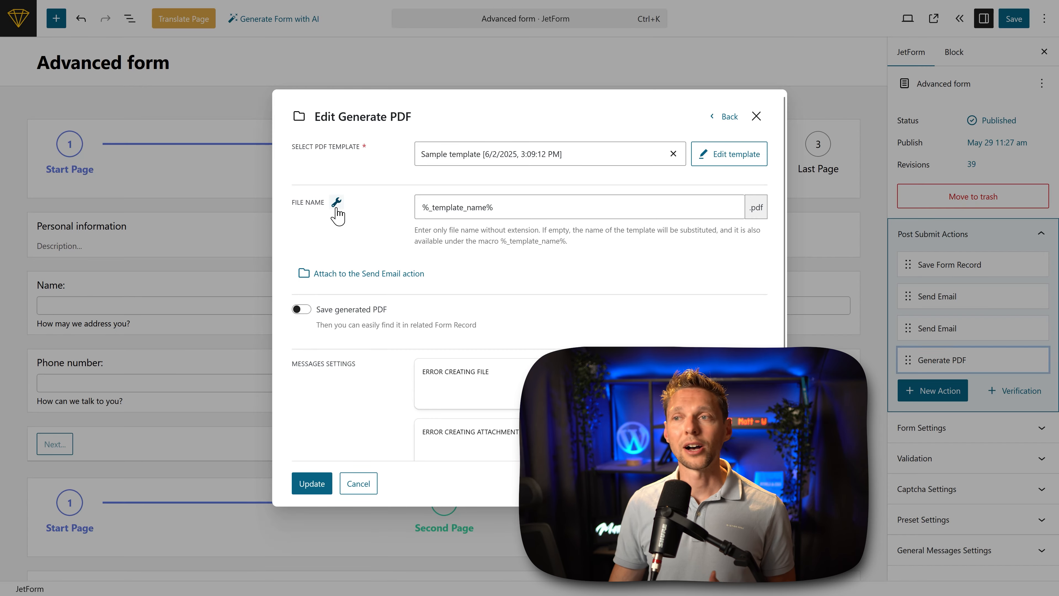
Step: Attach the generated PDF to a new Send Email action and update the Generate PDF action, keeping %_template_name% as the file name
click(337, 204)
click(500, 255)
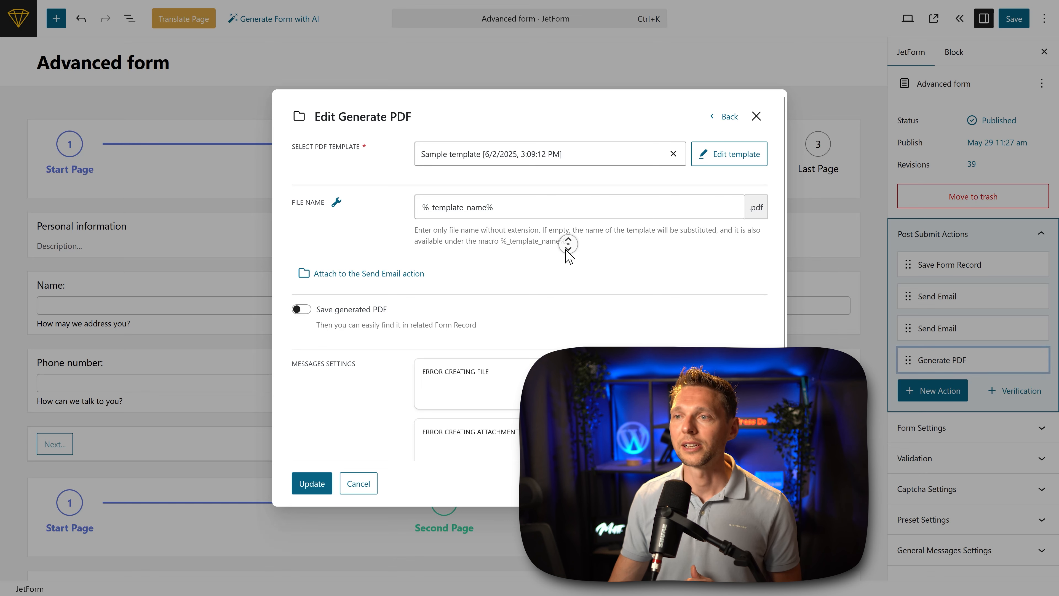
scroll(567, 250, down, 1)
click(398, 260)
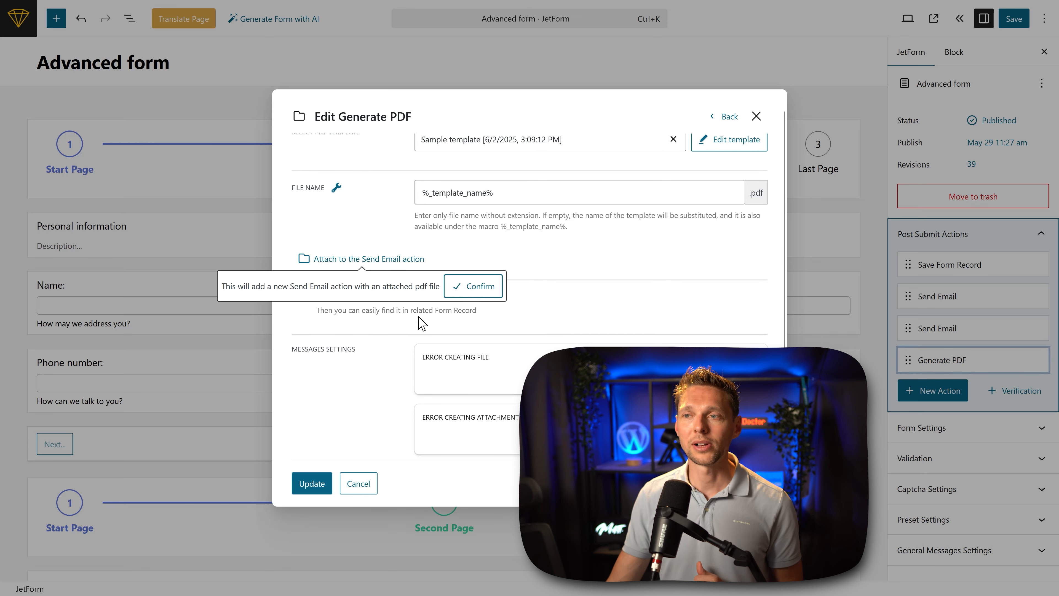
click(472, 297)
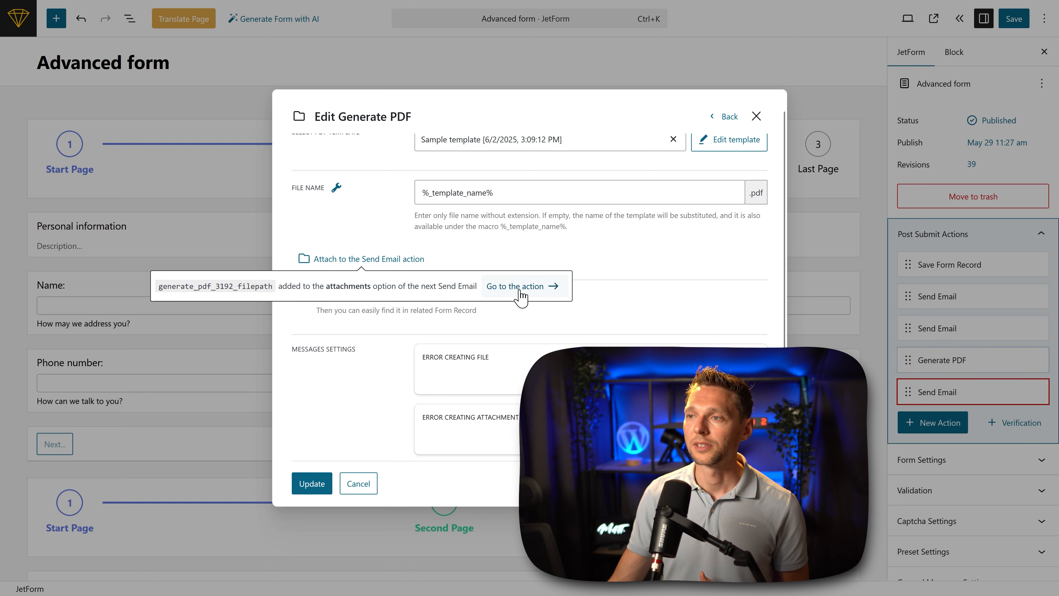
scroll(610, 310, up, 1)
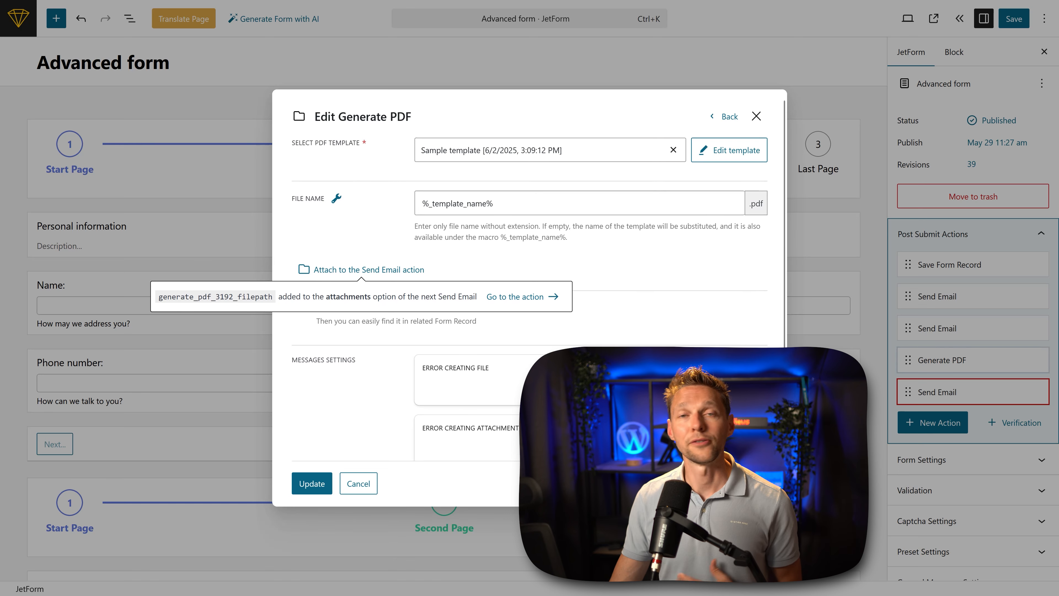
scroll(530, 301, down, 1)
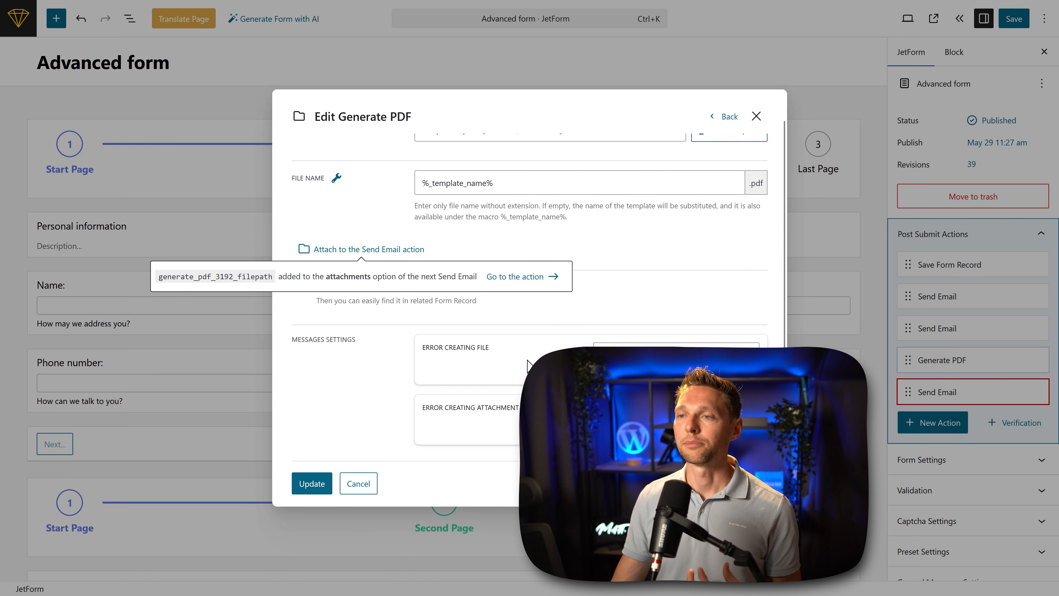
click(312, 484)
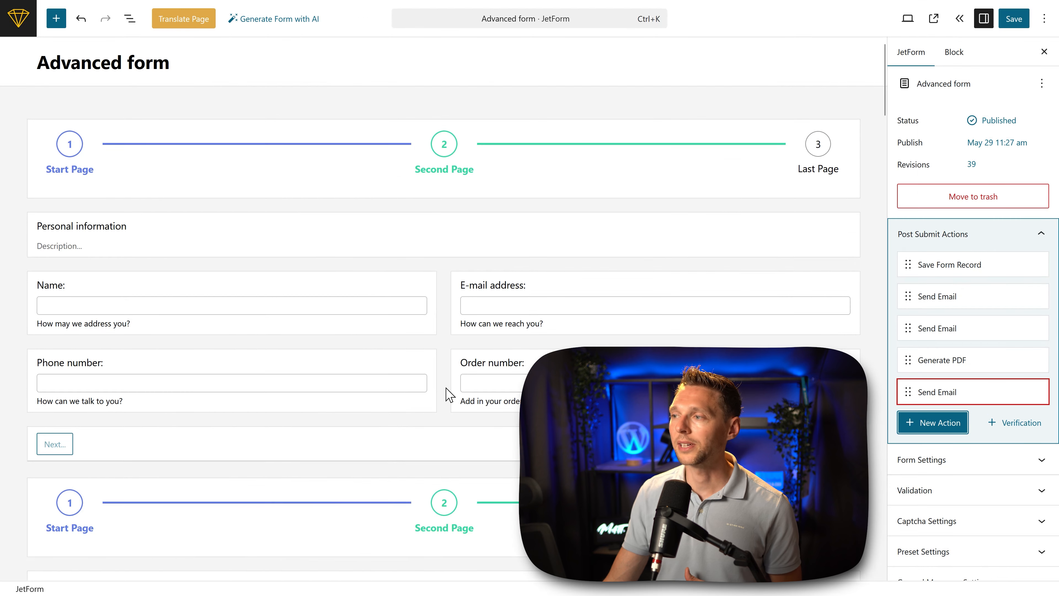
Step: Copy the generate_pdf_3192_filepath attachment name from the new Send Email action, close it without changes and delete that action
mouse_move(929, 391)
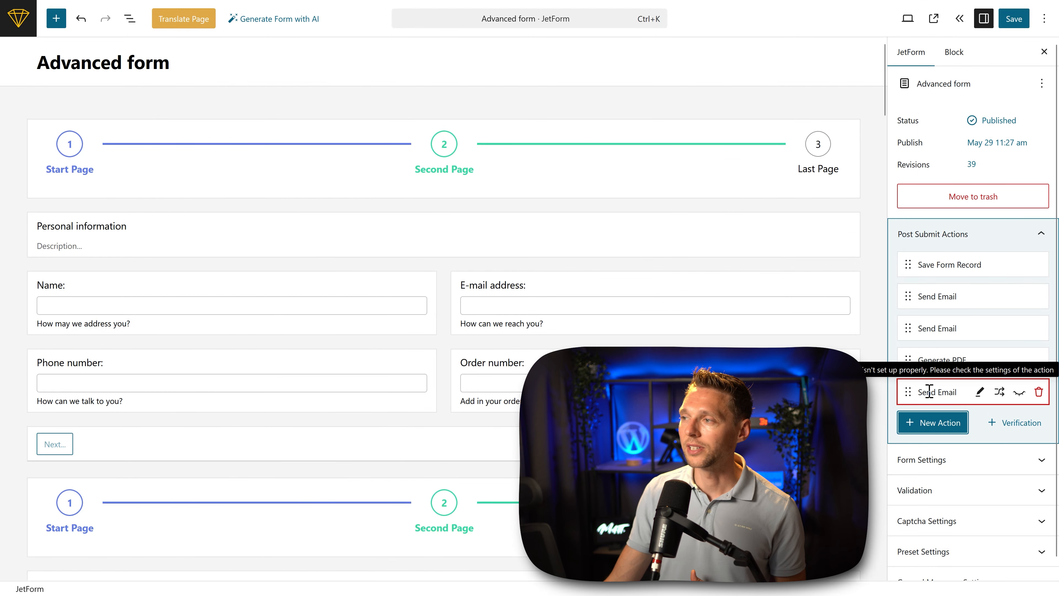
click(980, 391)
scroll(601, 339, down, 5)
scroll(601, 339, down, 3)
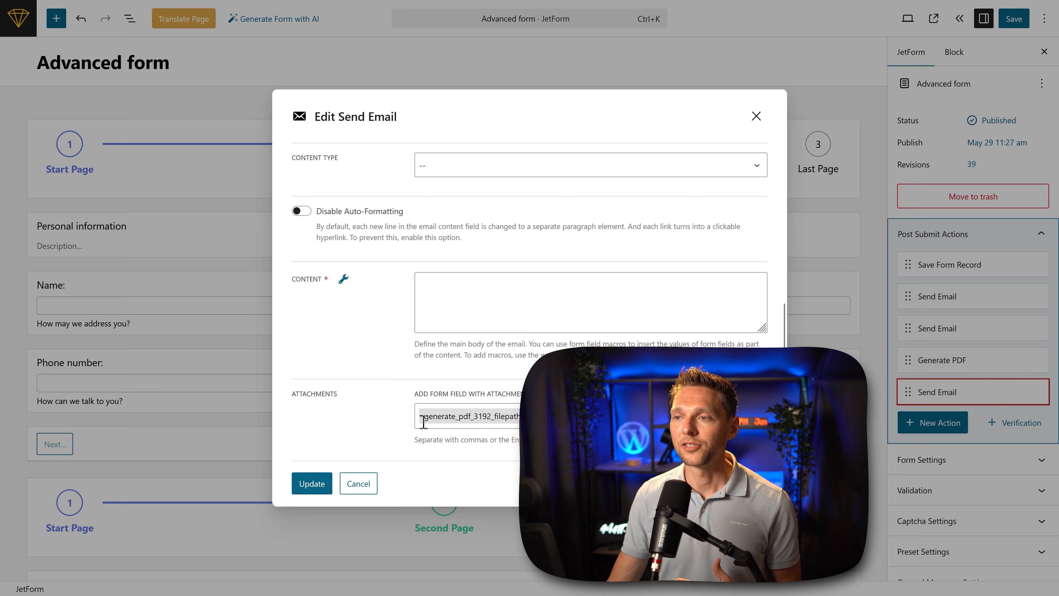
click(463, 417)
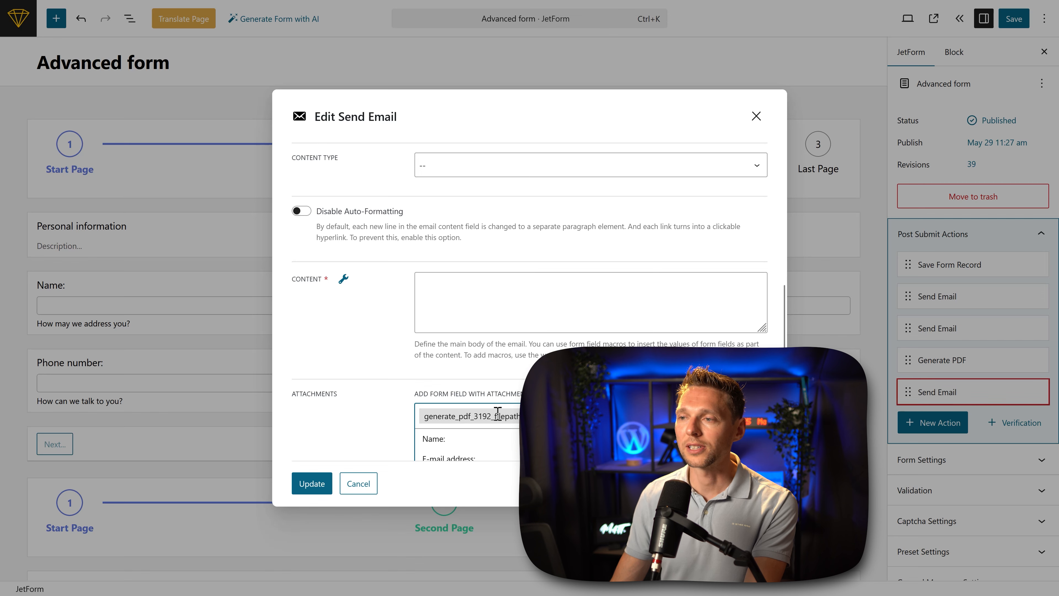
click(529, 417)
click(359, 493)
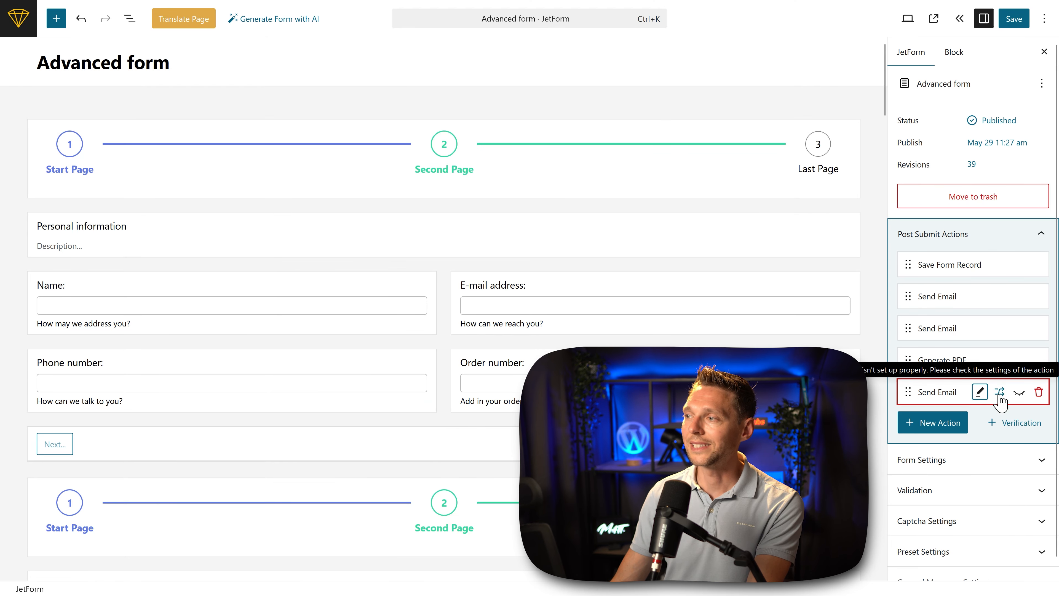
click(1039, 393)
click(1021, 374)
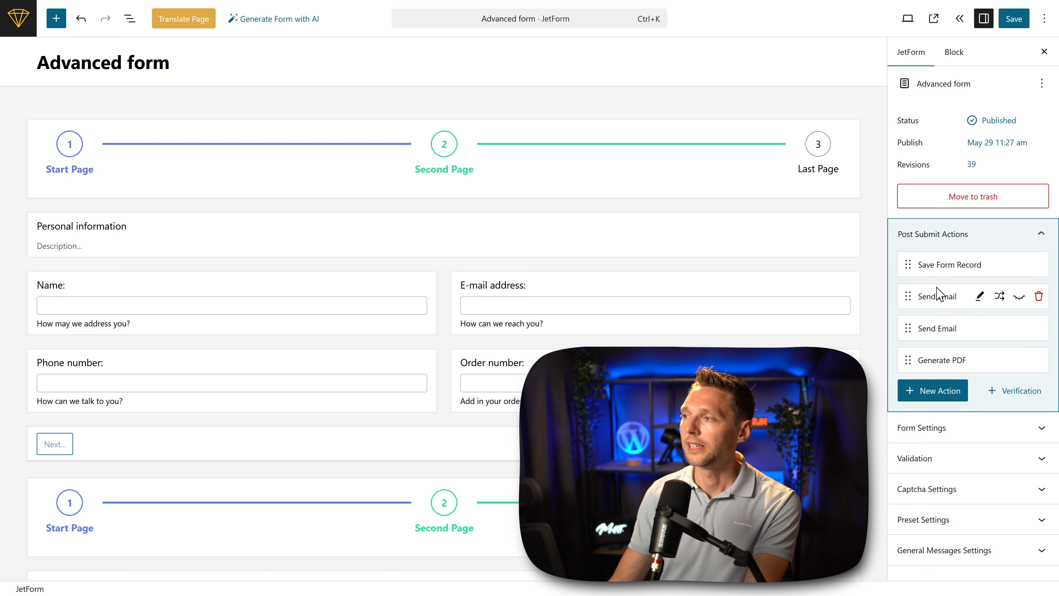
Step: Add generate_pdf_3192_filepath to the first Send Email action's attachments, update it, and move the Generate PDF action above it
click(980, 297)
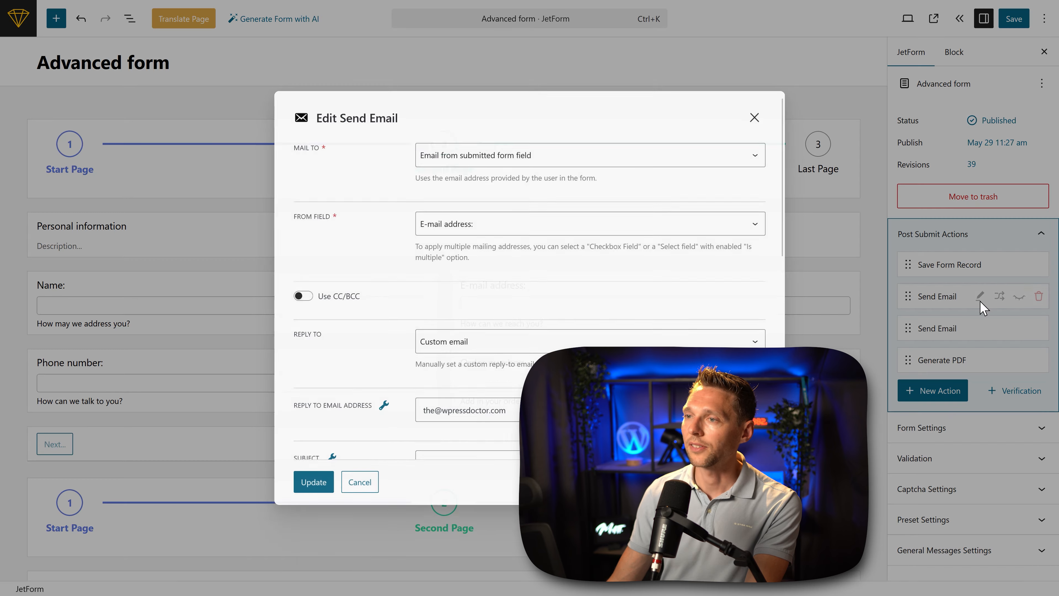
middle_click(561, 253)
click(550, 417)
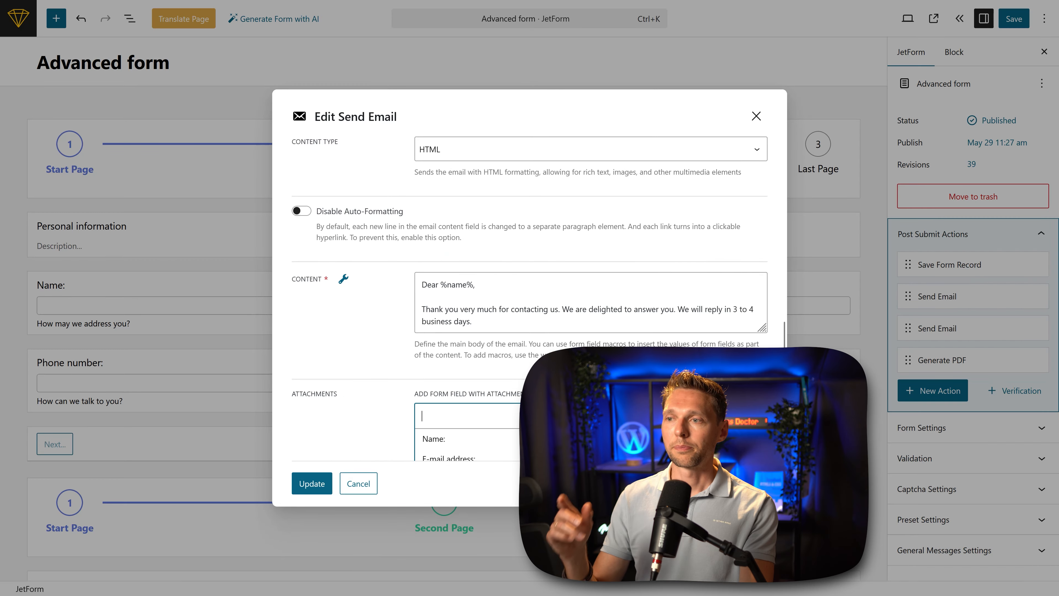
text(generate_pdf_3192_filepath)
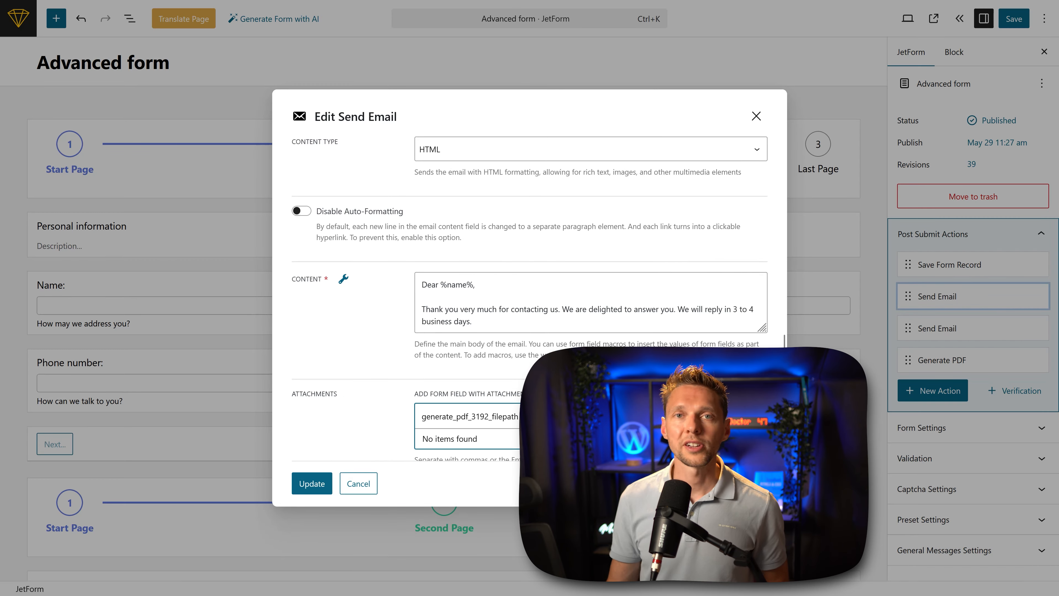
key(Return)
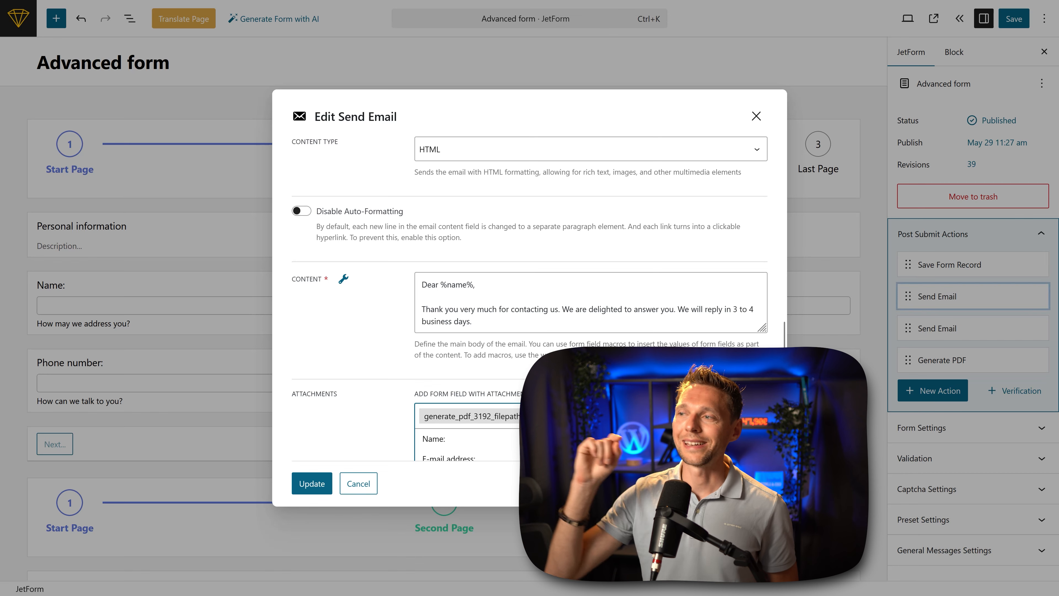
click(575, 480)
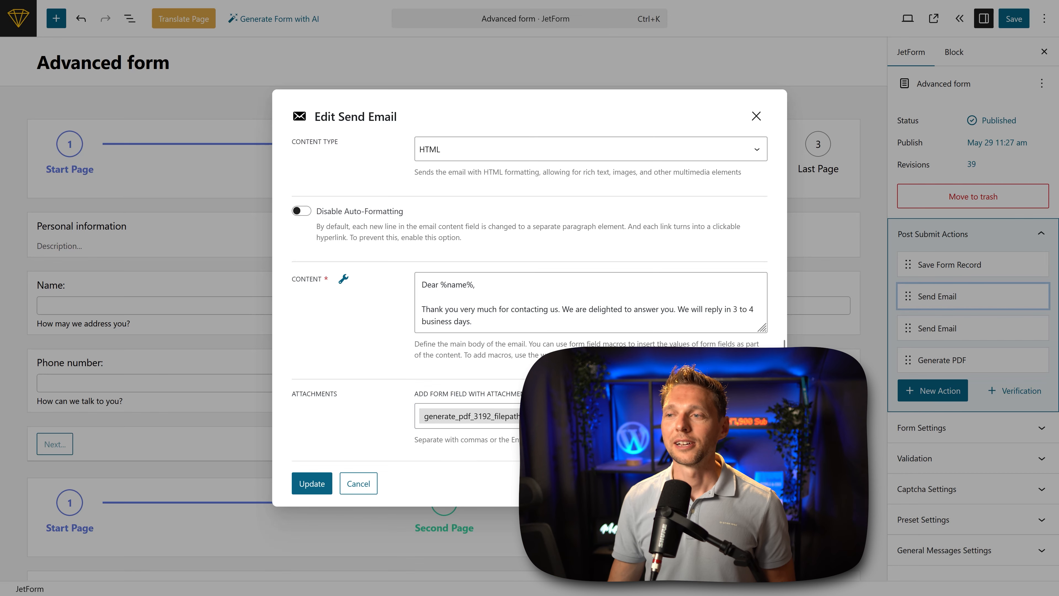
click(312, 483)
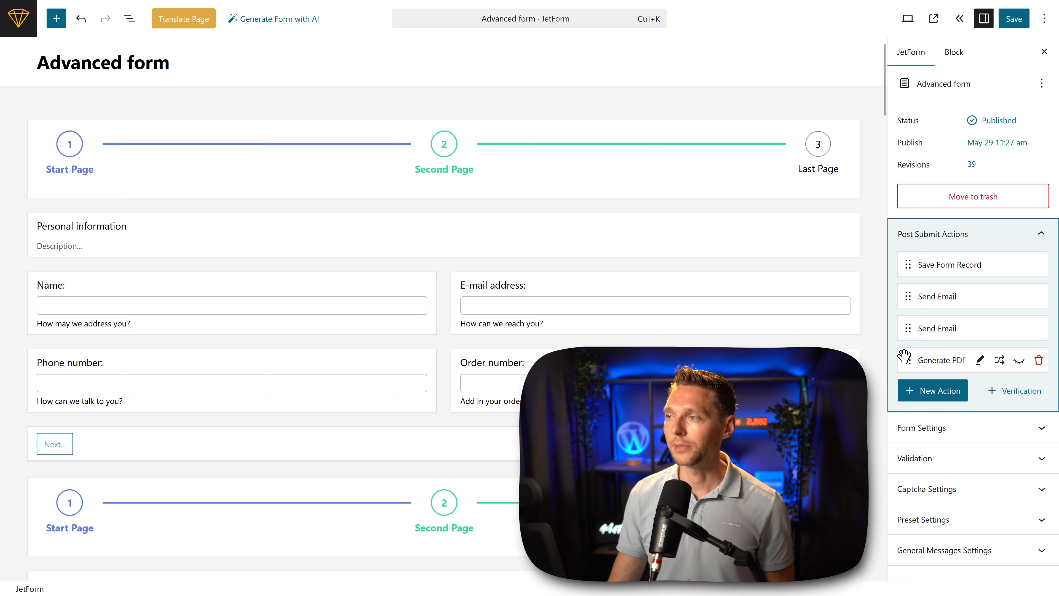
drag(908, 359, 905, 301)
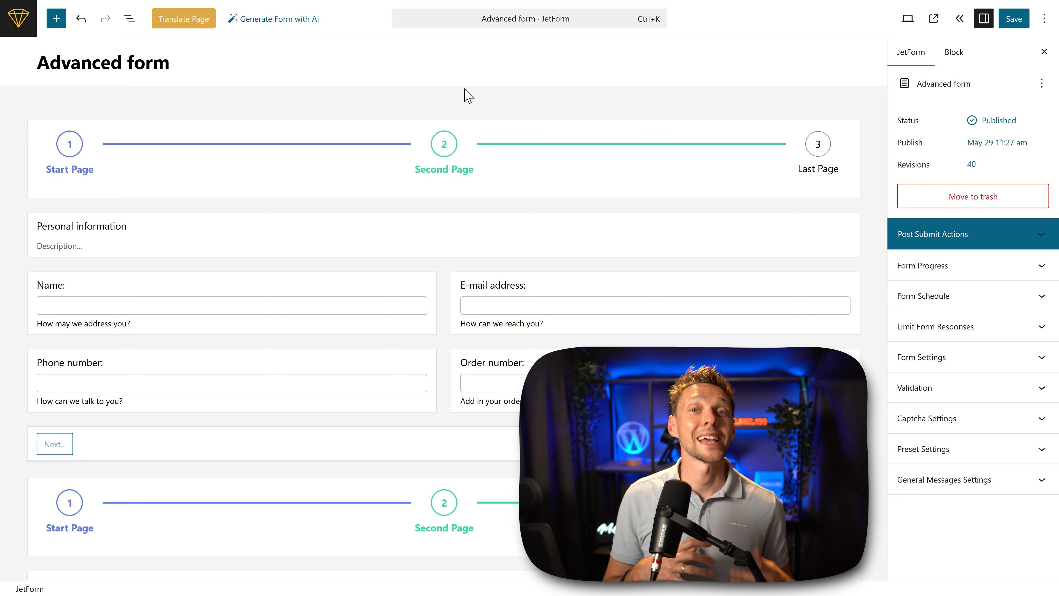
Step: Insert an Address Autocomplete field between the name and phone number rows and label it "Address"
click(56, 19)
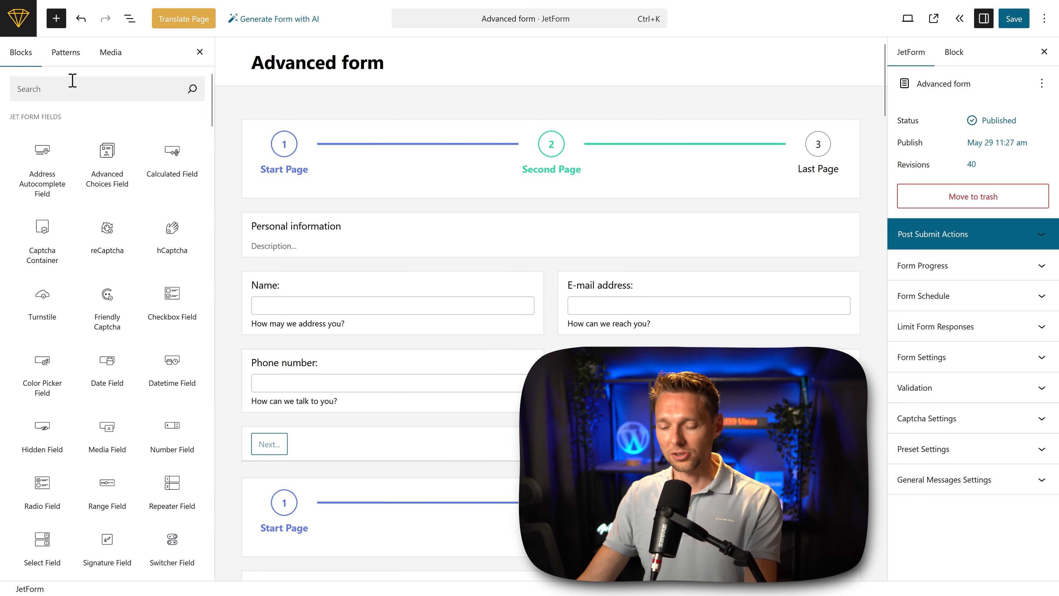
mouse_move(46, 192)
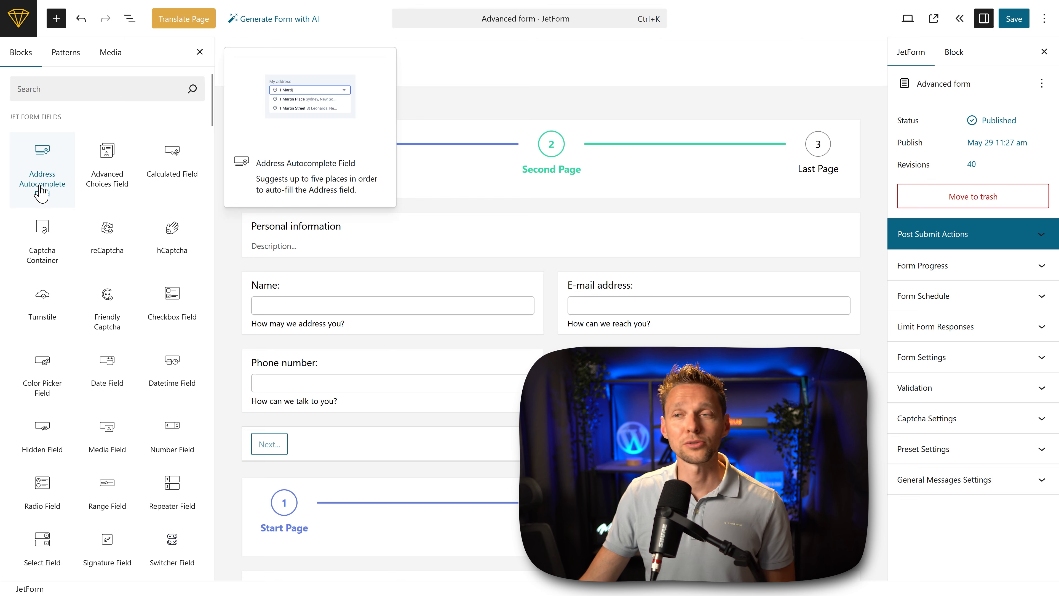
drag(41, 188, 280, 346)
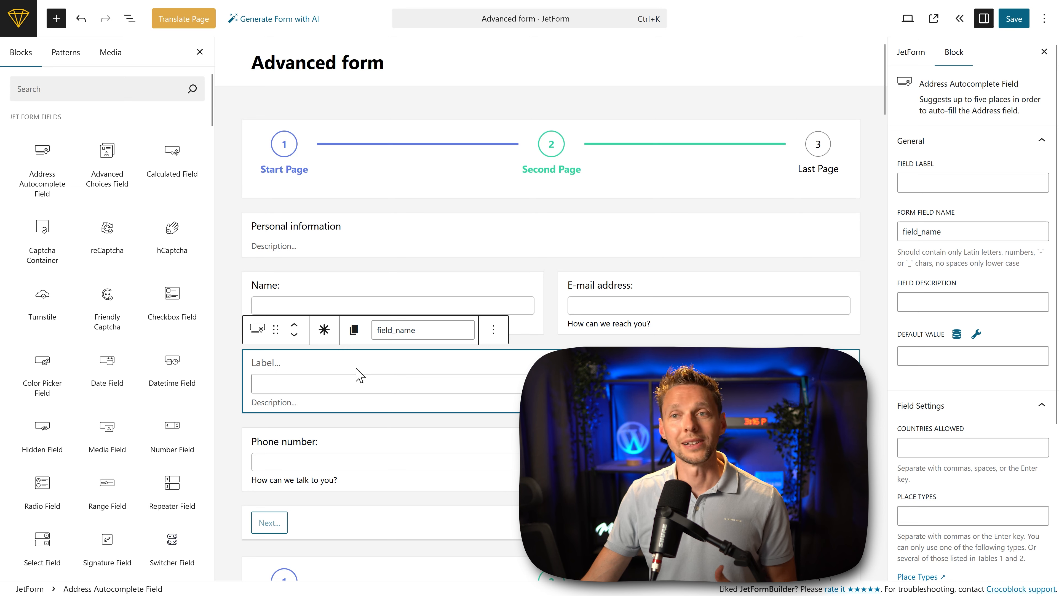
click(955, 184)
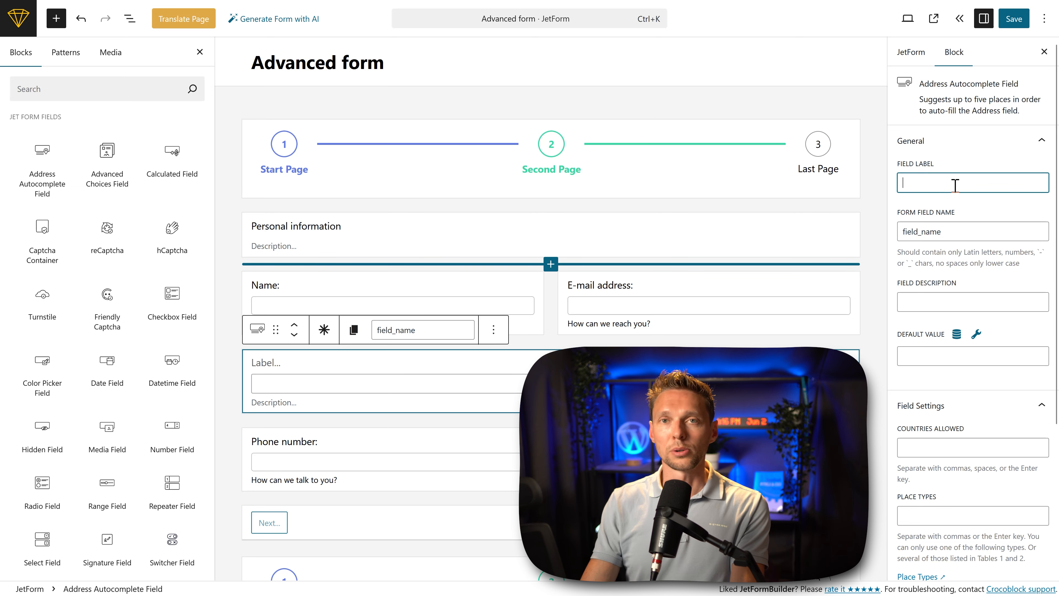
text(Lc)
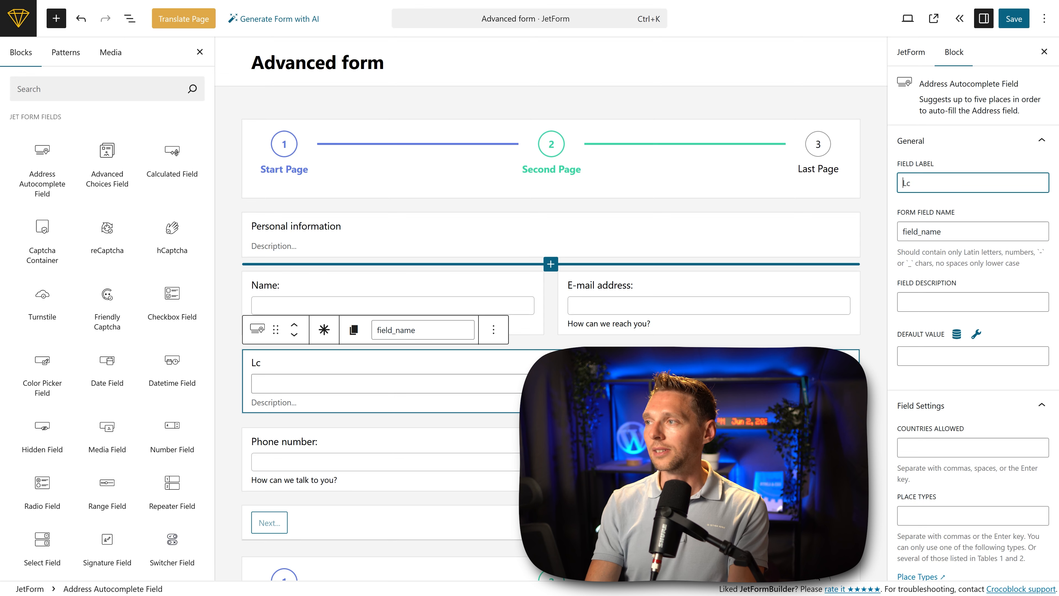
text(Address)
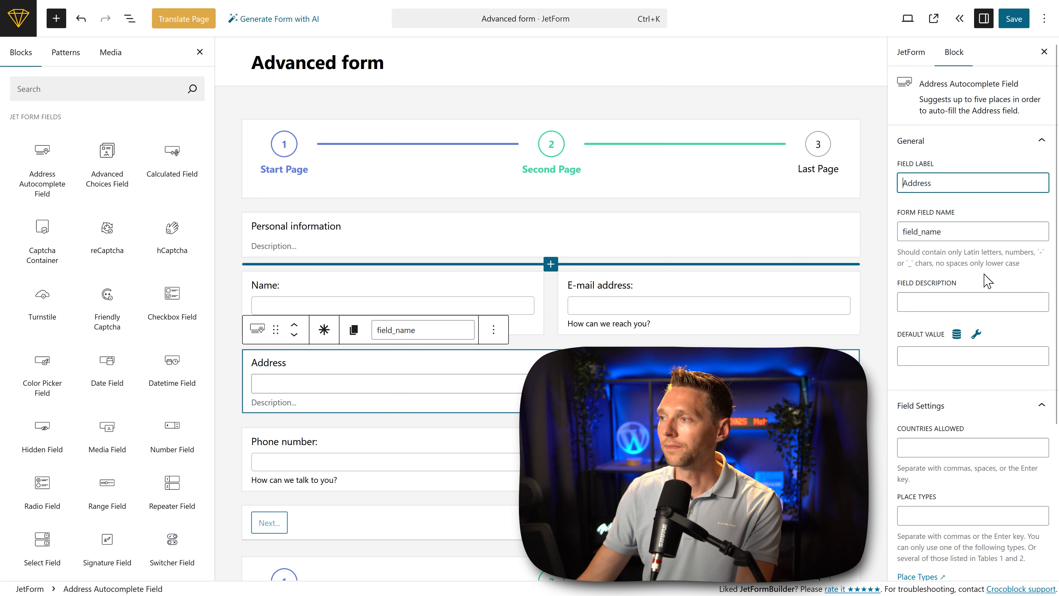
click(950, 301)
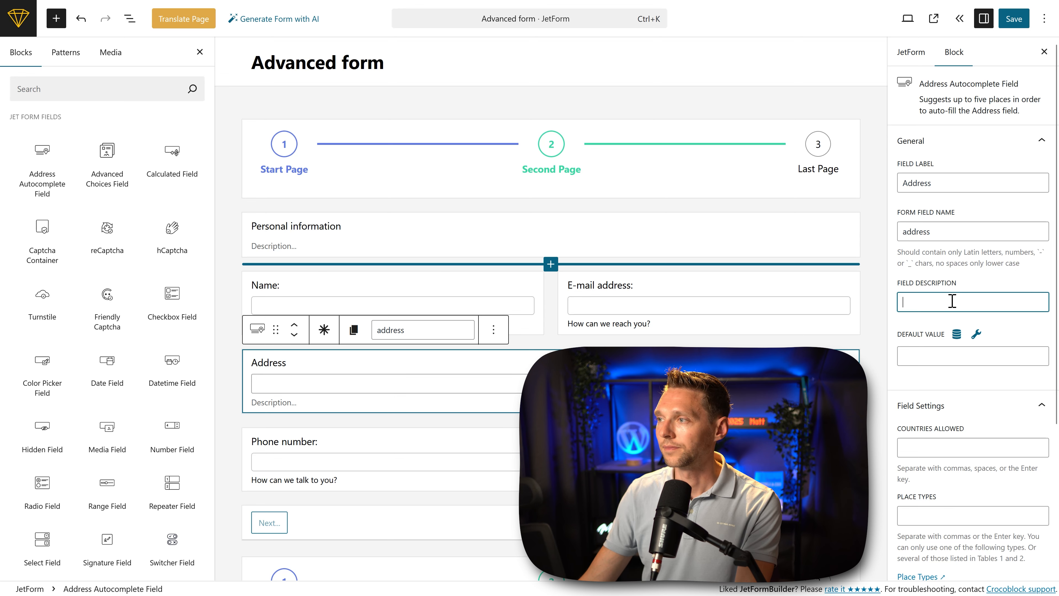
Step: Restrict the Address field's allowed countries to United States
scroll(955, 334, down, 2)
click(957, 349)
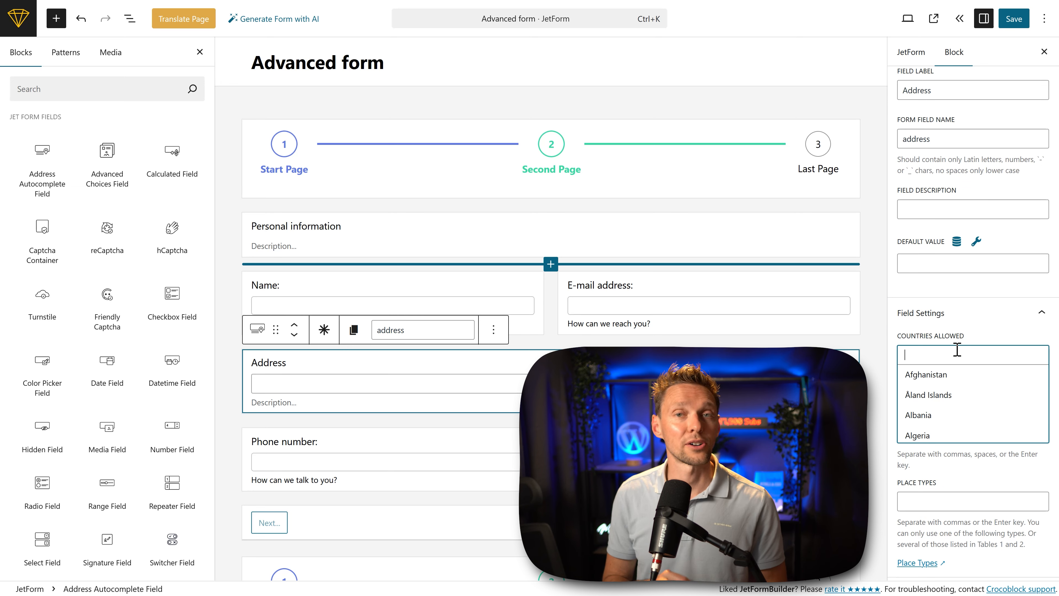
text(united)
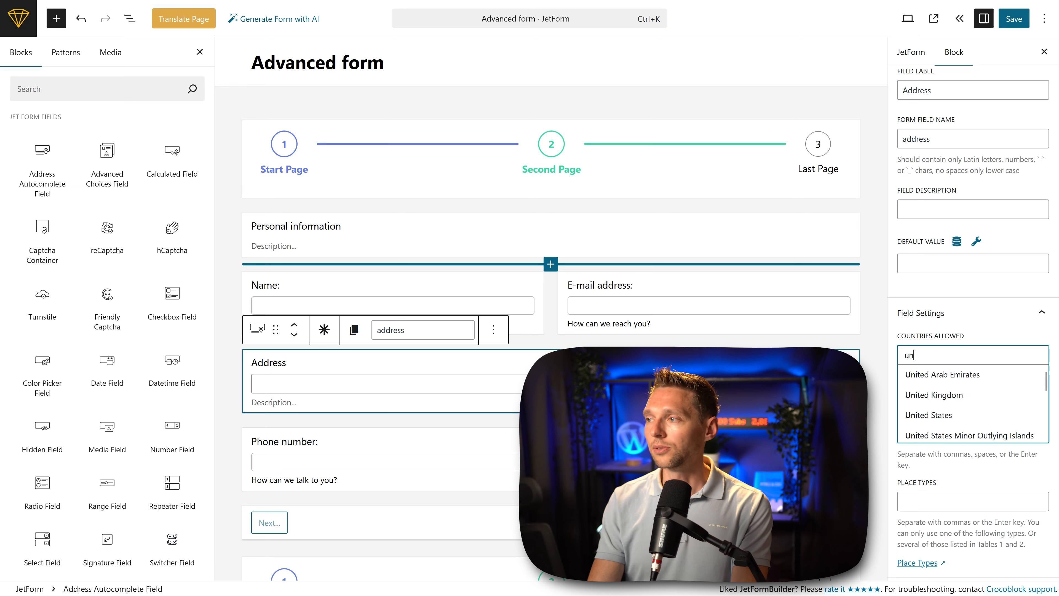
click(962, 416)
Step: Set the Address field's place types to Address and save the form
middle_click(1004, 333)
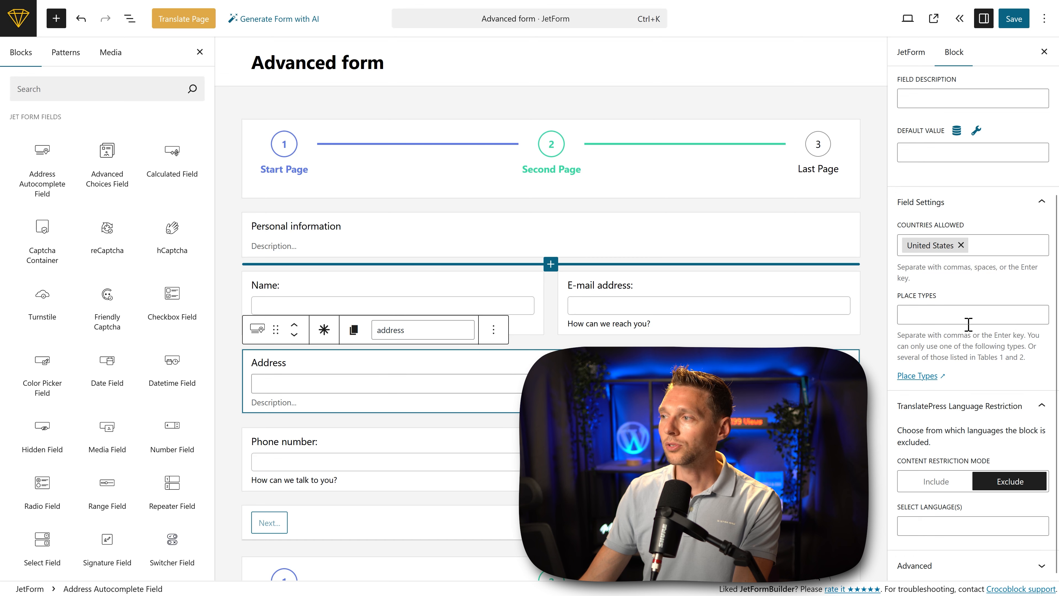
click(965, 321)
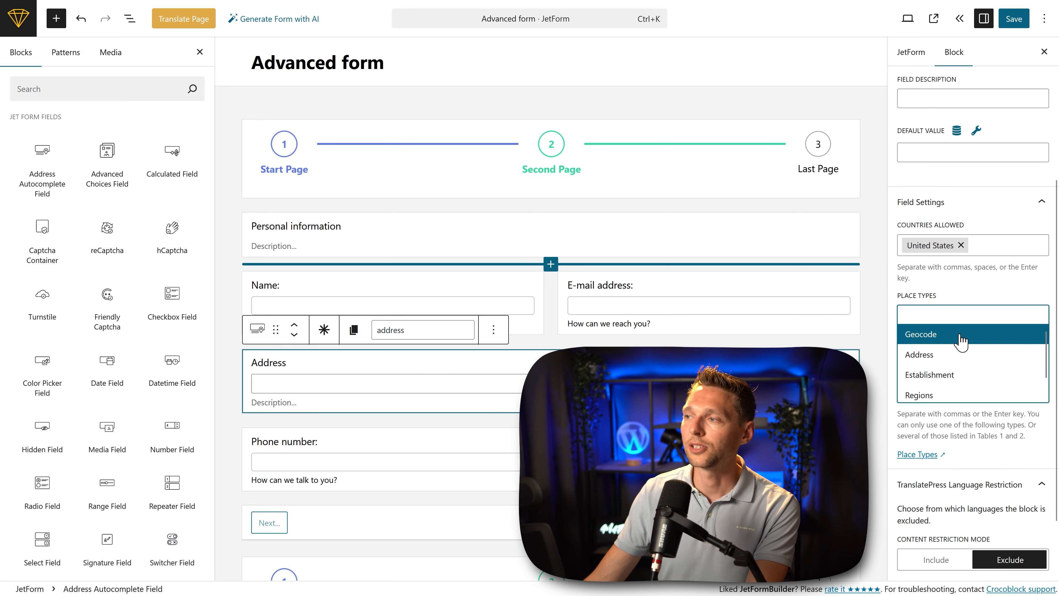
scroll(941, 396, down, 1)
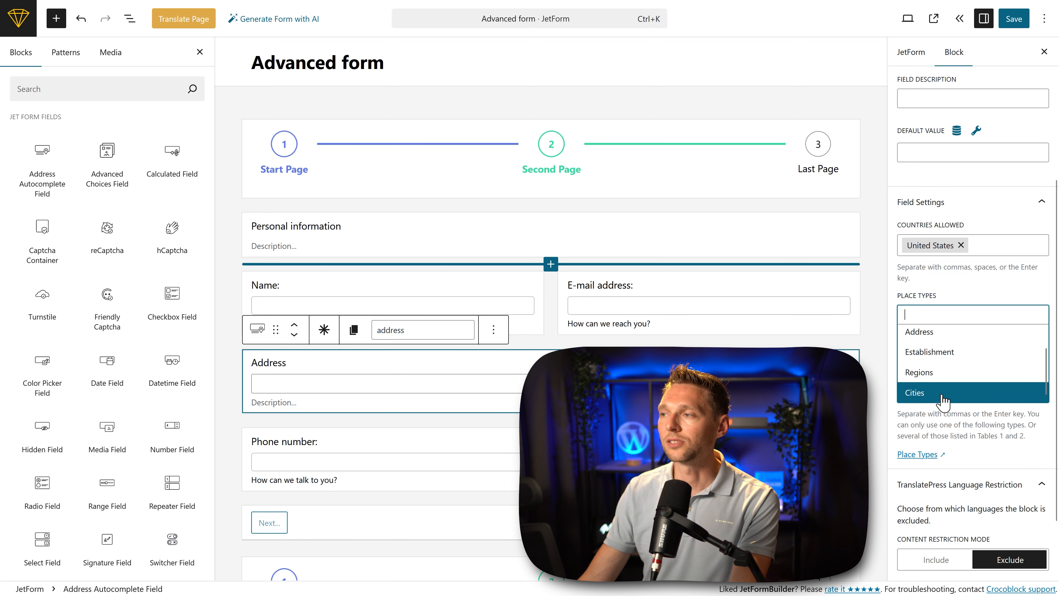
scroll(944, 396, up, 1)
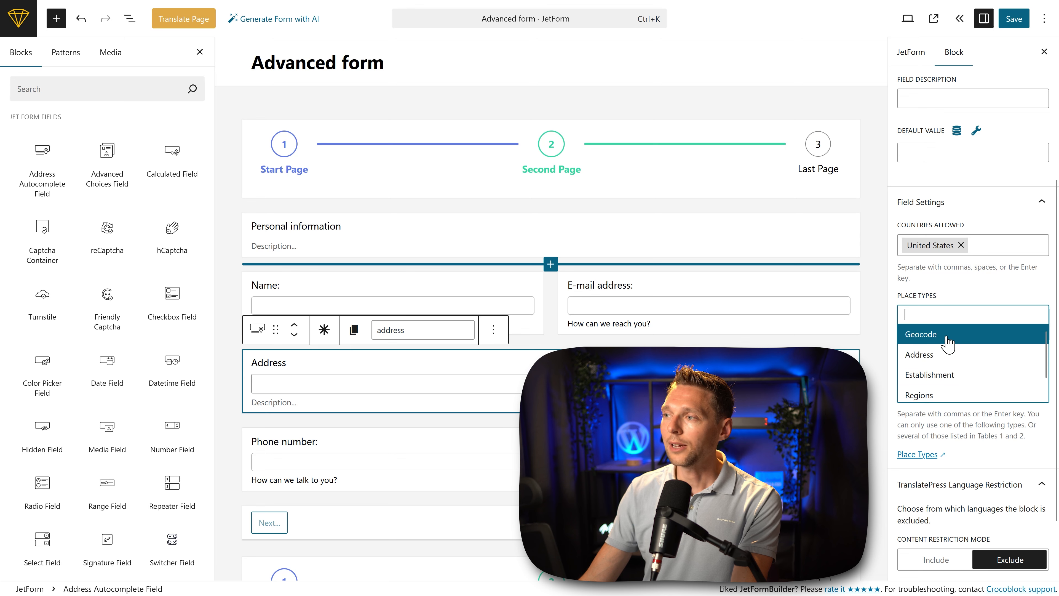
click(947, 355)
click(1005, 295)
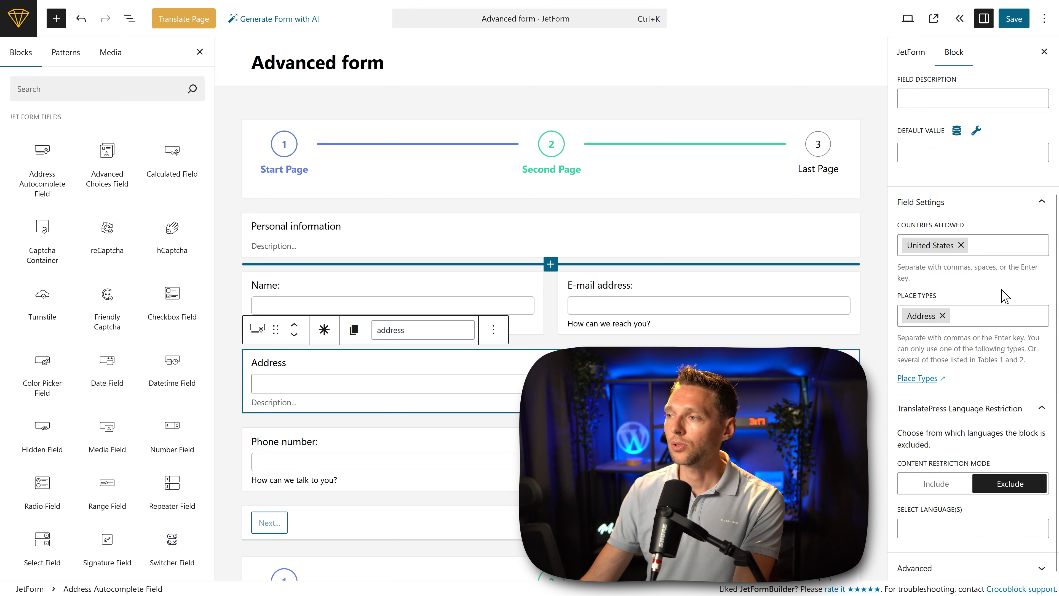
click(1014, 18)
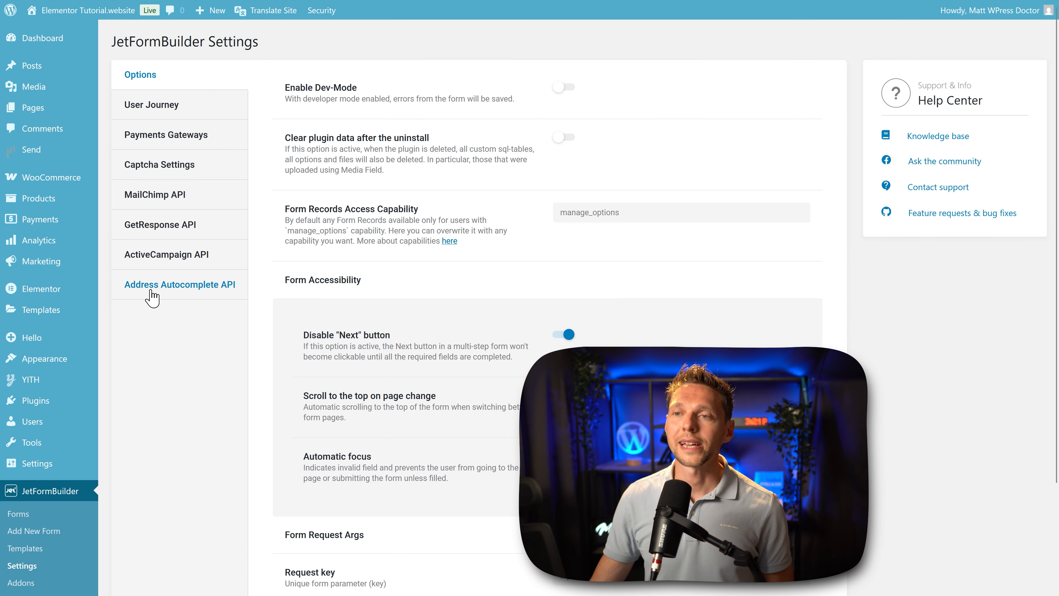
Step: Open JetFormBuilder's Address Autocomplete API settings, switch to Google Cloud and create a project named "Google Maps Elementor Tutorial"
click(190, 288)
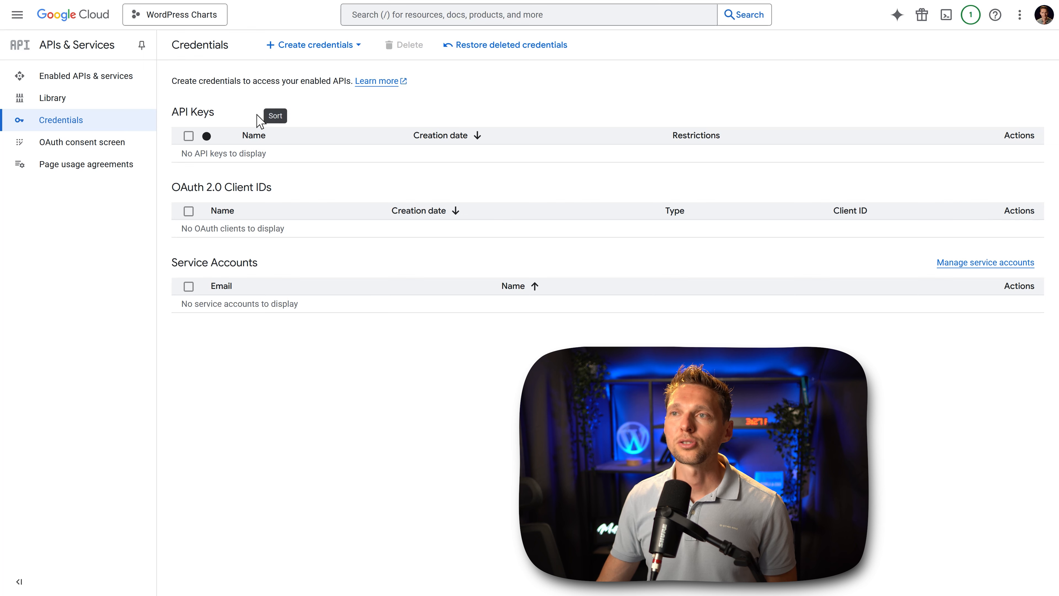
click(173, 17)
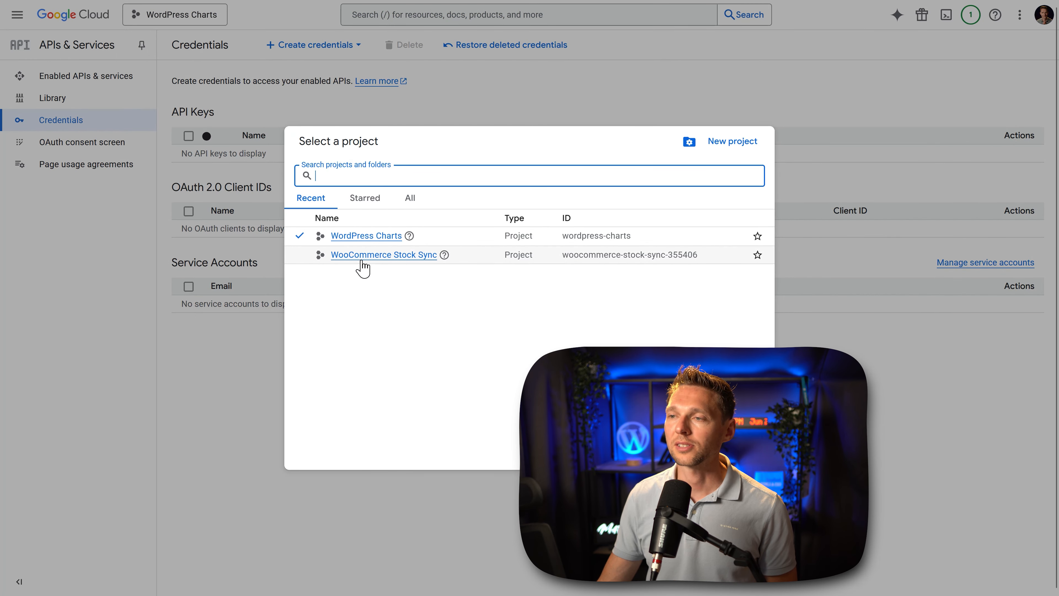
click(718, 142)
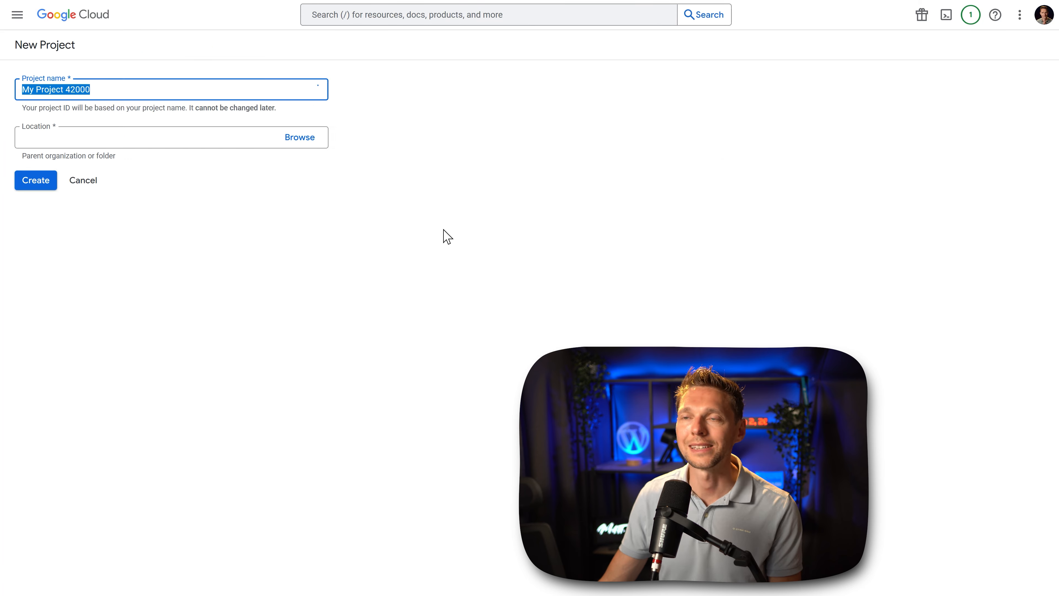
click(104, 159)
drag(104, 159, 3, 171)
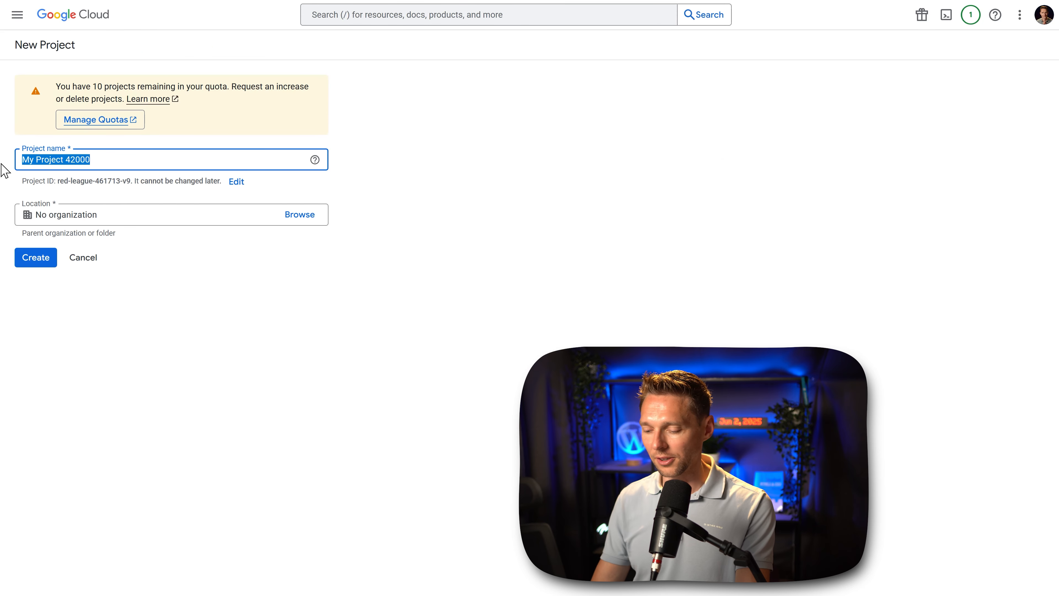
text(Google Maps Elementor Tutorial)
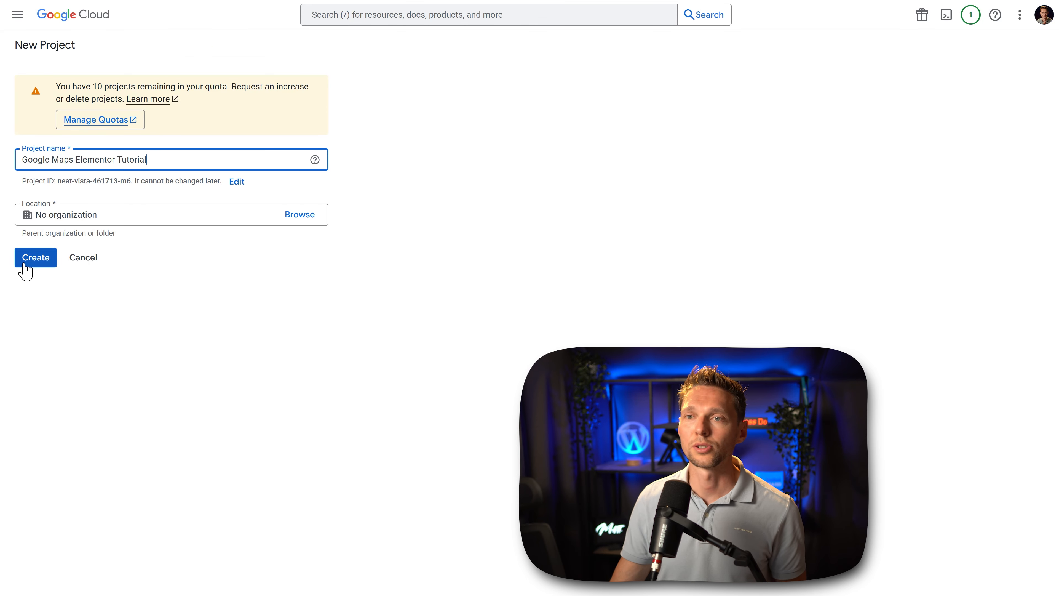
click(44, 259)
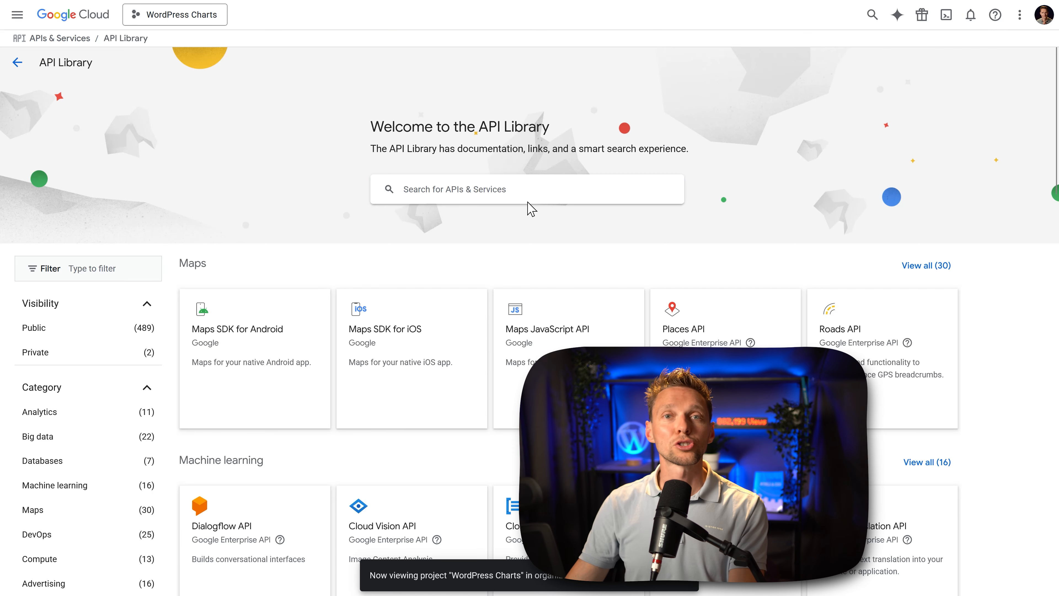
Step: Find the Geocoding API in the API Library, start enabling it and accept the Google Maps Platform terms
click(493, 189)
text(geocodin)
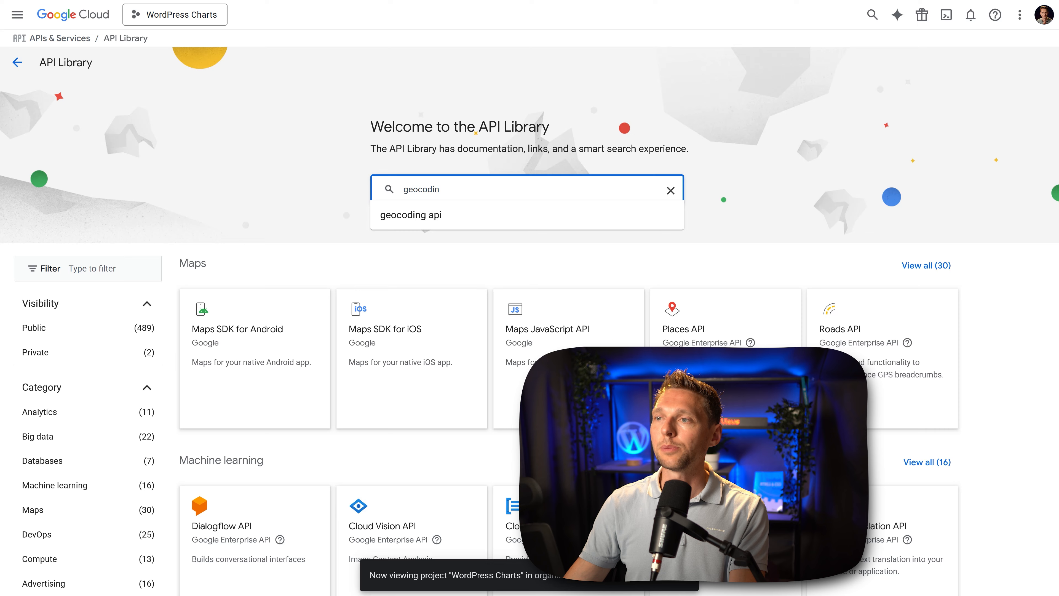
click(461, 223)
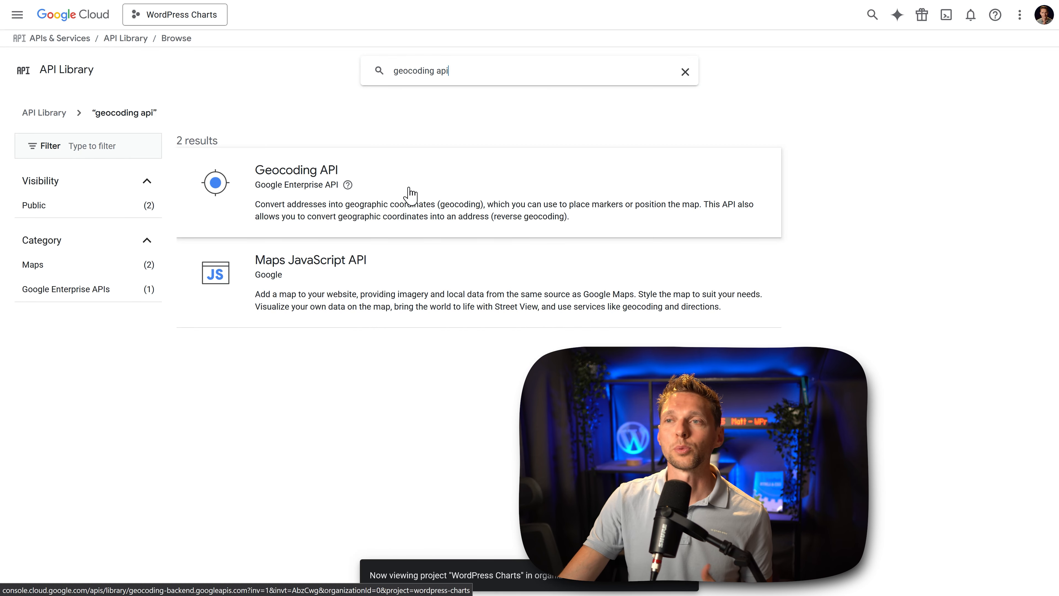
click(434, 189)
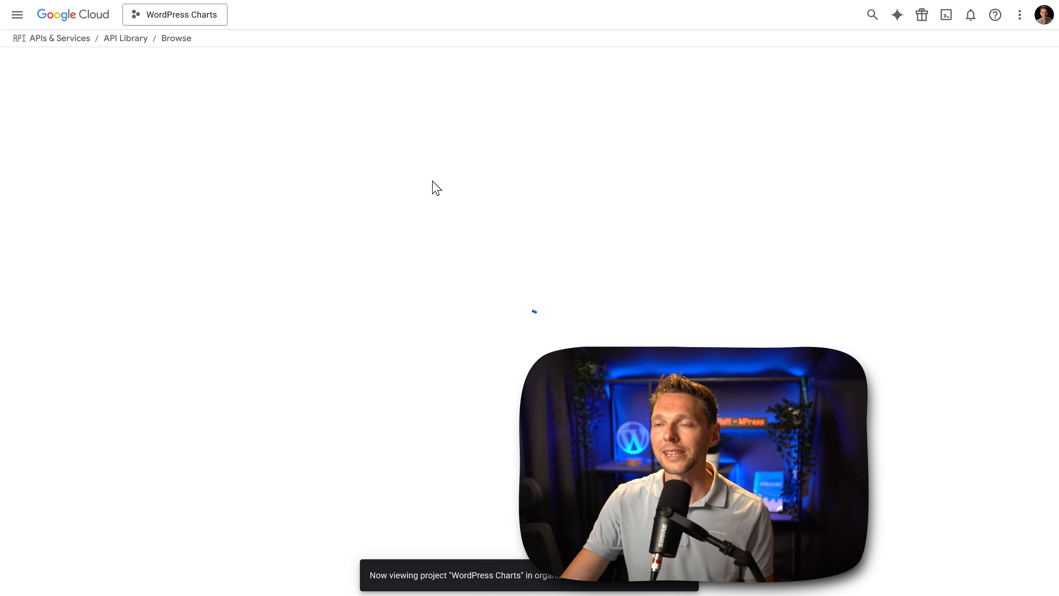
click(136, 174)
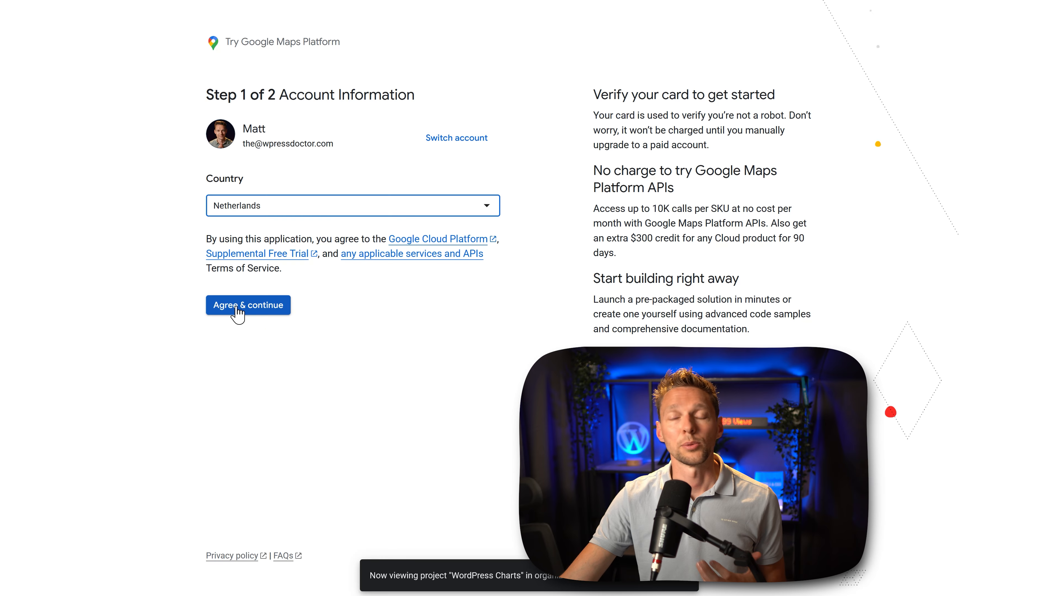
click(239, 309)
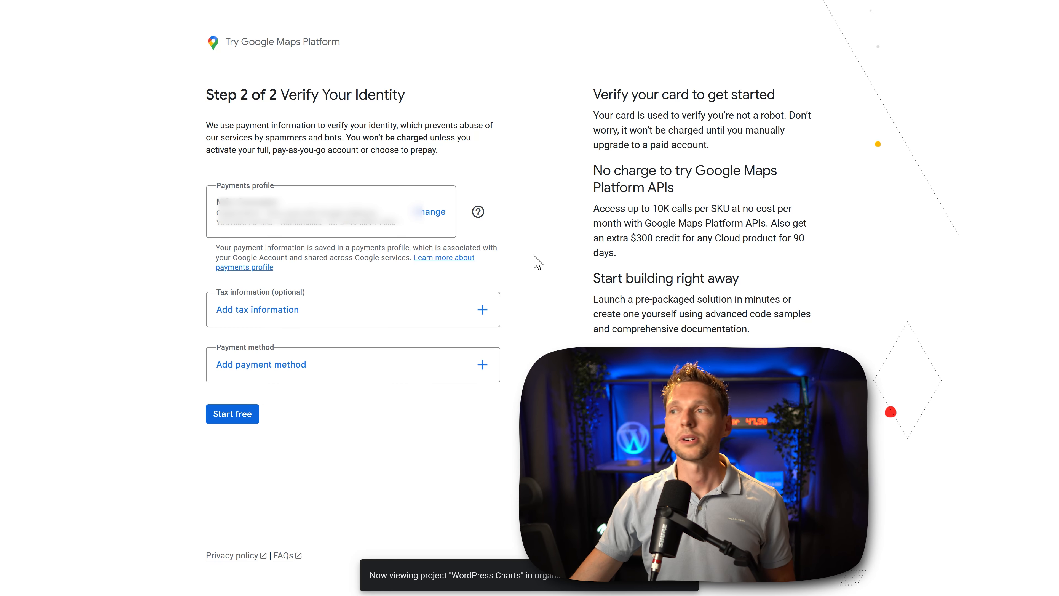
drag(663, 217, 760, 211)
click(756, 224)
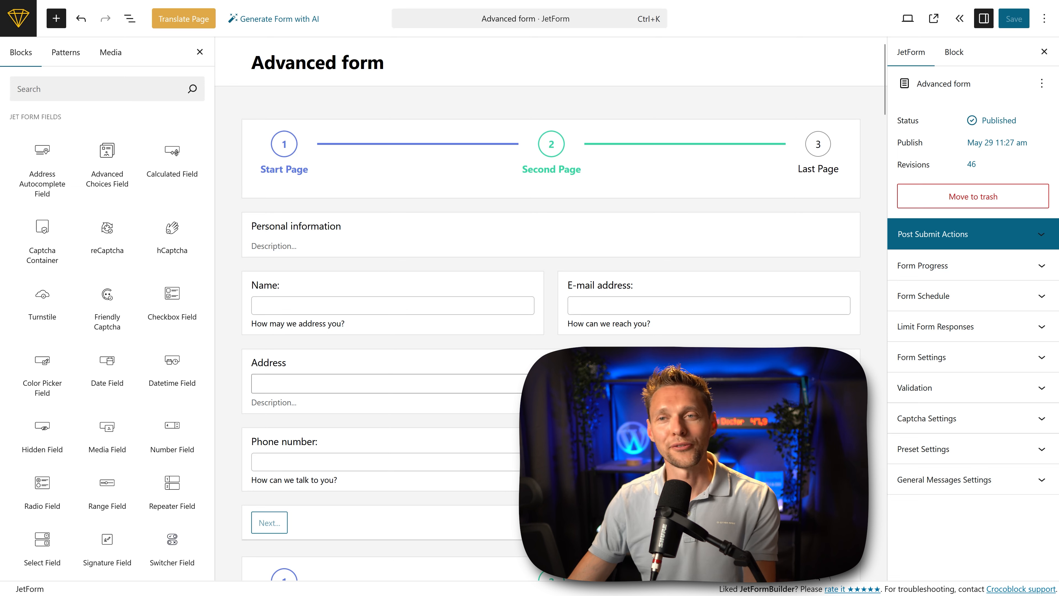
Step: Switch back to the Advanced form editor, insert a Signature Field directly above the Address field and save the form
click(63, 93)
text(sign)
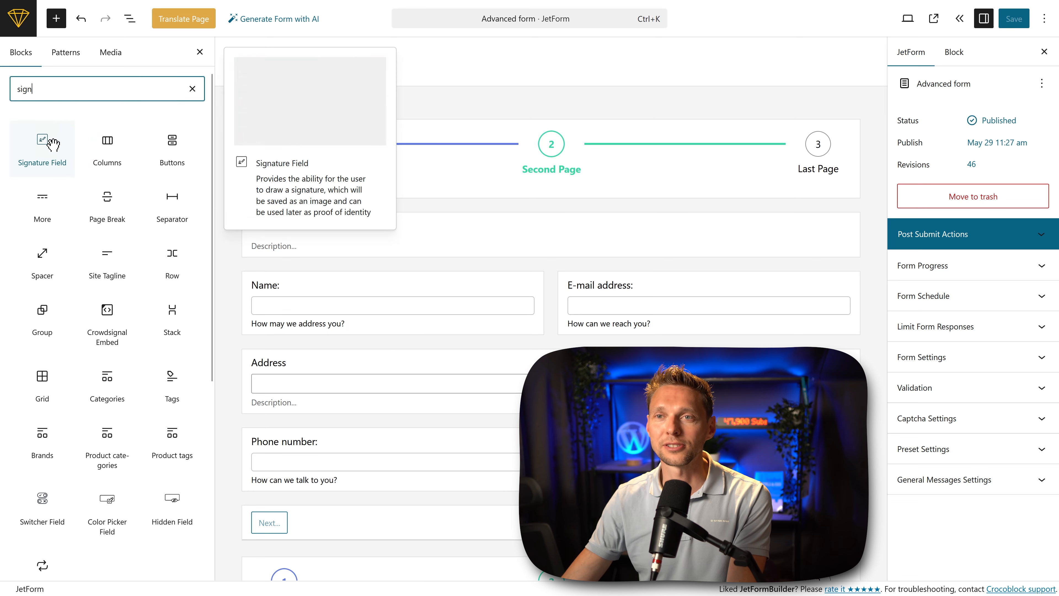
mouse_move(44, 144)
mouse_down()
mouse_move(231, 205)
mouse_move(346, 288)
mouse_move(325, 351)
mouse_up()
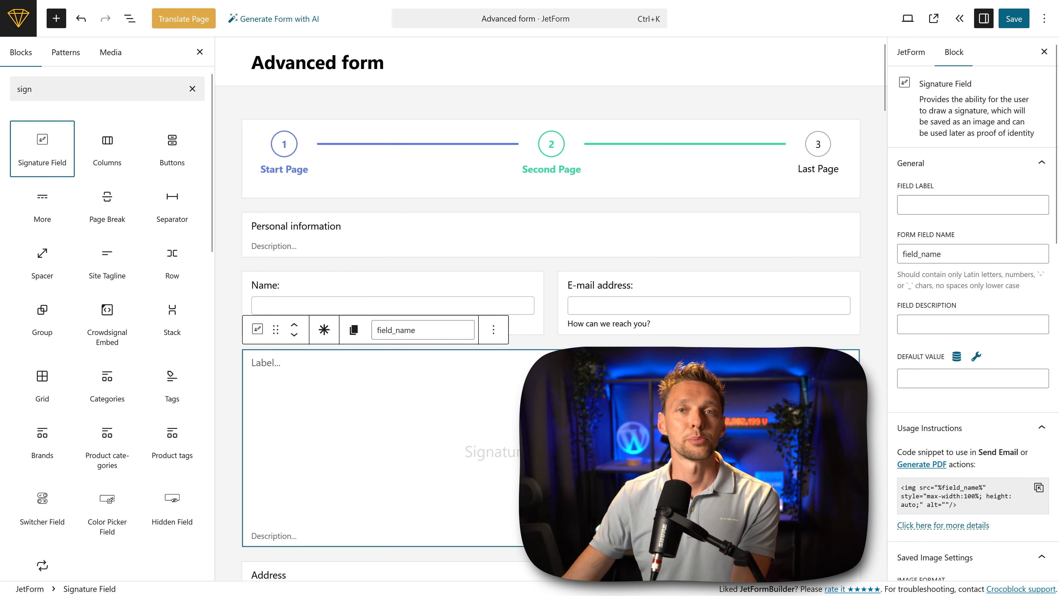
click(1014, 21)
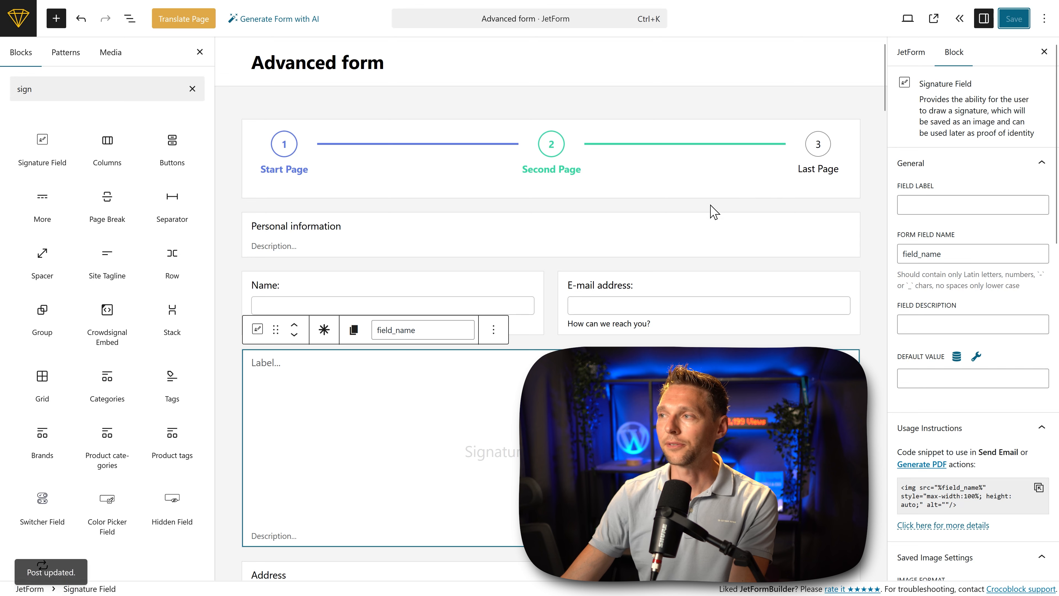
Step: Label the signature field "Please sign here" and save the form
click(930, 209)
text(Please sign here)
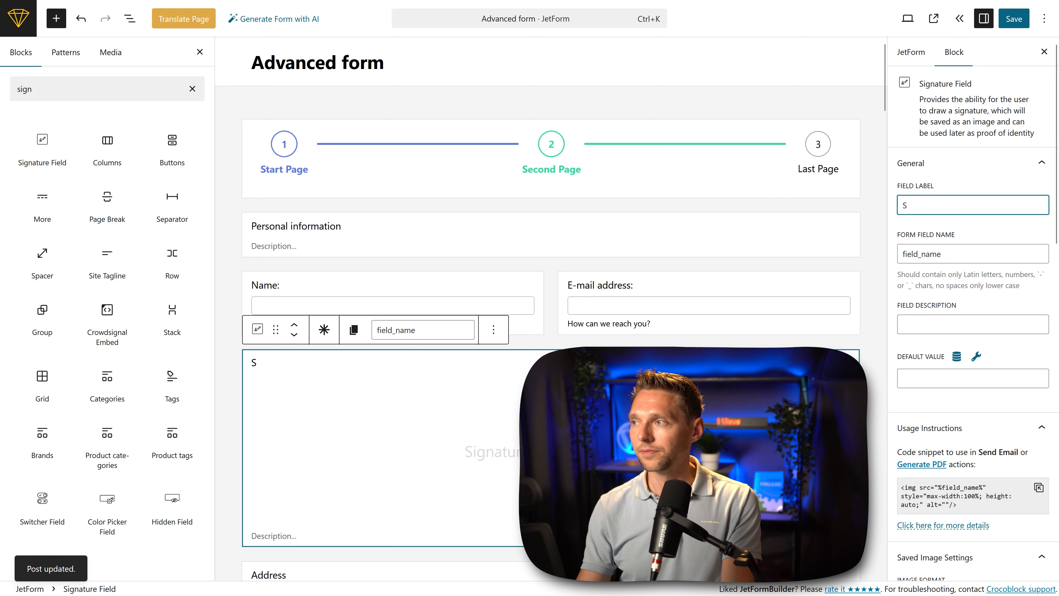
click(1000, 238)
click(1015, 19)
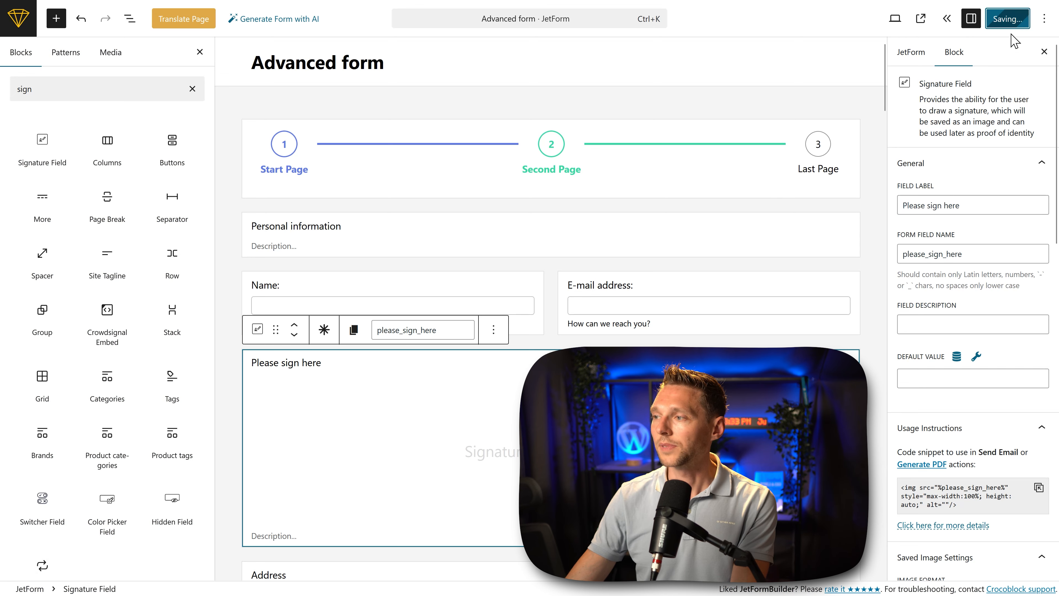
Step: Copy the signature field's image code snippet for the Send Email and Generate PDF actions
scroll(947, 372, down, 3)
scroll(974, 293, up, 3)
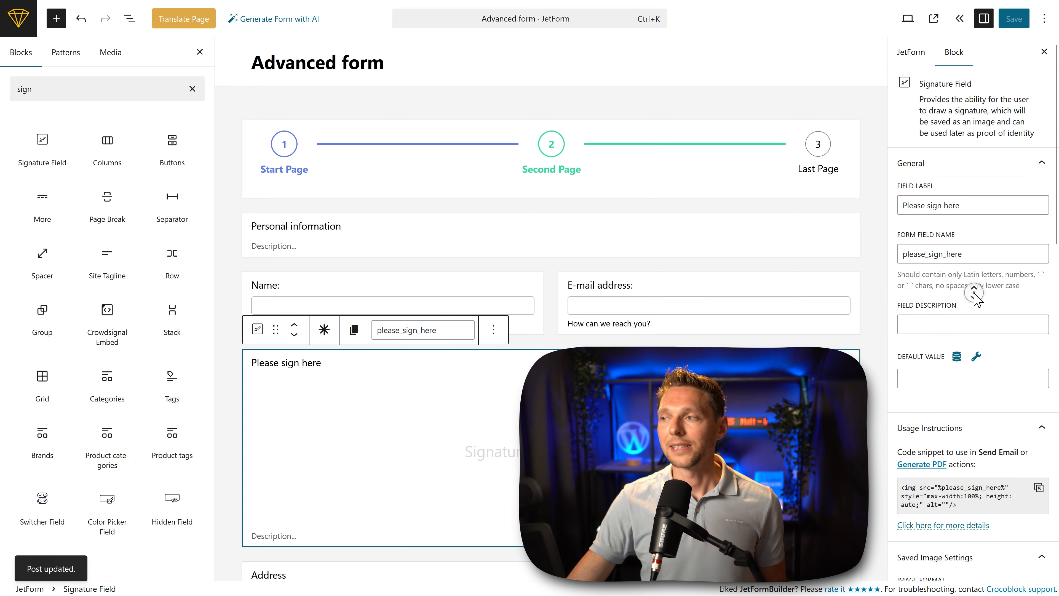
scroll(972, 309, down, 5)
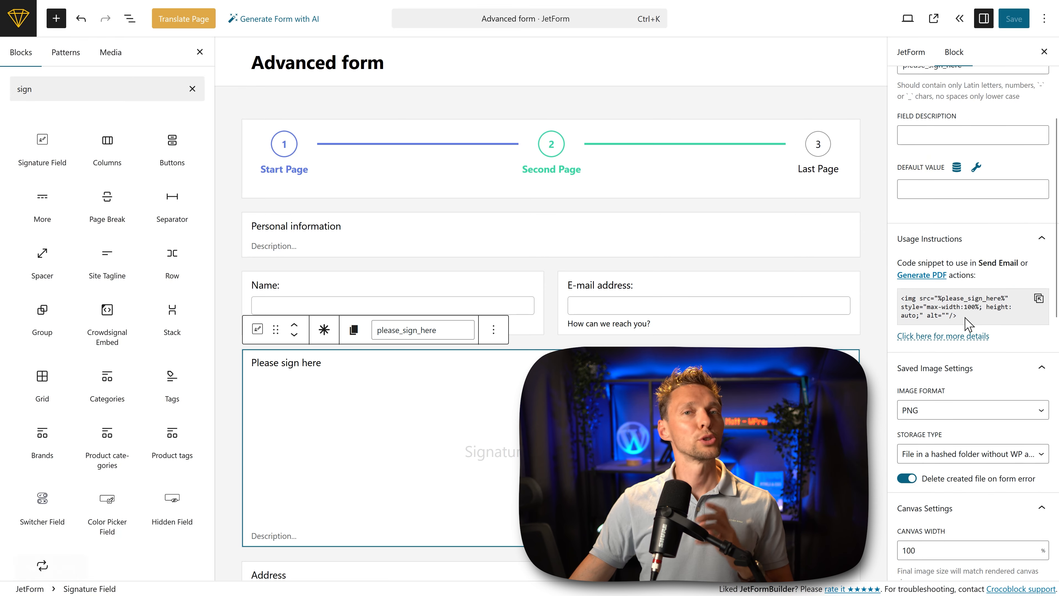
click(1037, 299)
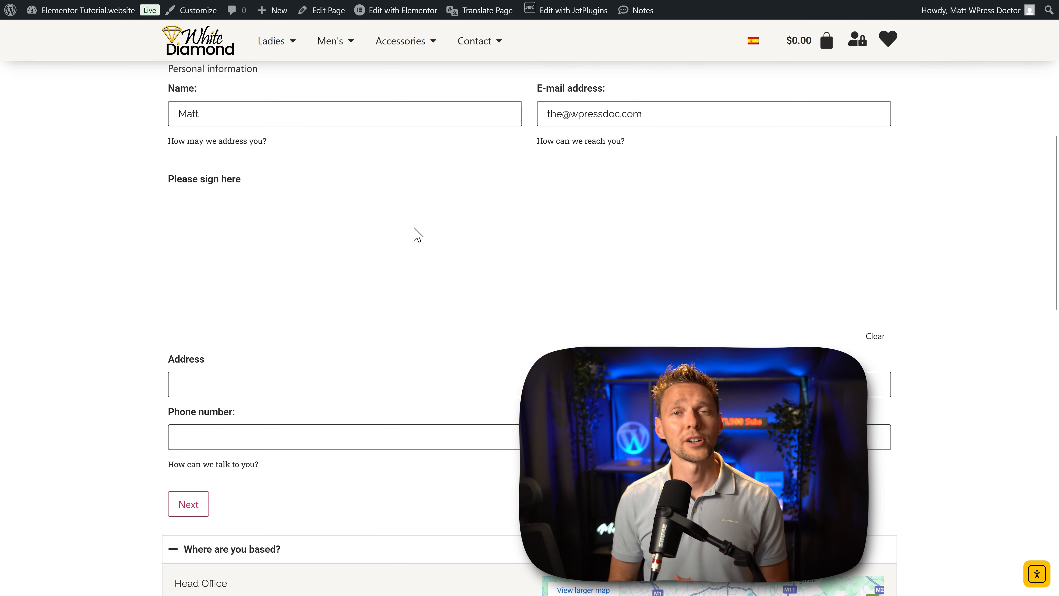
Step: Draw a sample freehand signature in the "Please sign here" field of the form on the live page
mouse_move(417, 219)
mouse_down()
mouse_move(383, 276)
mouse_move(464, 256)
mouse_move(468, 285)
mouse_up()
mouse_move(497, 193)
mouse_down()
mouse_move(500, 262)
mouse_move(486, 291)
mouse_up()
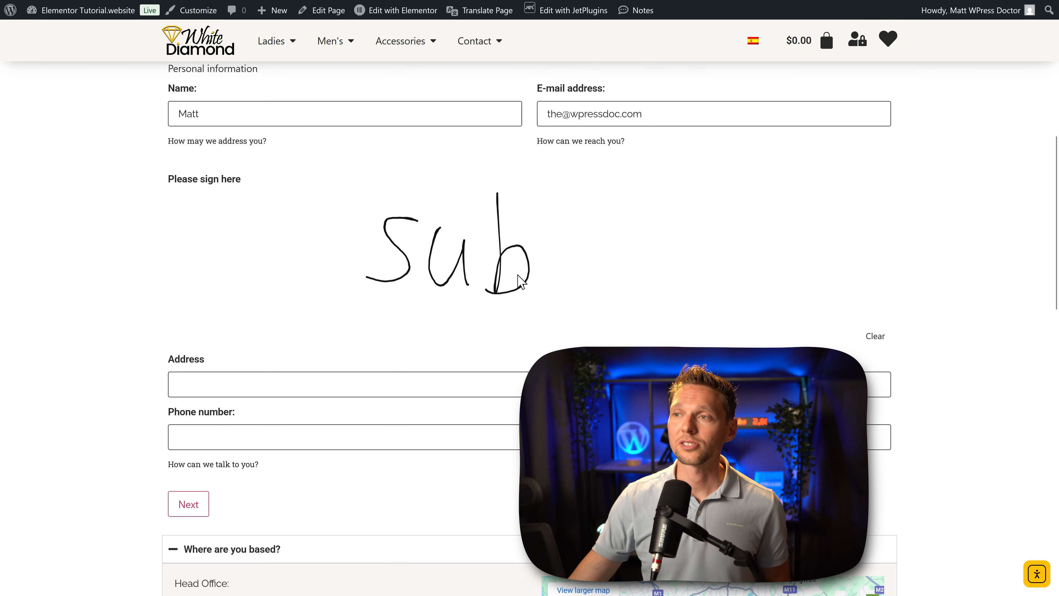
mouse_move(575, 255)
mouse_down()
mouse_move(555, 285)
mouse_move(596, 319)
mouse_move(671, 254)
mouse_move(706, 304)
mouse_move(752, 275)
mouse_move(772, 308)
mouse_up()
mouse_move(834, 206)
mouse_down()
mouse_move(872, 223)
mouse_move(892, 250)
mouse_up()
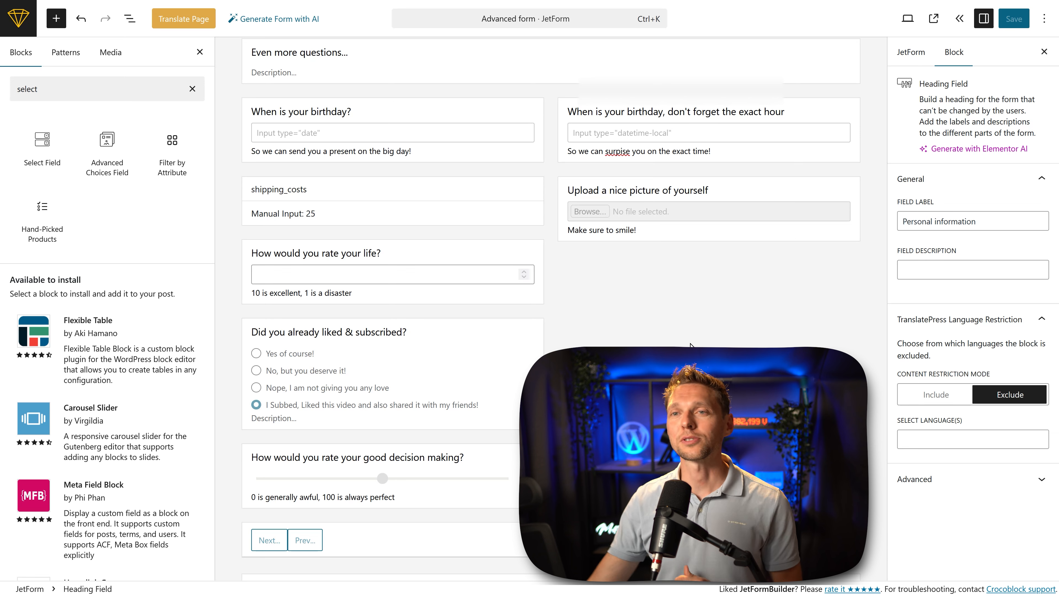
Step: Insert a Select Field below the picture upload field and open its manual options in the bulk editor
mouse_move(41, 142)
mouse_down()
mouse_move(707, 259)
mouse_move(705, 251)
mouse_up()
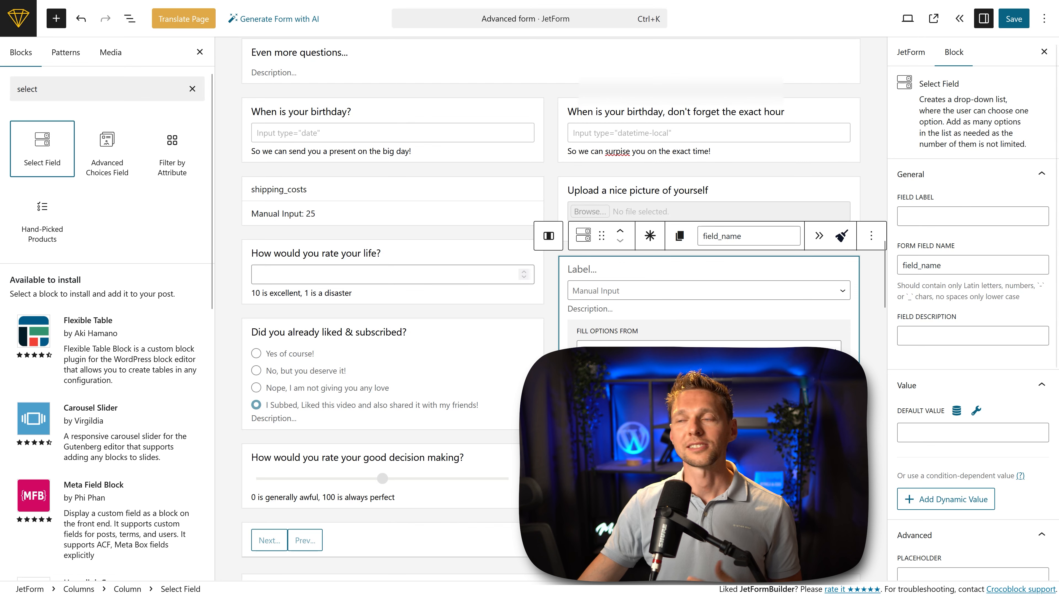
click(612, 379)
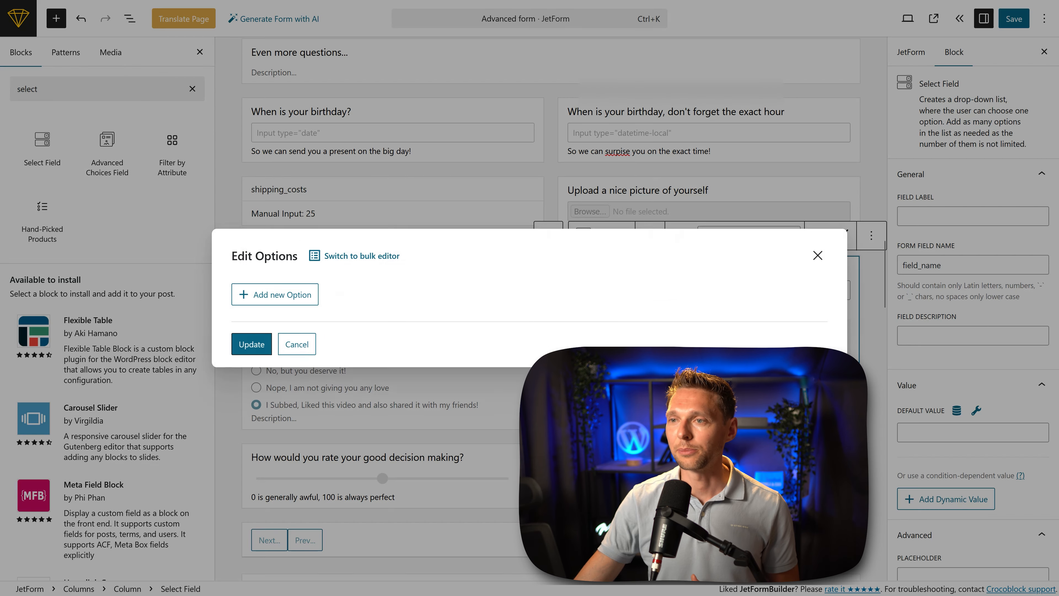
click(288, 296)
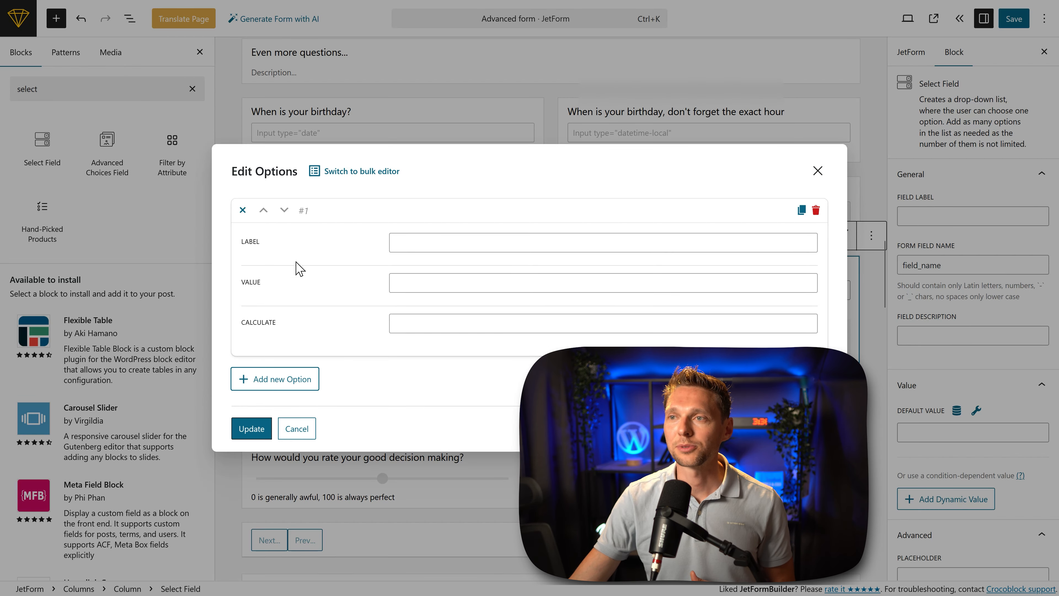
click(358, 173)
Step: Try the Three simple options, Days and Months presets for the Select Field's options
click(346, 157)
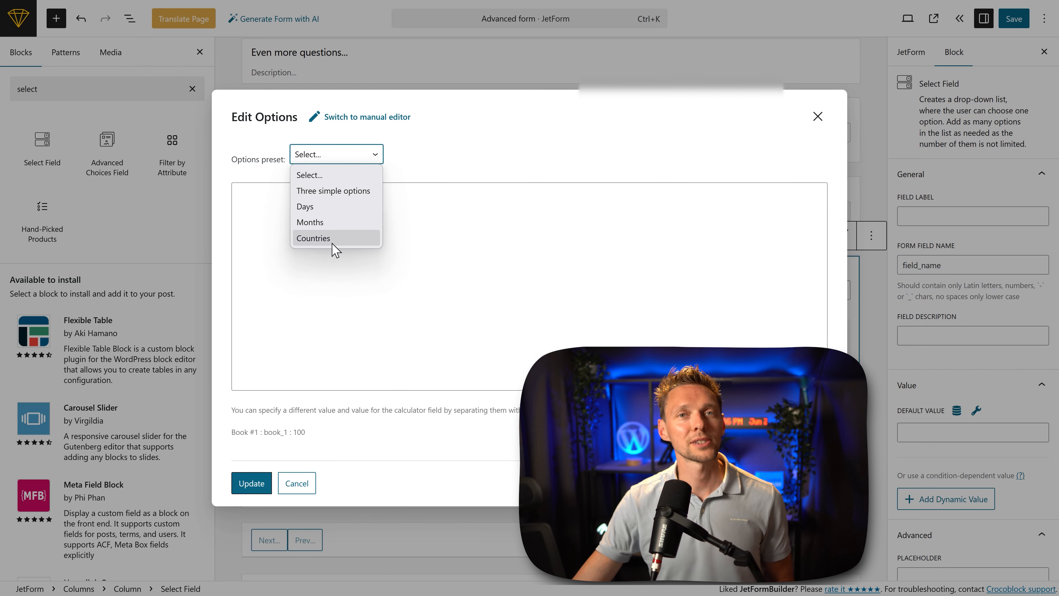
click(342, 190)
click(343, 162)
click(339, 205)
click(338, 158)
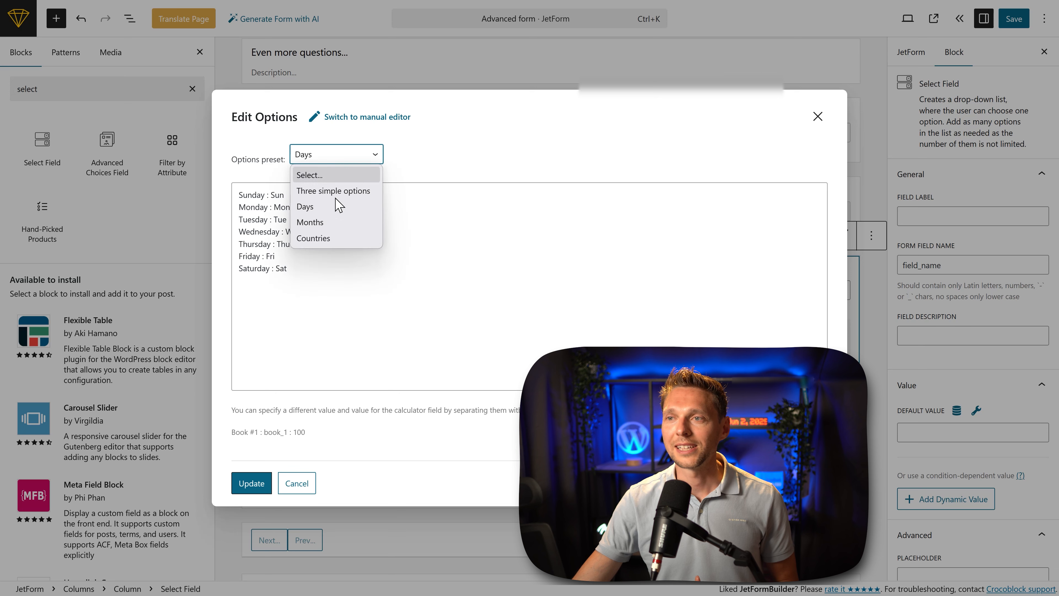
click(338, 222)
Step: Fill the Select Field's options with the Countries preset and apply the updated options
click(329, 160)
click(331, 238)
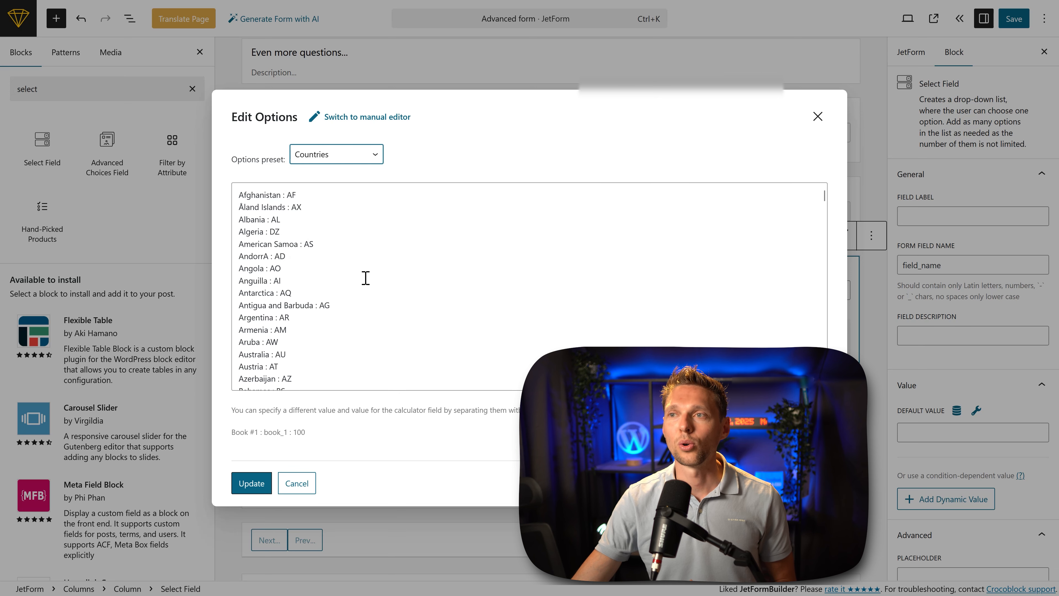
middle_click(366, 268)
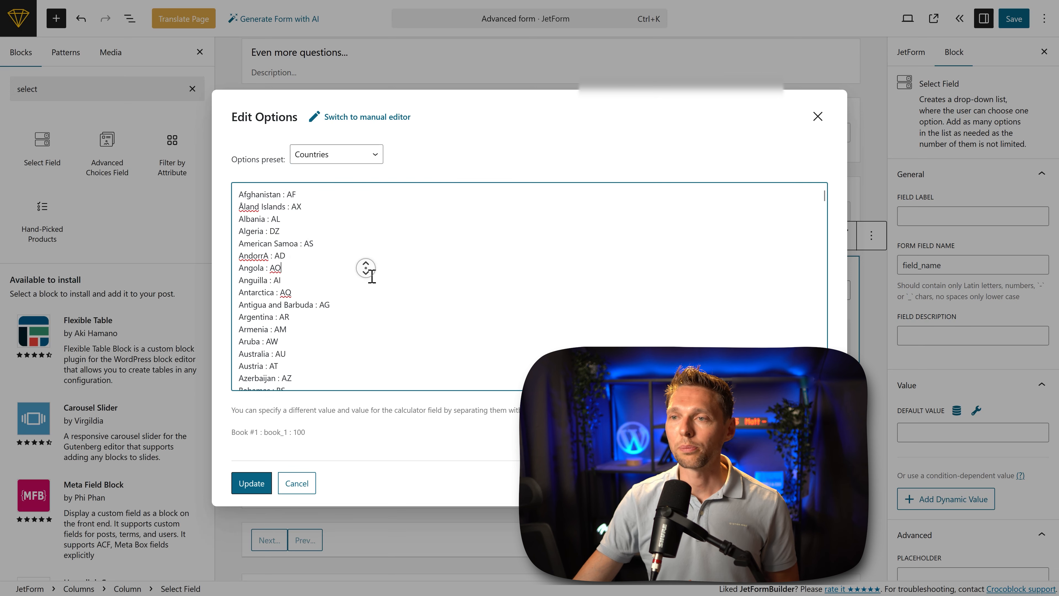
click(343, 350)
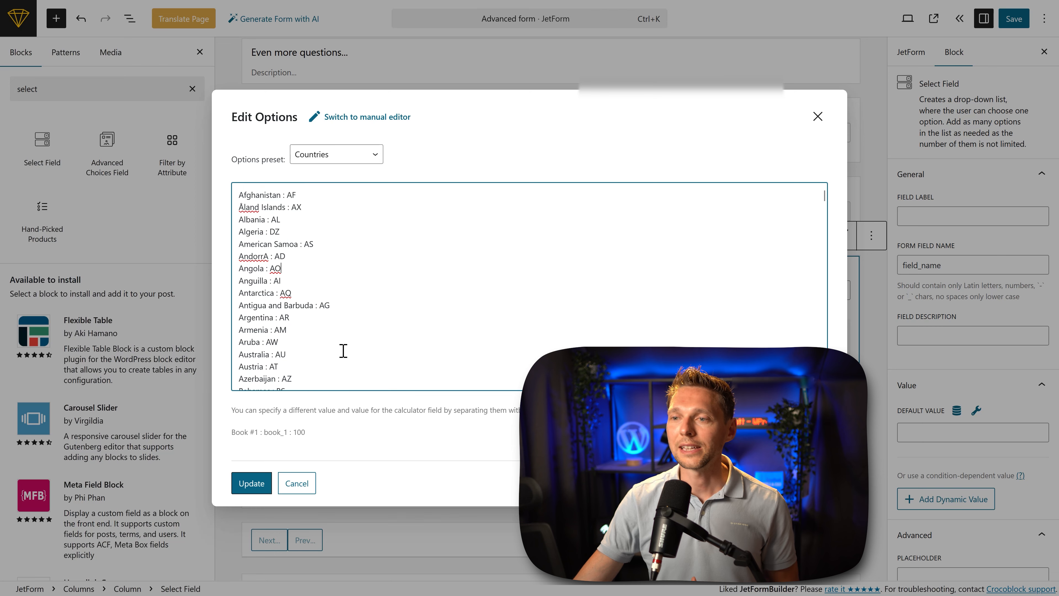
click(252, 483)
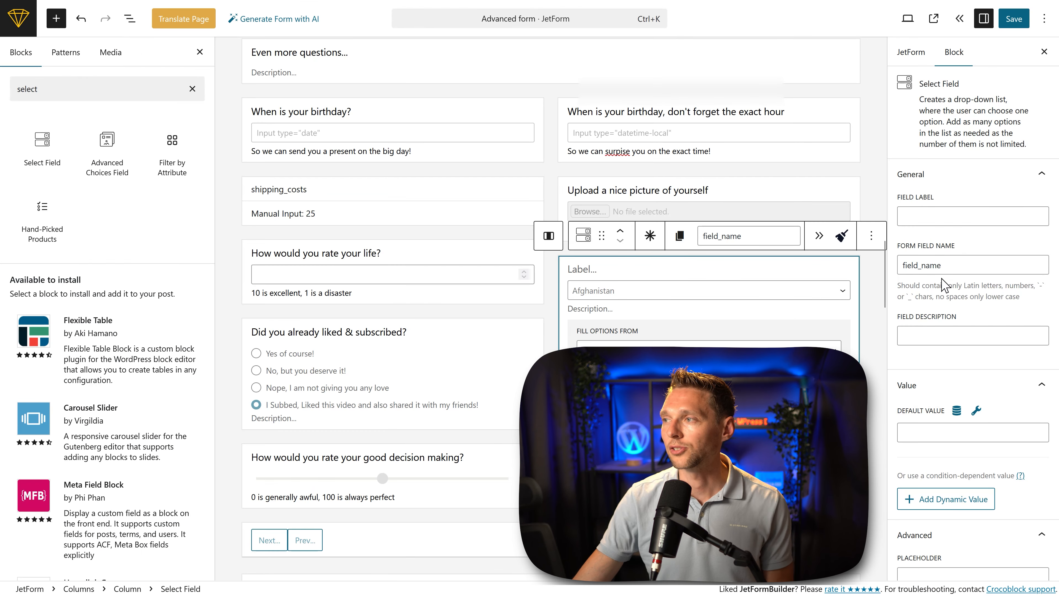
Step: Label the Select Field "Country", let its form field name follow the label, and save the form
click(939, 214)
text(Coun)
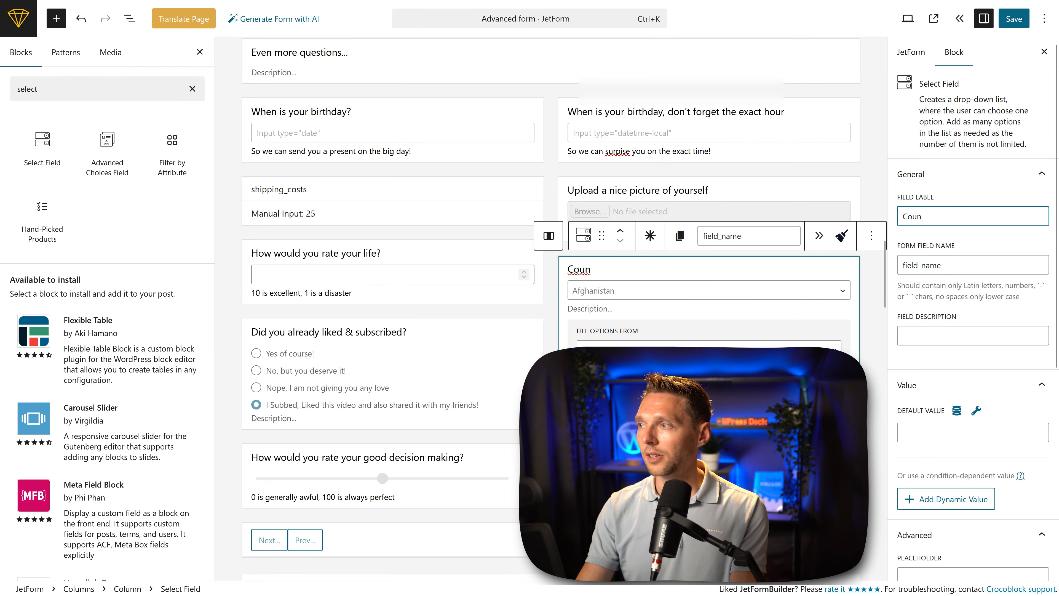
text(tri)
key(BackSpace)
text(y)
key(Tab)
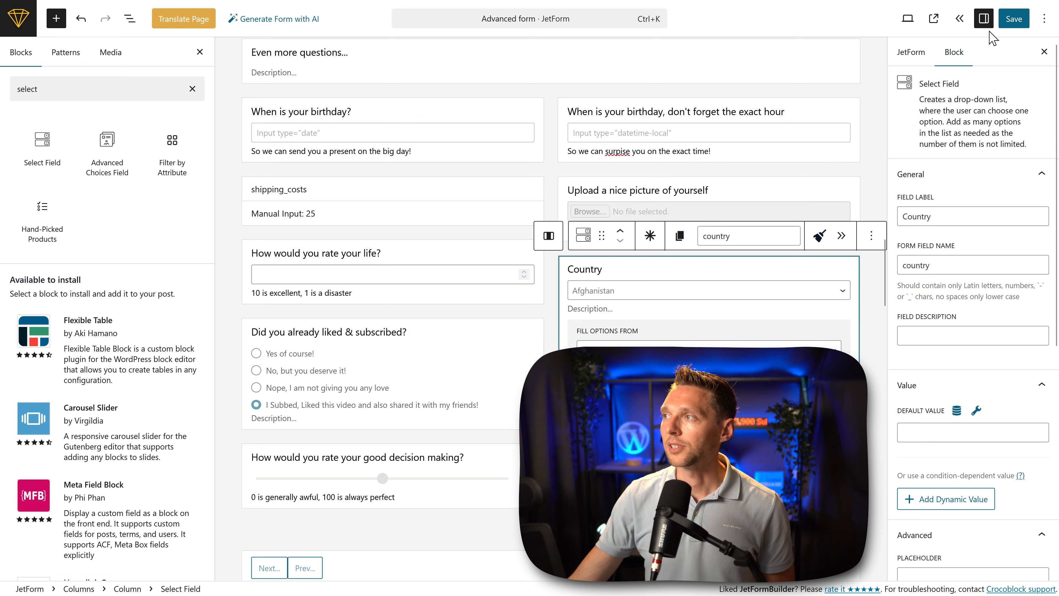
click(1014, 18)
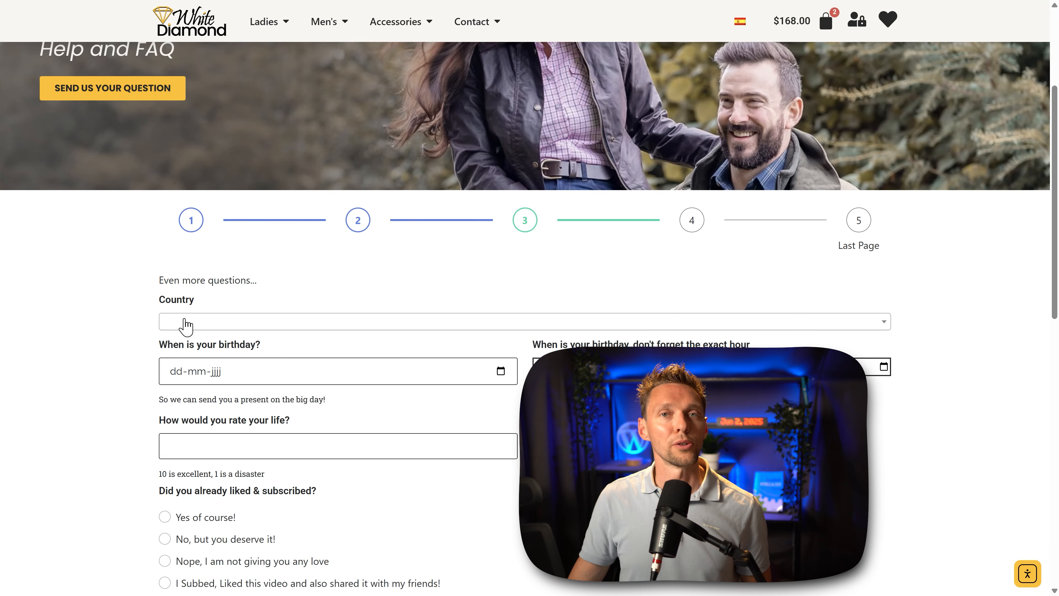
Step: Search the Country field of the form on the live page for "u" and look through its country list
click(185, 323)
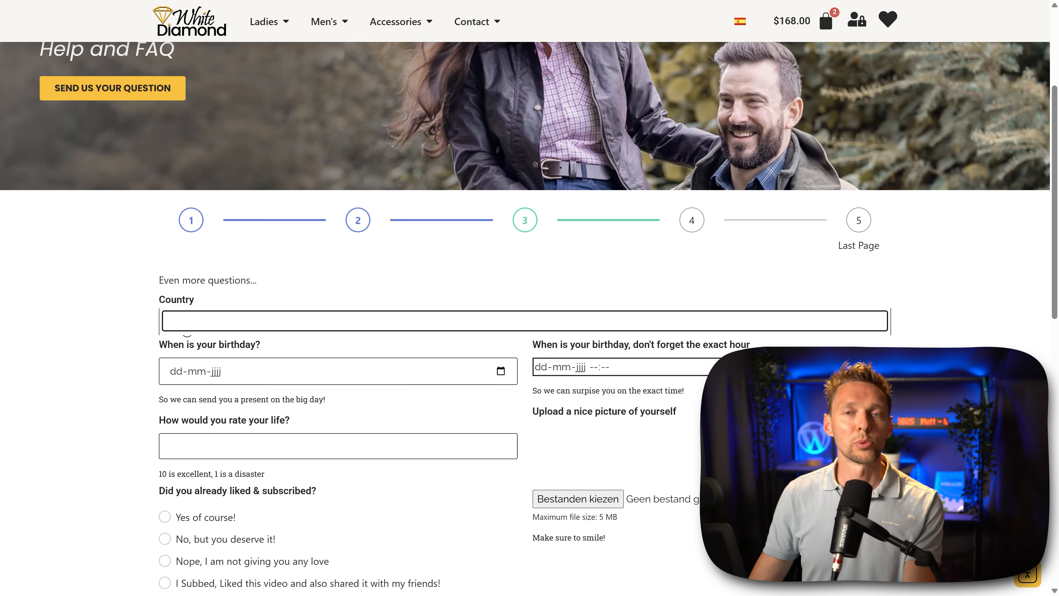
text(u)
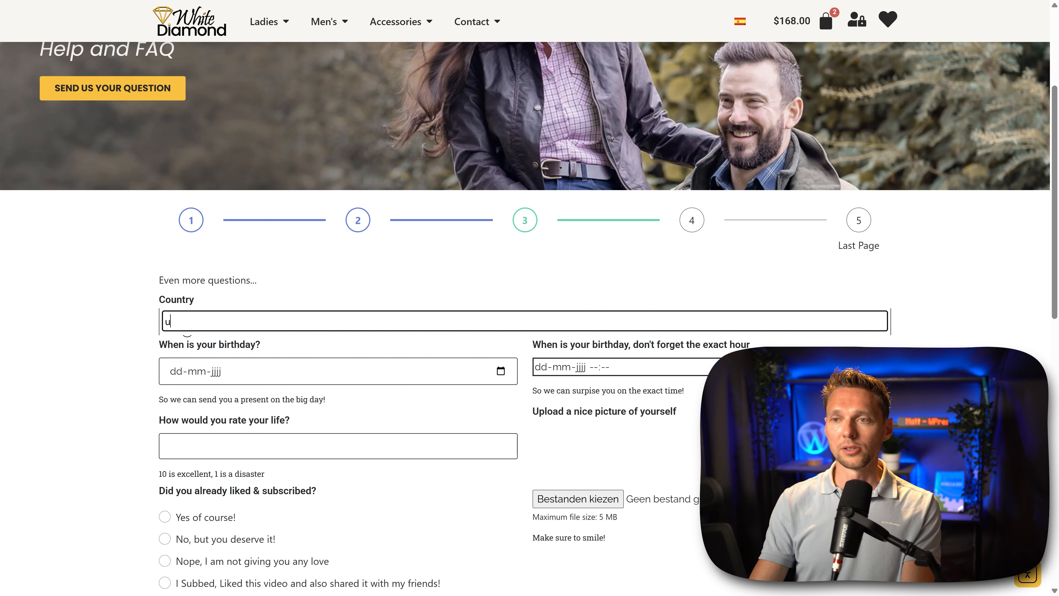
scroll(200, 397, down, 8)
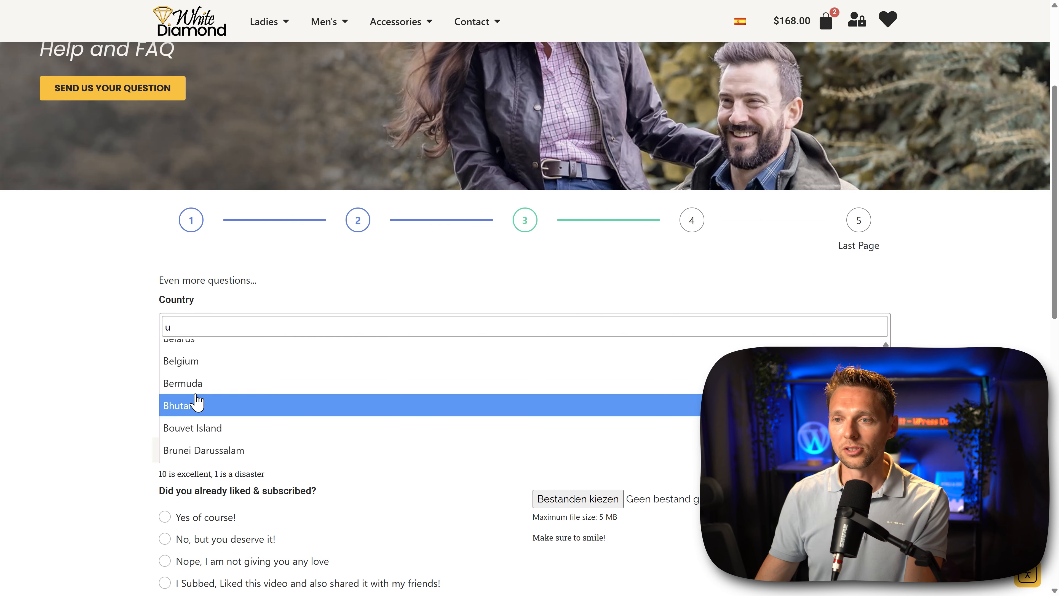
scroll(224, 405, up, 5)
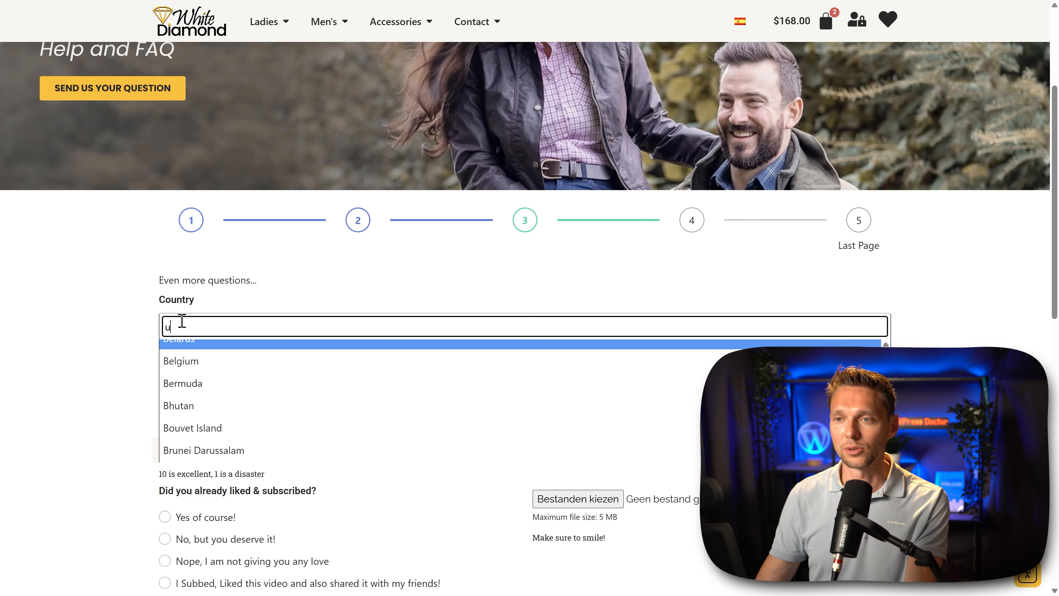
drag(170, 329, 156, 334)
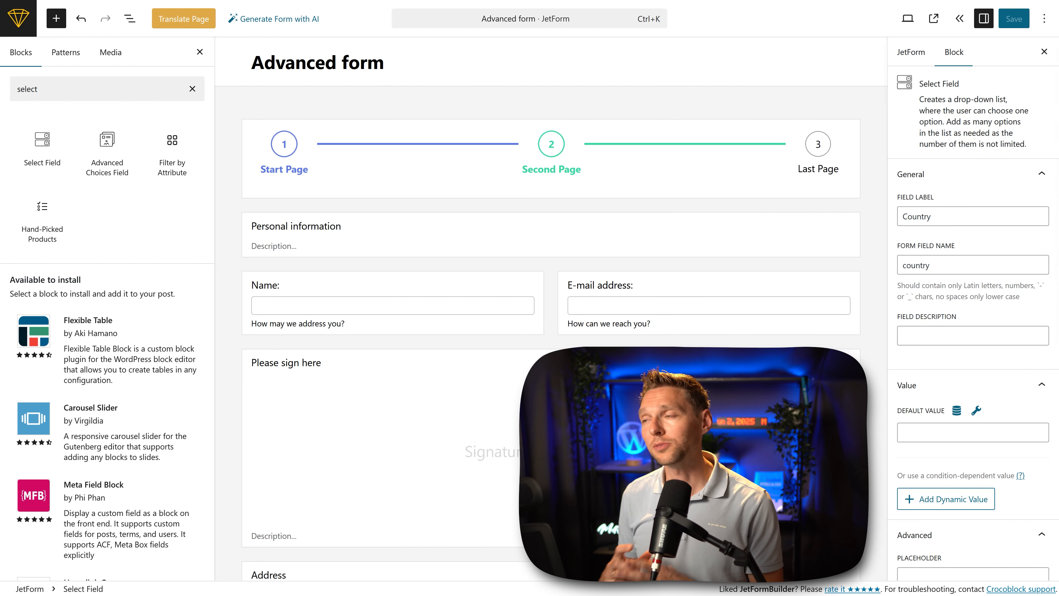
Step: Limit the form responses to 500 with the closed message "Sorry! All Bitcoins are already been given out for free!"
click(910, 53)
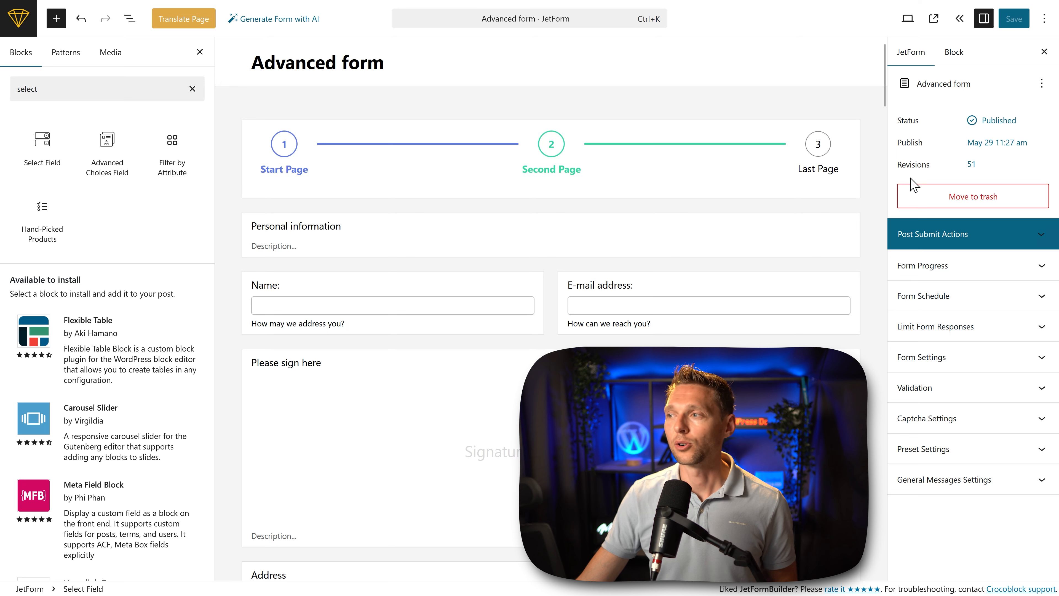
click(943, 330)
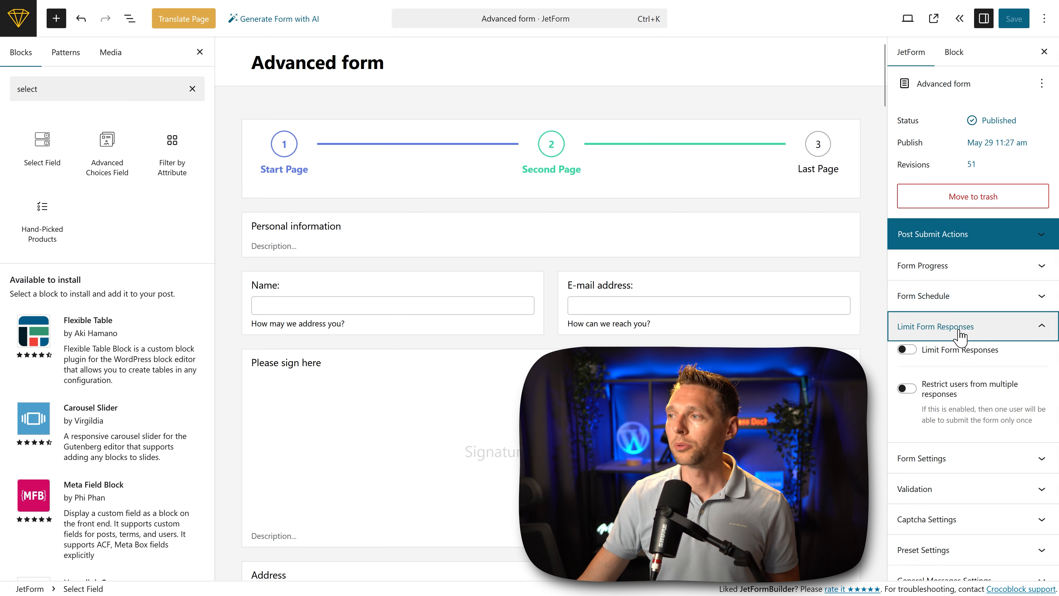
click(907, 350)
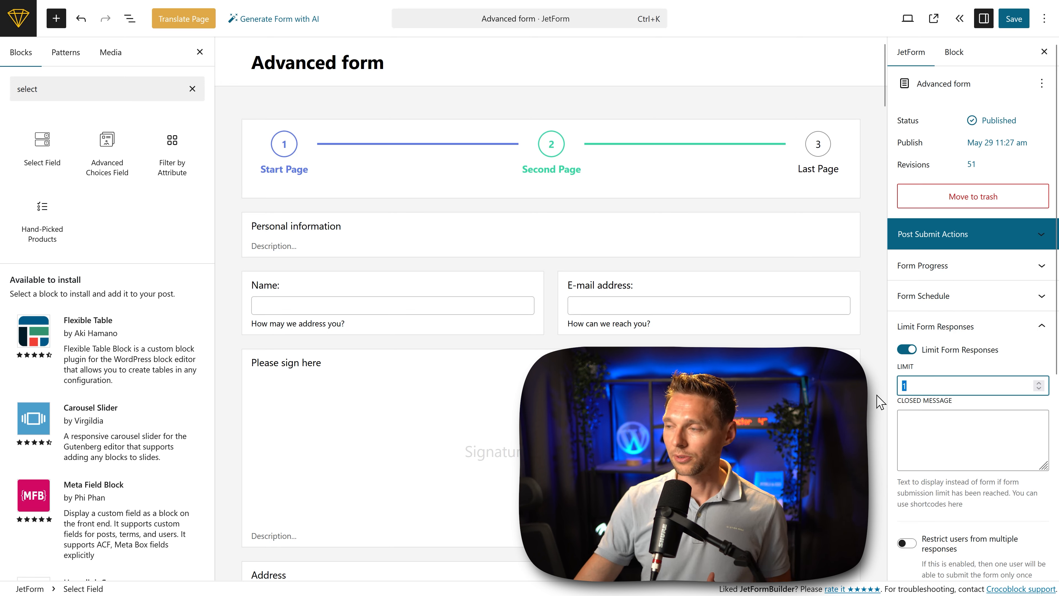
click(945, 437)
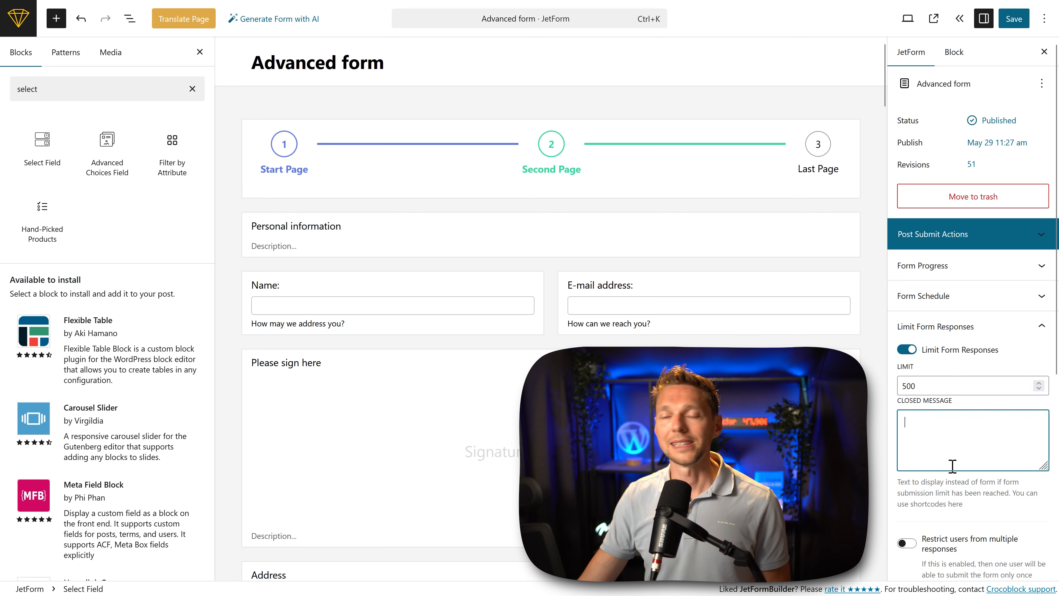
text(Sorry! All Bitcoins are already been given out for free!)
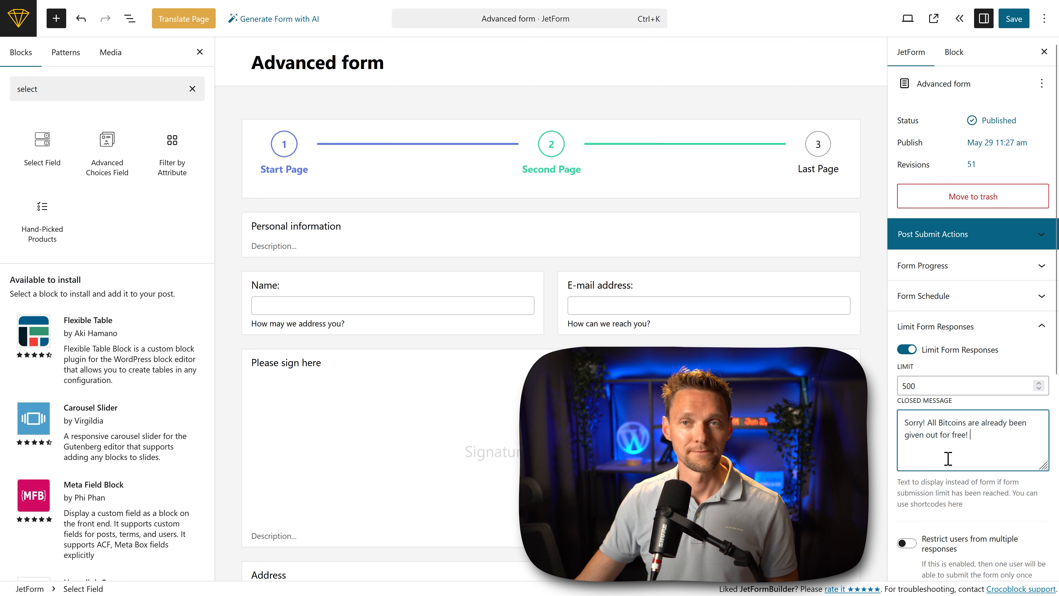
click(945, 326)
Step: Enable the form schedule and review its from and to dates plus the pending and expired message fields
click(945, 300)
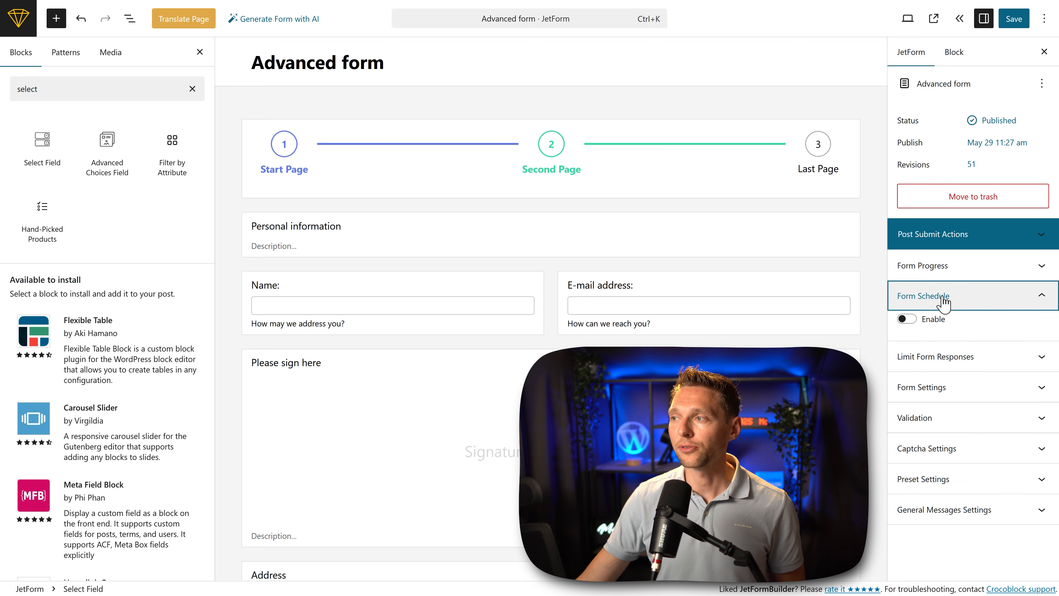
click(908, 319)
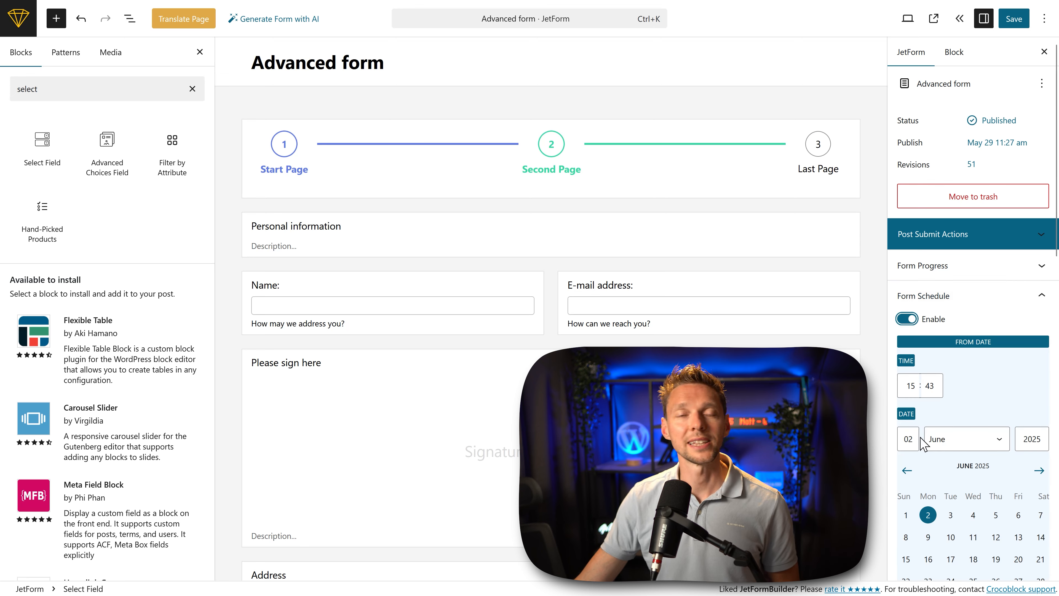
scroll(984, 538, down, 3)
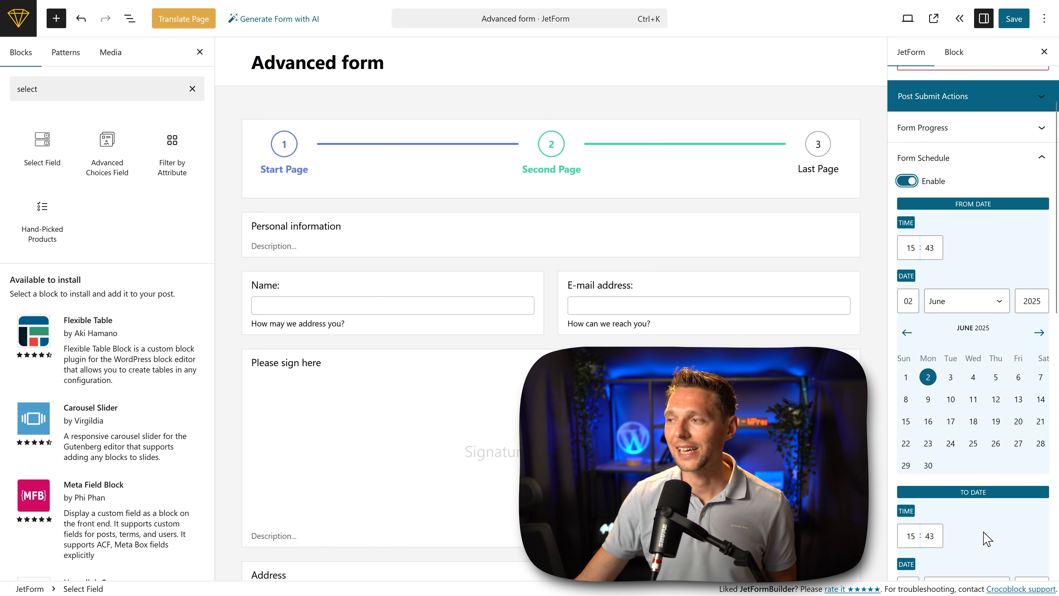
scroll(985, 538, down, 7)
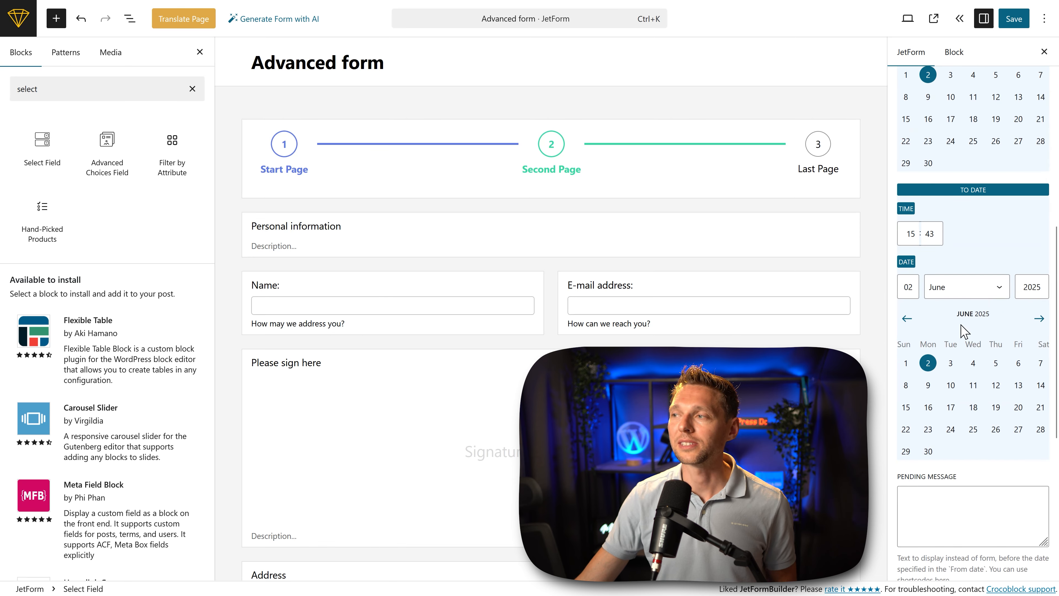
scroll(961, 329, down, 3)
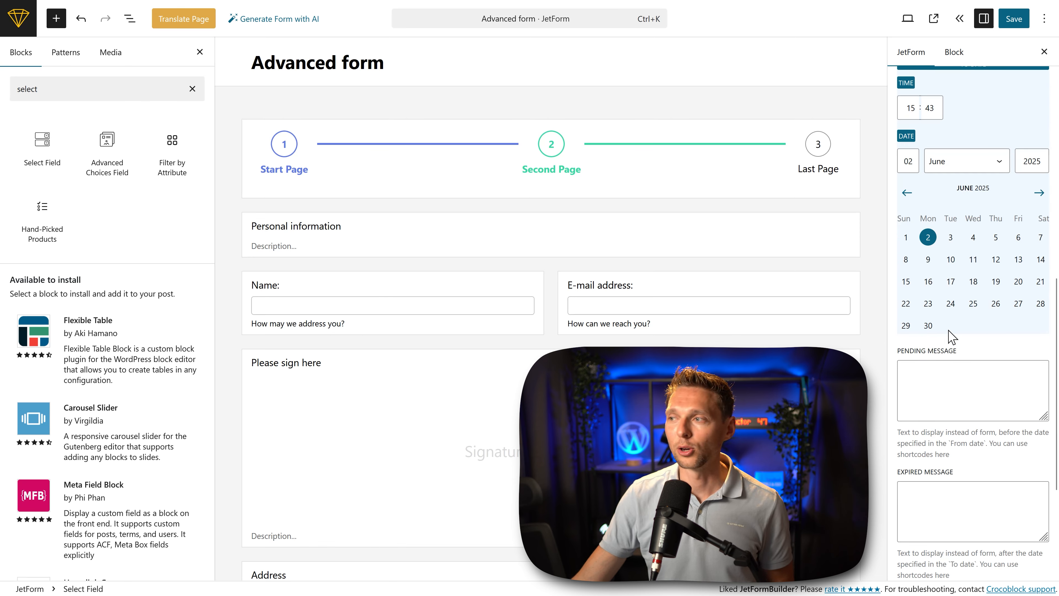
click(955, 416)
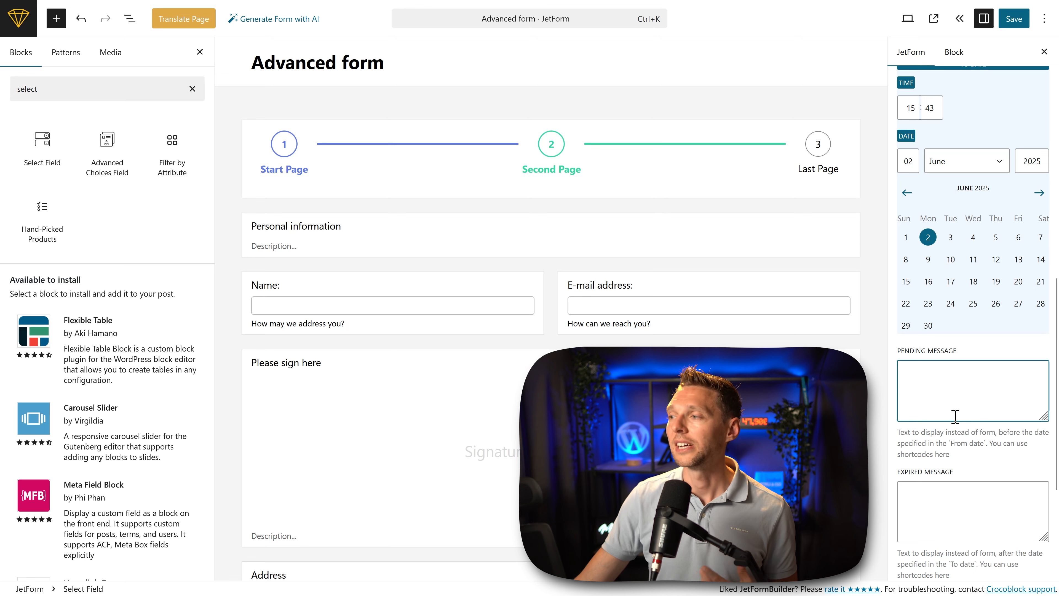
click(957, 488)
scroll(982, 539, down, 5)
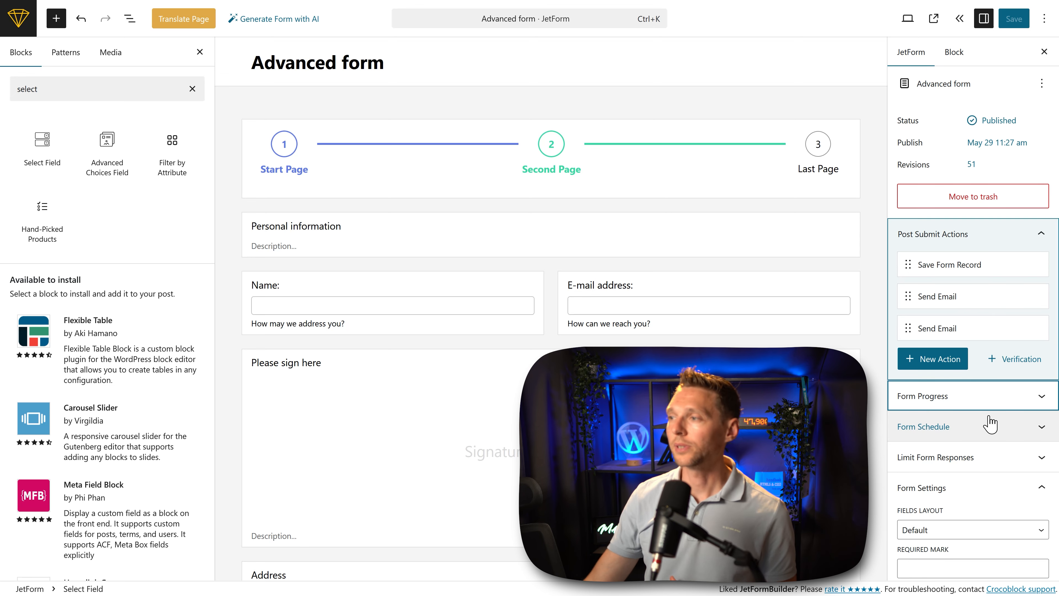
Step: Enable saving form progress and clearing saved form data after successful submission, and save the form
click(997, 399)
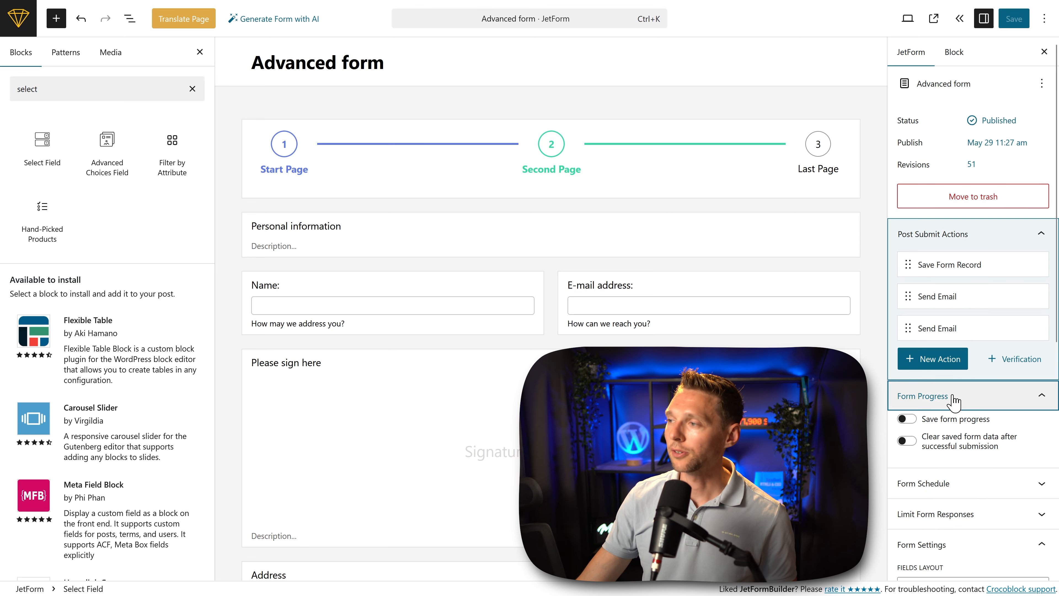
click(907, 419)
click(908, 441)
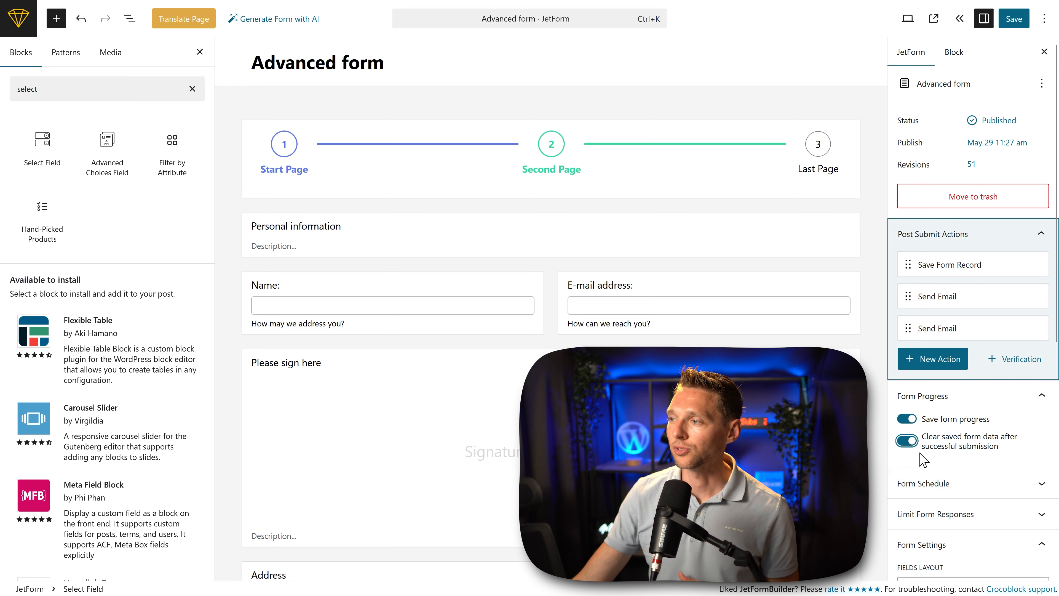
click(1014, 18)
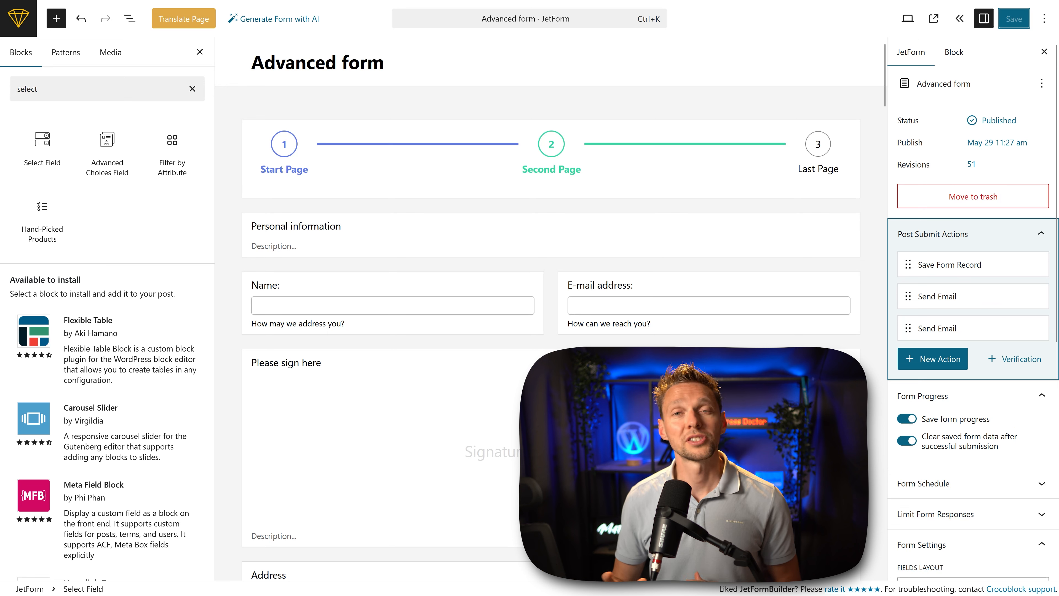